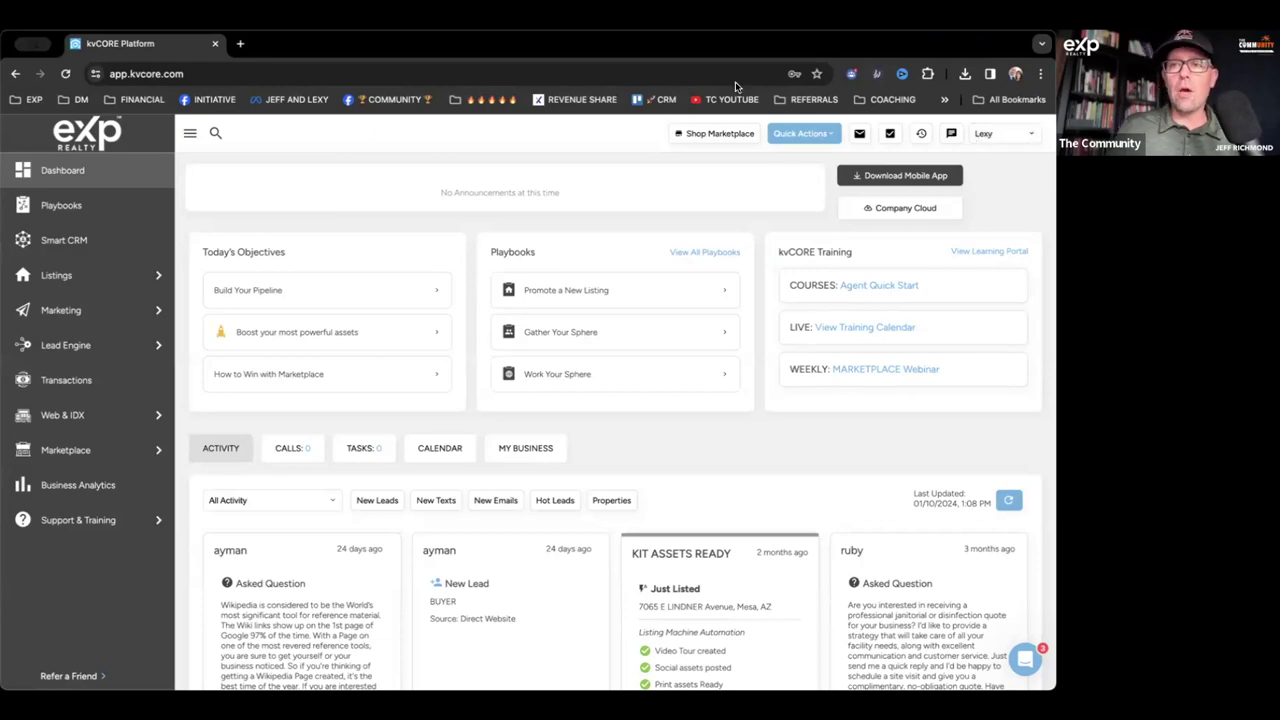
Step: View the account options in the header and close them again
scroll(898, 148, "up", 5)
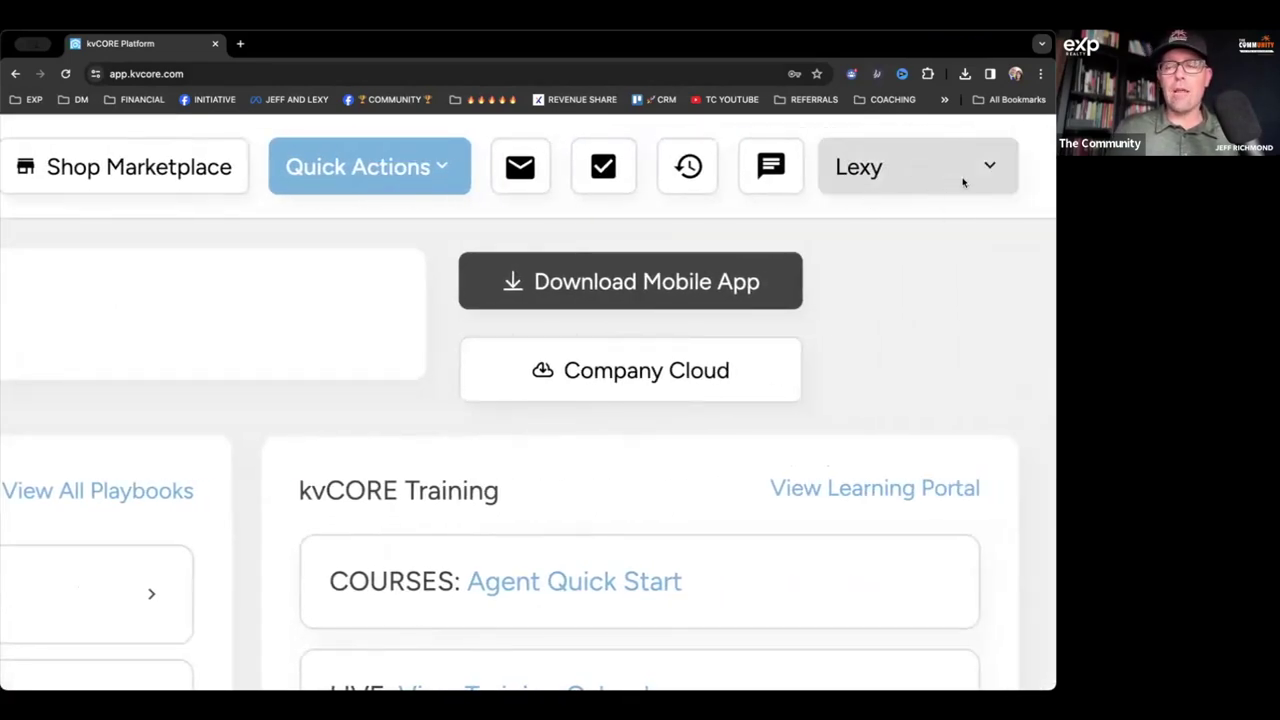
left_click(971, 173)
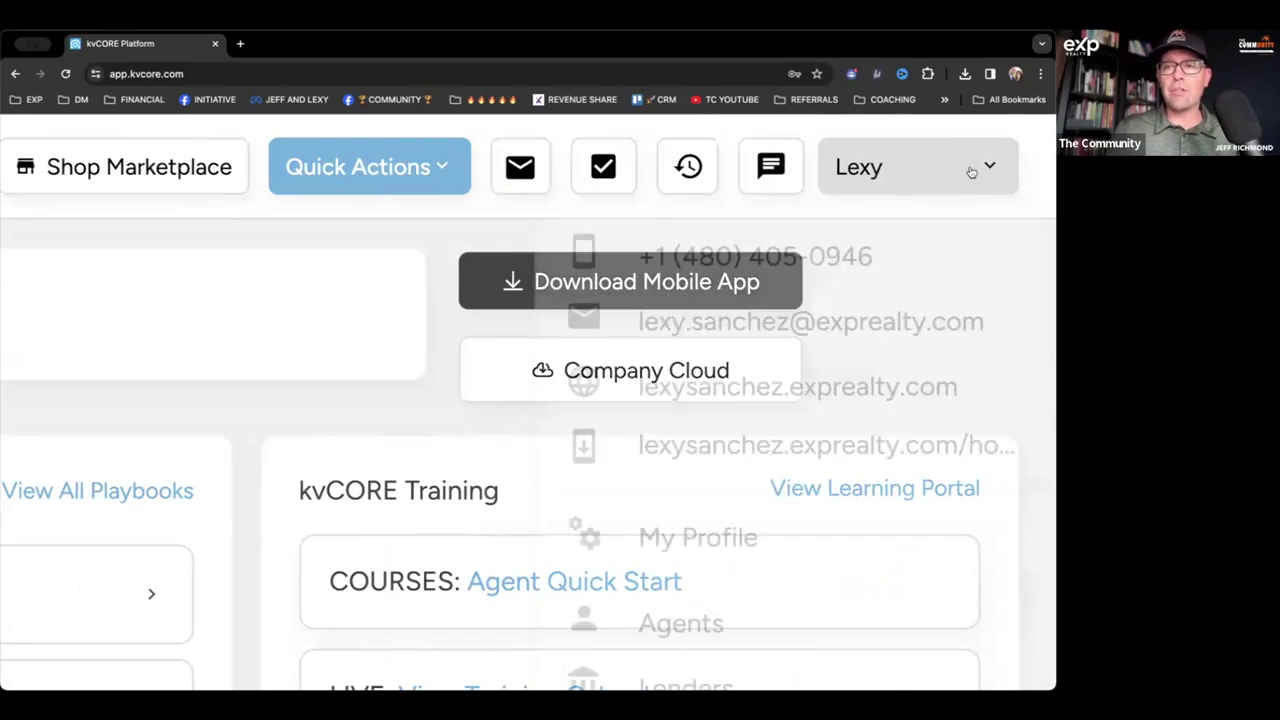
left_click(989, 177)
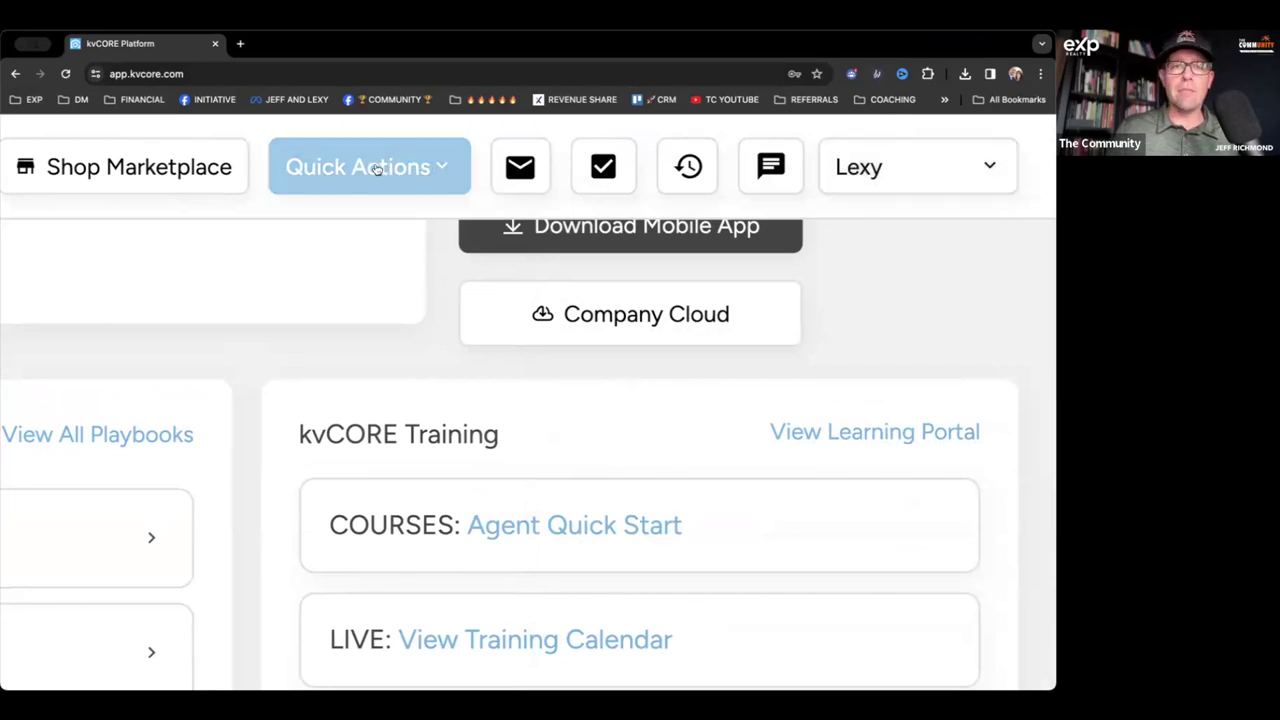
key("ctrl+0")
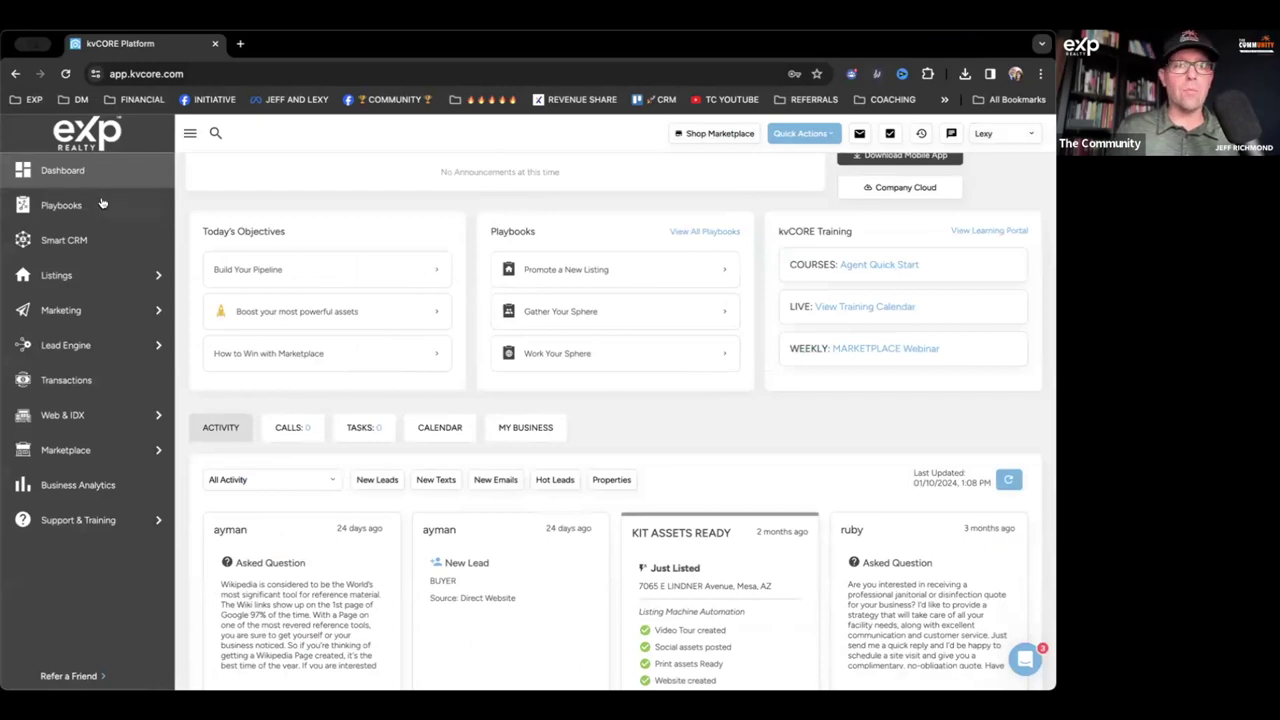
Step: Examine the main navigation sections and their sub-options, including Listings, Marketing, Lead Engine, Web & IDX and Business Analytics
mouse_move(48, 288)
key("ctrl+plus")
key("ctrl+plus")
key("ctrl+plus")
key("ctrl+plus")
key("ctrl+plus")
key("ctrl+plus")
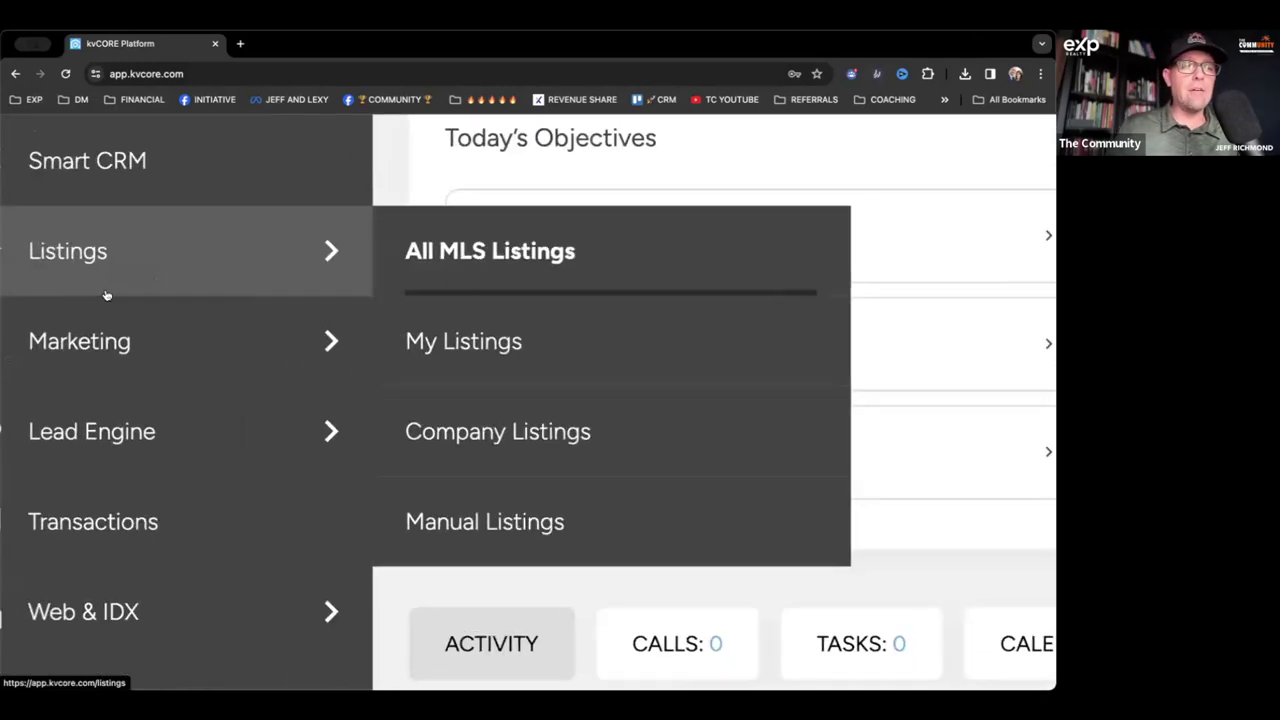
scroll(106, 290, "up", 3)
key("ctrl+minus")
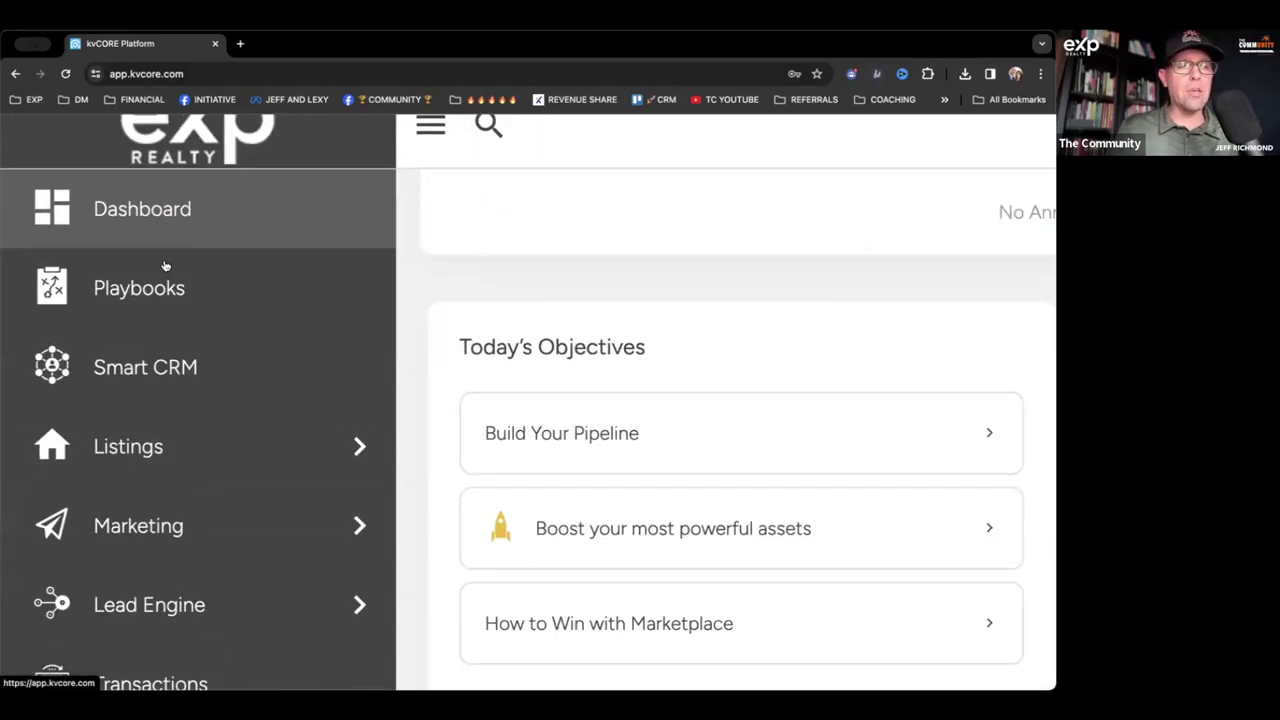
scroll(185, 255, "down", 2)
scroll(183, 263, "down", 5)
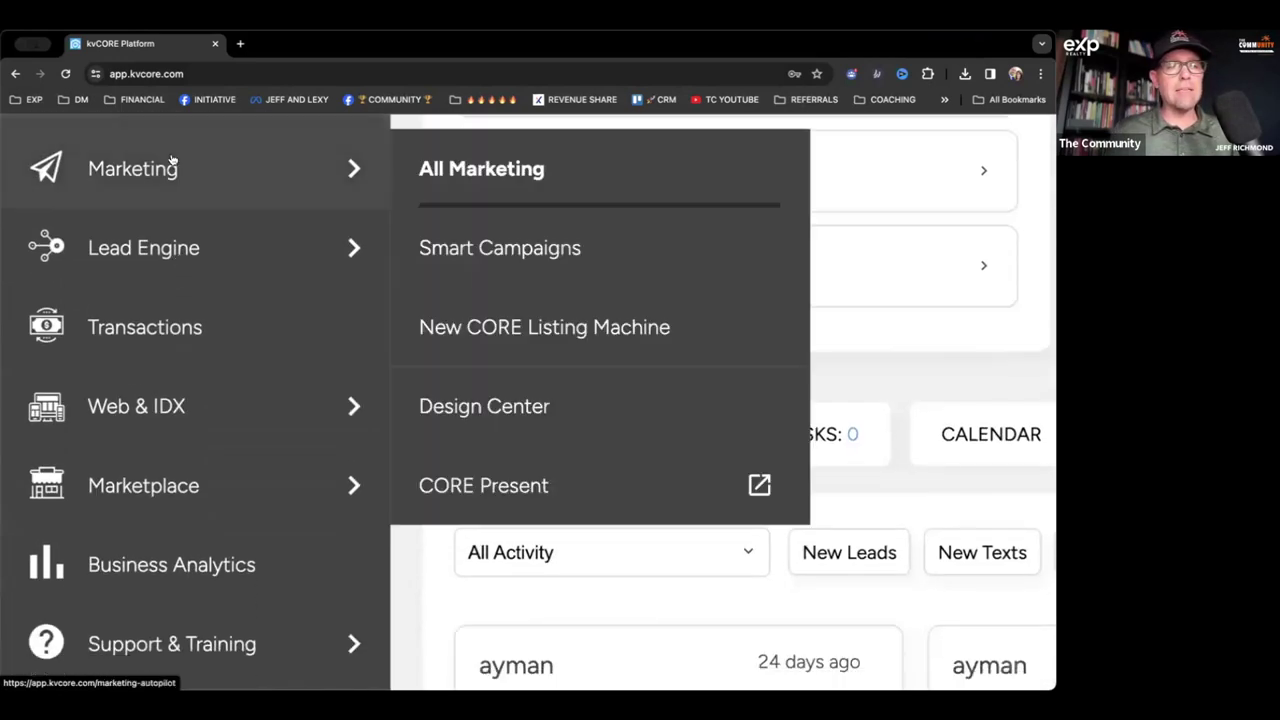
mouse_move(164, 278)
scroll(164, 278, "down", 3)
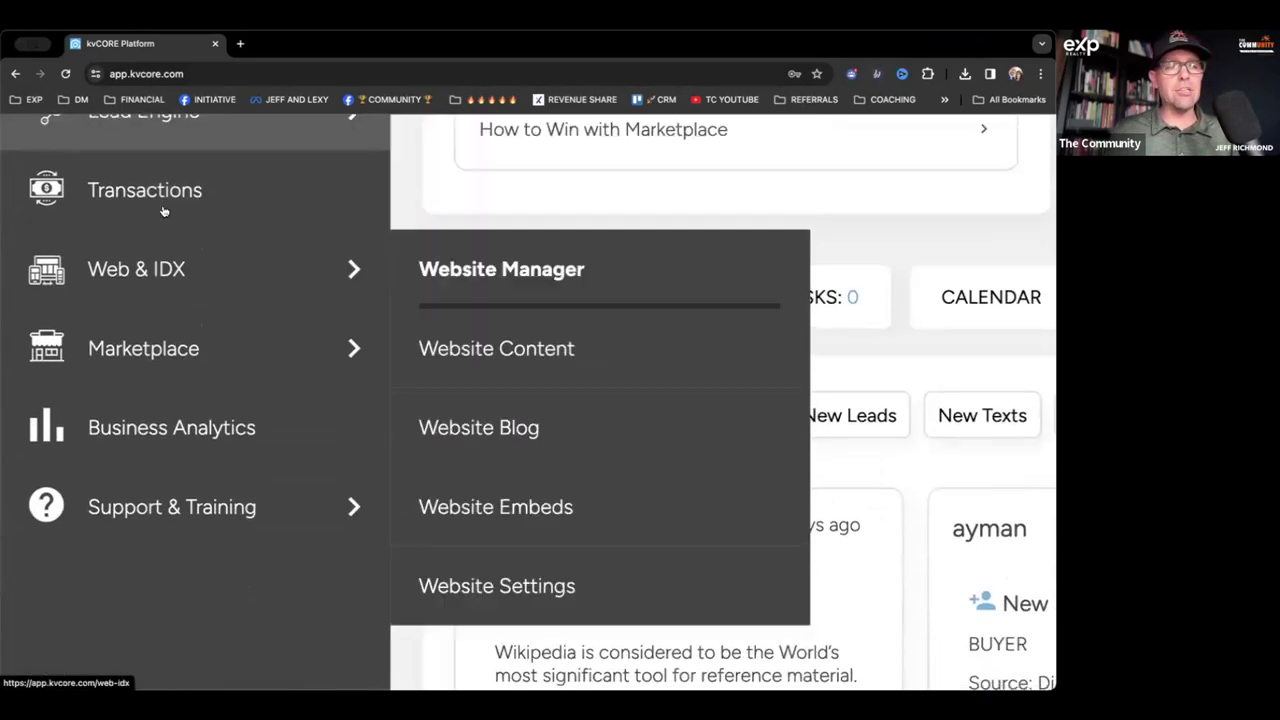
mouse_move(123, 349)
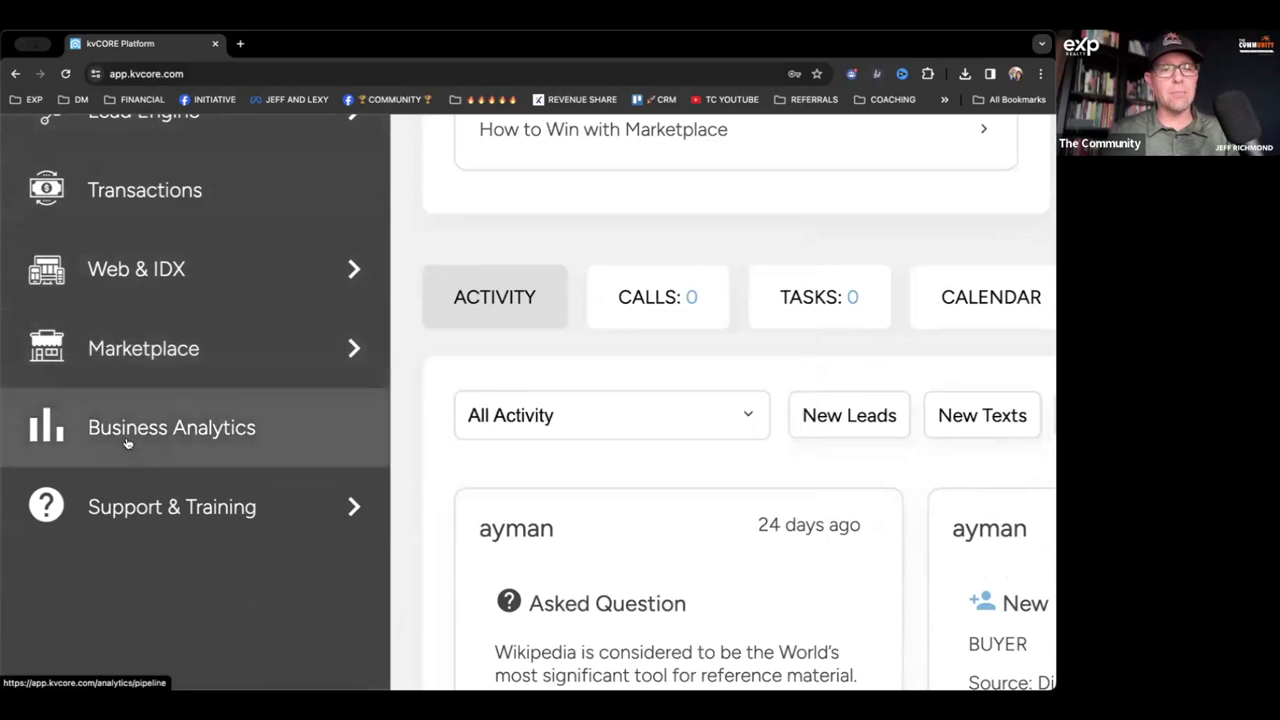
scroll(188, 340, "up", 10)
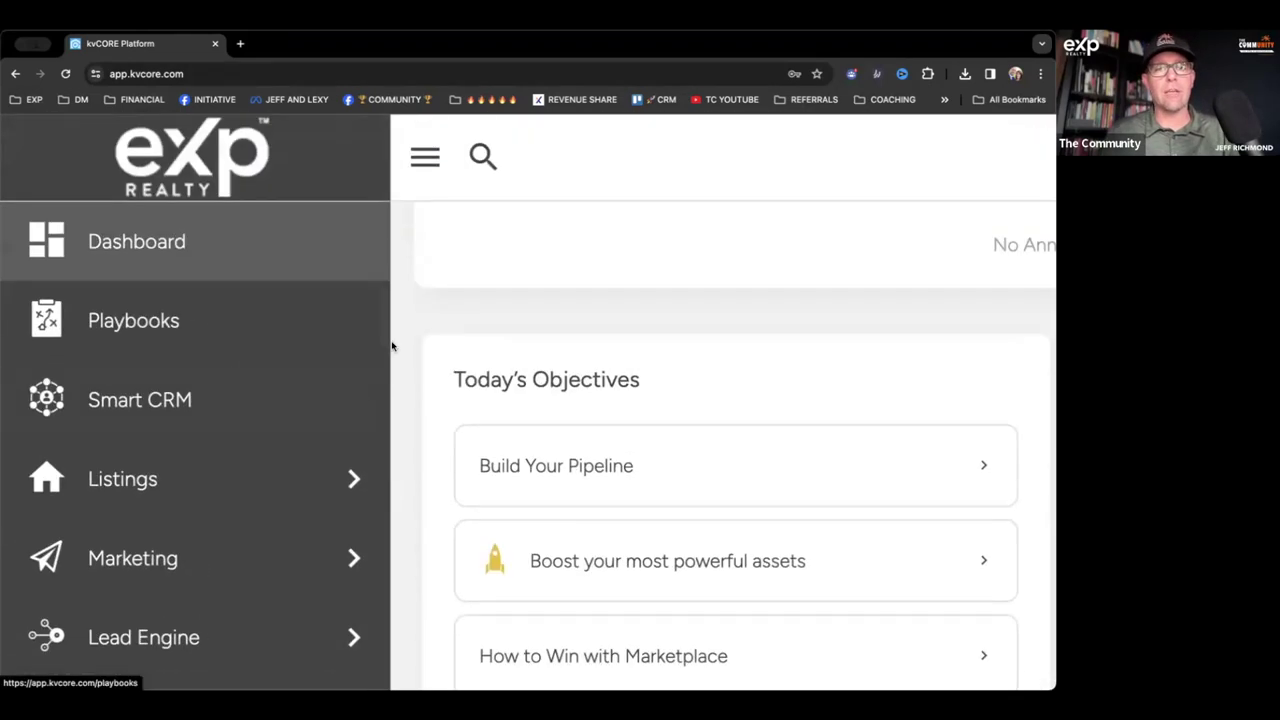
key("super+0")
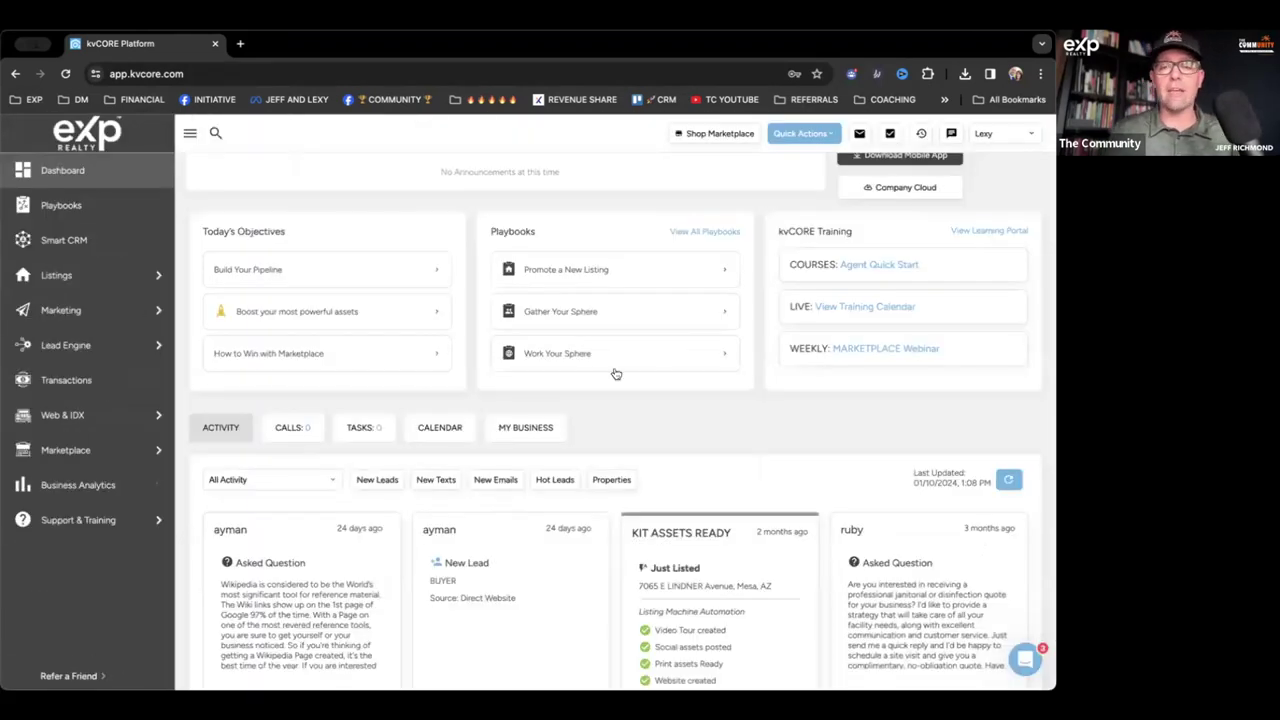
Step: Look over the Support & Training resources and open Support Docs
scroll(616, 373, "up", 1)
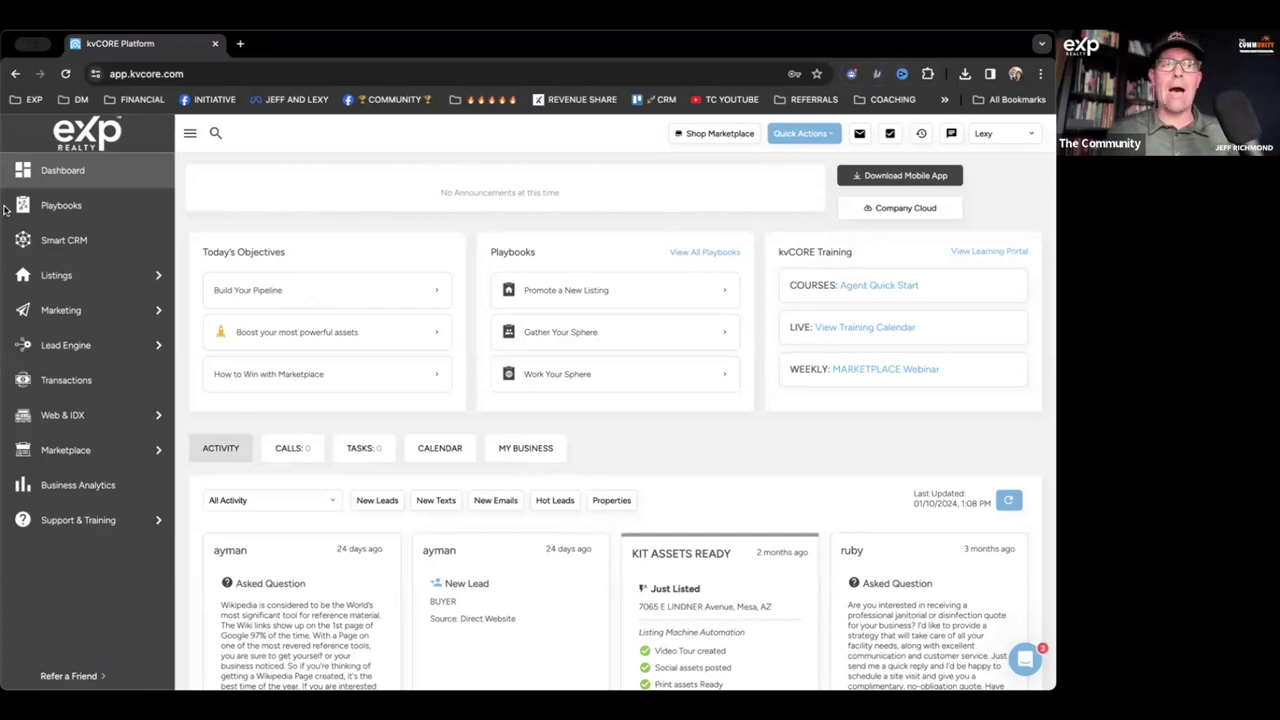
mouse_move(86, 522)
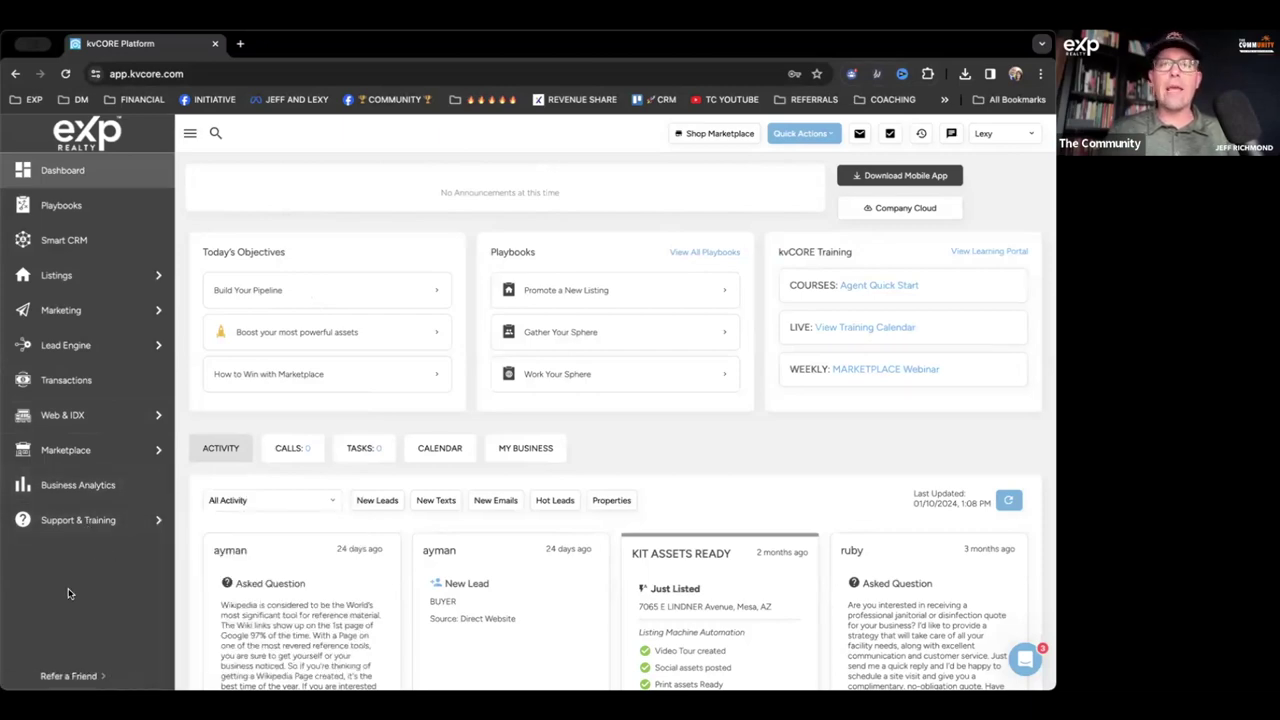
scroll(46, 590, "up", 5)
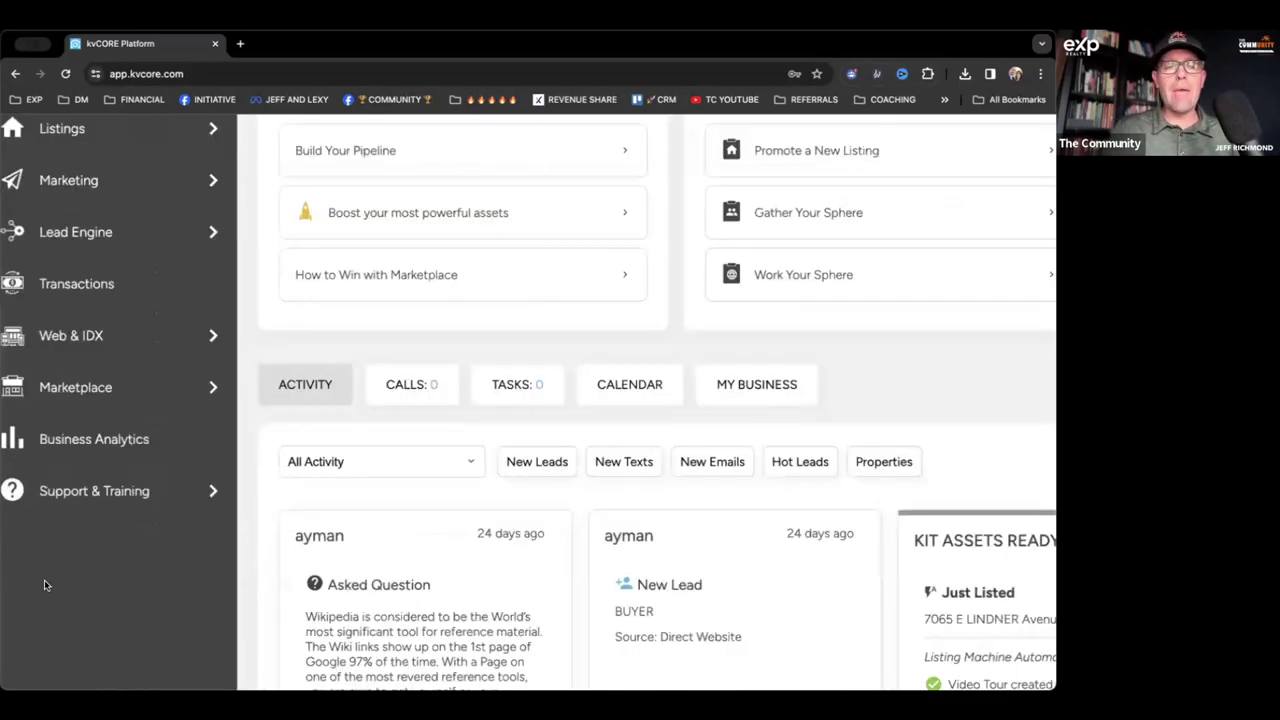
mouse_move(257, 429)
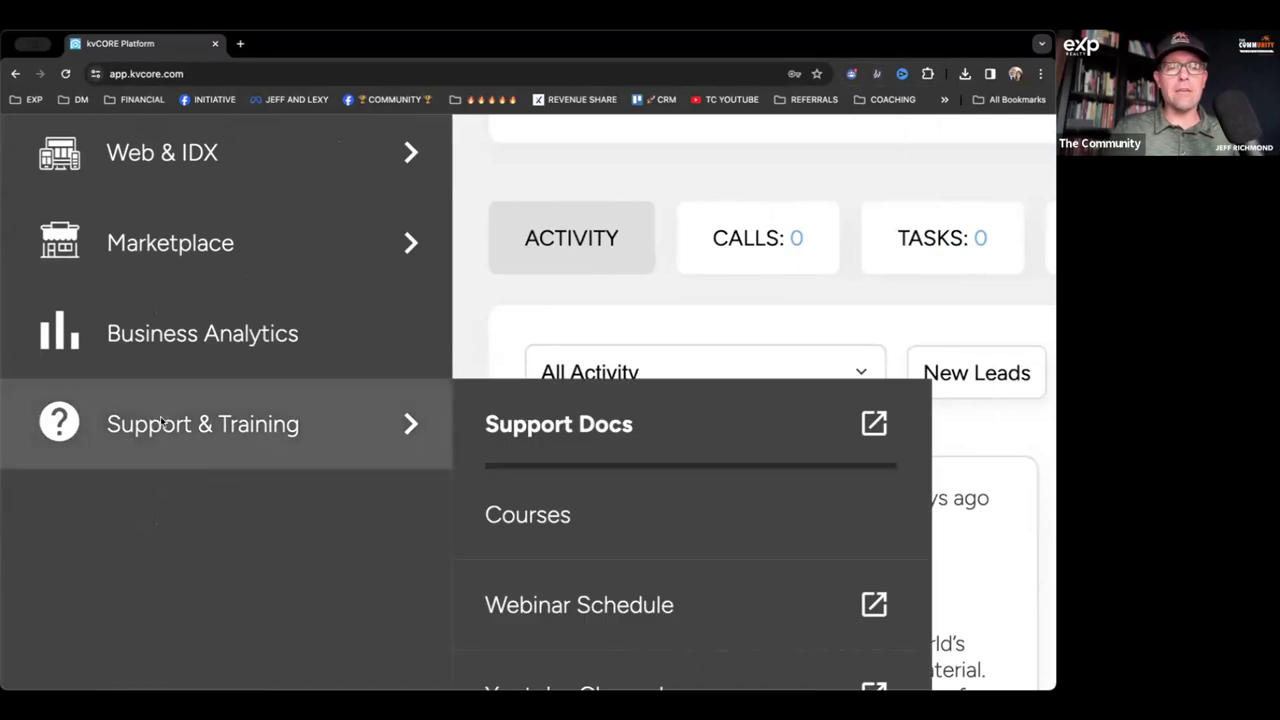
scroll(160, 422, "down", 5)
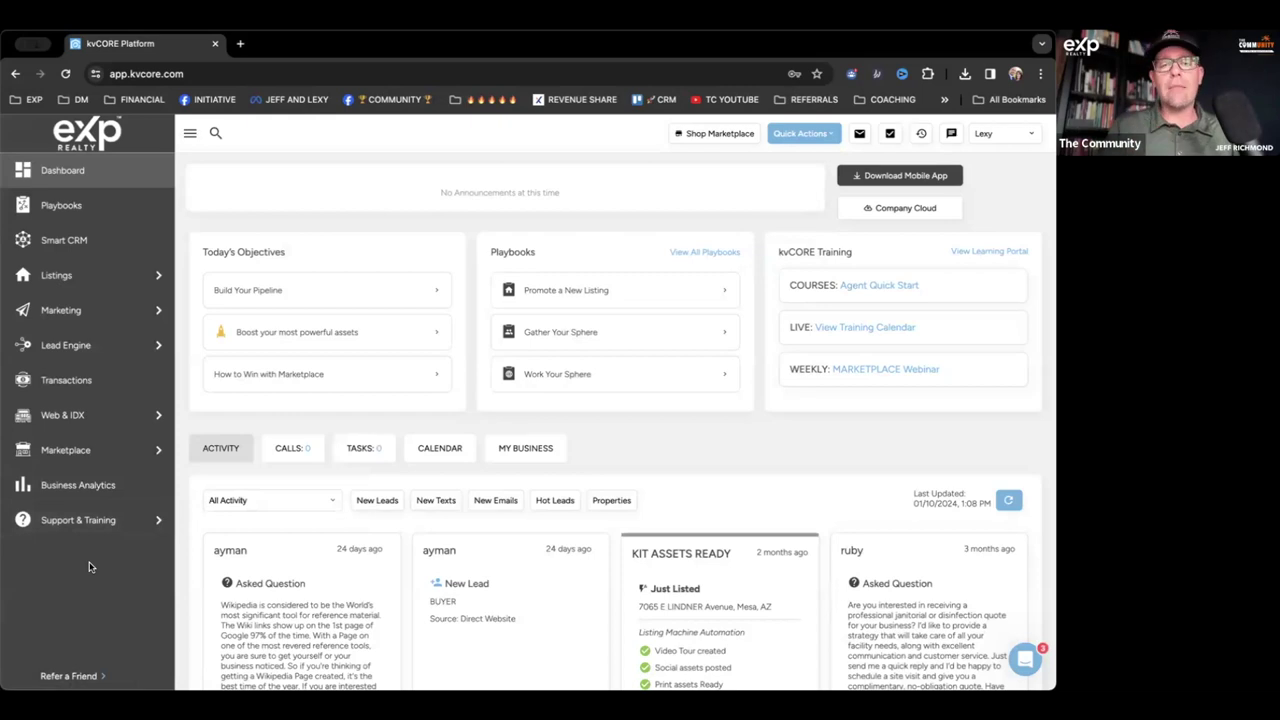
mouse_move(125, 521)
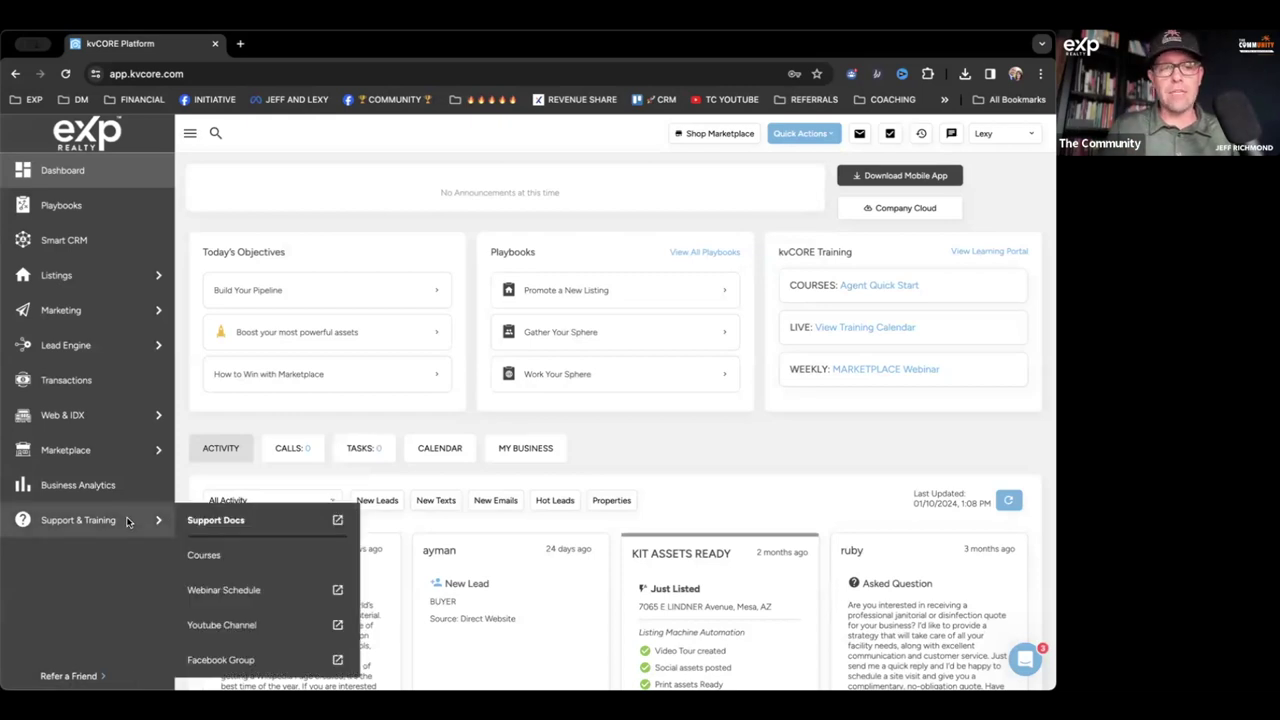
left_click(217, 521)
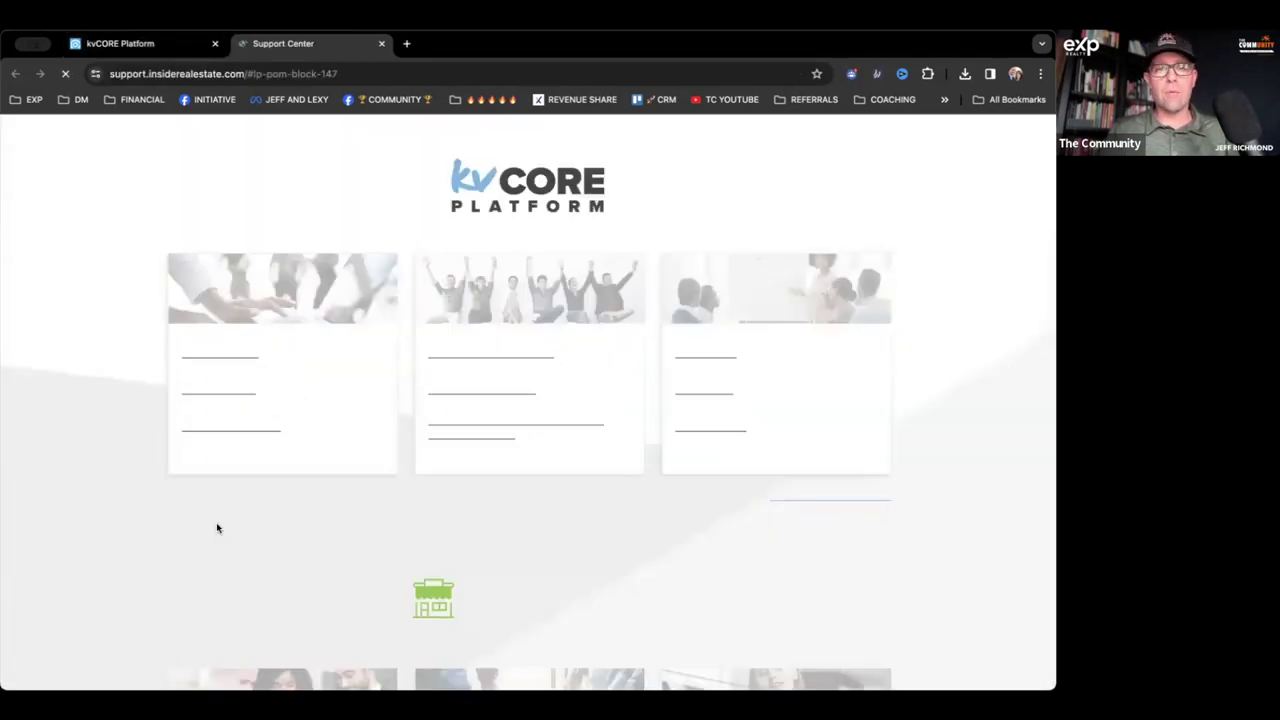
Step: Review the Support Center's help sections, from kvCORE Platform and Marketplace to K+Team Platform, and close the page
scroll(217, 528, "down", 3)
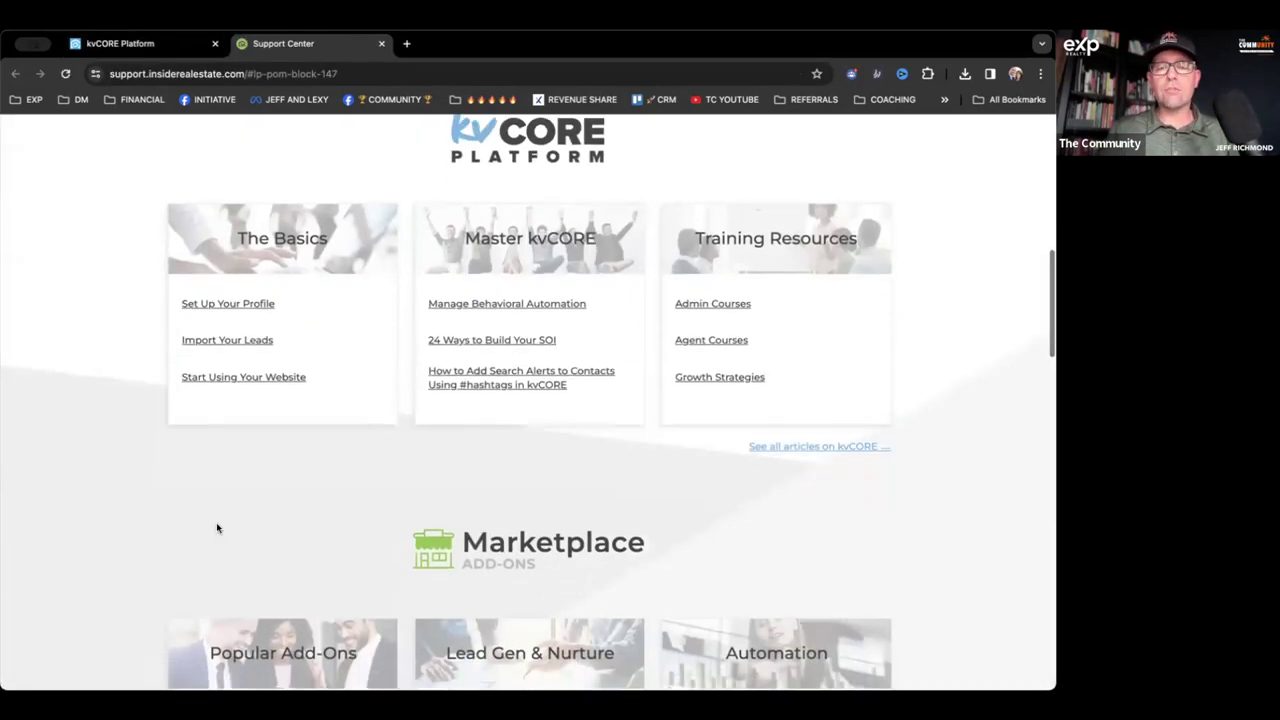
scroll(220, 523, "up", 3)
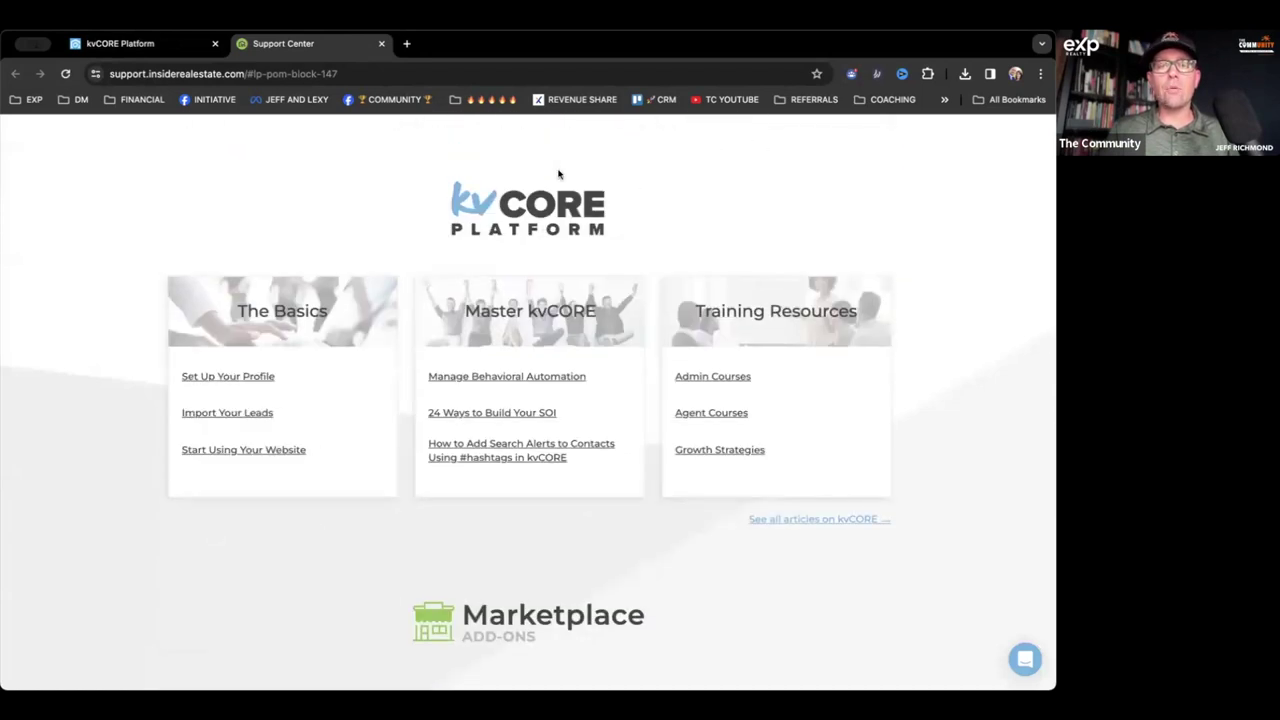
scroll(556, 235, "down", 1)
scroll(549, 314, "up", 2)
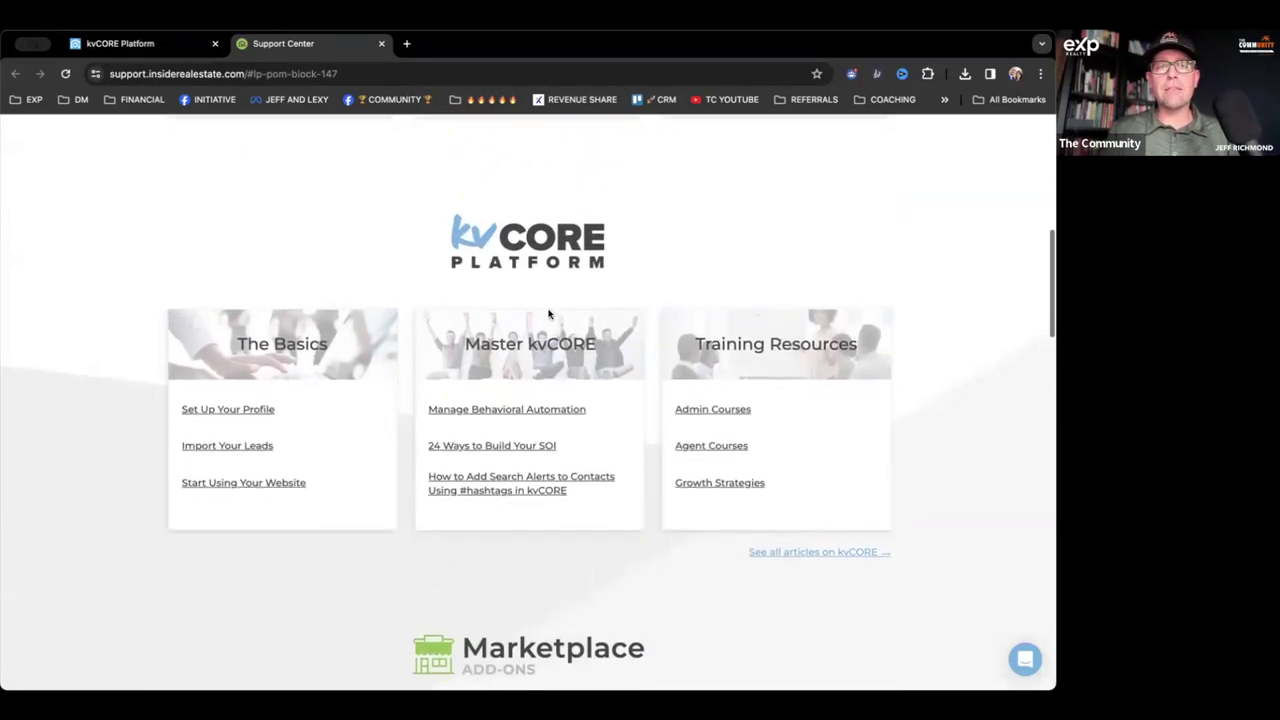
scroll(380, 337, "down", 2)
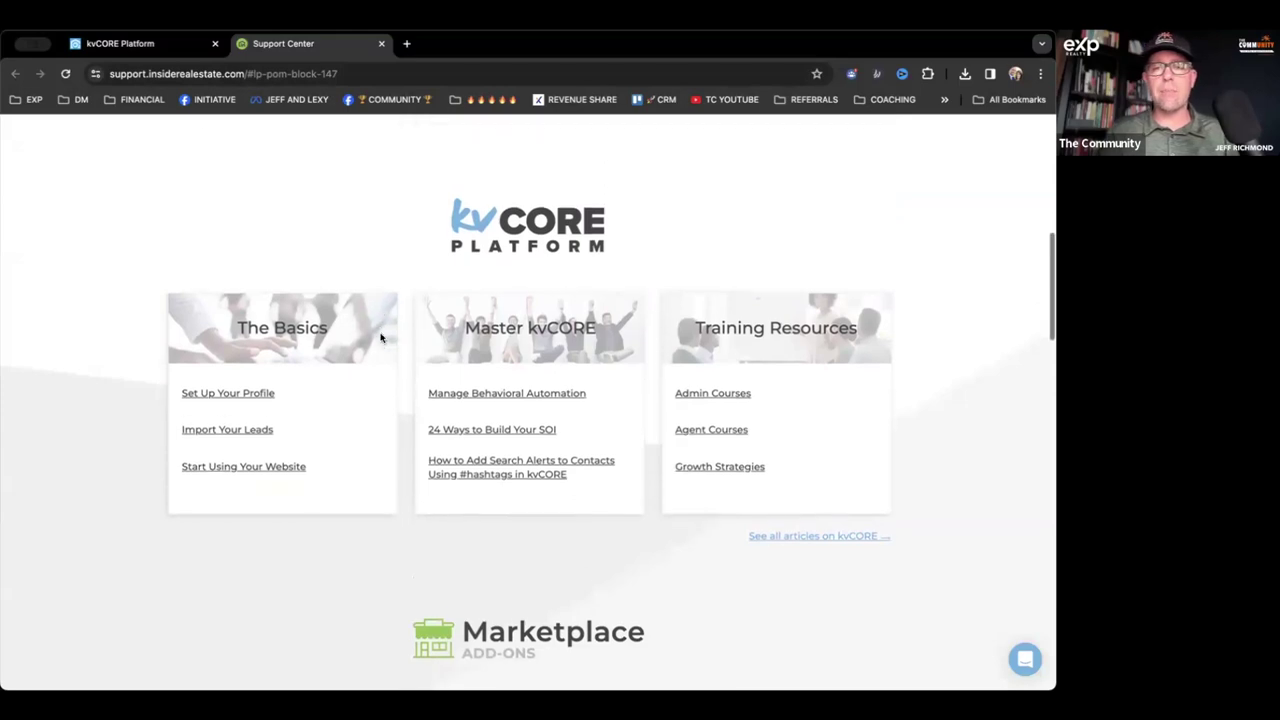
scroll(380, 337, "down", 2)
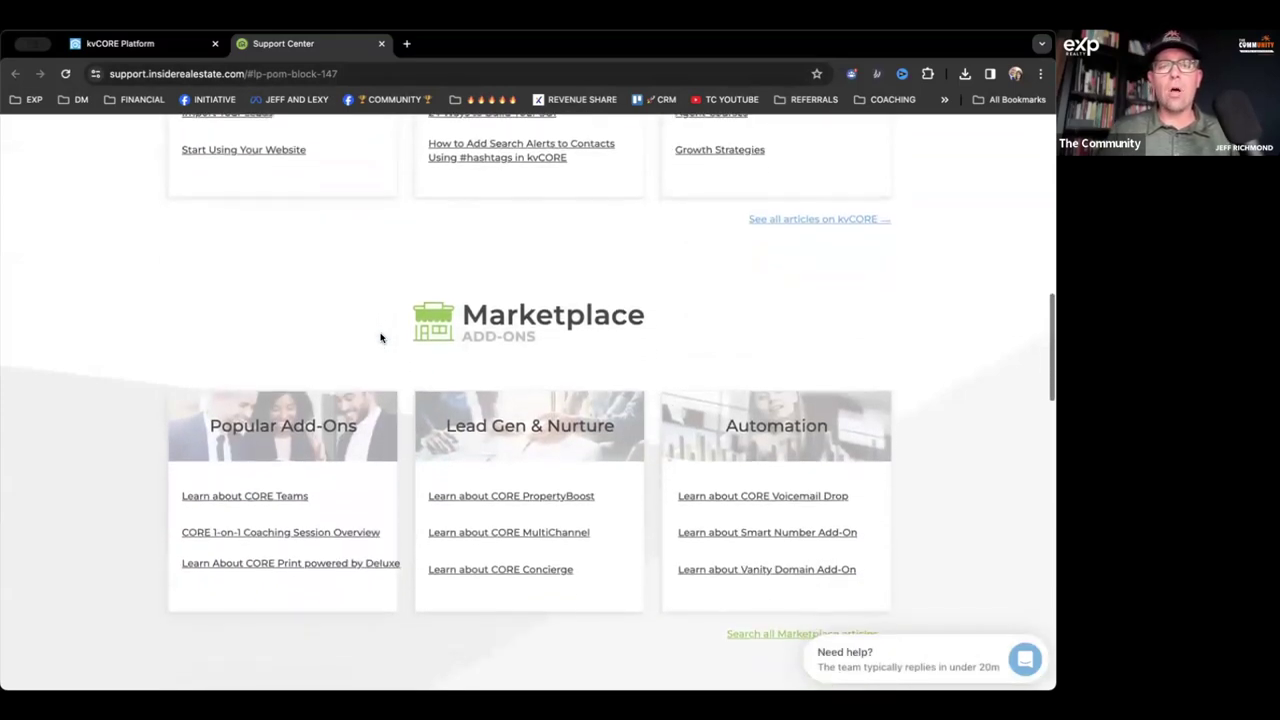
scroll(380, 337, "down", 7)
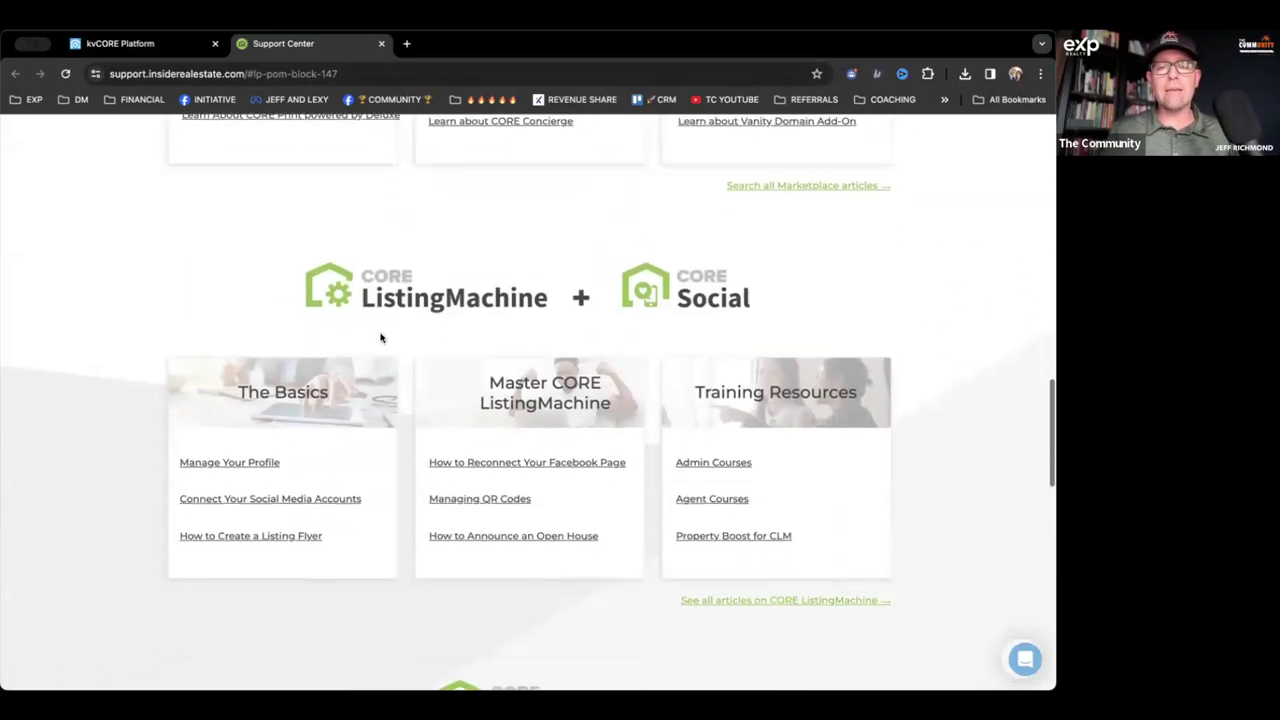
scroll(380, 337, "down", 8)
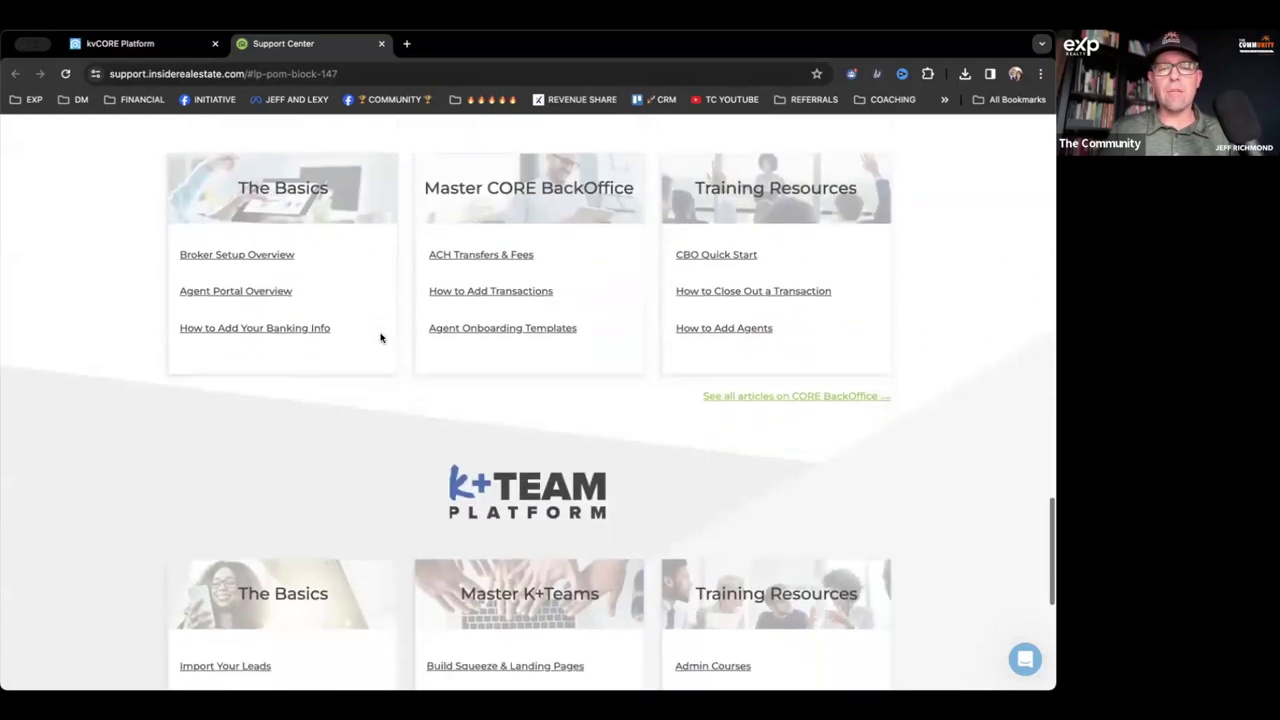
scroll(380, 337, "down", 1)
scroll(380, 337, "up", 7)
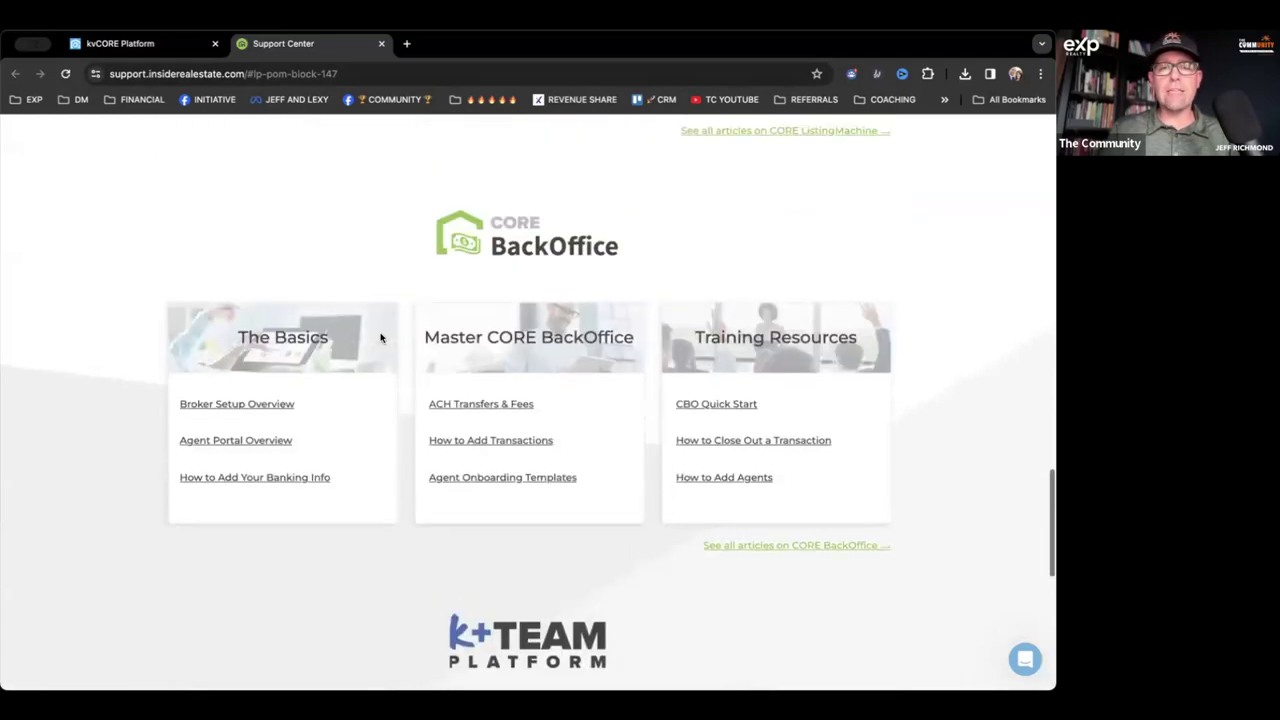
scroll(380, 337, "up", 6)
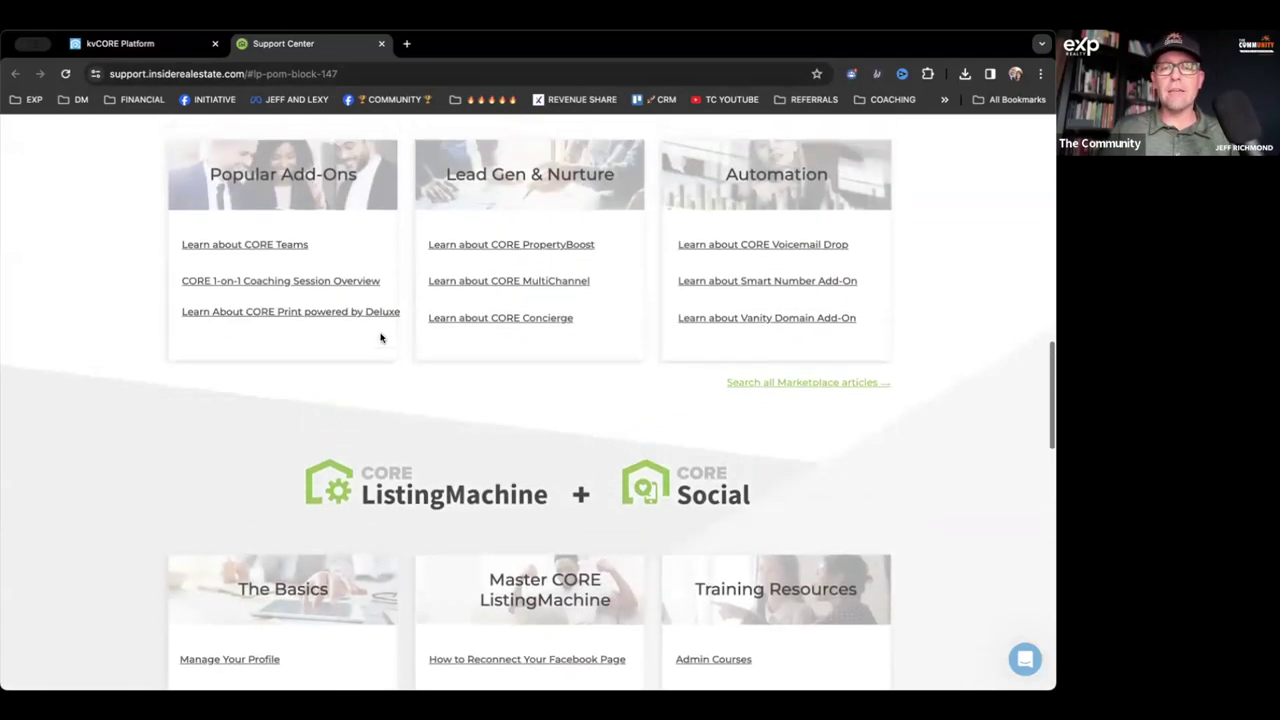
scroll(380, 337, "up", 7)
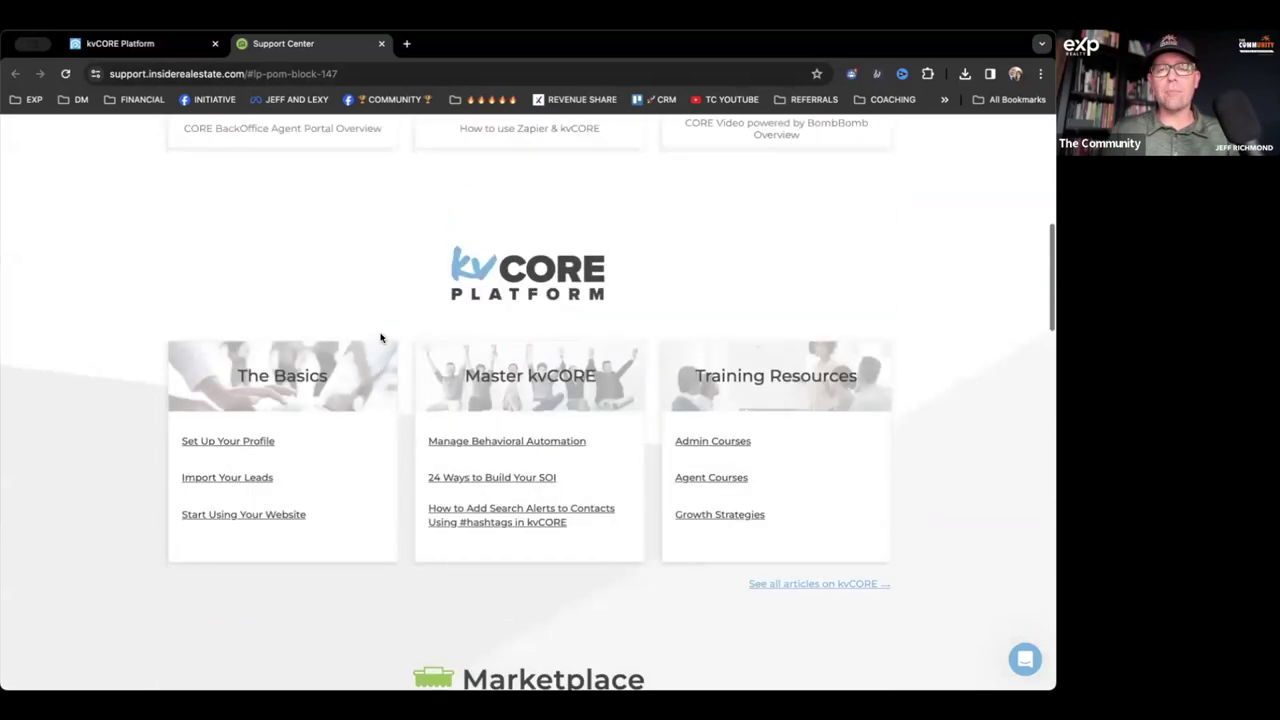
scroll(380, 337, "up", 5)
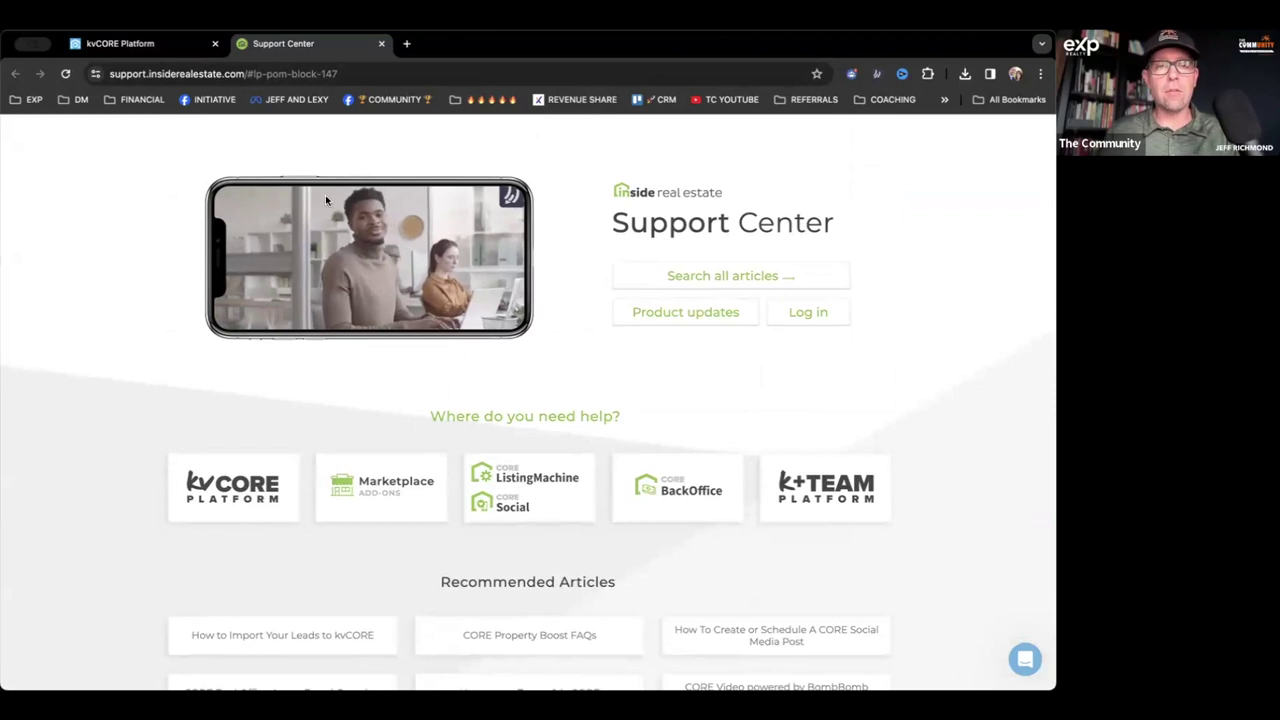
key("super+w")
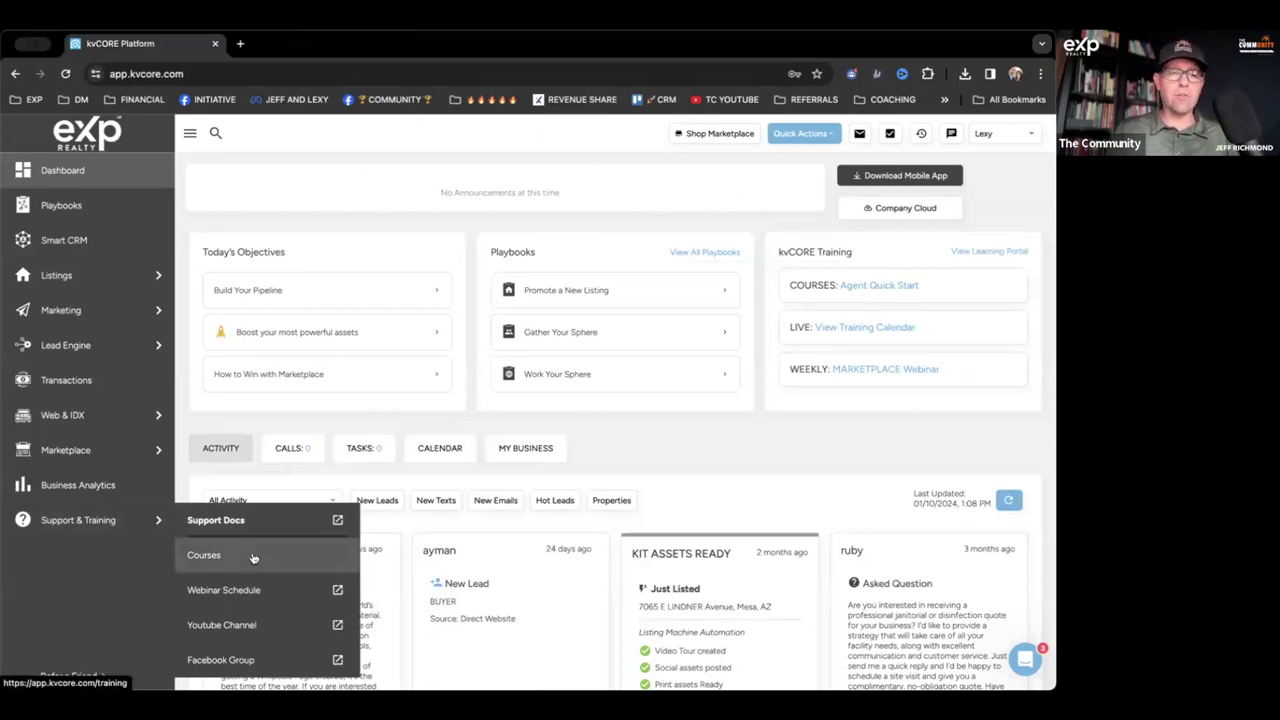
Step: Open the training Courses page and highlight the title and description of the Agent Quick Start course
left_click(205, 557)
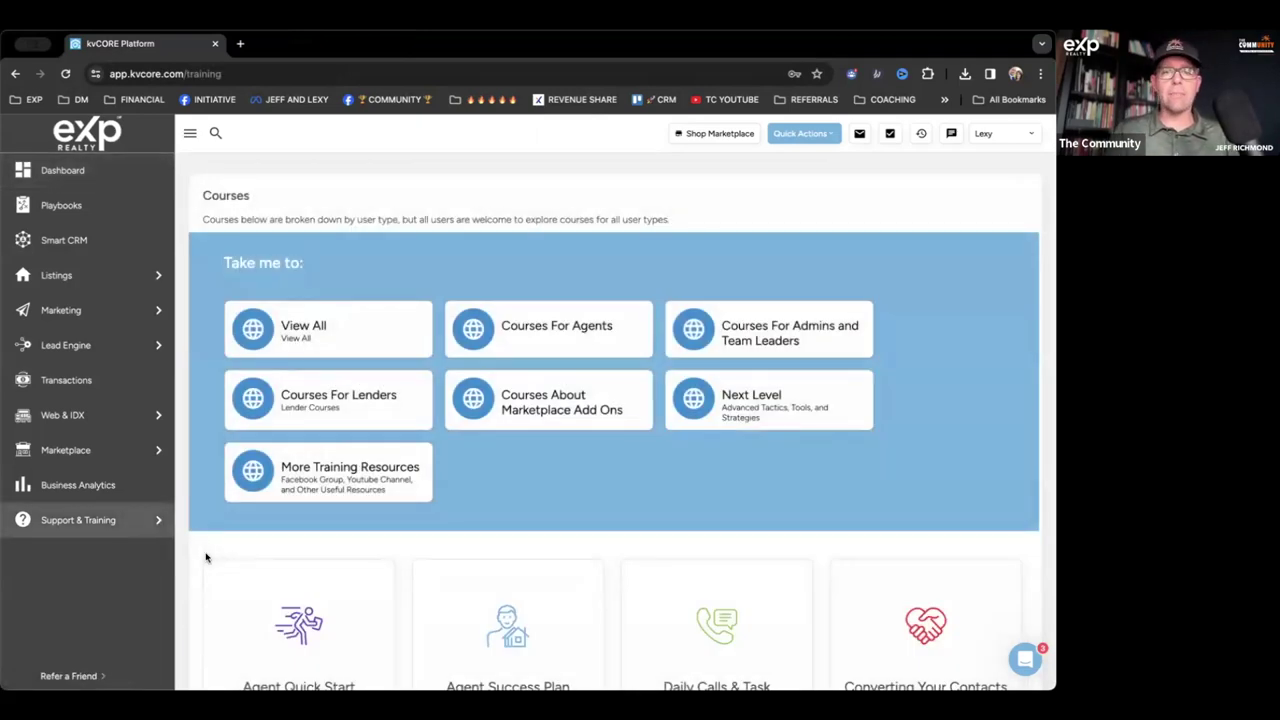
scroll(495, 525, "down", 2)
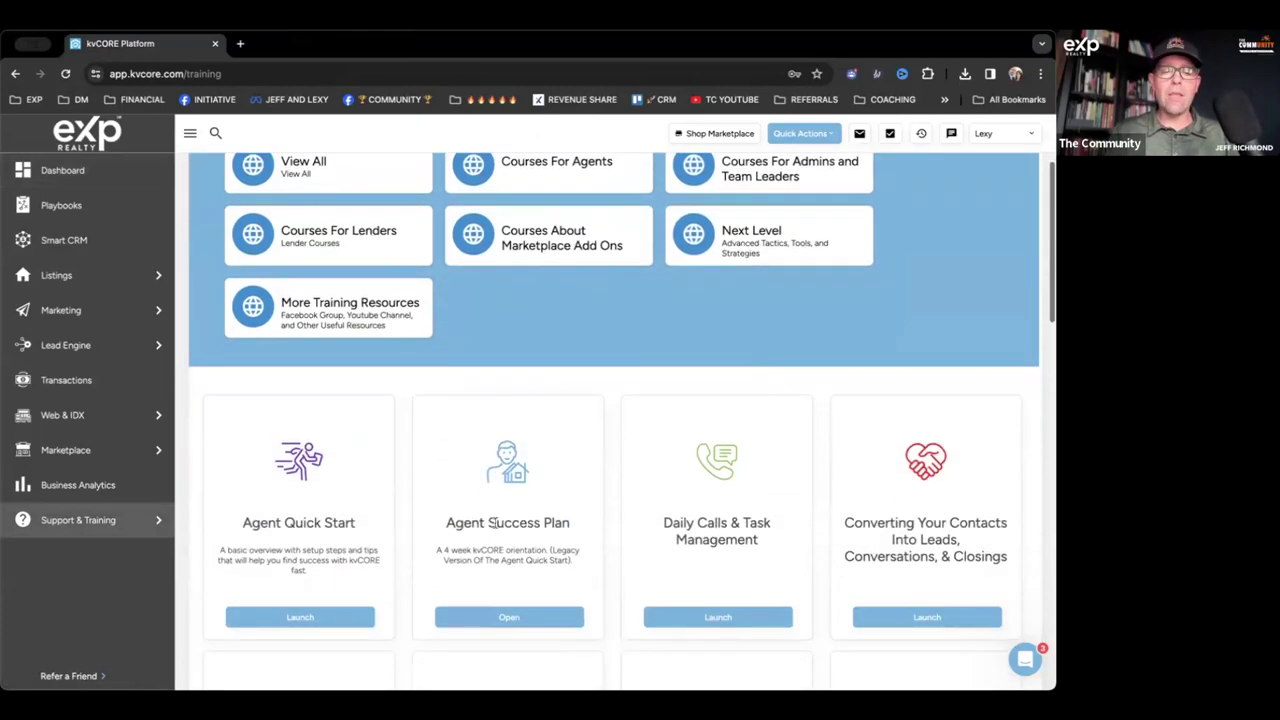
left_click_drag(243, 523, 355, 525)
scroll(271, 534, "down", 2)
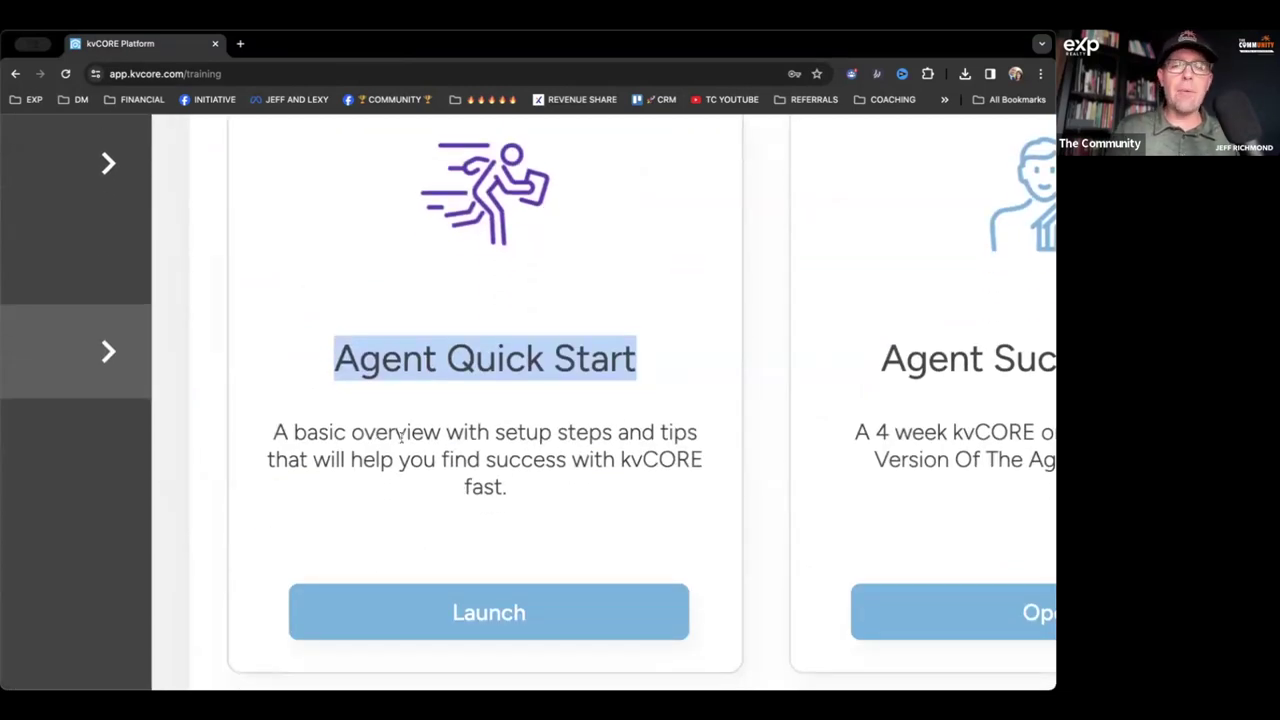
triple_click(400, 435)
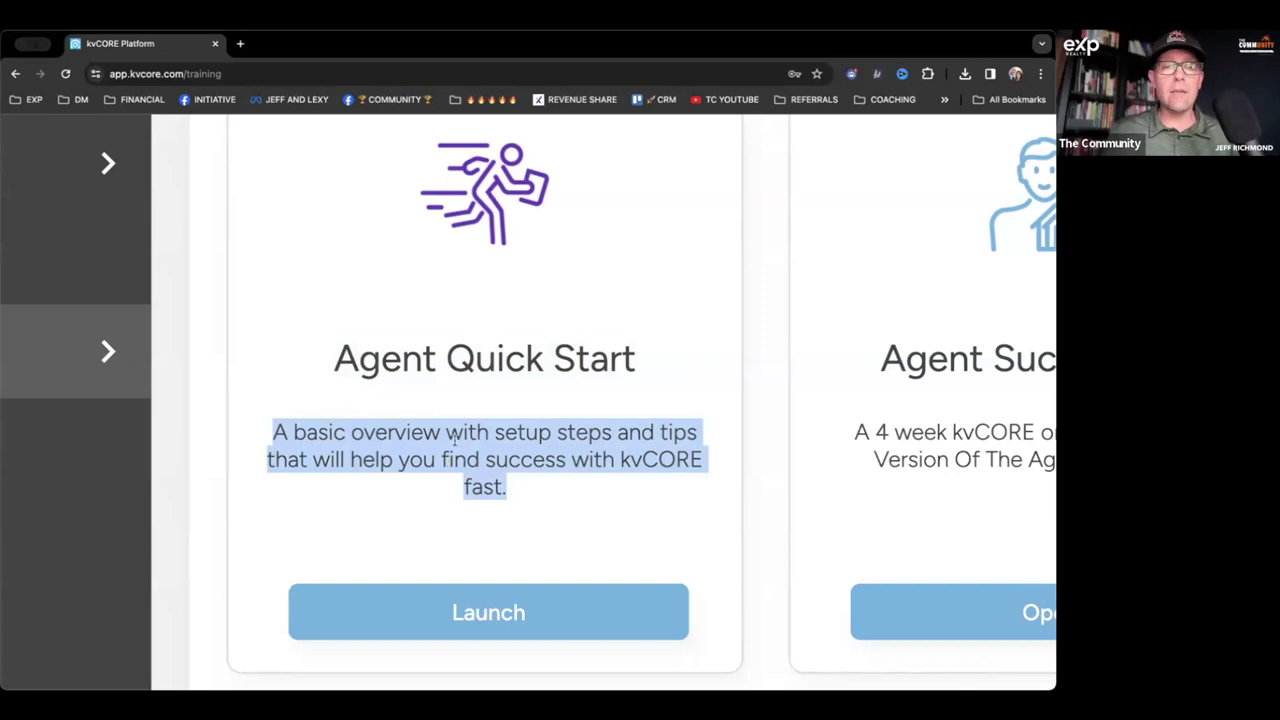
scroll(490, 392, "down", 5)
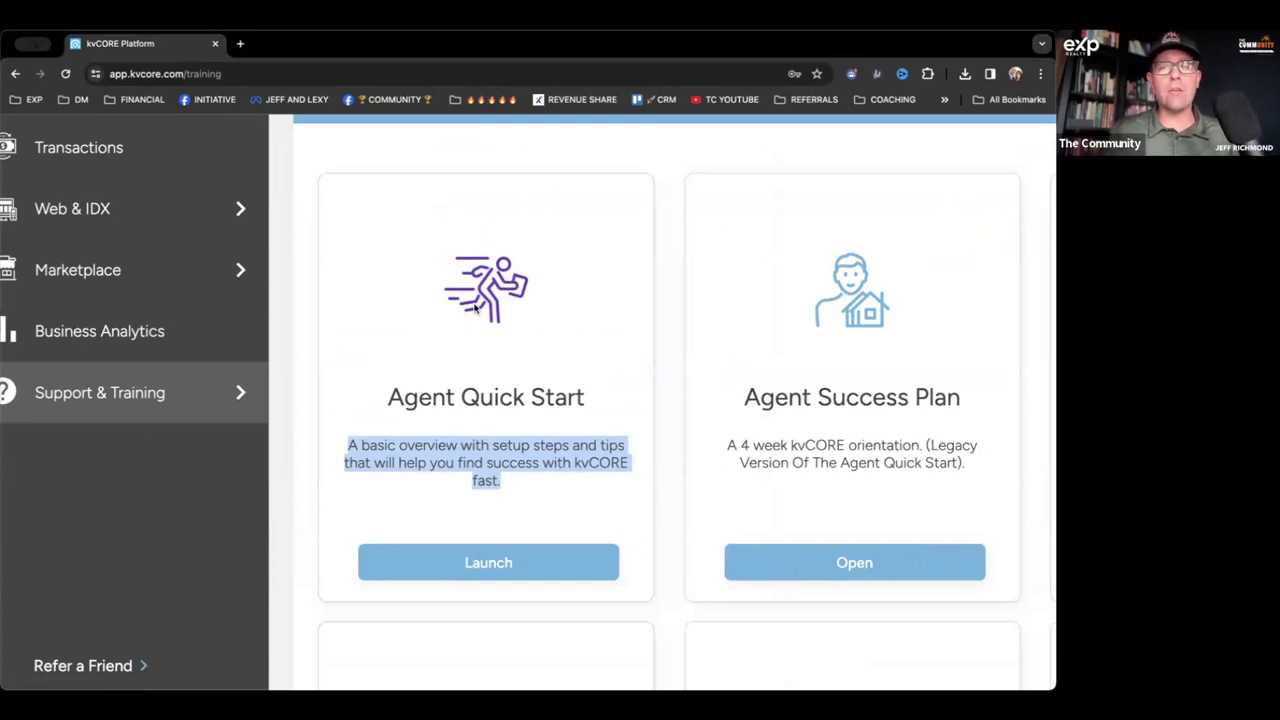
Step: Look over the first course cards, highlighting the titles of Agent Success Plan and Admin Quick Start
scroll(476, 310, "down", 5)
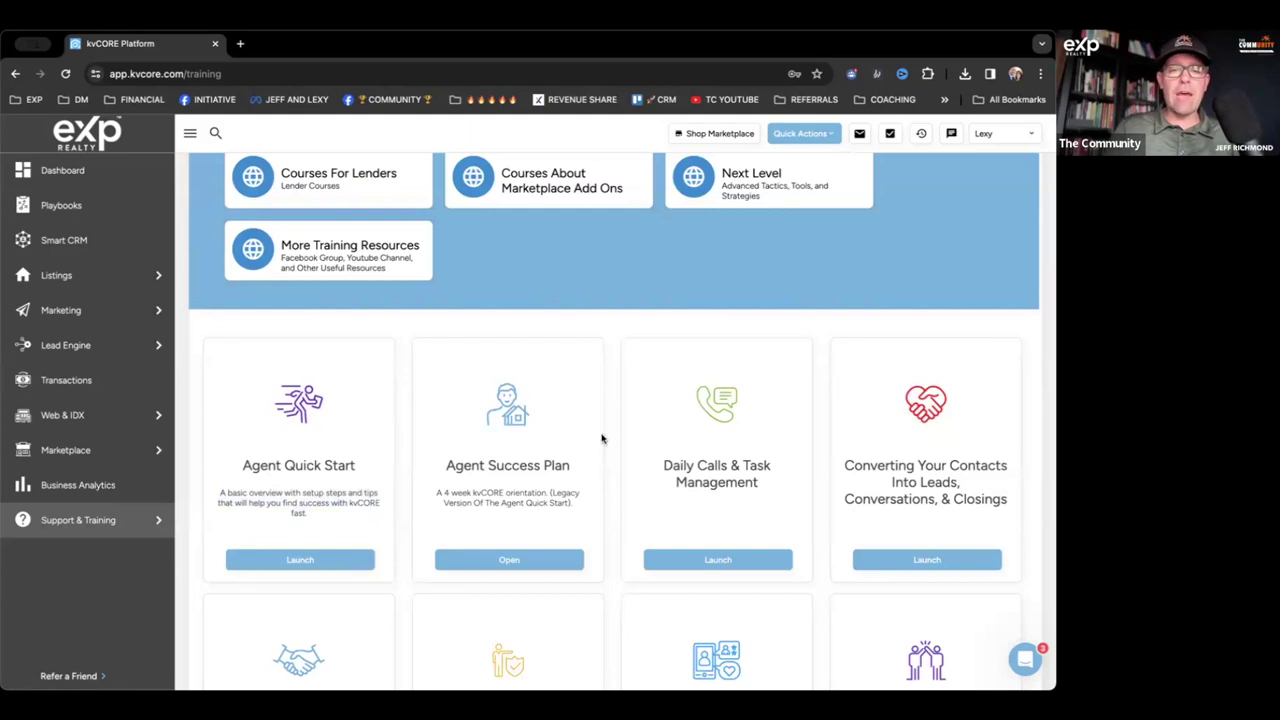
left_click_drag(446, 465, 570, 470)
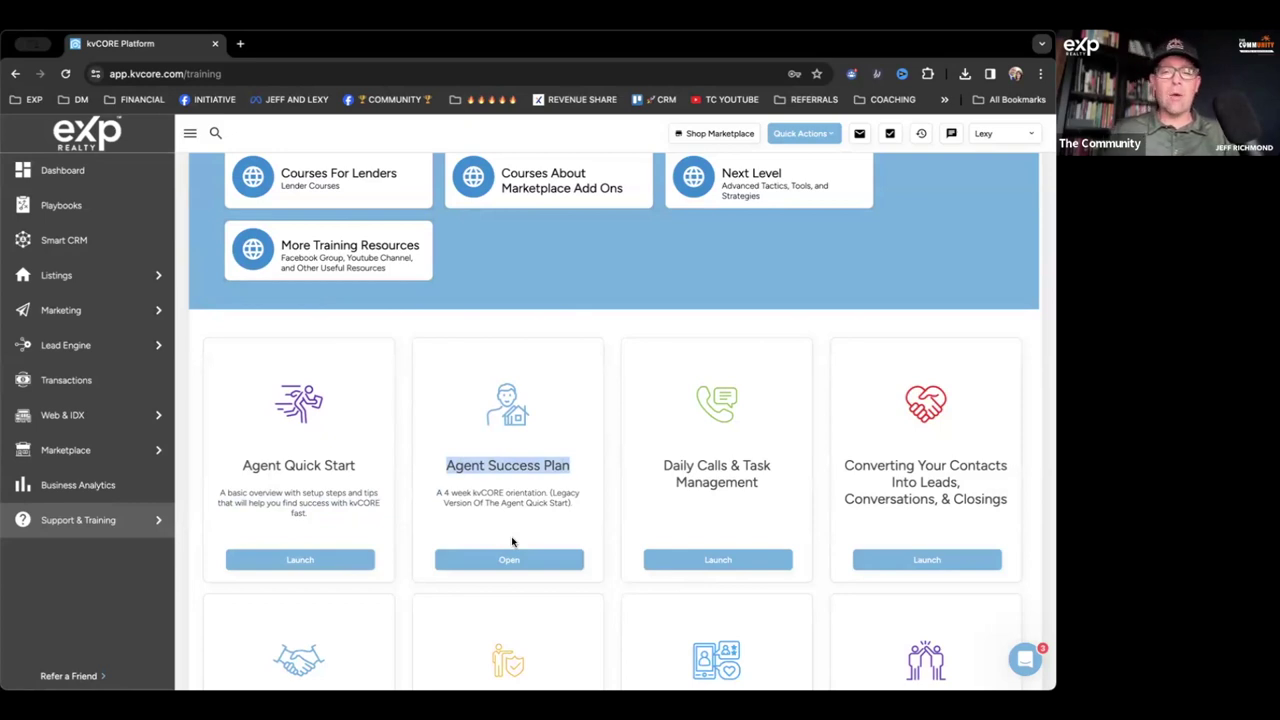
scroll(512, 542, "down", 2)
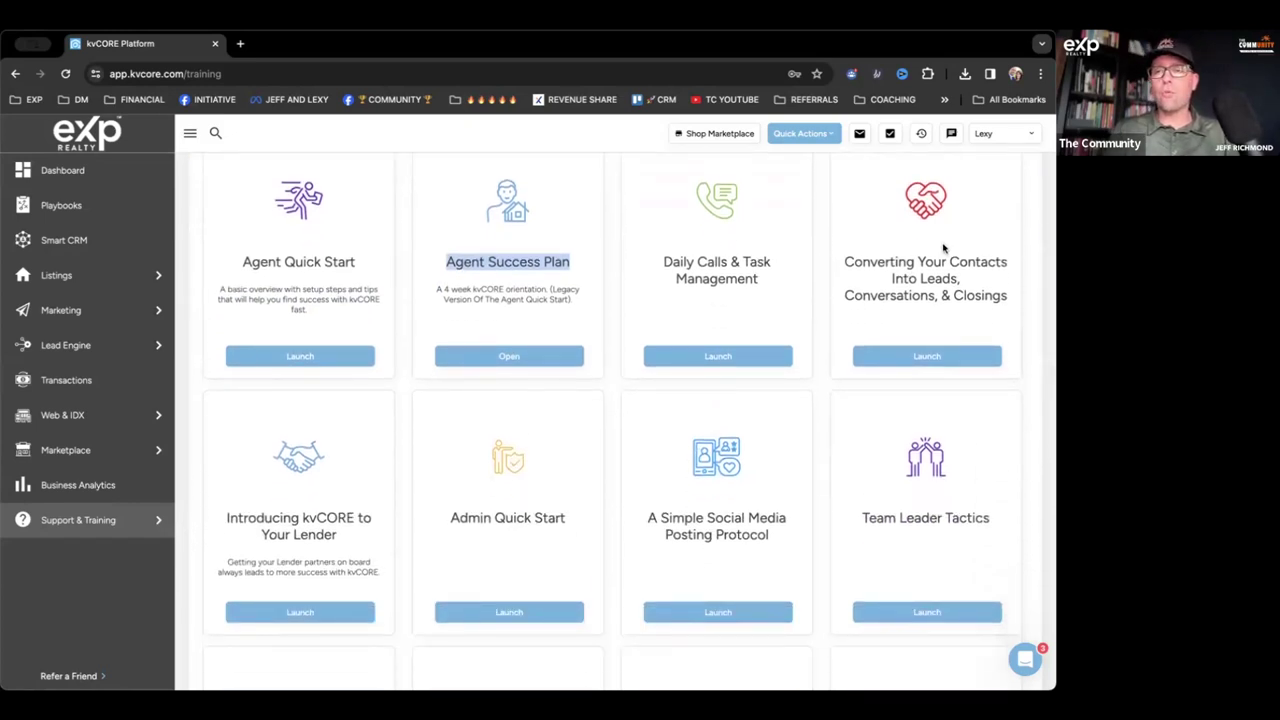
scroll(897, 293, "down", 1)
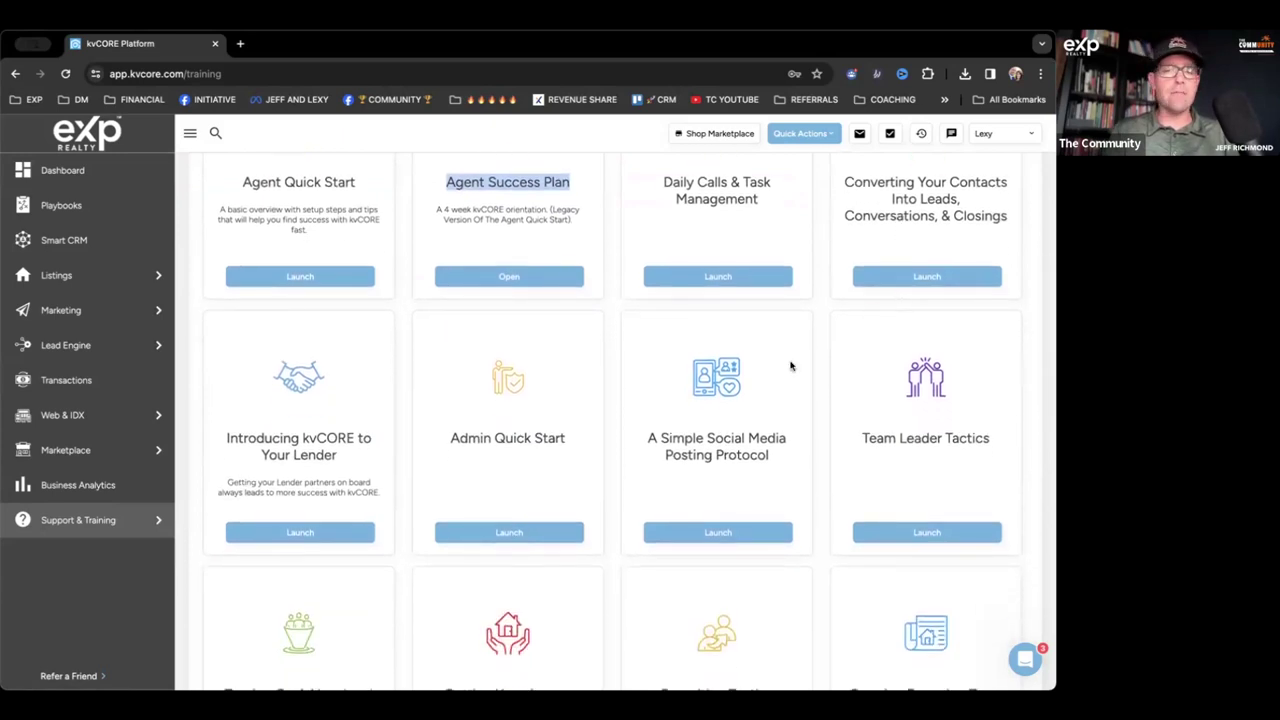
left_click_drag(449, 438, 566, 440)
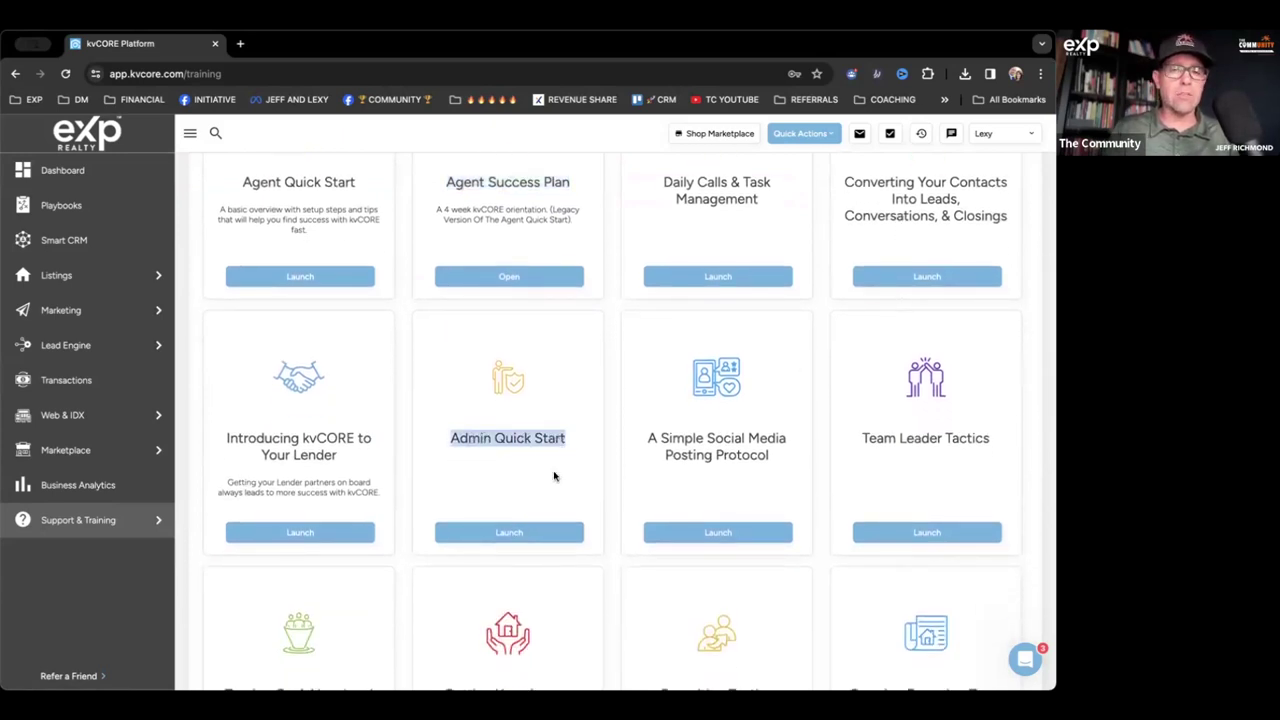
scroll(554, 476, "down", 1)
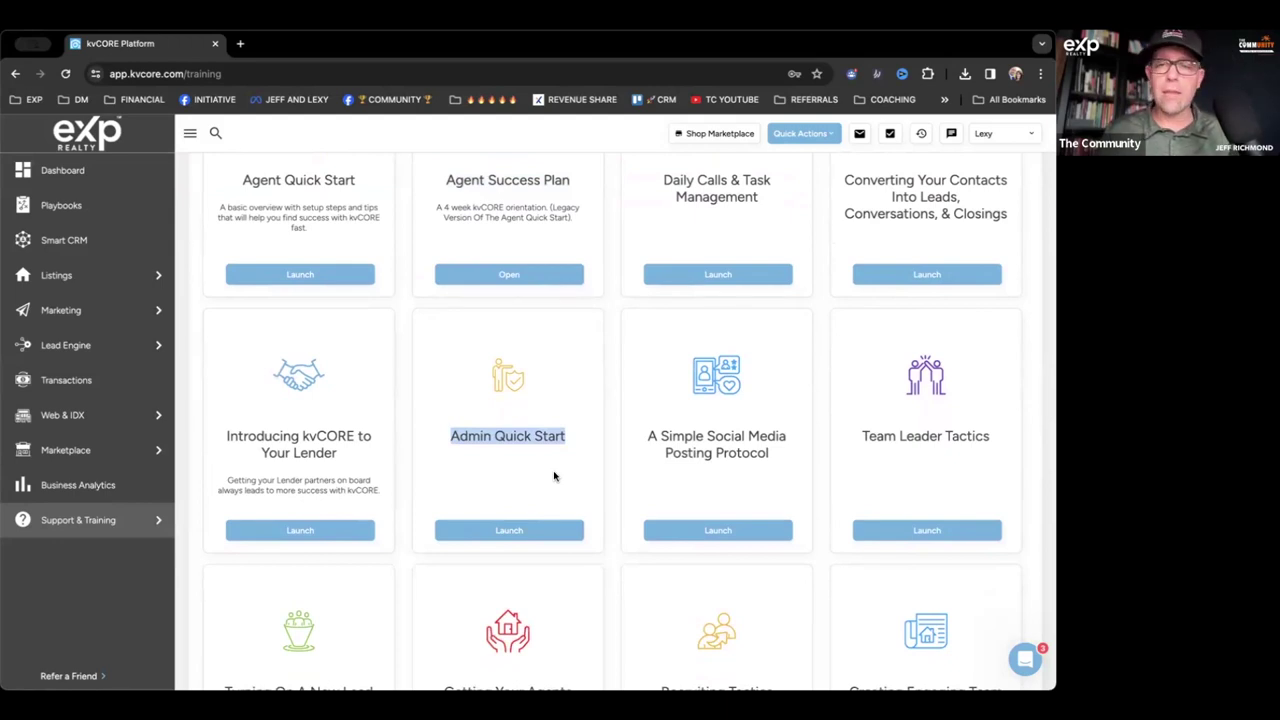
Step: Browse the remaining course cards through to Webinar & Event Recordings, and return to the course categories
scroll(554, 476, "down", 4)
scroll(554, 476, "down", 1)
scroll(554, 476, "down", 3)
scroll(554, 476, "down", 3)
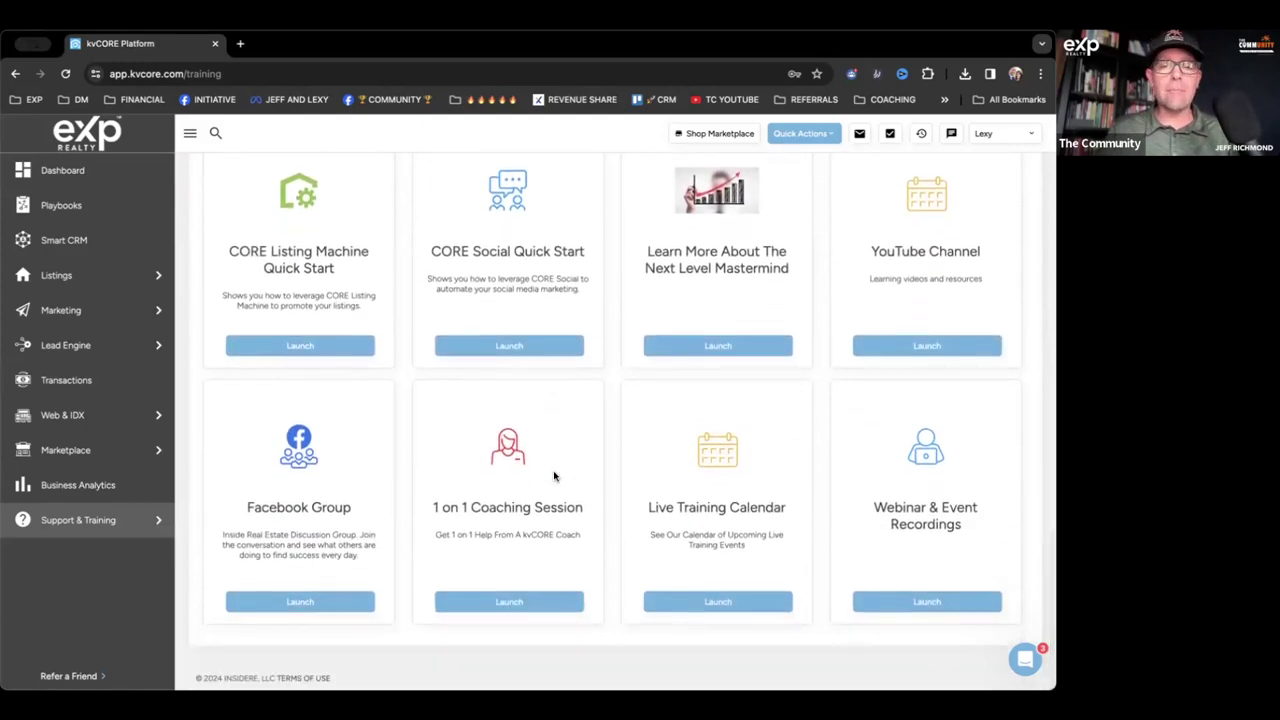
scroll(554, 476, "up", 10)
scroll(554, 476, "up", 6)
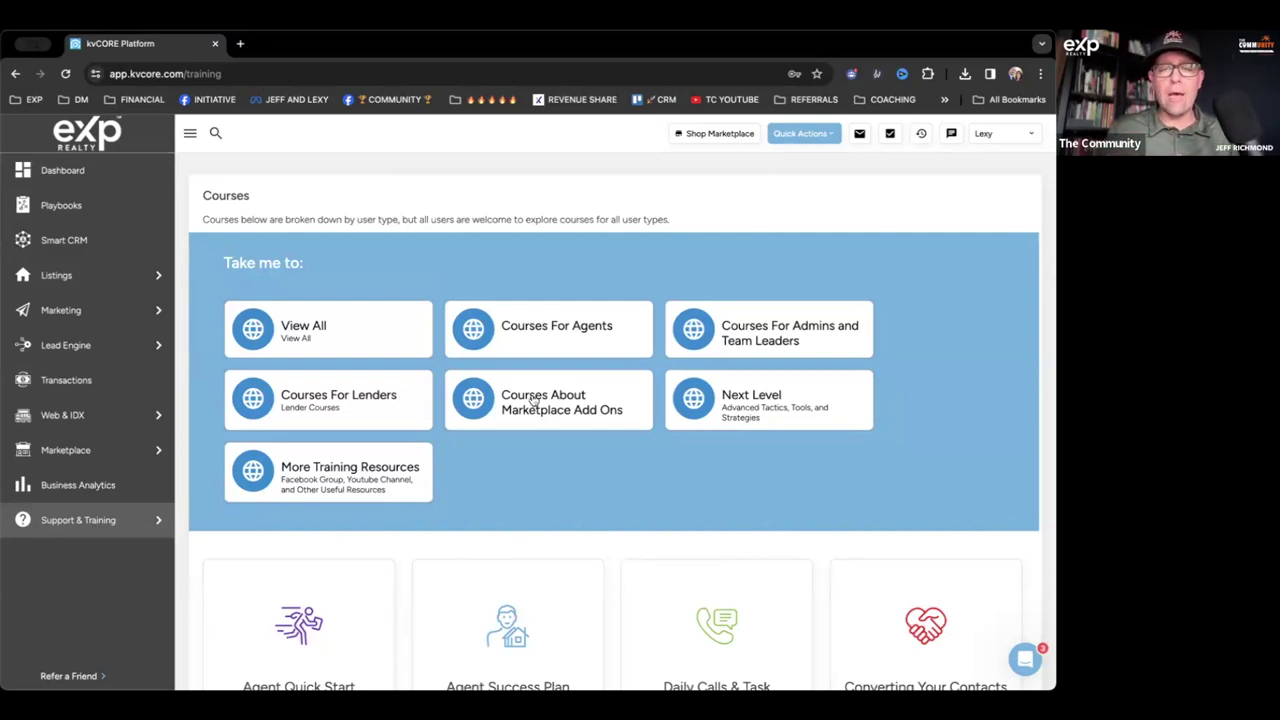
Step: Filter the courses to Courses For Agents, followed by Courses For Admins and Team Leaders, and look over each set
left_click(571, 331)
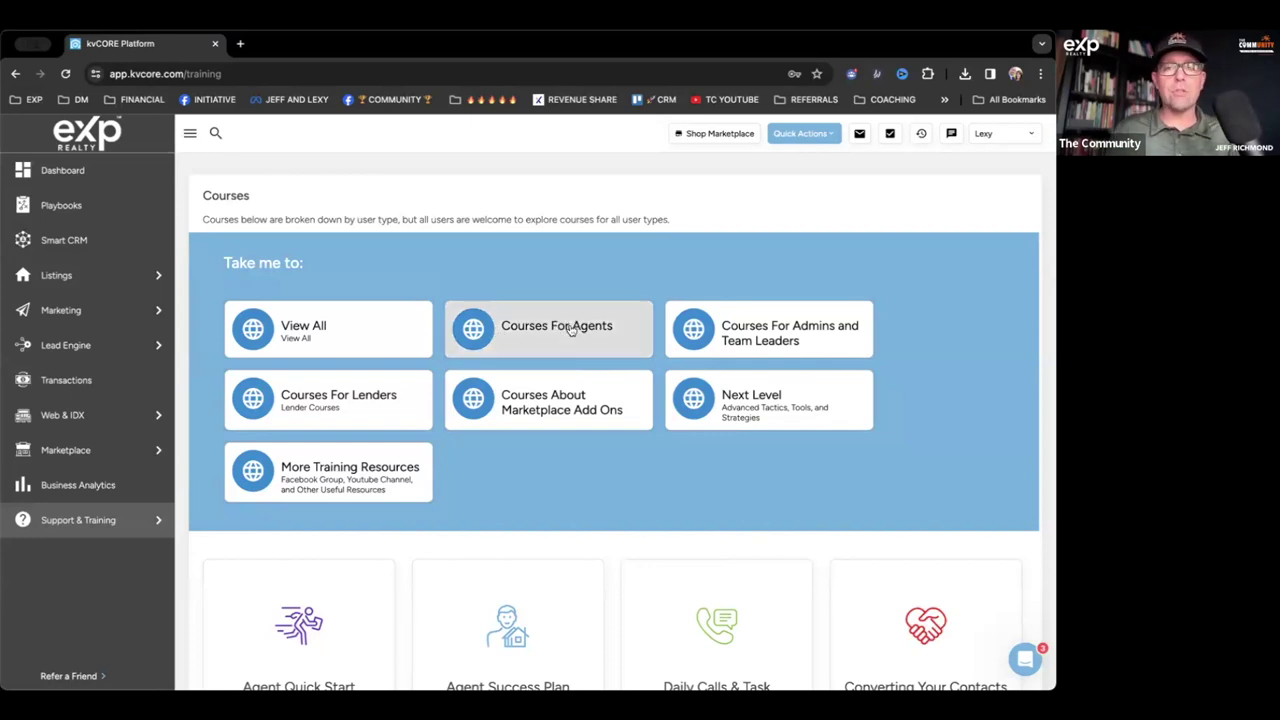
scroll(571, 380, "down", 5)
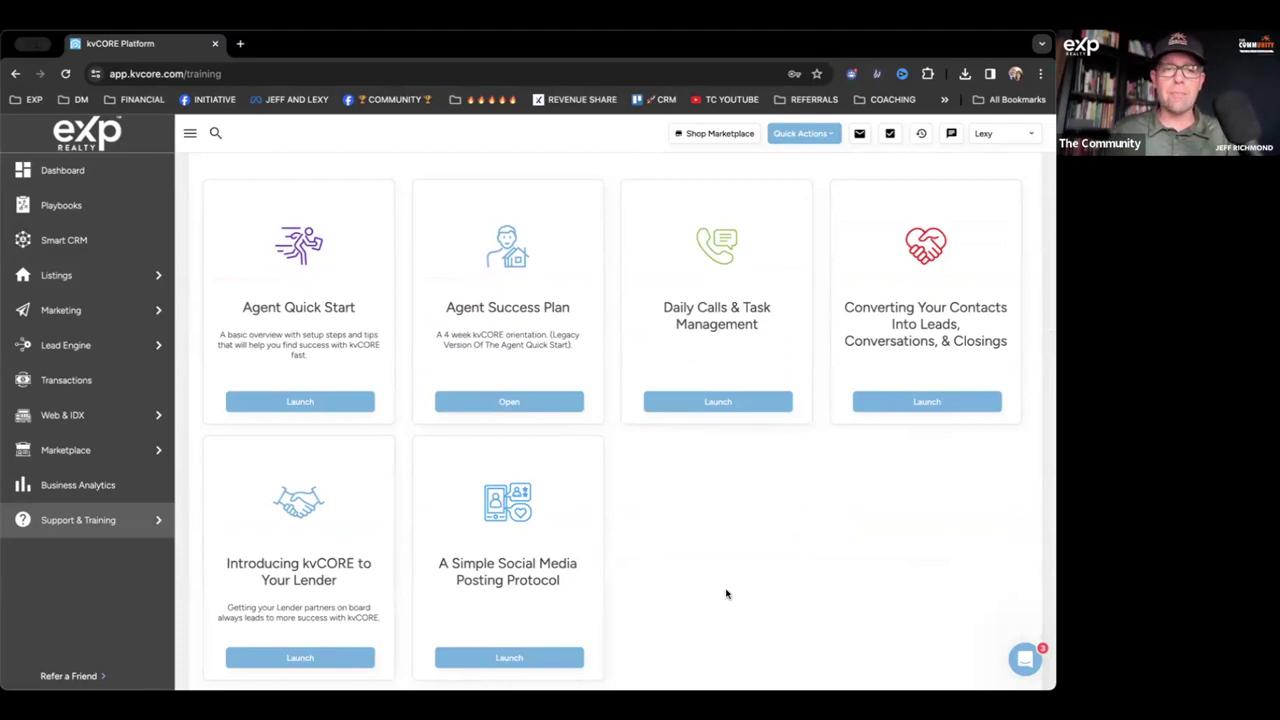
scroll(726, 594, "up", 4)
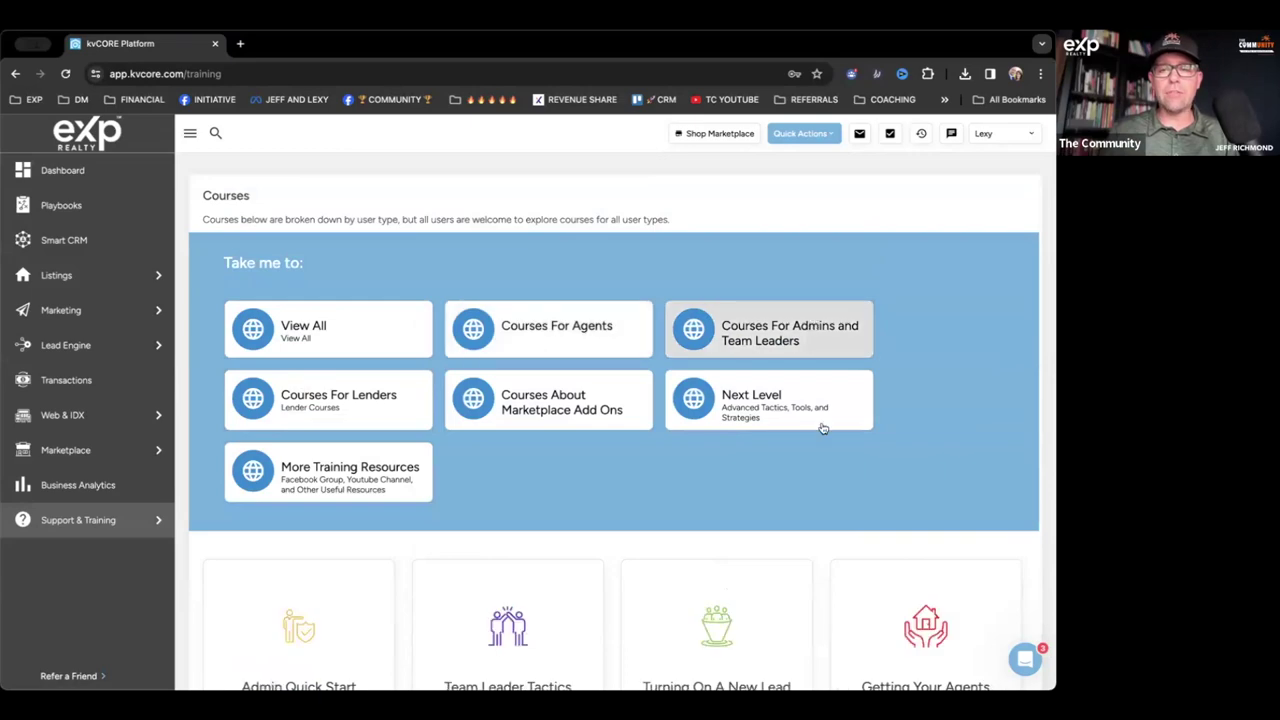
scroll(821, 428, "down", 5)
scroll(821, 428, "up", 5)
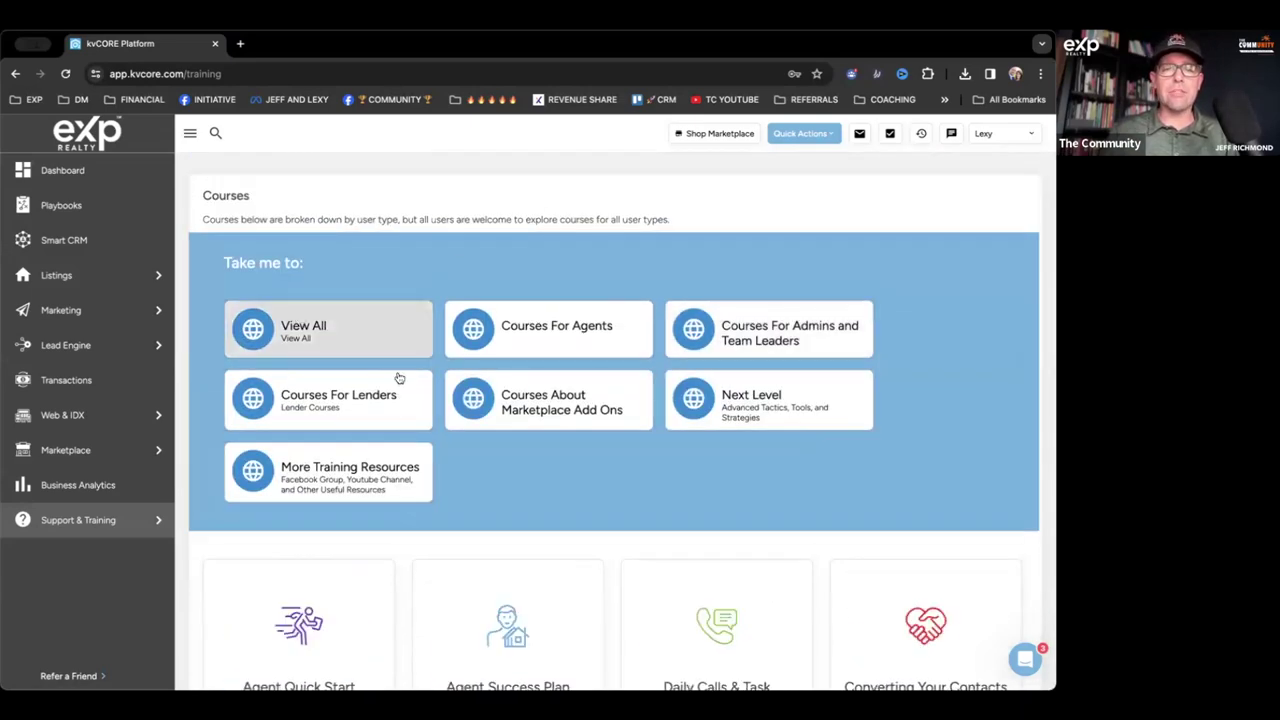
Step: View all courses and scan the full list, including the CORE quick starts and lender courses
scroll(397, 377, "down", 10)
scroll(483, 497, "down", 3)
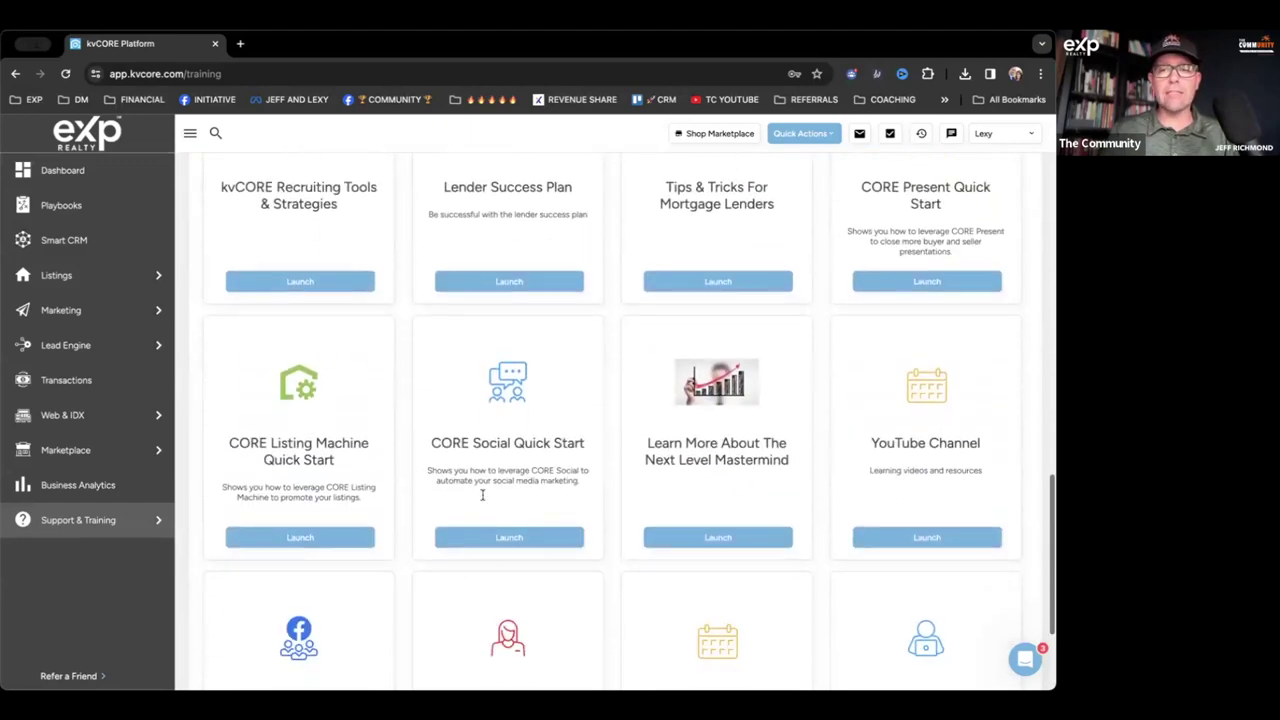
scroll(483, 497, "up", 5)
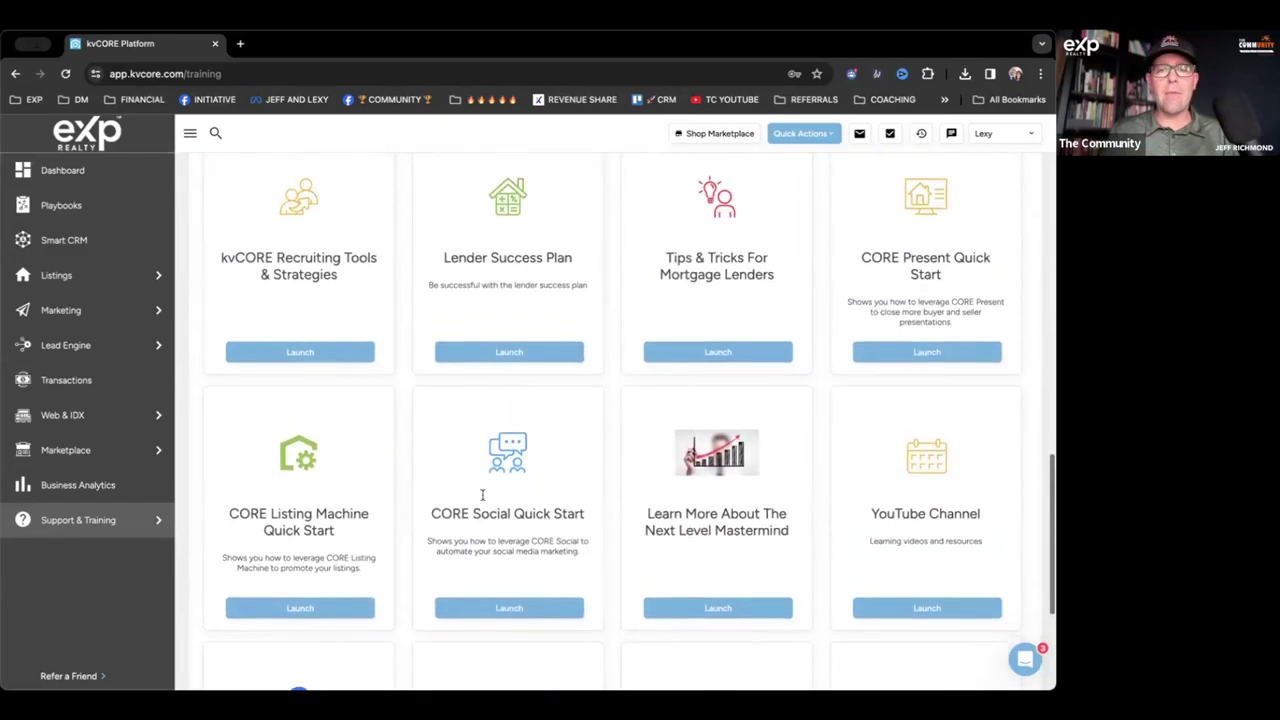
scroll(483, 497, "up", 2)
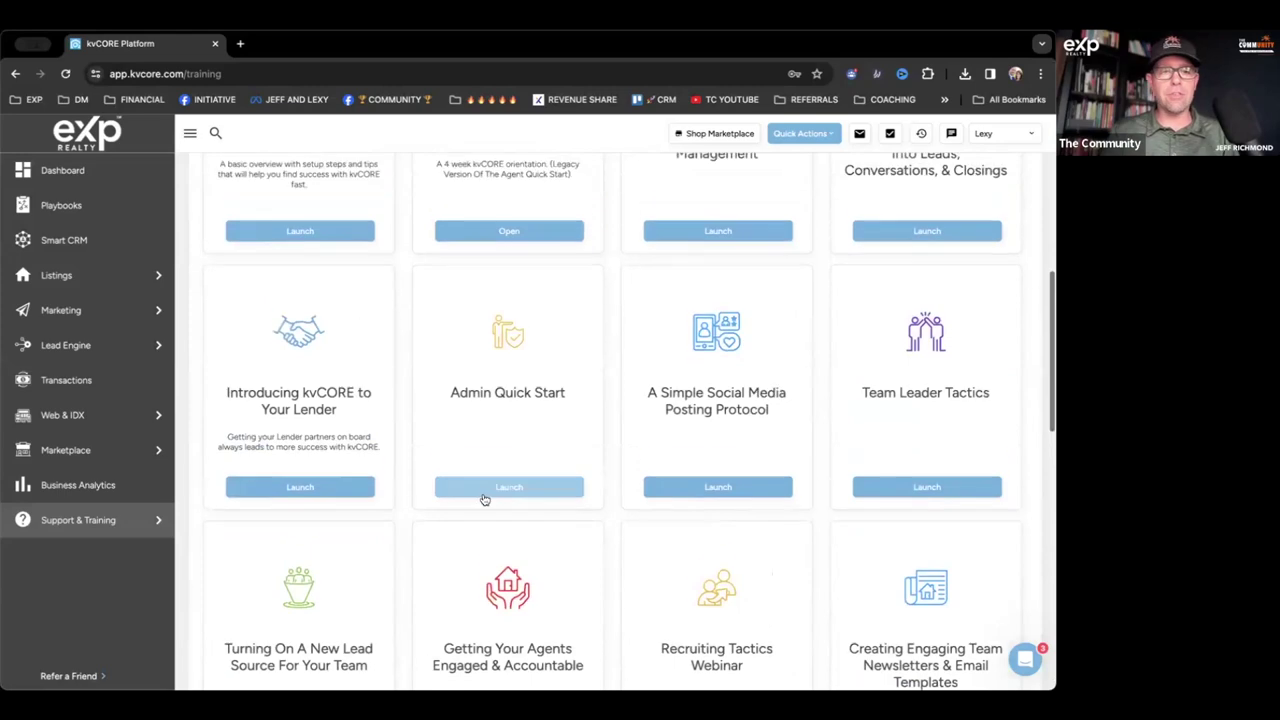
scroll(483, 497, "up", 5)
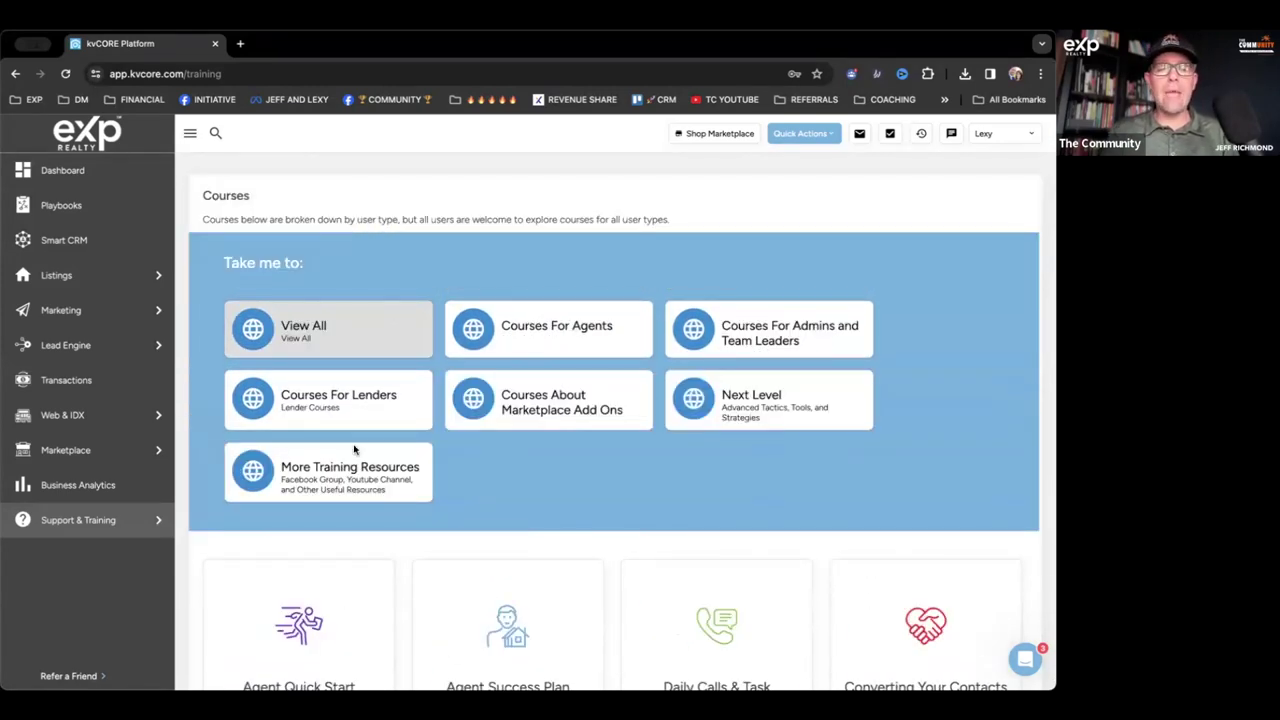
Step: Highlight the Agent Quick Start course title, check the Support & Training options, and clear the highlight
scroll(391, 323, "down", 3)
double_click(264, 377)
left_click_drag(264, 378, 357, 384)
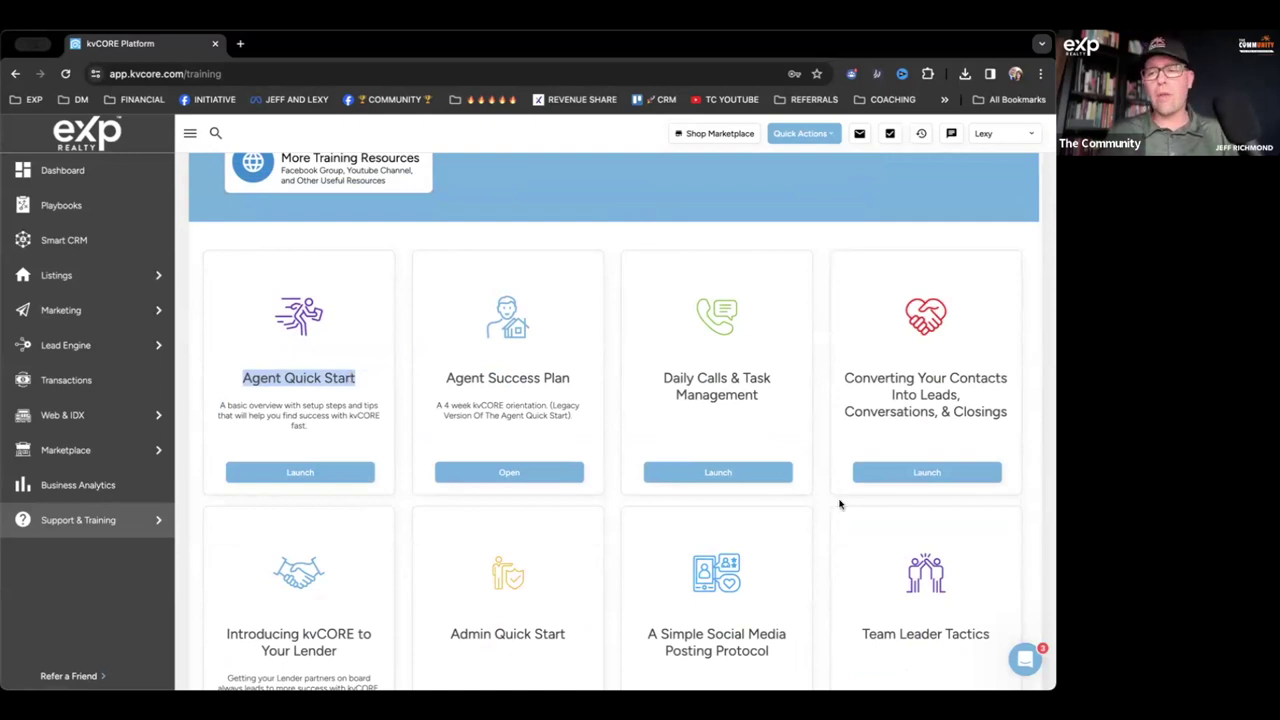
mouse_move(133, 530)
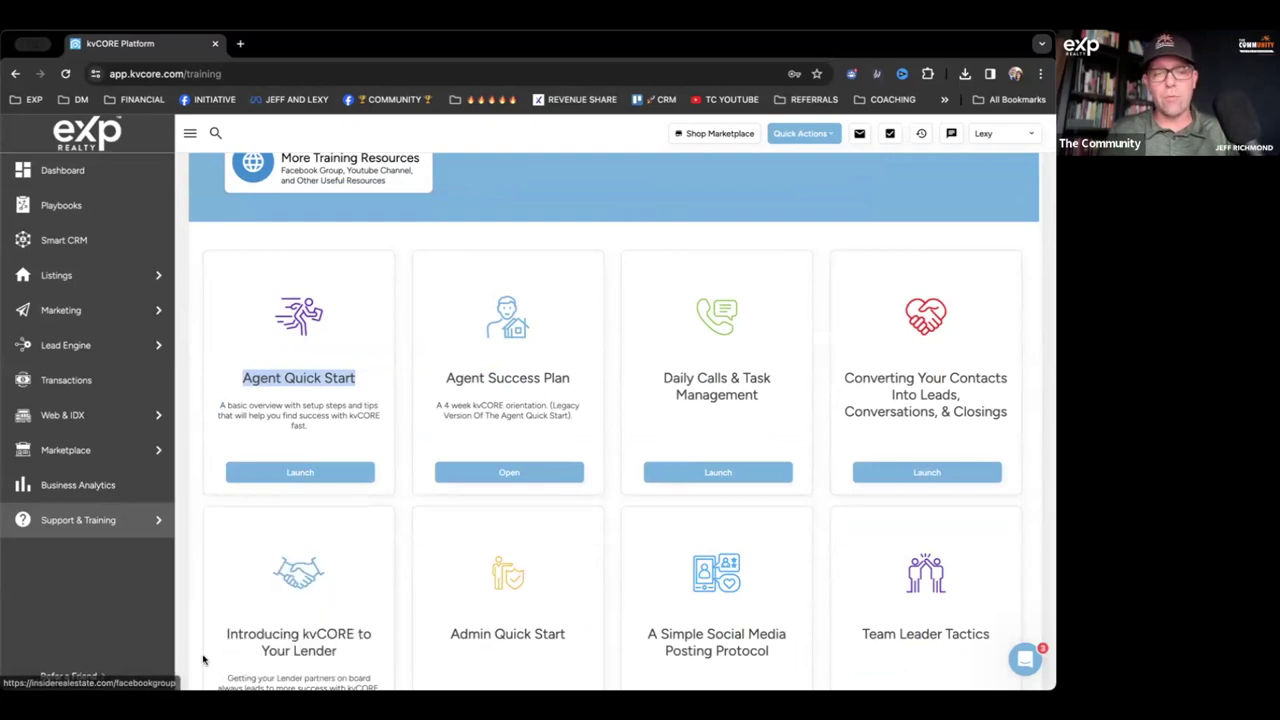
left_click(64, 563)
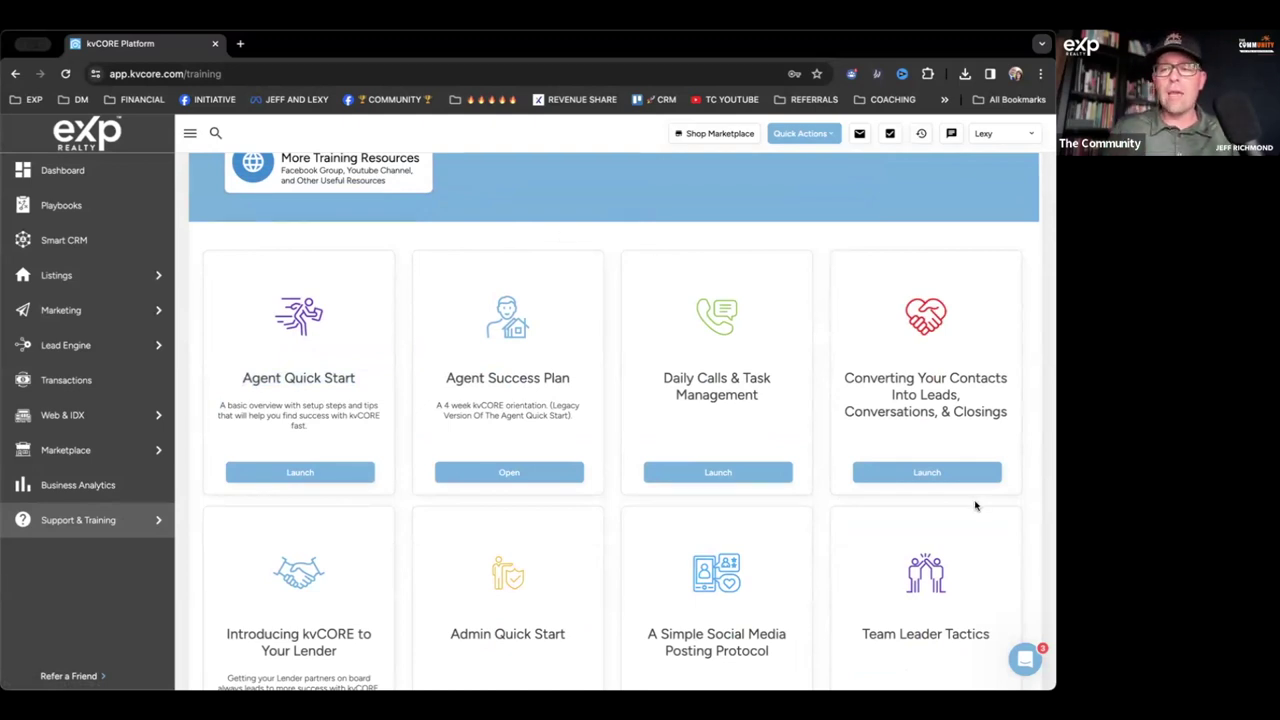
Step: Open the support chat, start a conversation with Inside Real Estate Support and choose Ask a Question
left_click(1024, 661)
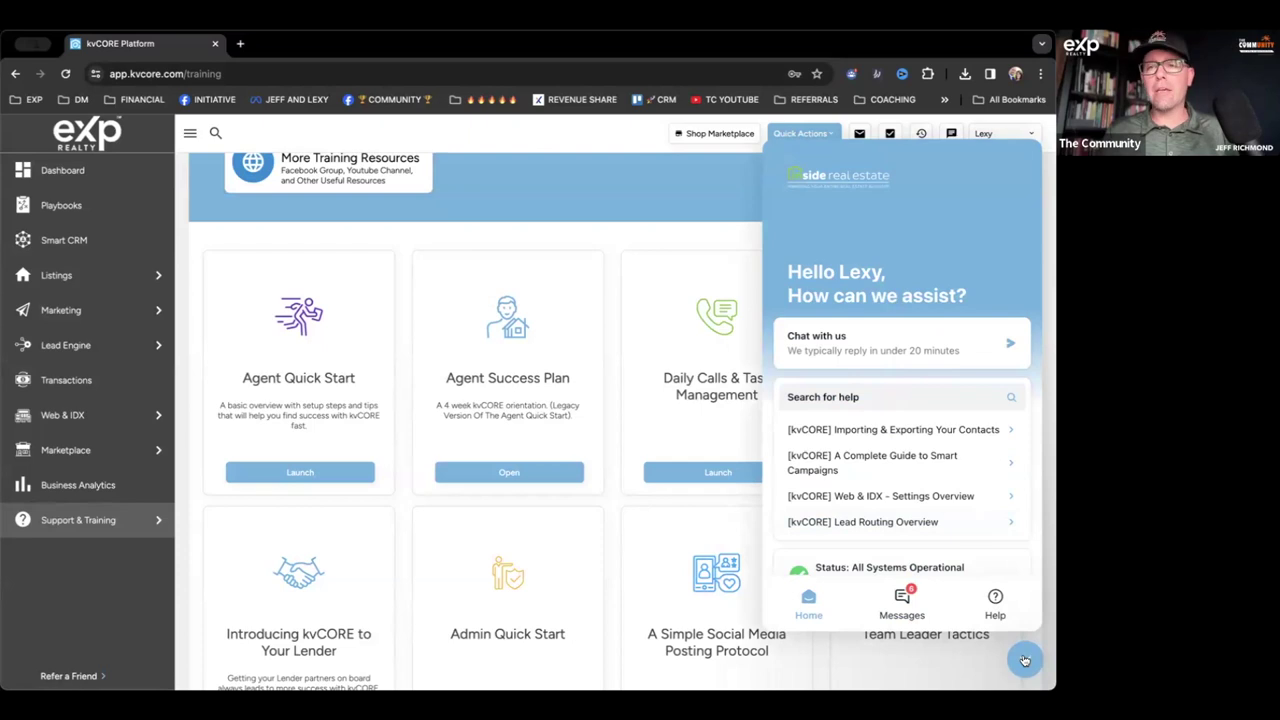
left_click(957, 350)
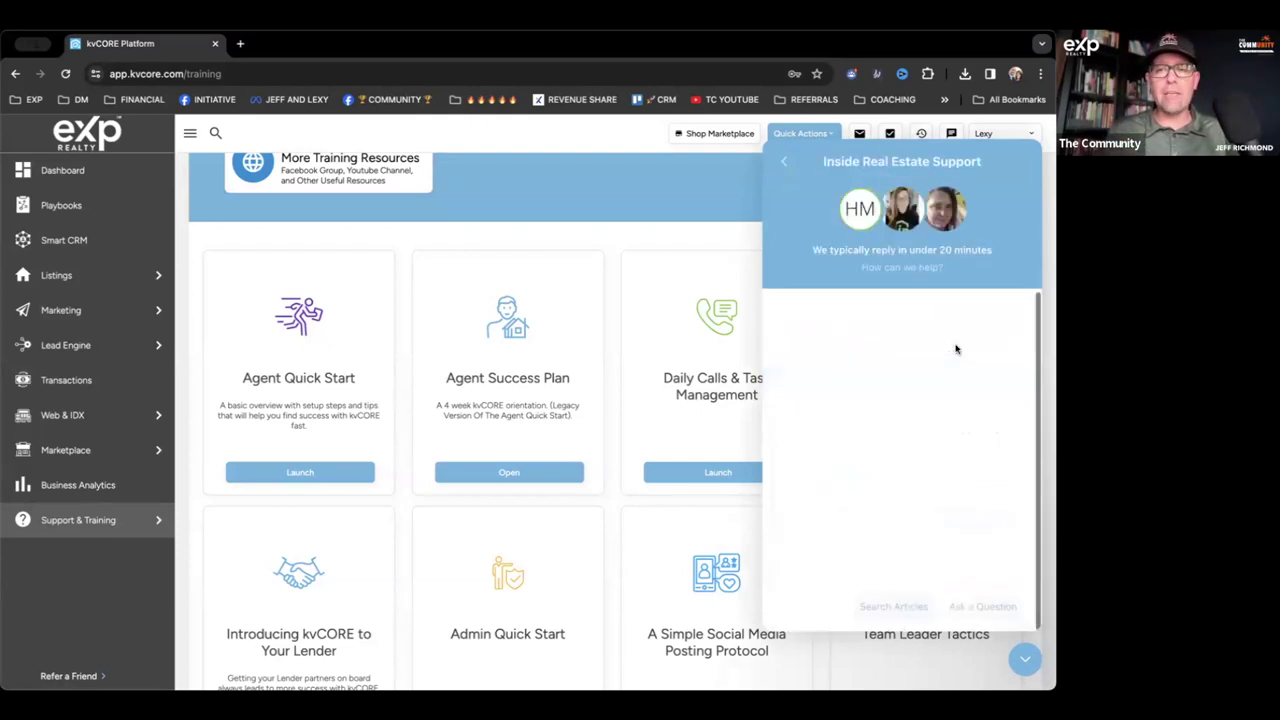
left_click(971, 602)
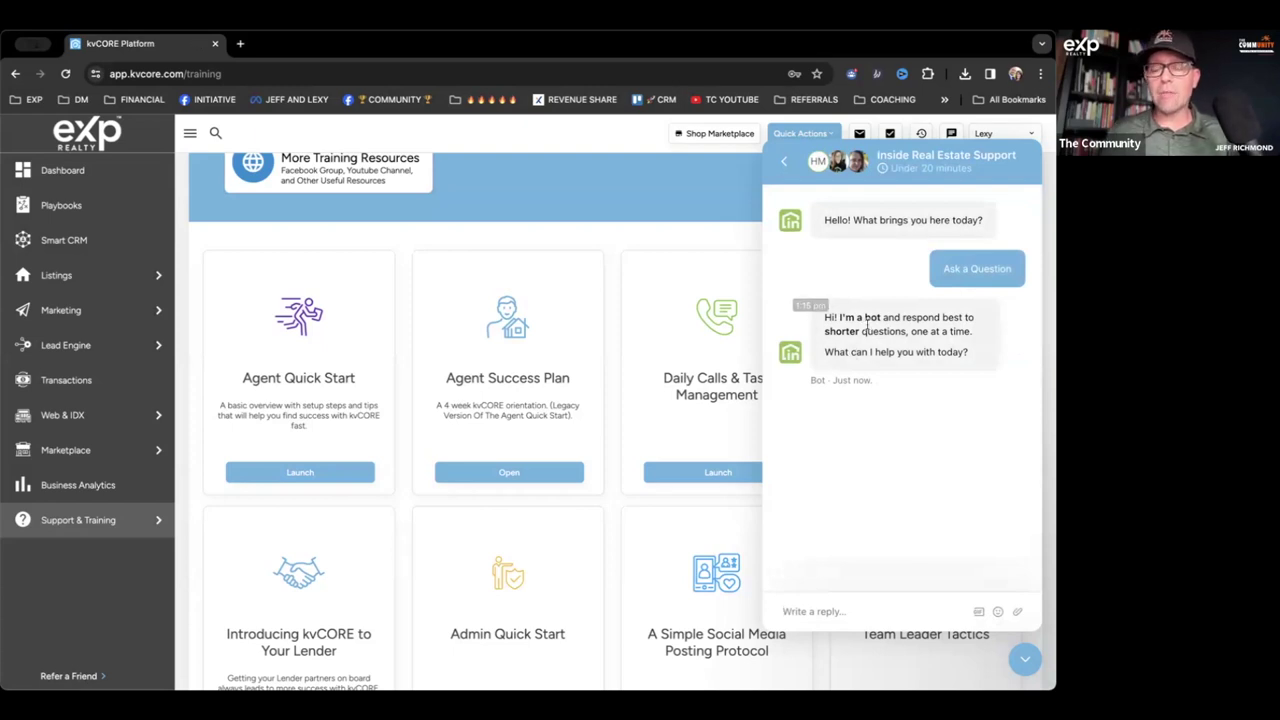
Step: Send the support bot the message "I need to post my facebook pixel on every website page. Can you help?"
left_click(800, 608)
type("I ne")
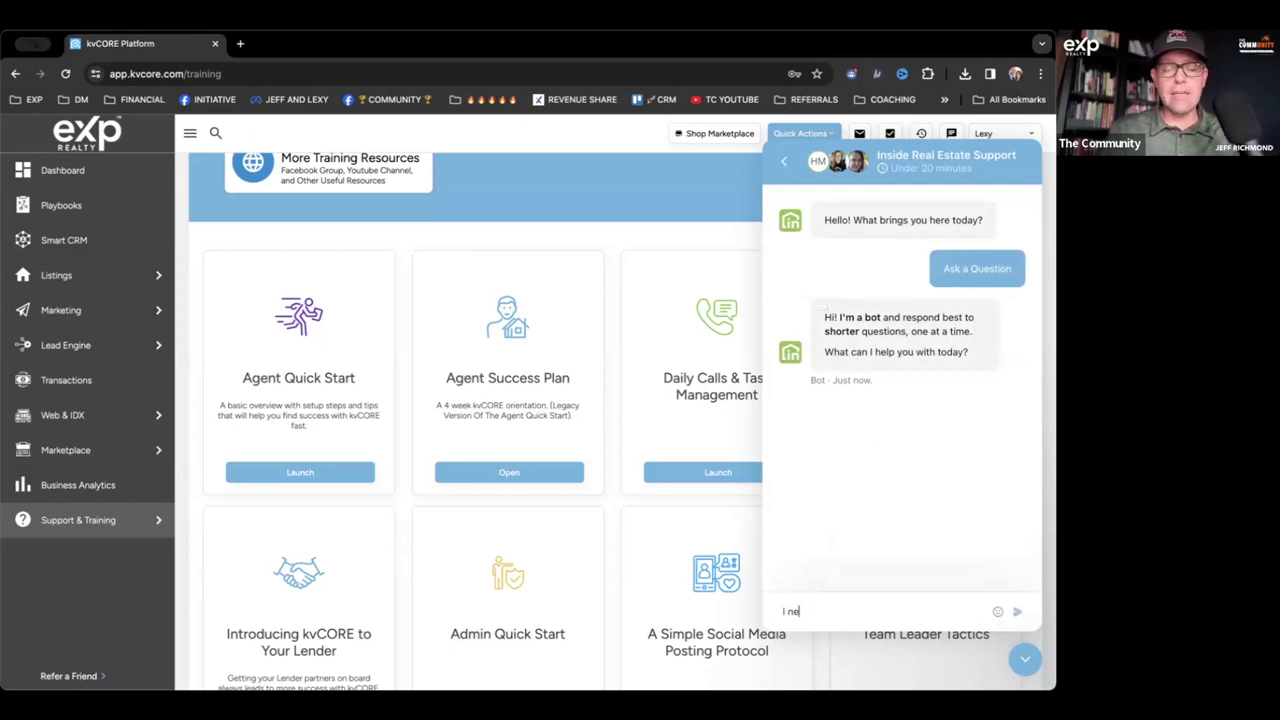
type("ed to post my facebook pixel on every")
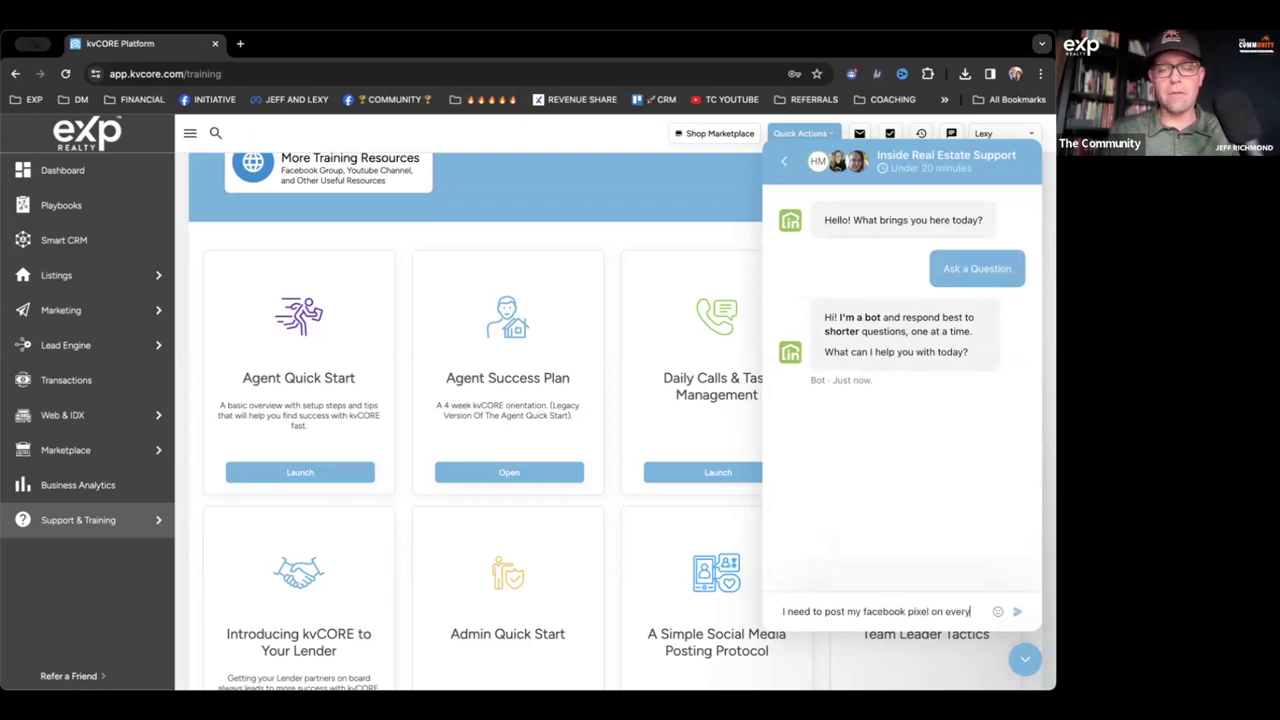
type(" website page")
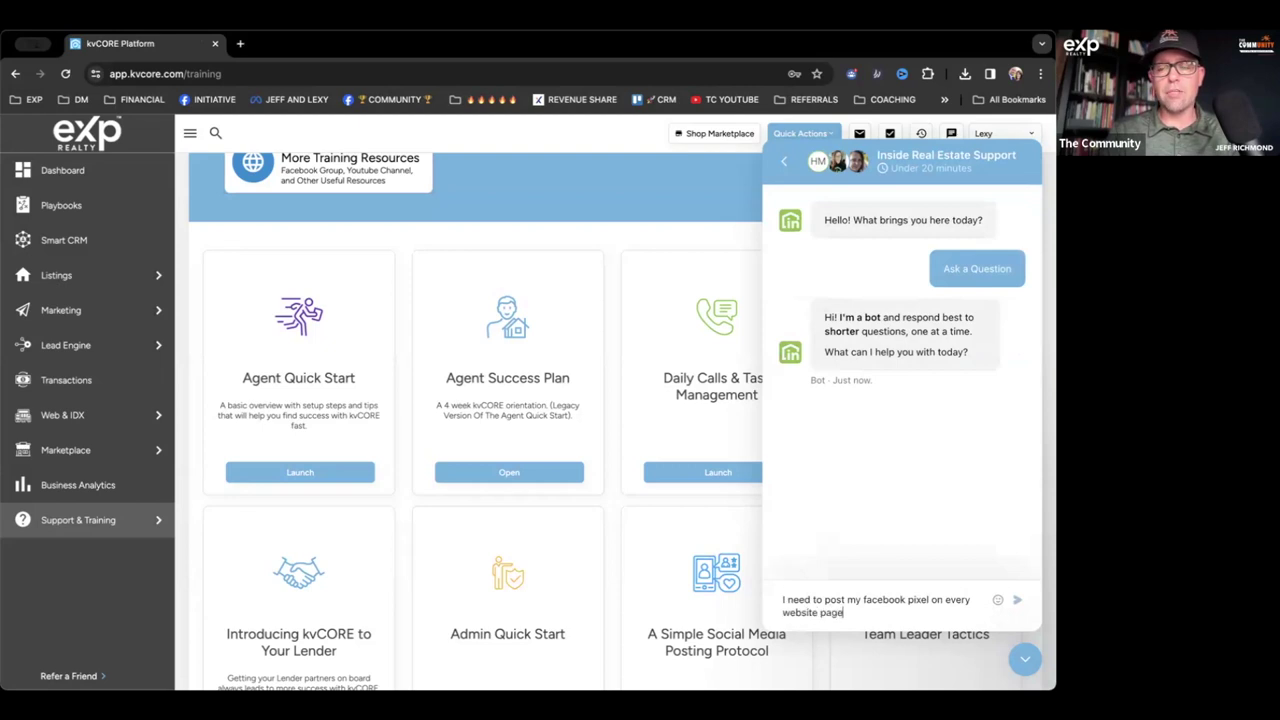
type(". ")
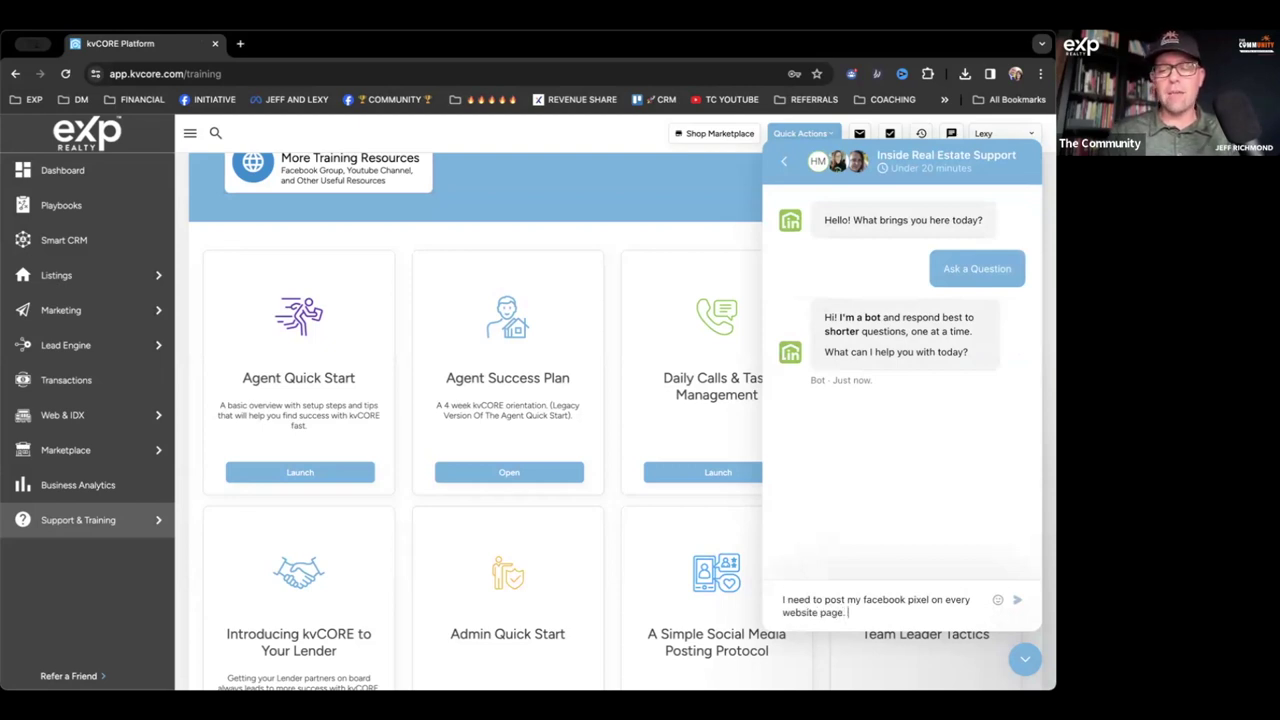
type("Can you help?")
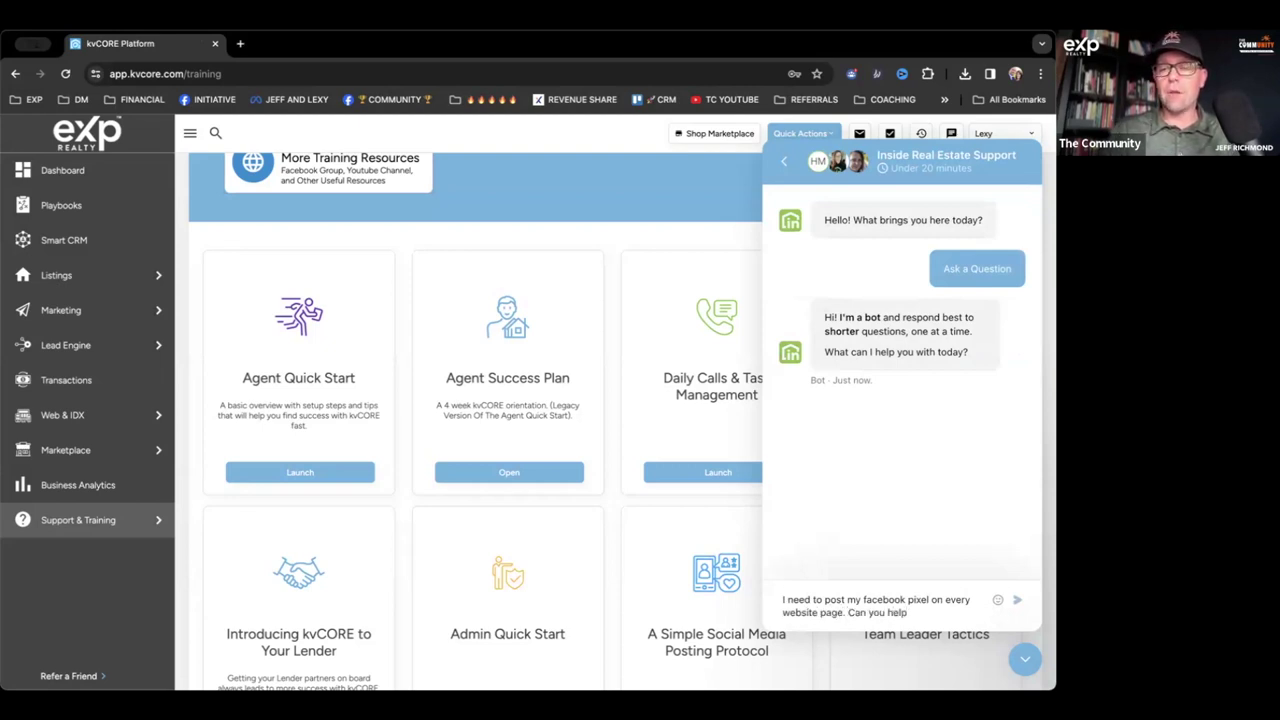
key("Return")
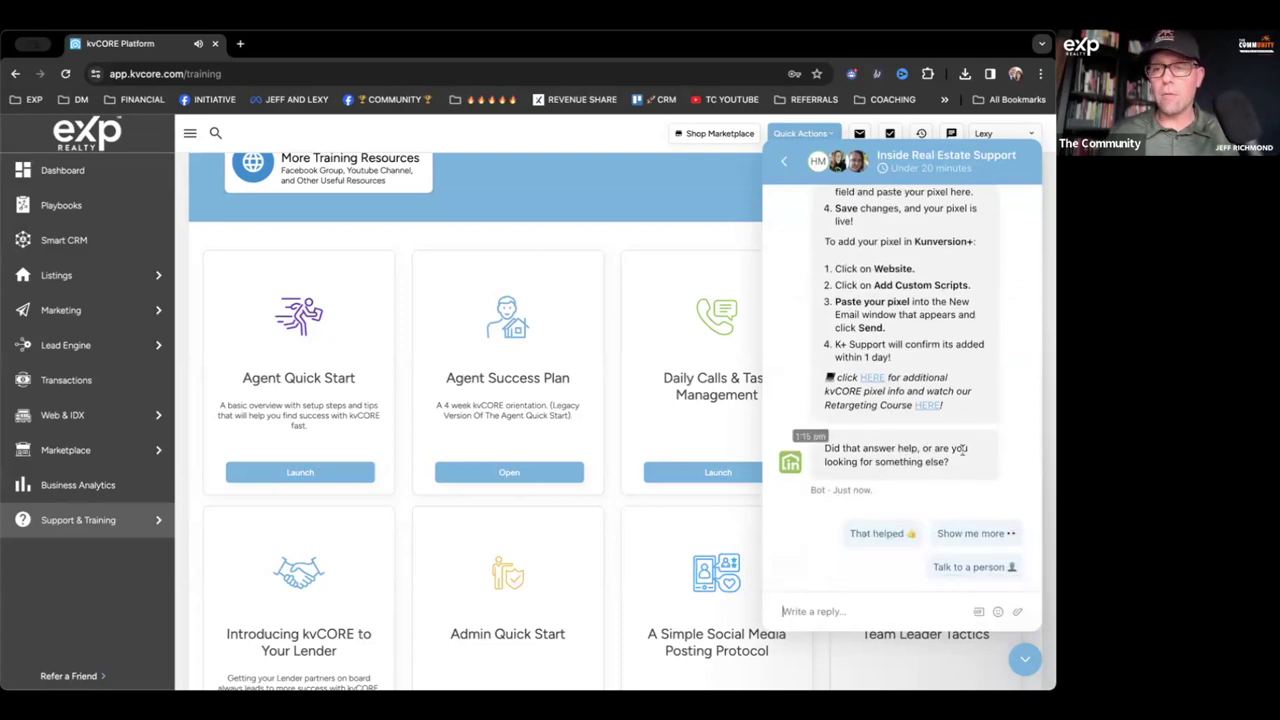
Step: Send the follow-up question "Can you just do it for me?" in the support chat
left_click(894, 610)
type("Can you ")
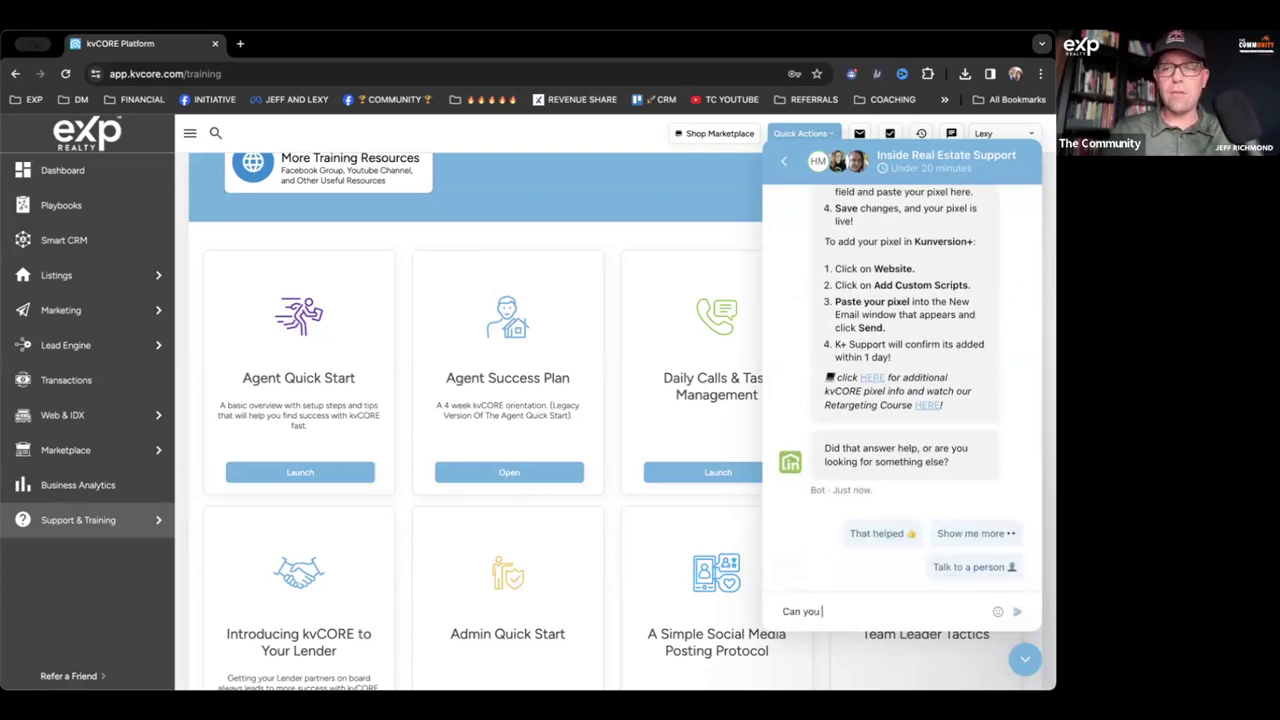
type("just do it for me?")
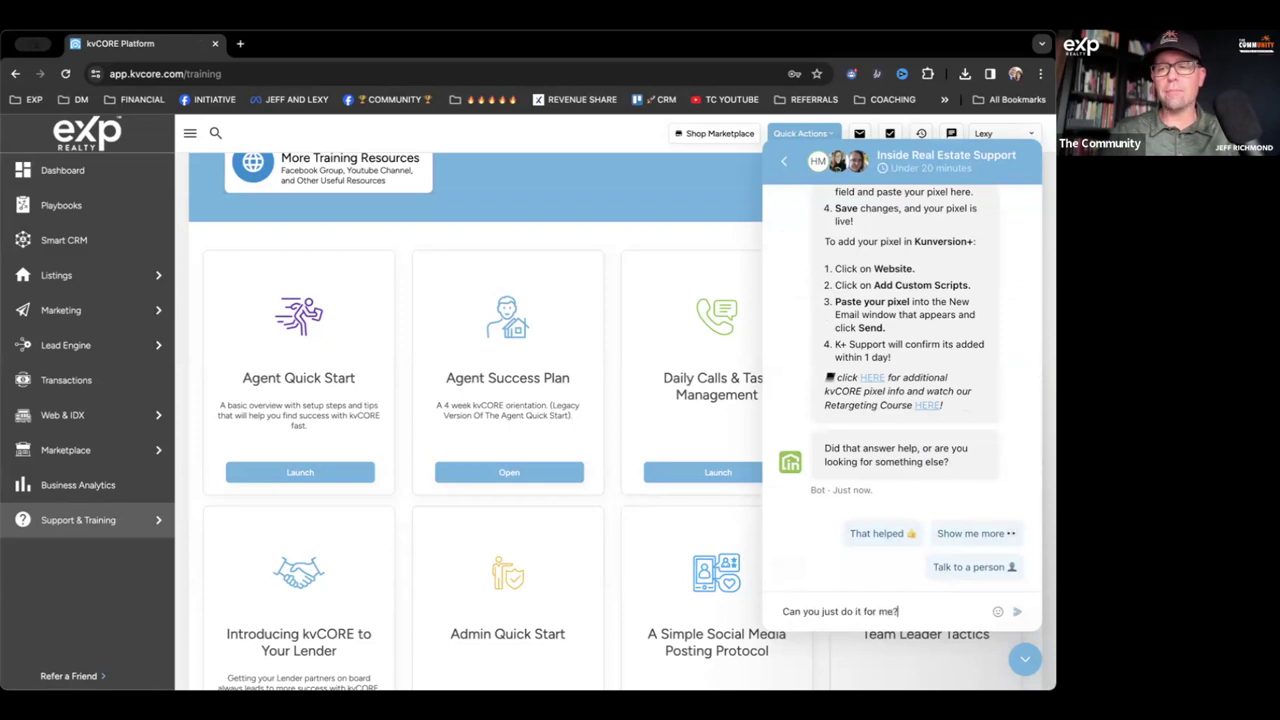
key("Return")
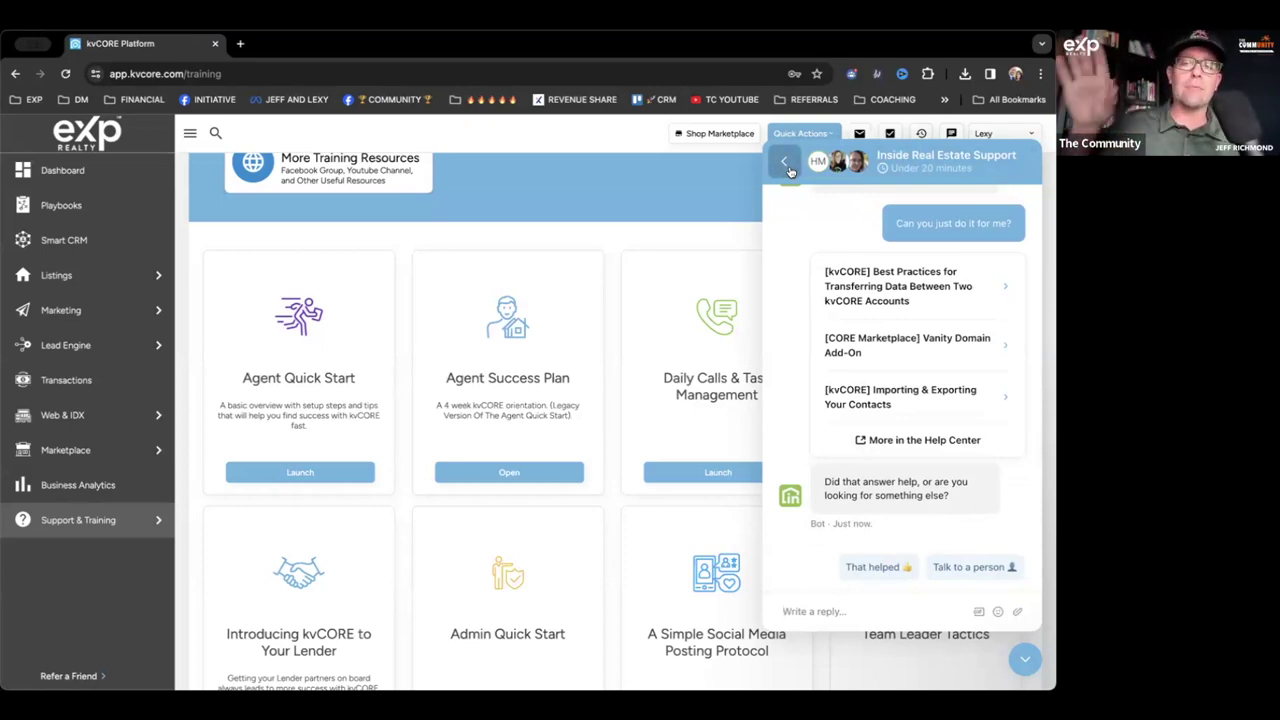
Step: Review the support conversation from its beginning, return to the chat's home page and close the chat
scroll(875, 495, "up", 1)
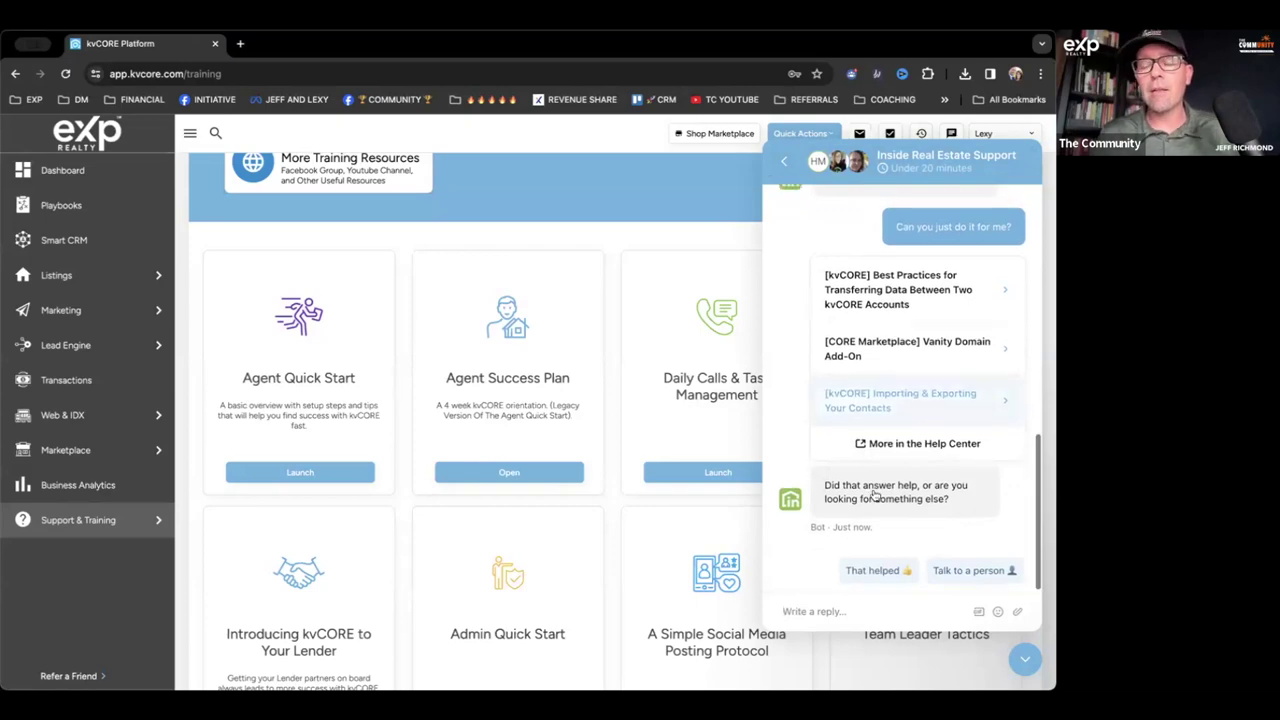
scroll(873, 495, "up", 10)
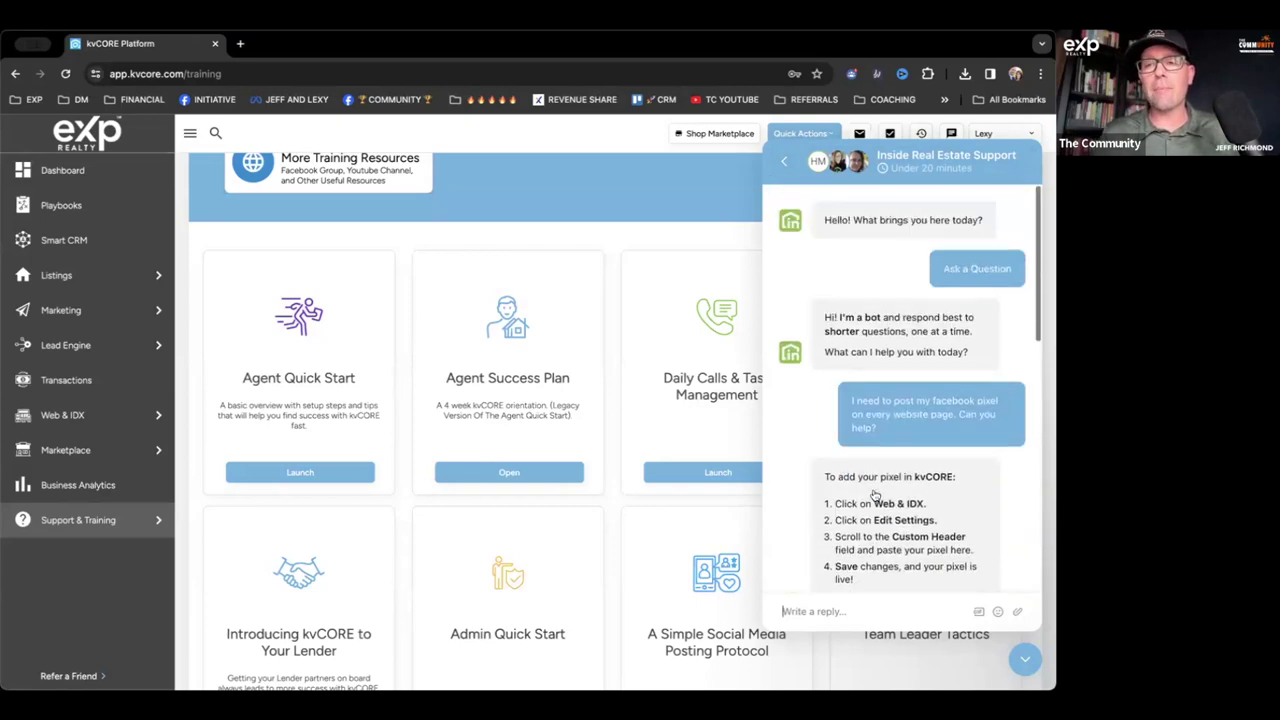
left_click(783, 160)
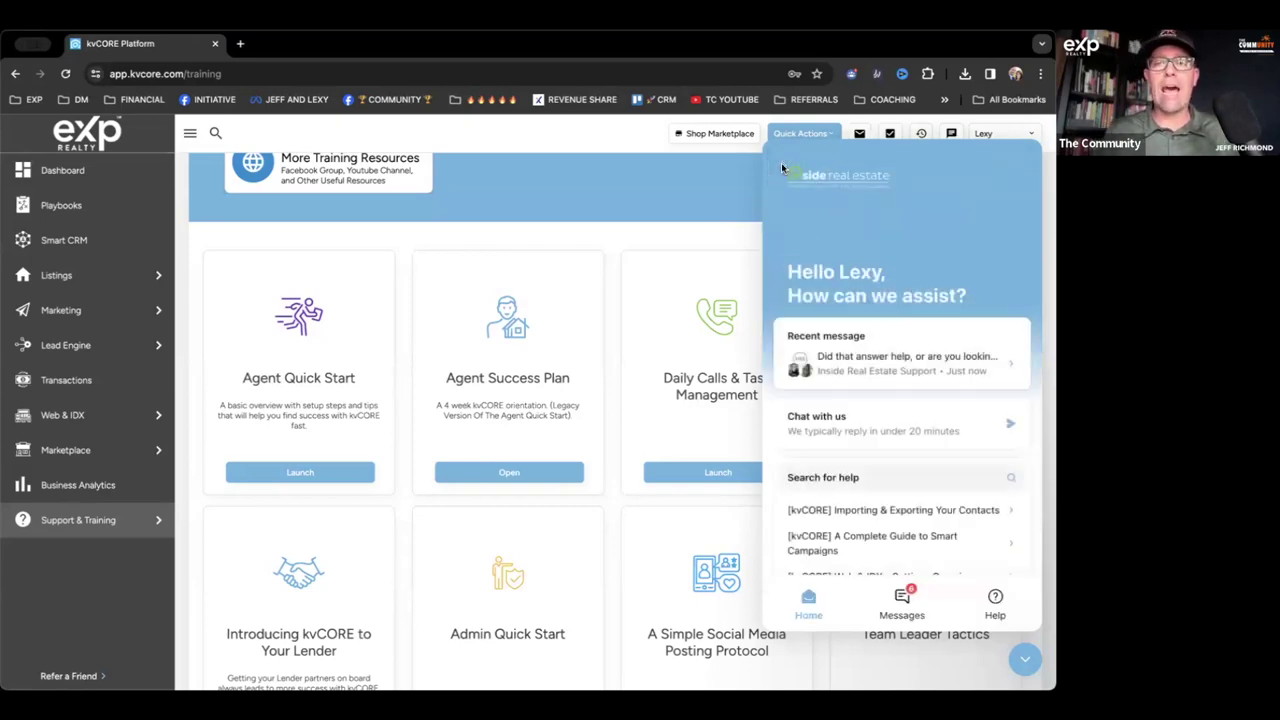
left_click(1025, 658)
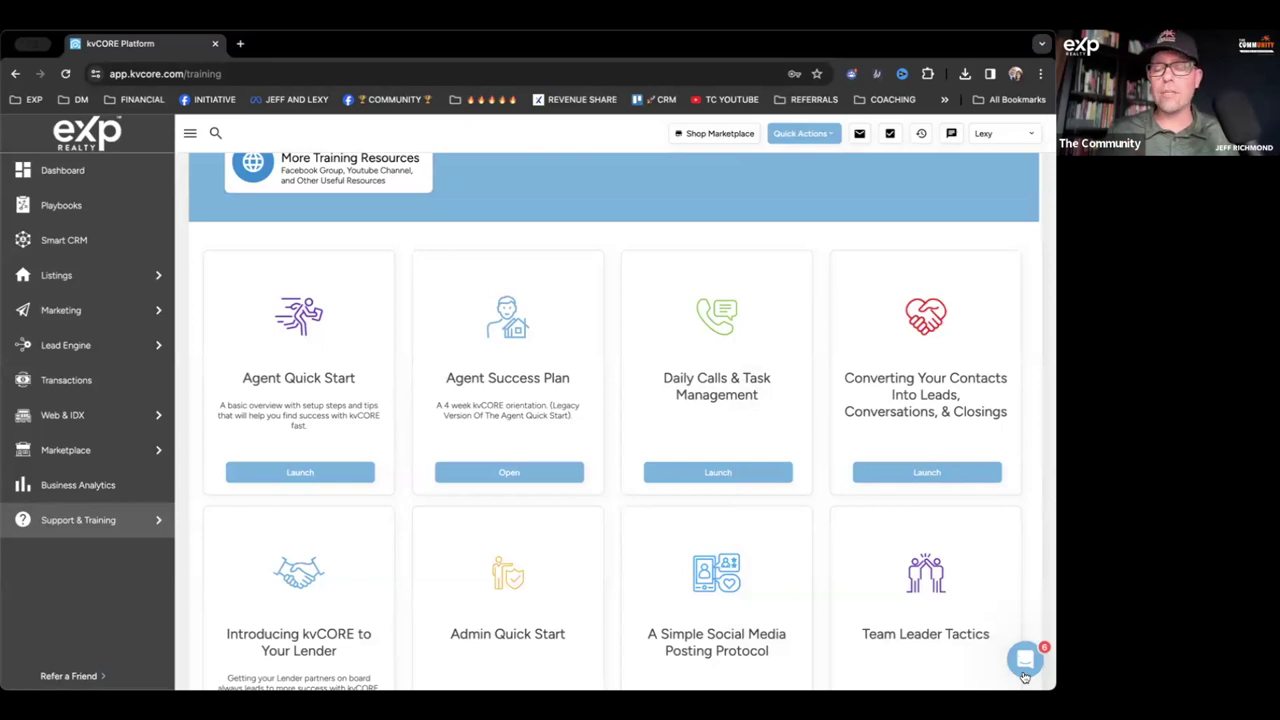
Step: Reopen the support chat, look through its list of messages and close the chat
mouse_move(38, 515)
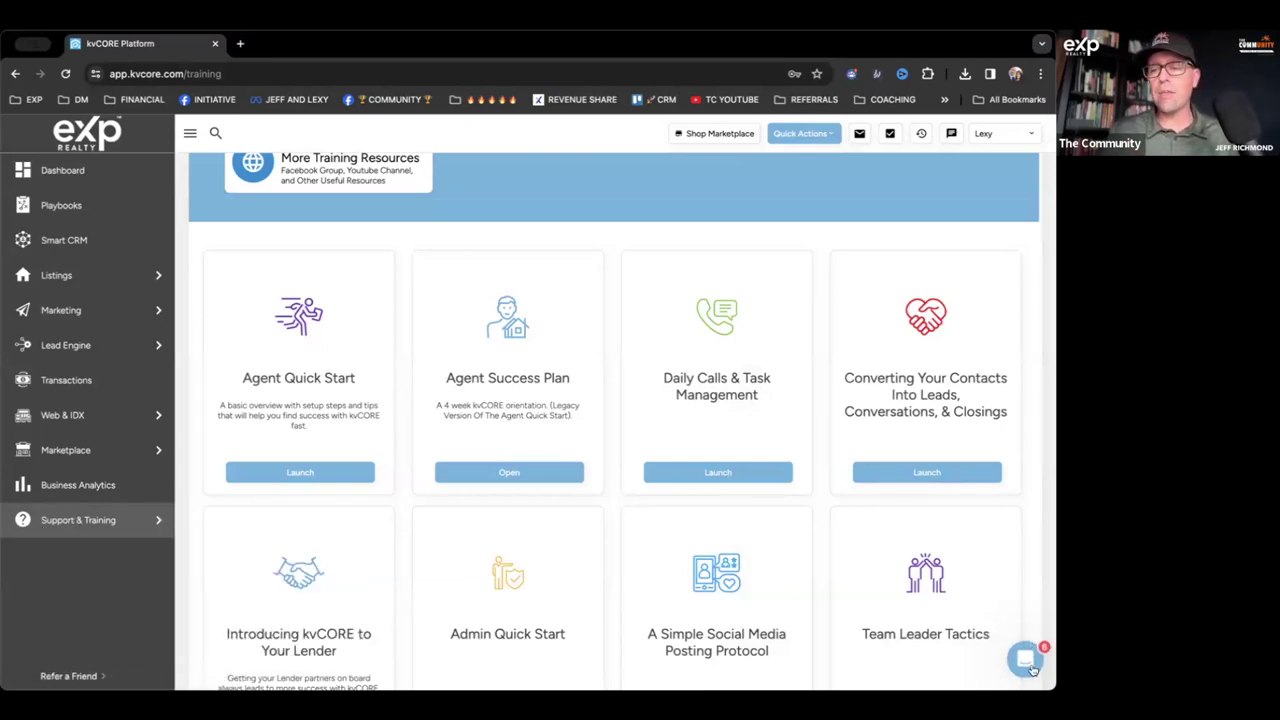
left_click(1024, 662)
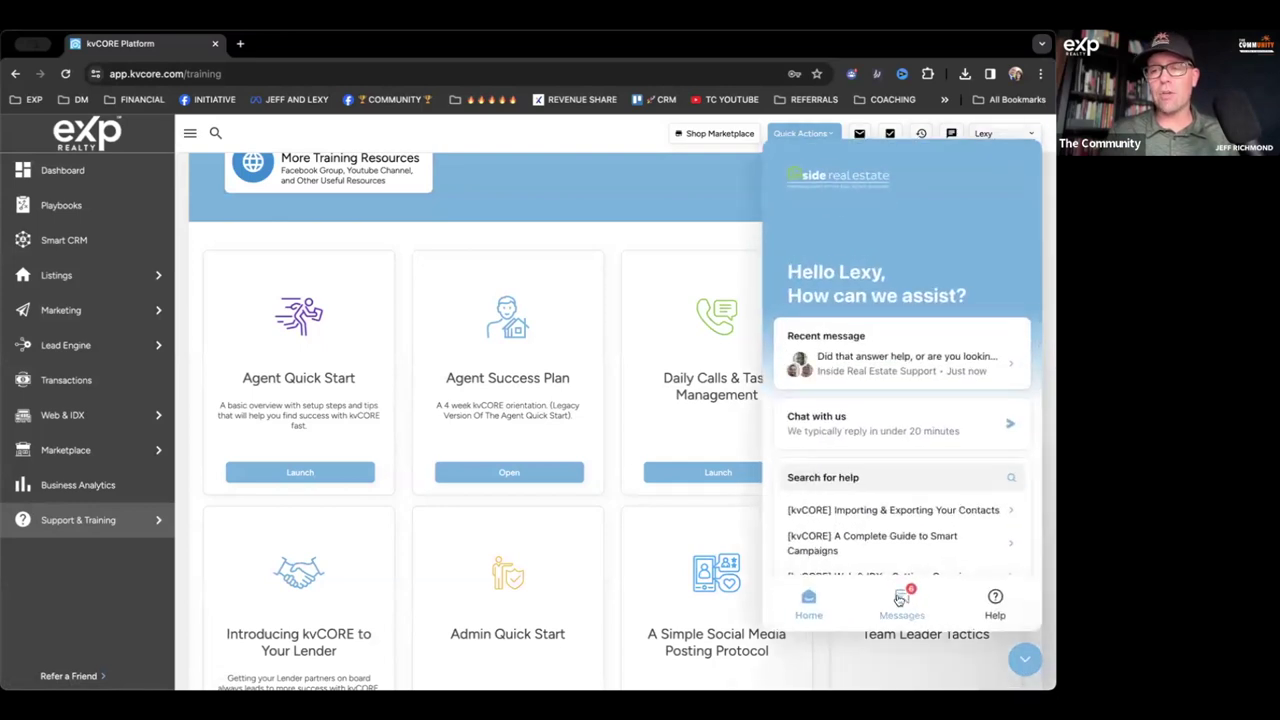
left_click(905, 603)
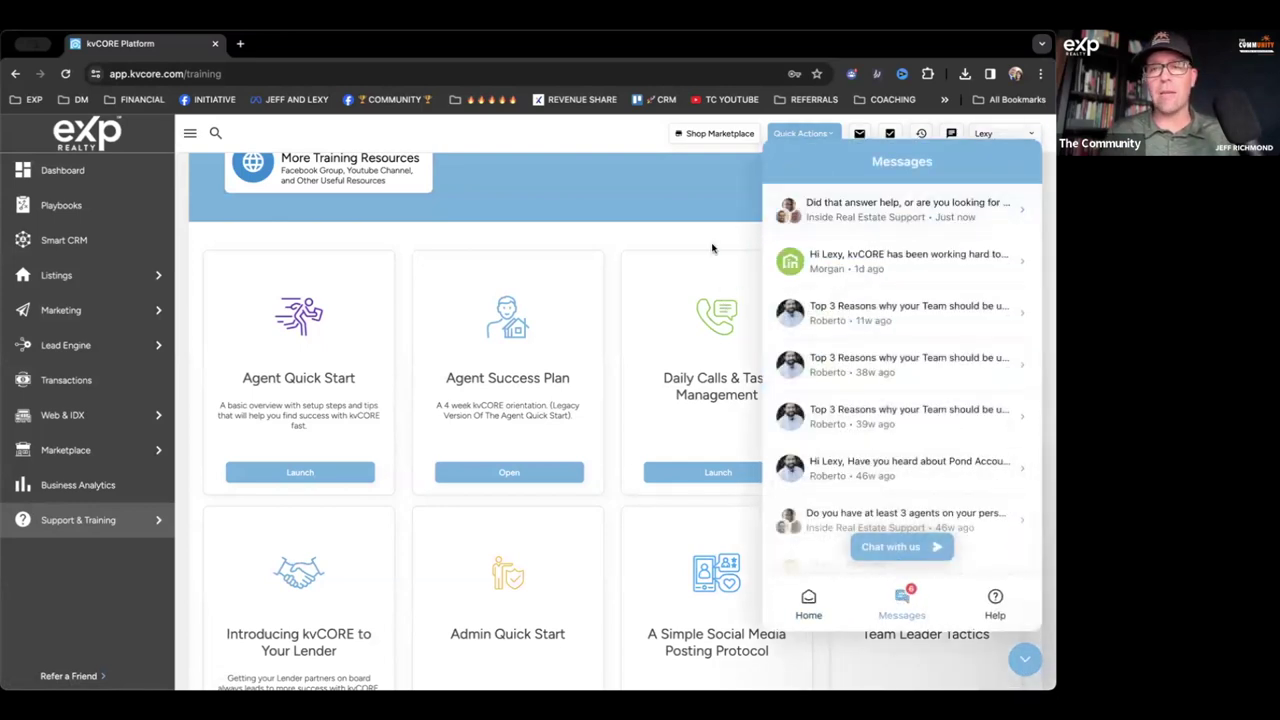
left_click(1024, 658)
Step: Return to the dashboard and look over the available Quick Actions
scroll(535, 265, "up", 3)
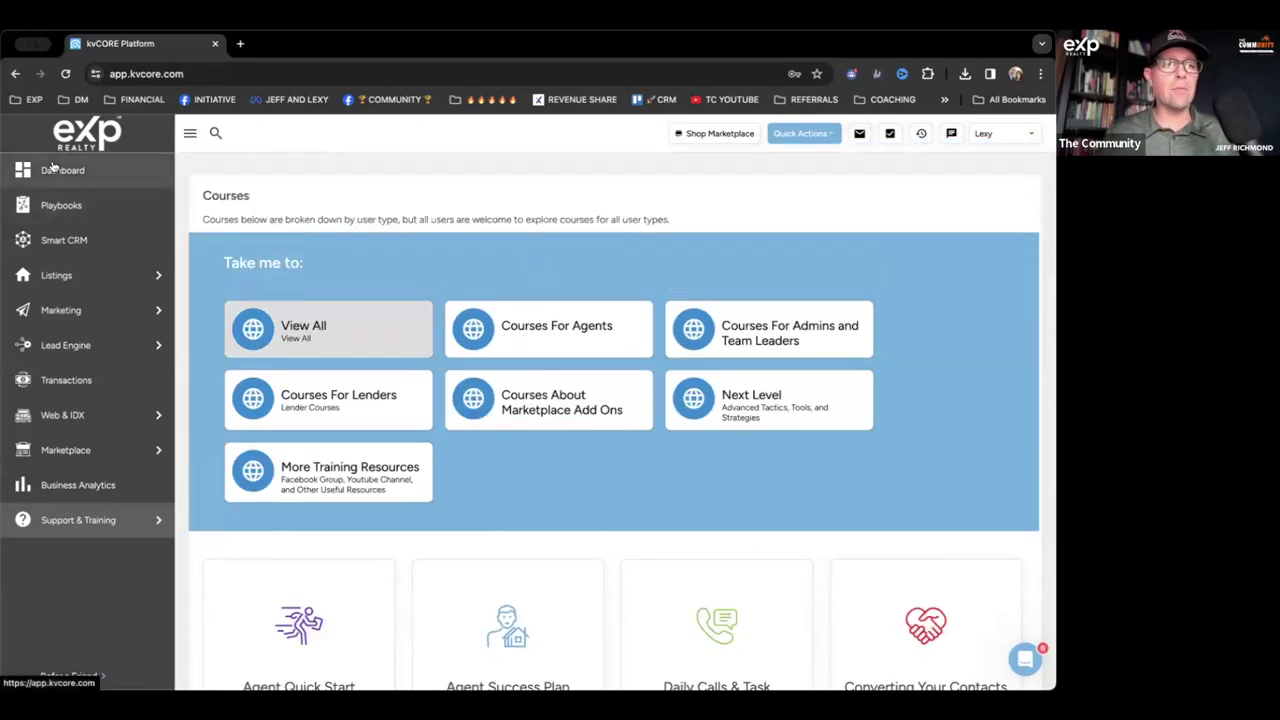
left_click(62, 170)
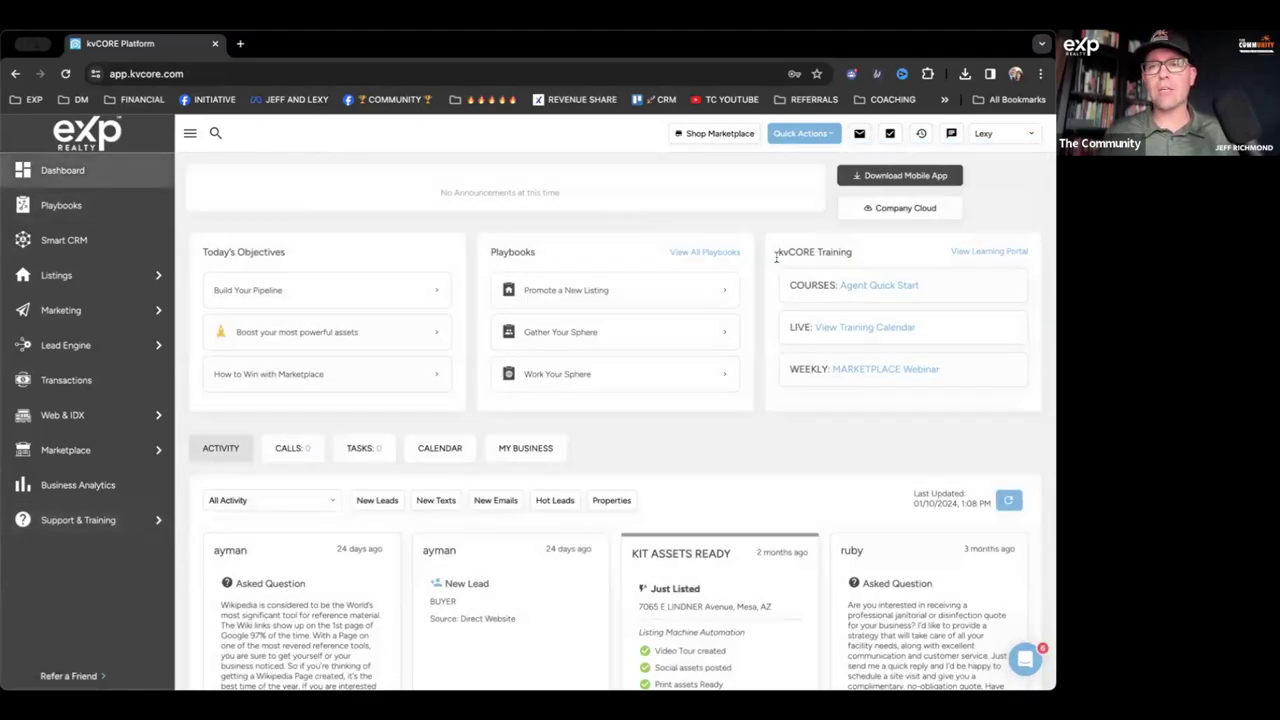
left_click(826, 137)
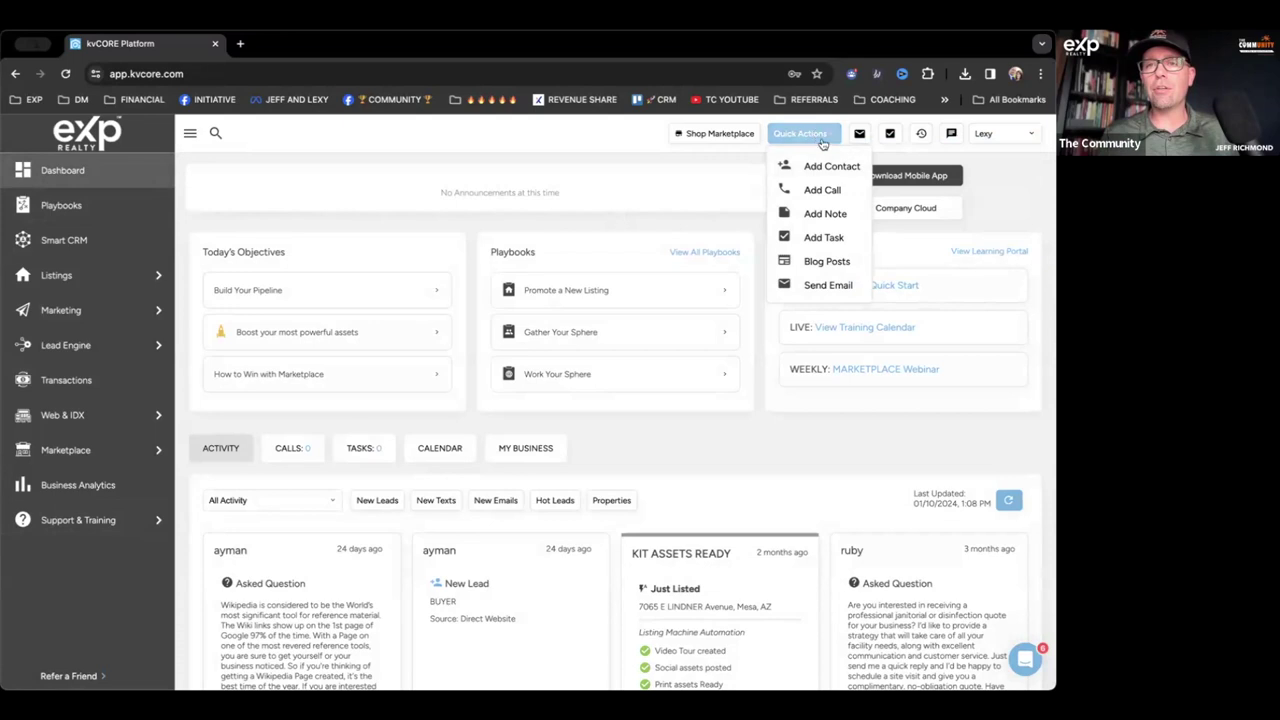
left_click(1016, 178)
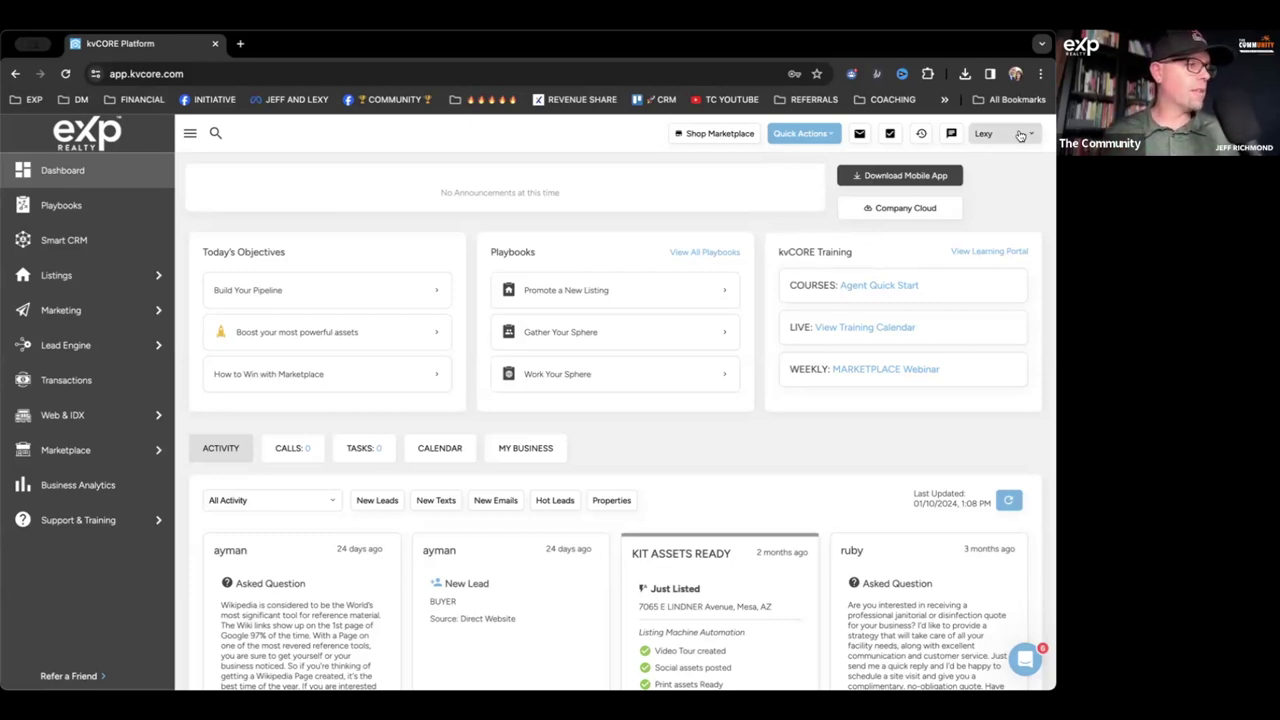
Step: Open My Profile from the account options and review the agent profile down to the Community Involvement section
left_click(1020, 135)
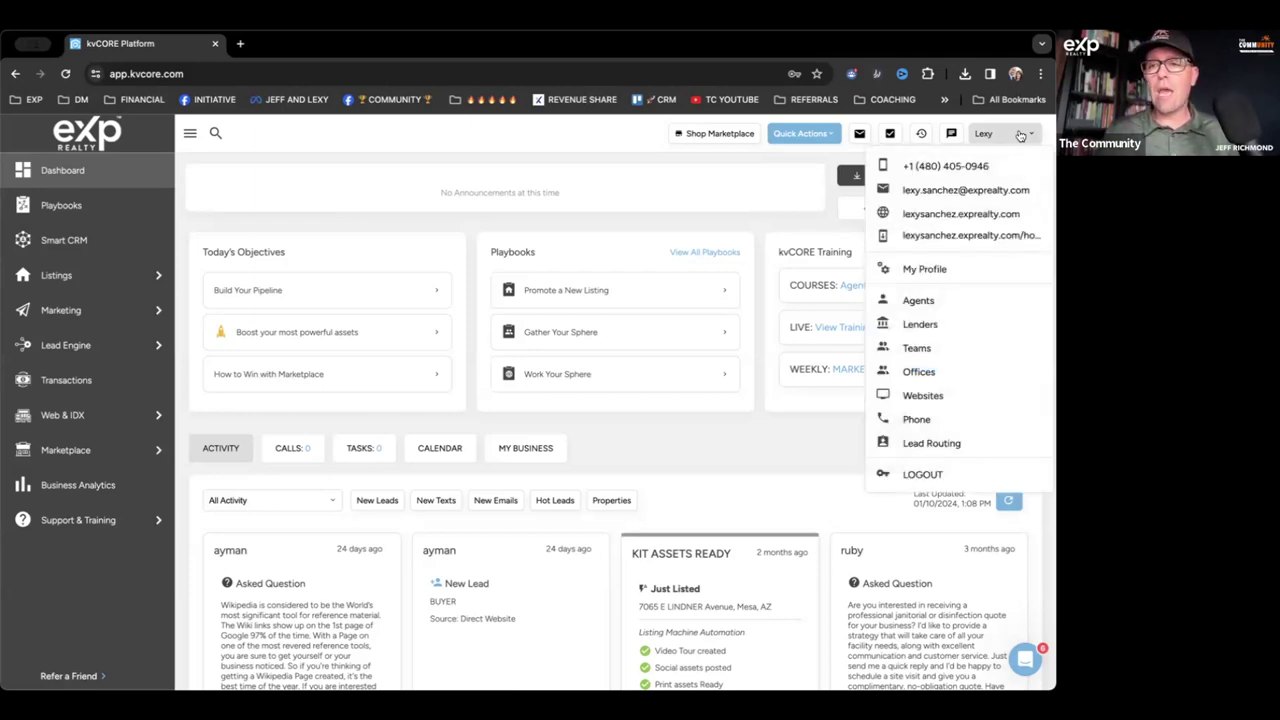
left_click(934, 275)
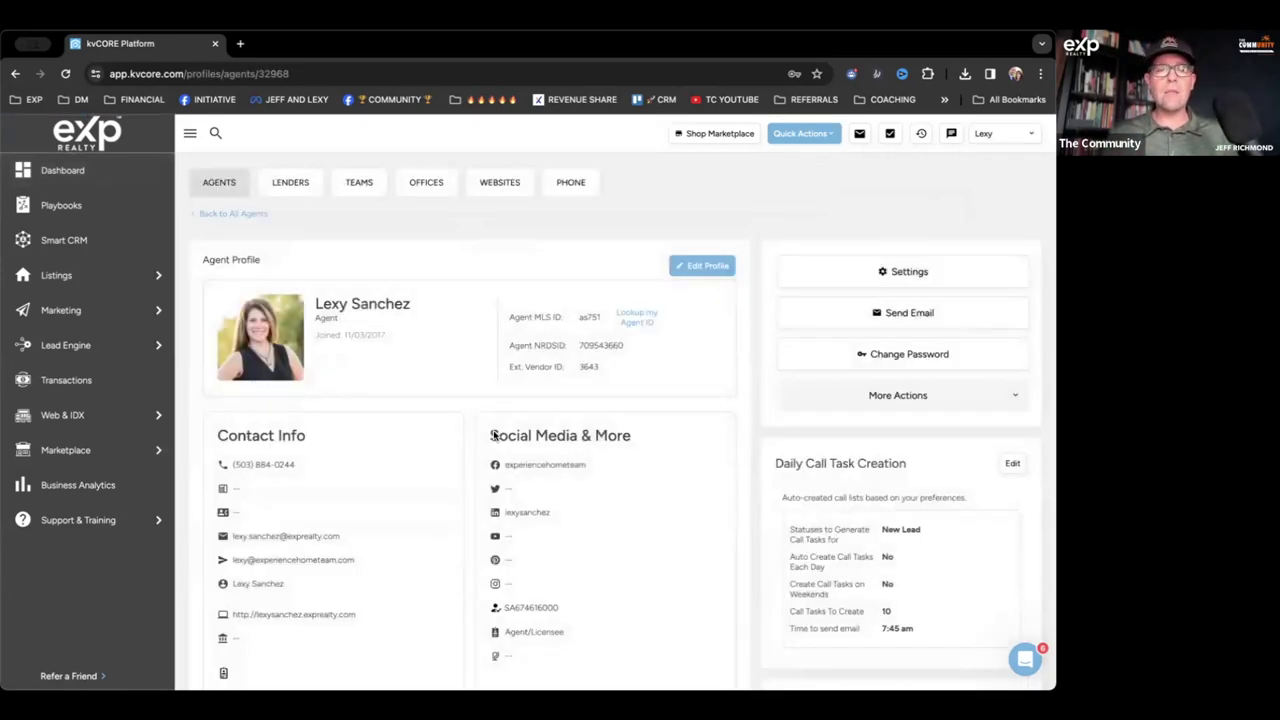
scroll(383, 388, "down", 3)
scroll(383, 388, "down", 8)
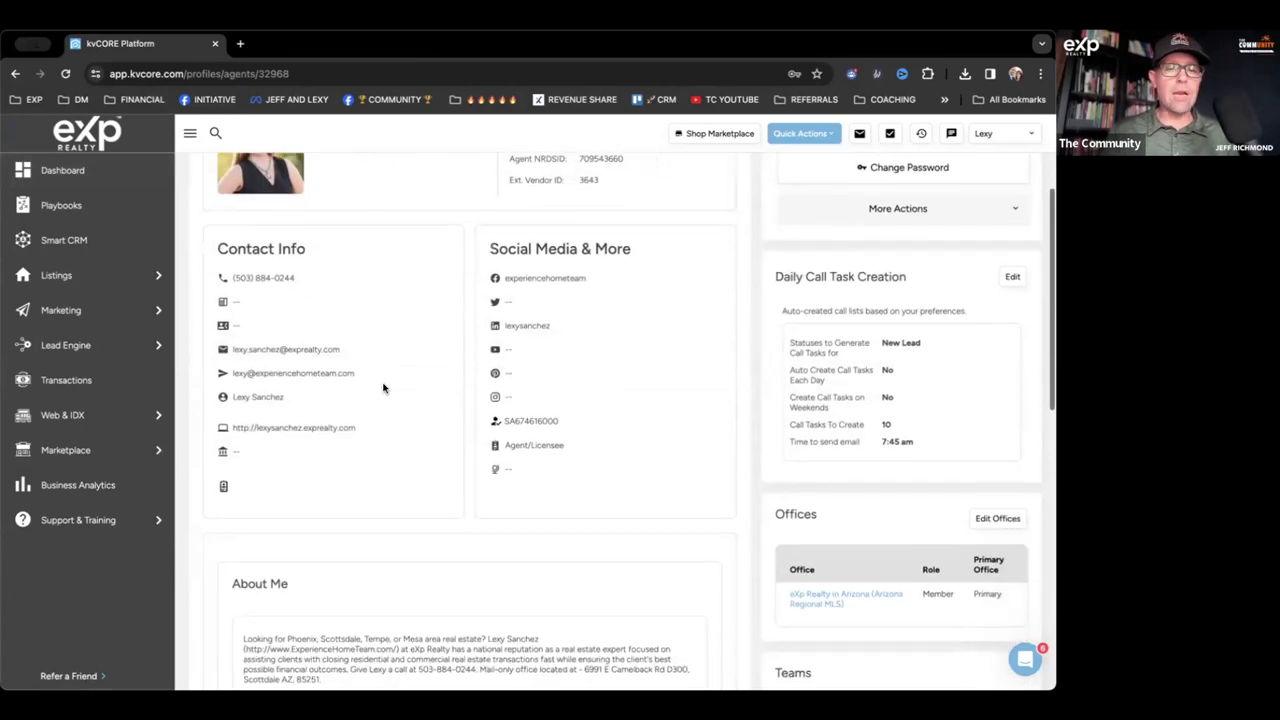
scroll(383, 388, "down", 7)
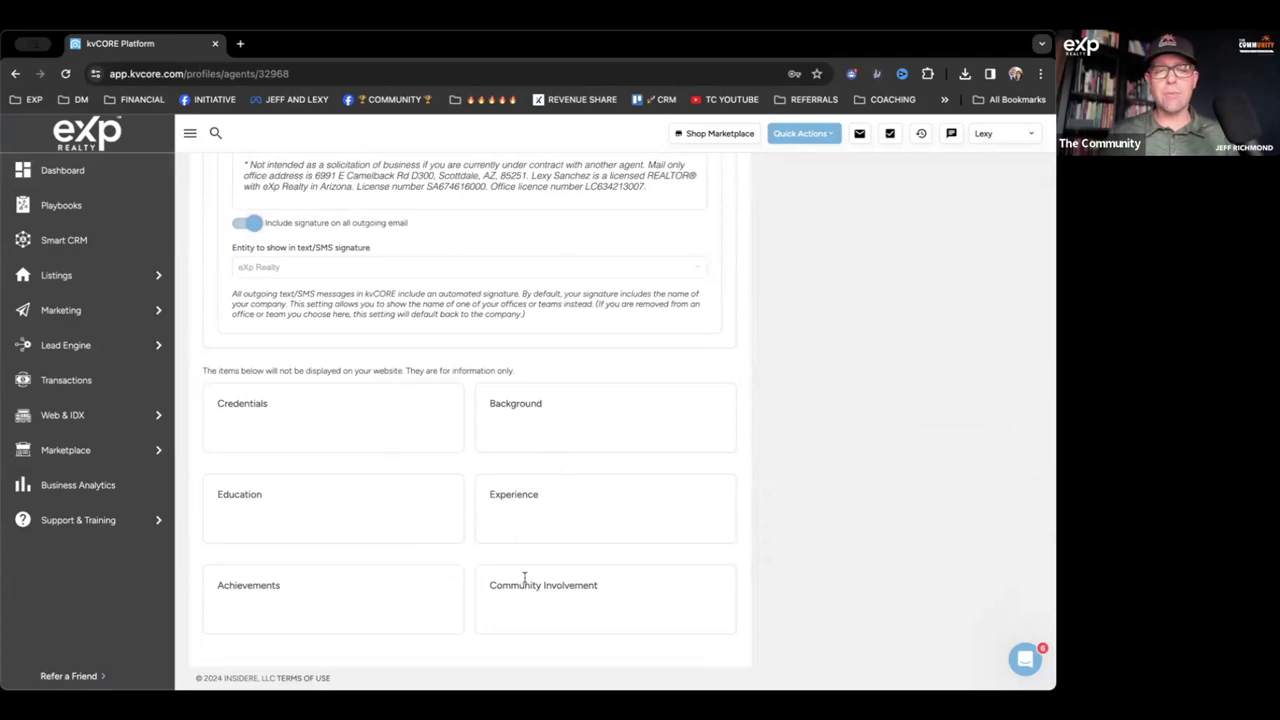
scroll(524, 582, "up", 15)
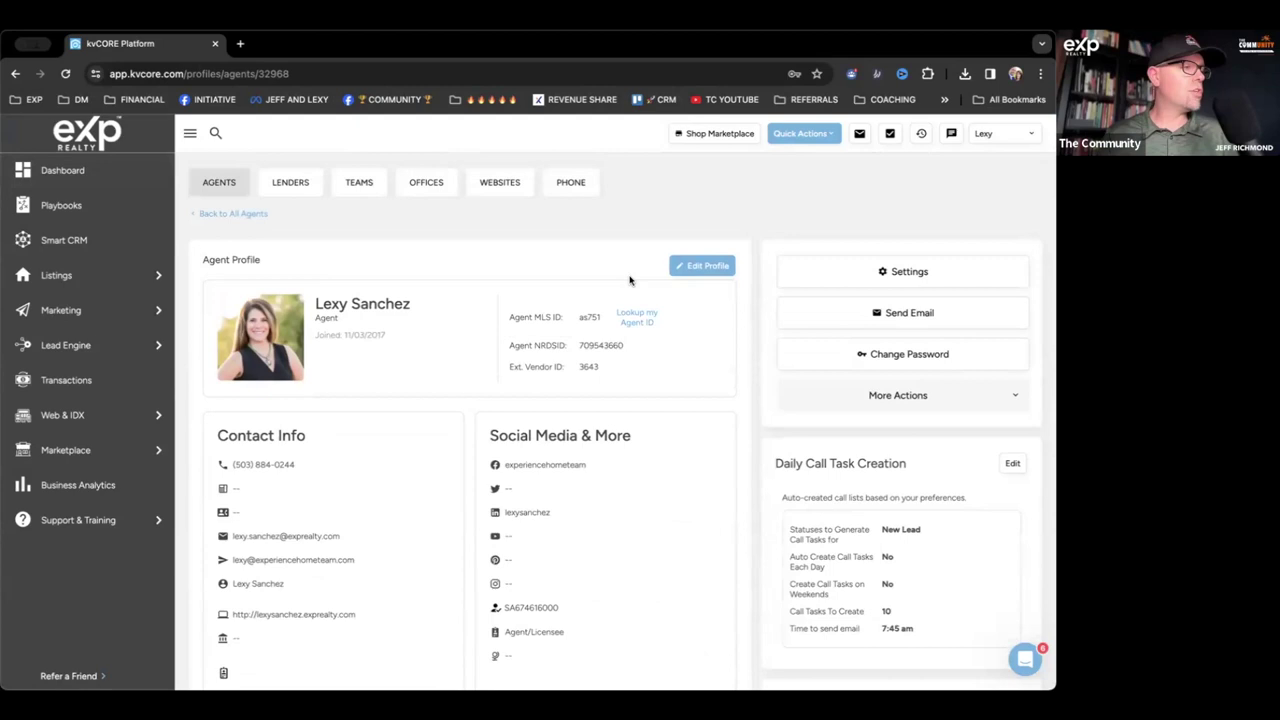
Step: Switch the agent profile to edit mode and check the first name, last name and title fields
left_click(704, 266)
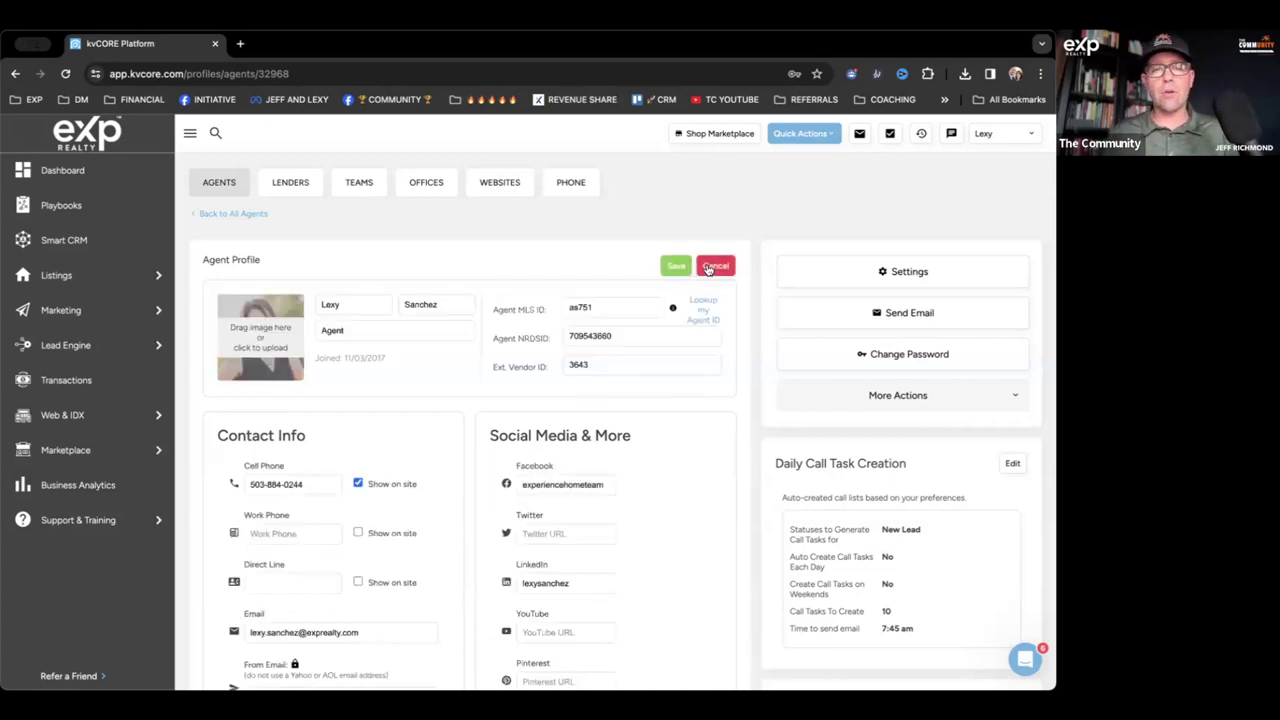
double_click(322, 304)
double_click(435, 304)
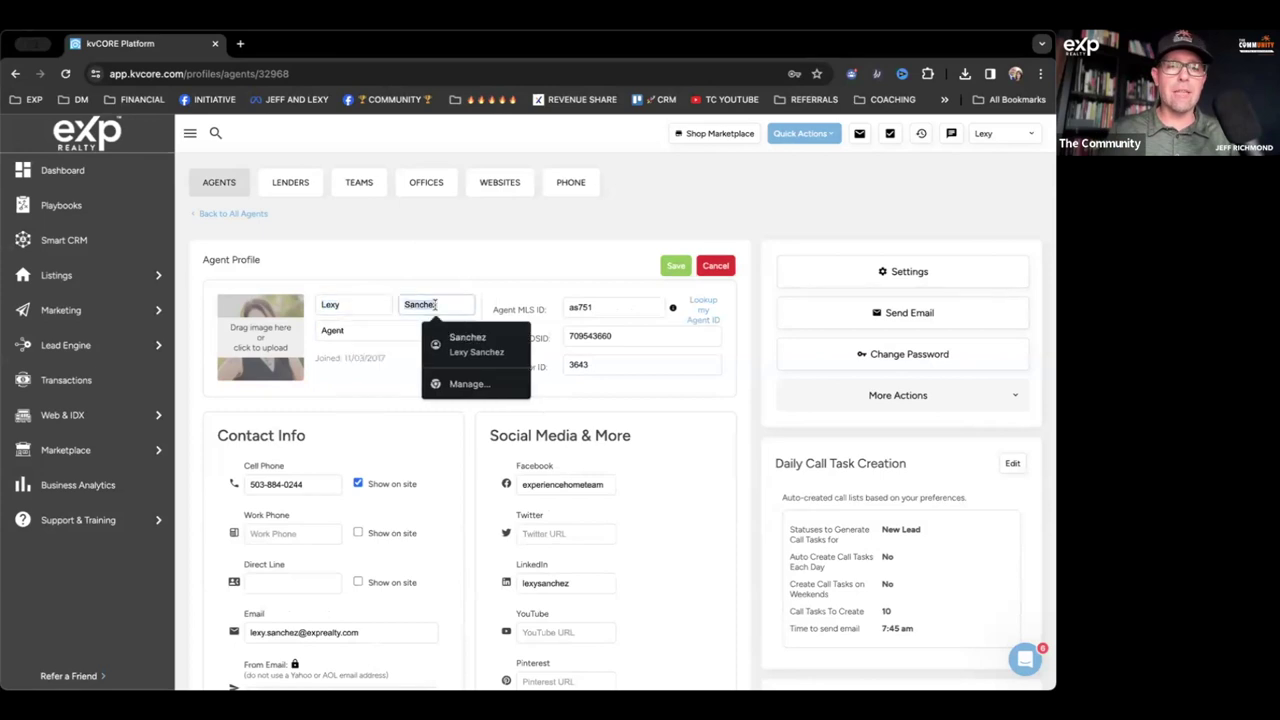
double_click(356, 331)
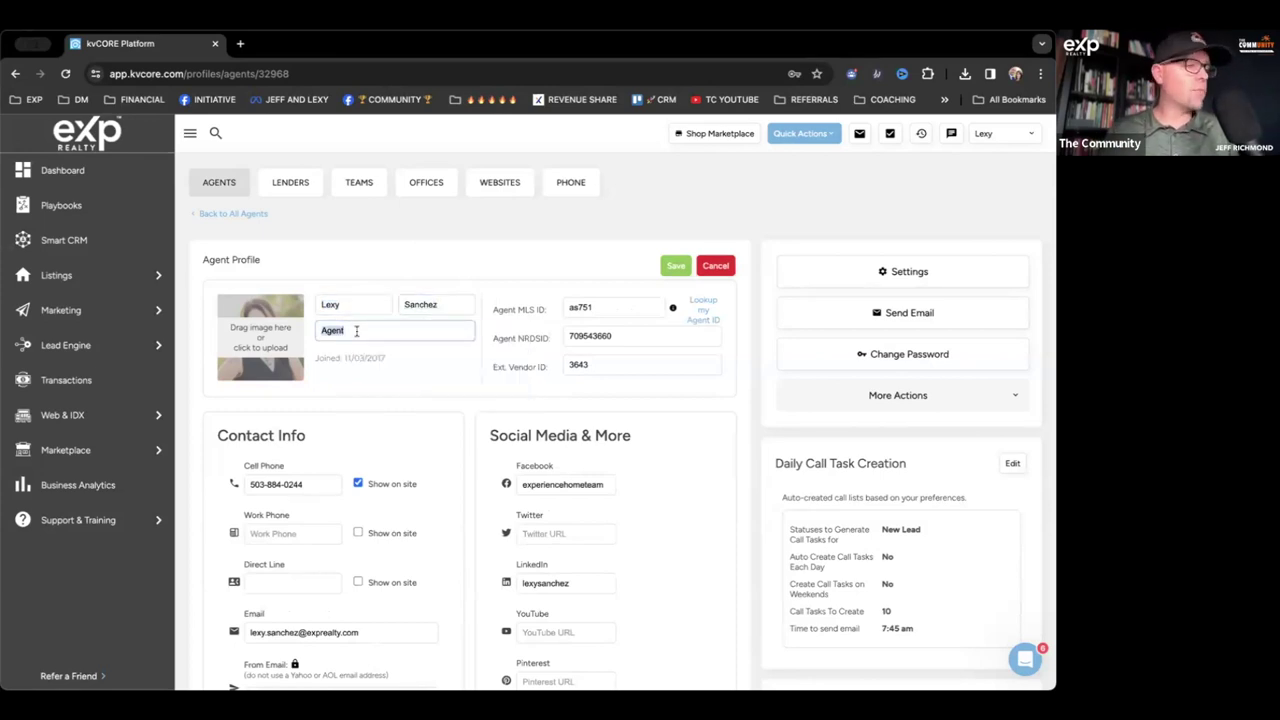
left_click(367, 272)
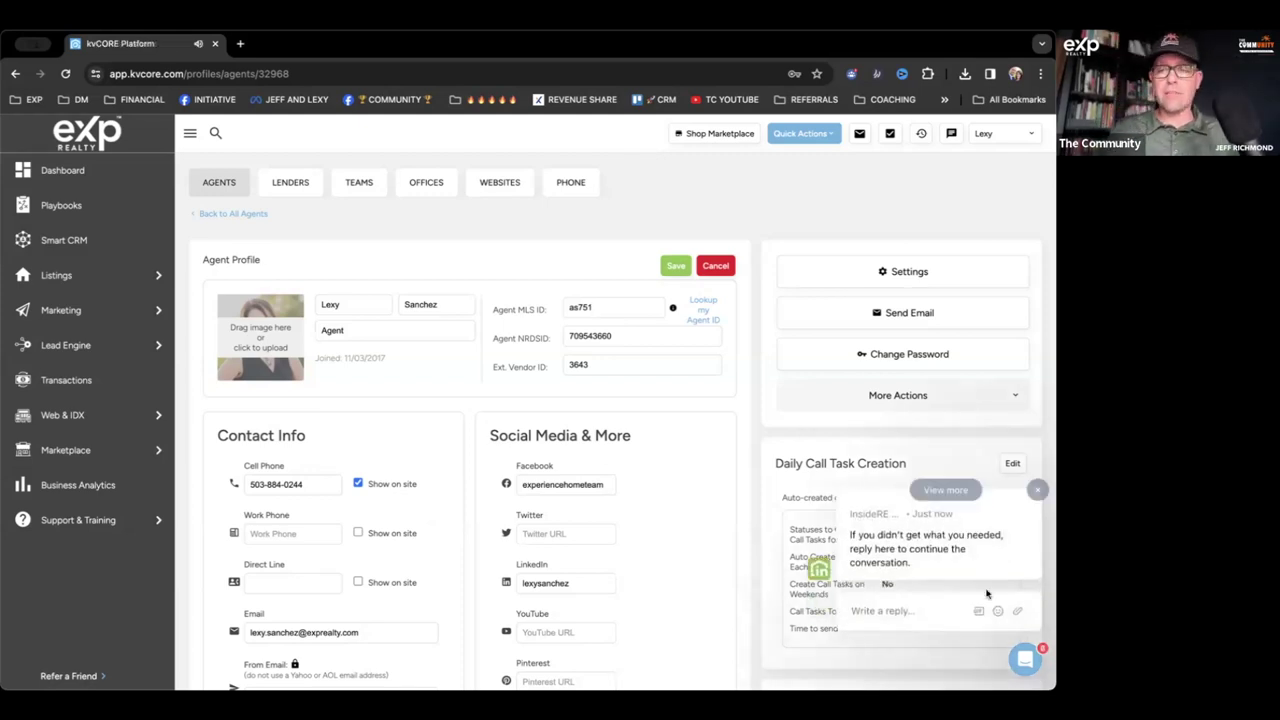
Step: Dismiss the support chat notification and check the contact, social media and License # fields of the profile
left_click(1038, 490)
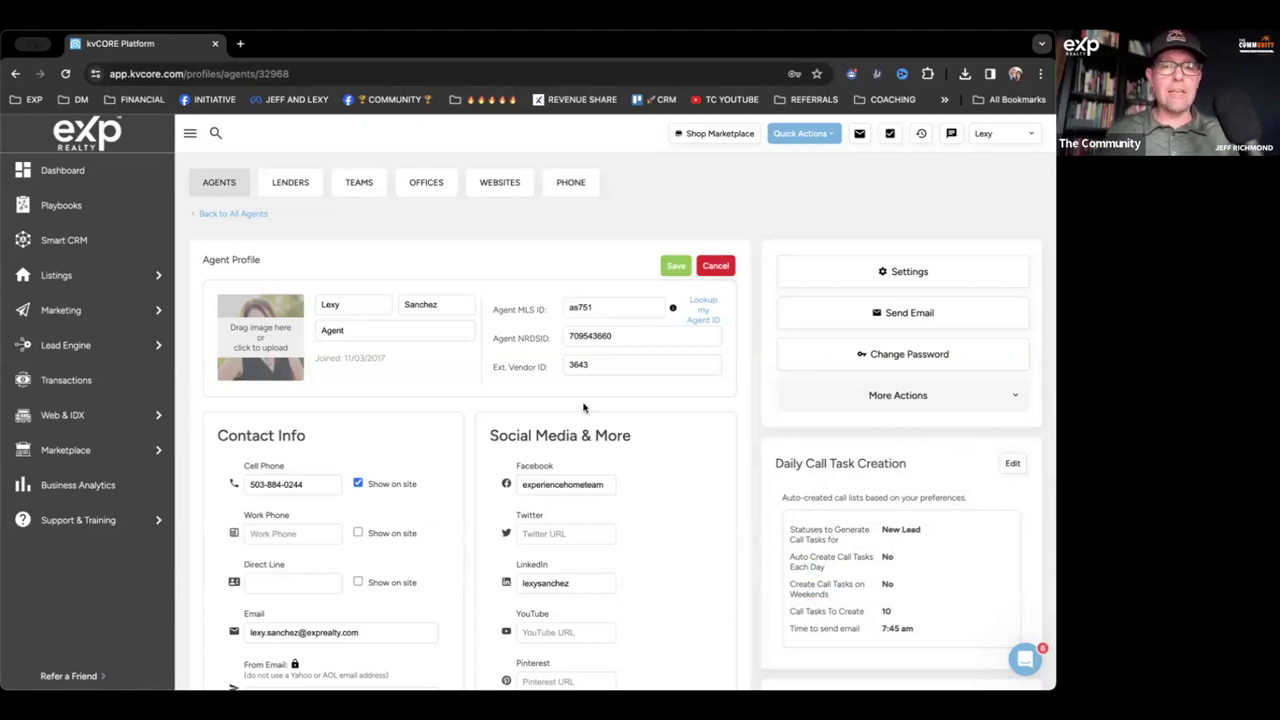
scroll(498, 377, "down", 3)
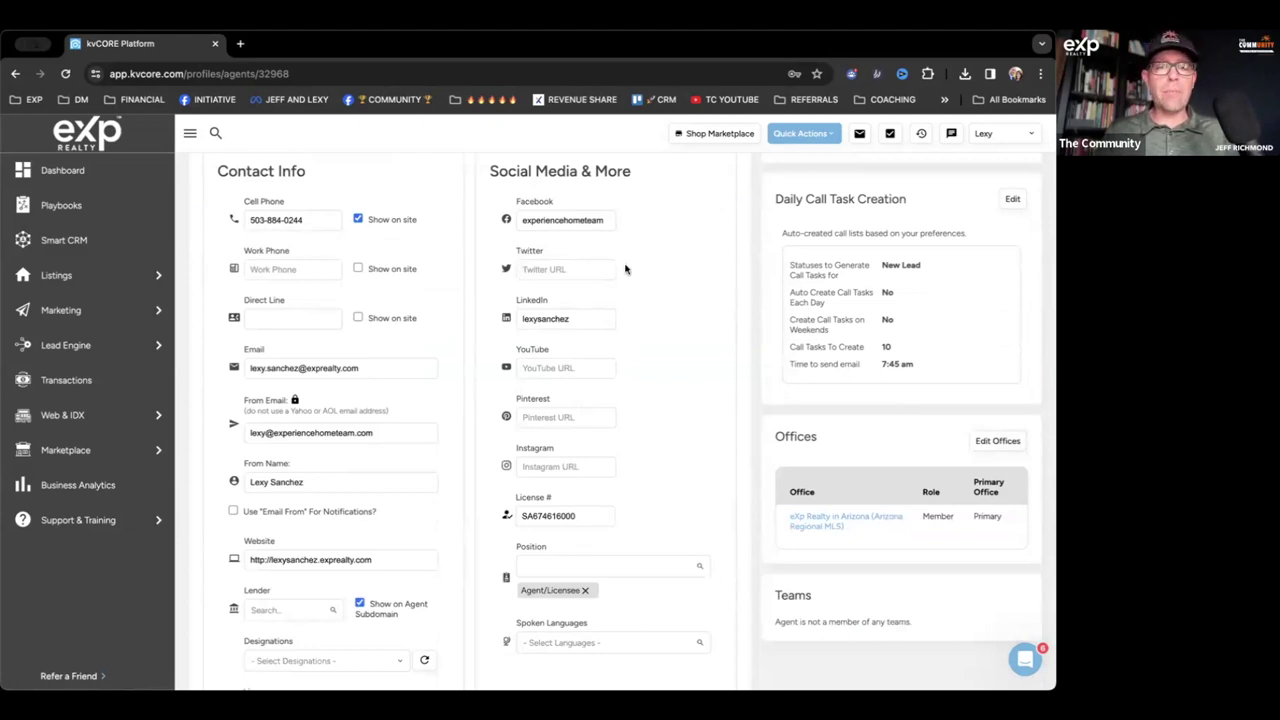
scroll(630, 375, "down", 1)
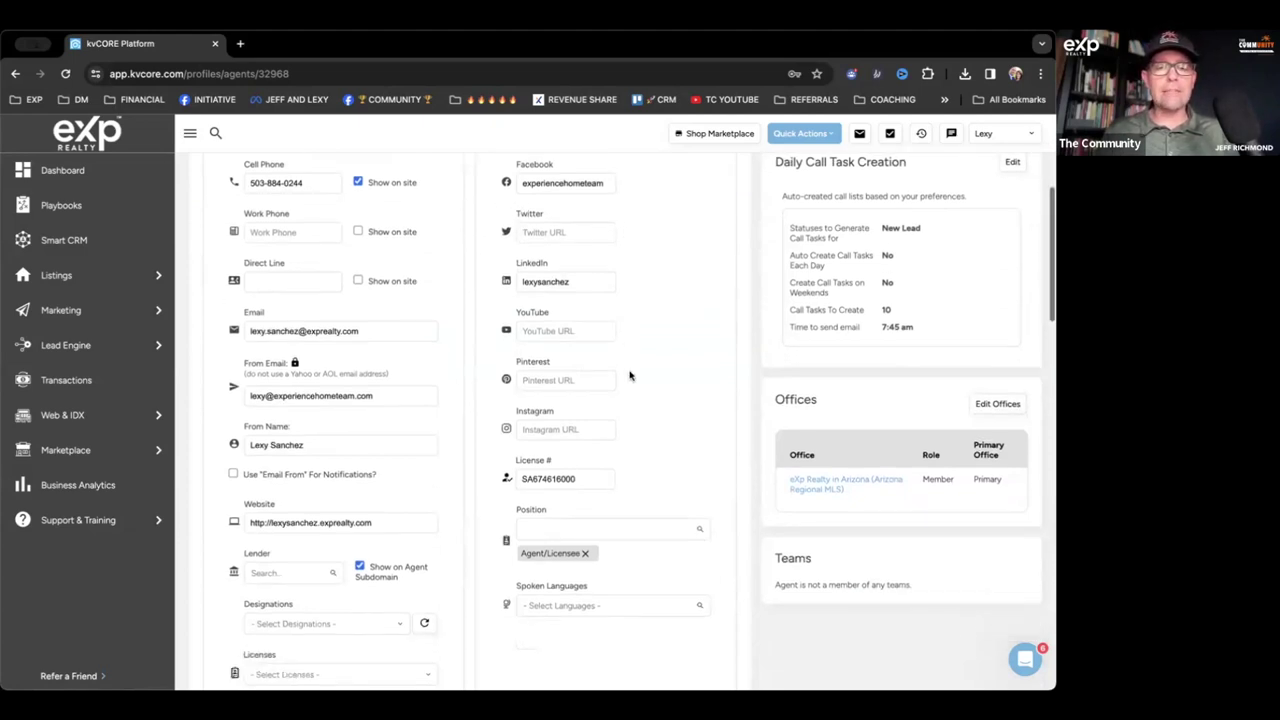
scroll(546, 438, "down", 1)
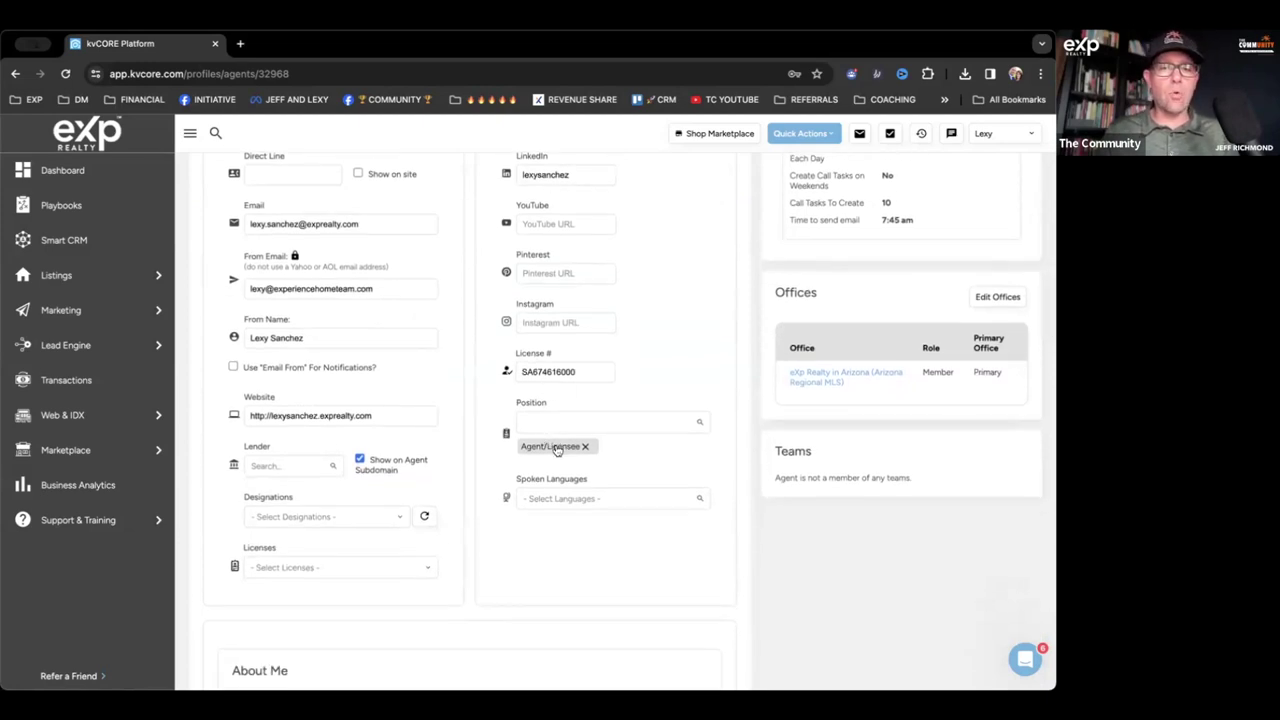
double_click(540, 370)
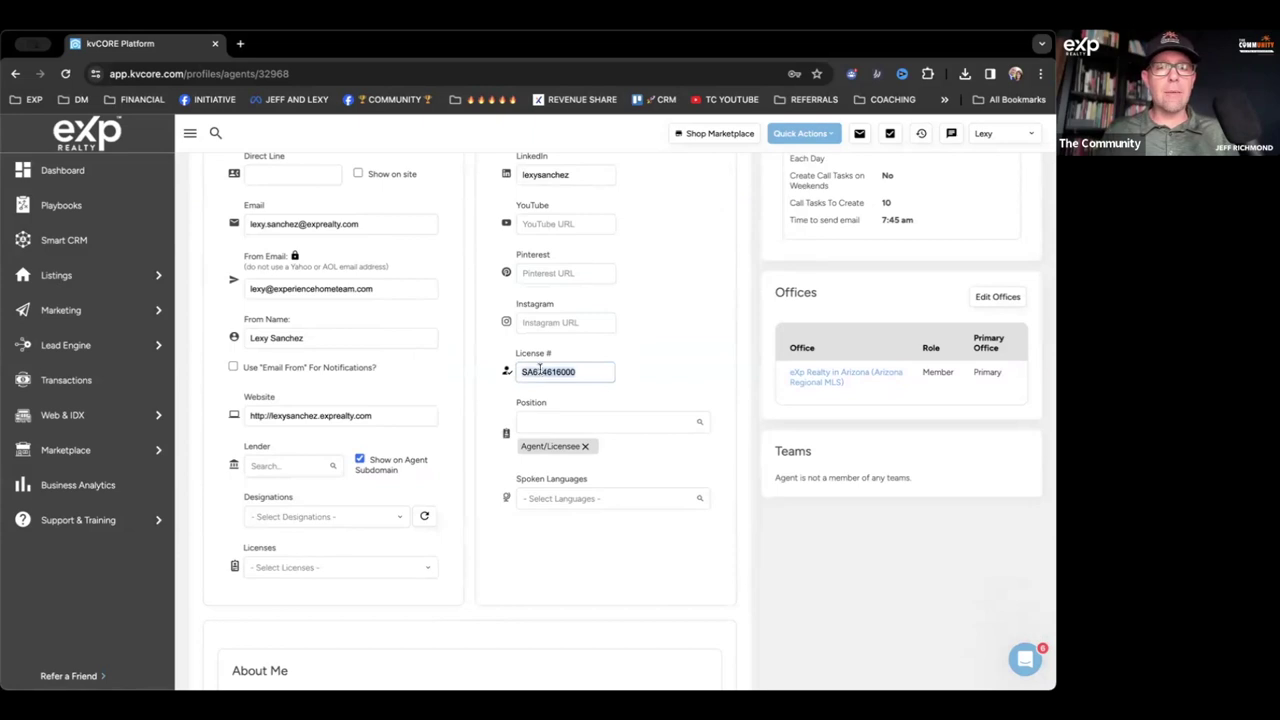
left_click(476, 351)
Step: Check the From Email and From Name fields in the profile's Contact Info section
scroll(424, 388, "up", 2)
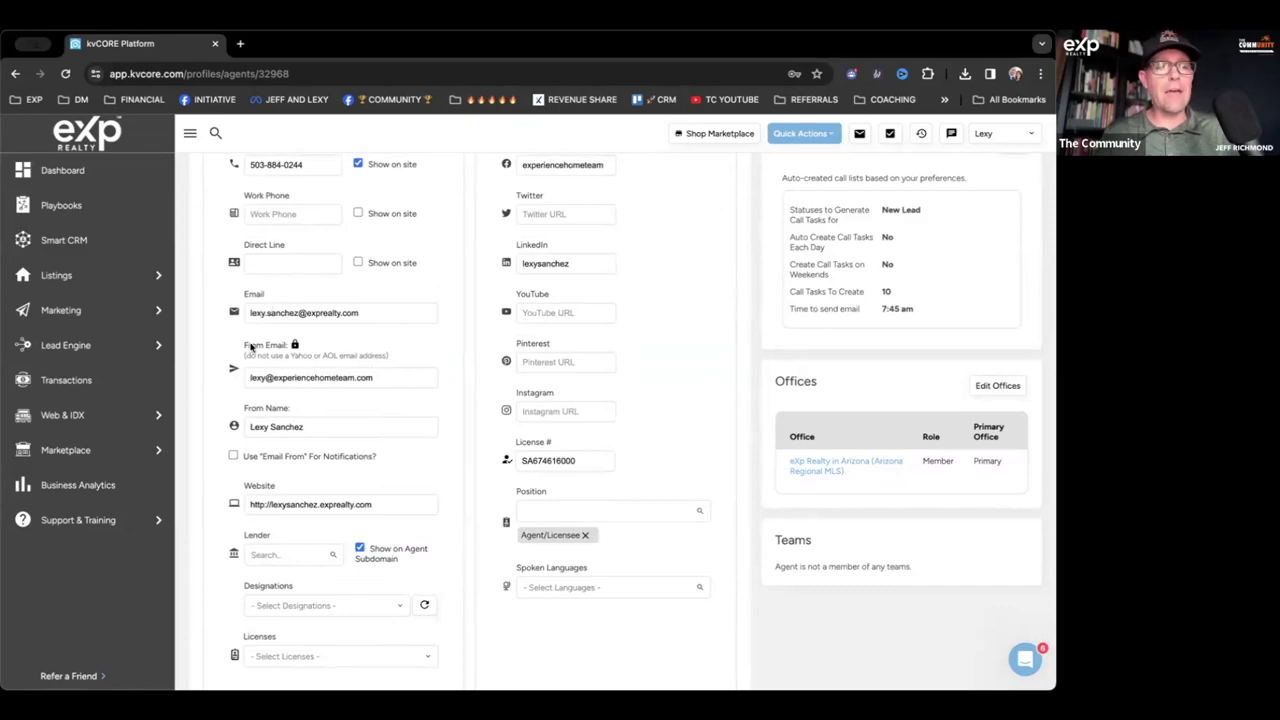
scroll(265, 350, "up", 3)
scroll(265, 346, "up", 2)
scroll(262, 360, "down", 5)
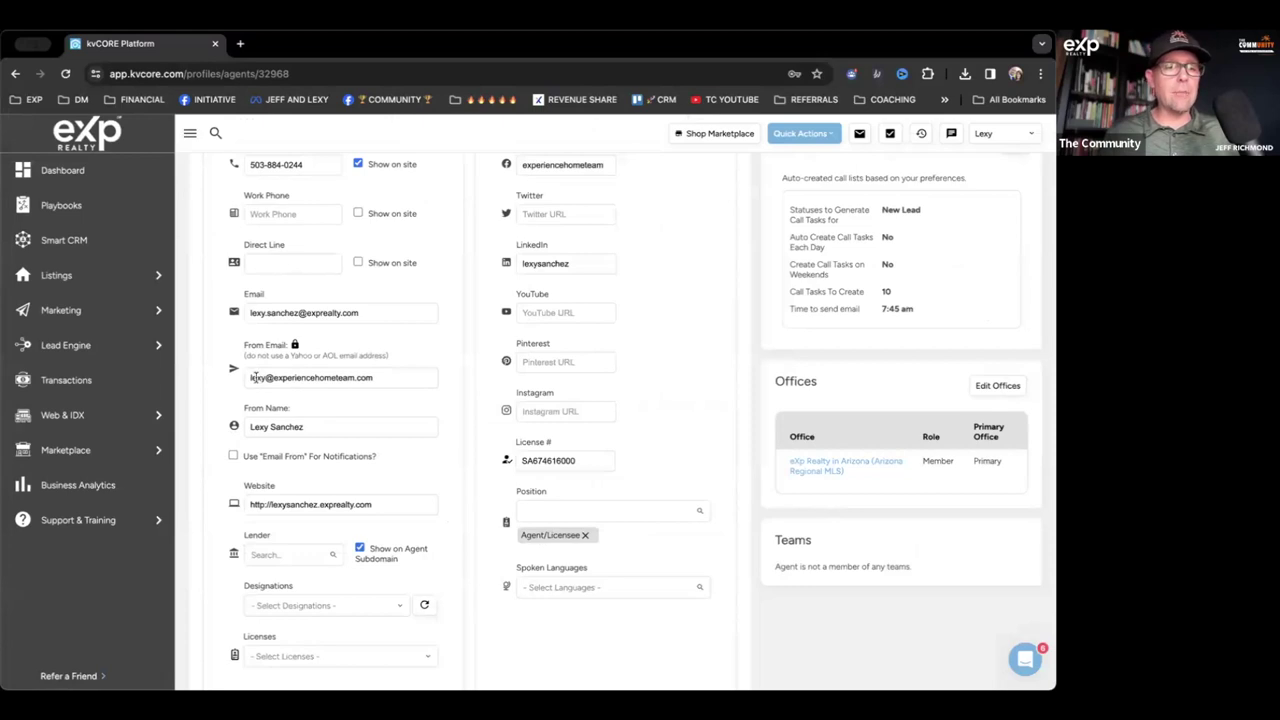
triple_click(257, 378)
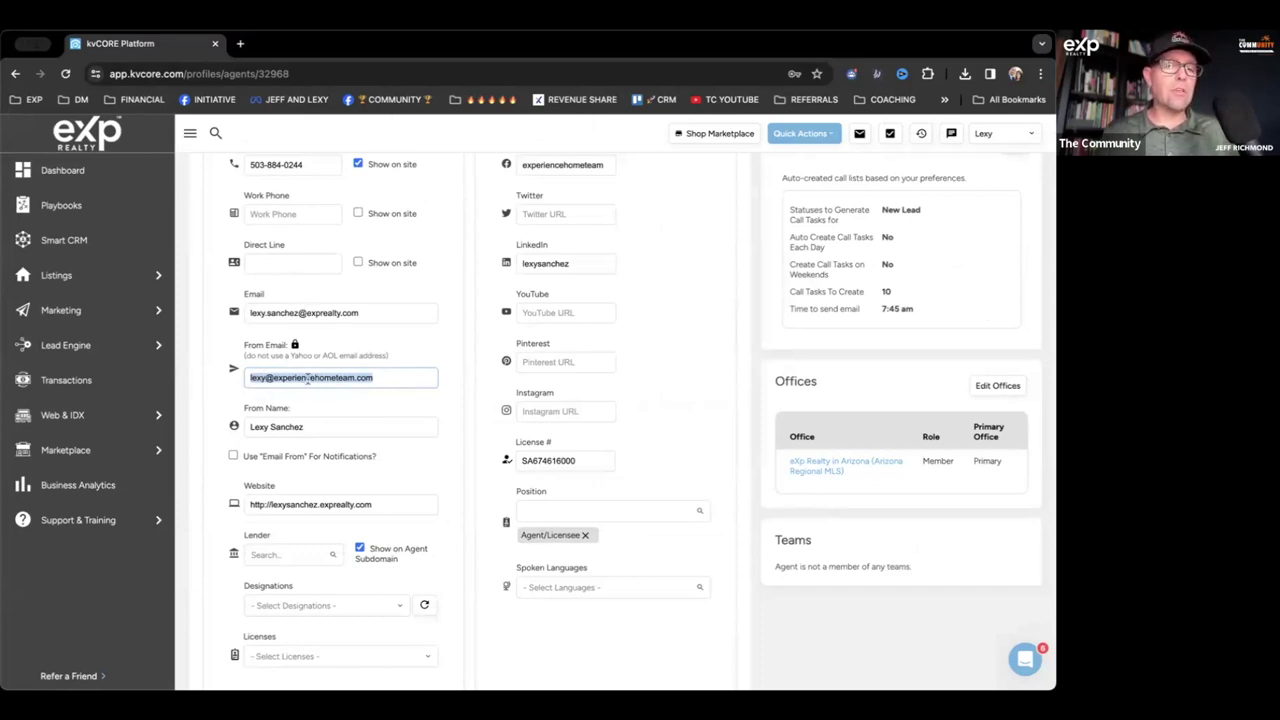
triple_click(284, 426)
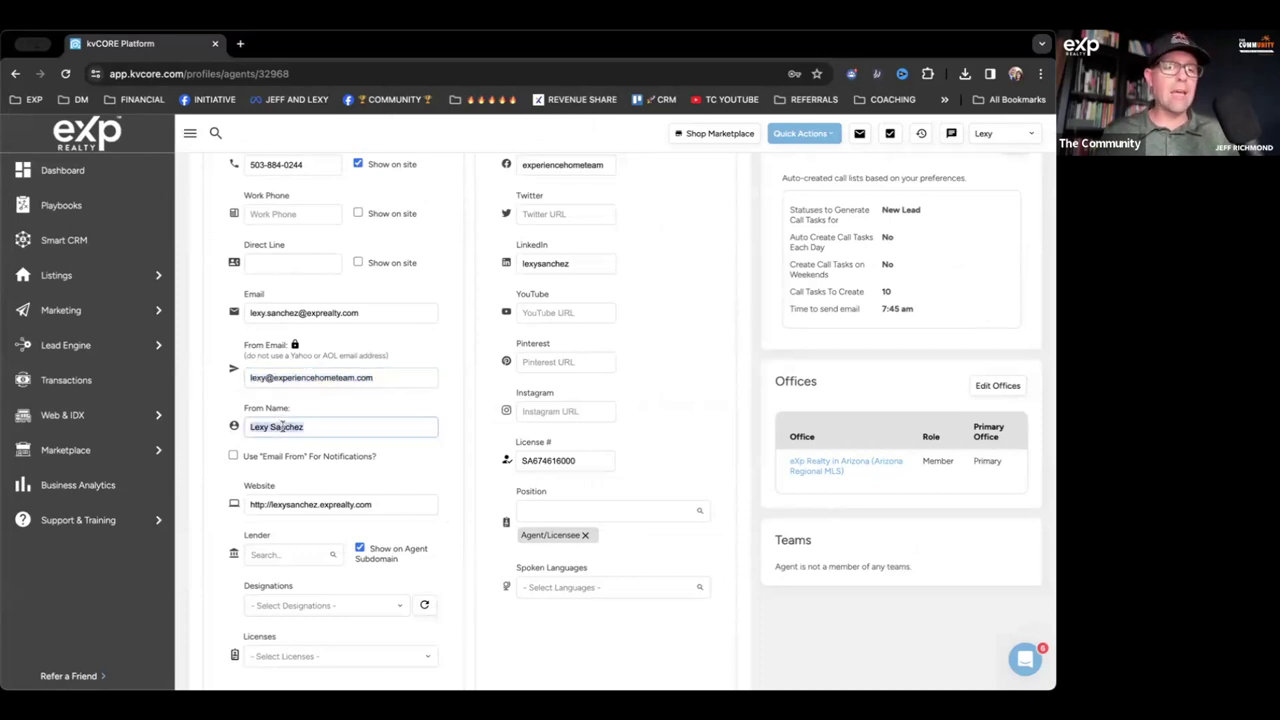
left_click(206, 397)
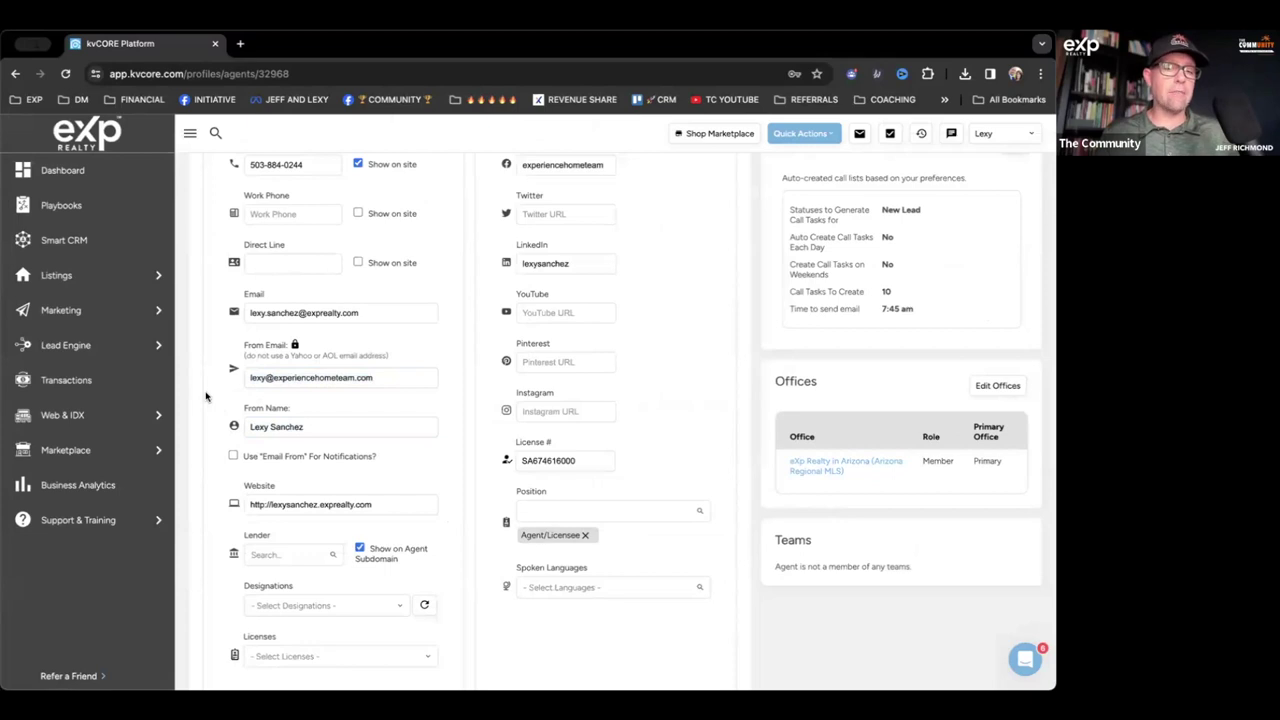
scroll(207, 405, "down", 2)
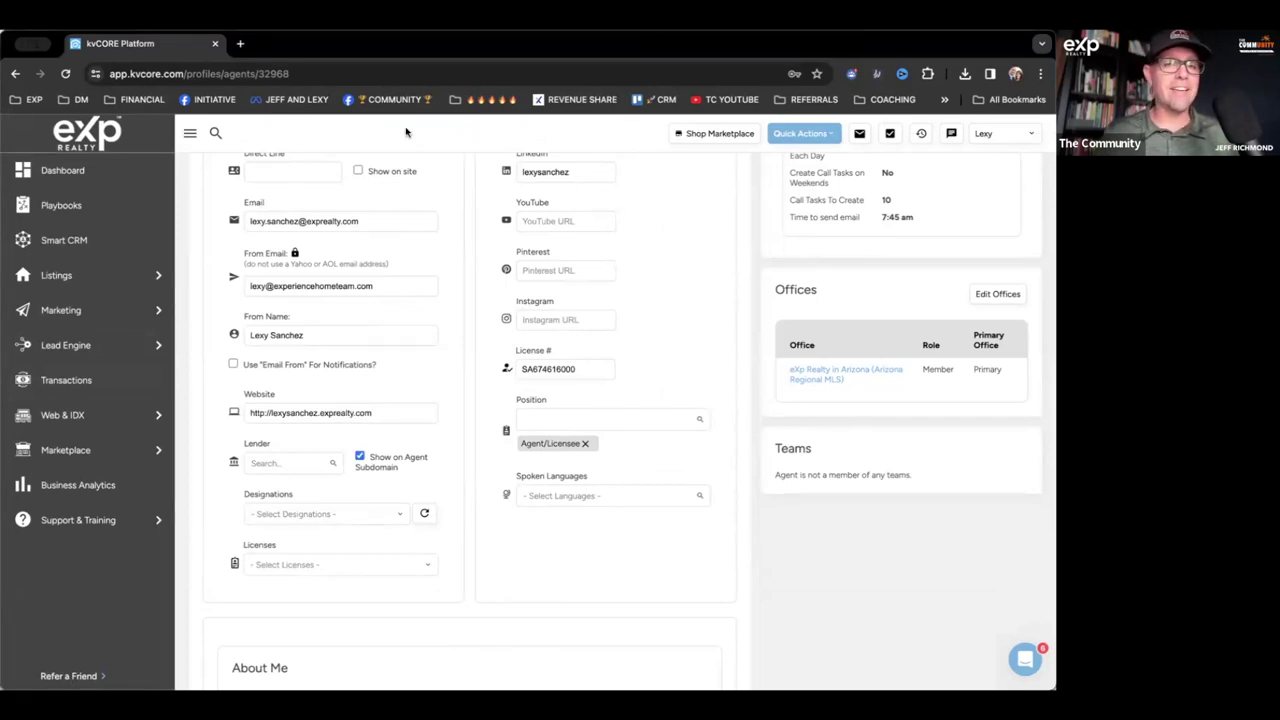
Step: Review the editable profile from the agent ID fields through the contact and social media details to About Me
scroll(497, 283, "up", 4)
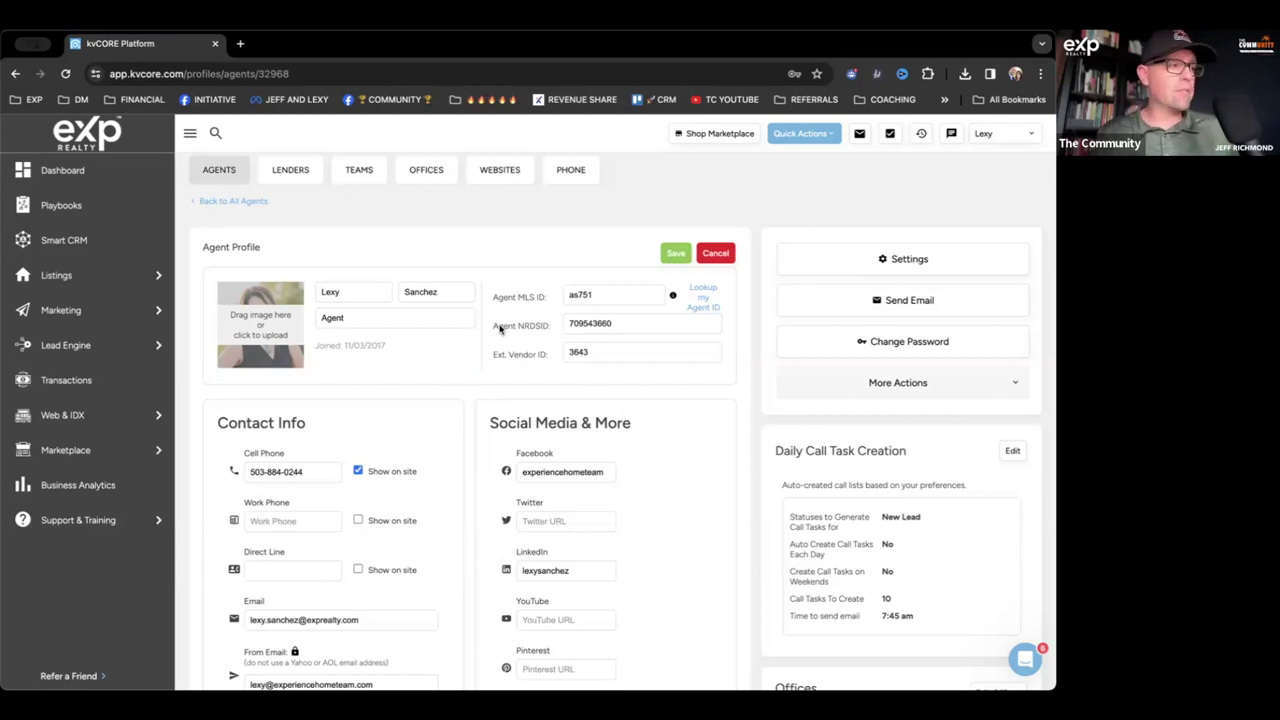
scroll(500, 330, "down", 7)
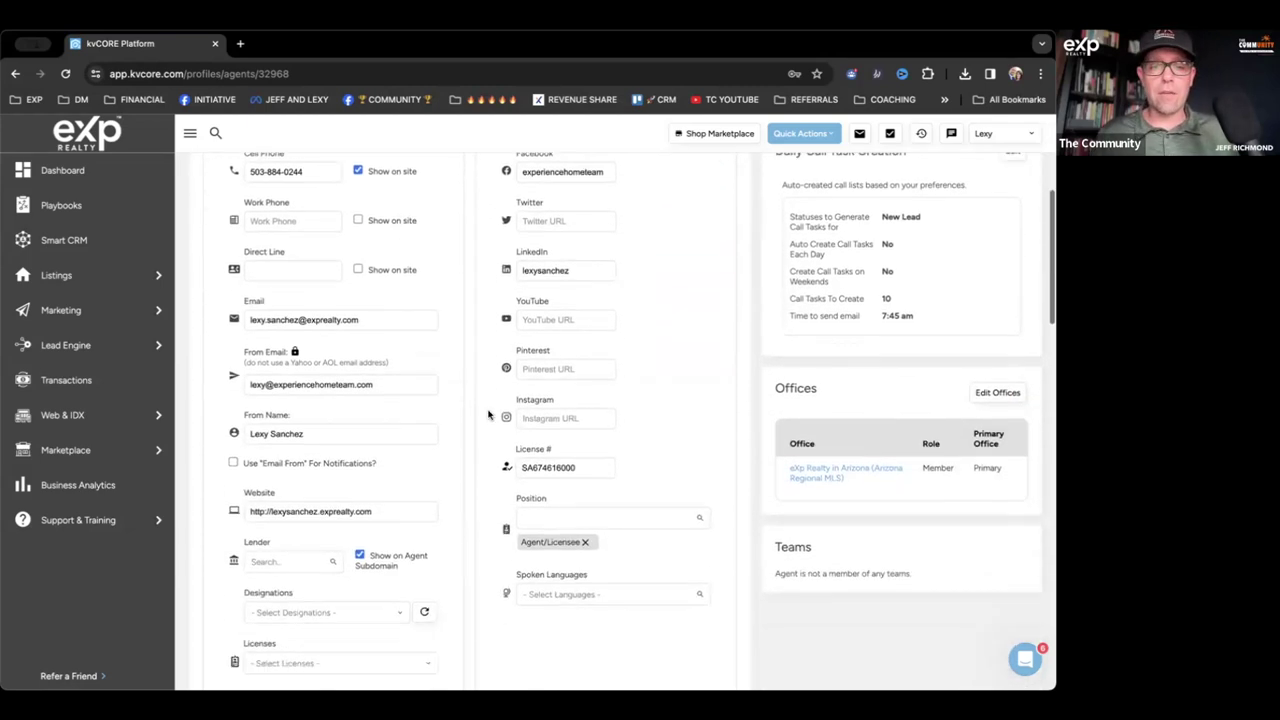
scroll(487, 563, "down", 3)
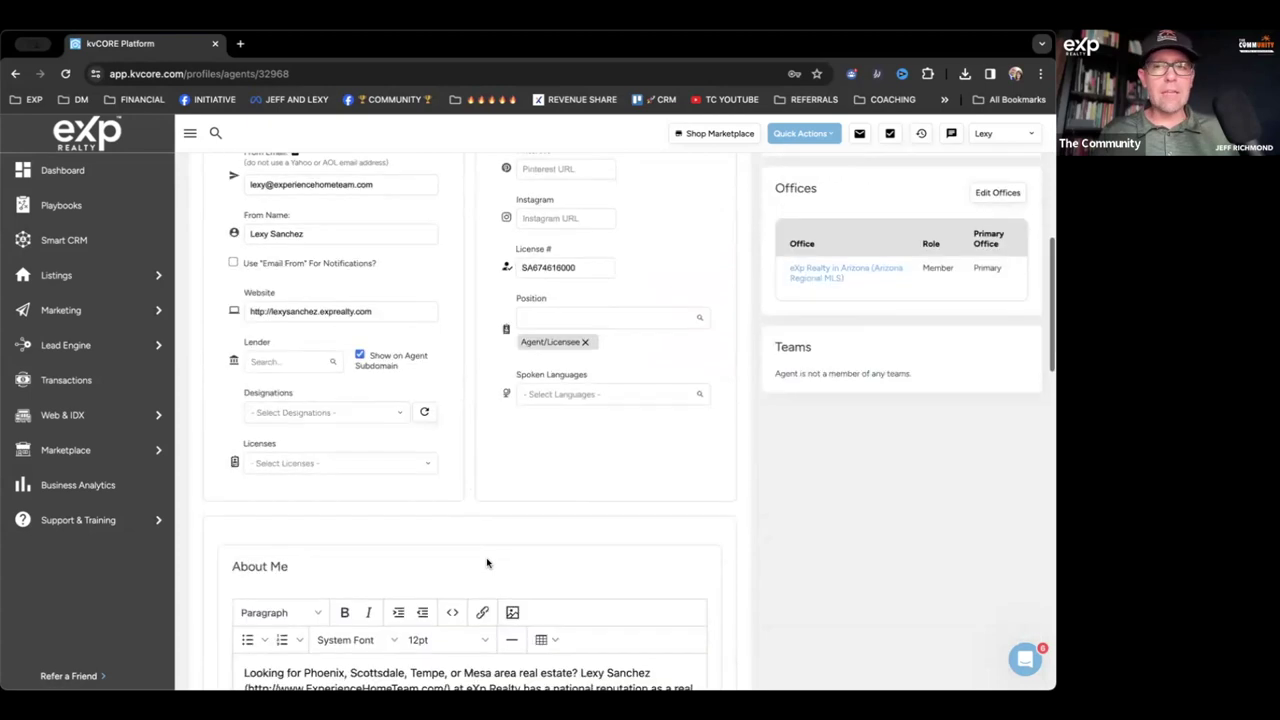
scroll(487, 563, "down", 2)
scroll(487, 563, "up", 12)
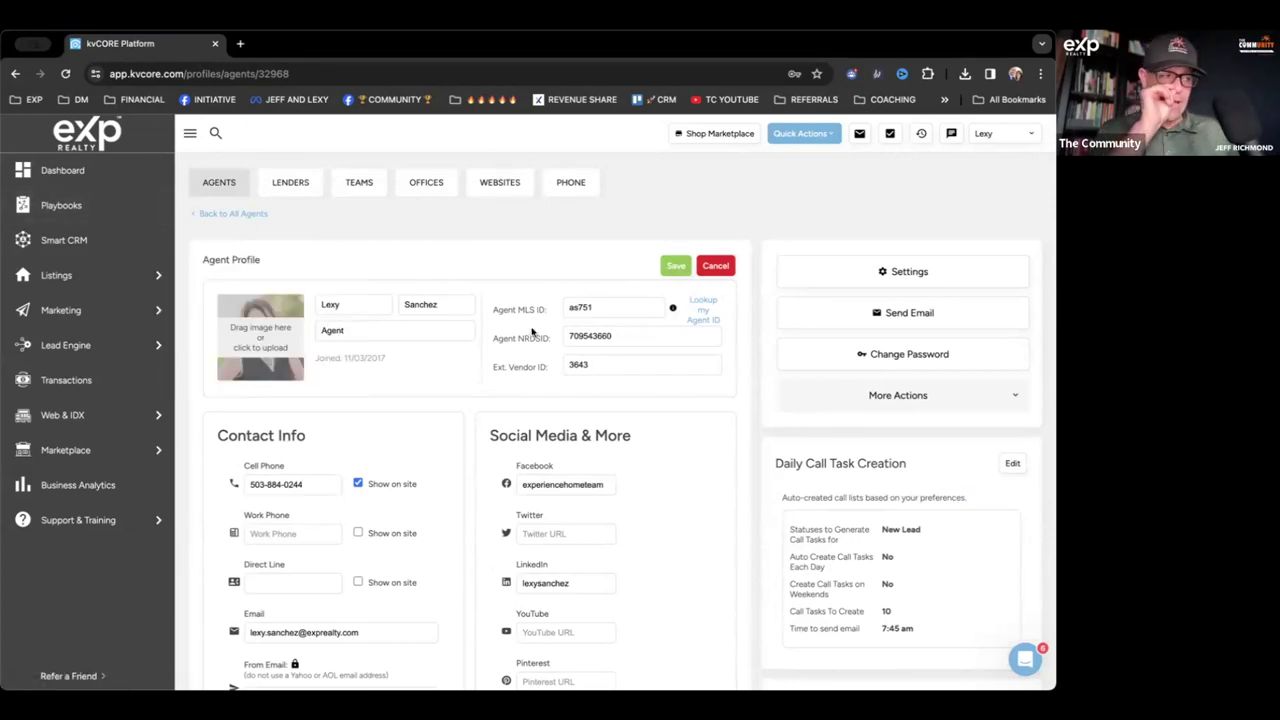
Step: Examine the About Me biography and the email signature text in the agent profile
scroll(487, 397, "down", 5)
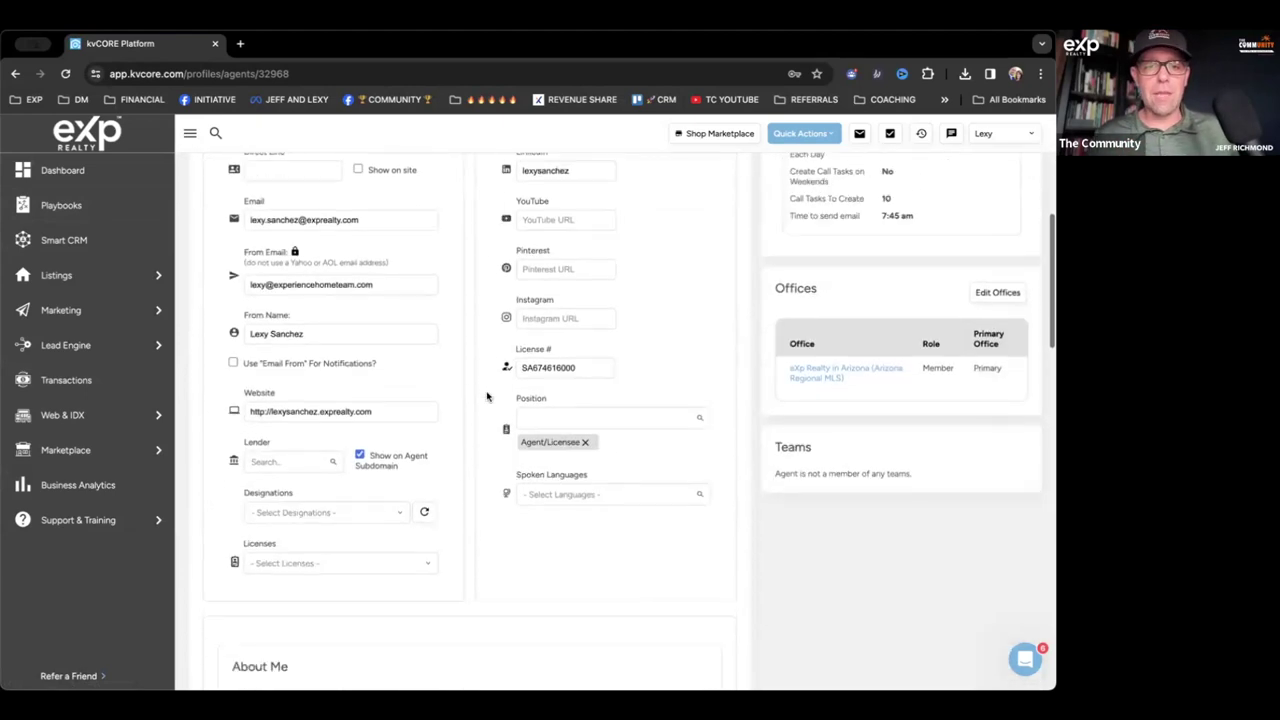
scroll(487, 397, "down", 2)
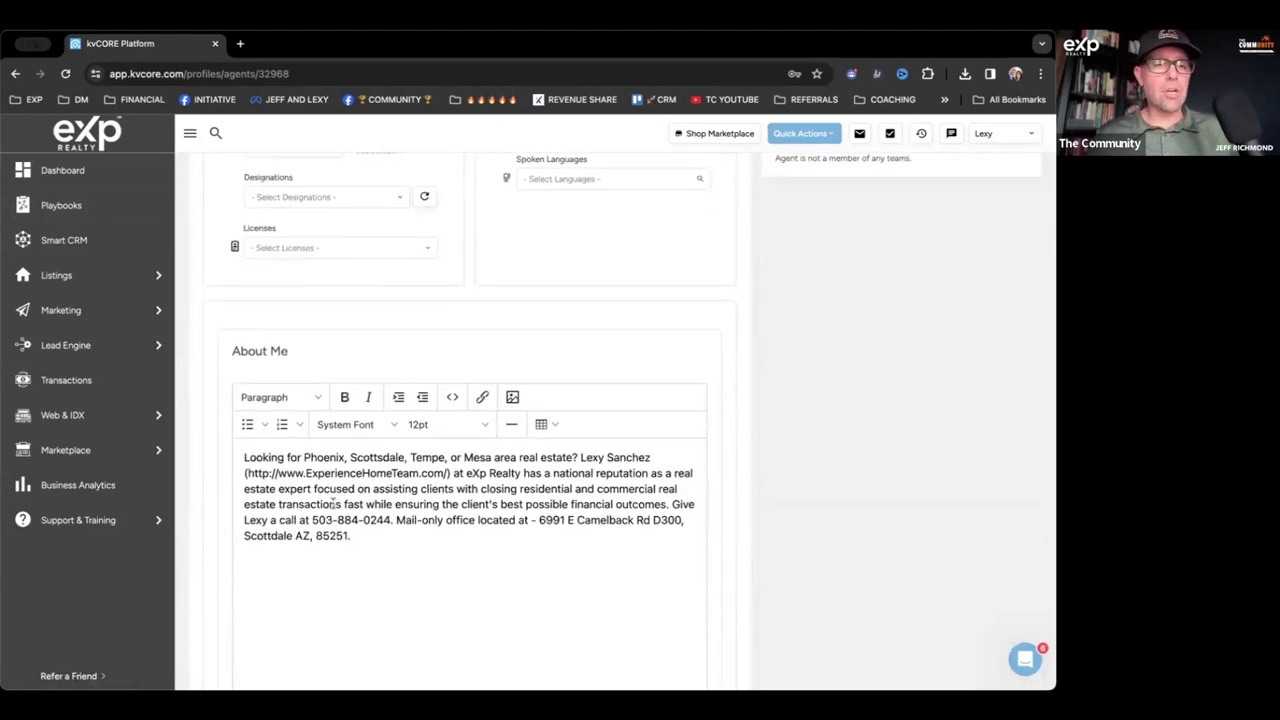
triple_click(377, 489)
scroll(377, 581, "down", 3)
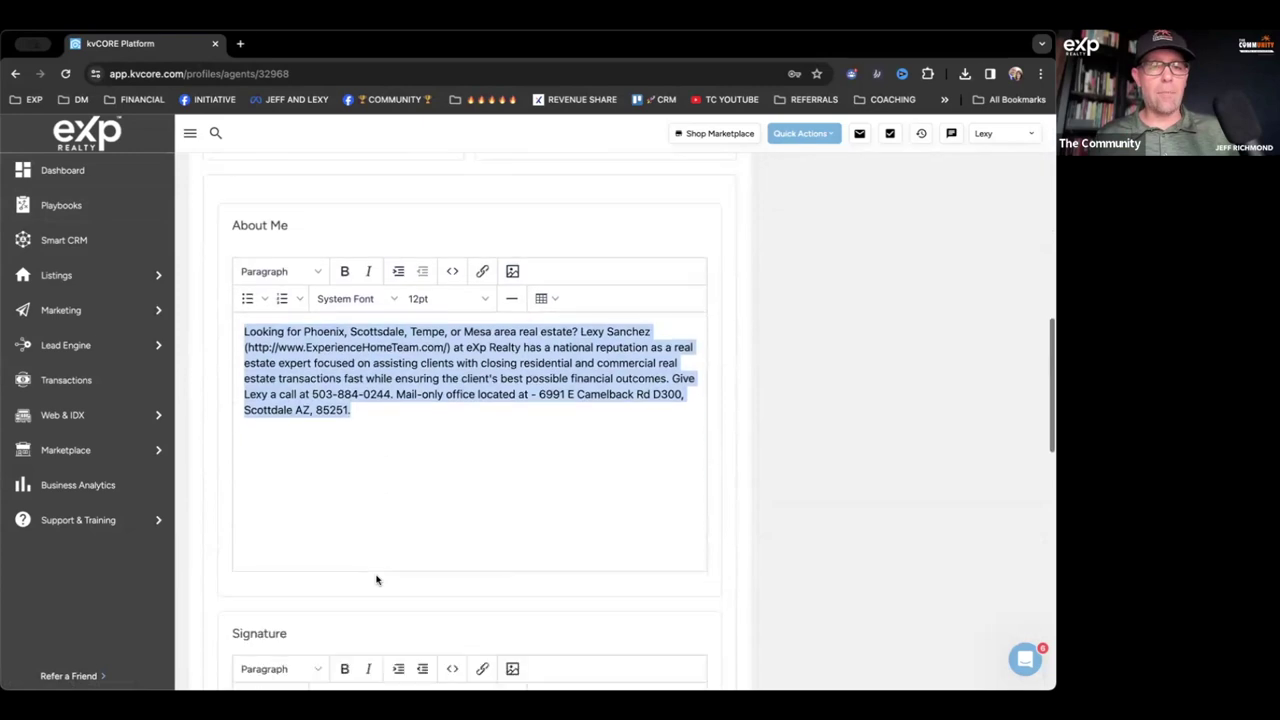
triple_click(443, 529)
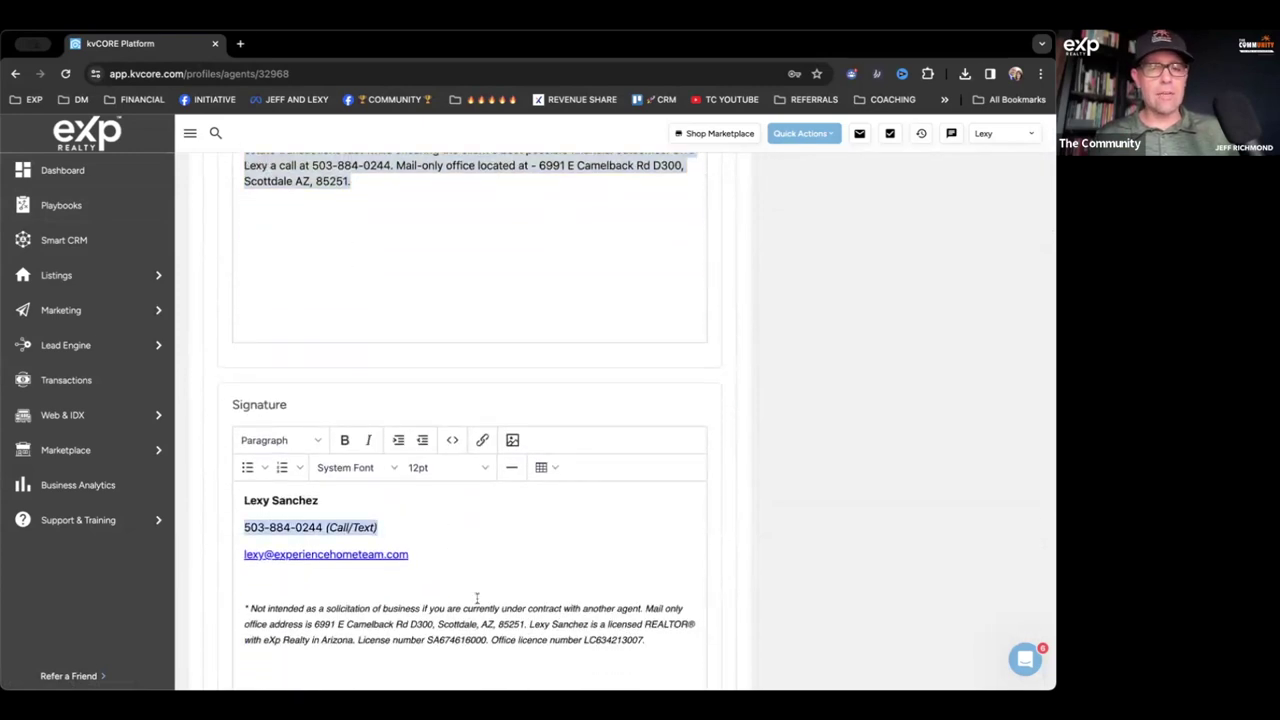
Step: Read the signature's disclaimer and check the outgoing email and text/SMS signature settings below it
scroll(477, 598, "down", 1)
left_click(520, 537)
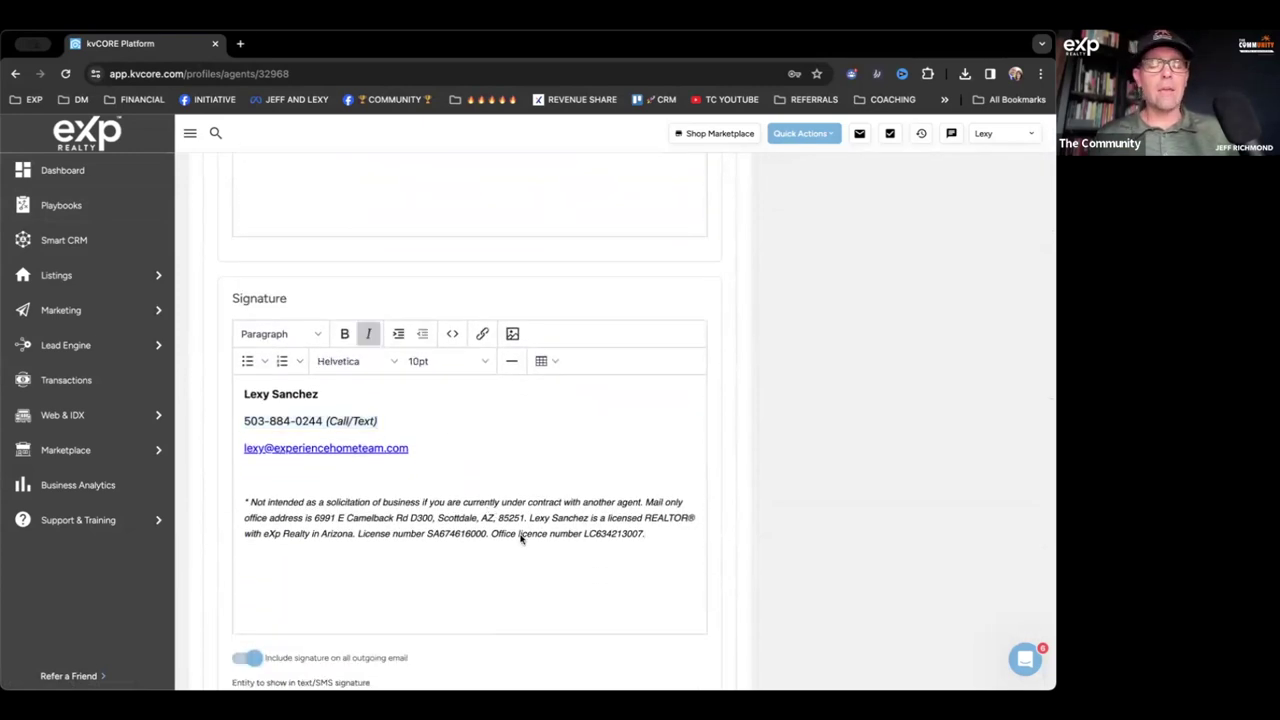
left_click(532, 555)
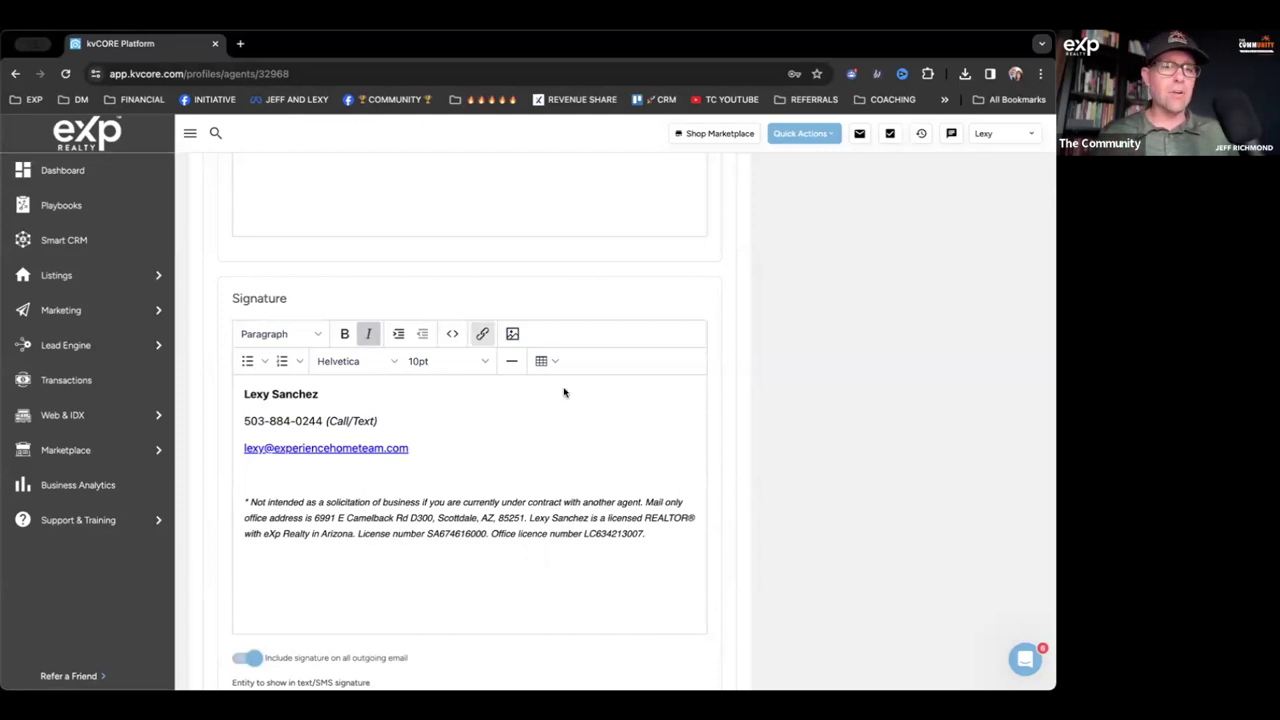
scroll(352, 601, "down", 2)
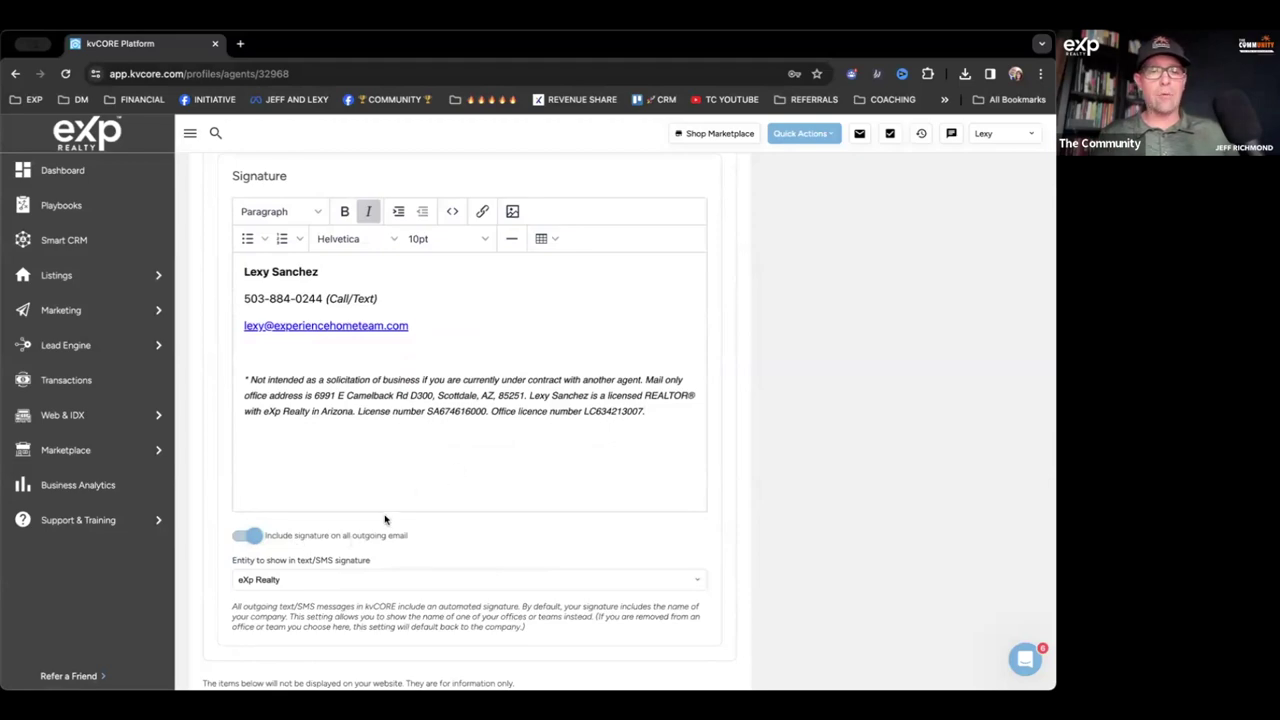
Step: Review the agent profile's account actions, Daily Call Task Creation, Offices and Teams sections alongside the contact details
scroll(597, 489, "up", 3)
scroll(600, 487, "up", 15)
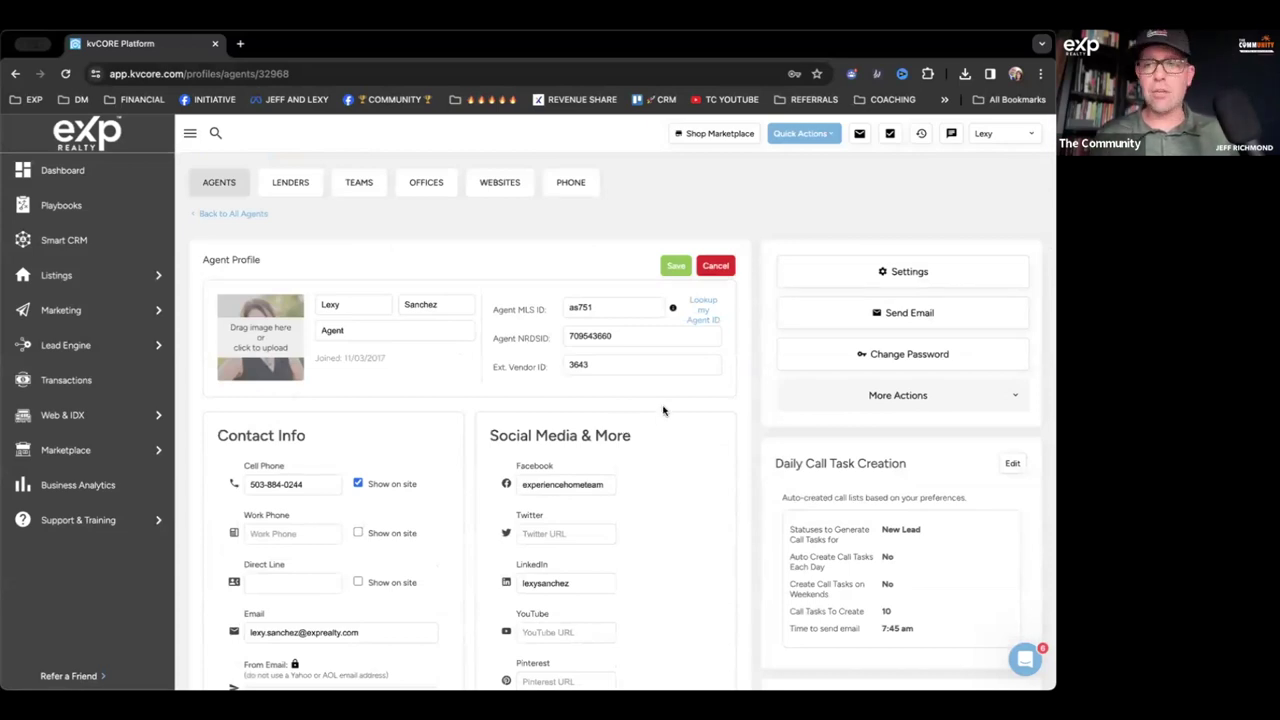
scroll(663, 412, "down", 1)
scroll(690, 420, "down", 2)
scroll(704, 405, "up", 3)
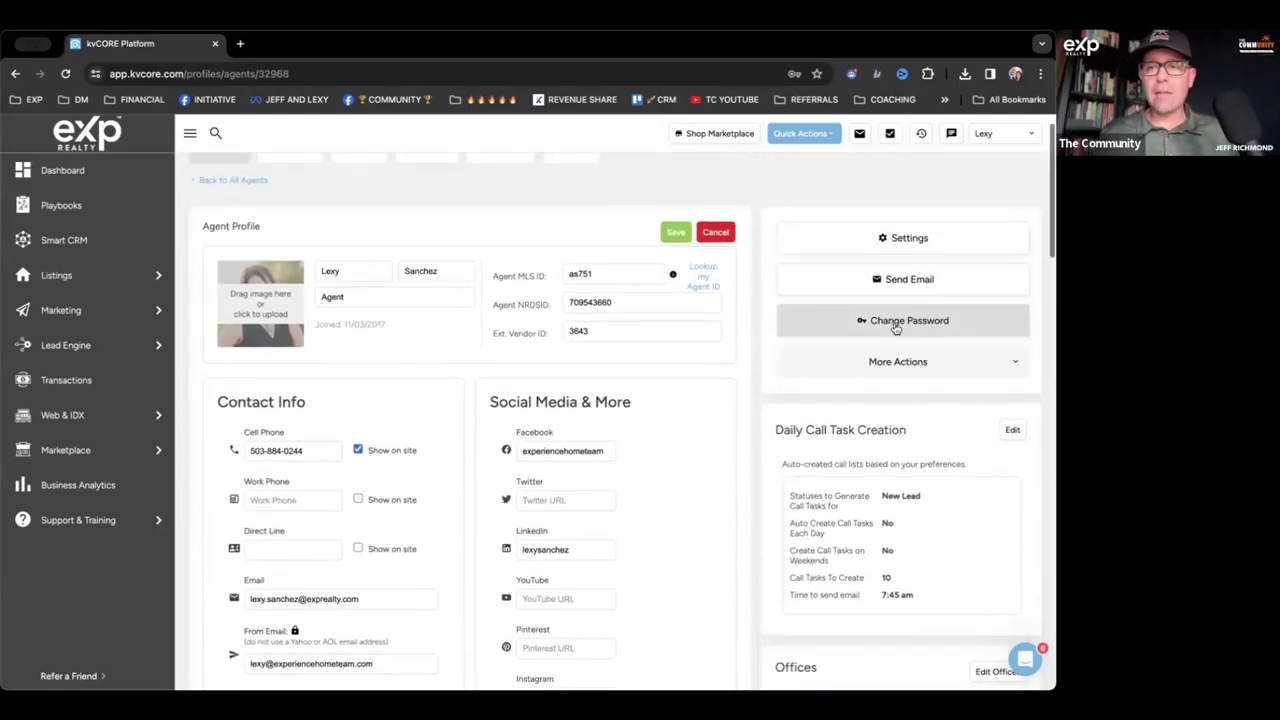
scroll(786, 405, "down", 2)
scroll(788, 410, "down", 1)
scroll(790, 415, "up", 1)
scroll(800, 430, "down", 2)
scroll(804, 435, "down", 8)
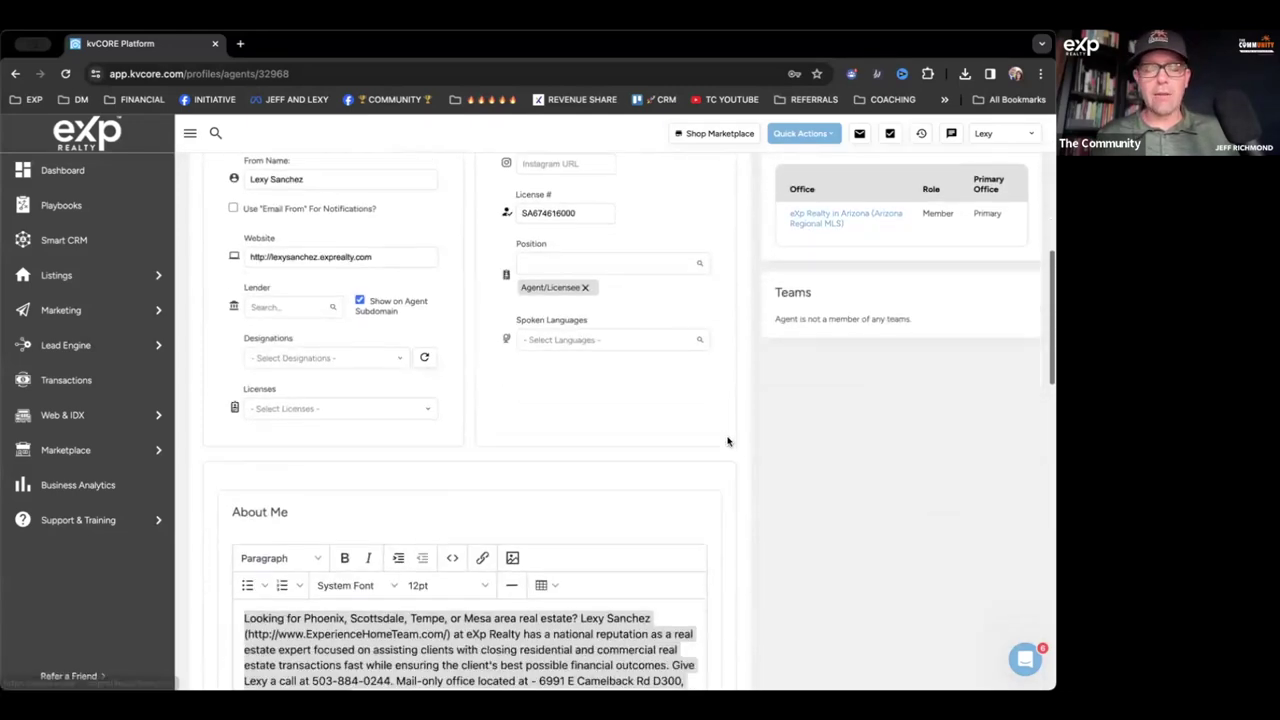
Step: Check the information-only sections from Credentials to Community Involvement and save the agent profile
scroll(728, 441, "down", 5)
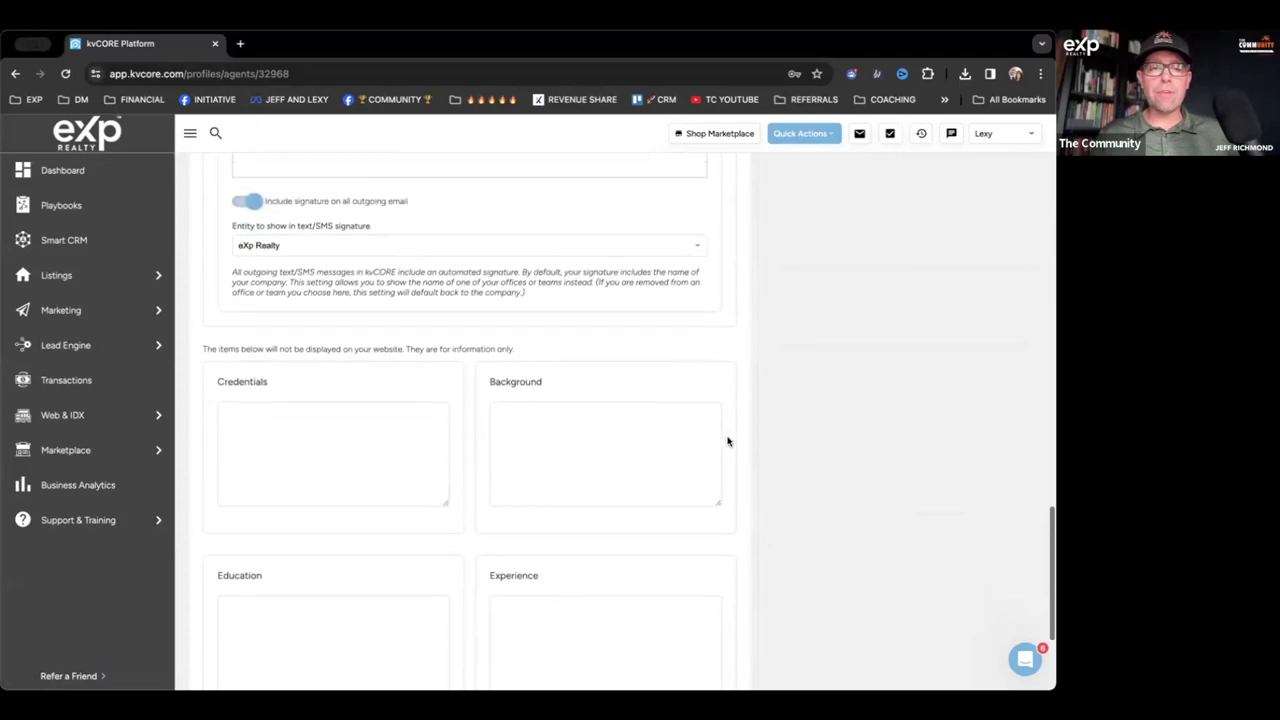
scroll(724, 436, "down", 1)
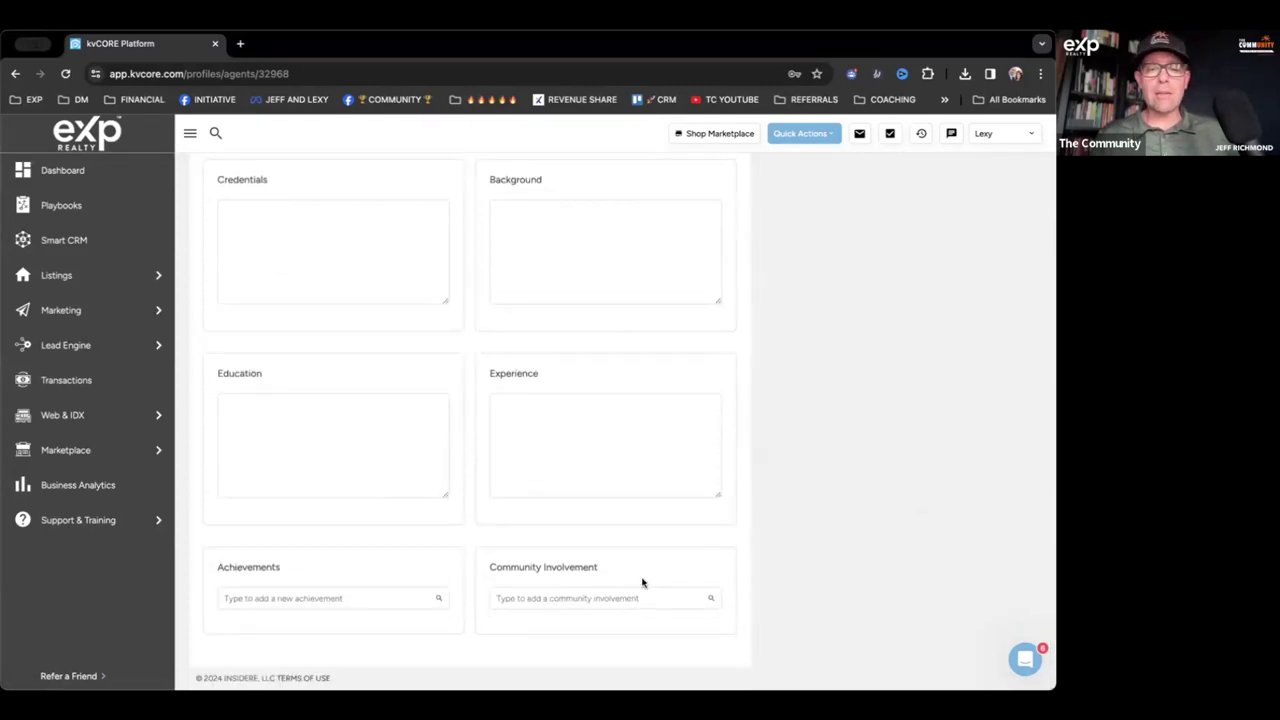
scroll(674, 526, "up", 6)
scroll(685, 476, "up", 5)
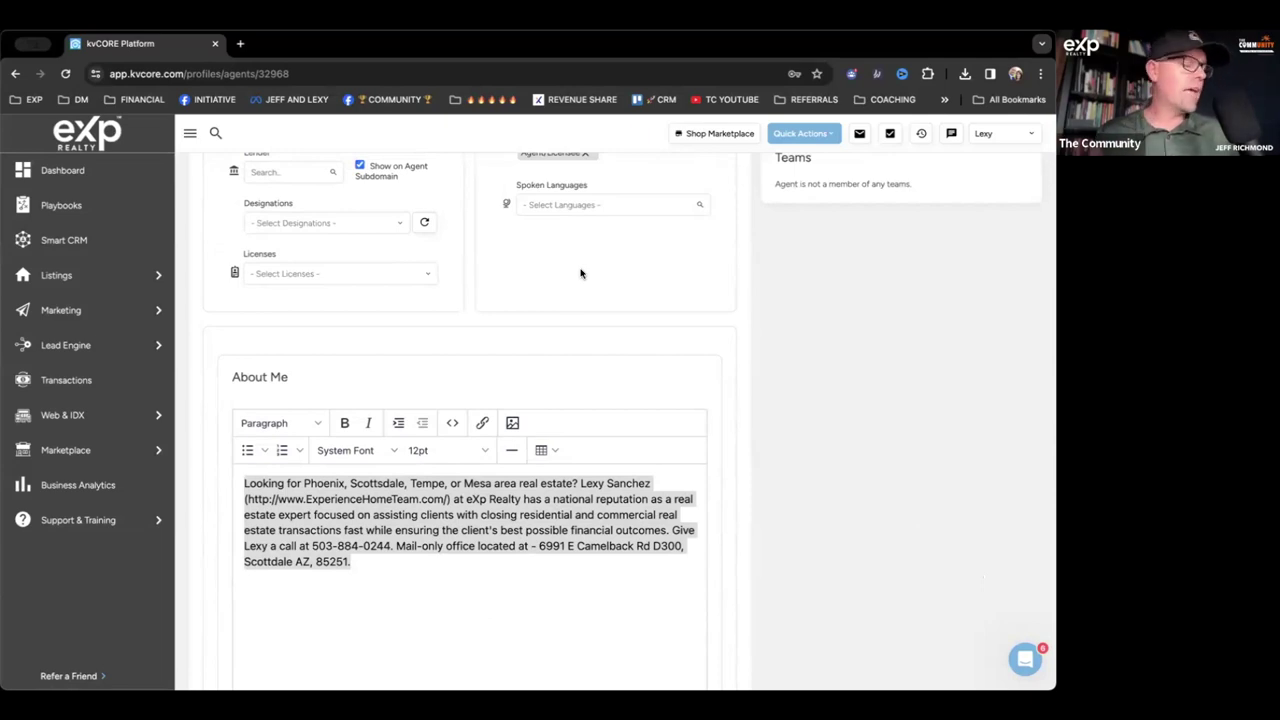
scroll(580, 274, "up", 10)
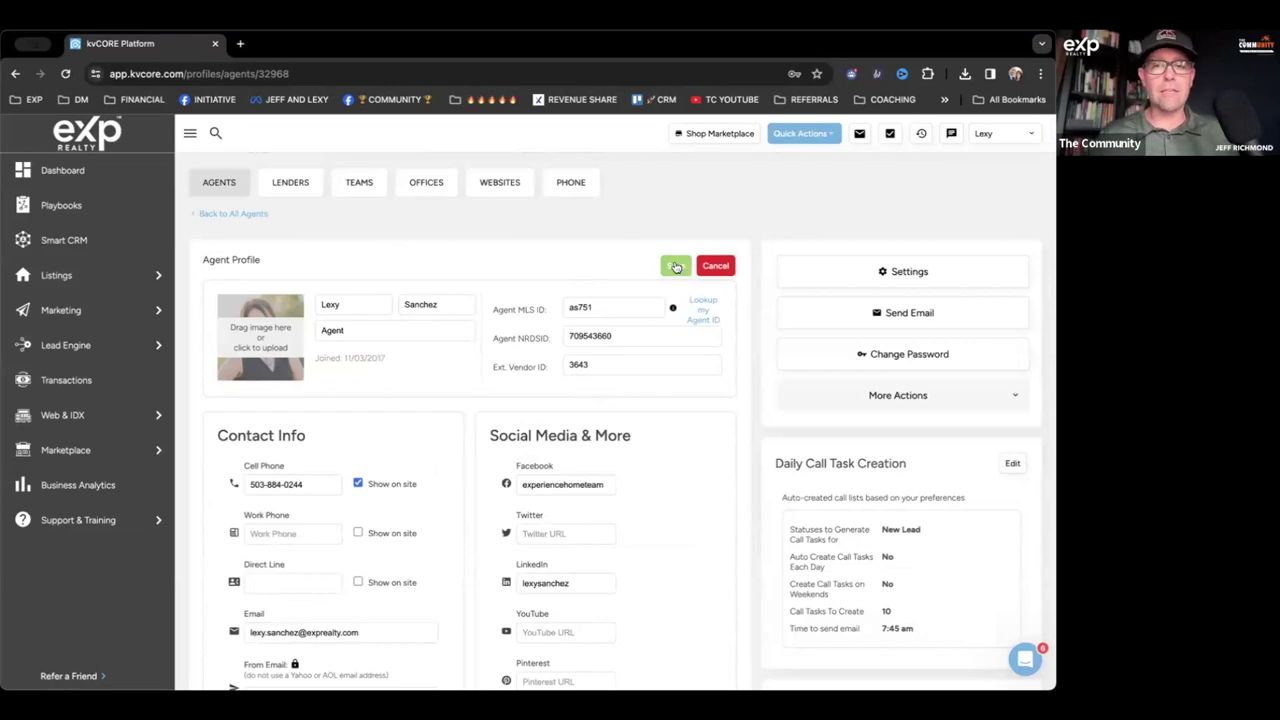
left_click(675, 267)
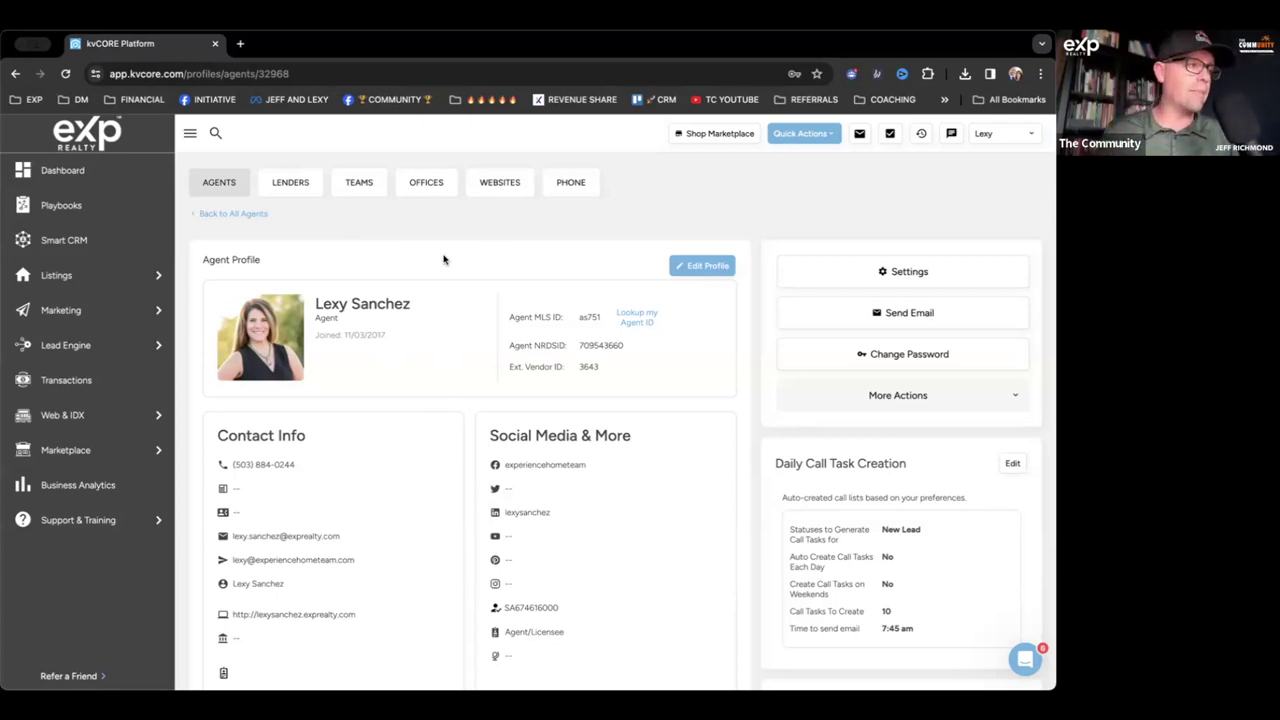
Step: Open the Playbooks page and examine the Gather Your Sphere and Work Your Sphere playbooks and the introduction
left_click(62, 205)
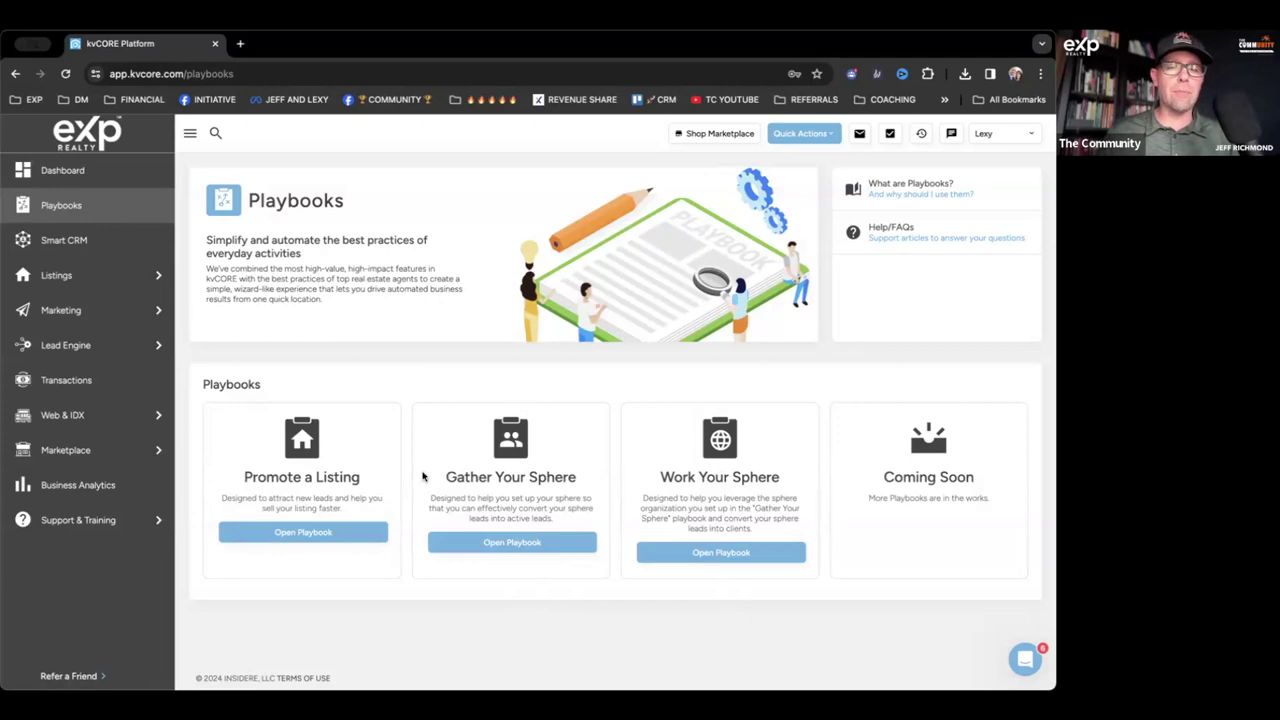
left_click_drag(428, 434, 813, 565)
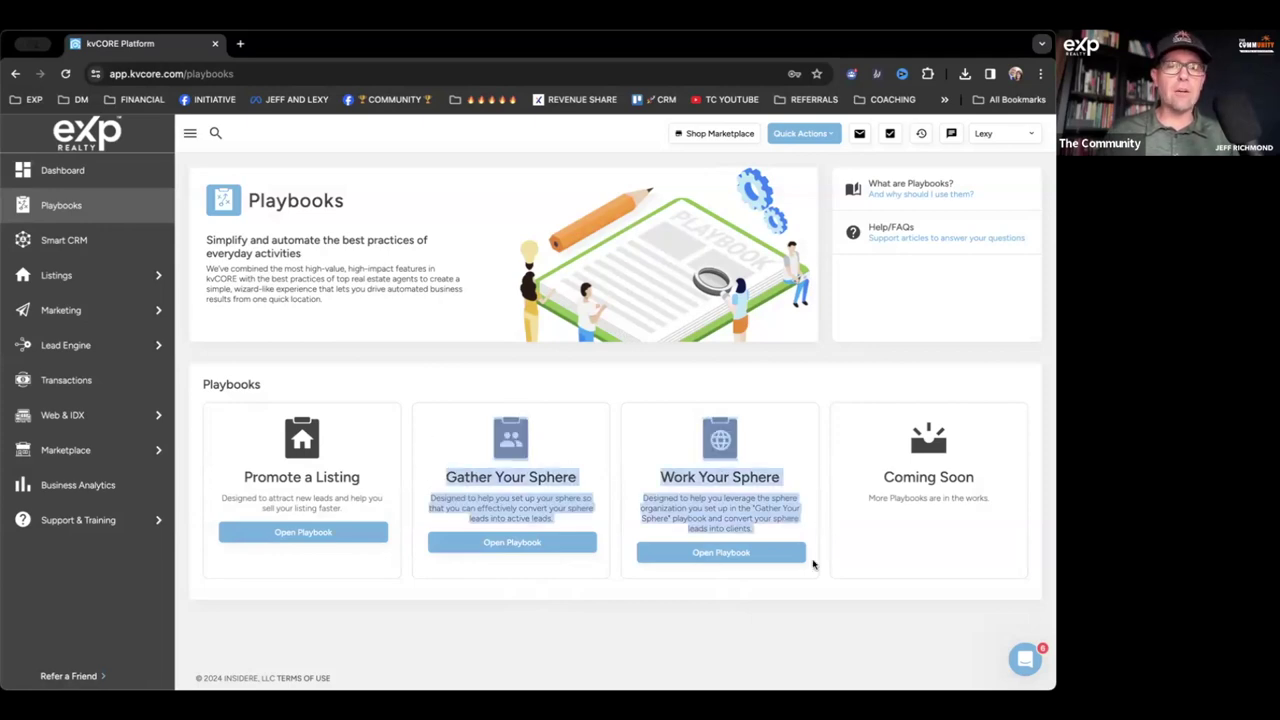
scroll(726, 521, "up", 5)
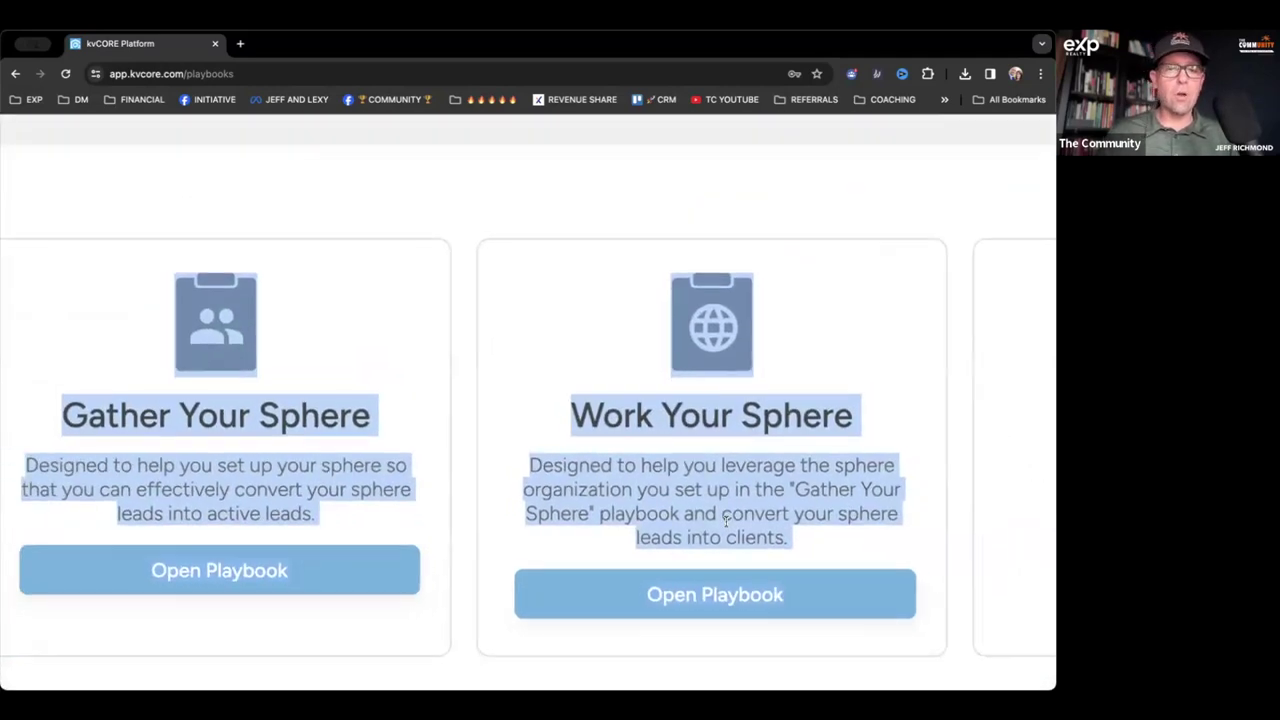
scroll(726, 519, "left", 2)
scroll(726, 521, "down", 5)
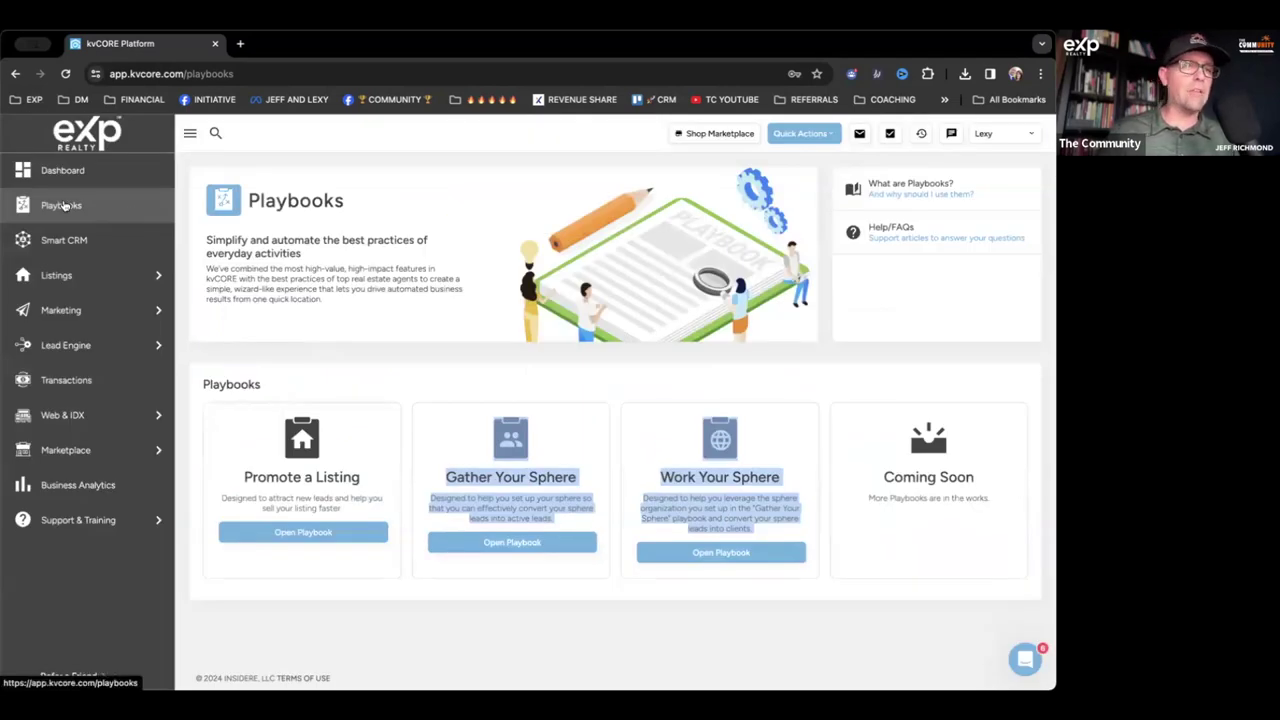
scroll(62, 205, "up", 5)
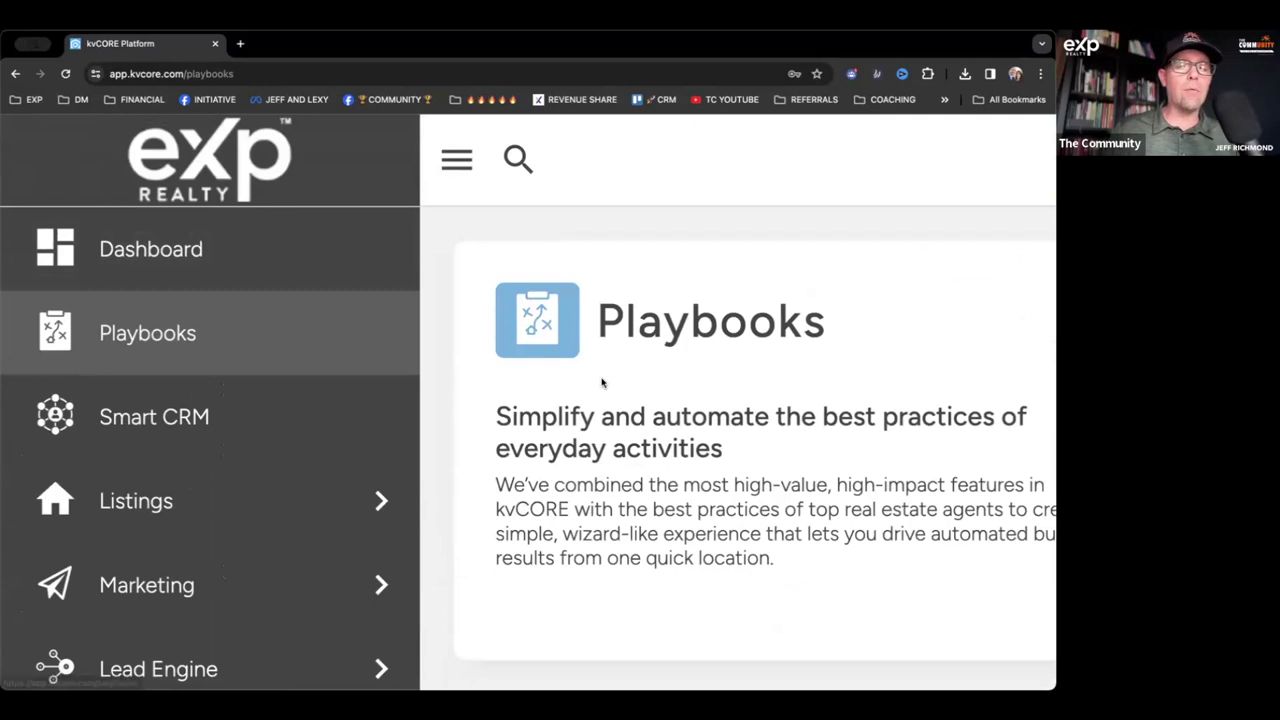
scroll(602, 382, "down", 5)
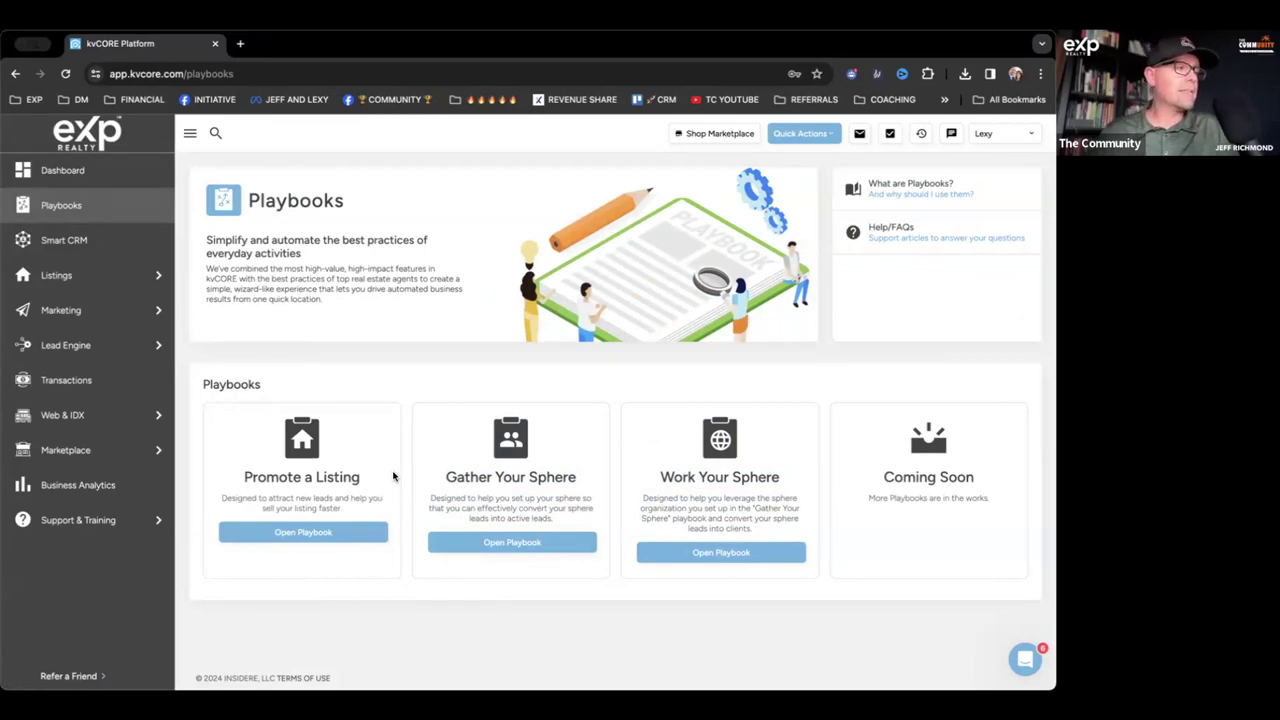
Step: Open the Smart CRM and look through the contact list with its status and activity columns
left_click(96, 244)
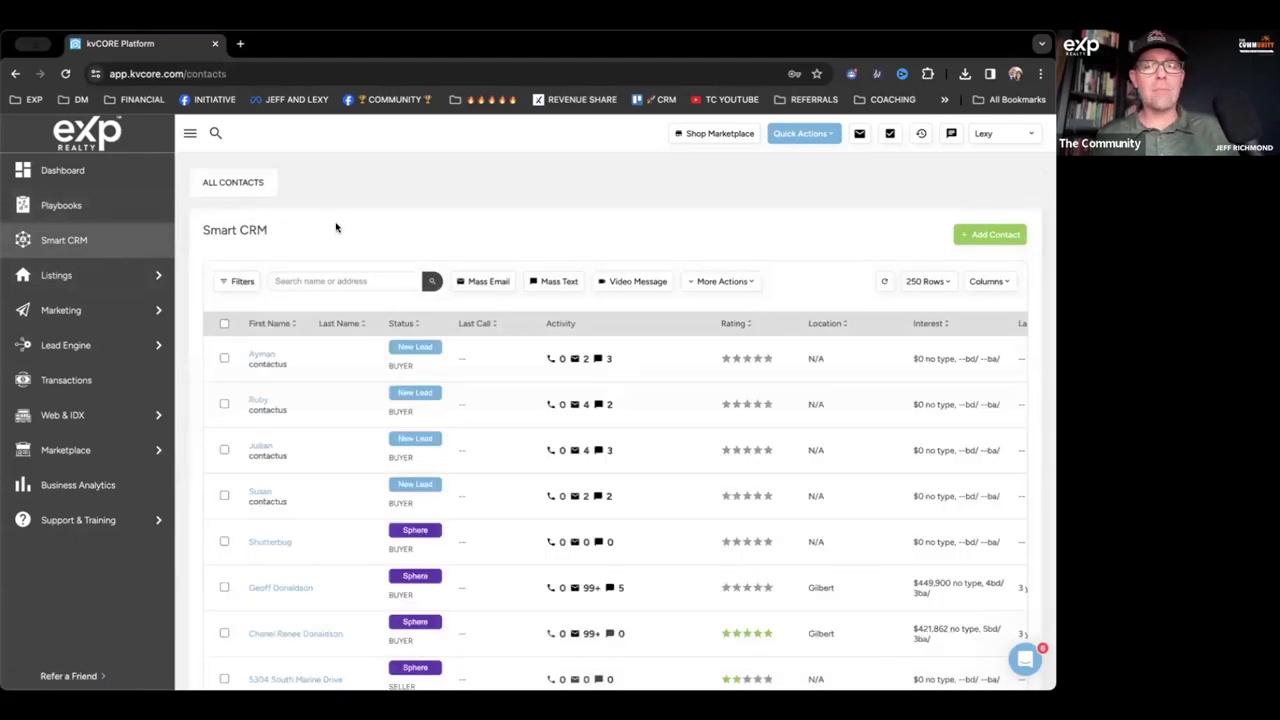
double_click(256, 228)
left_click_drag(256, 228, 224, 229)
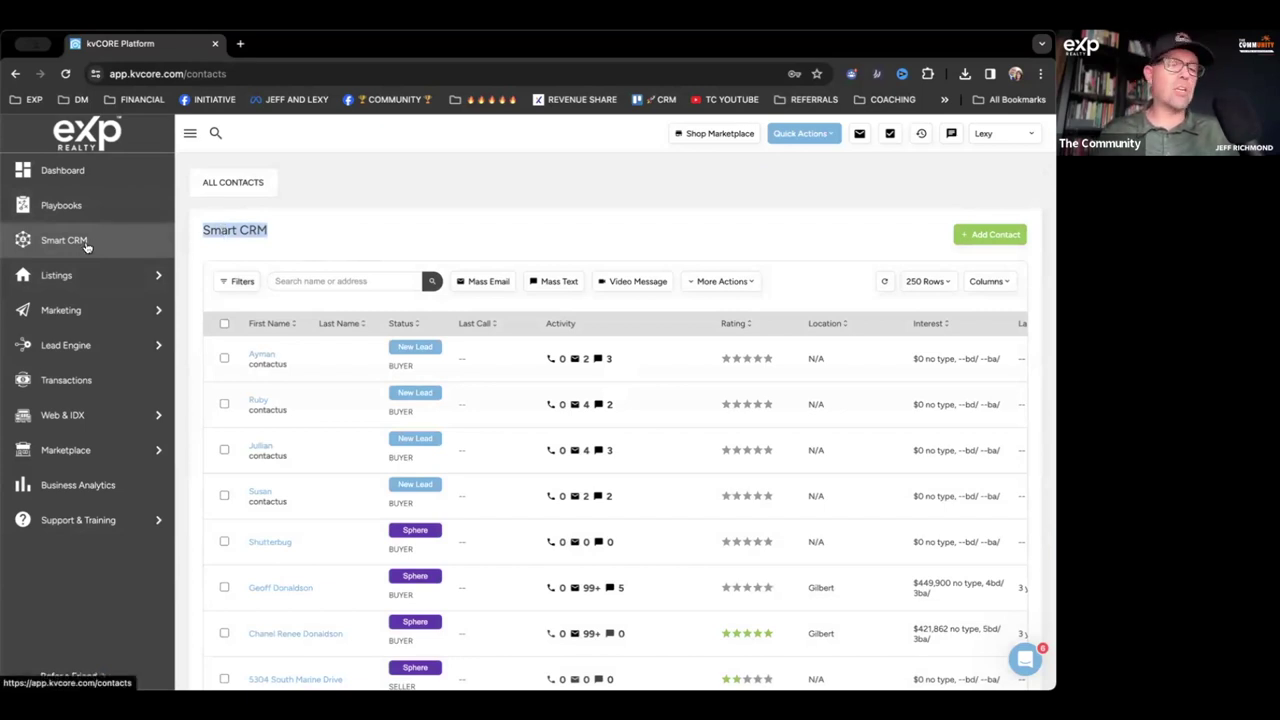
scroll(308, 391, "down", 10)
scroll(308, 391, "up", 10)
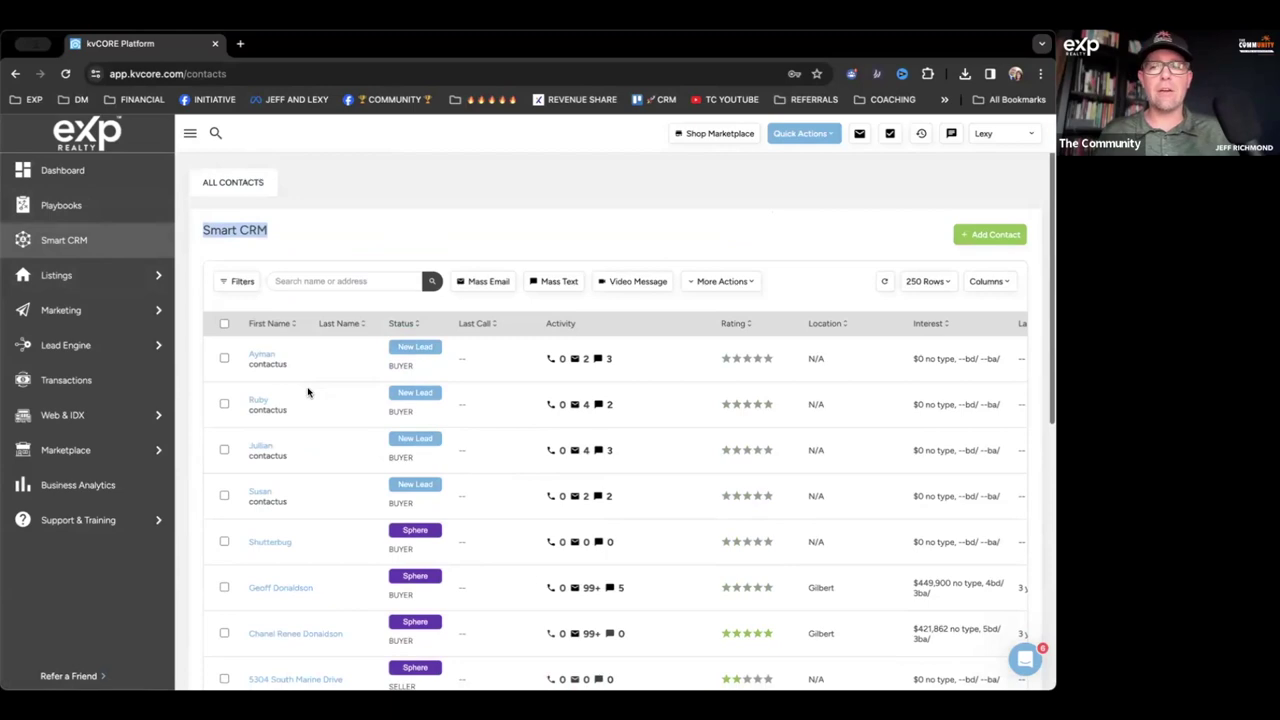
scroll(447, 481, "down", 10)
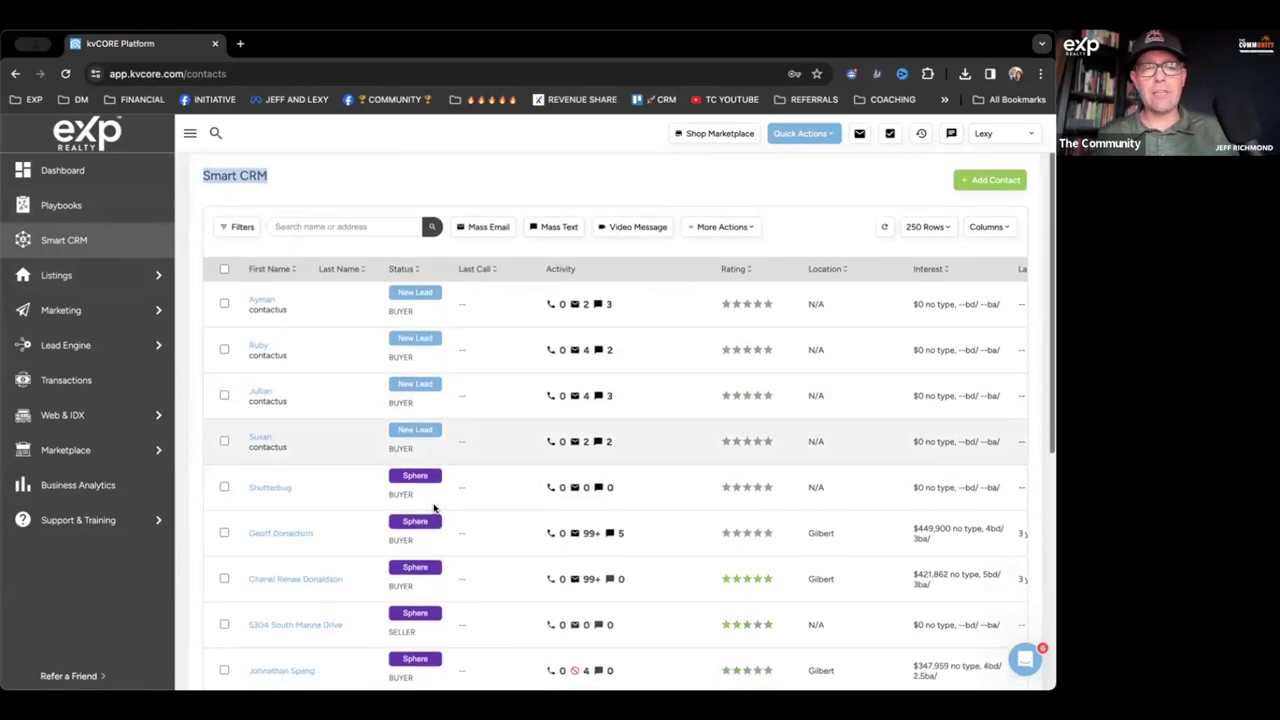
scroll(433, 509, "up", 10)
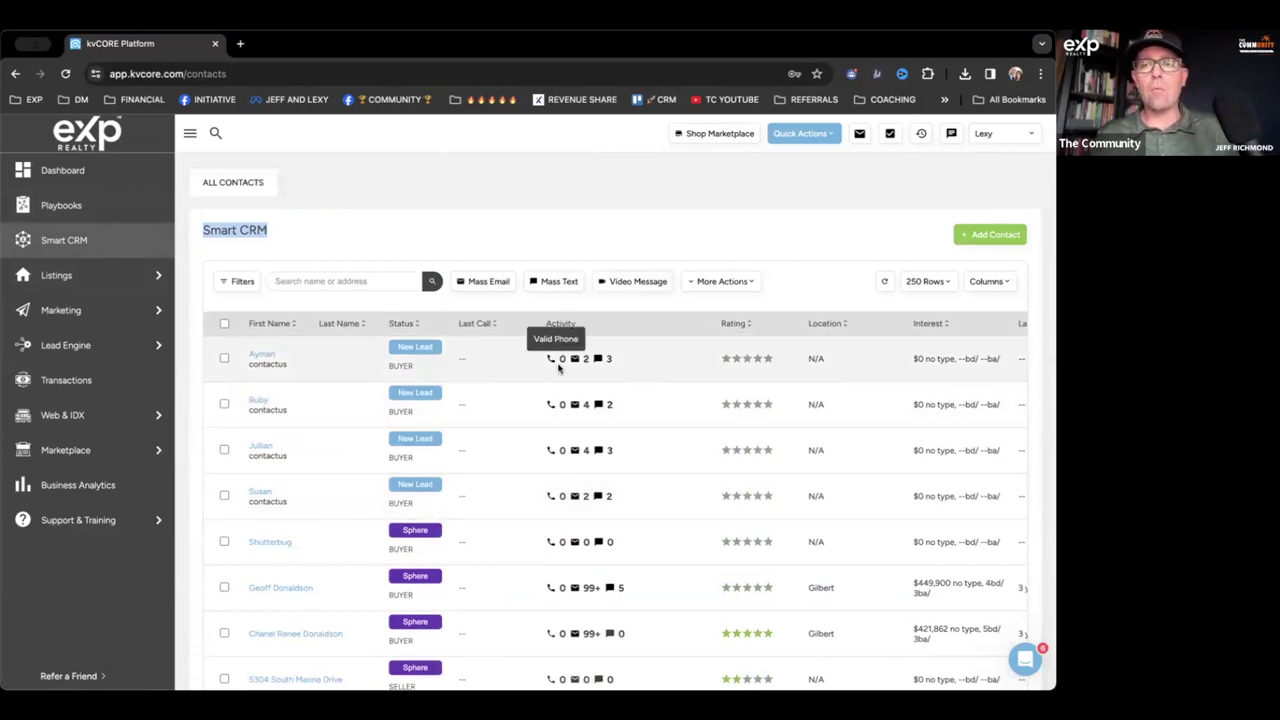
Step: Check the rows-per-page choices and the available column options for the Smart CRM contact list
left_click(930, 281)
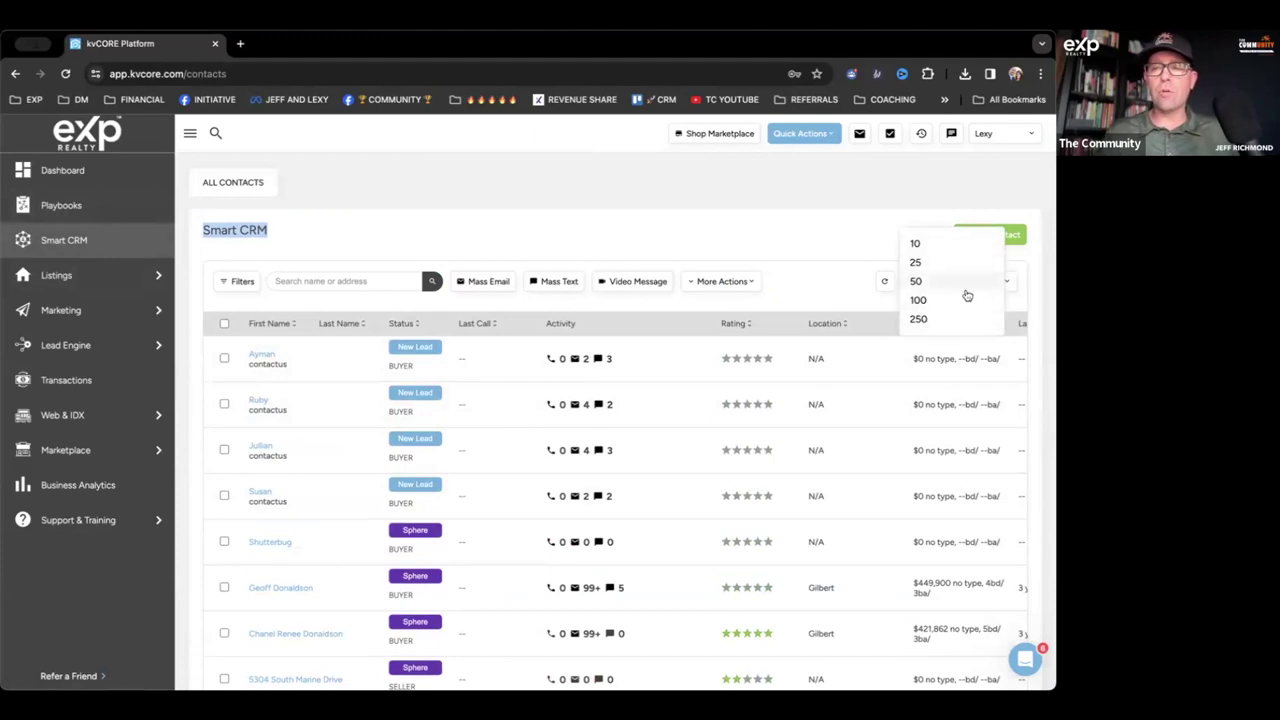
scroll(965, 290, "up", 5)
scroll(965, 290, "down", 5)
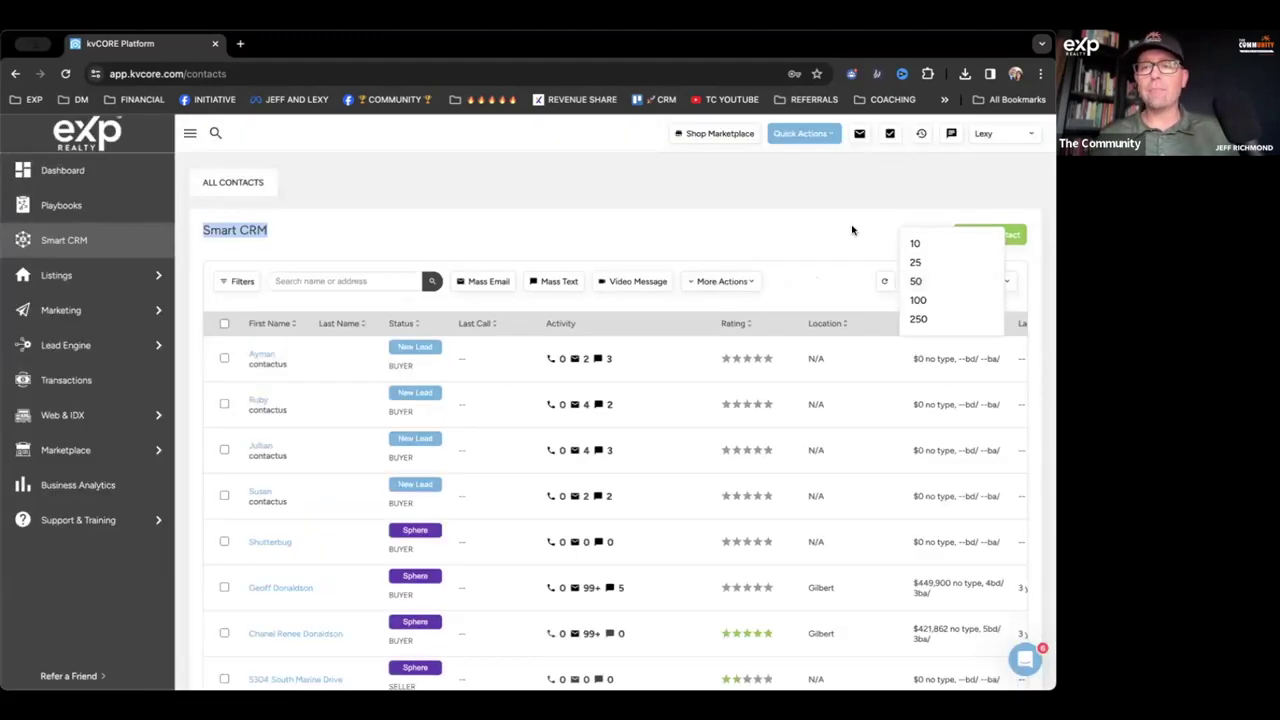
left_click(851, 229)
left_click(990, 282)
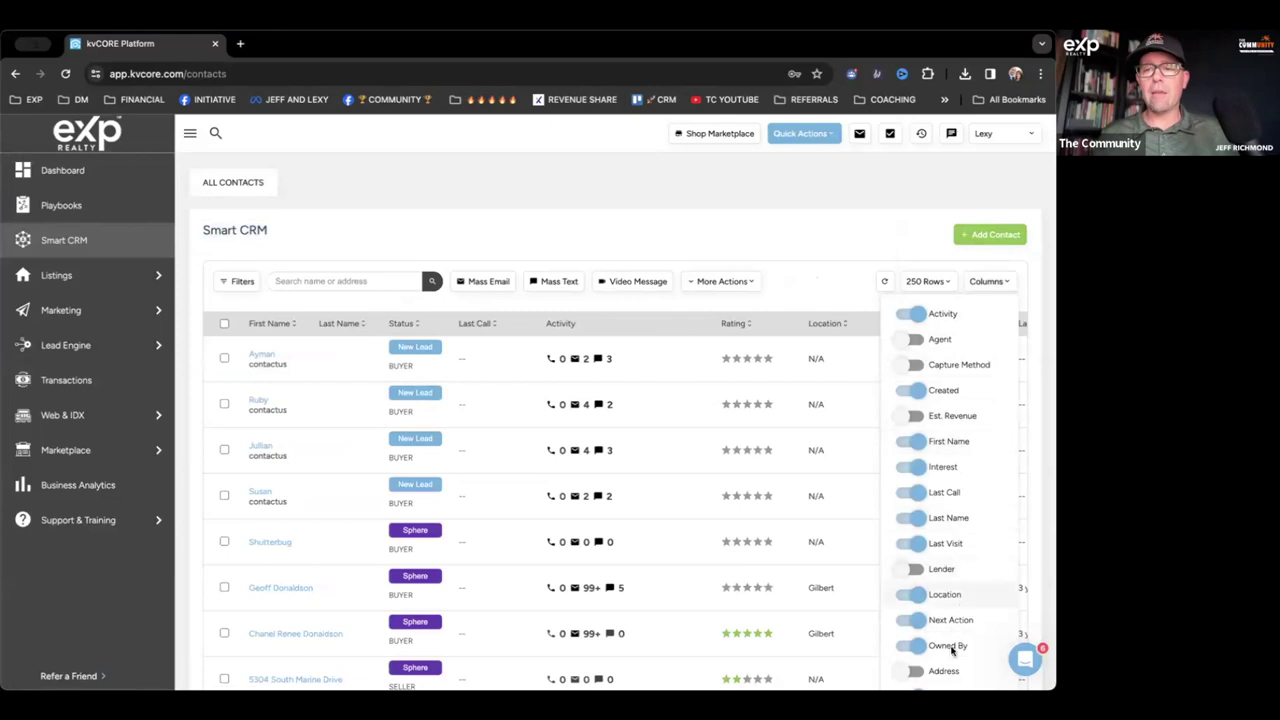
scroll(945, 620, "down", 3)
scroll(951, 651, "up", 3)
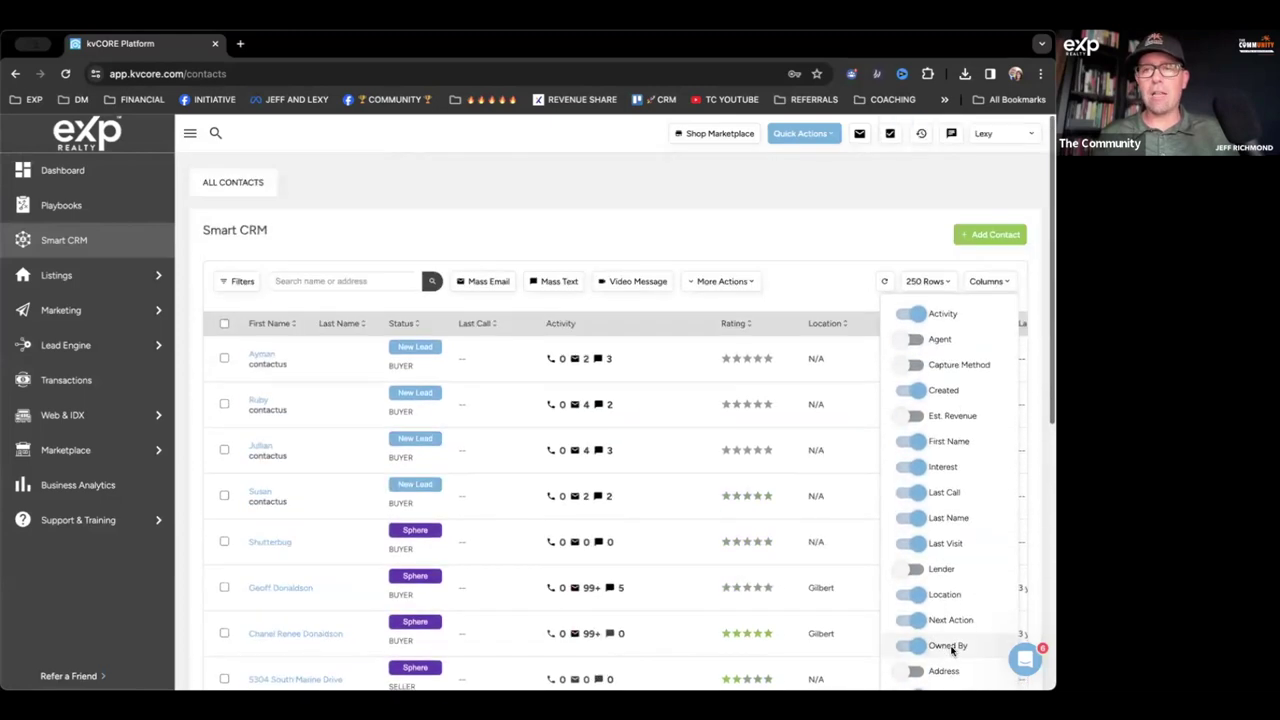
left_click(831, 237)
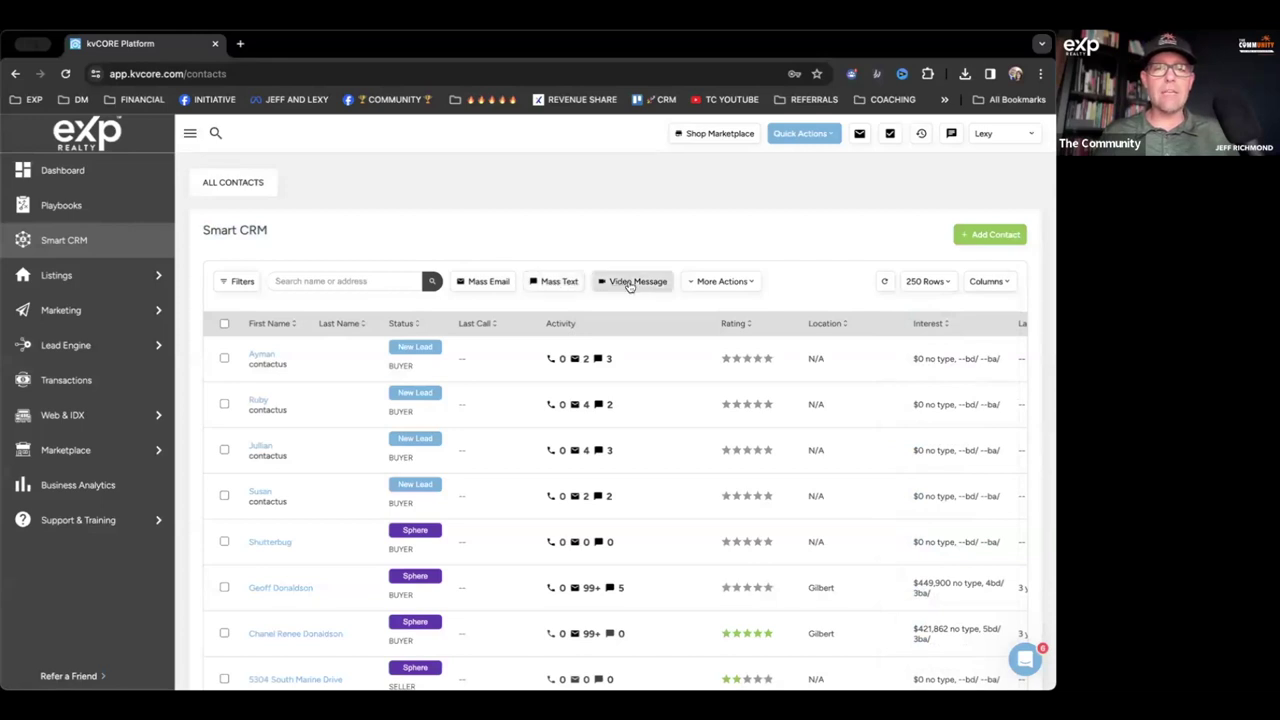
Step: Select all contacts in the Smart CRM list and clear the selection again
left_click(224, 323)
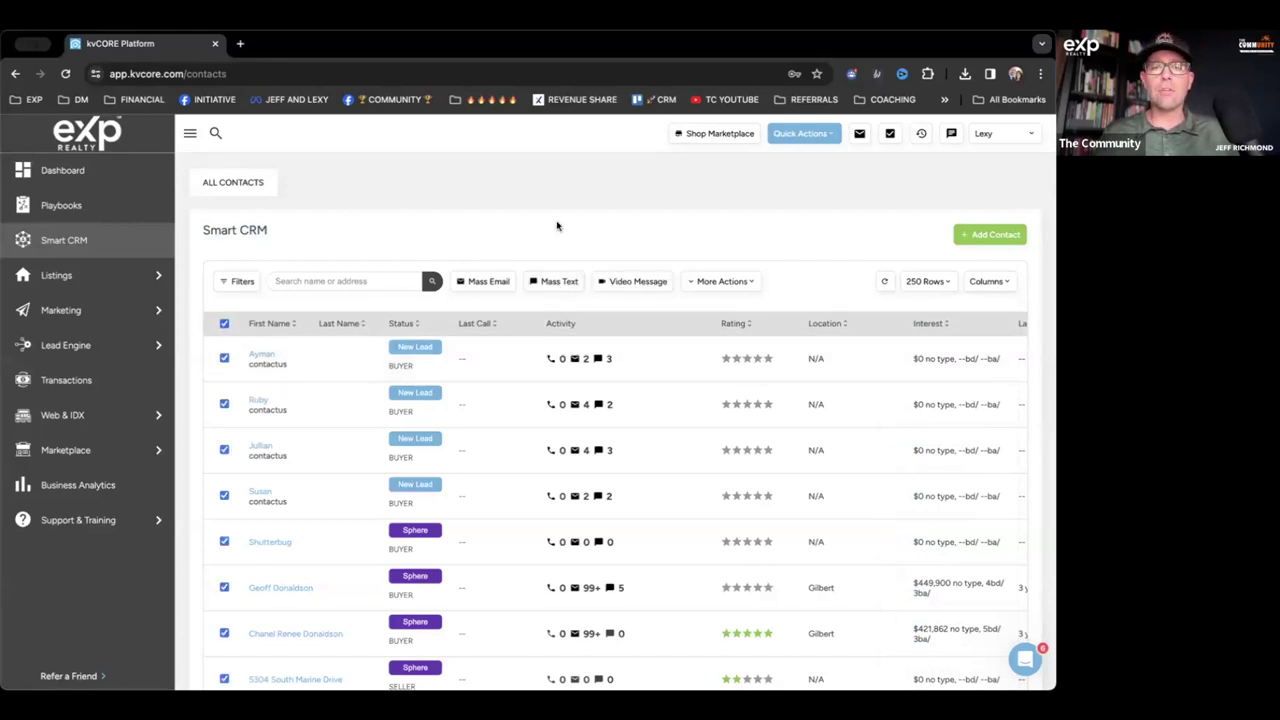
left_click(224, 323)
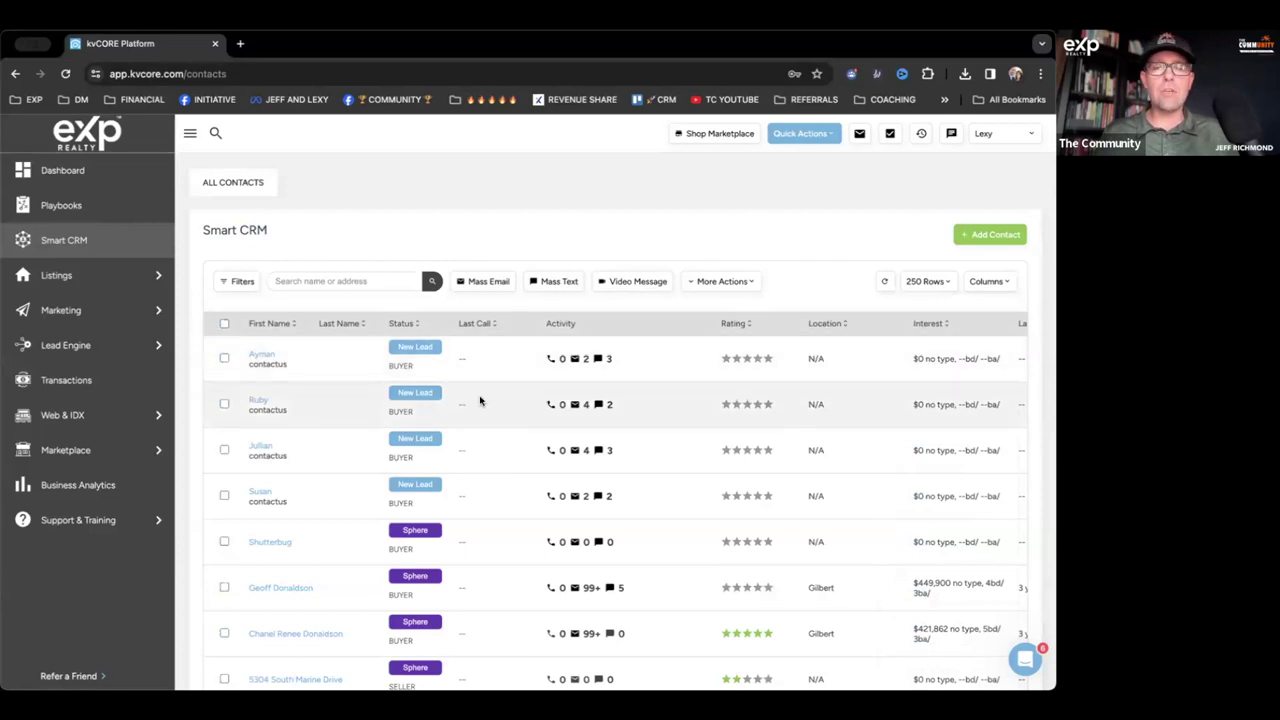
scroll(479, 400, "down", 1)
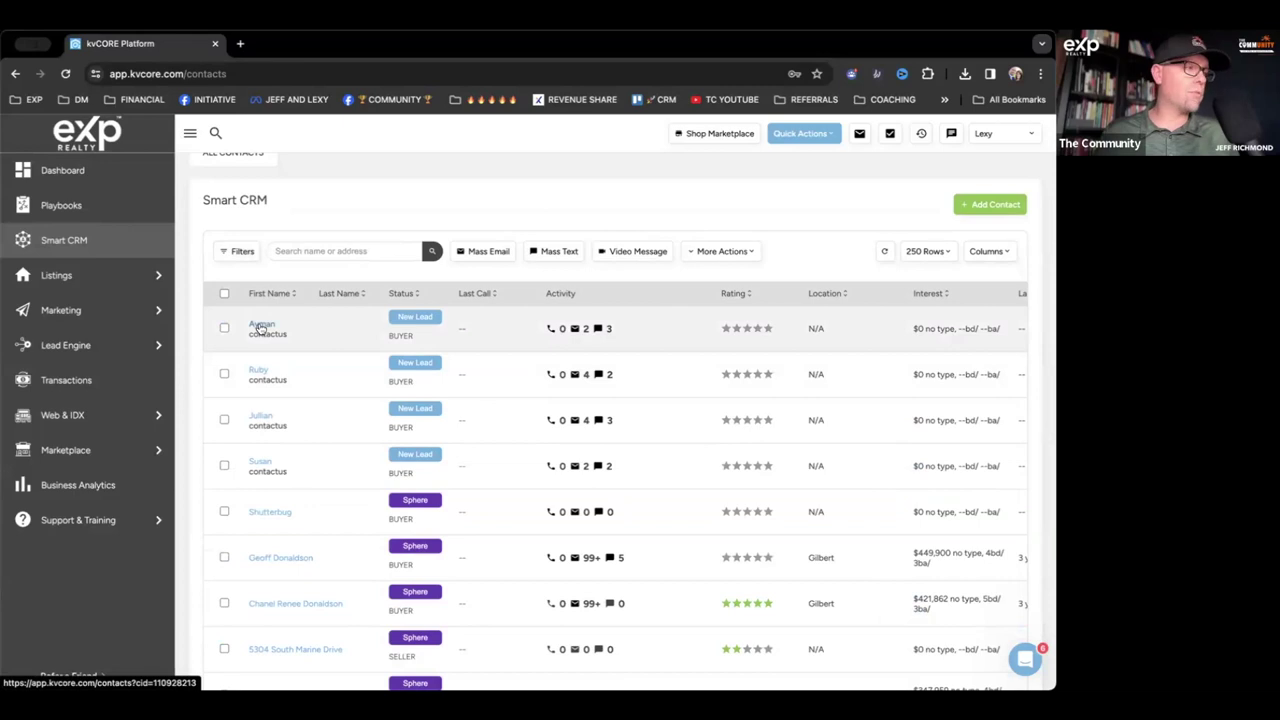
scroll(280, 300, "up", 1)
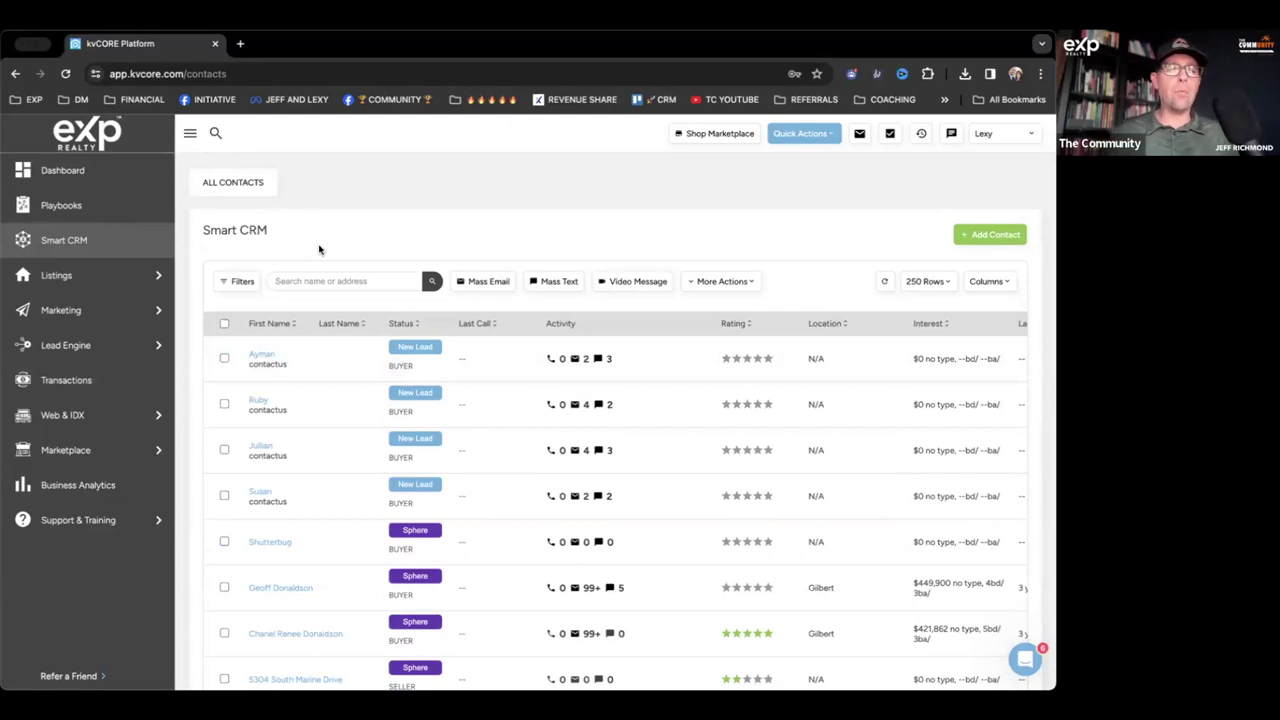
Step: Open the property listings and browse through the MLS listings table
mouse_move(97, 273)
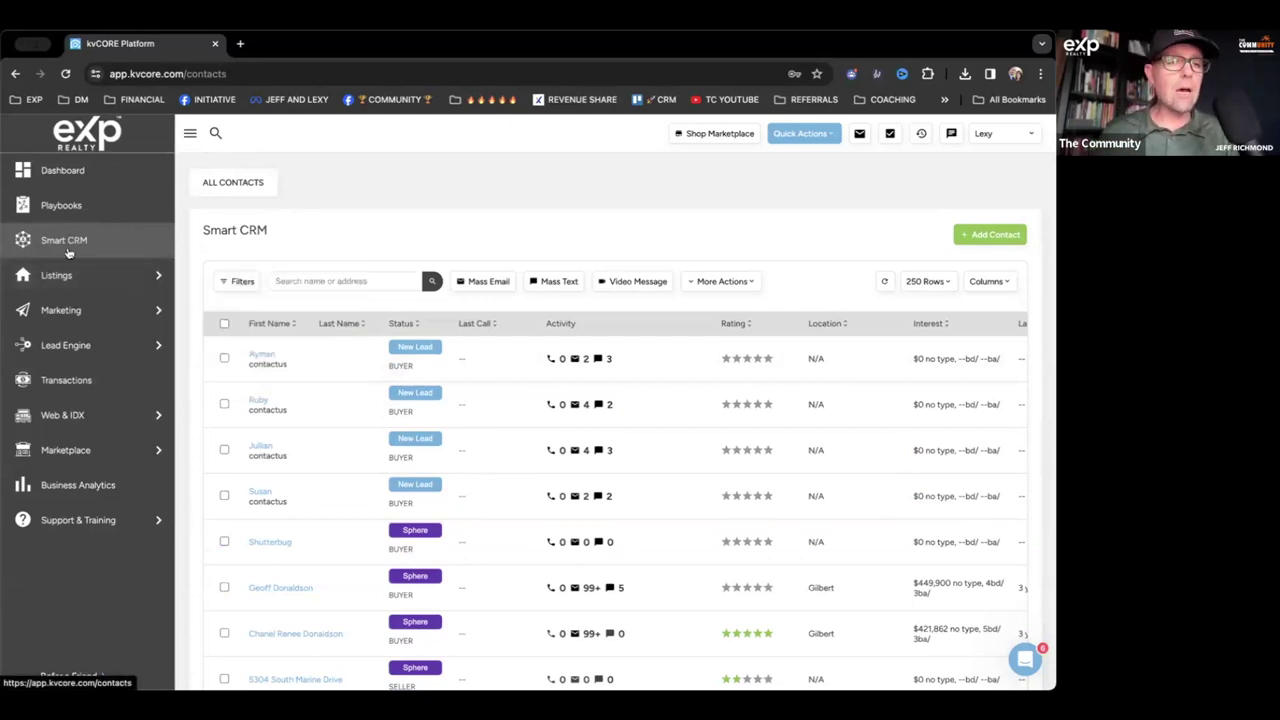
left_click(58, 275)
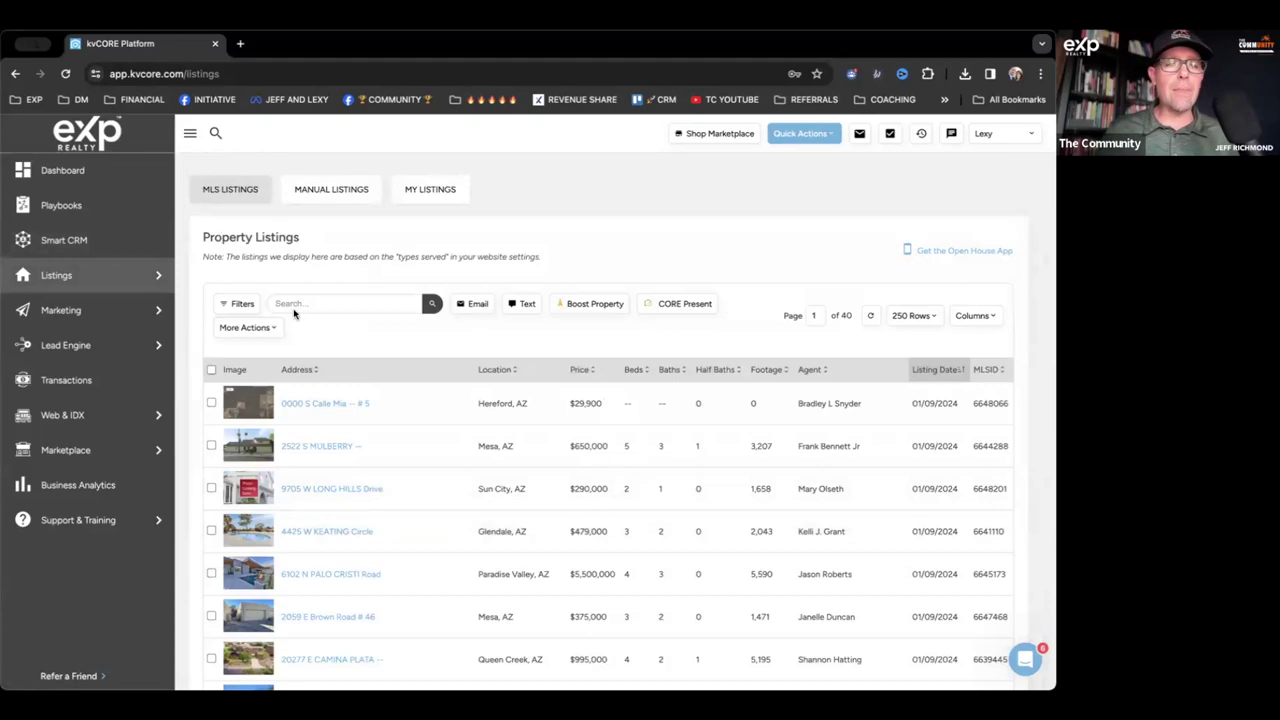
scroll(298, 318, "down", 4)
scroll(305, 343, "down", 20)
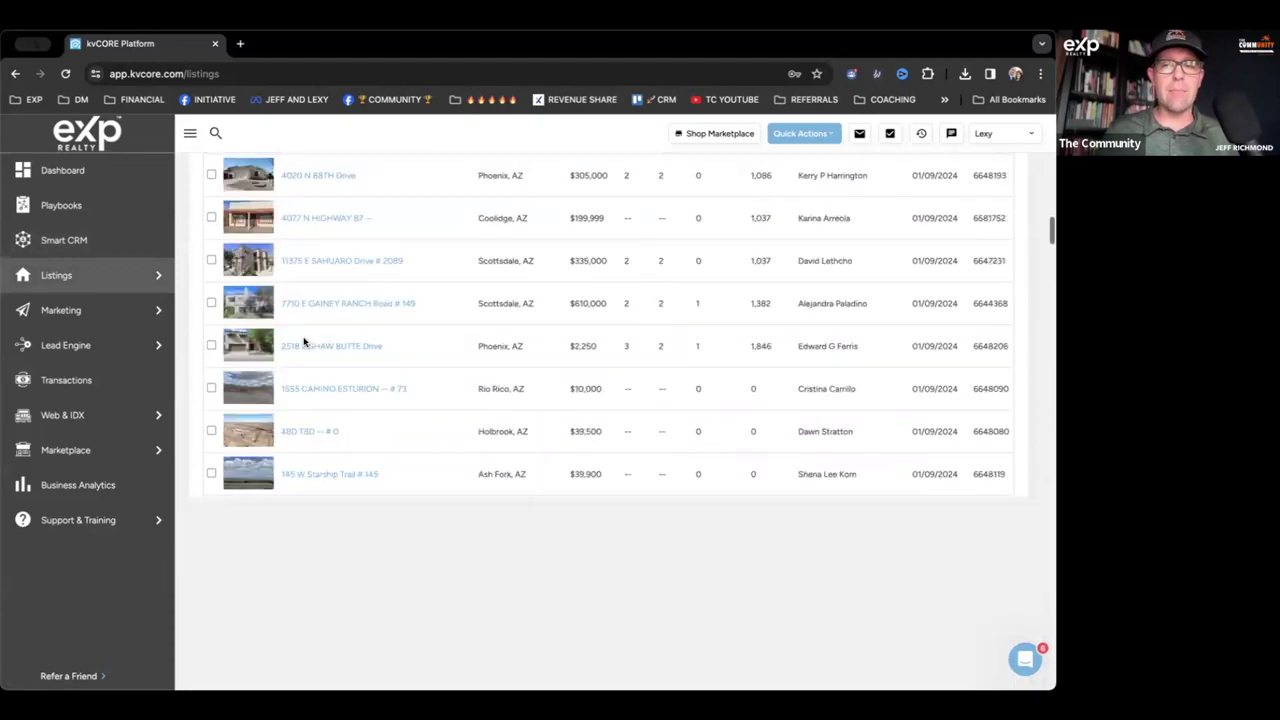
scroll(310, 369, "down", 20)
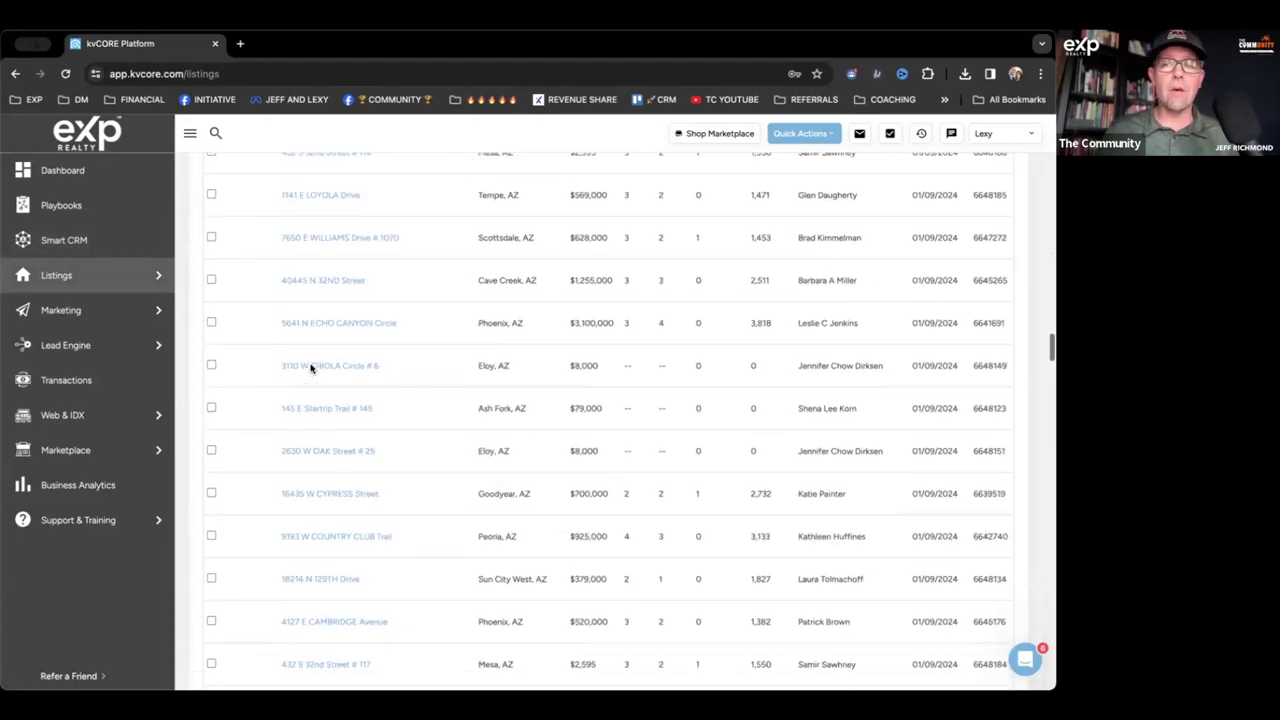
Step: Skim the rest of the MLS listings table, check the agent's own listings, and return to the MLS listings
scroll(310, 365, "down", 15)
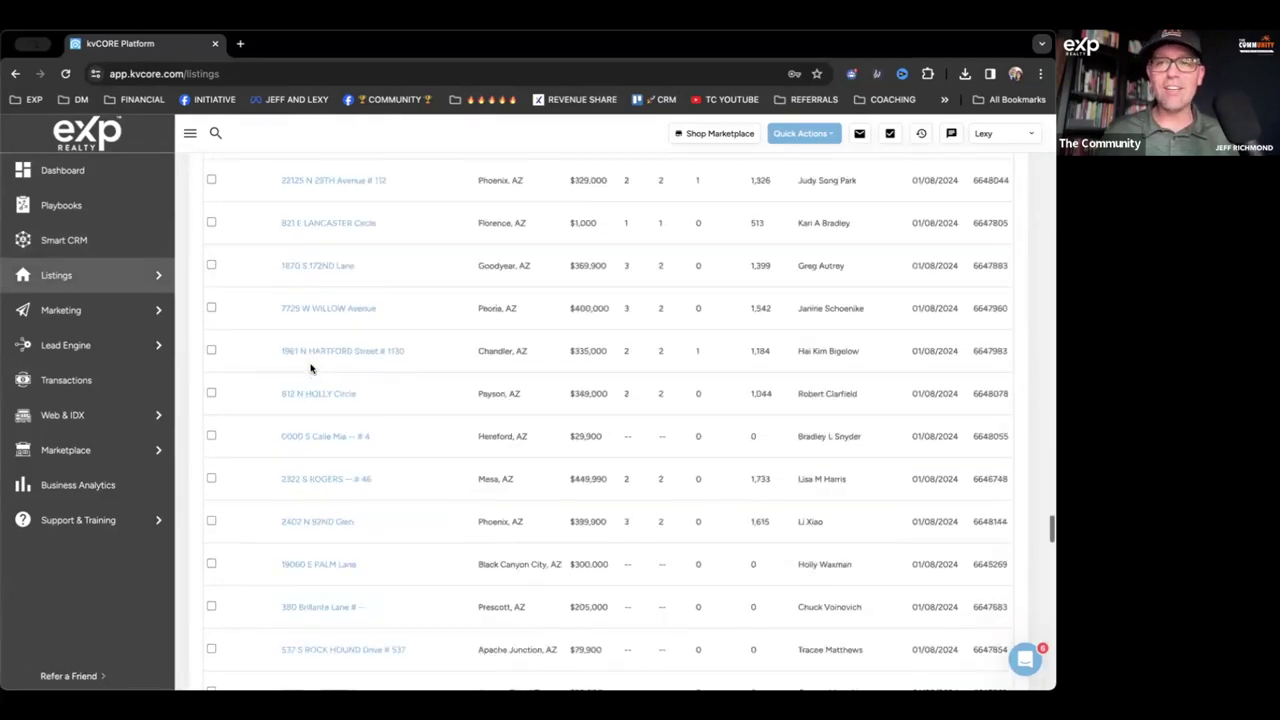
scroll(310, 360, "down", 15)
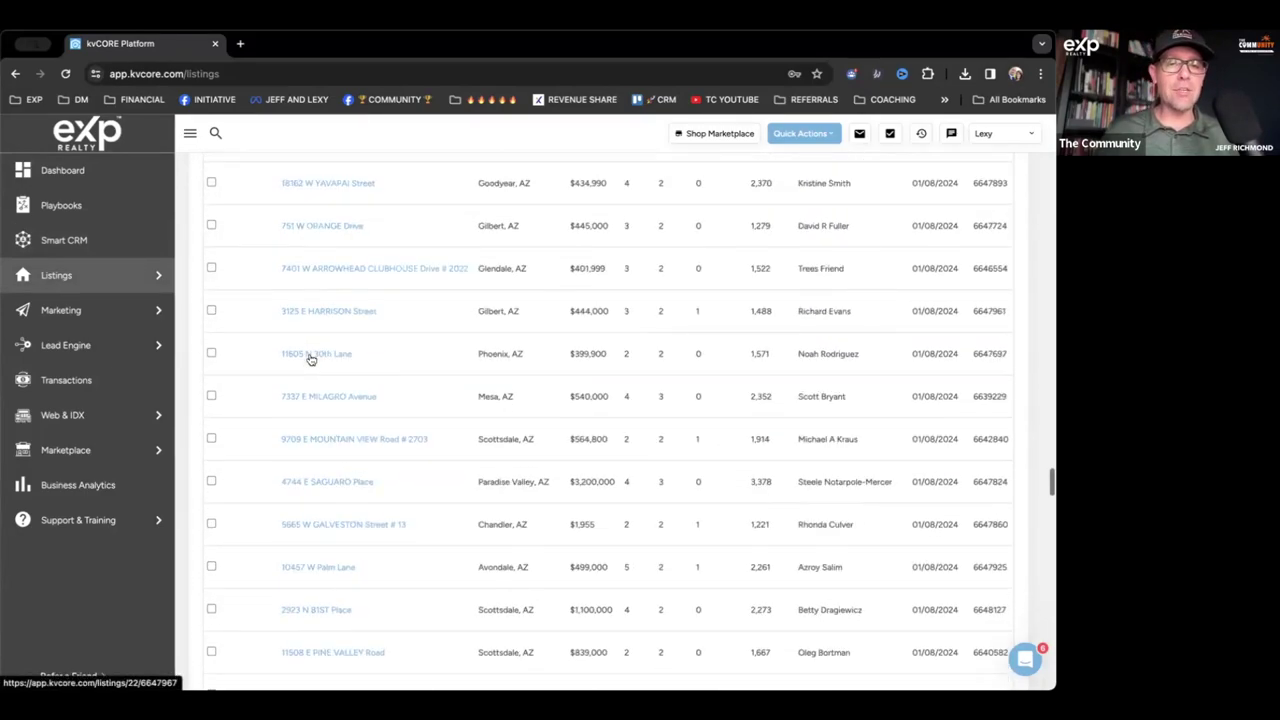
scroll(310, 358, "up", 20)
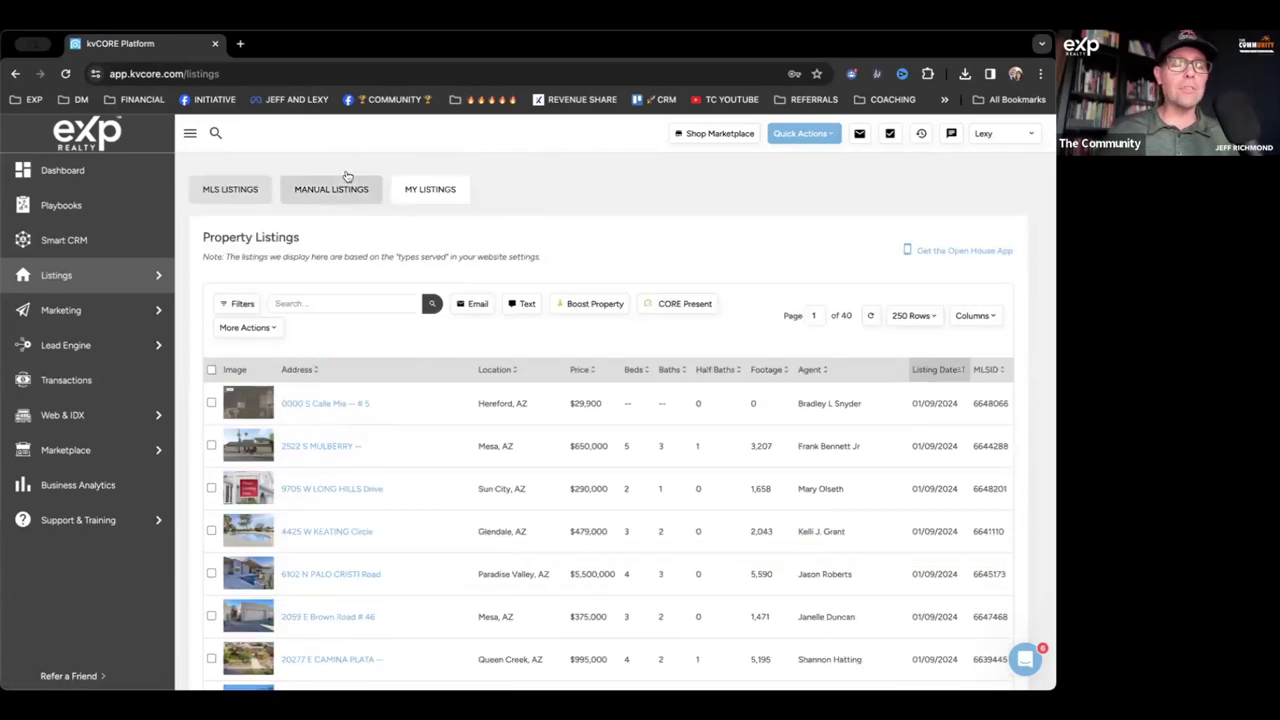
left_click(445, 193)
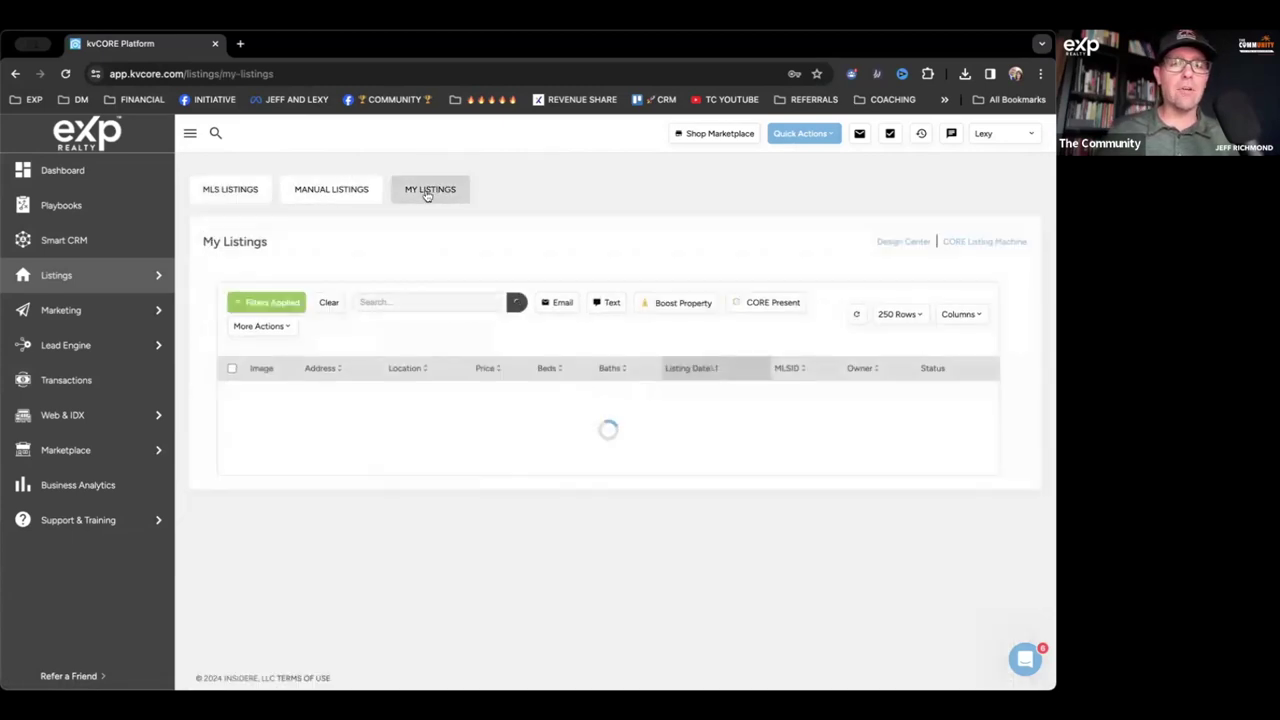
left_click(231, 192)
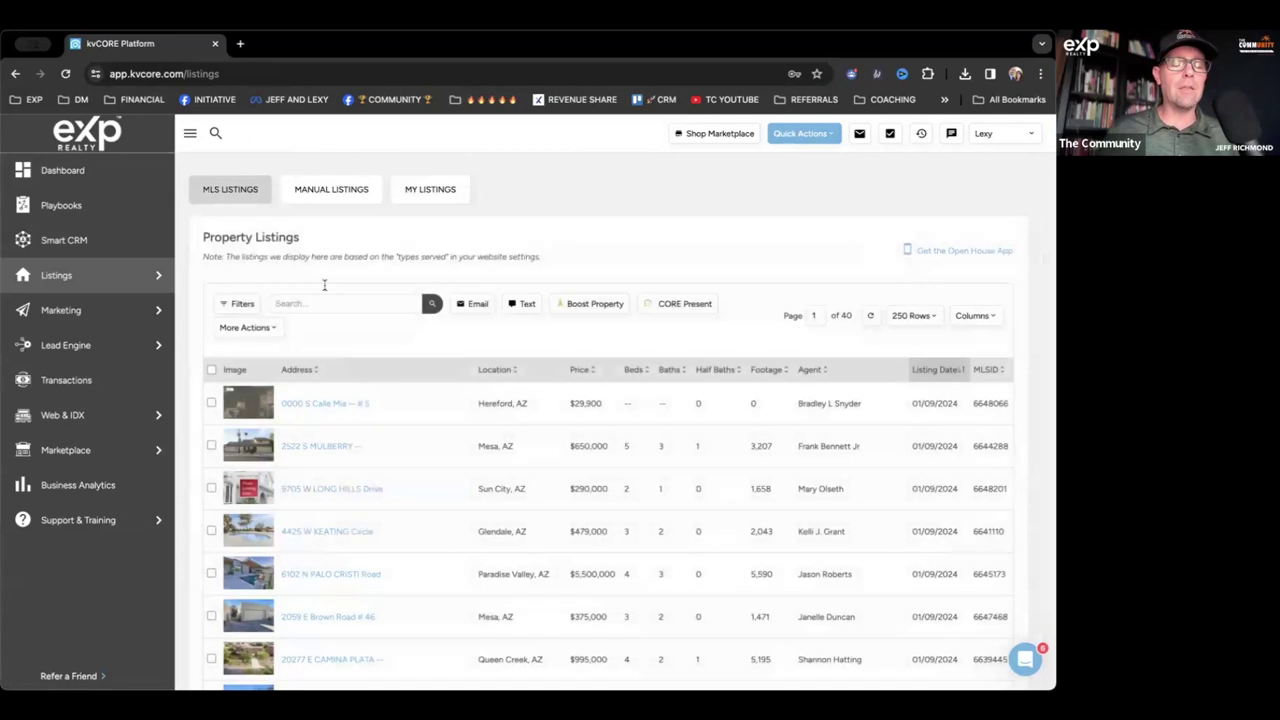
Step: Look over the Listings and Marketing submenu choices and open the Marketing overview
mouse_move(67, 314)
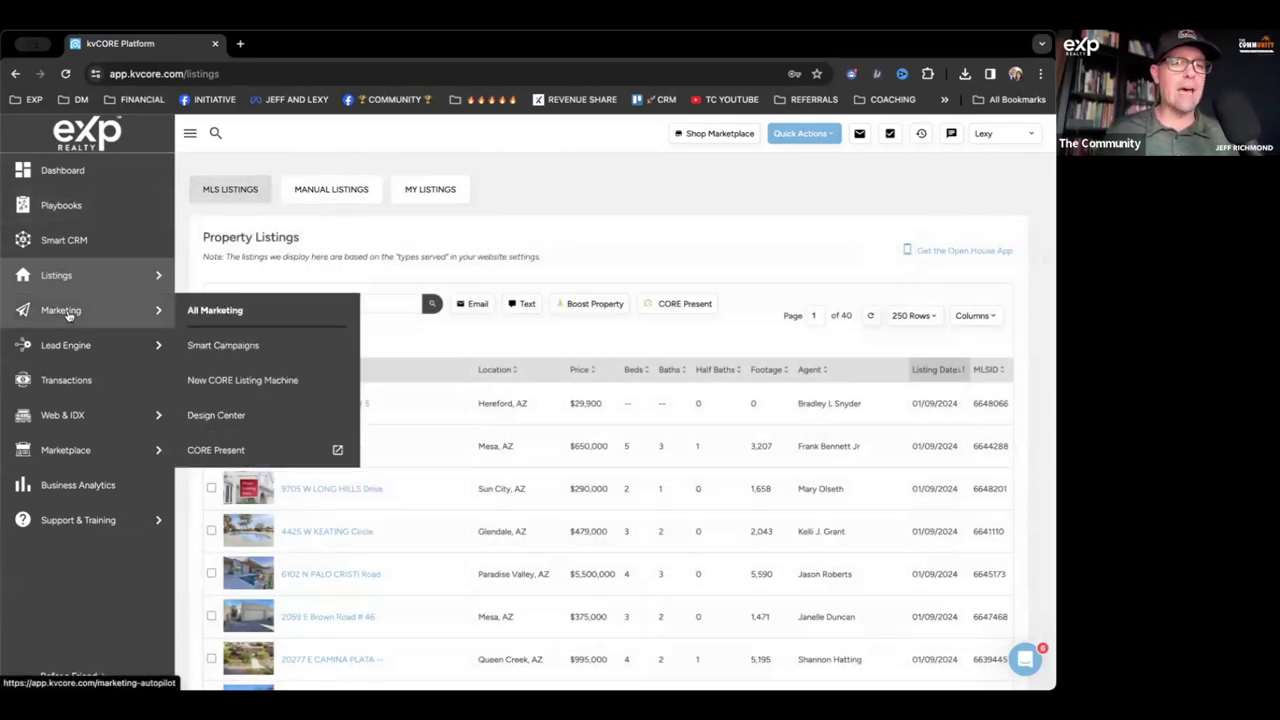
mouse_move(95, 273)
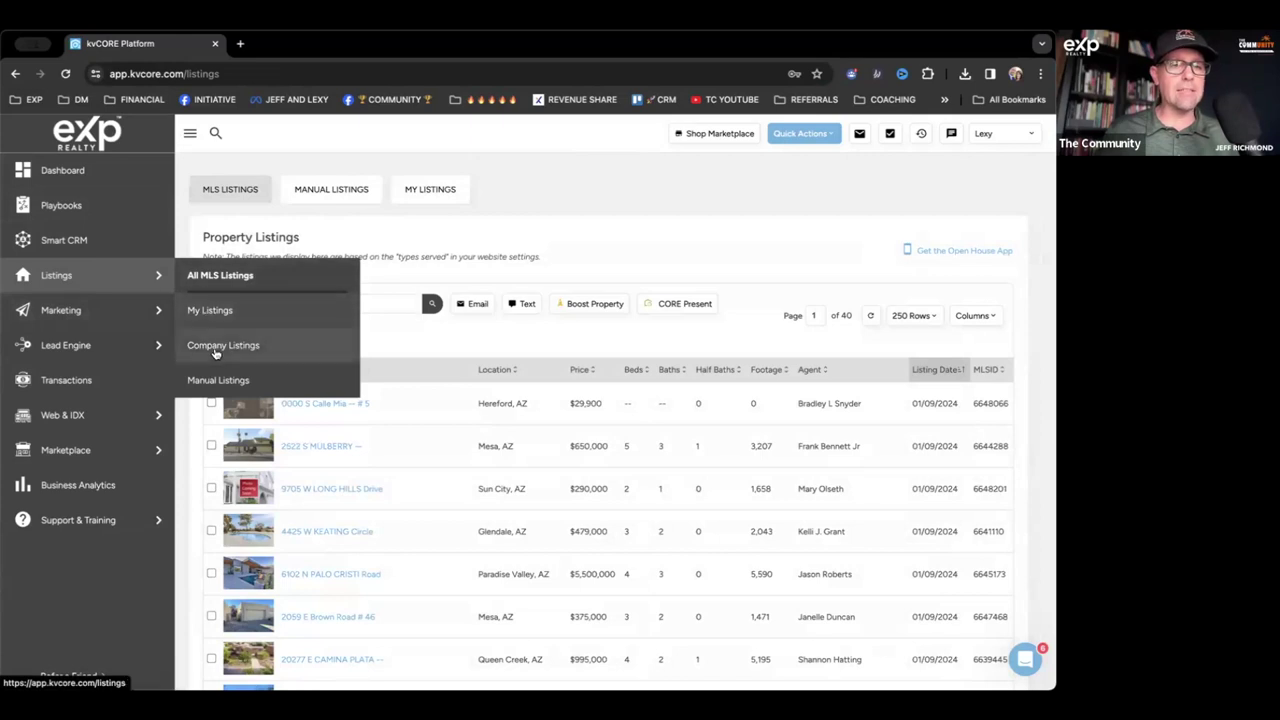
mouse_move(107, 313)
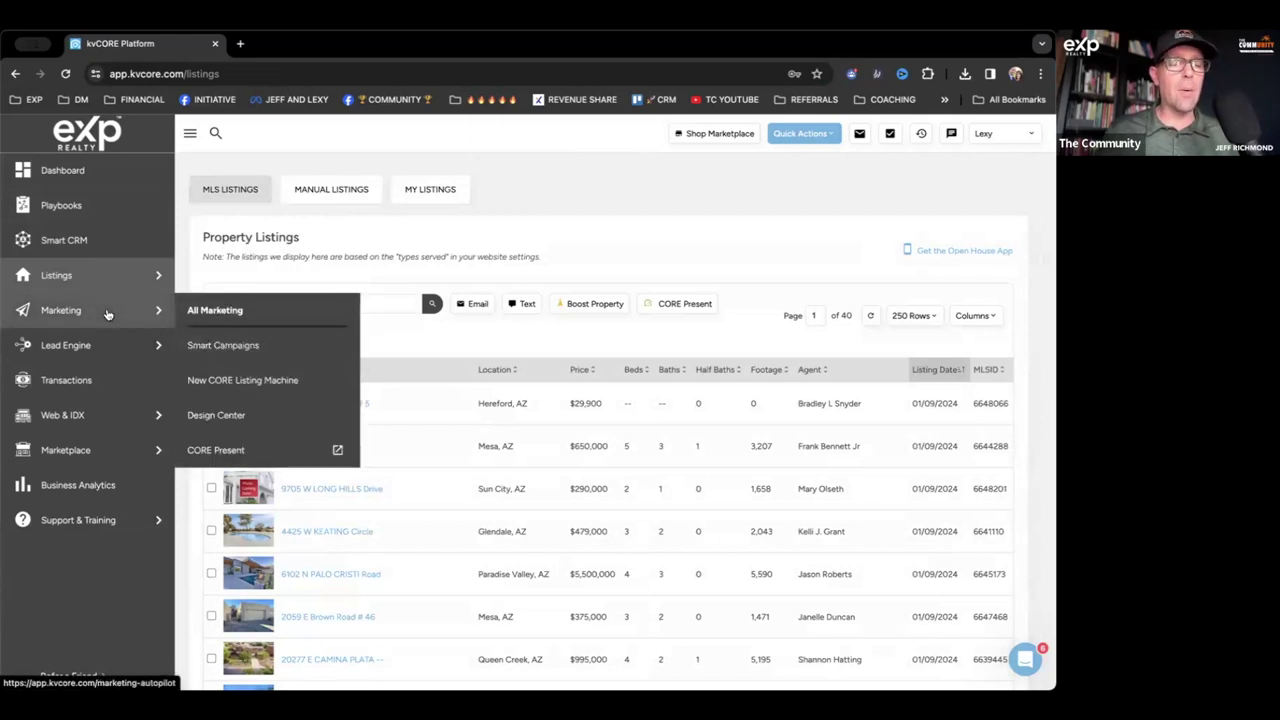
left_click(107, 313)
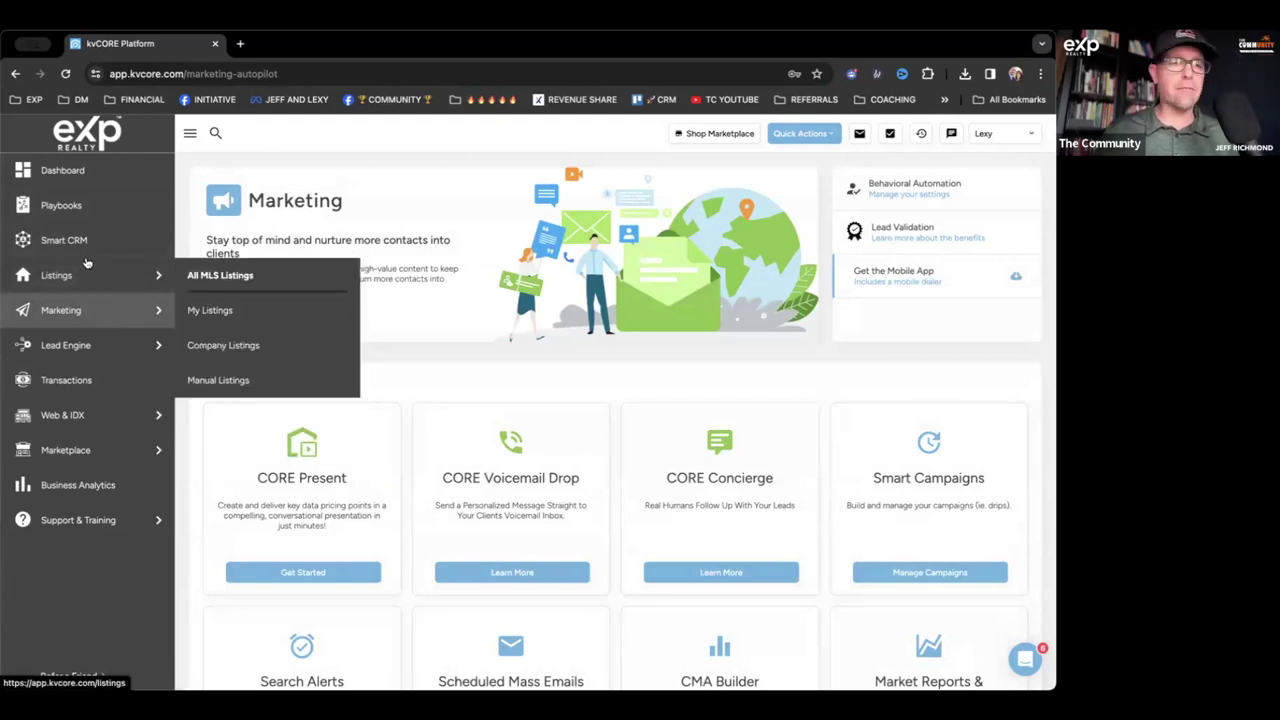
Step: Return to the property listings and skim the MLS table sorted by listing date
left_click(88, 276)
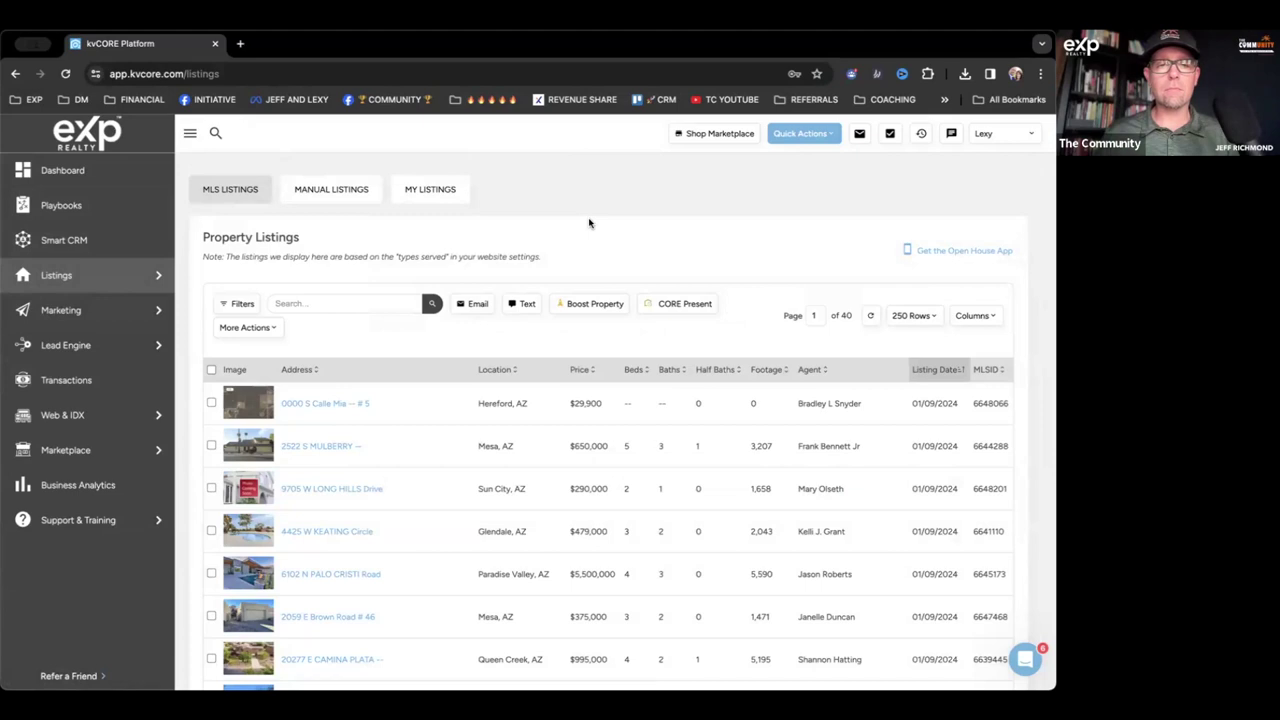
scroll(655, 520, "down", 1)
scroll(657, 521, "down", 2)
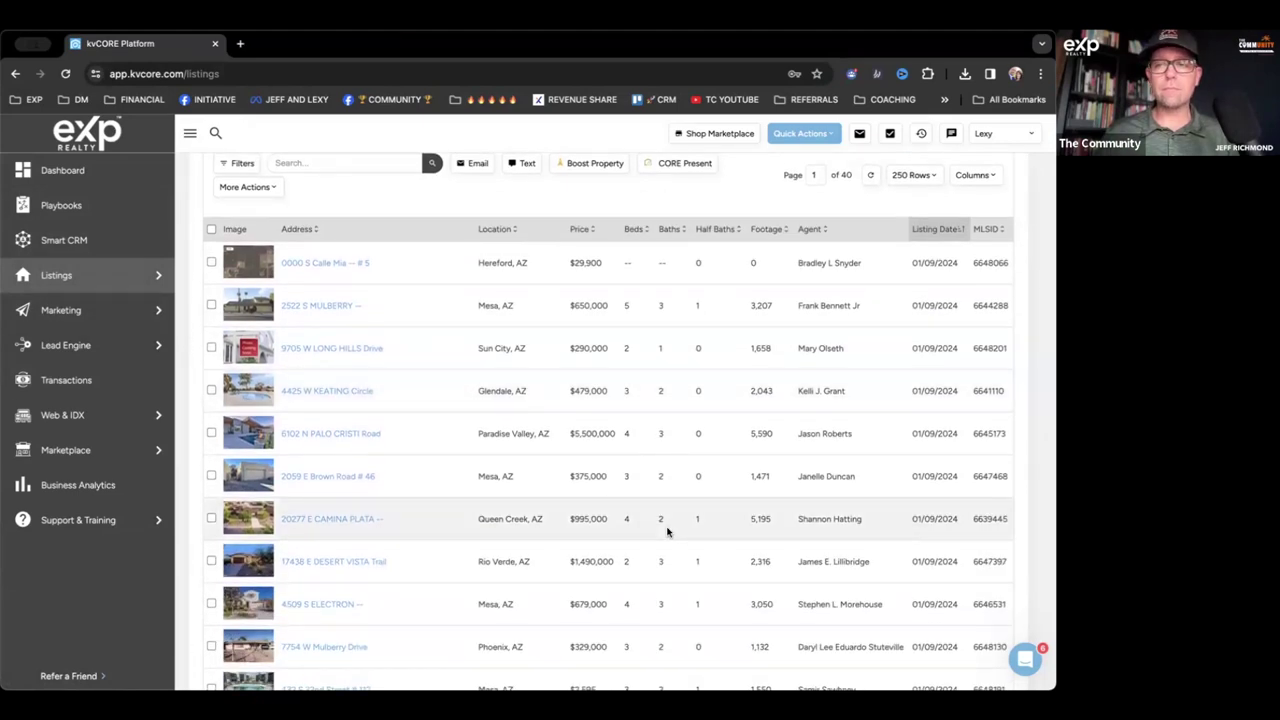
scroll(777, 437, "down", 10)
scroll(777, 440, "up", 15)
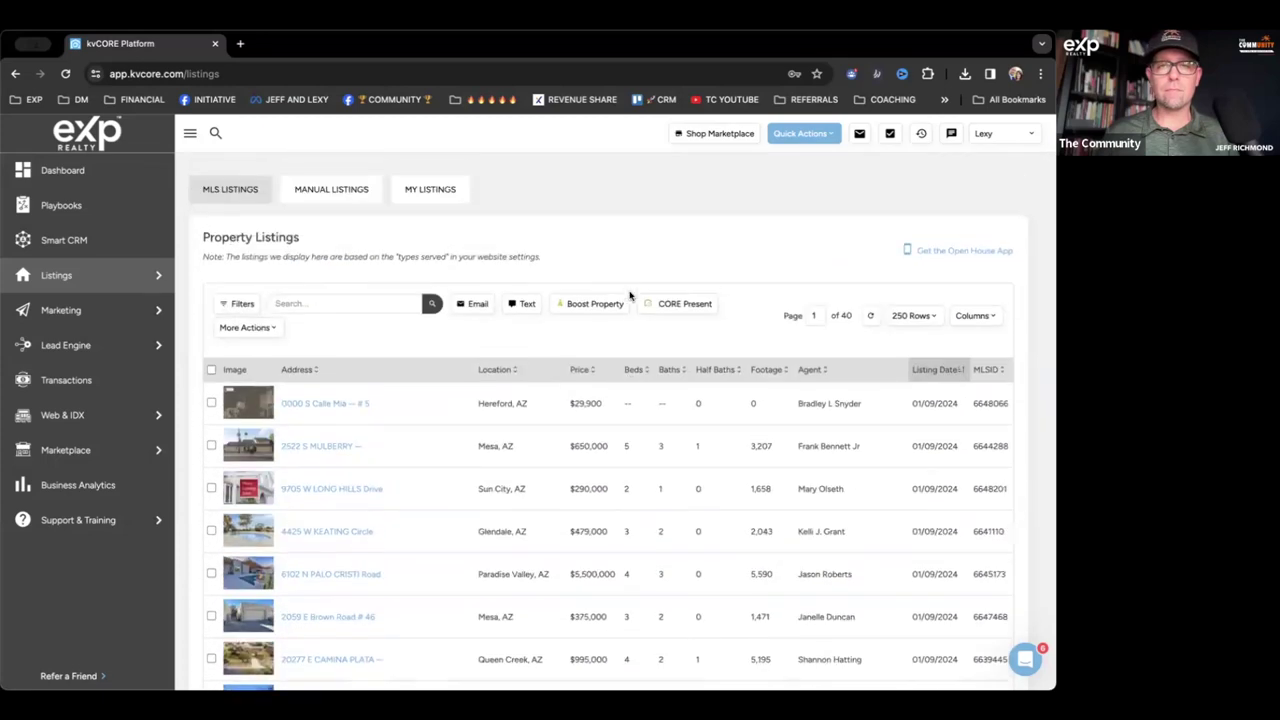
Step: Sort the MLS listings by price from highest to lowest and browse the most expensive properties
left_click(584, 369)
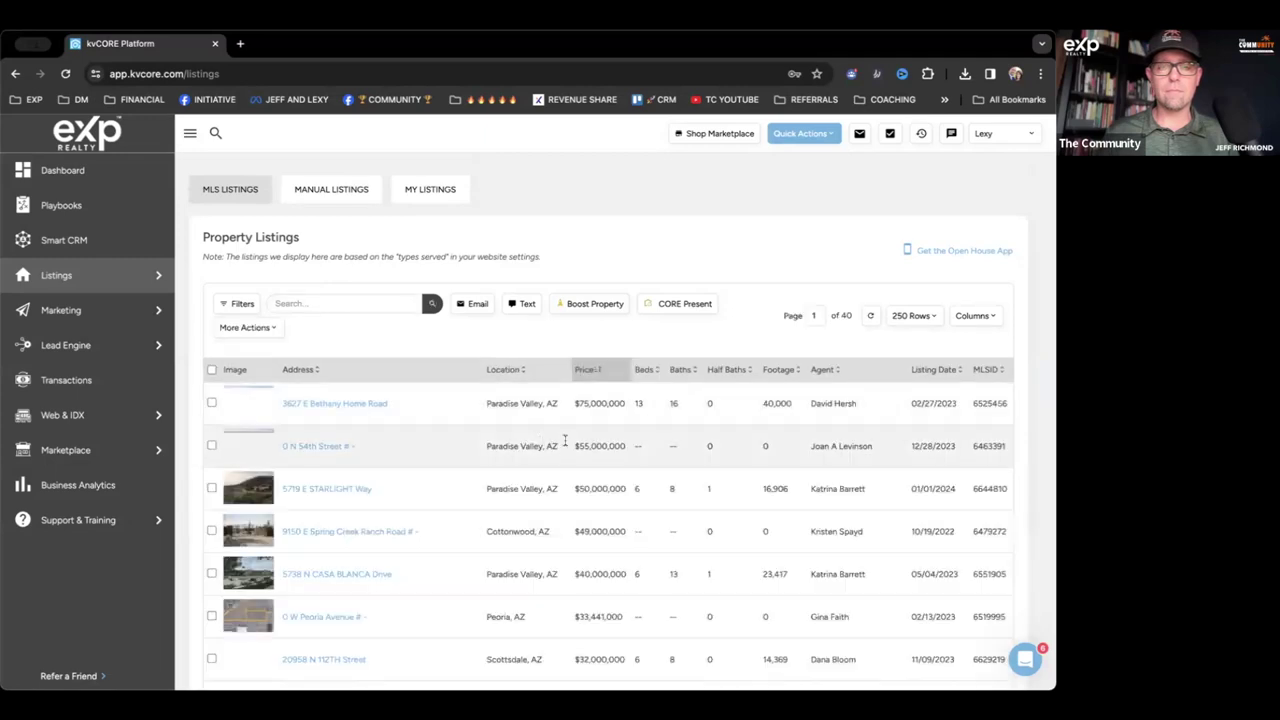
scroll(588, 463, "down", 12)
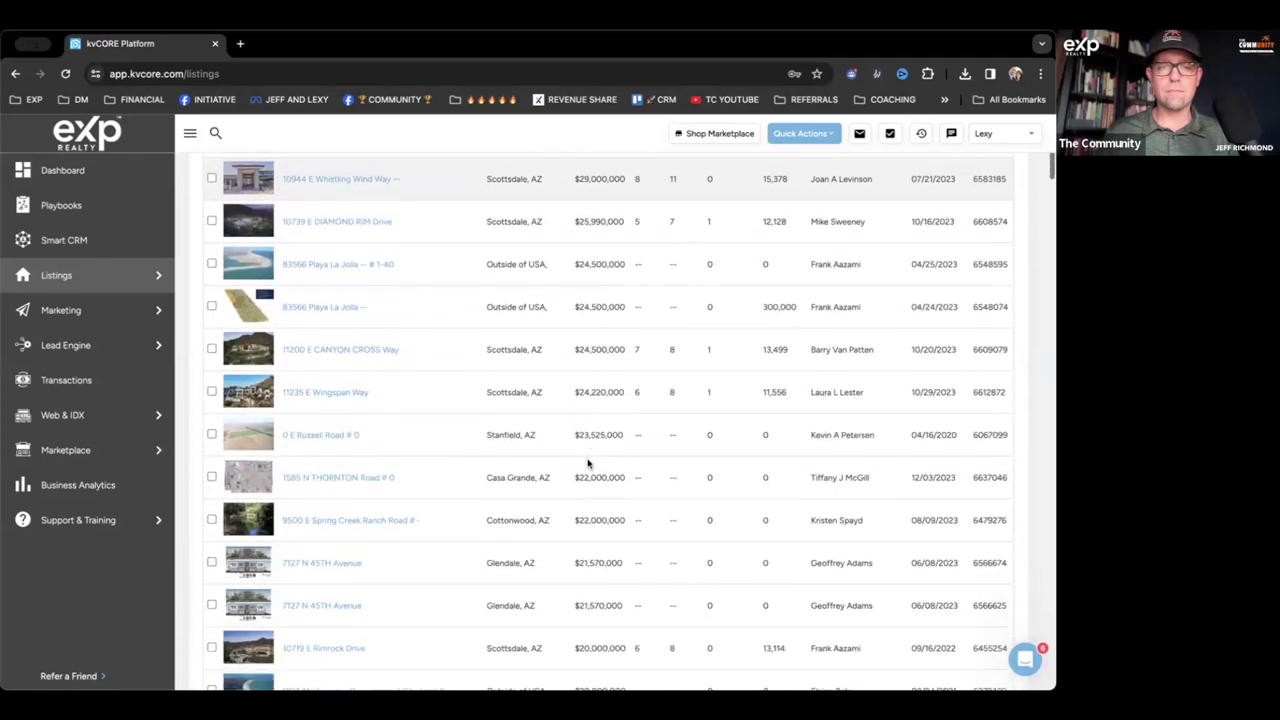
scroll(588, 463, "down", 10)
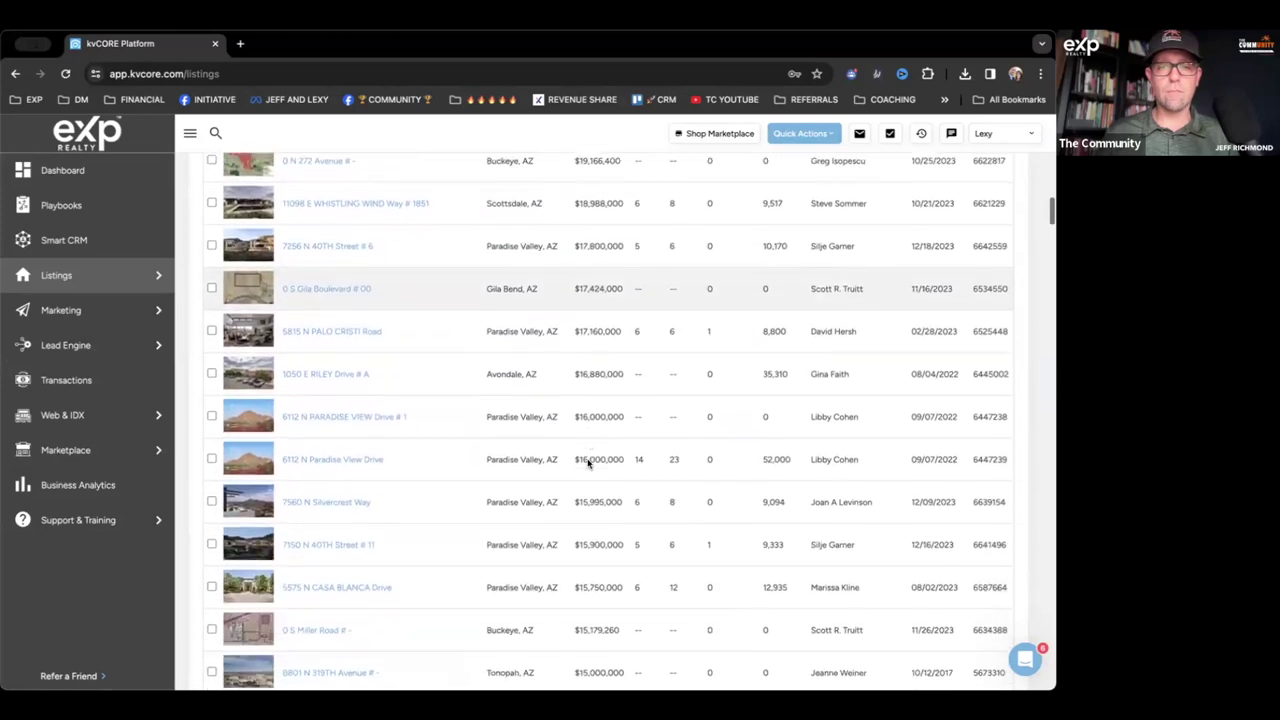
scroll(588, 463, "down", 4)
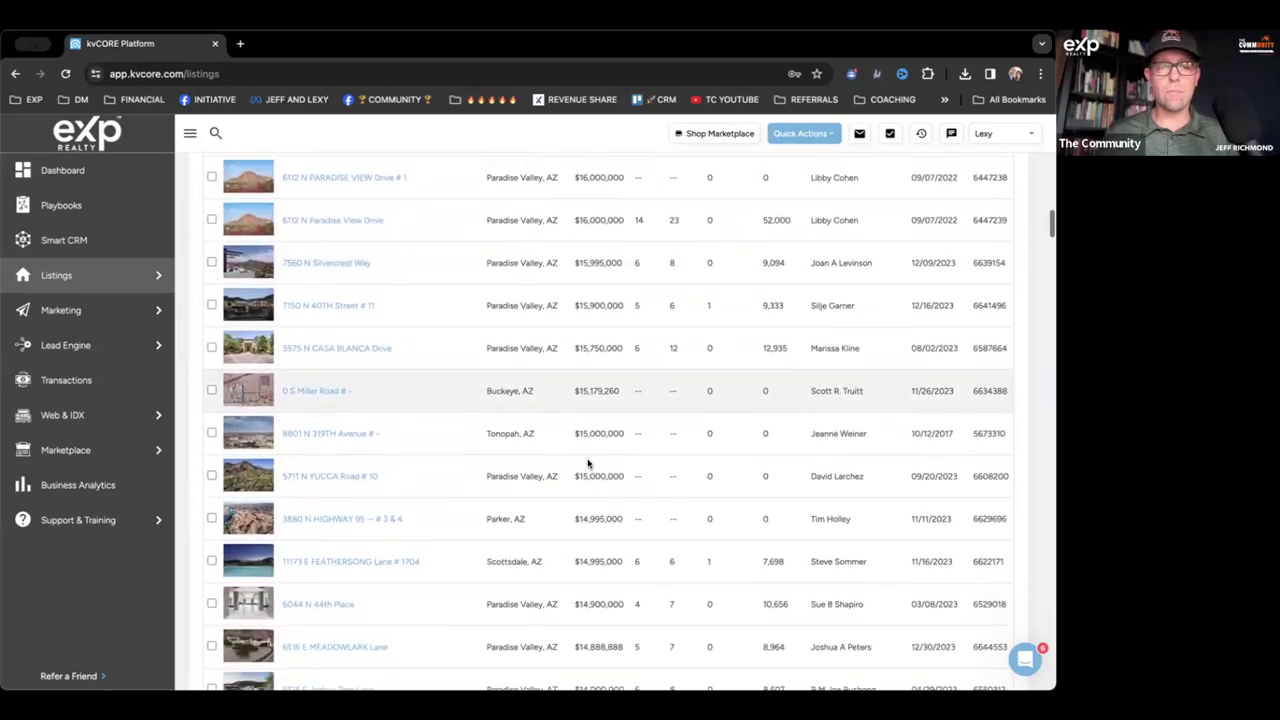
scroll(588, 463, "up", 1)
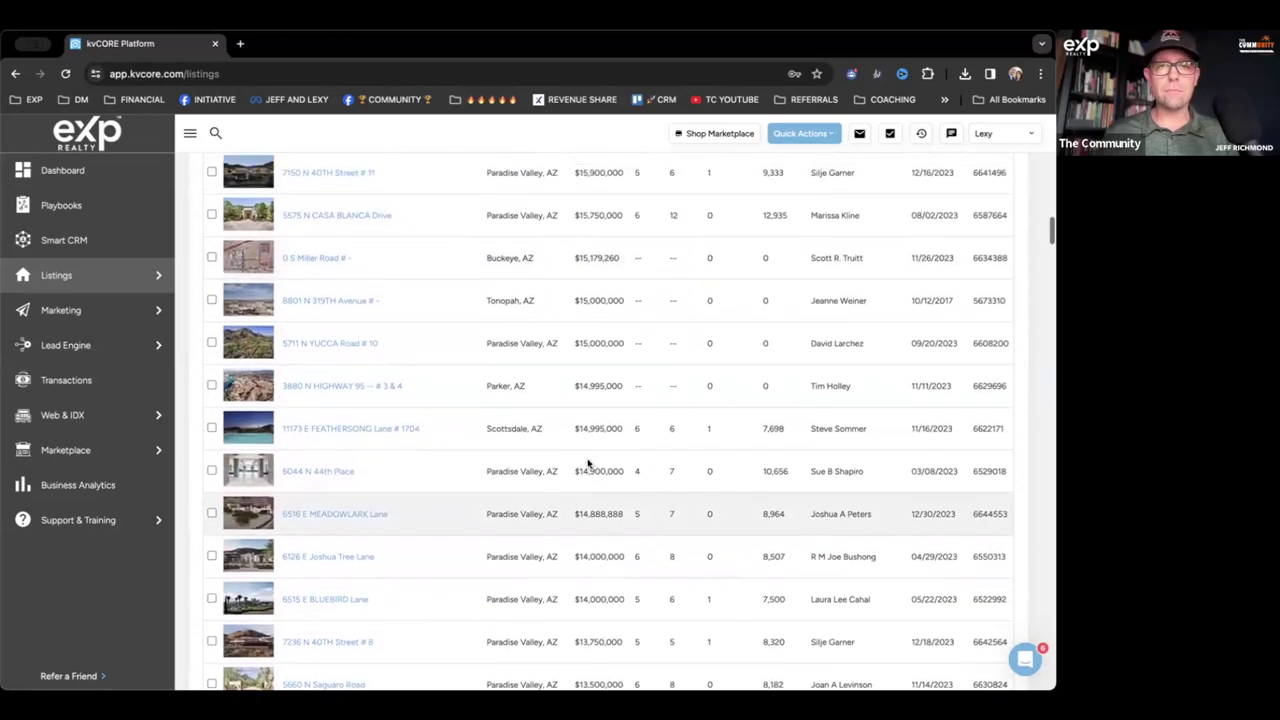
scroll(578, 408, "down", 5)
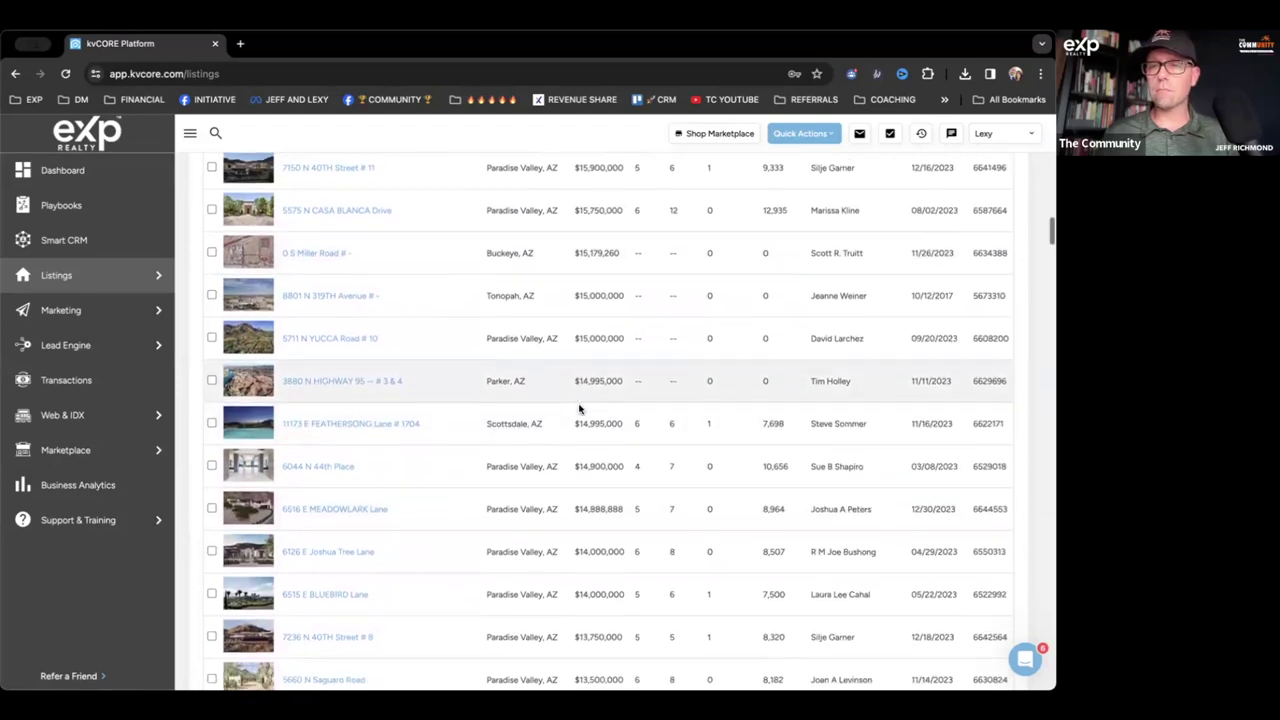
scroll(578, 408, "down", 6)
scroll(578, 408, "down", 5)
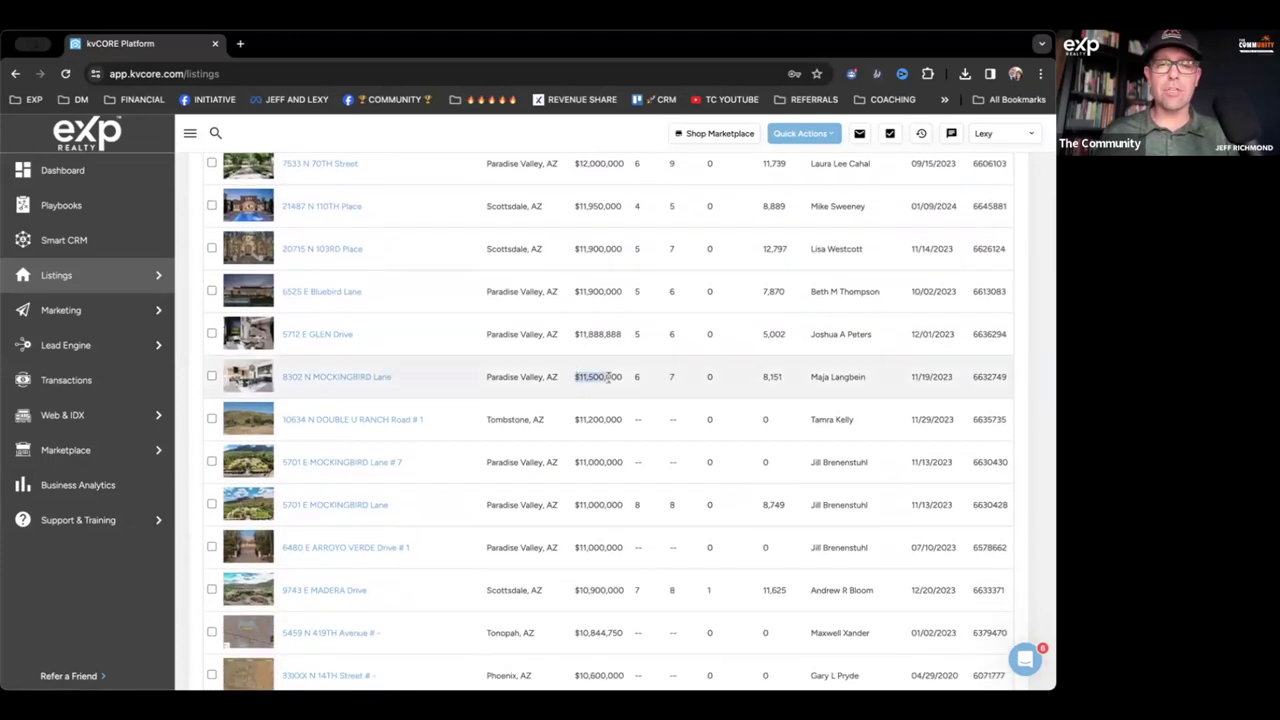
Step: Highlight the $11,500,000 listing price, look through the lower-priced rows, and return to the start of the table
left_click_drag(610, 376, 576, 381)
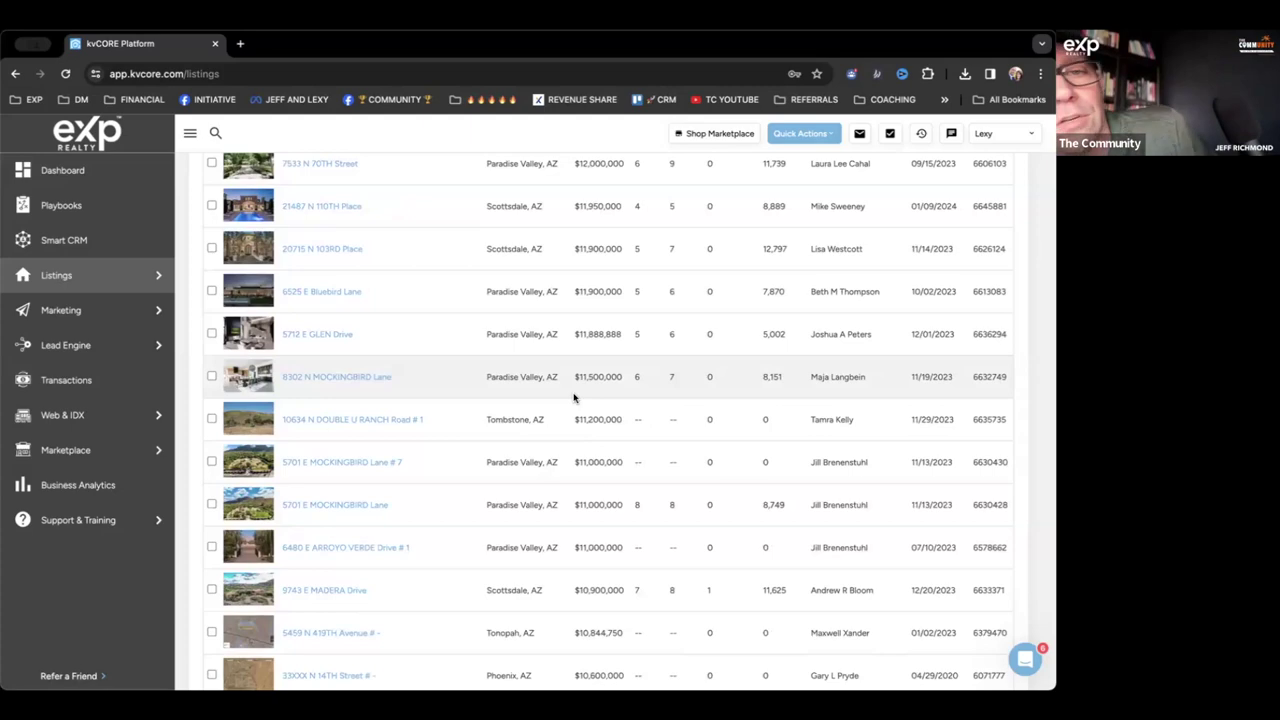
scroll(574, 398, "down", 3)
scroll(574, 398, "down", 15)
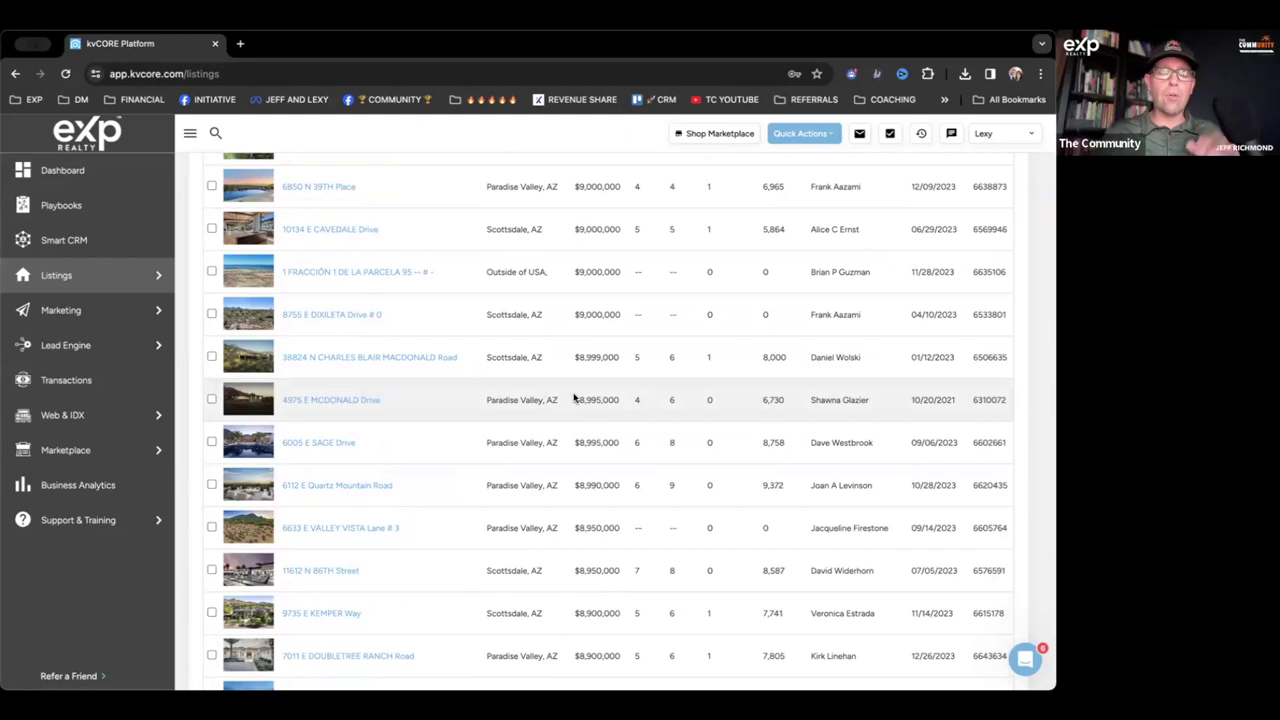
scroll(457, 377, "down", 5)
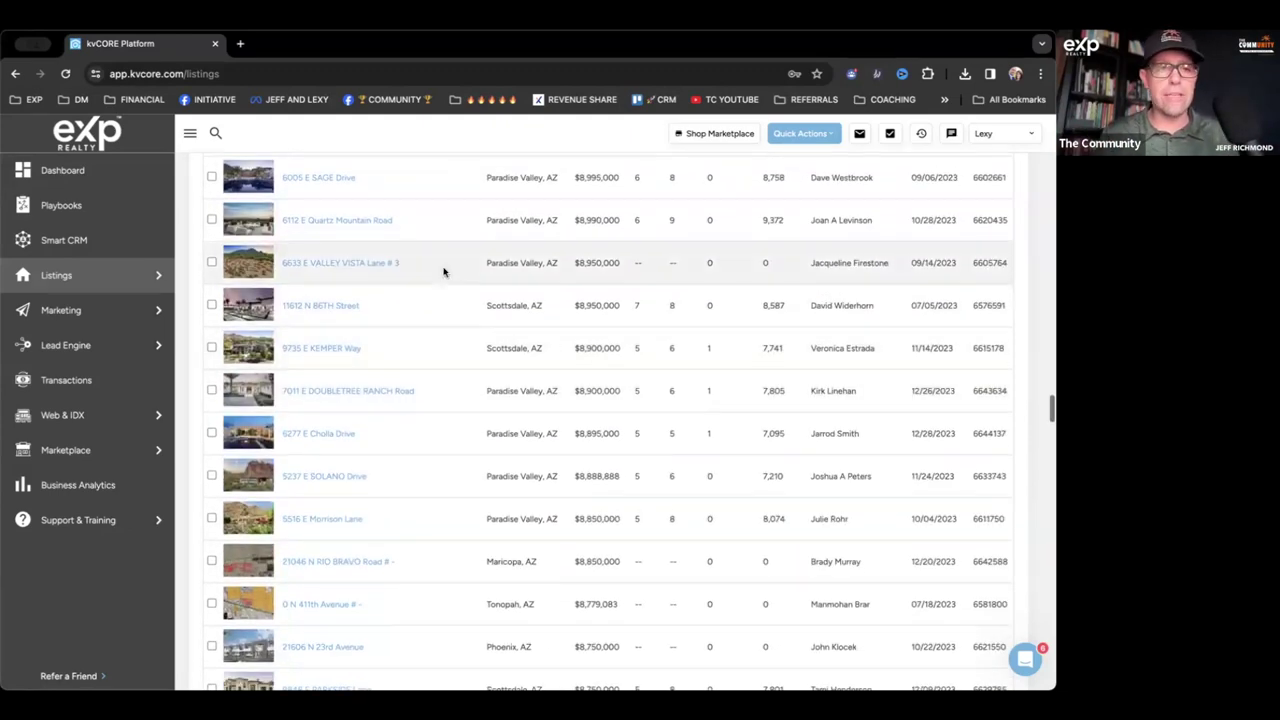
scroll(462, 328, "up", 15)
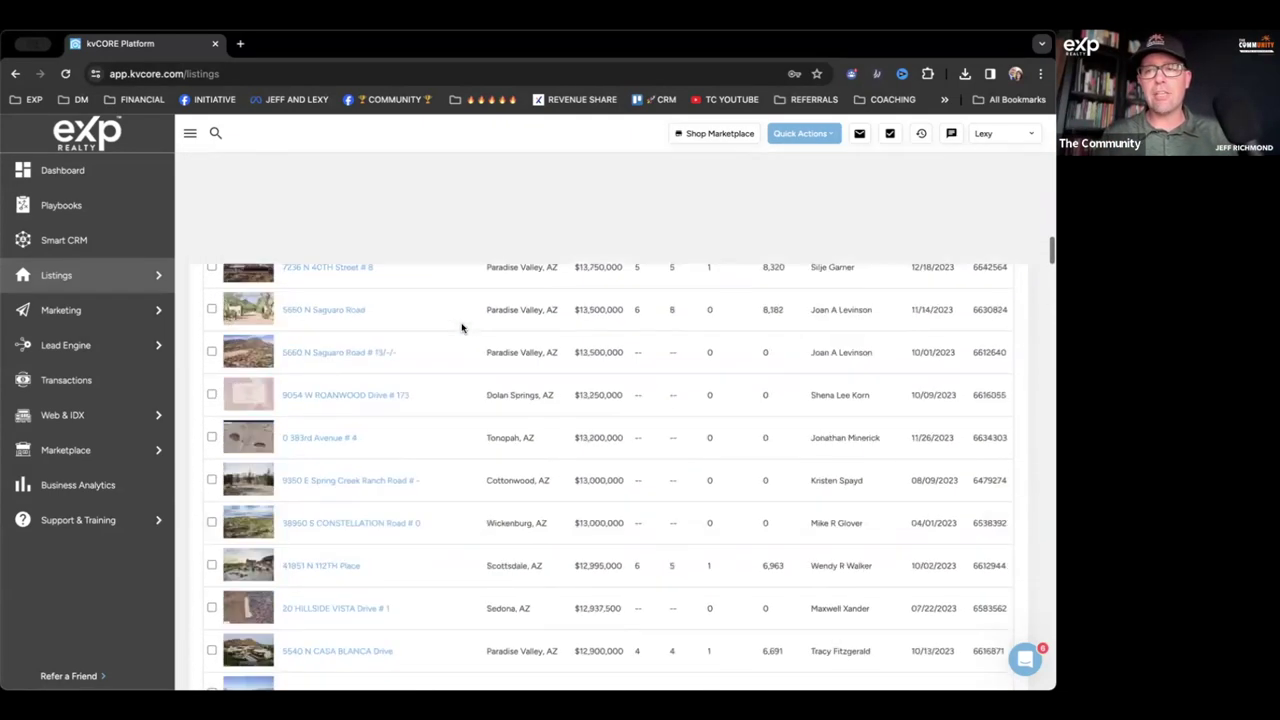
scroll(462, 328, "up", 10)
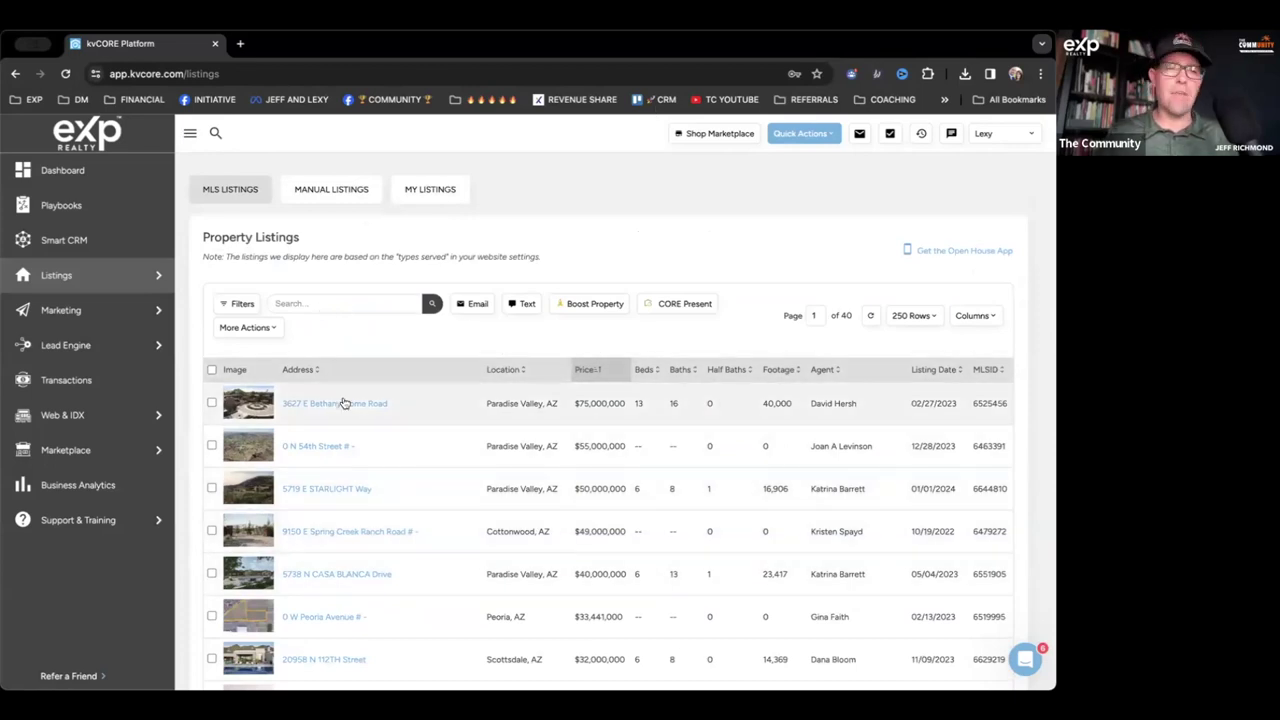
Step: Open the Marketing overview and highlight the Marketing Tools & Features heading
mouse_move(70, 311)
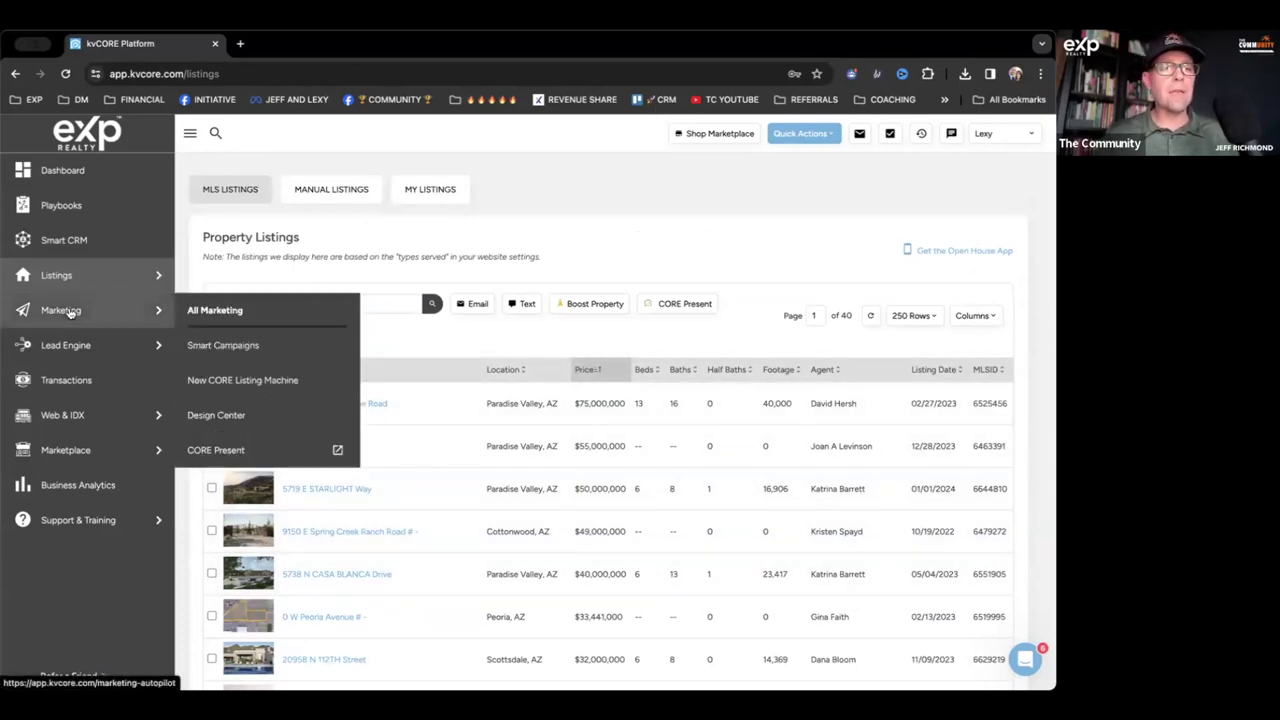
left_click(70, 311)
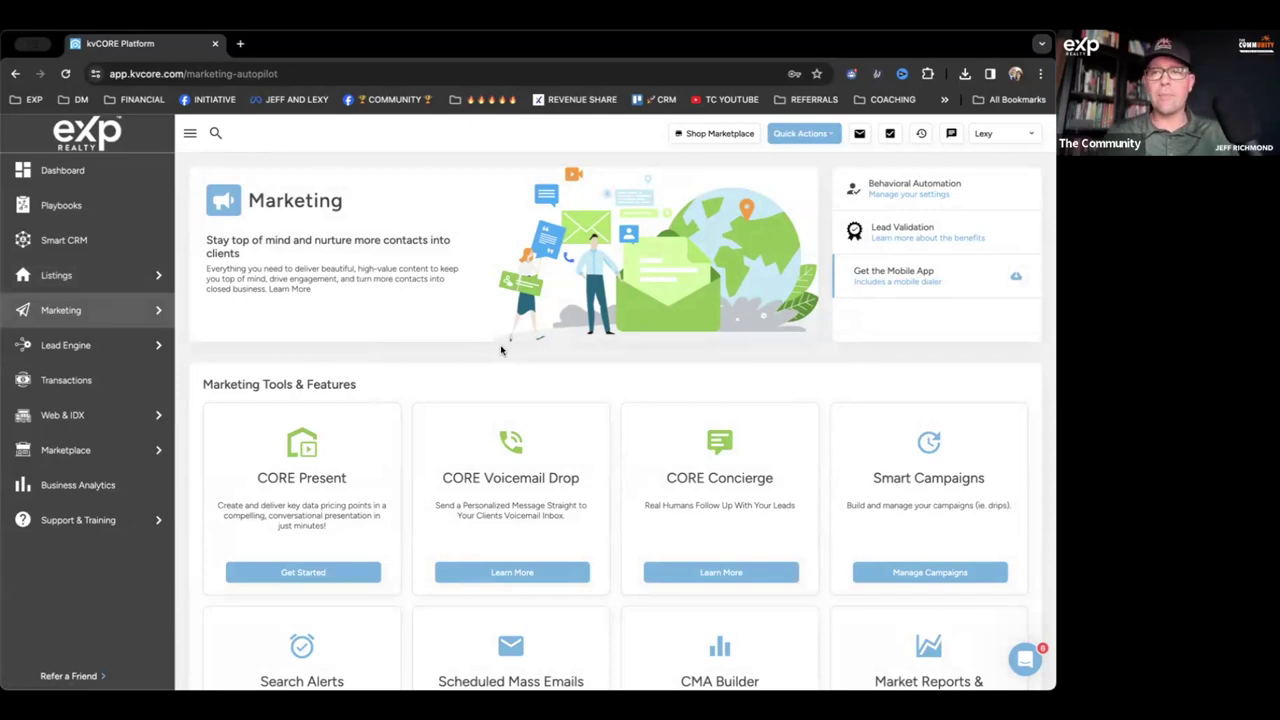
scroll(675, 330, "down", 1)
scroll(675, 328, "down", 3)
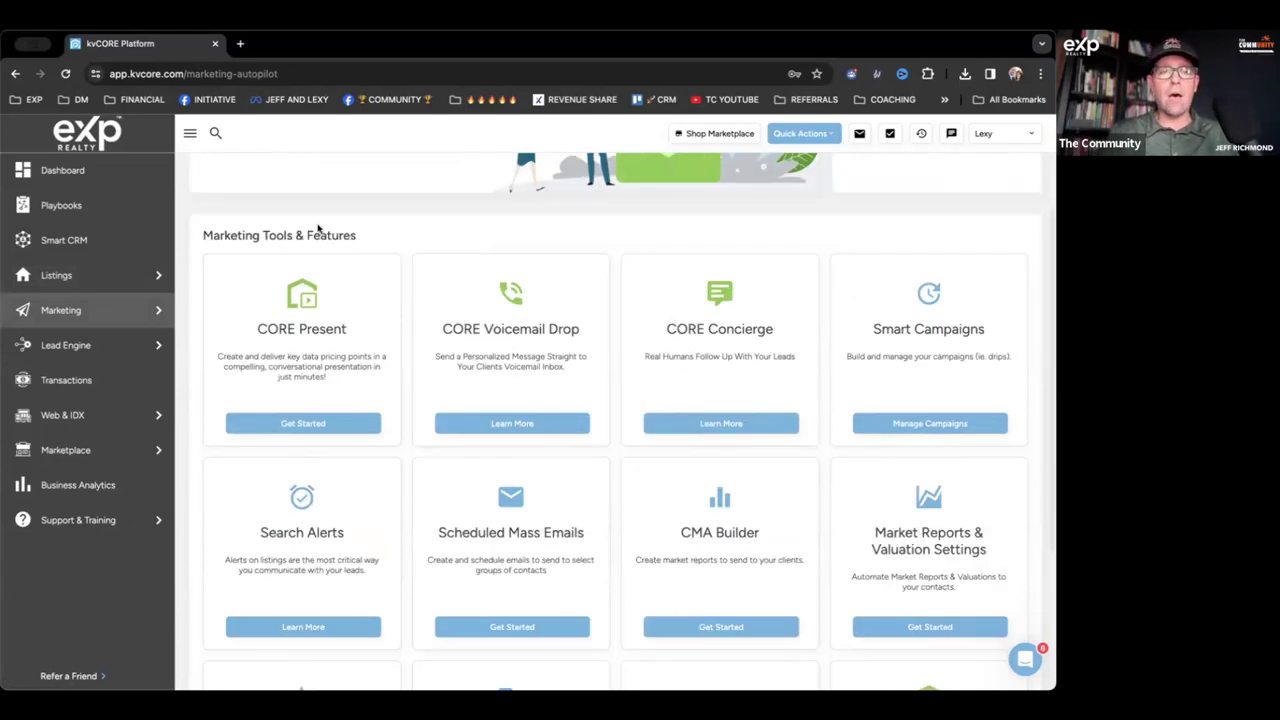
double_click(212, 230)
left_click_drag(343, 232, 351, 236)
scroll(351, 236, "up", 3)
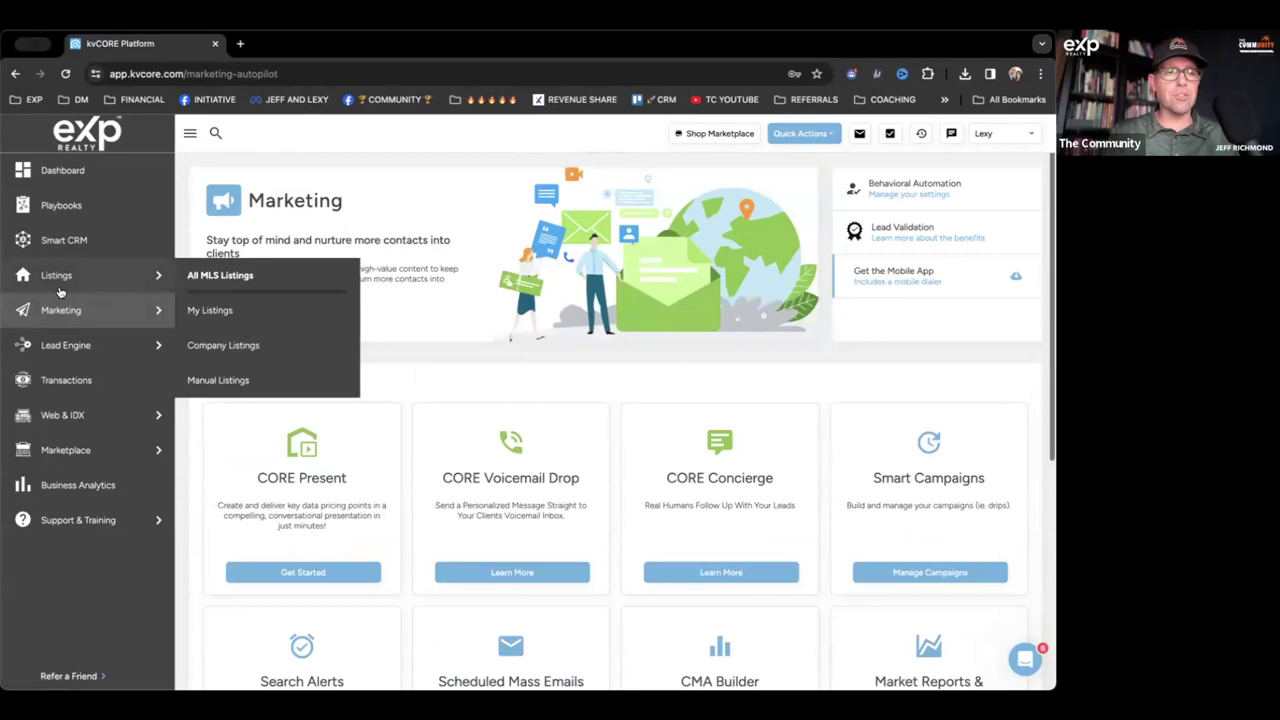
Step: Look through all the marketing tool cards, from CORE Present to CORE Listing Machine
mouse_move(55, 310)
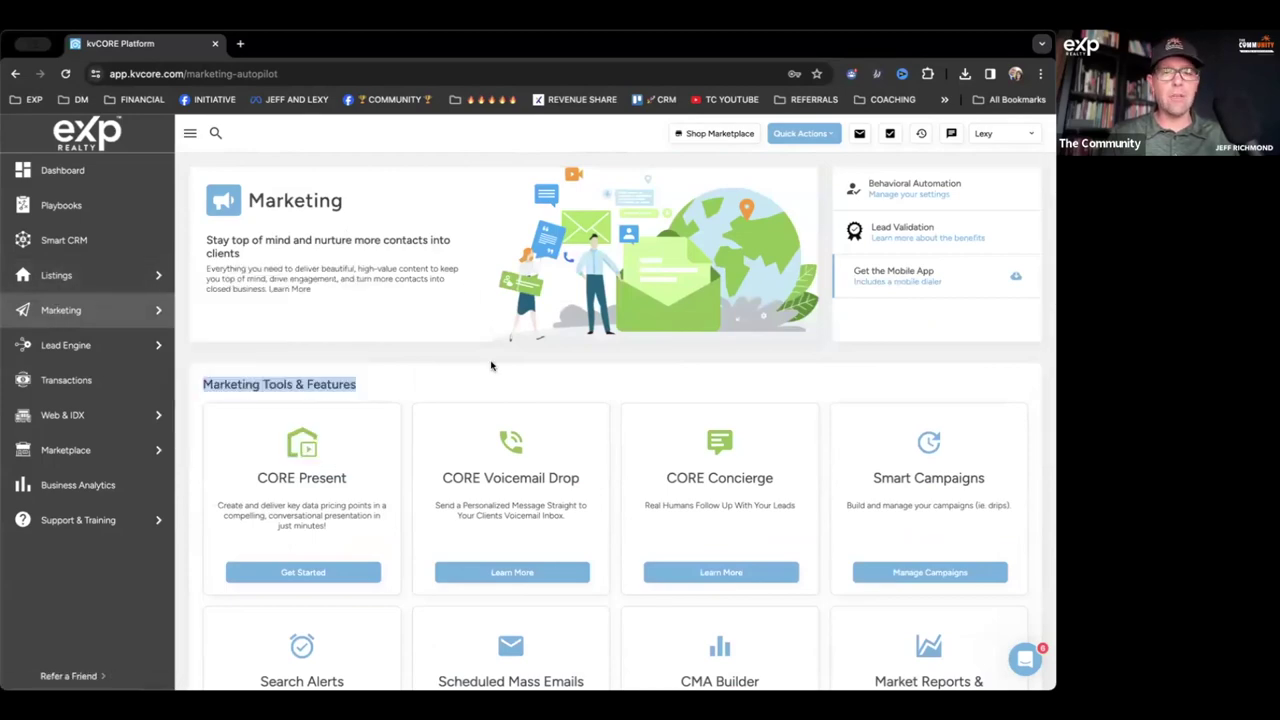
scroll(460, 262, "down", 3)
left_click(444, 251)
scroll(441, 254, "down", 2)
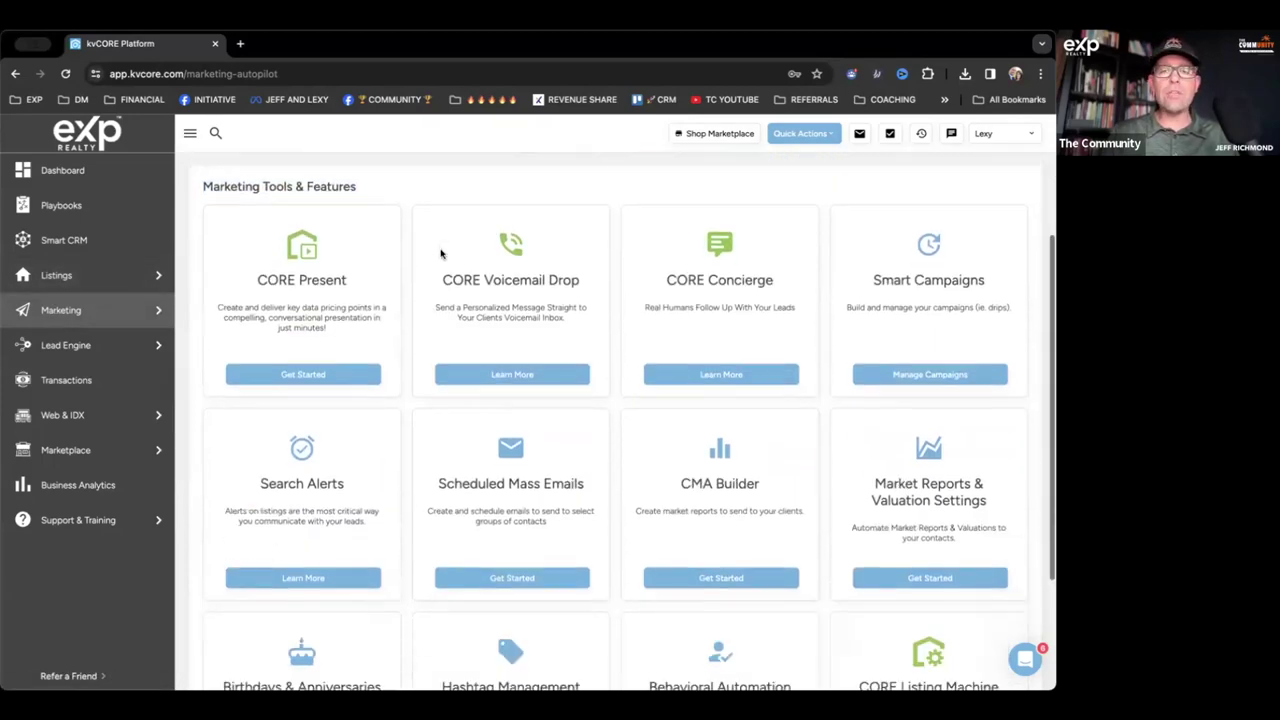
scroll(441, 254, "down", 2)
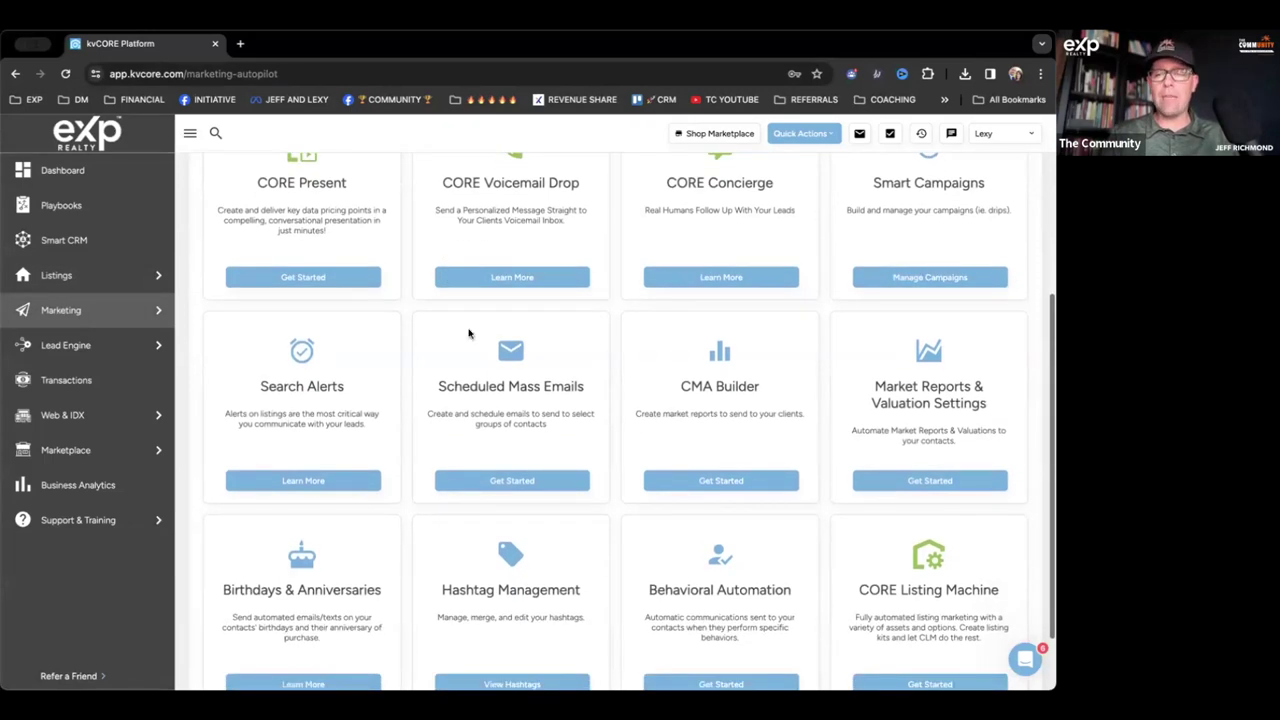
scroll(468, 330, "down", 2)
scroll(468, 330, "up", 4)
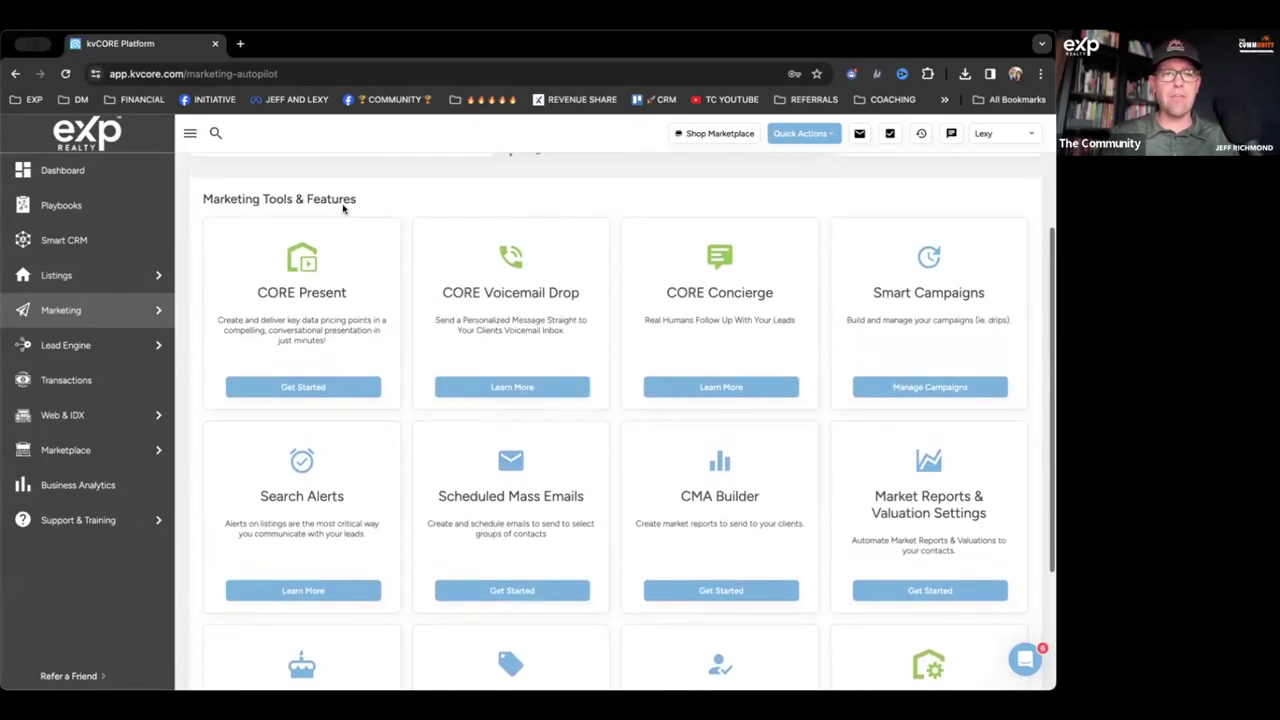
Step: Highlight the CORE Present and CORE Voicemail Drop descriptions and the CORE Concierge title while reviewing these tools
triple_click(292, 322)
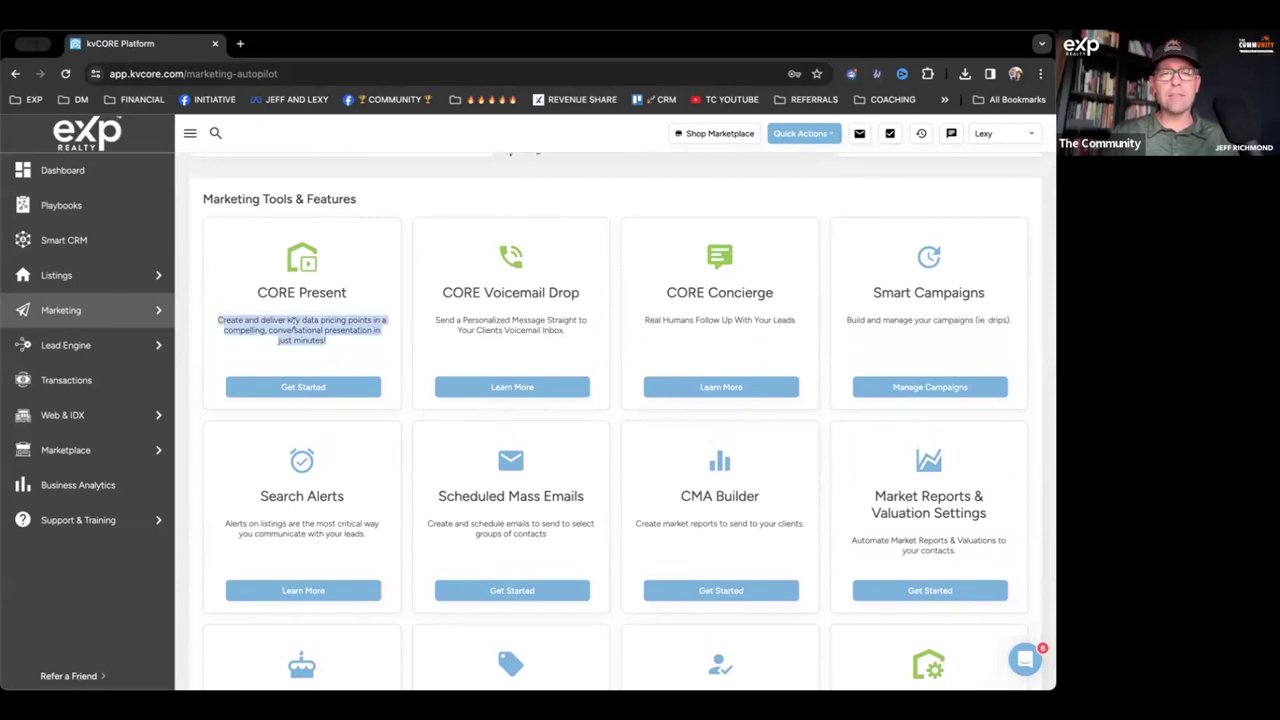
double_click(506, 330)
triple_click(506, 330)
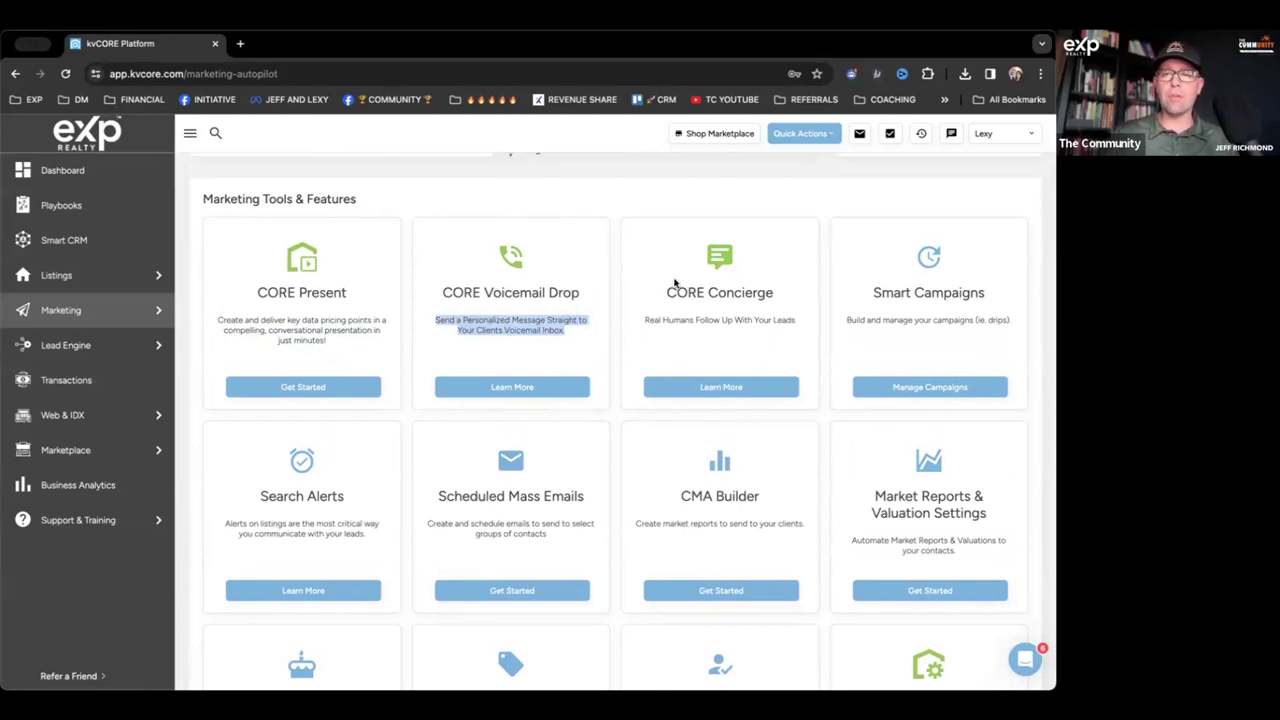
triple_click(736, 292)
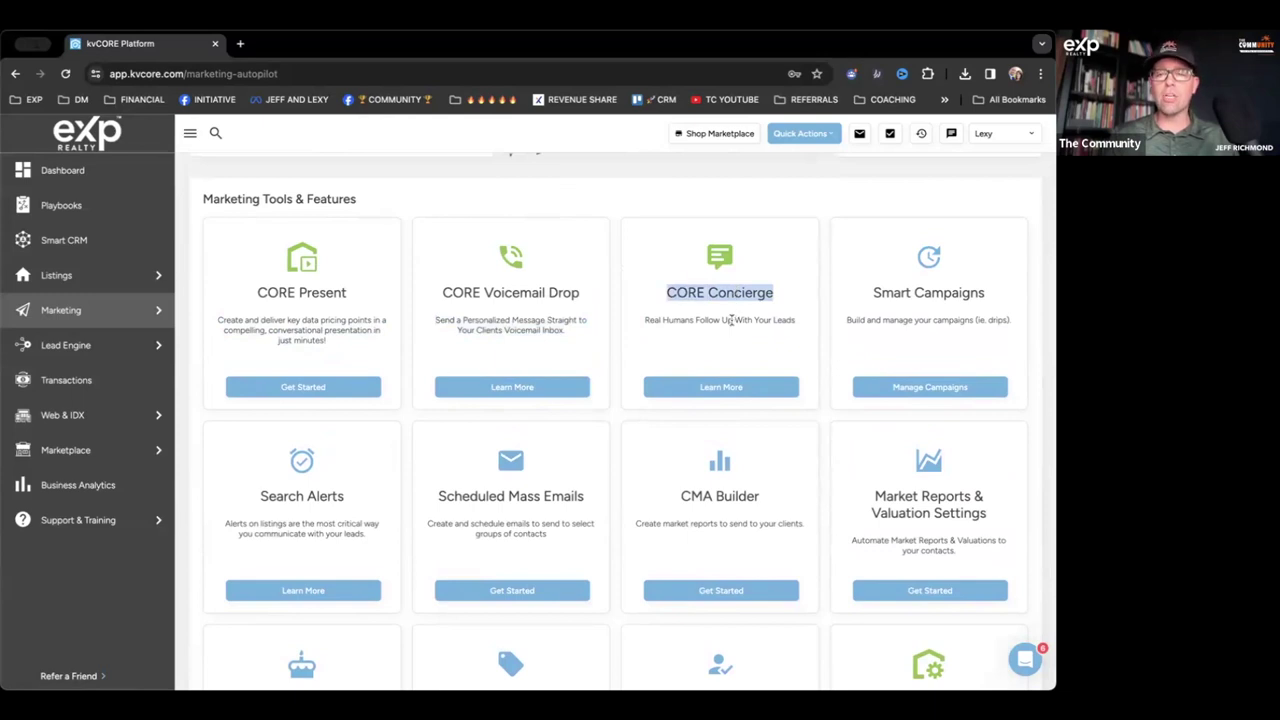
Step: Highlight the CORE Concierge description and look through the remaining tool cards, from Smart Campaigns to CORE Listing Machine
triple_click(724, 318)
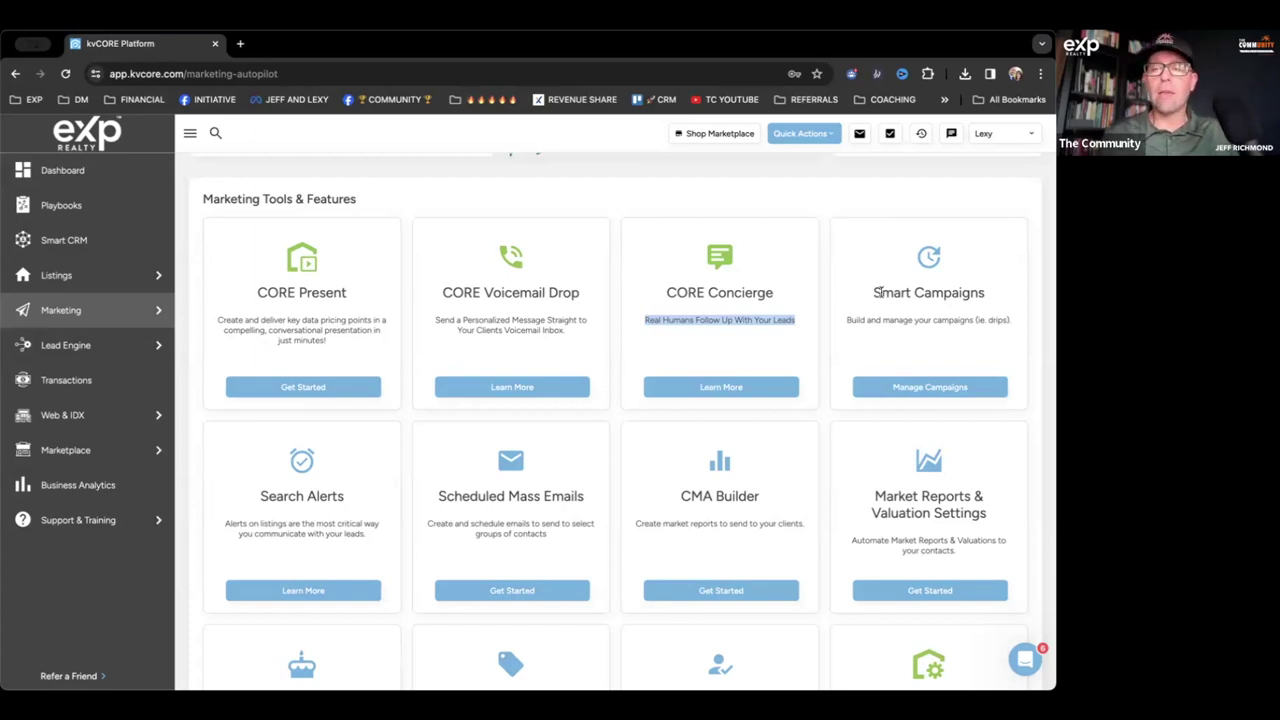
scroll(880, 290, "down", 1)
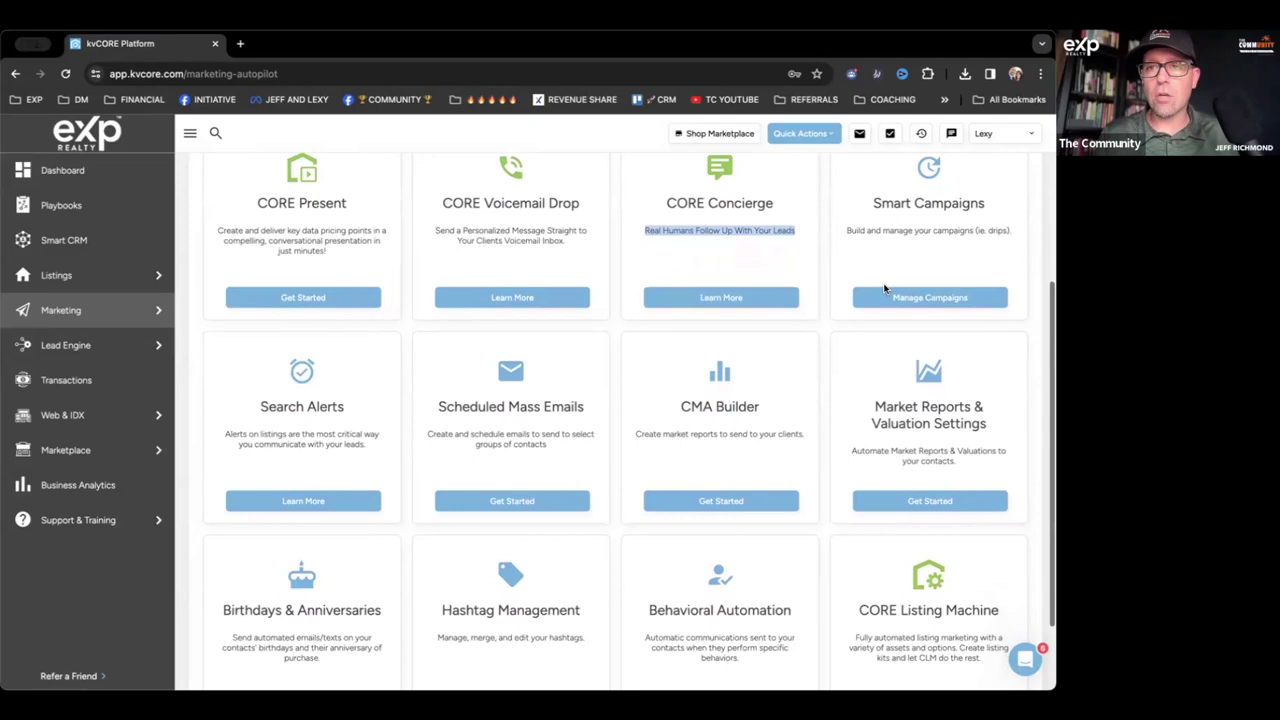
scroll(880, 285, "up", 1)
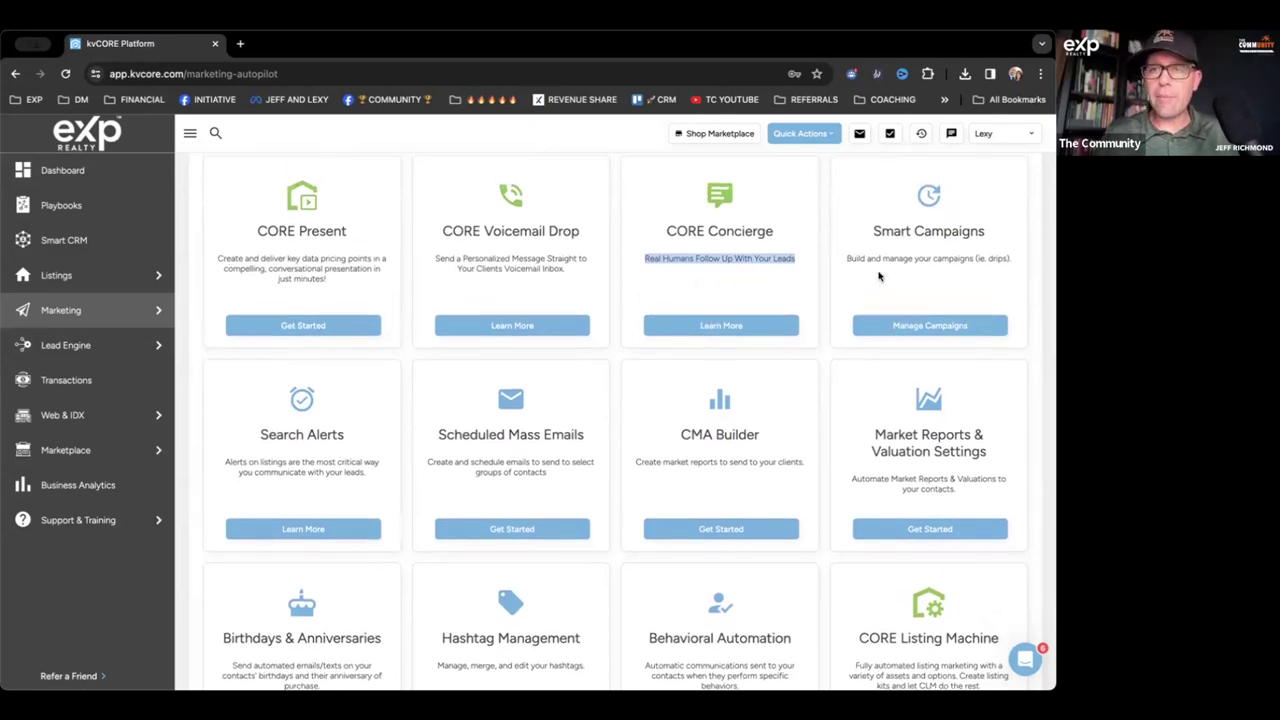
scroll(880, 277, "down", 1)
scroll(394, 434, "down", 1)
scroll(568, 335, "down", 1)
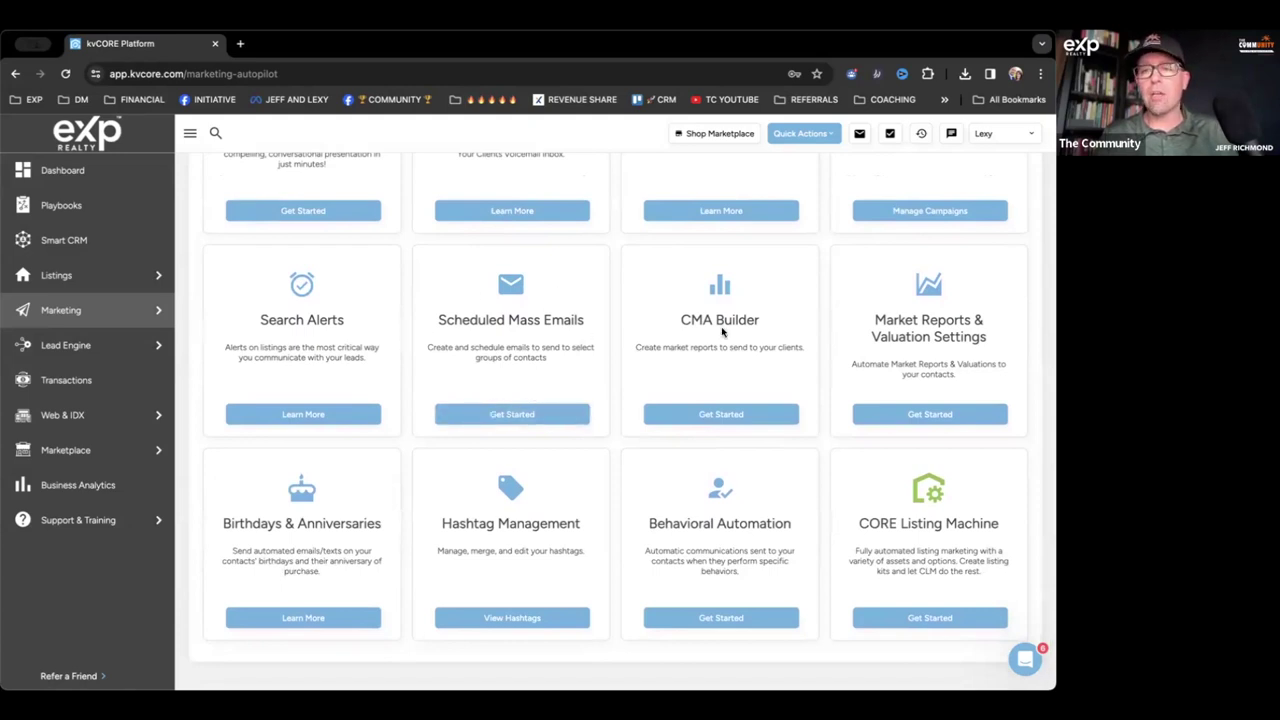
scroll(723, 332, "down", 1)
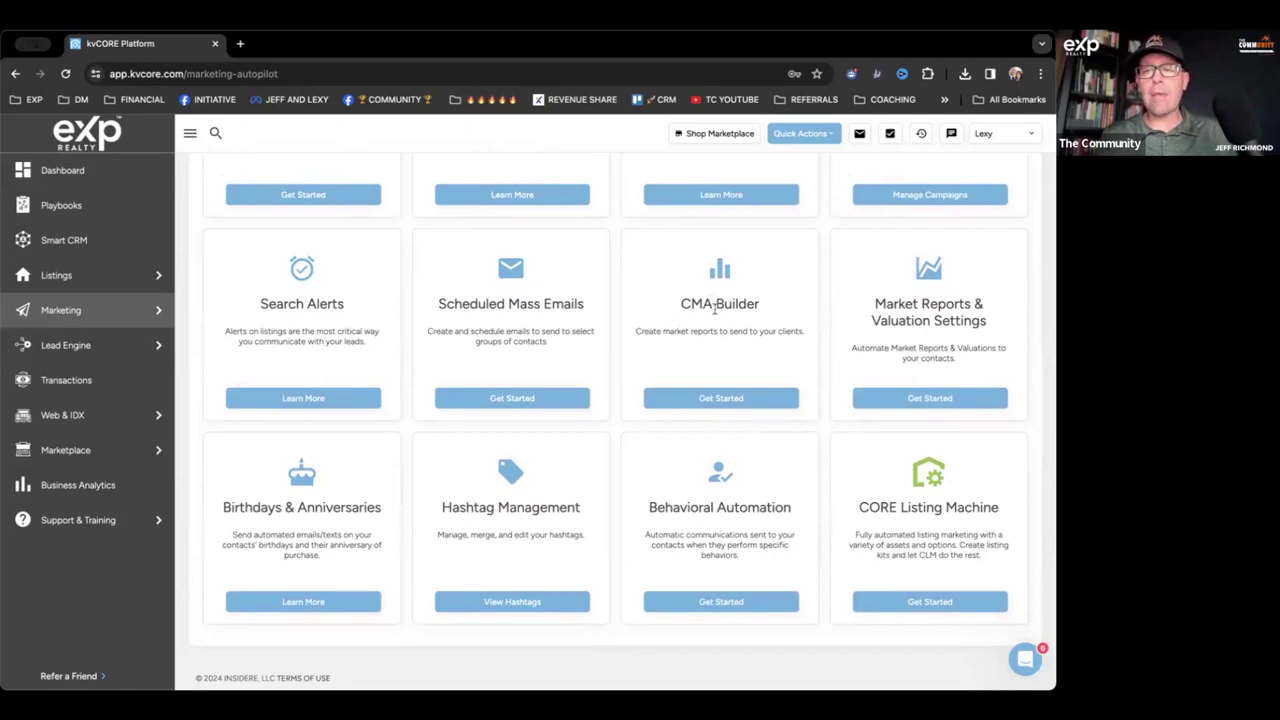
Step: Go over the marketing tool cards again from the page's start and highlight the Birthdays & Anniversaries title
scroll(714, 315, "up", 5)
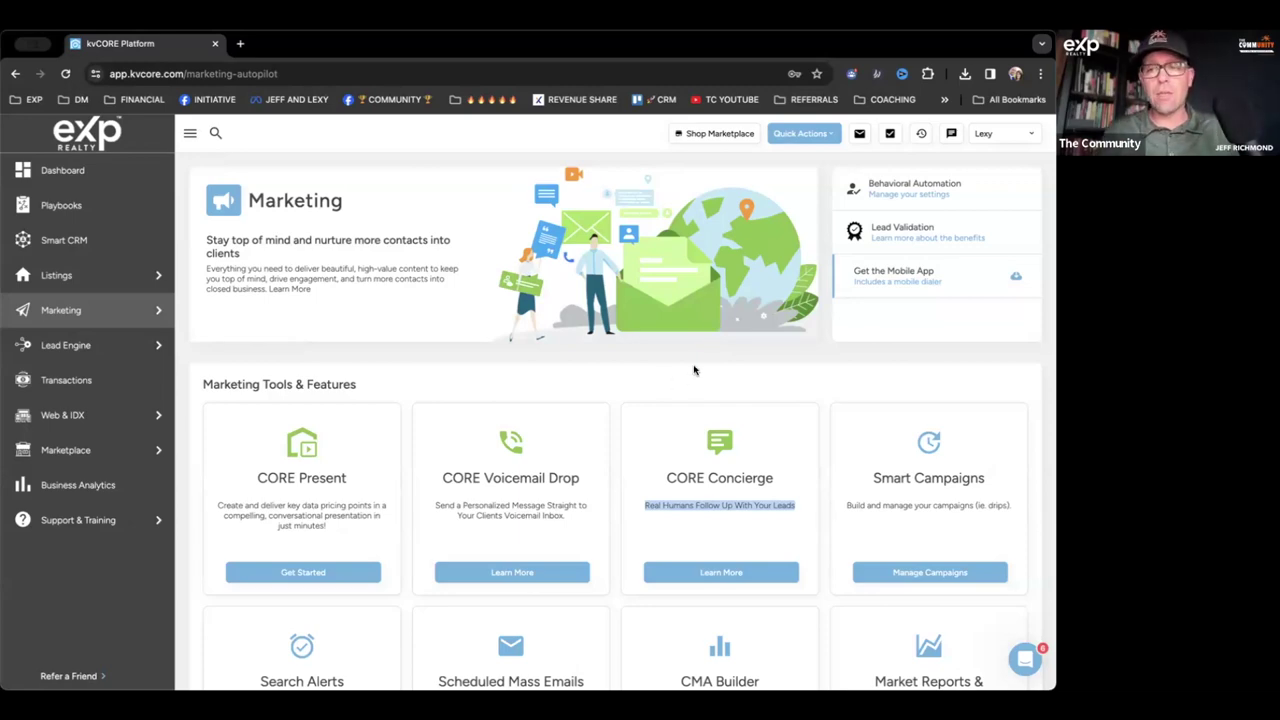
scroll(692, 368, "down", 3)
scroll(695, 371, "up", 1)
scroll(694, 372, "down", 3)
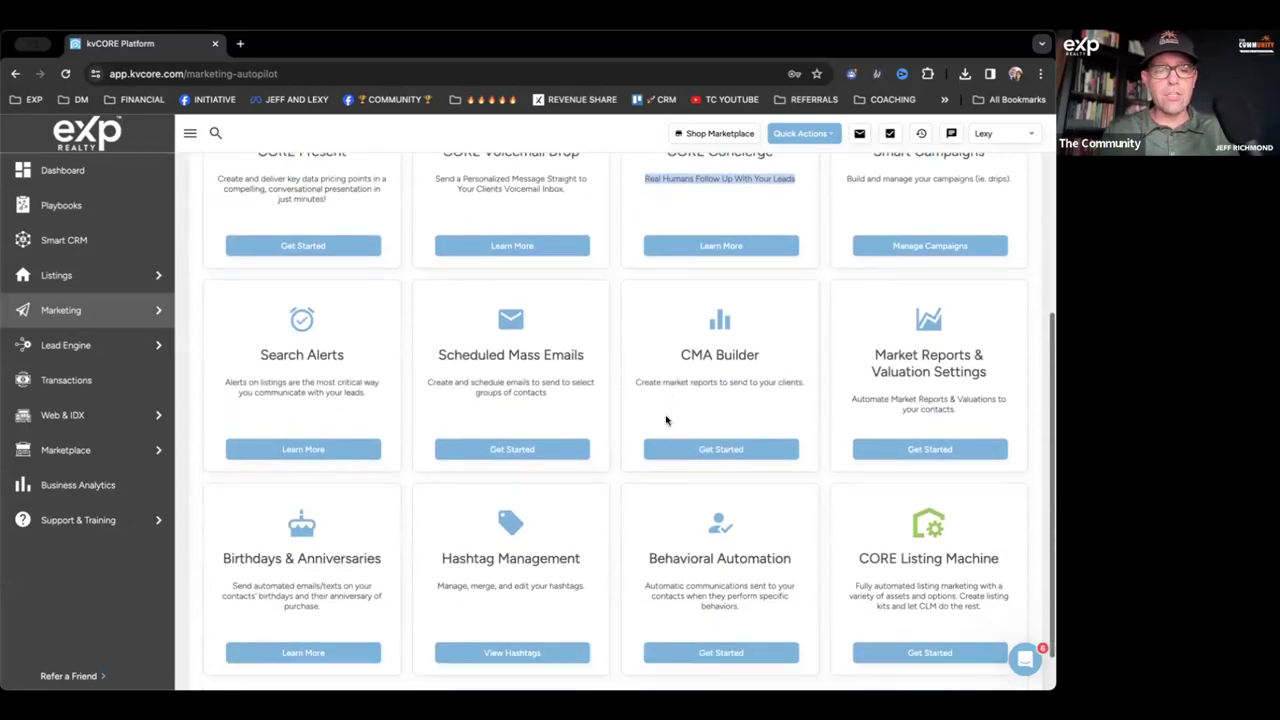
triple_click(246, 507)
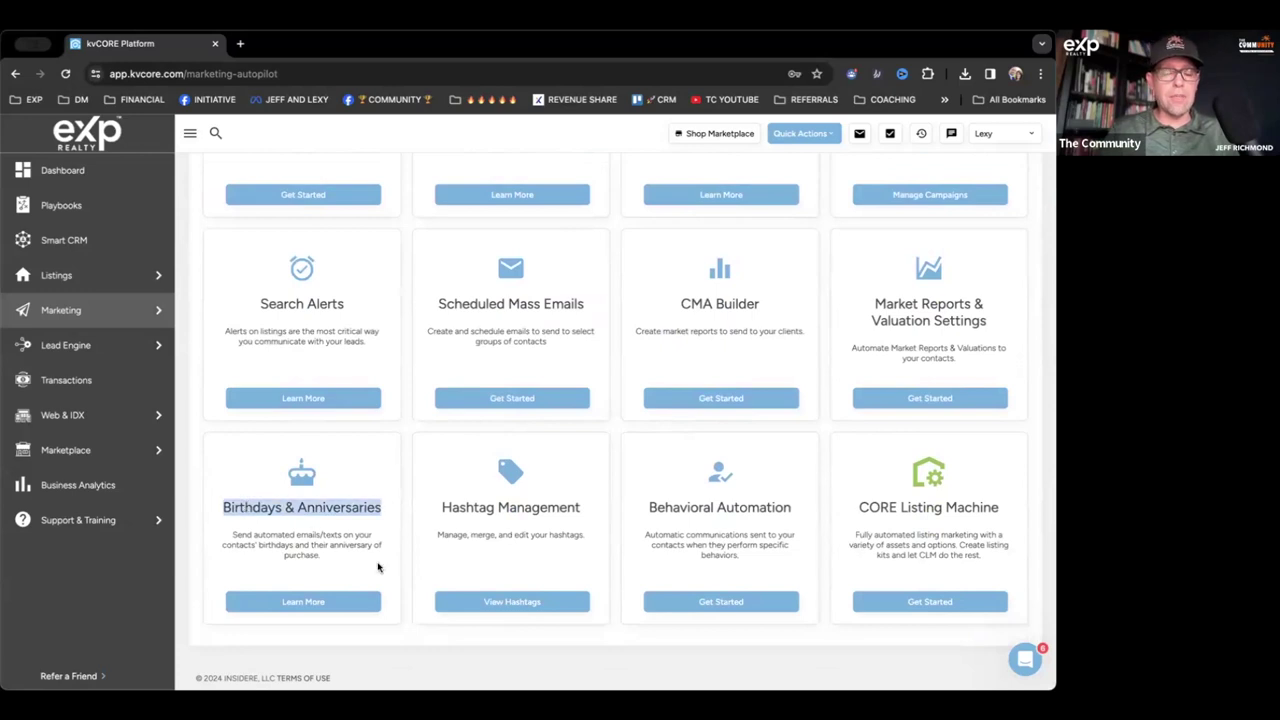
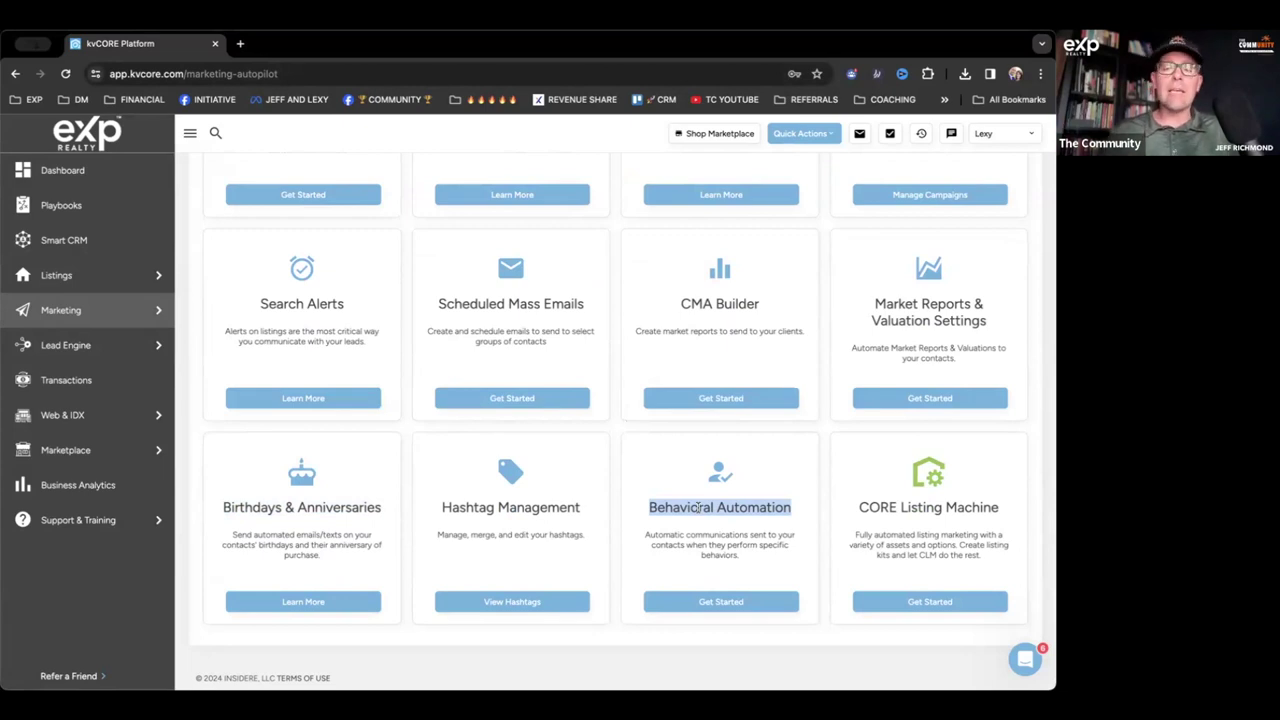
Step: Open the Behavioral Automation settings, look over the page, and highlight the Behavioral Alerts explanation before clearing the highlight
left_click(712, 601)
scroll(712, 606, "down", 3)
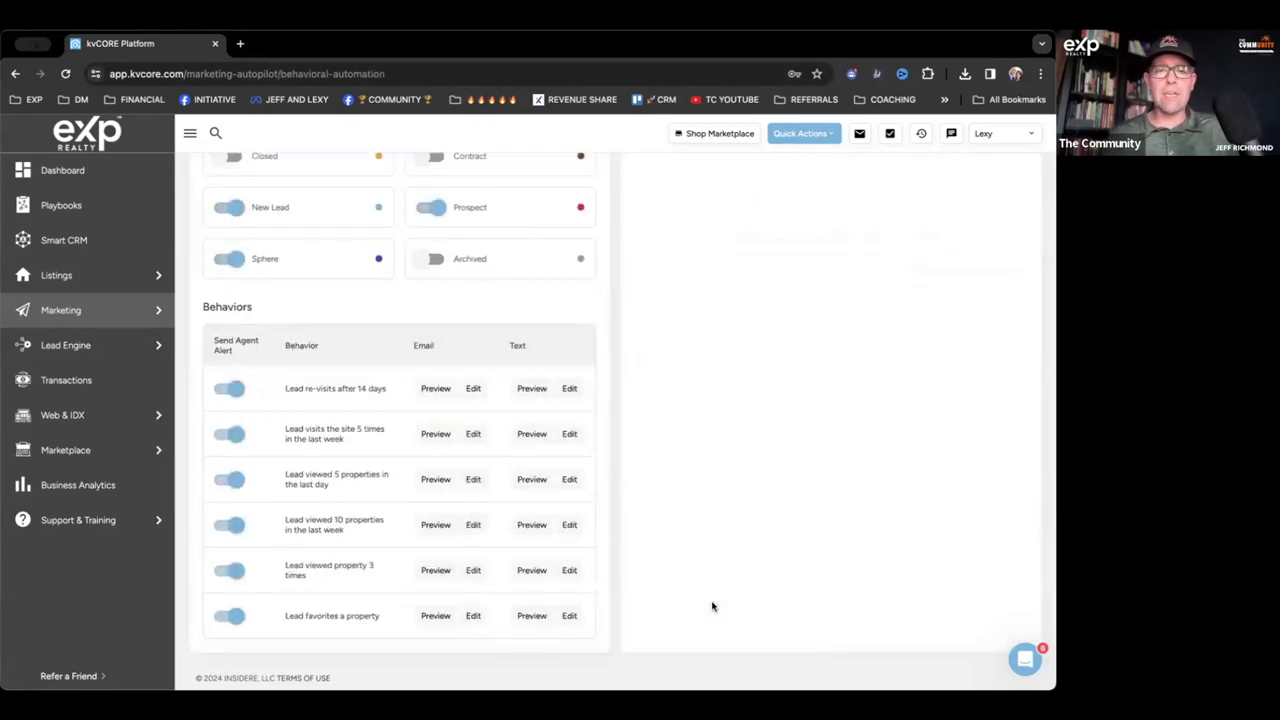
scroll(554, 311, "up", 2)
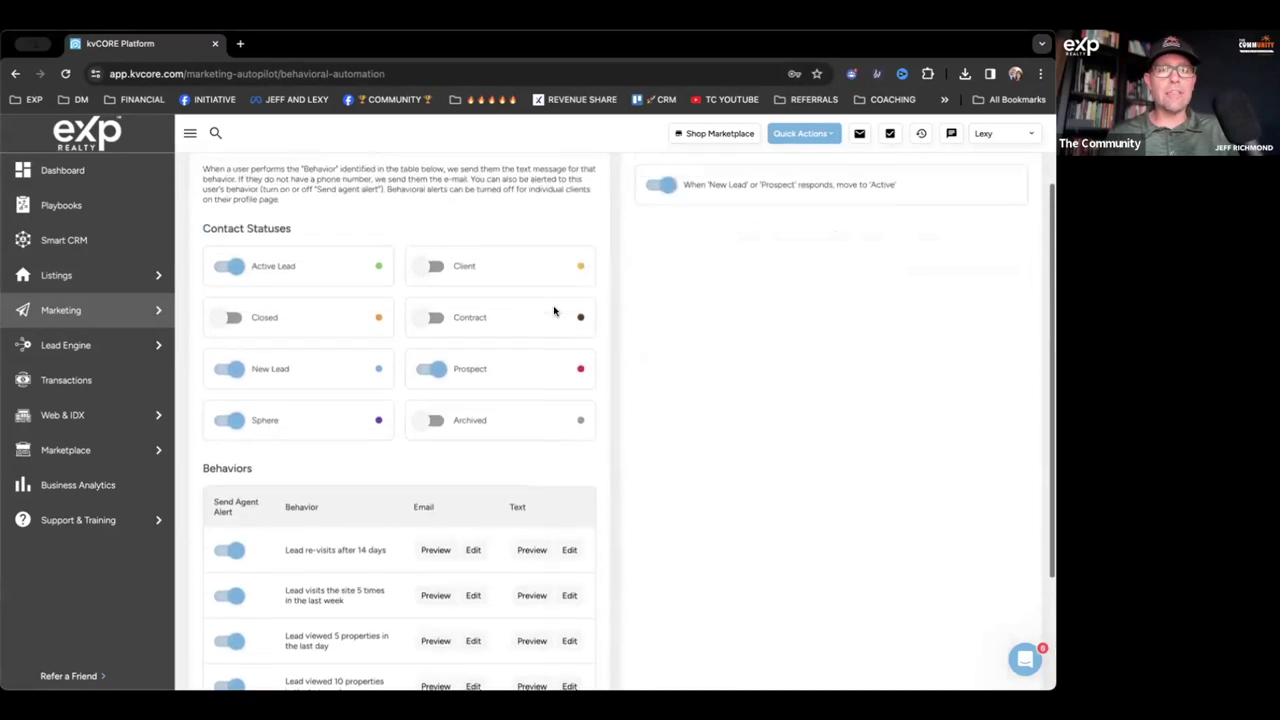
scroll(378, 205, "up", 1)
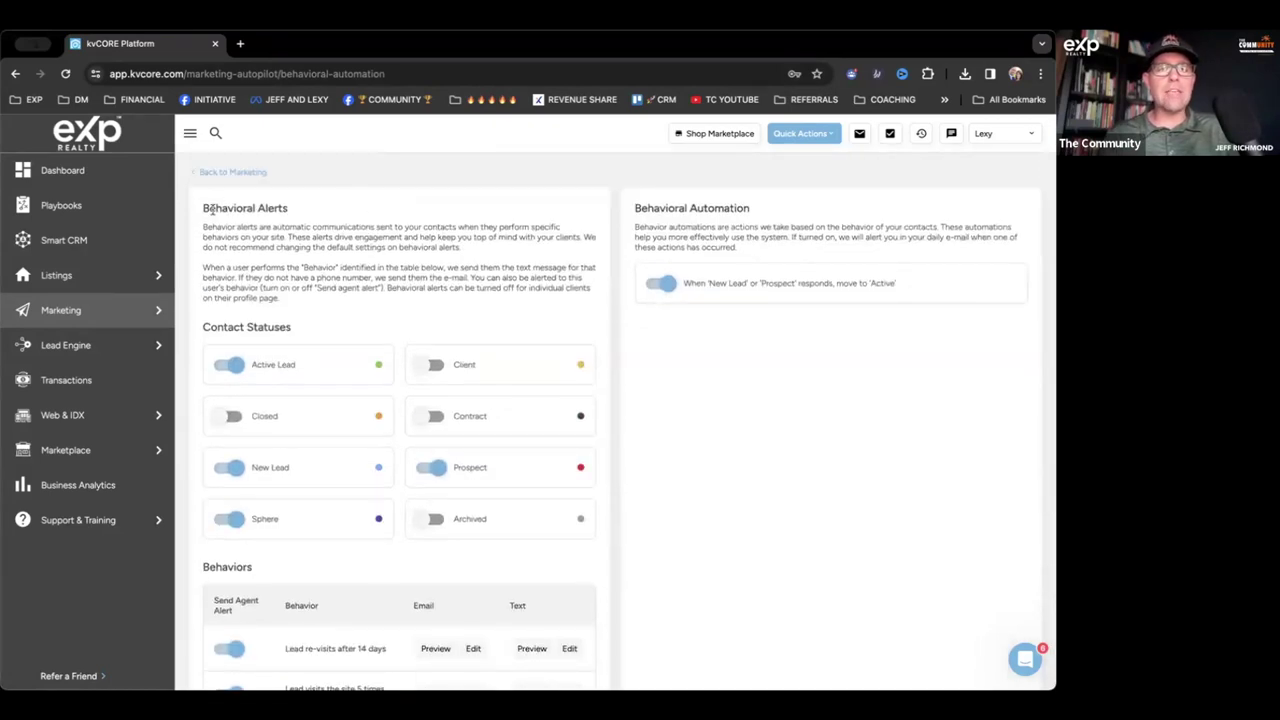
left_click_drag(205, 208, 416, 316)
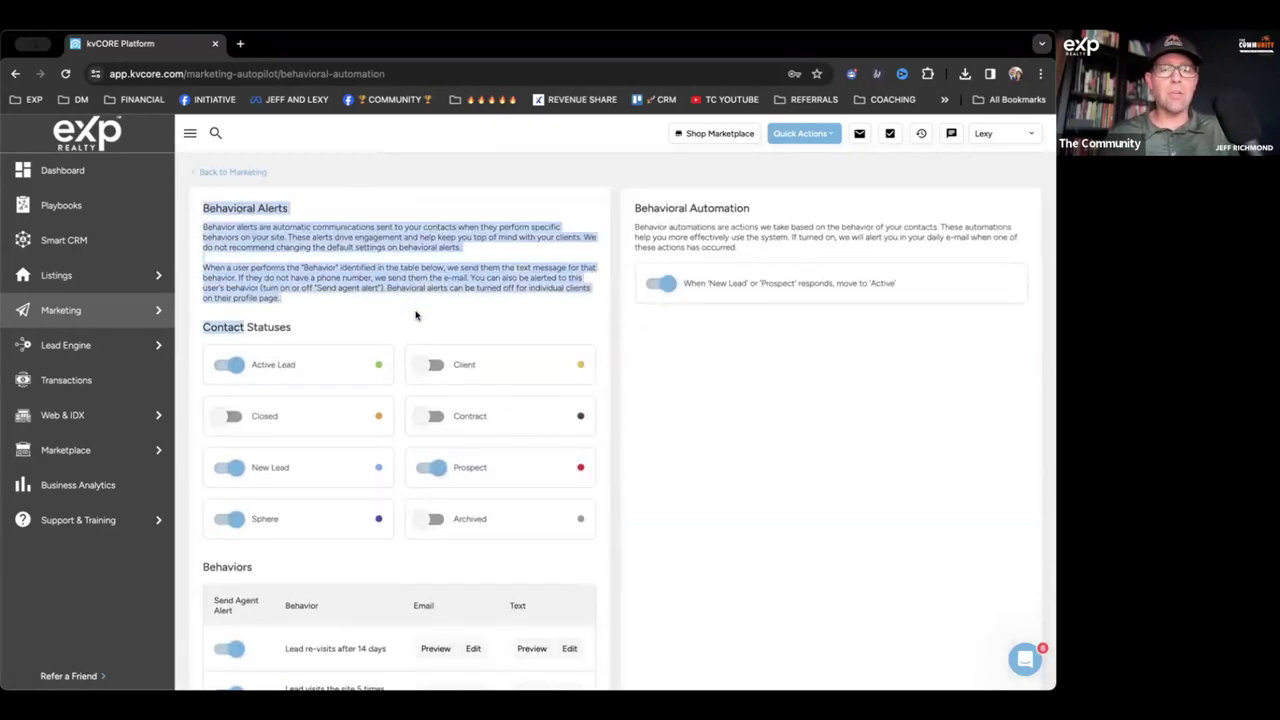
left_click(385, 305)
scroll(337, 300, "down", 1)
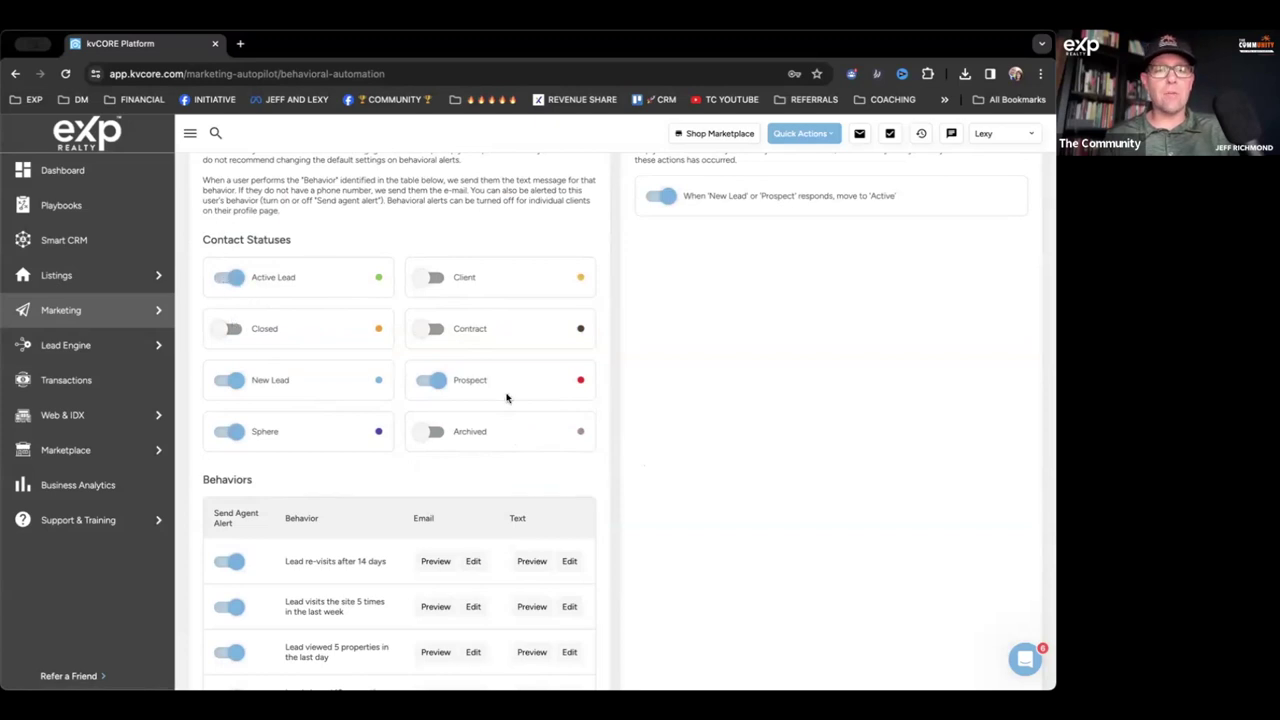
Step: Review the Behaviors table, highlighting its heading, the "Lead re-visits after 14 days" behavior and the Send Agent Alert column title
scroll(549, 475, "down", 1)
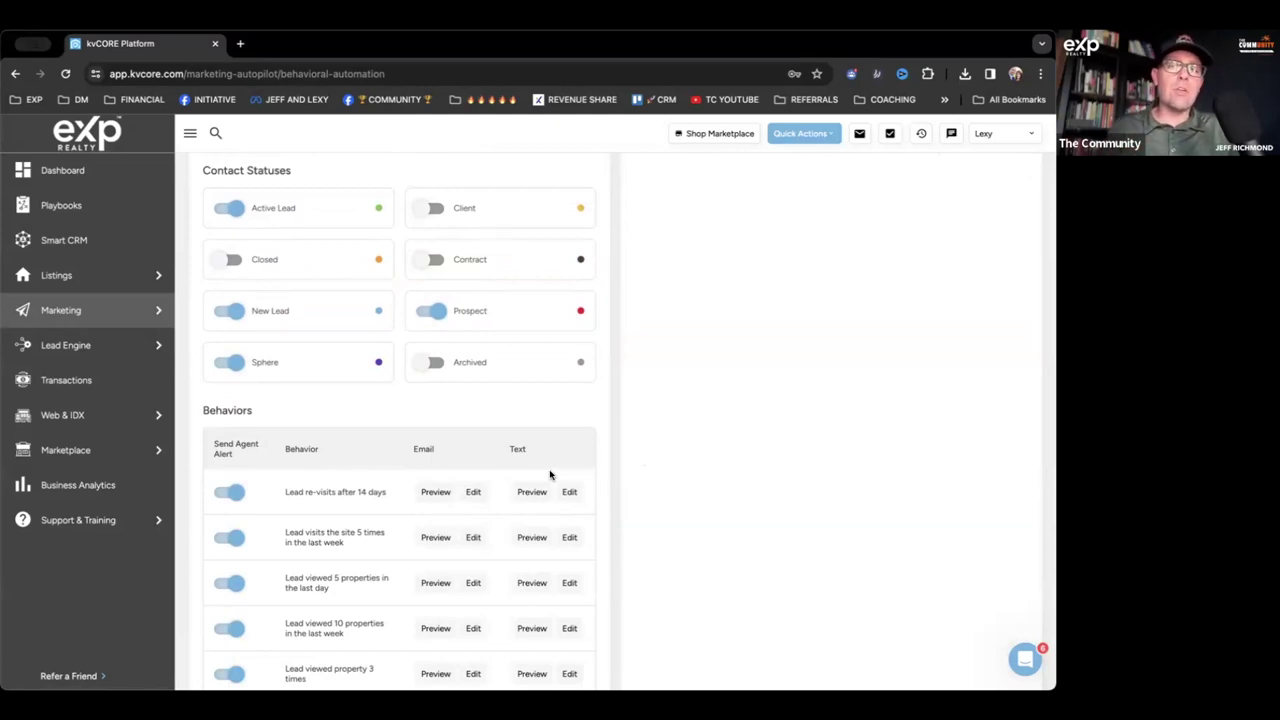
scroll(589, 418, "down", 2)
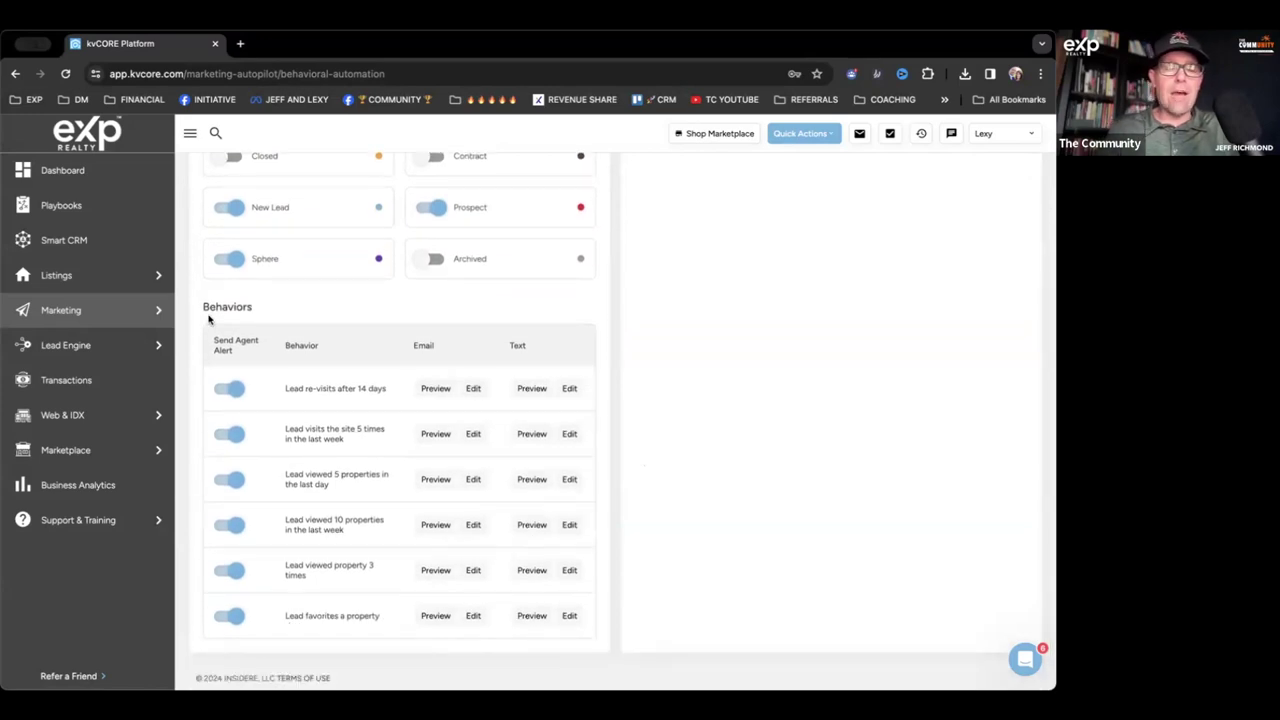
double_click(212, 313)
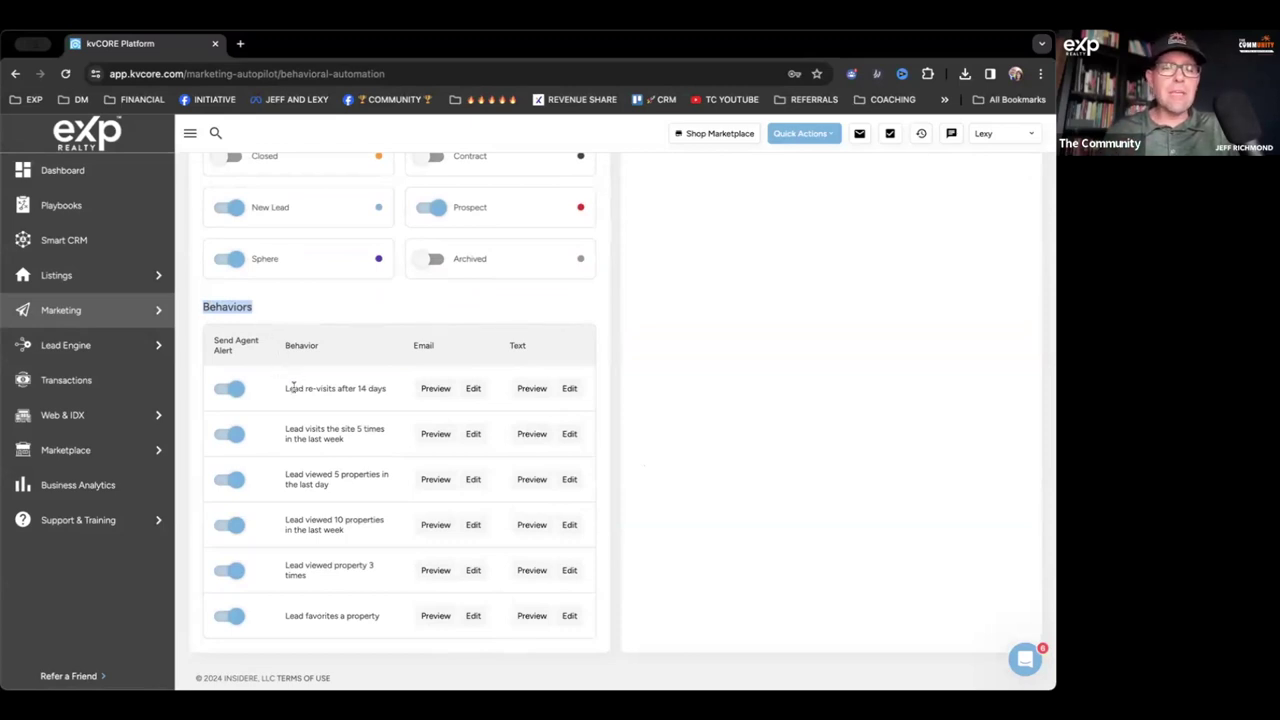
left_click_drag(287, 388, 369, 388)
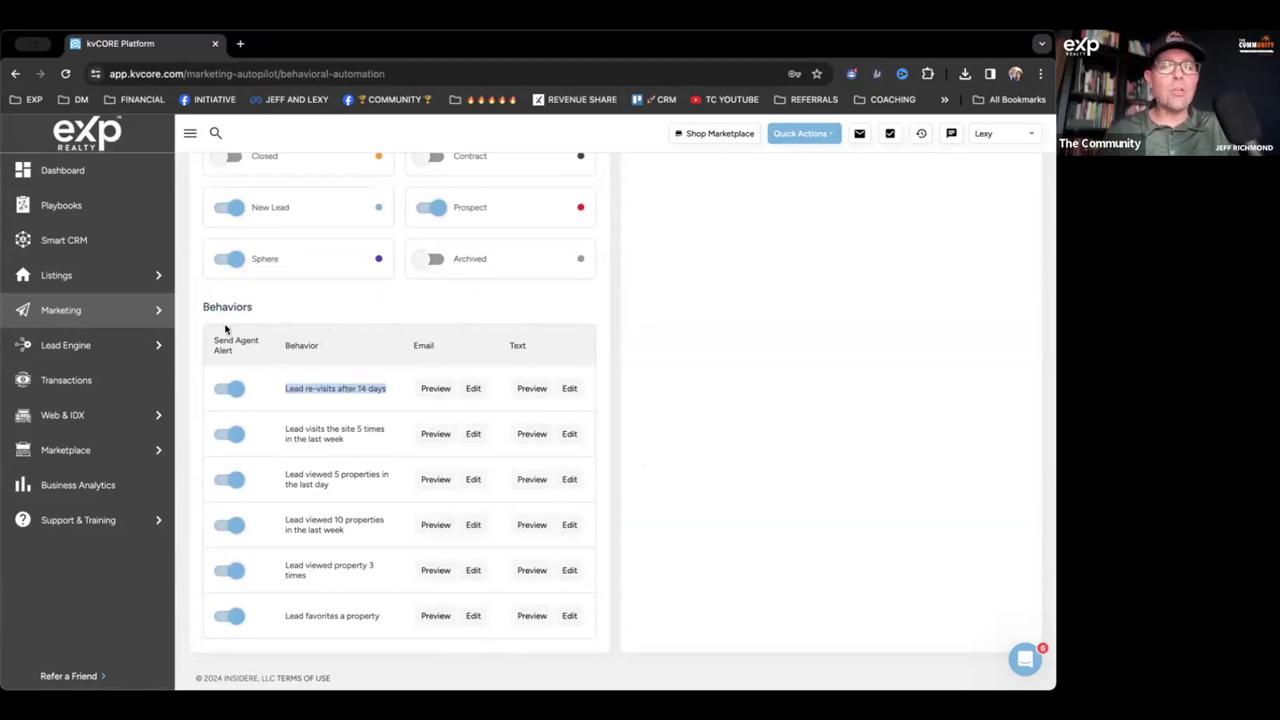
left_click_drag(216, 342, 220, 354)
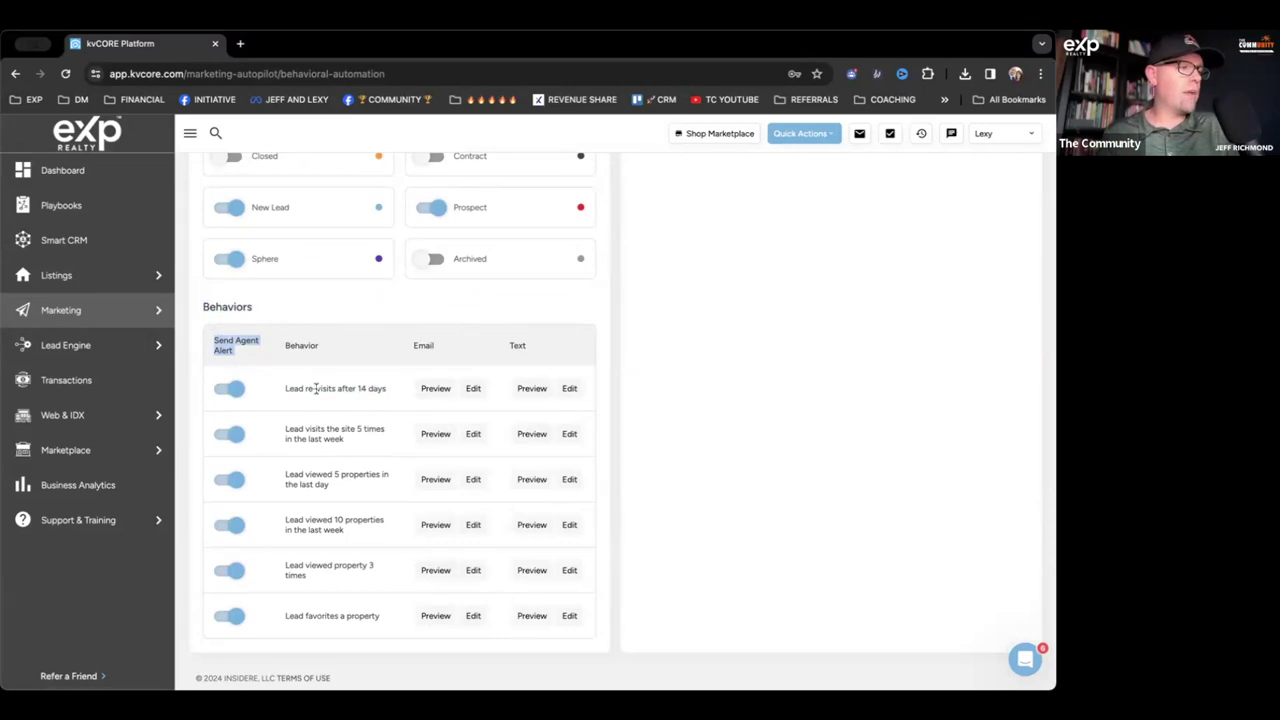
Step: Preview the email for "Lead re-visits after 14 days", highlight its content, and close the preview
left_click(435, 388)
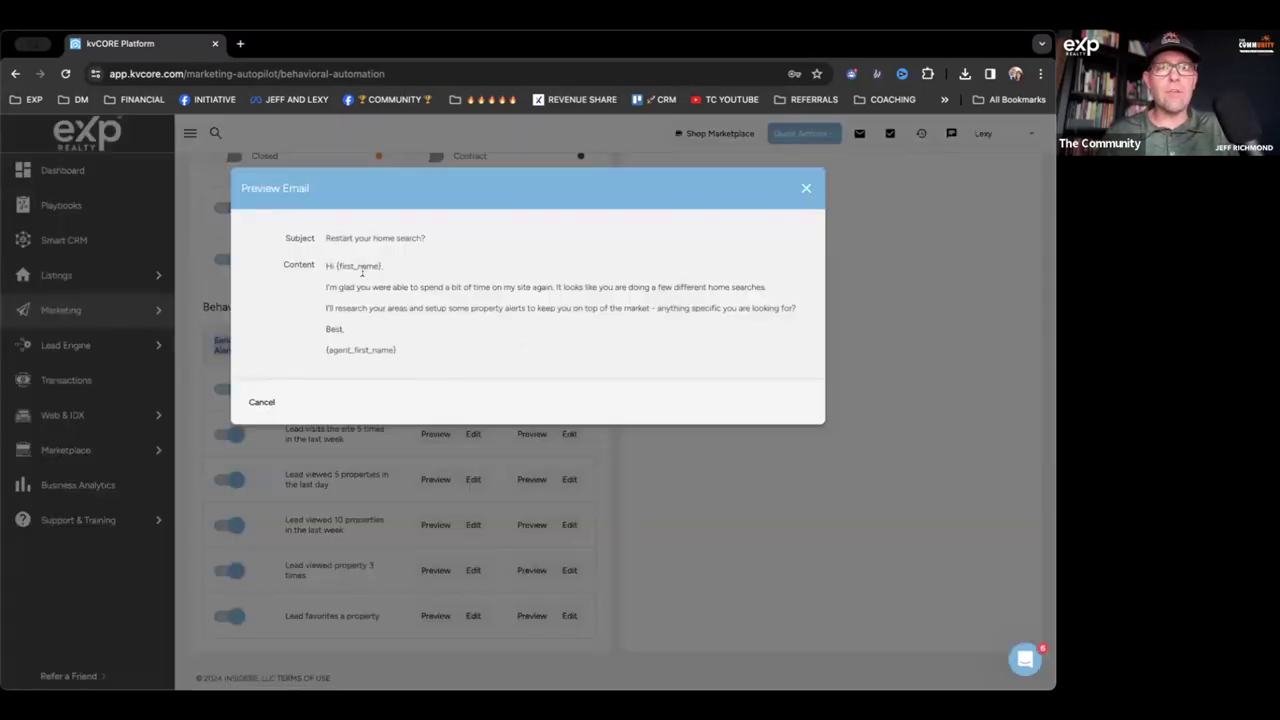
left_click_drag(328, 262, 430, 351)
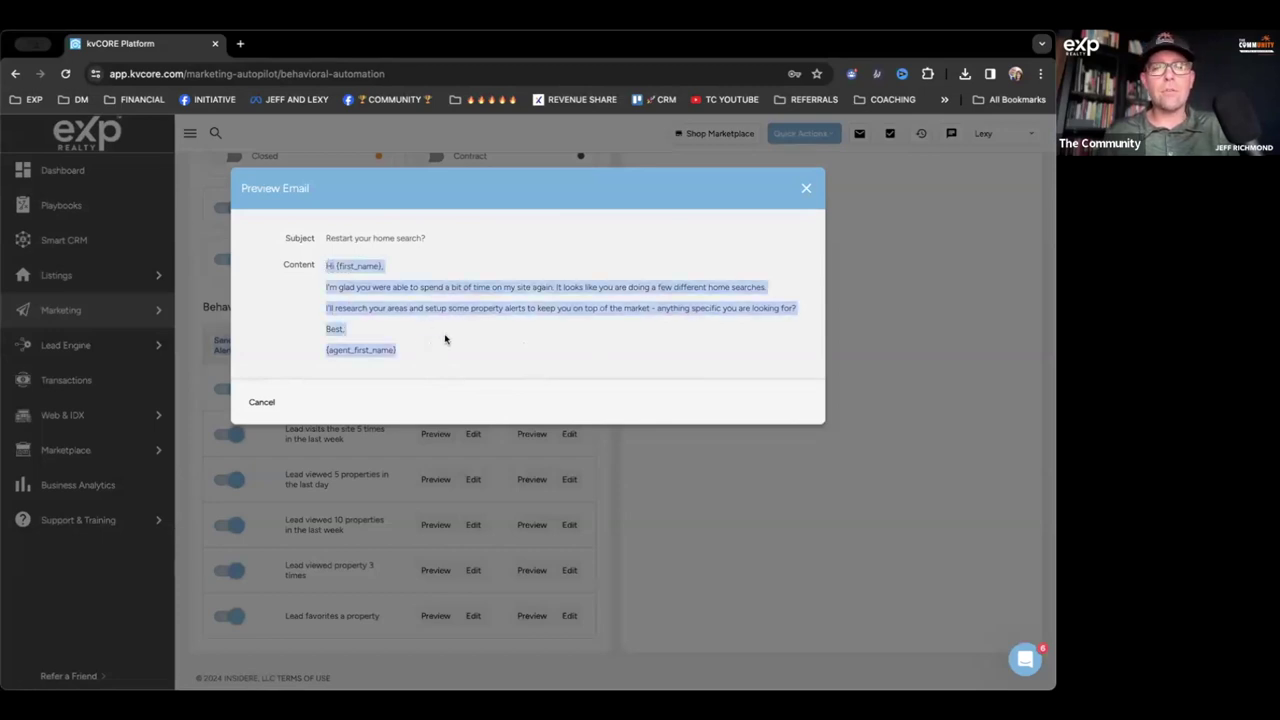
left_click(806, 188)
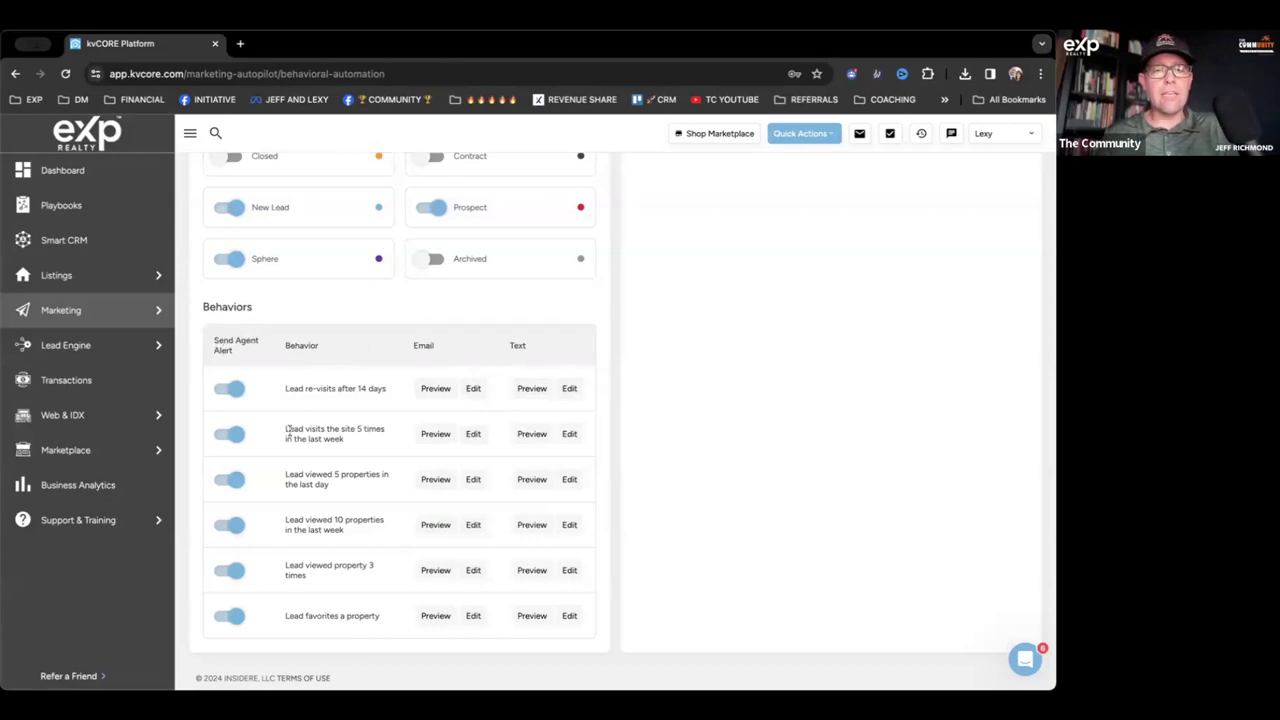
Step: Highlight the other behaviors one after another, from "Lead visits the site 5 times in the last week" to "Lead favorites a property"
left_click_drag(286, 429, 329, 446)
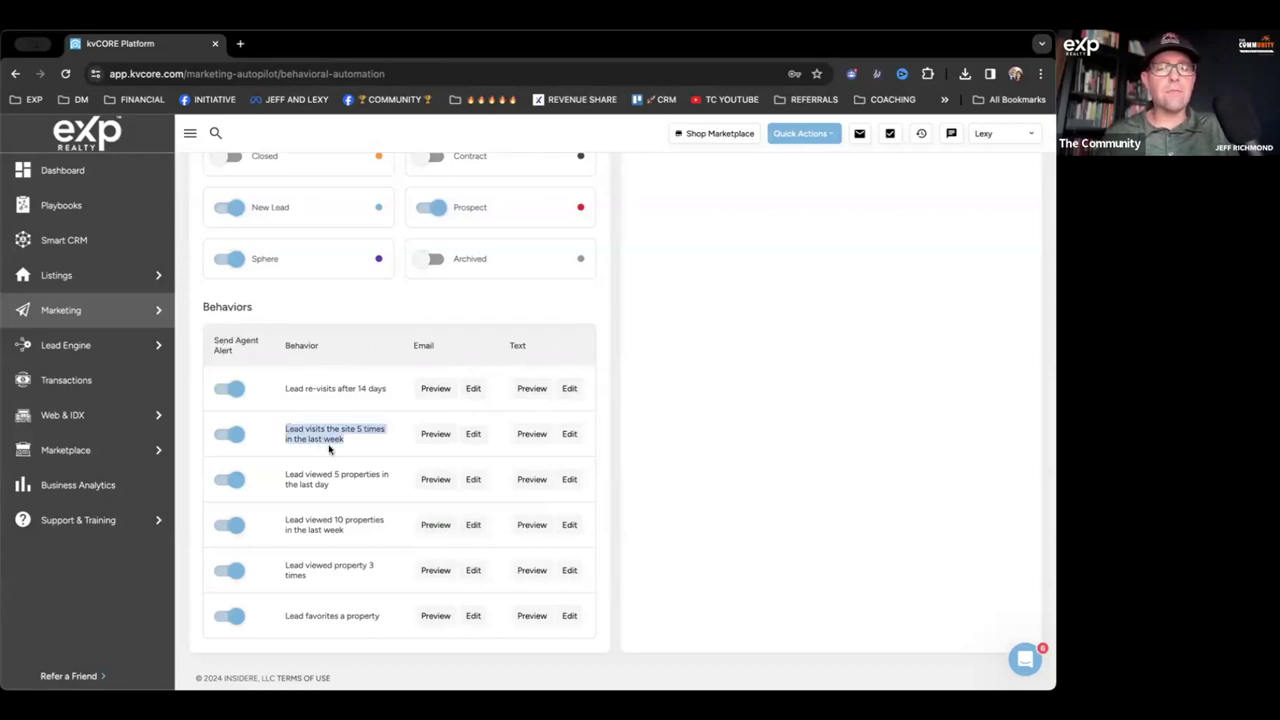
left_click_drag(286, 474, 324, 487)
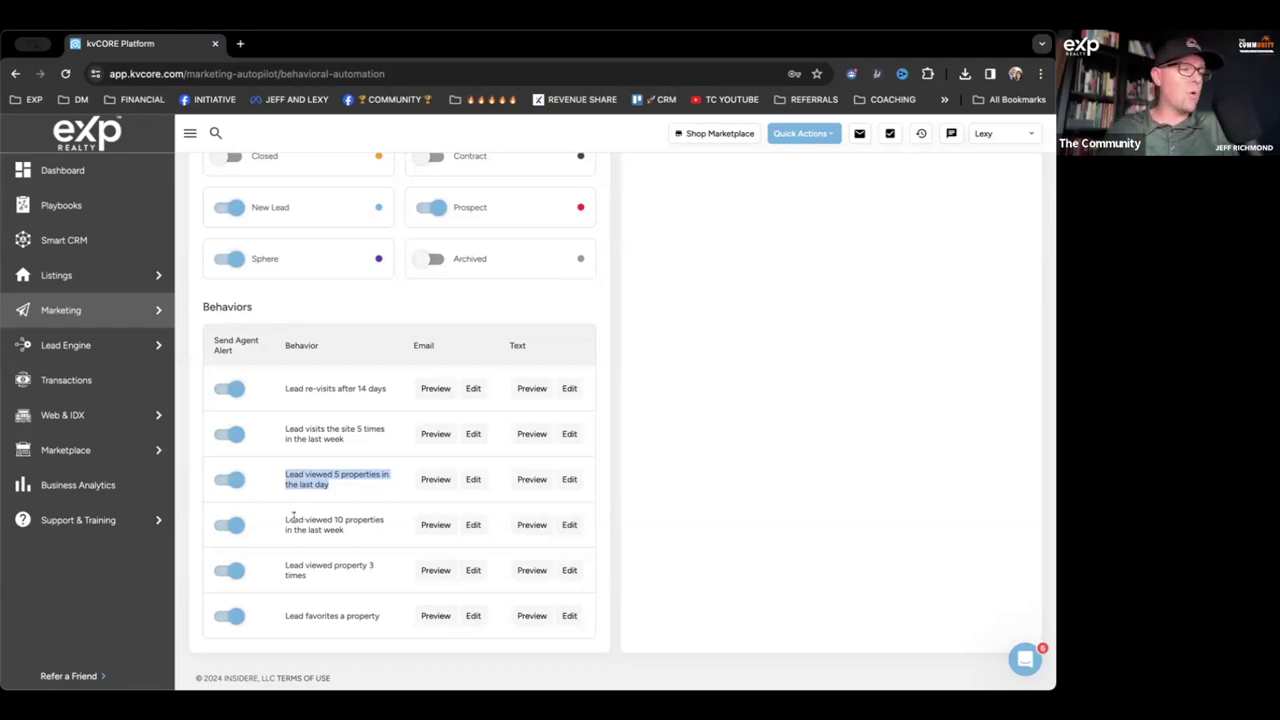
double_click(290, 519)
left_click_drag(290, 519, 333, 530)
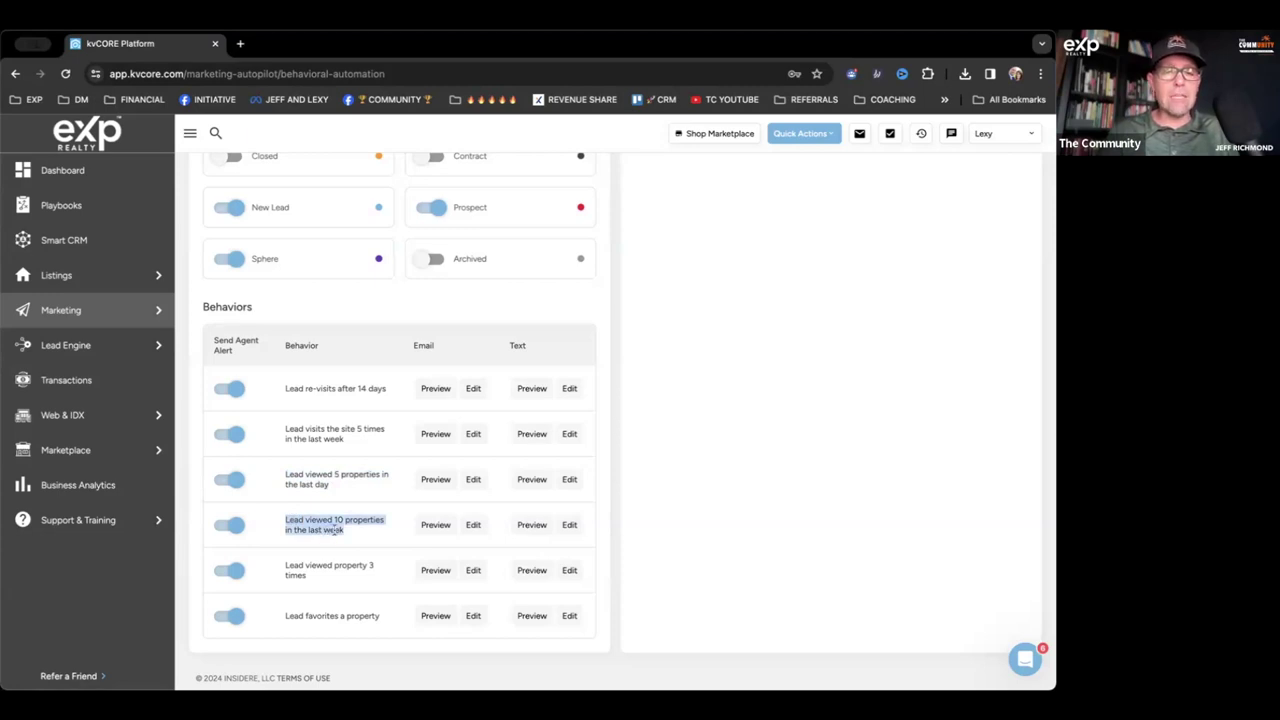
double_click(293, 567)
left_click_drag(293, 567, 350, 616)
double_click(293, 615)
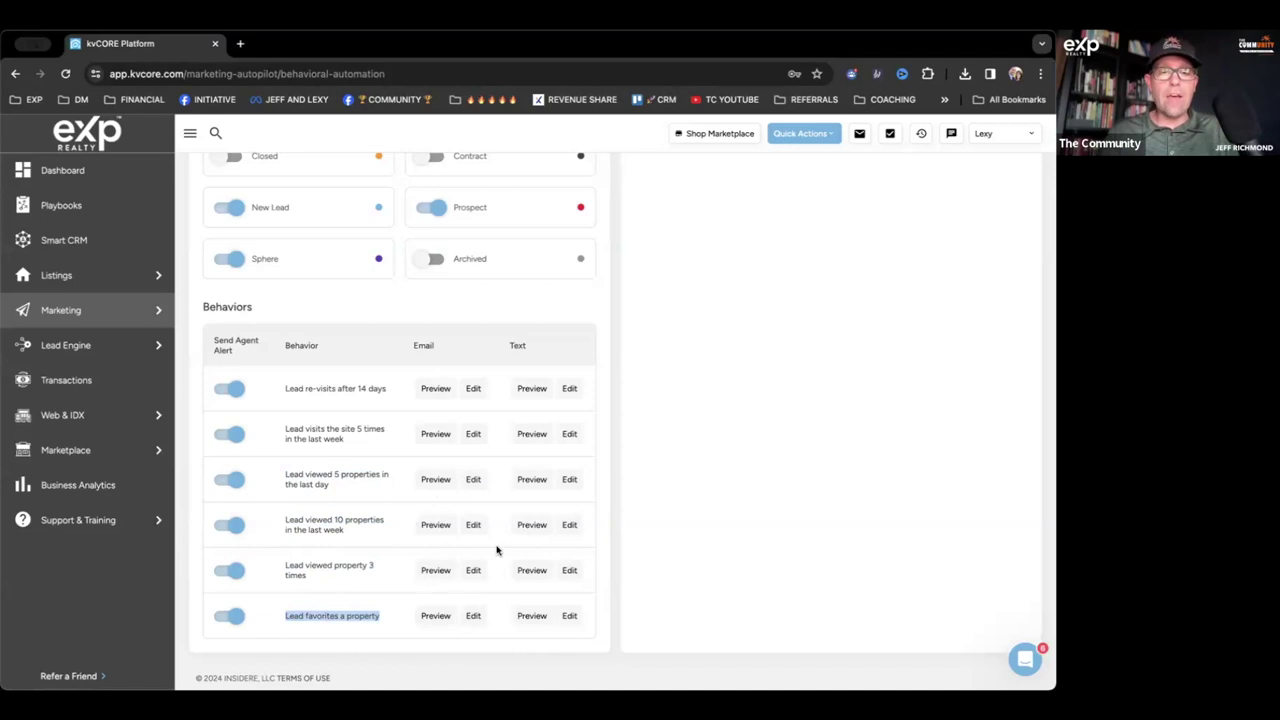
Step: Preview the text message for "Lead viewed 5 properties in the last day", close it, and return to the Behavioral Alerts introduction
left_click(533, 482)
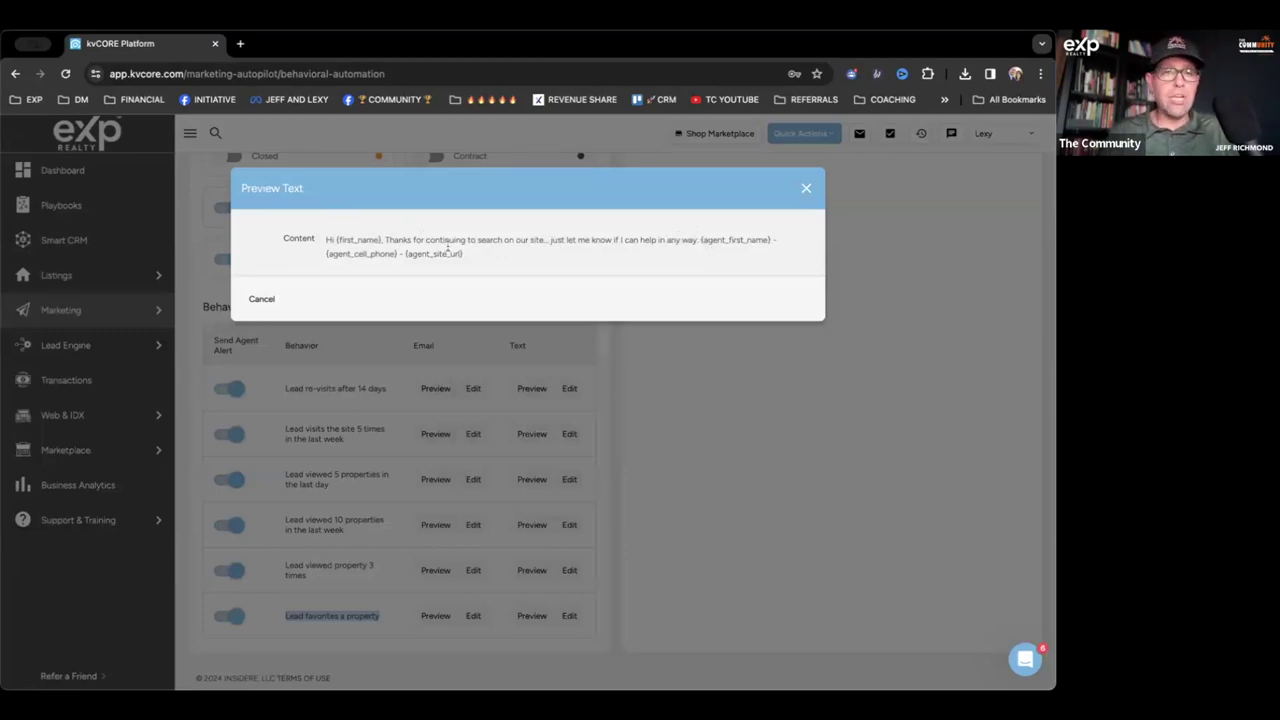
left_click(807, 188)
scroll(709, 343, "up", 1)
scroll(709, 343, "up", 2)
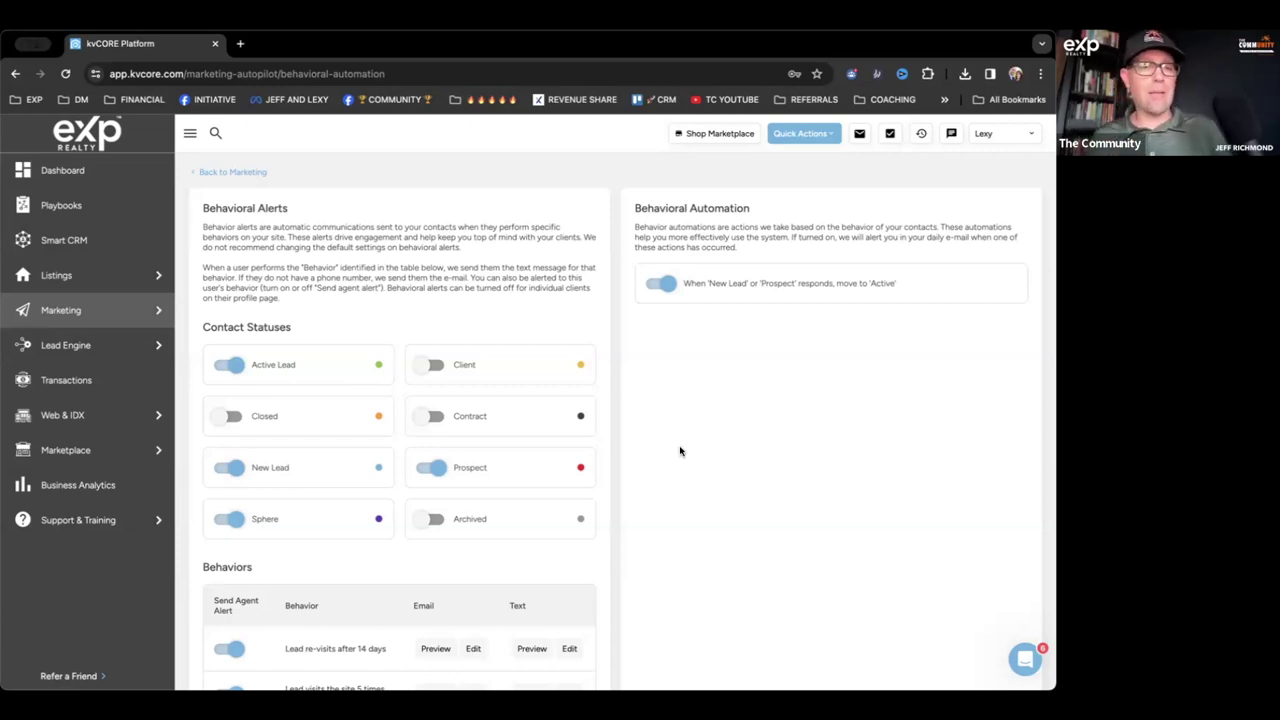
Step: Go back to the Marketing overview and open the My Campaigns list of Smart Campaigns
mouse_move(154, 320)
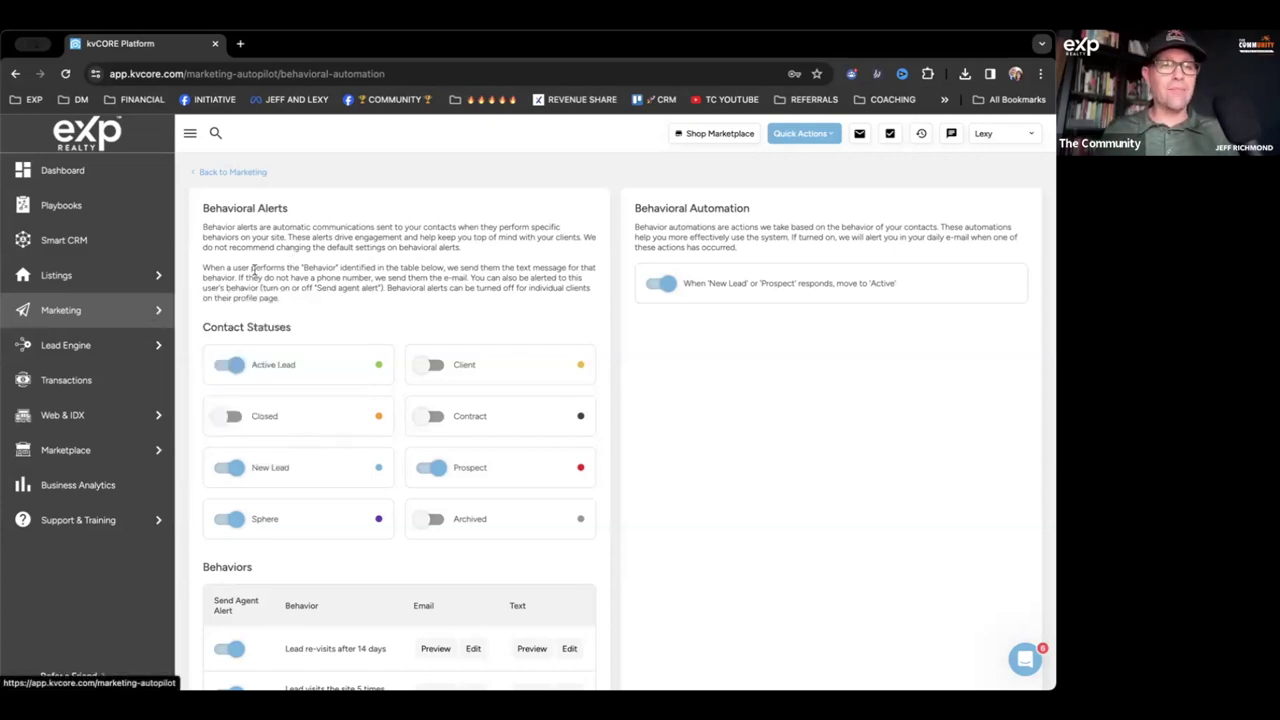
left_click(224, 172)
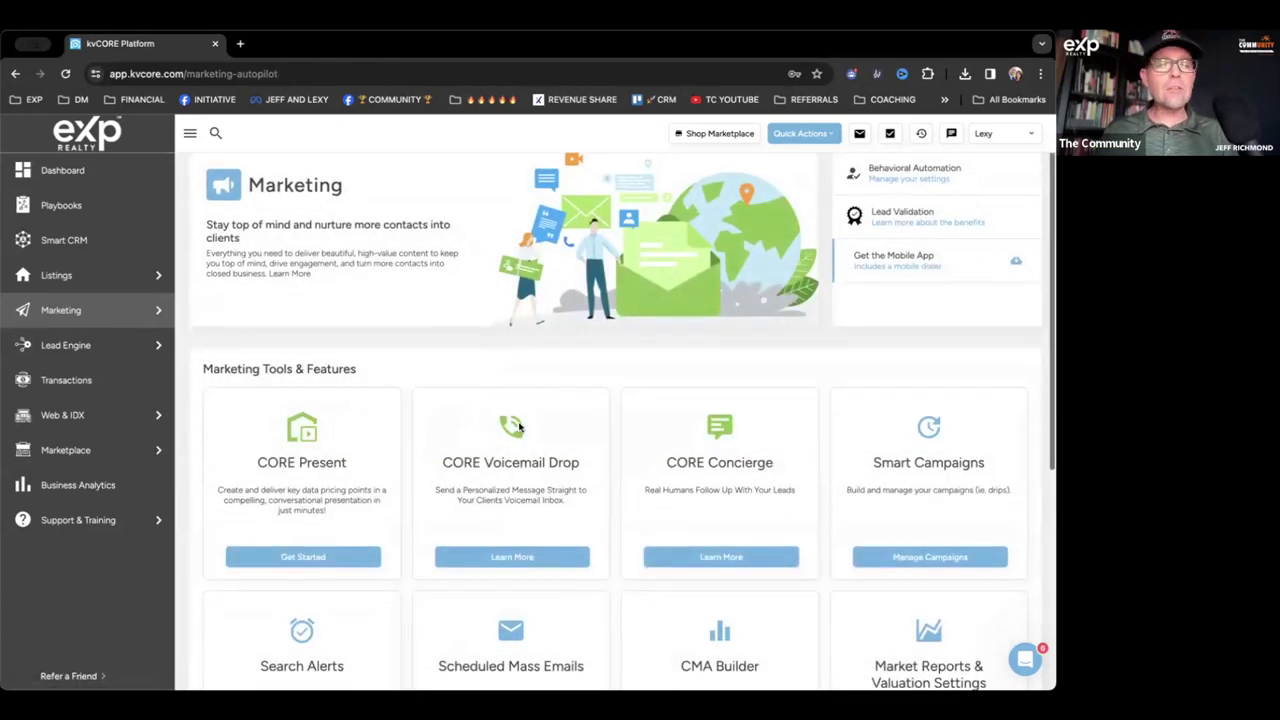
scroll(500, 380, "down", 1)
mouse_move(150, 310)
left_click(236, 347)
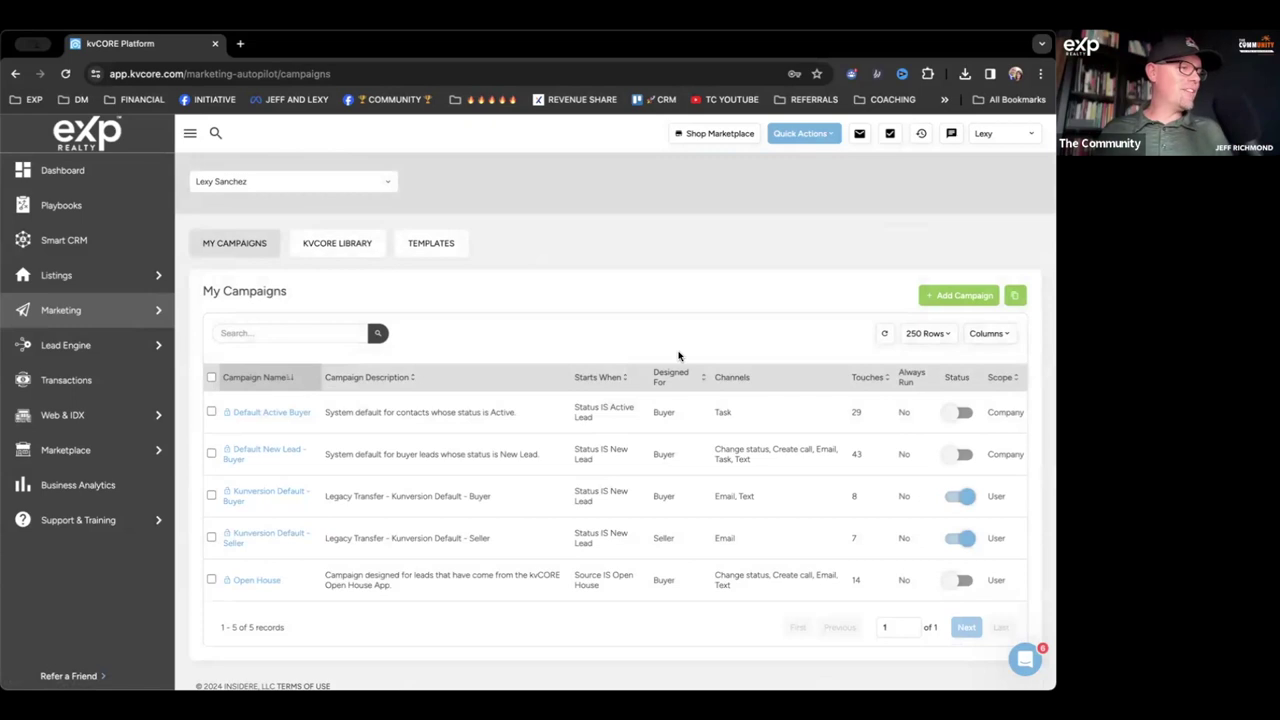
scroll(792, 350, "down", 1)
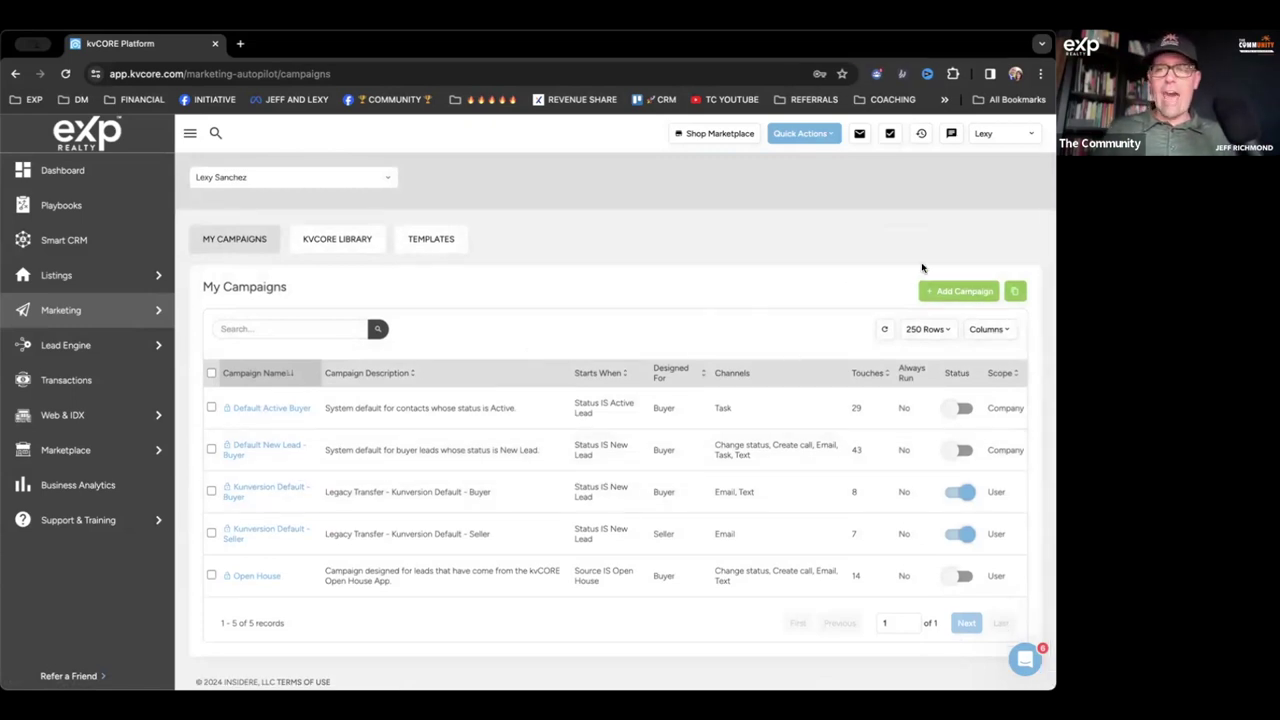
Step: Start adding a new campaign with Lead is New as its start condition, and look at the available lead sources
scroll(990, 302, "up", 5)
scroll(990, 302, "right", 3)
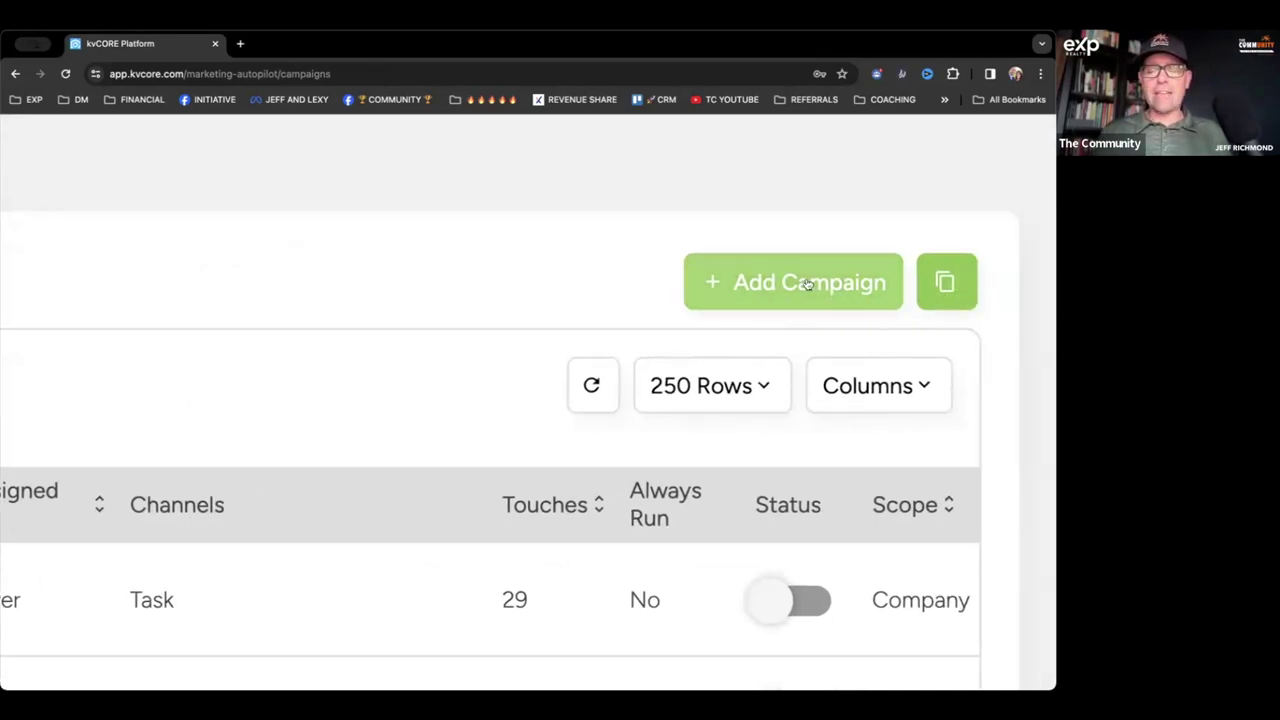
scroll(810, 287, "down", 5)
left_click(965, 293)
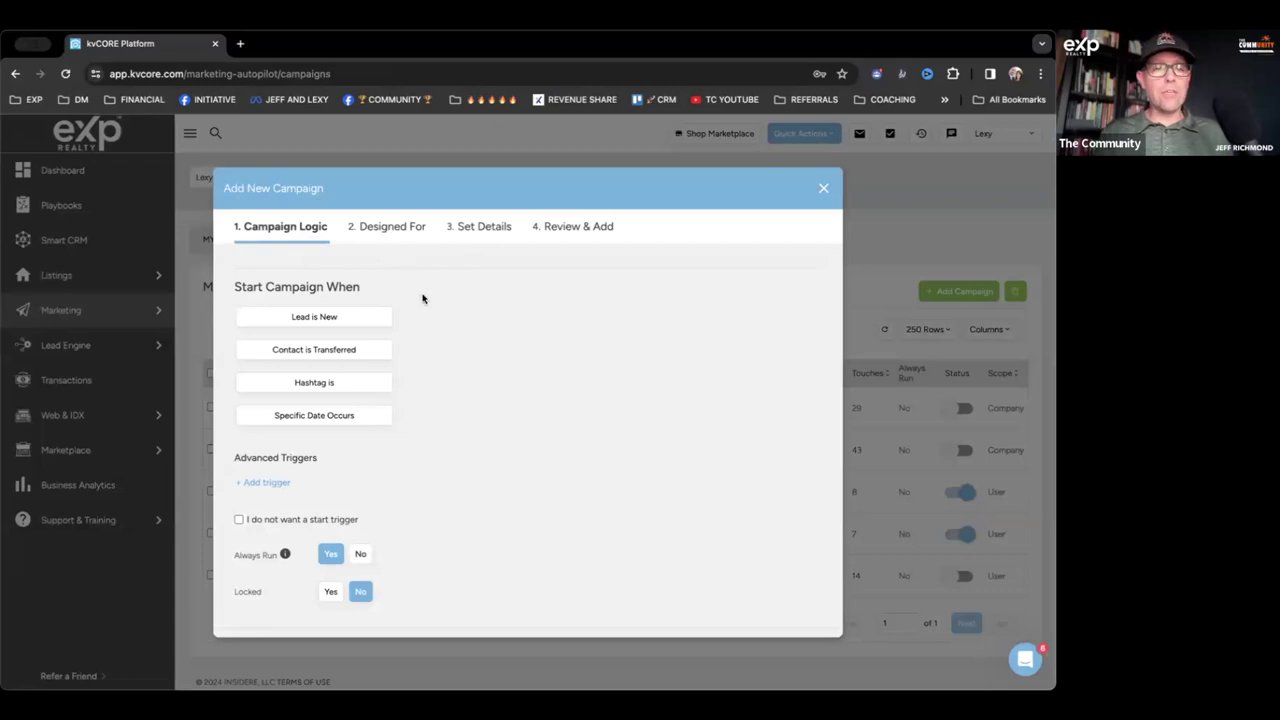
left_click(380, 314)
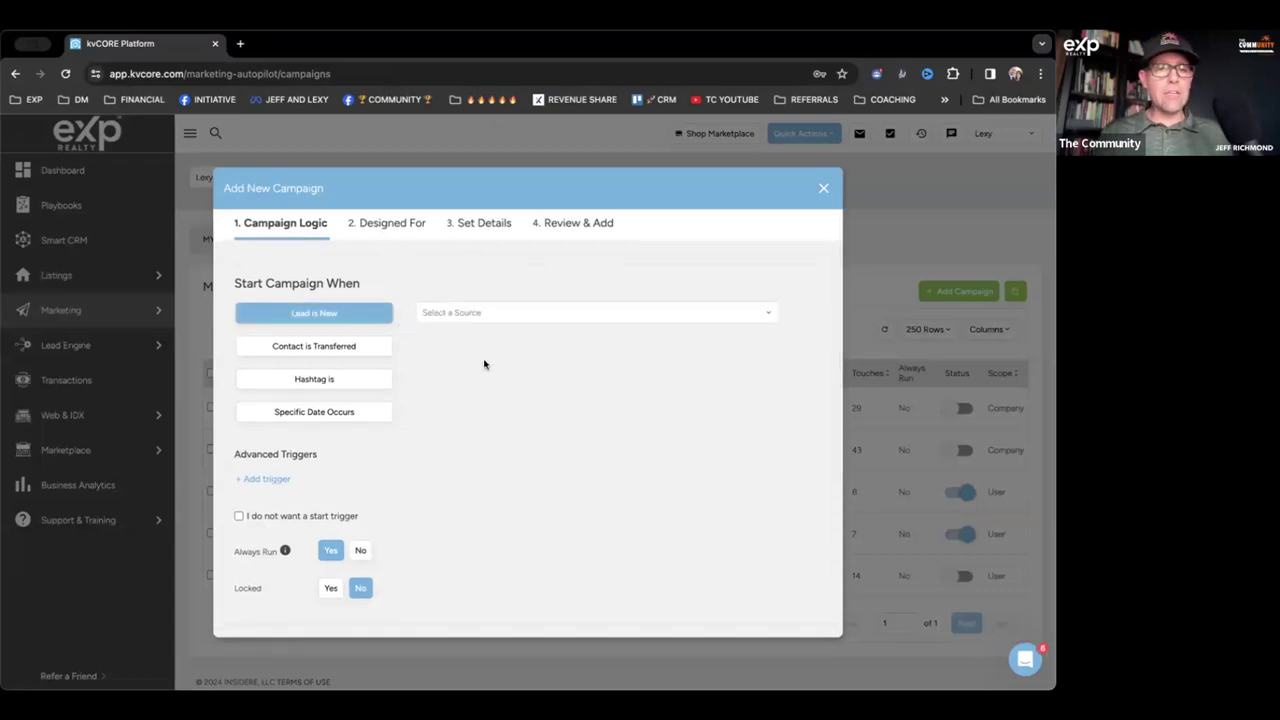
scroll(488, 400, "down", 1)
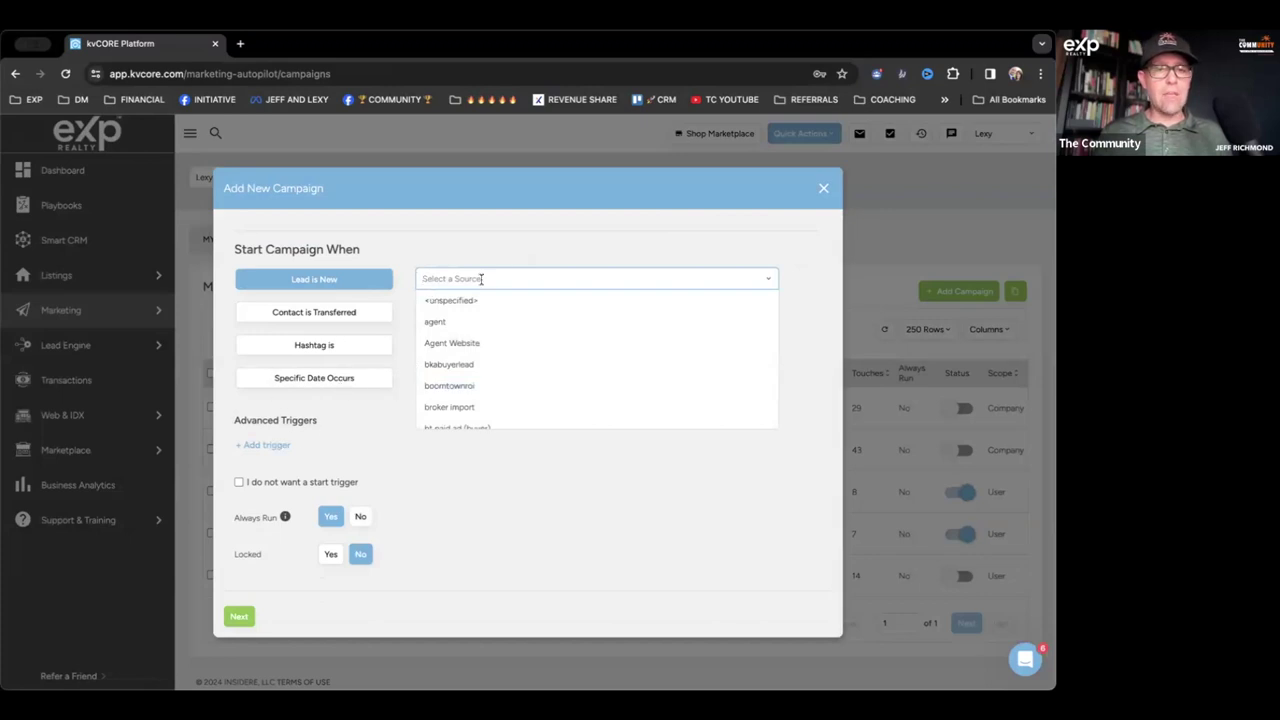
left_click(449, 247)
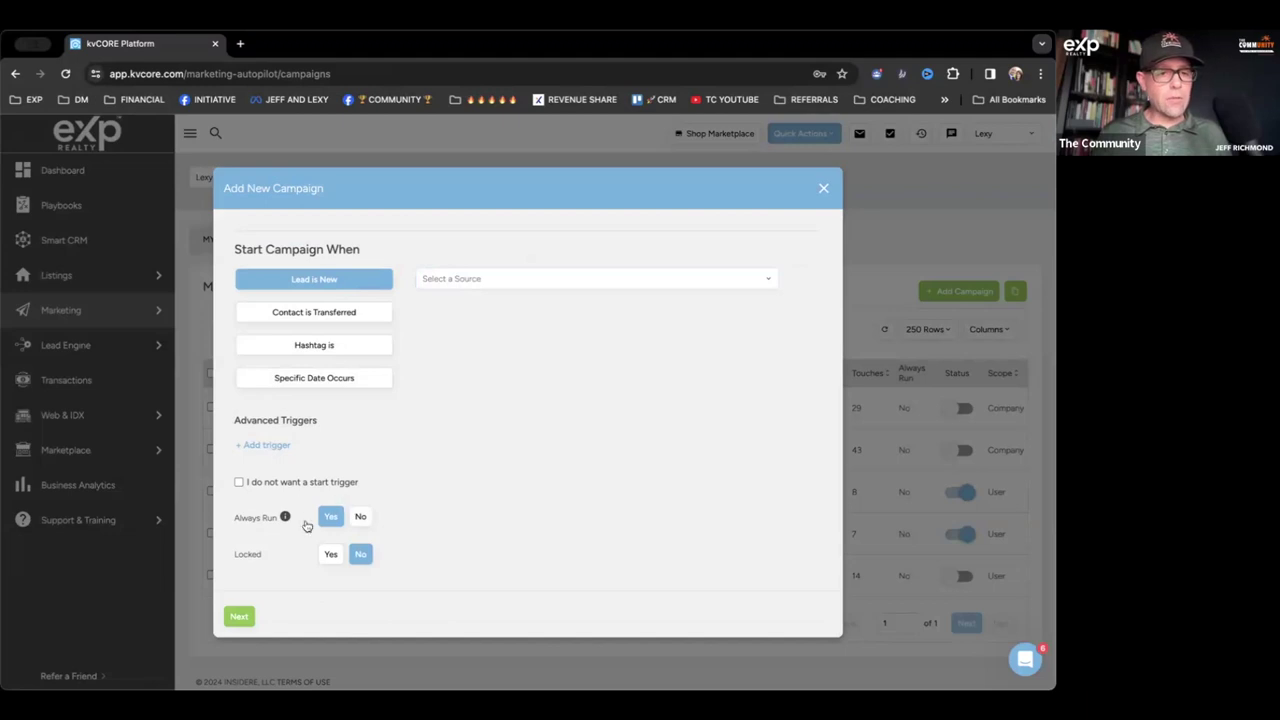
Step: Add an advanced trigger with Lead IS Transferred, check its logic and value options, and remove it
left_click(276, 447)
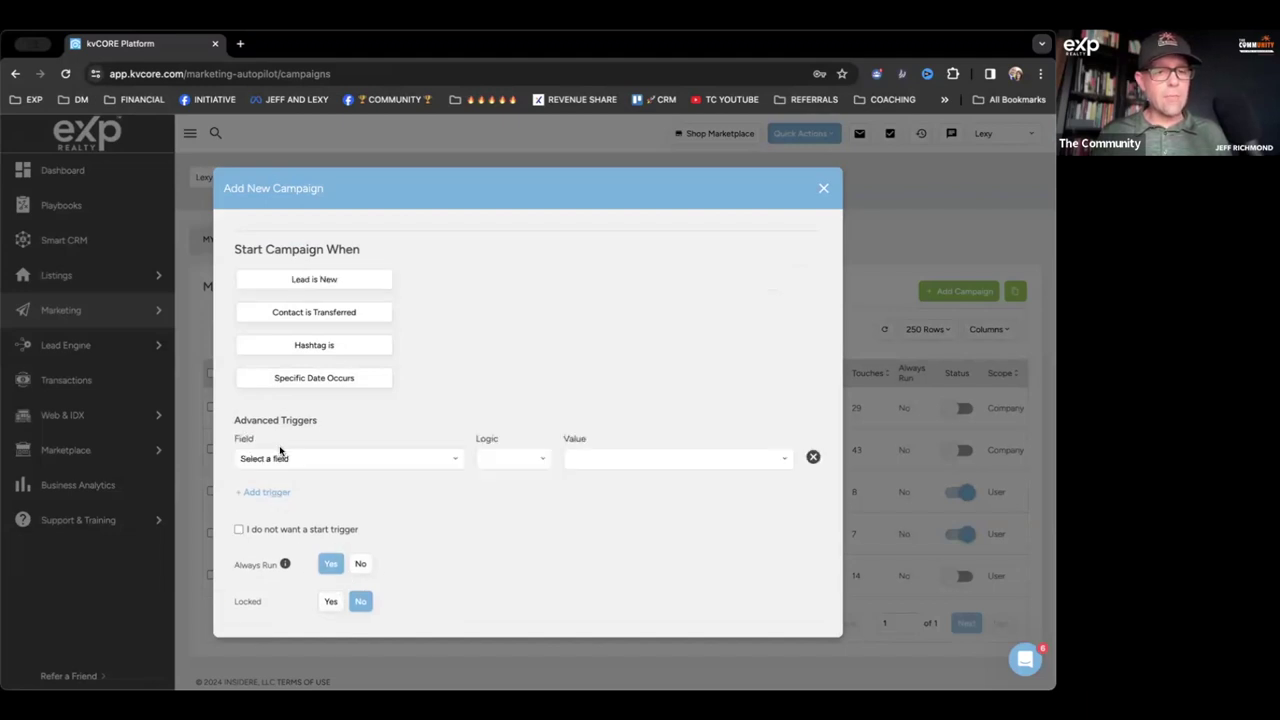
left_click(322, 462)
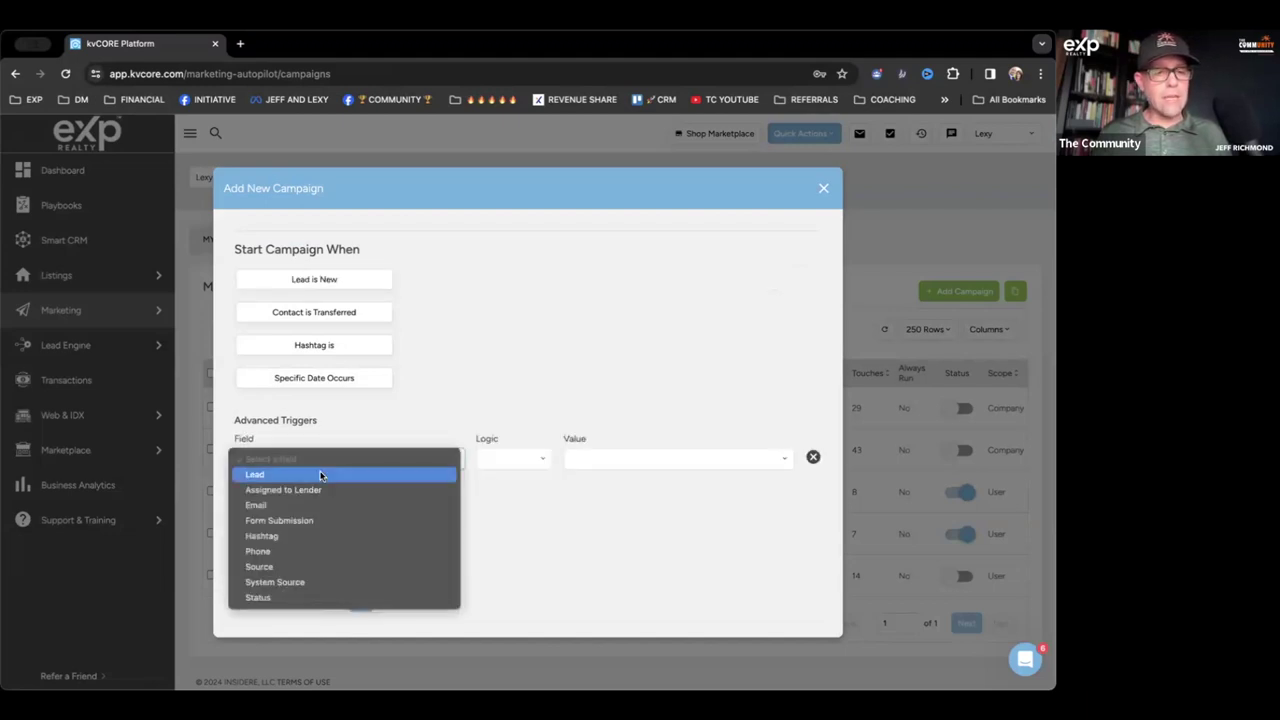
left_click(321, 475)
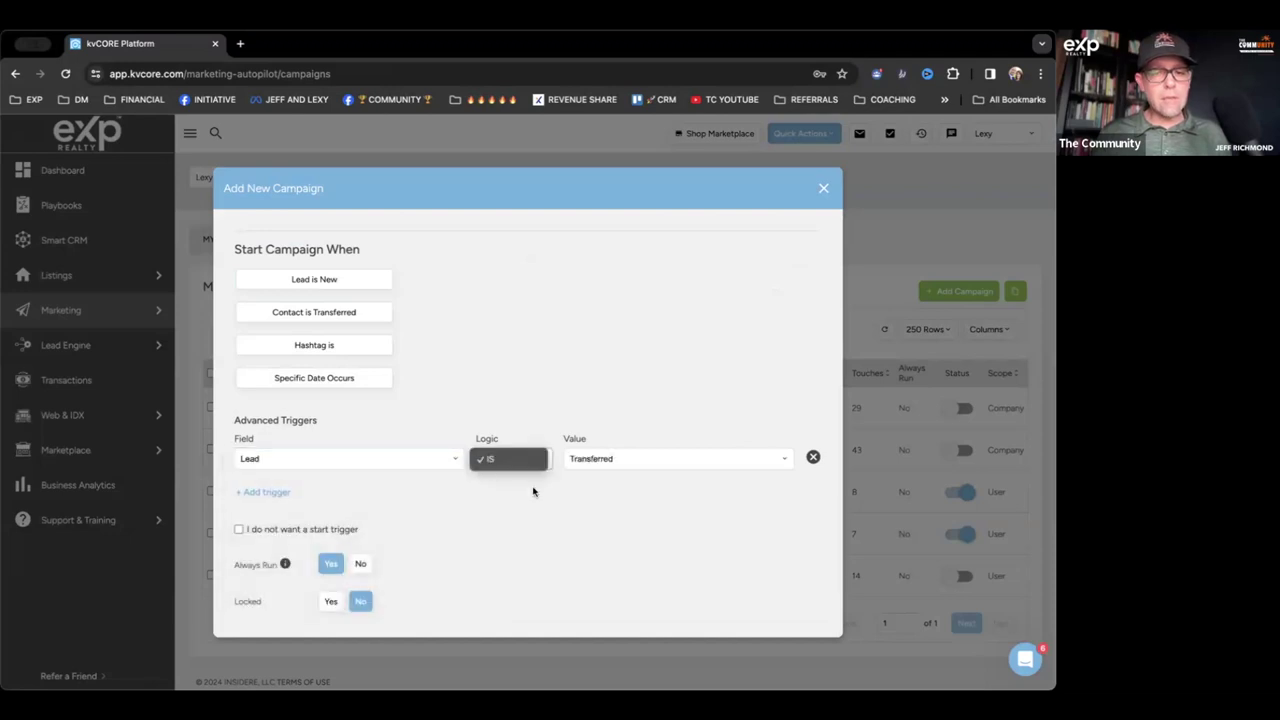
left_click(620, 459)
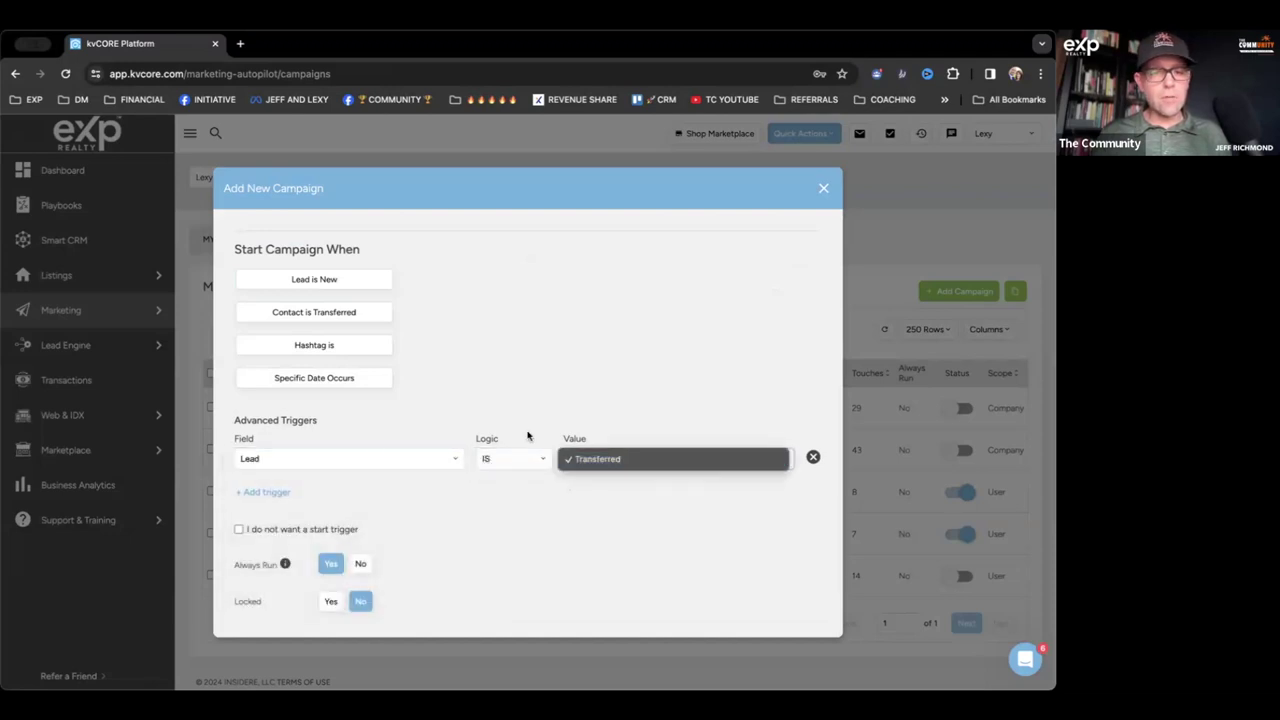
left_click(813, 457)
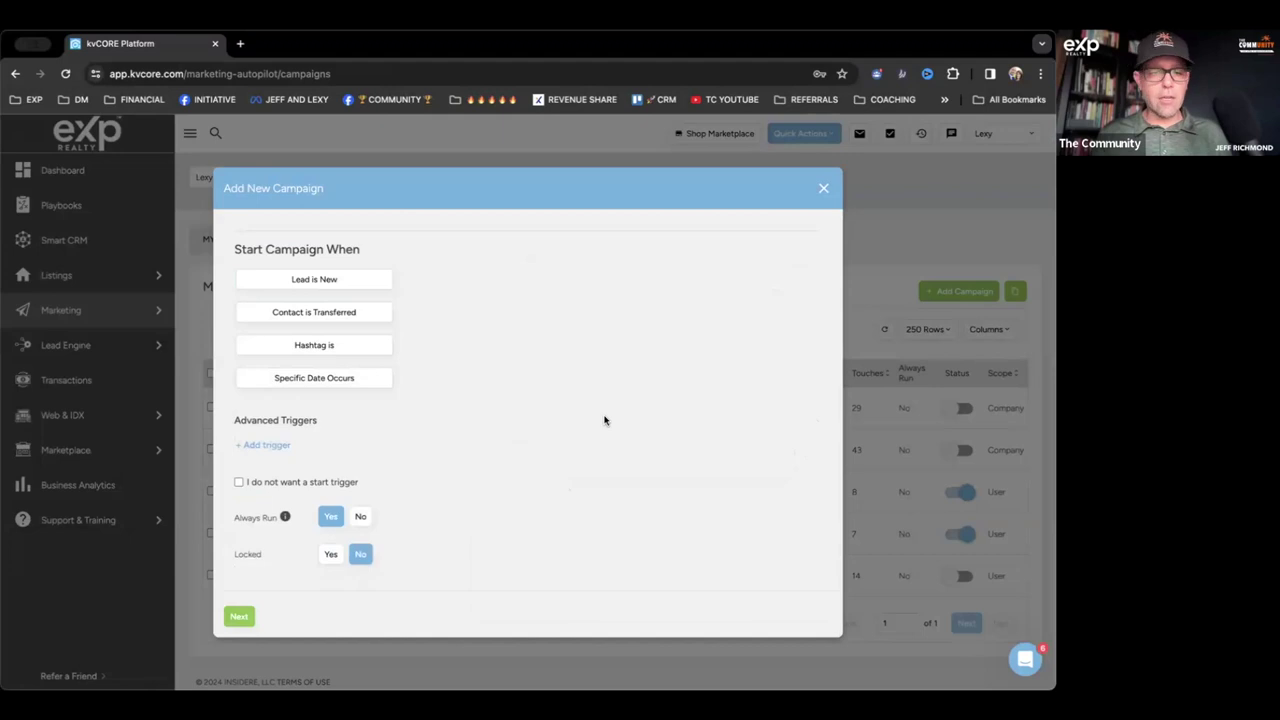
Step: Try to continue without a start trigger, dismiss the notice, and look at the field choices for an advanced trigger
left_click(242, 616)
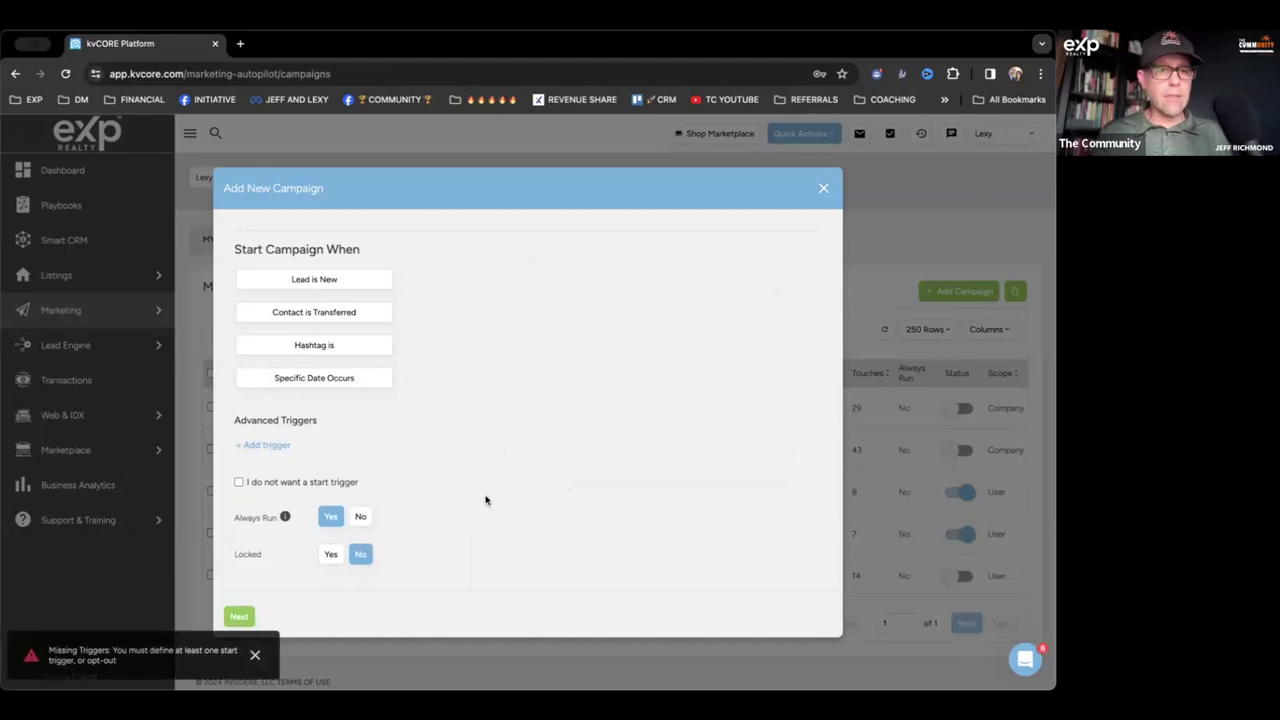
left_click(255, 655)
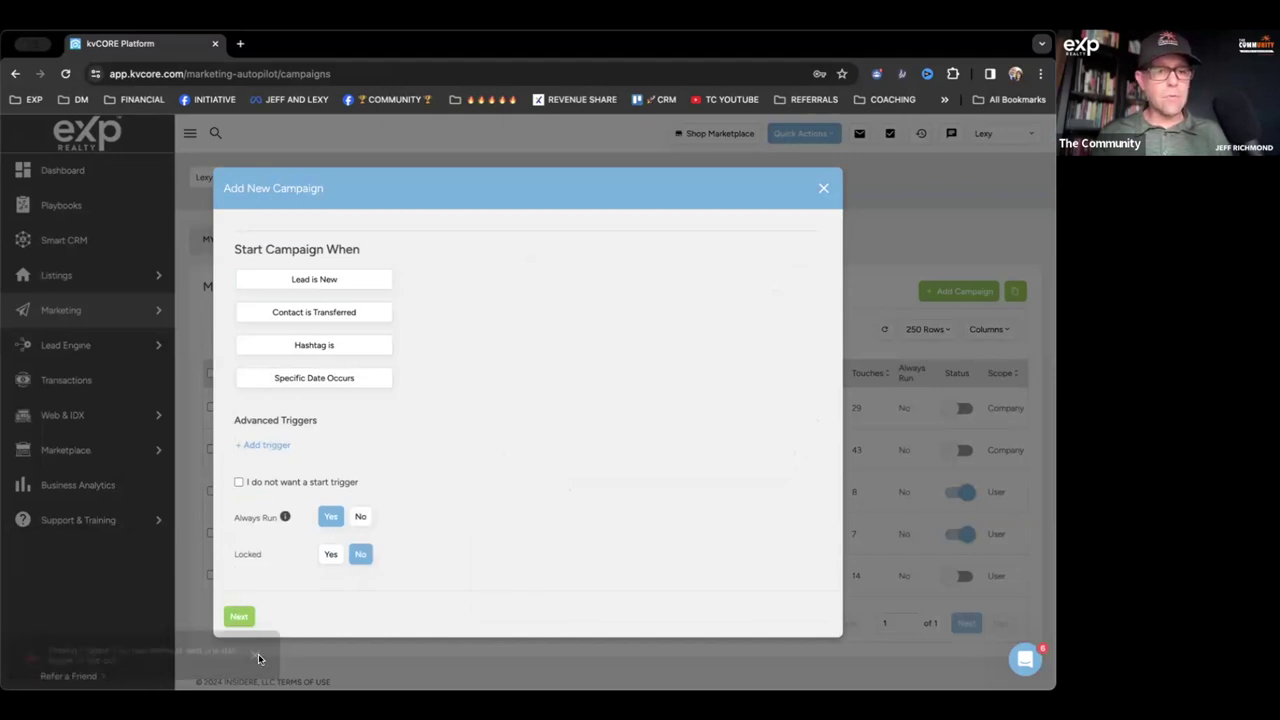
left_click(262, 445)
left_click(373, 458)
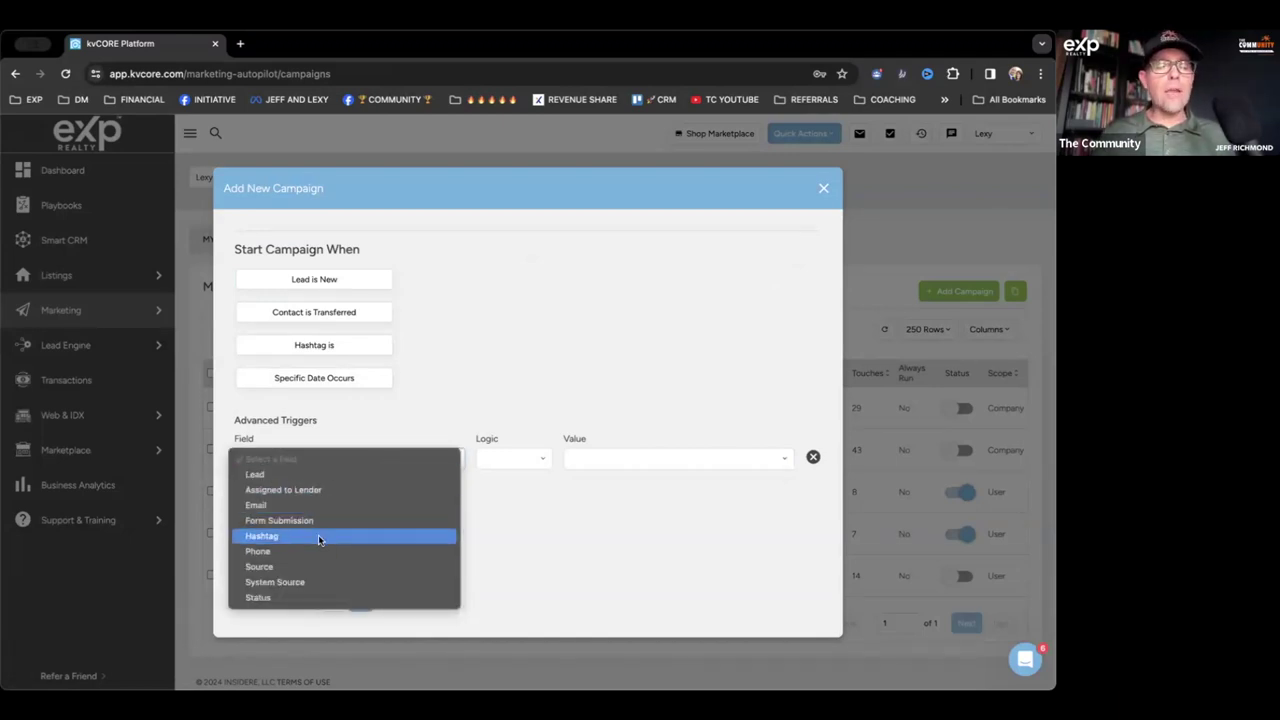
left_click(456, 374)
Step: Set the campaign to start when Lead is New and continue to the Designed For stage
left_click(365, 280)
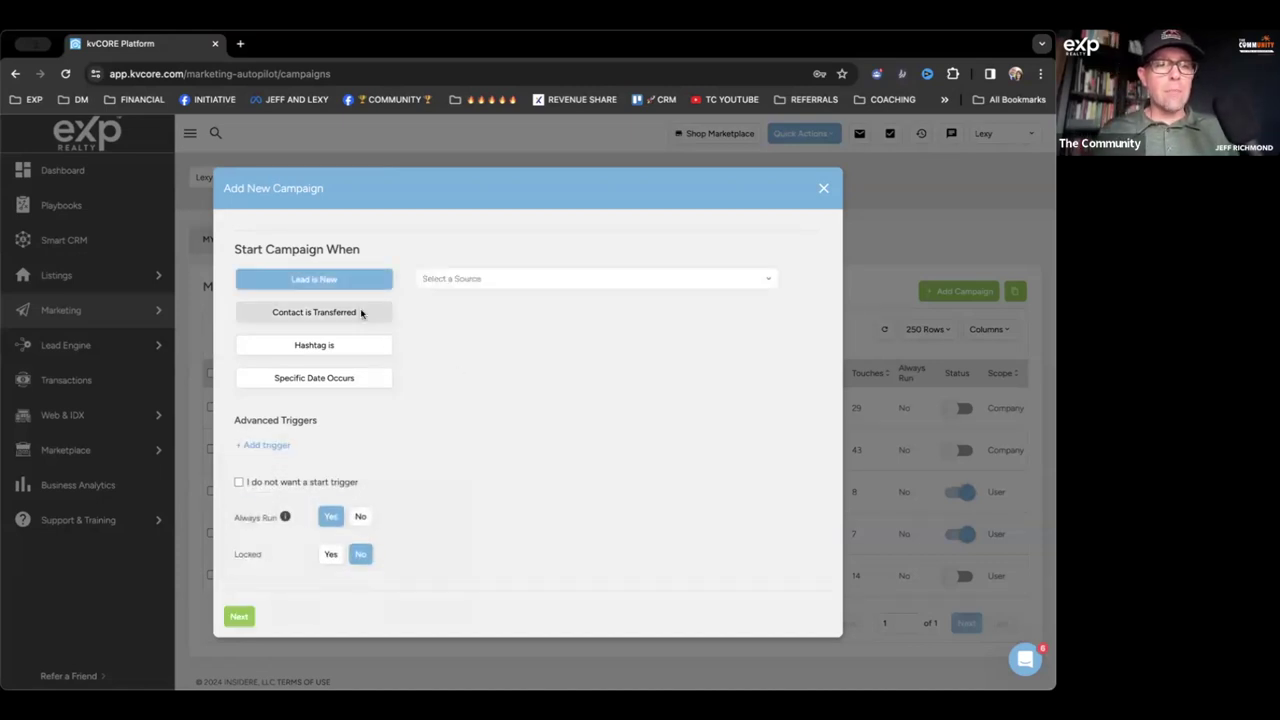
left_click(282, 446)
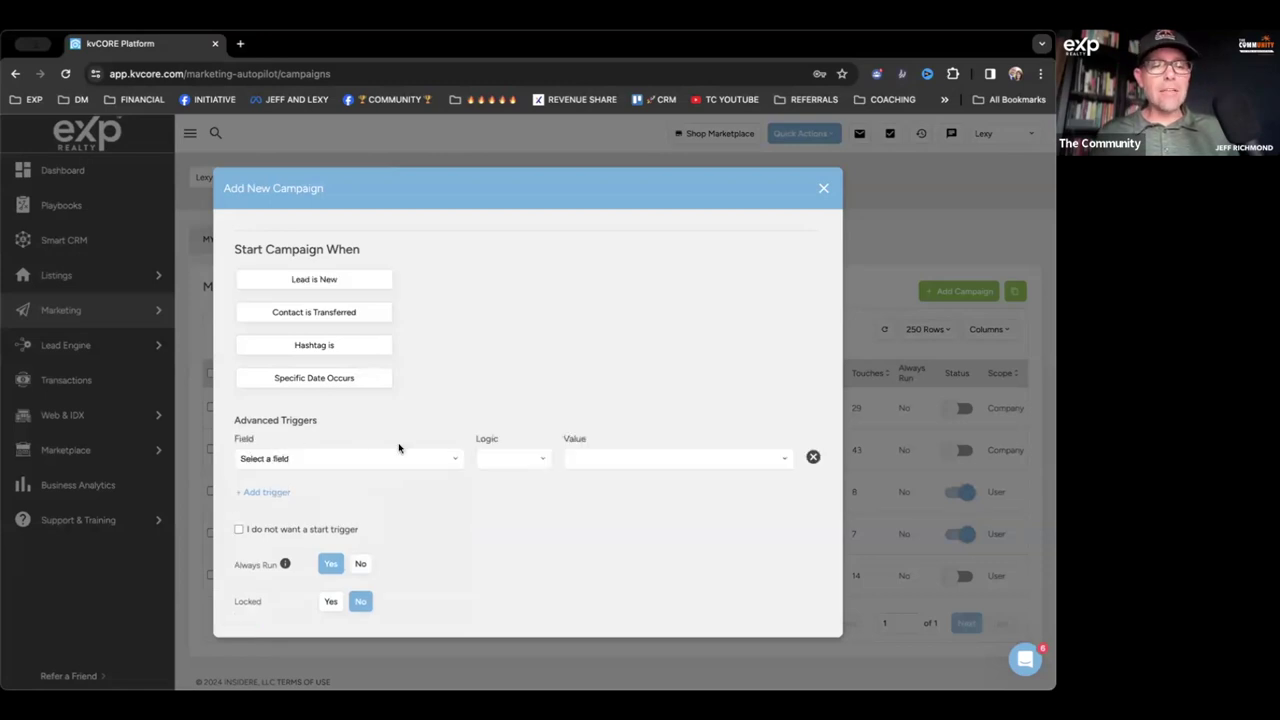
left_click(370, 279)
left_click(241, 616)
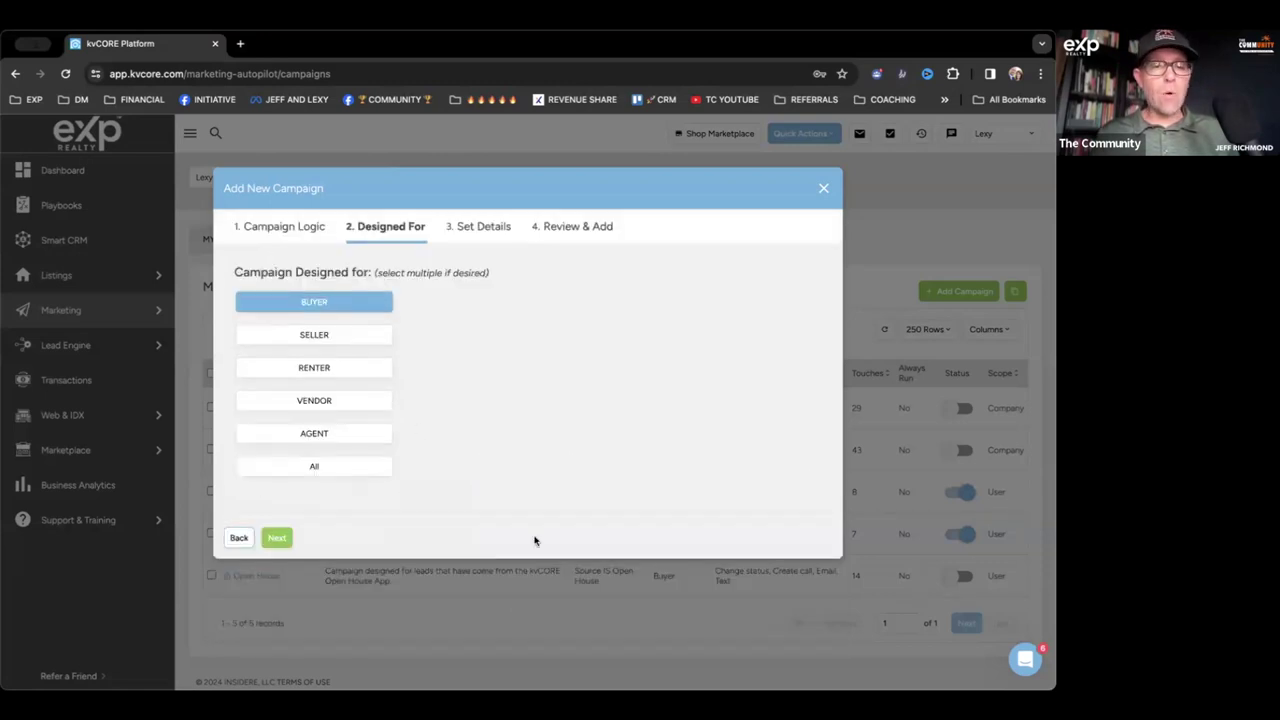
Step: Highlight "Campaign Designed for", continue with Buyer to the Set Details stage, and close the new campaign without saving
double_click(257, 272)
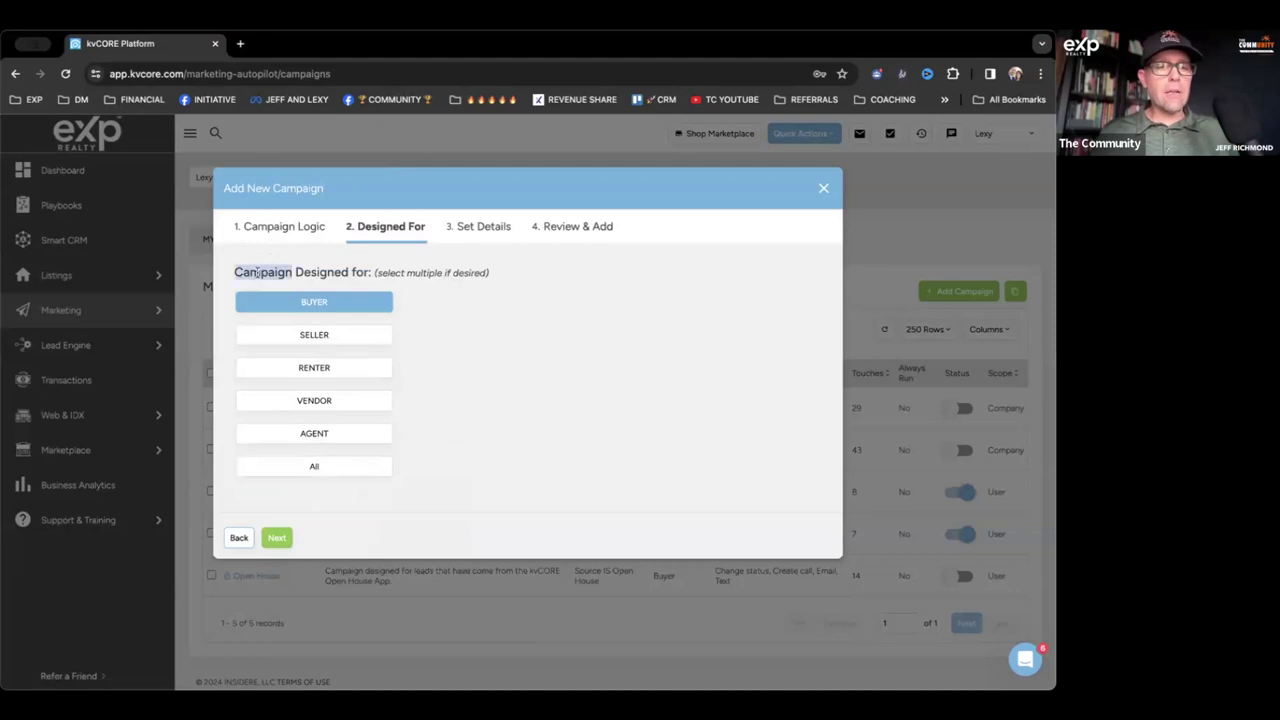
left_click_drag(344, 262, 364, 266)
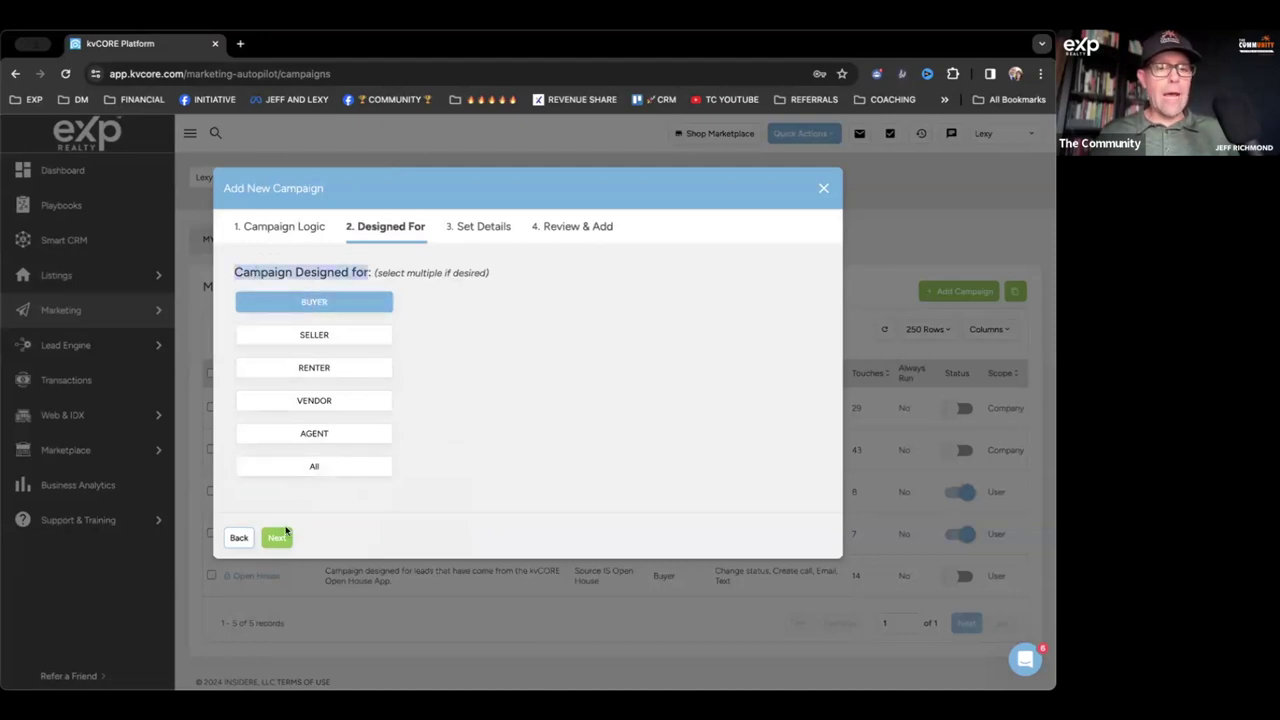
left_click(277, 538)
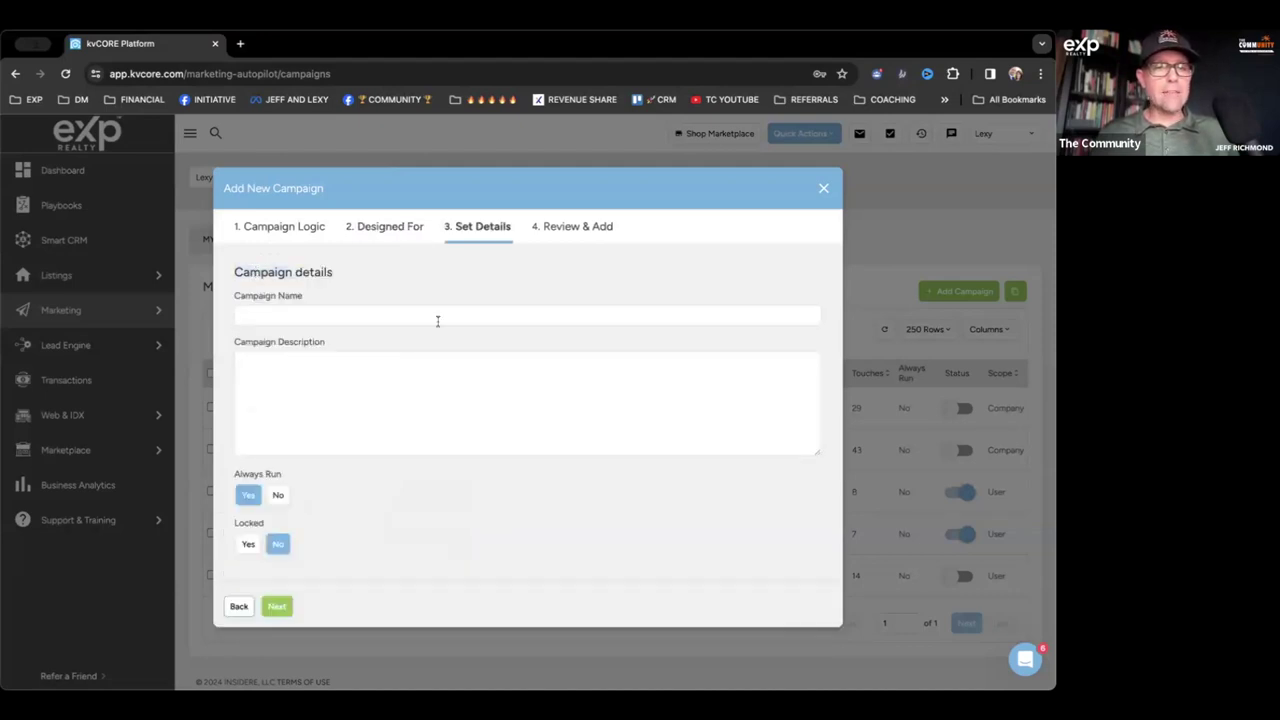
left_click(823, 189)
left_click(486, 385)
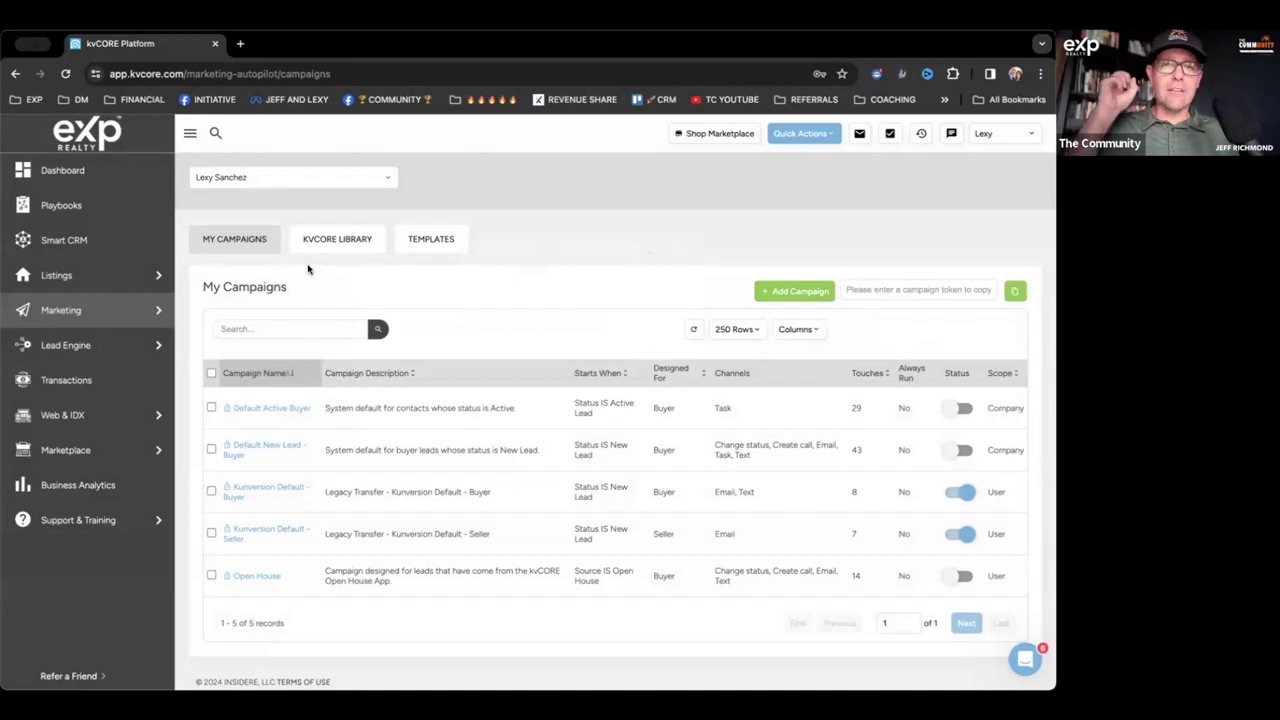
Step: Search the kvCORE Library for "default" and look through the matching campaigns
left_click(345, 240)
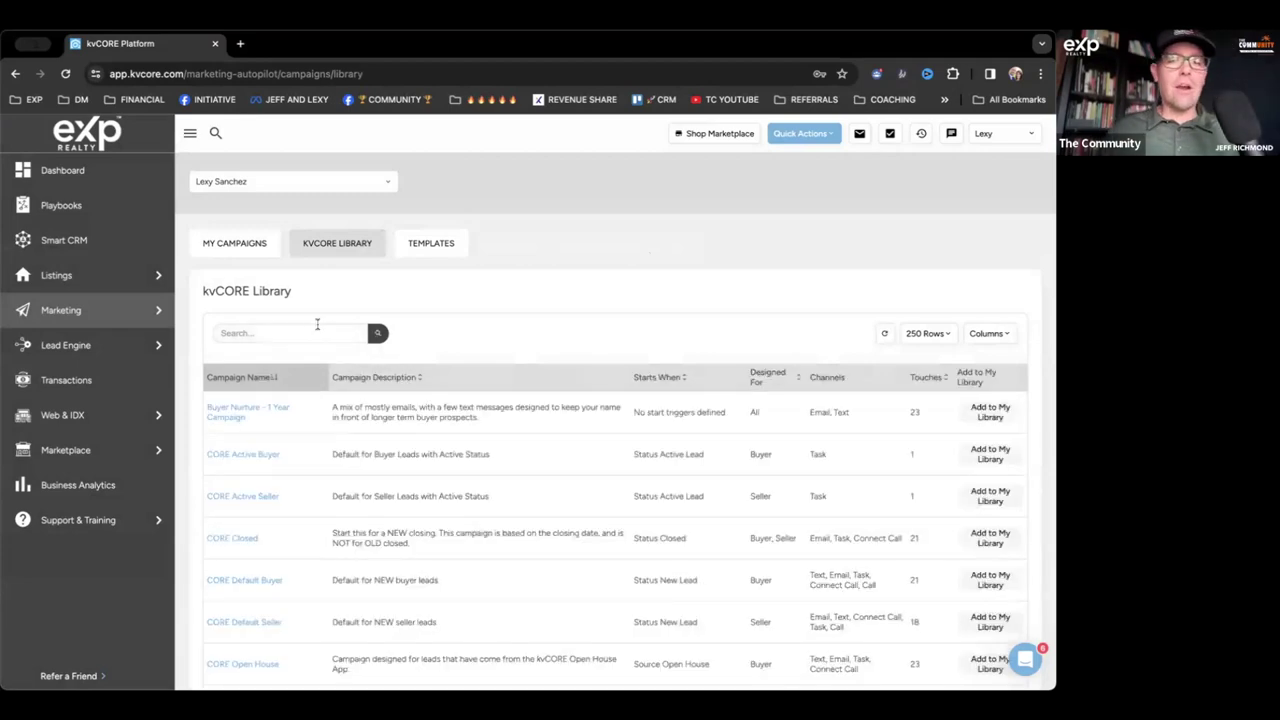
scroll(284, 321, "down", 1)
left_click(284, 321)
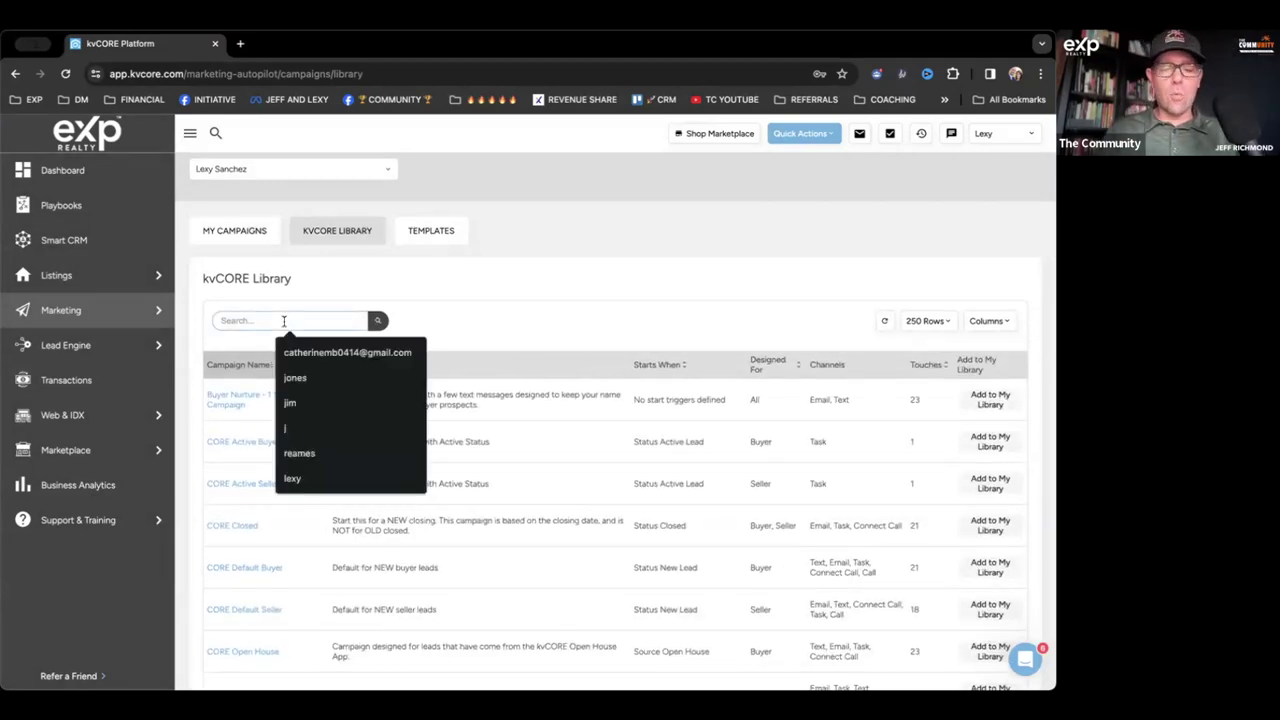
type("default")
key("Return")
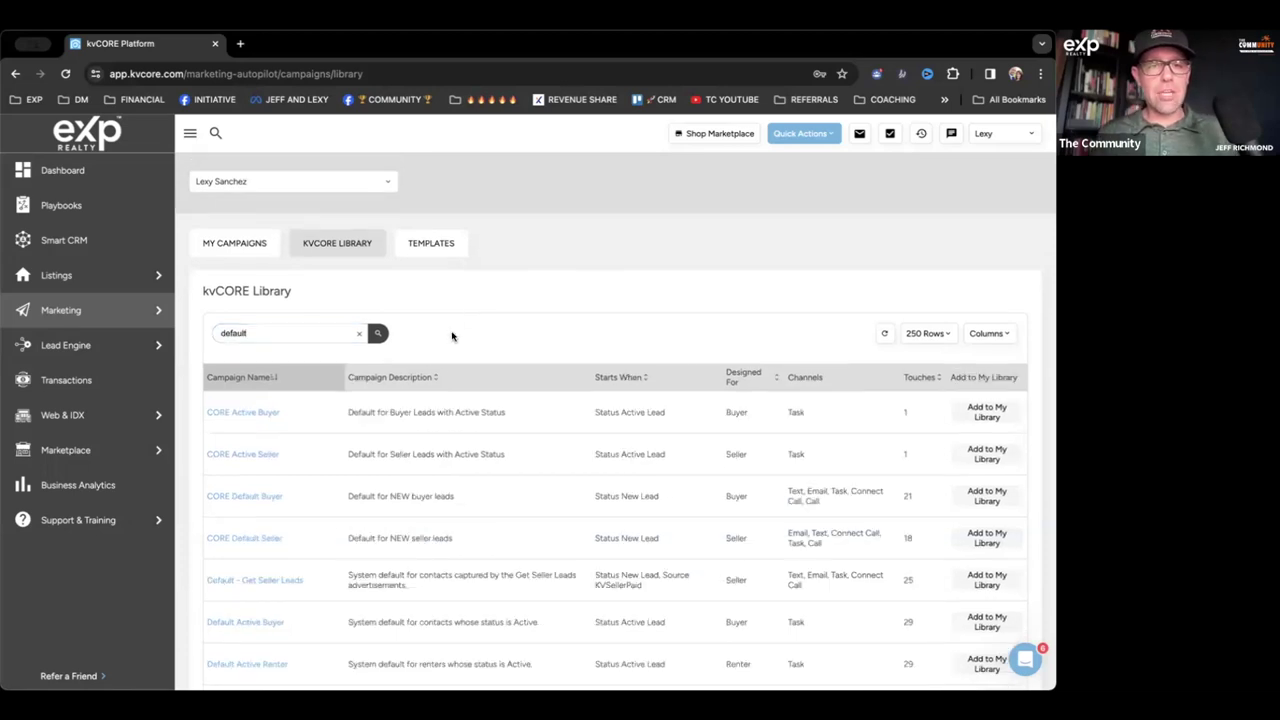
scroll(455, 330, "down", 2)
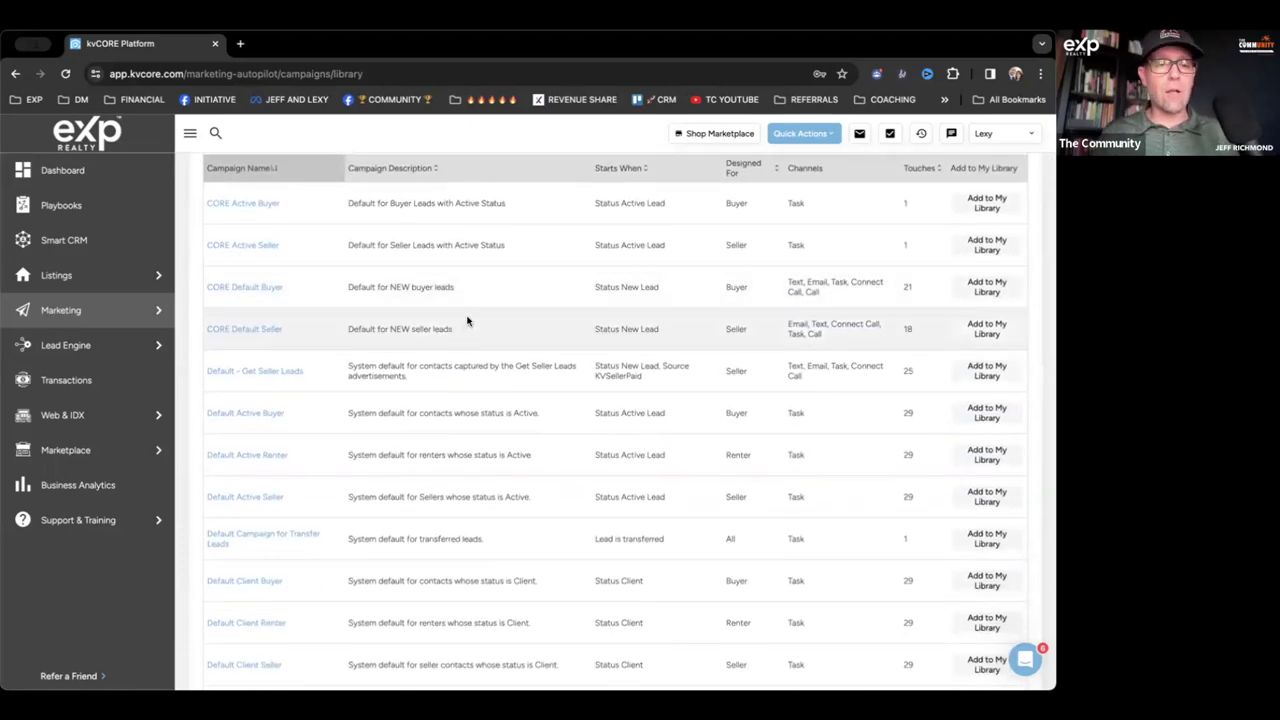
scroll(467, 321, "up", 2)
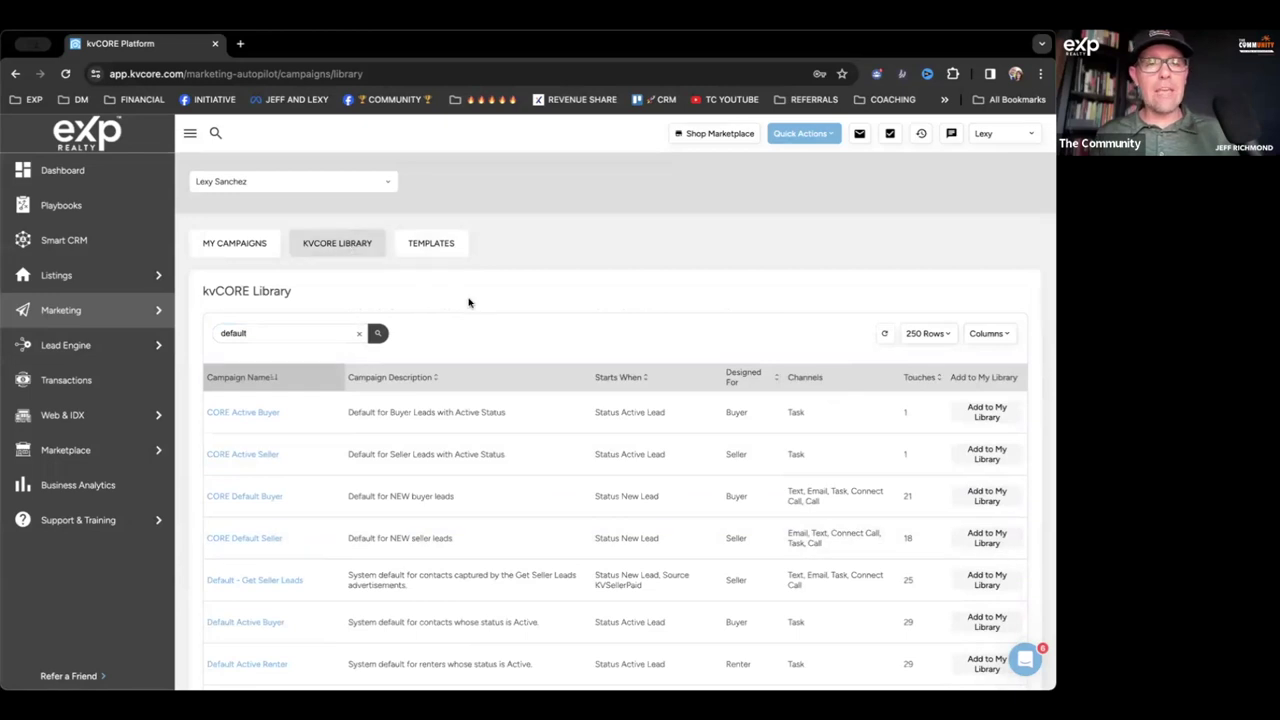
scroll(469, 300, "down", 1)
scroll(469, 309, "down", 1)
scroll(469, 309, "up", 2)
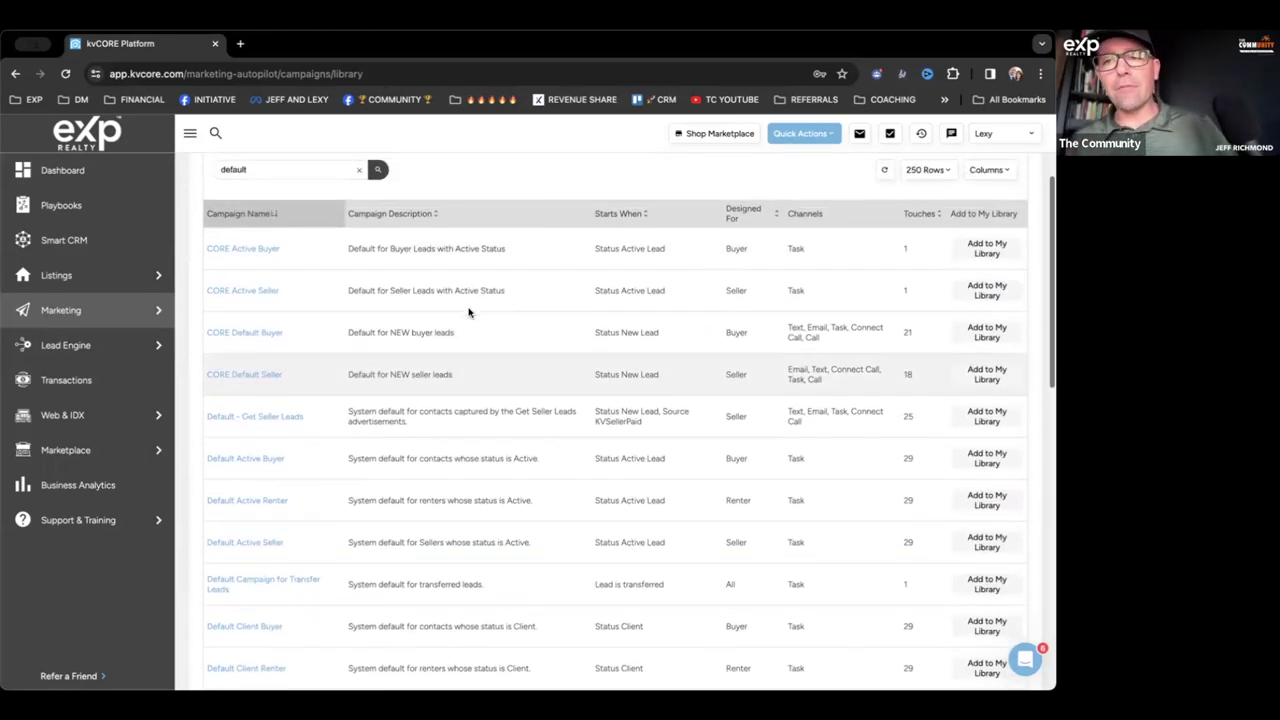
Step: Return to My Campaigns and highlight the touches, start condition and Buyer audience of Kunversion Default - Buyer
left_click(266, 246)
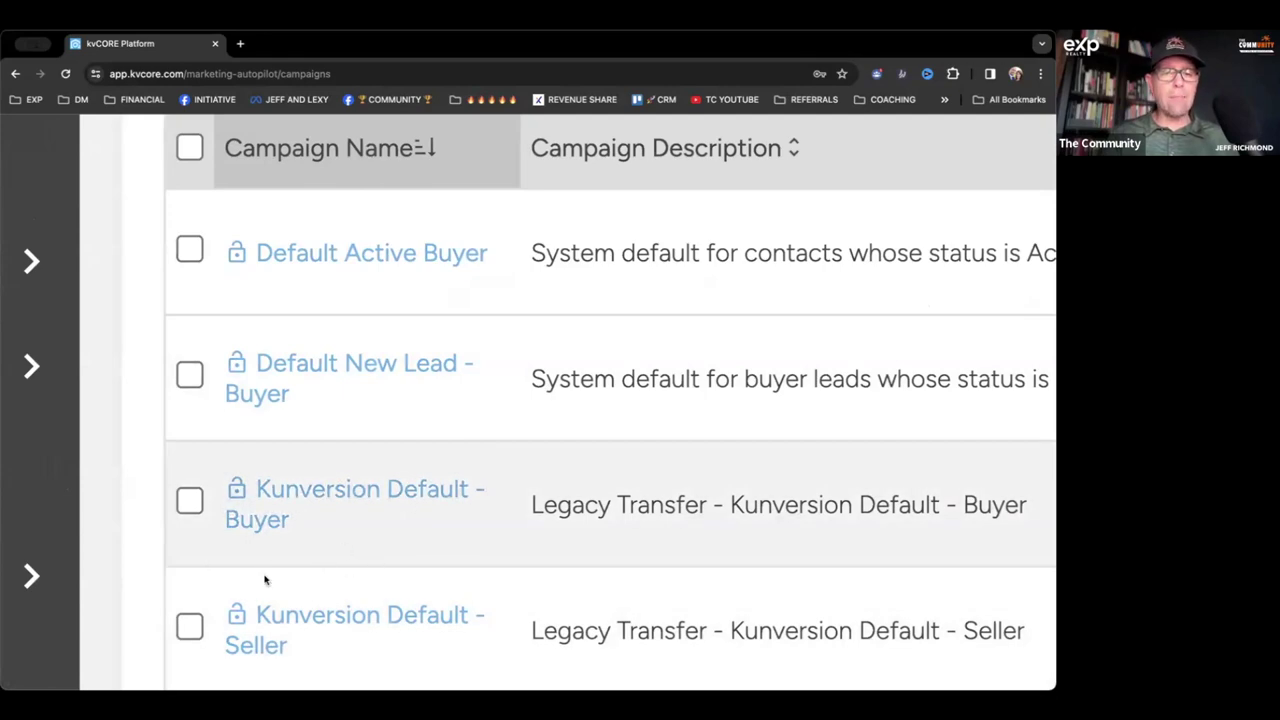
scroll(477, 480, "right", 15)
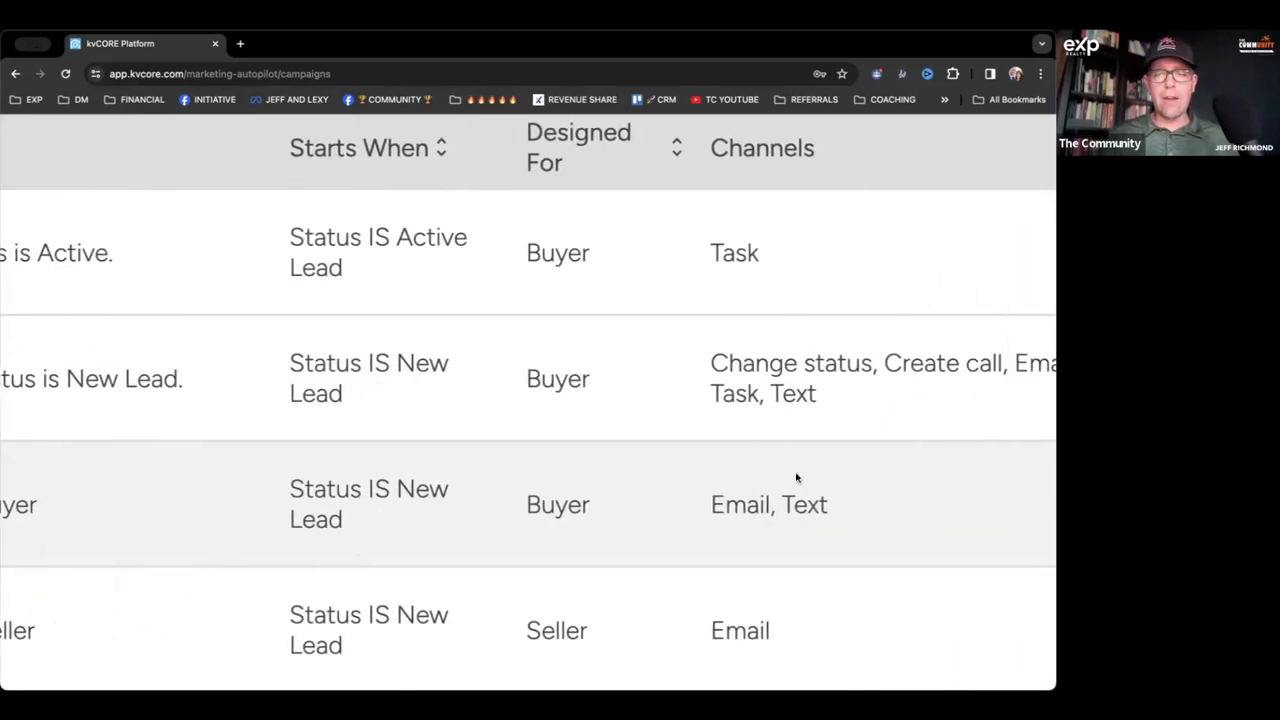
double_click(529, 505)
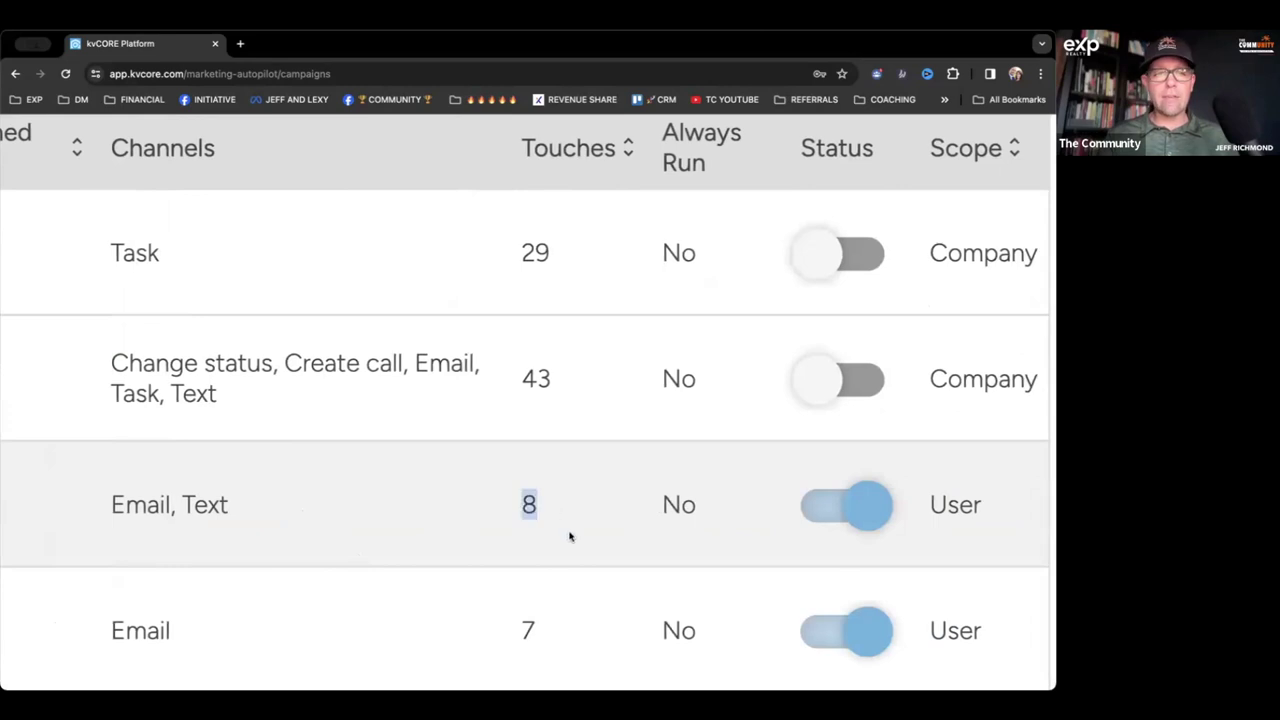
scroll(569, 534, "down", 5)
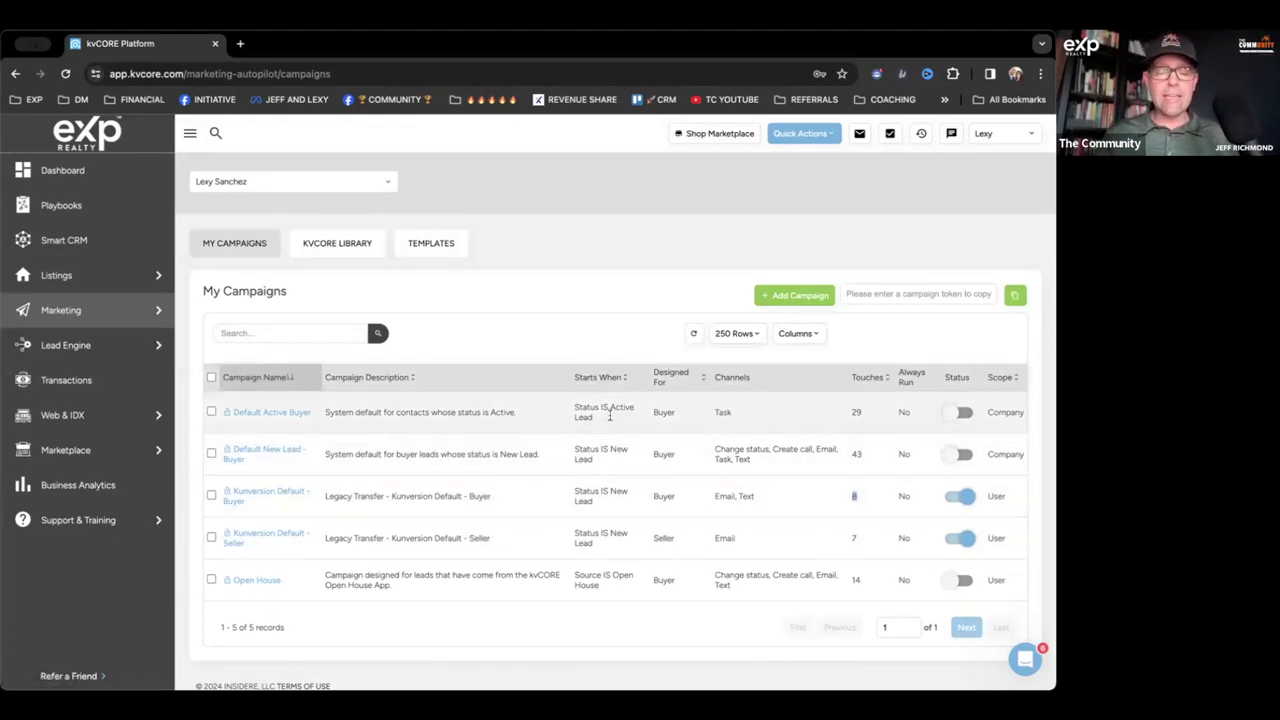
left_click_drag(575, 490, 665, 500)
double_click(665, 498)
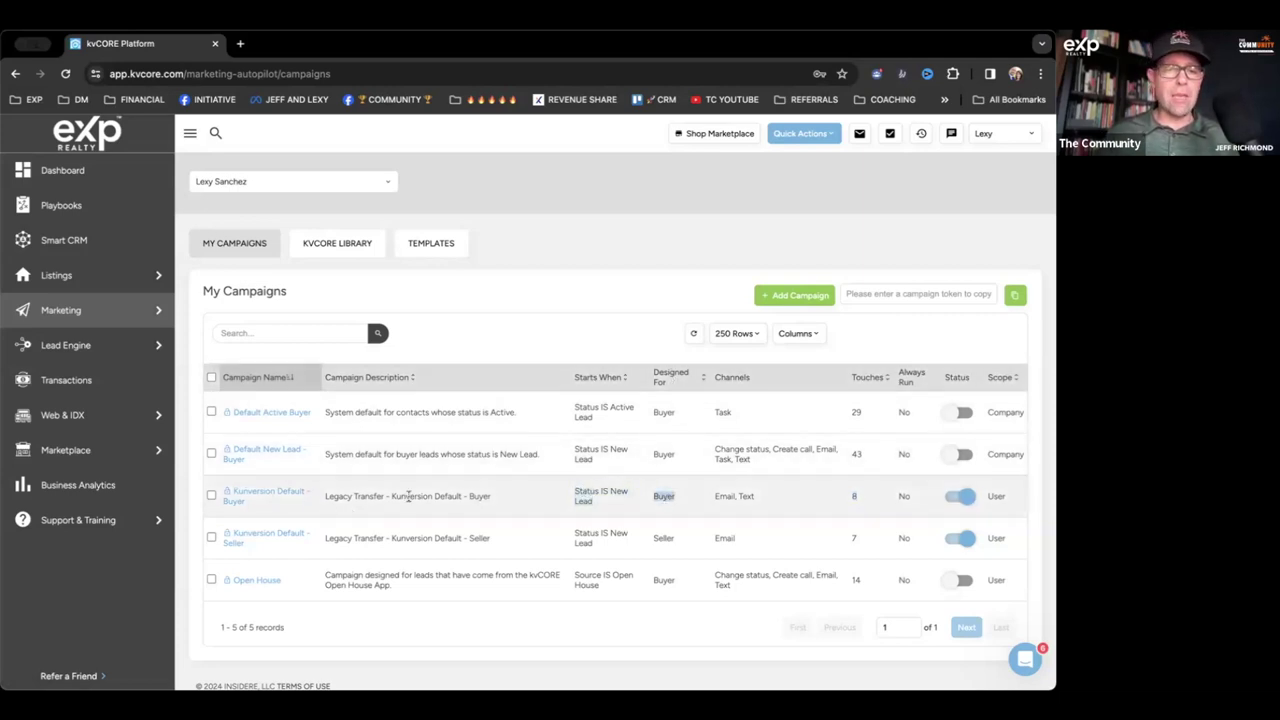
mouse_move(610, 490)
left_mouse_down()
mouse_move(628, 491)
mouse_move(590, 500)
left_mouse_up()
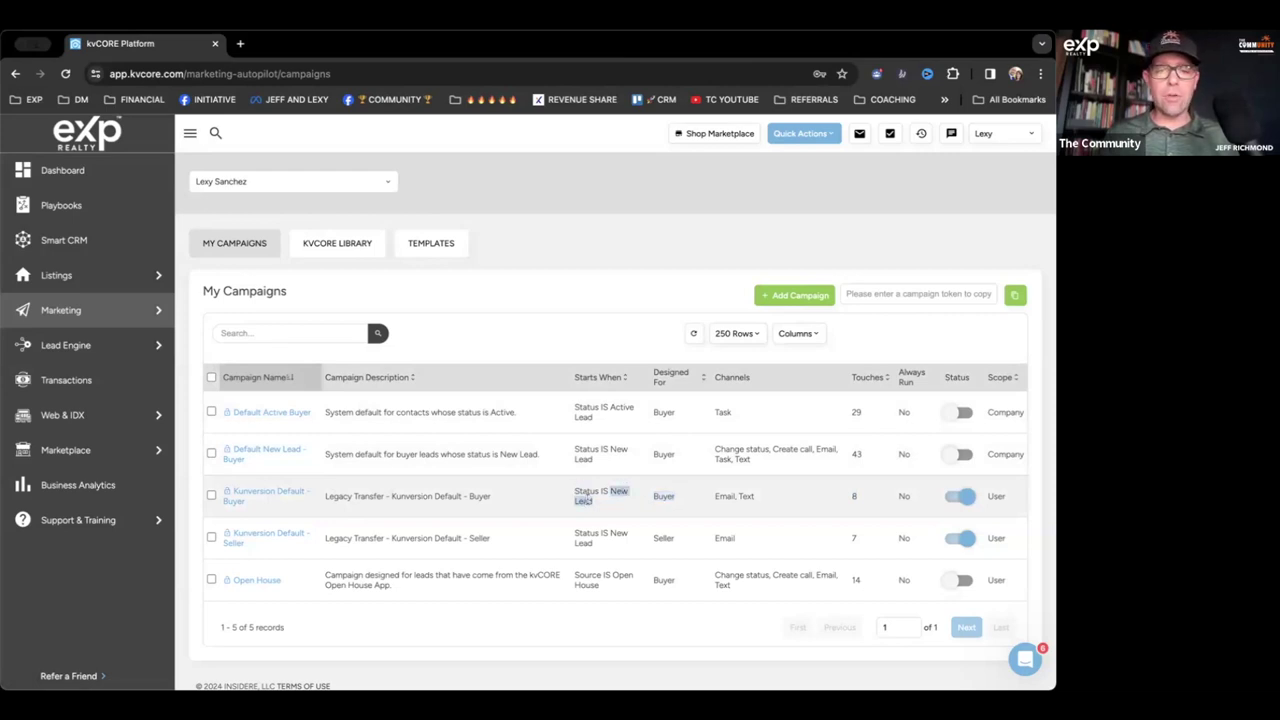
Step: Open the Kunversion Default - Buyer campaign, review its actions, and open the Day 1 "Initial text" action for editing
left_click(252, 491)
scroll(372, 438, "down", 3)
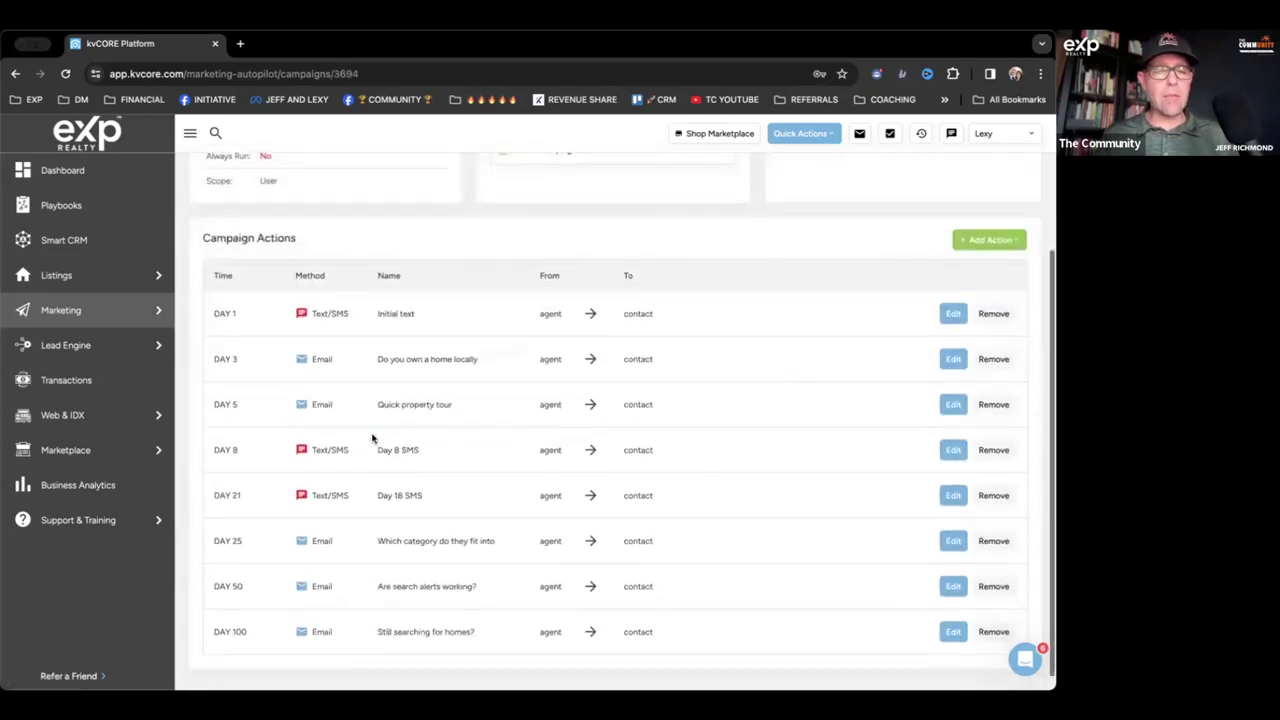
scroll(372, 438, "down", 1)
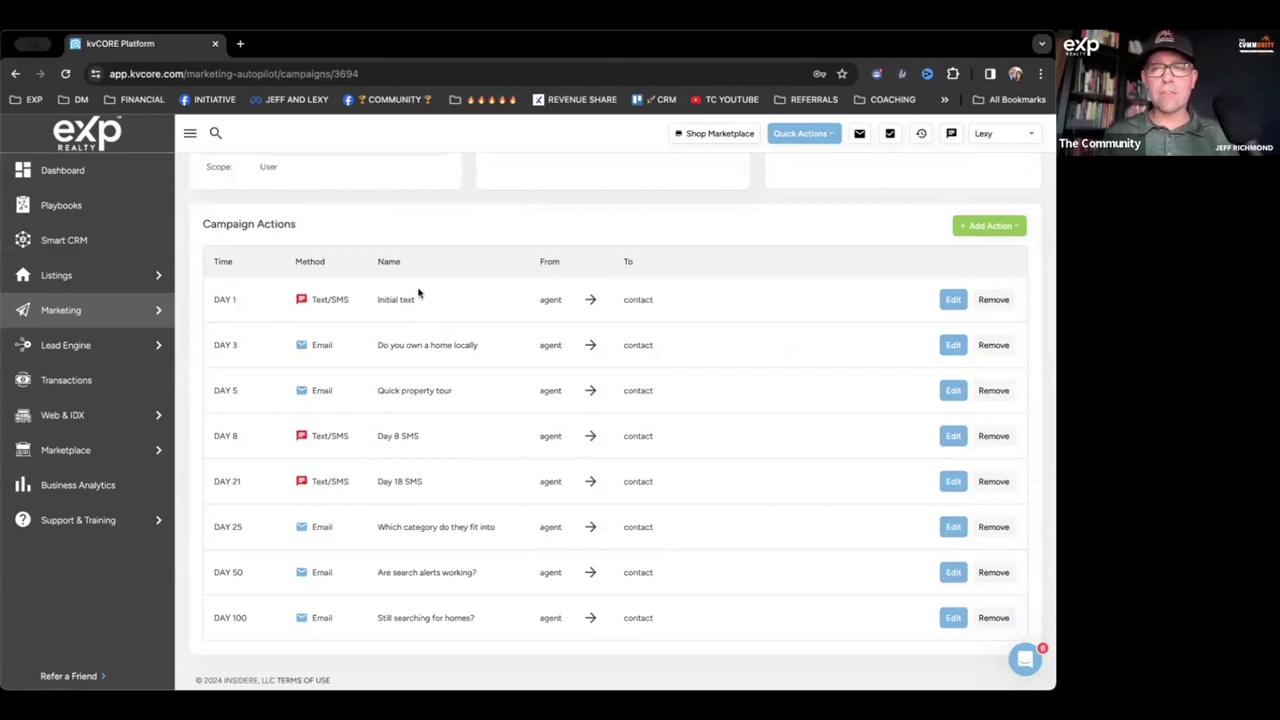
left_click(954, 300)
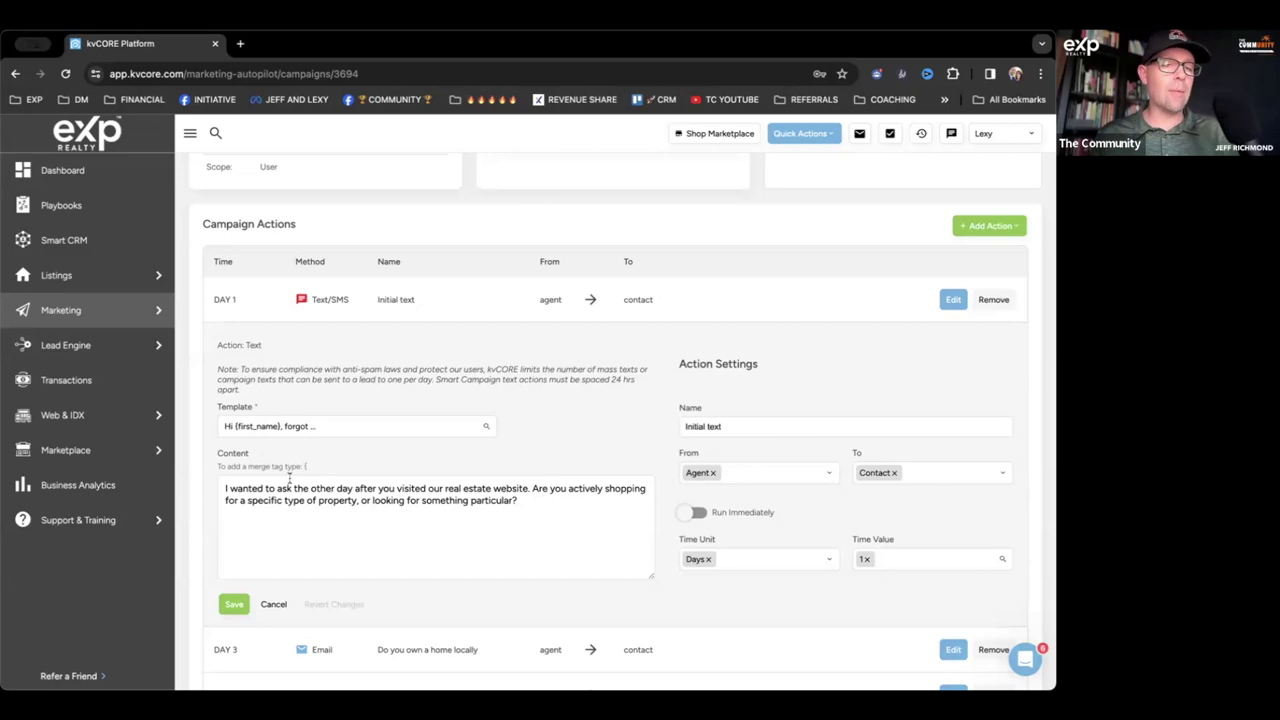
Step: Highlight the message content of the Day 1 "Initial text" action and close its editor without saving
triple_click(325, 489)
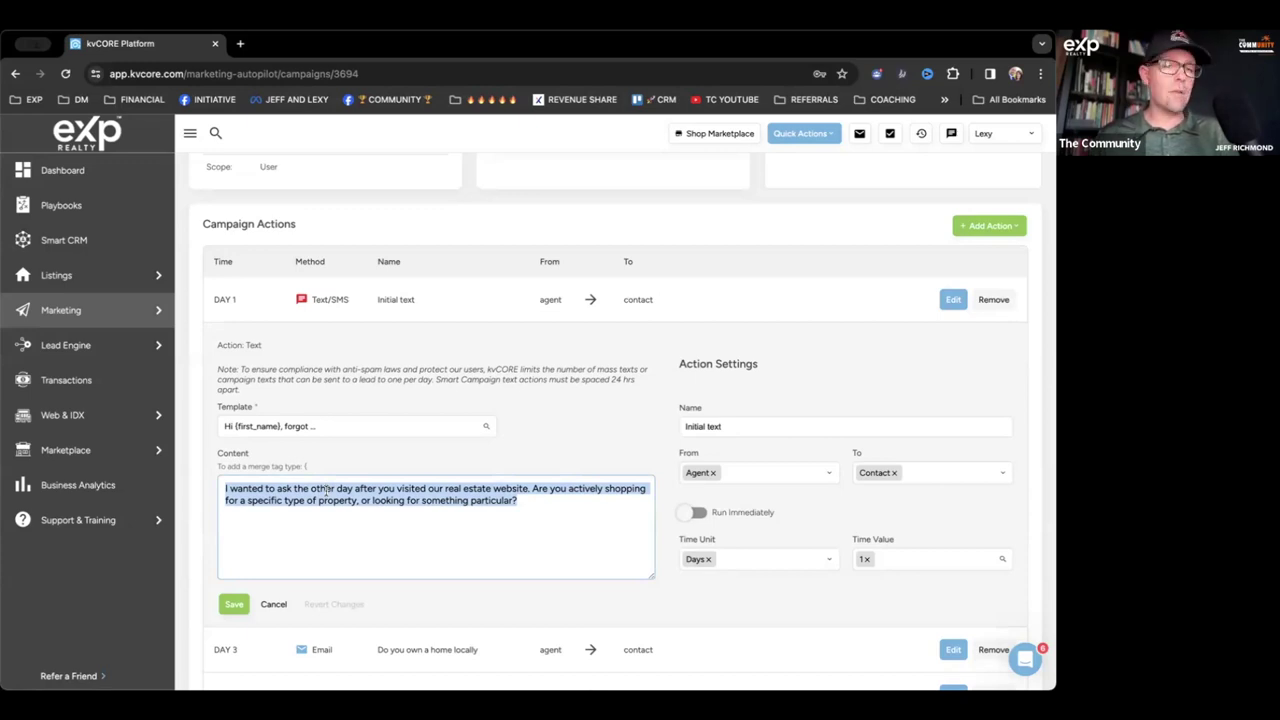
left_click(277, 584)
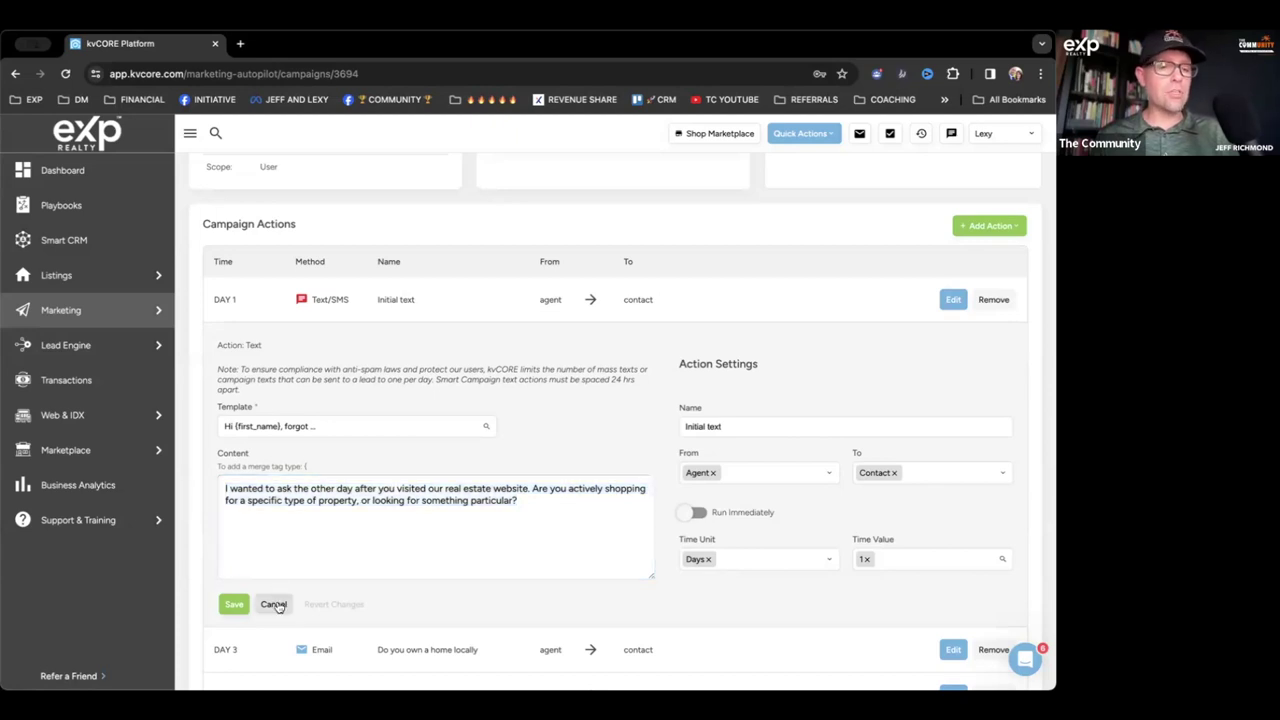
left_click(274, 604)
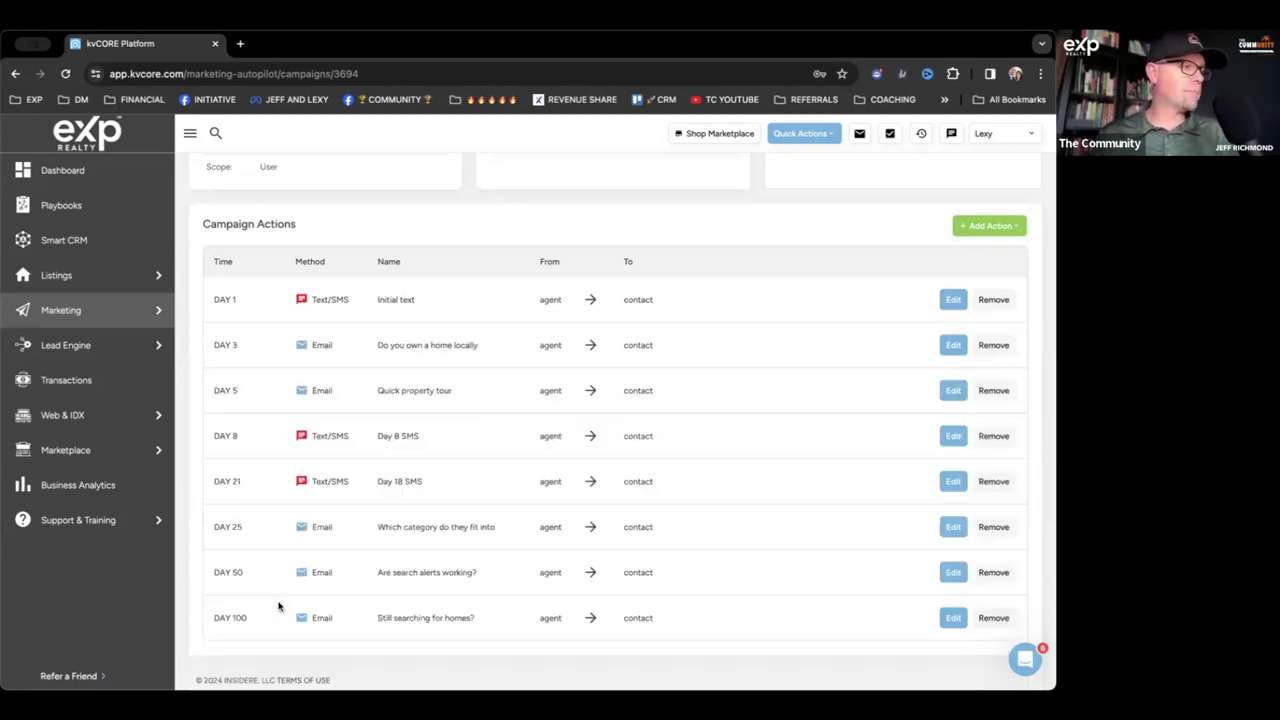
Step: Highlight the names of the Kunversion Default - Buyer campaign's actions in sequence, from Day 3 "Do you own a home locally" to Day 100 "Still searching for homes?"
scroll(437, 464, "up", 3)
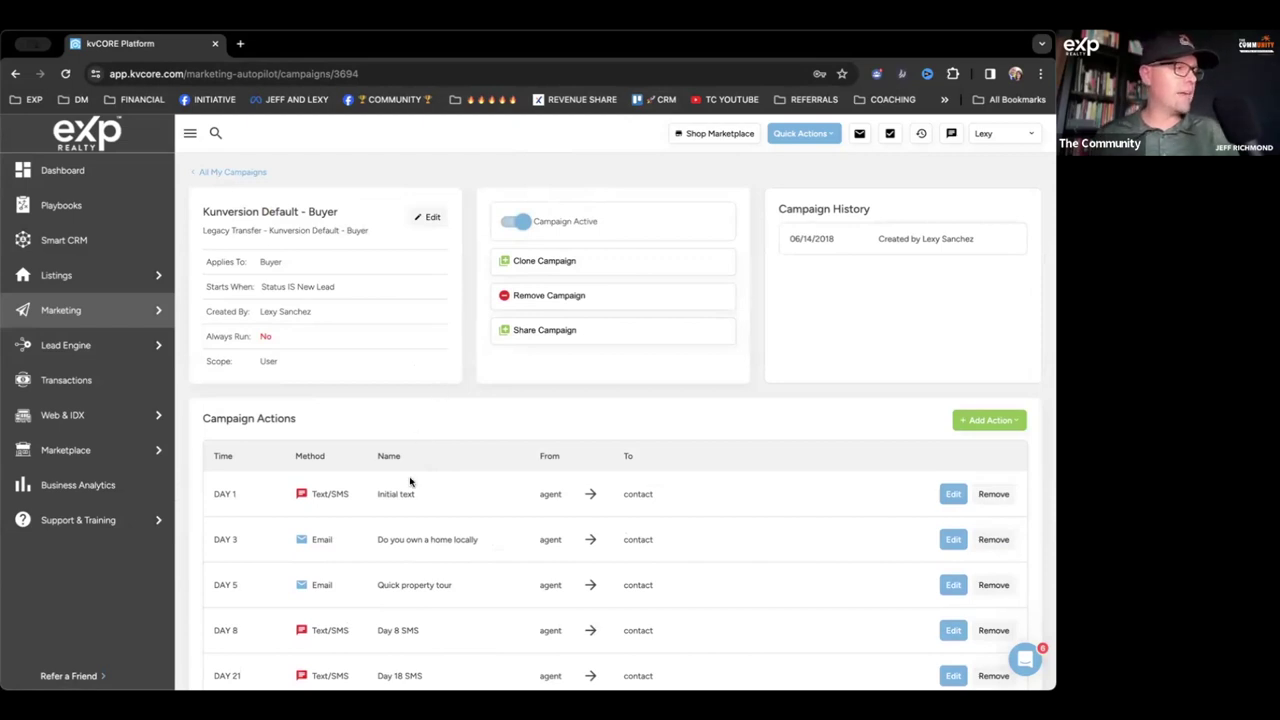
scroll(362, 518, "down", 1)
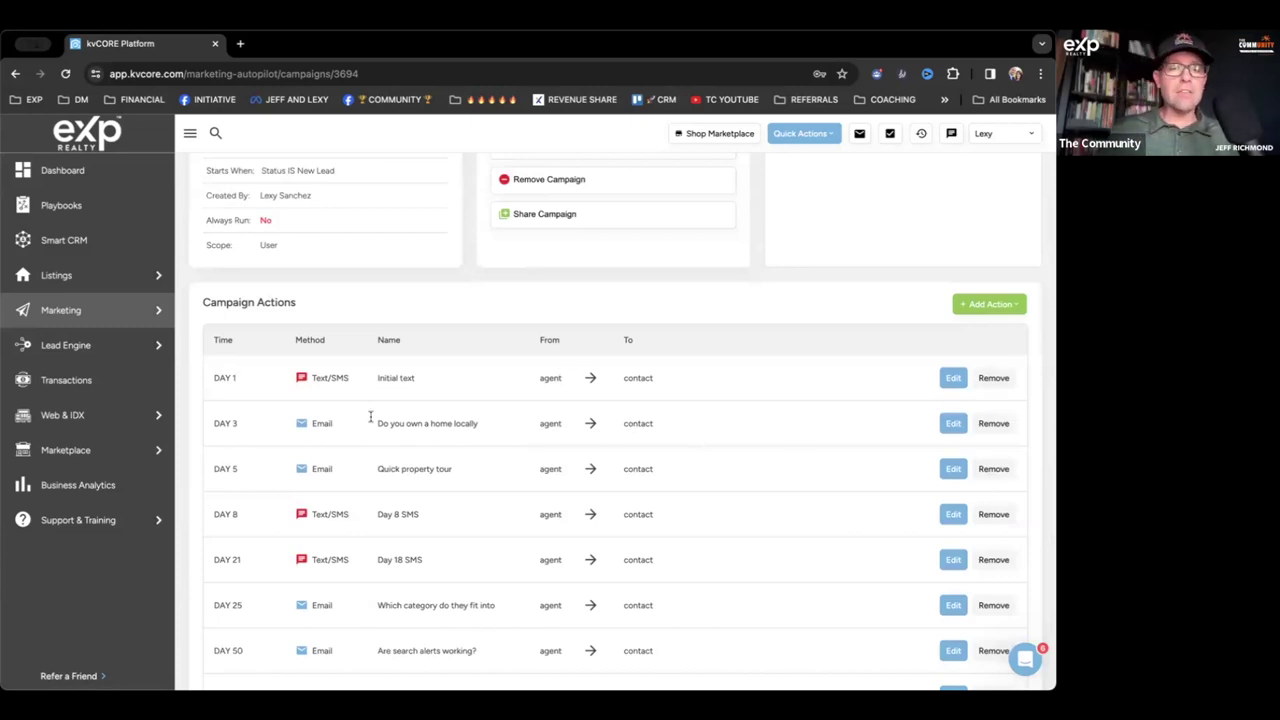
left_click_drag(378, 423, 470, 428)
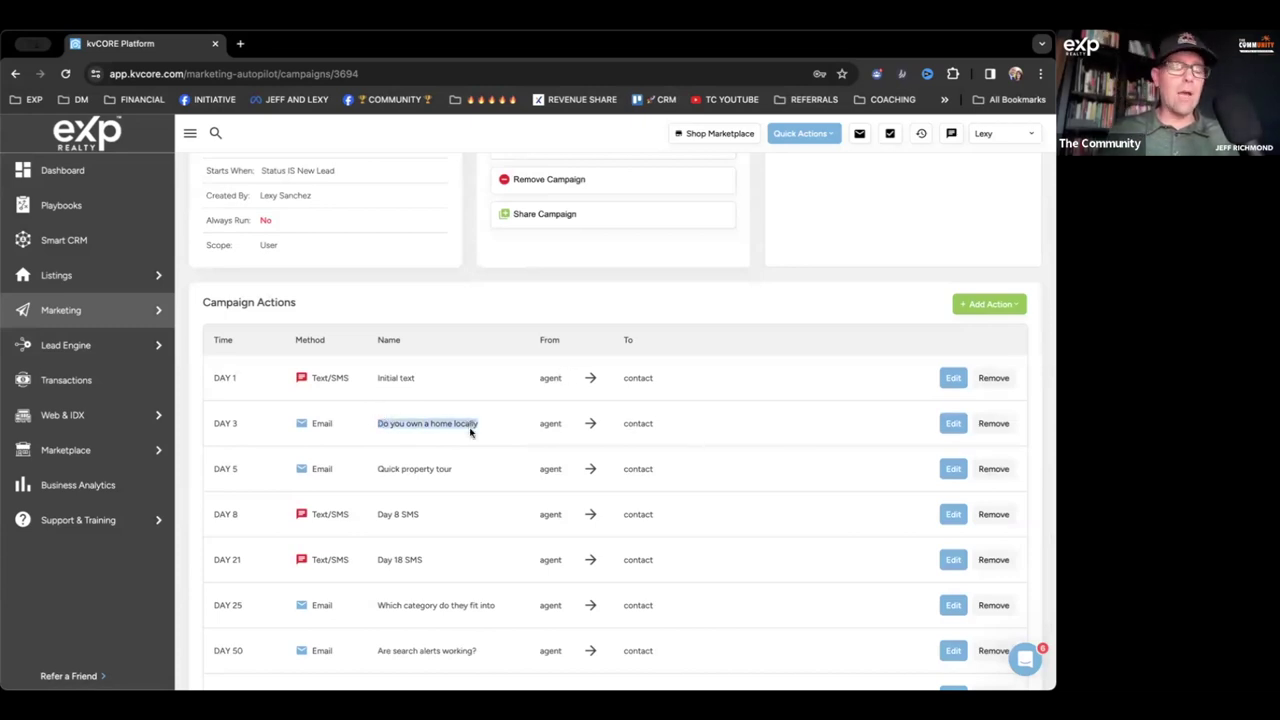
left_click_drag(379, 467, 452, 470)
scroll(451, 490, "down", 1)
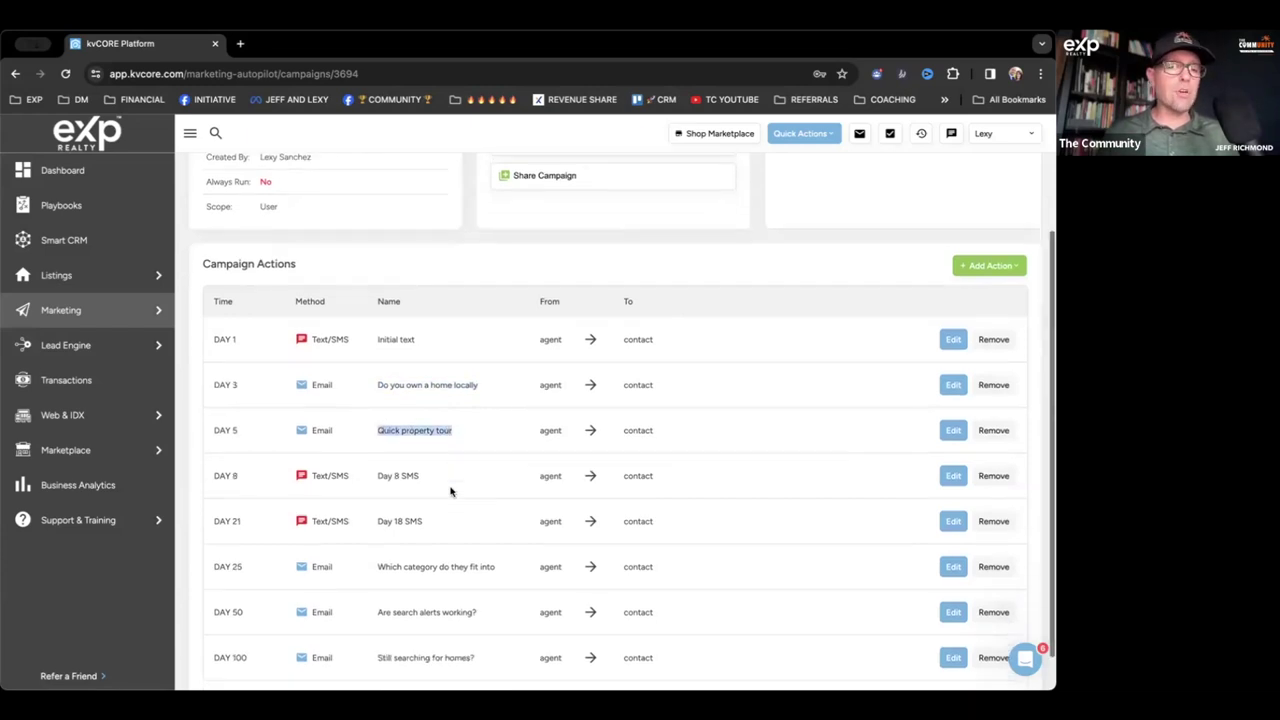
left_click_drag(380, 449, 423, 481)
scroll(405, 500, "down", 1)
left_click_drag(379, 525, 495, 525)
left_click_drag(379, 570, 476, 571)
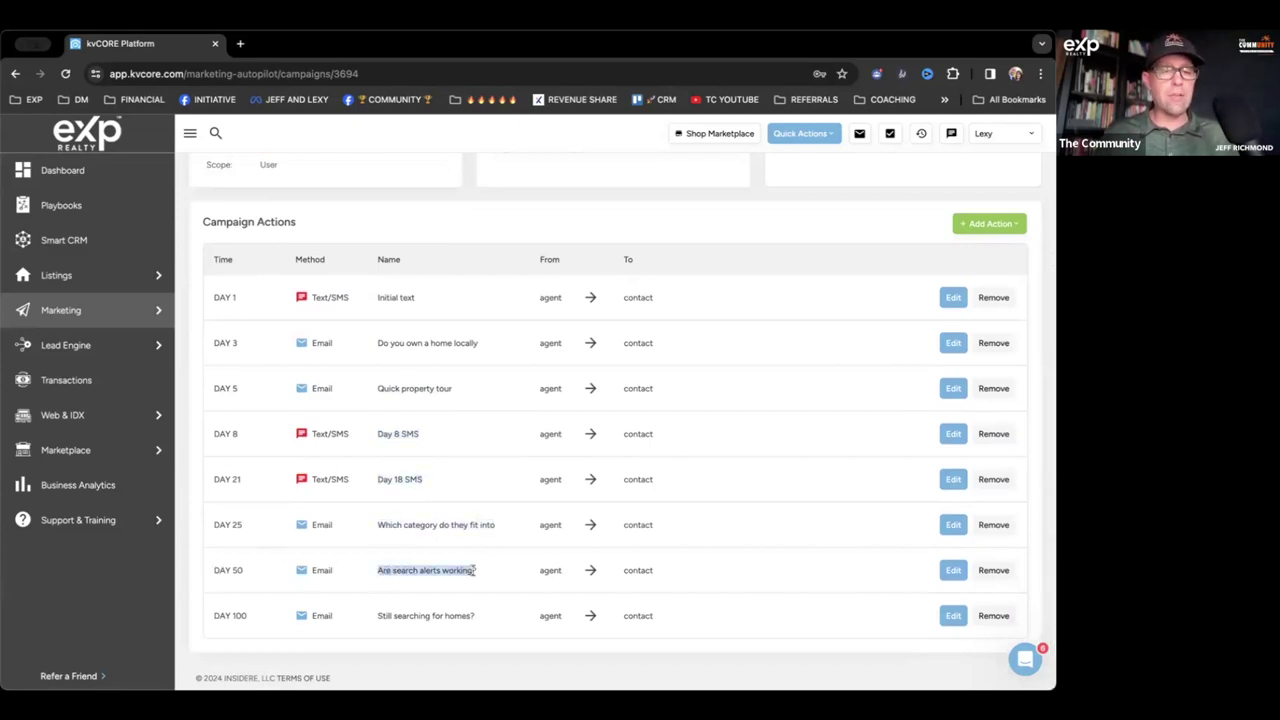
left_click_drag(387, 617, 470, 614)
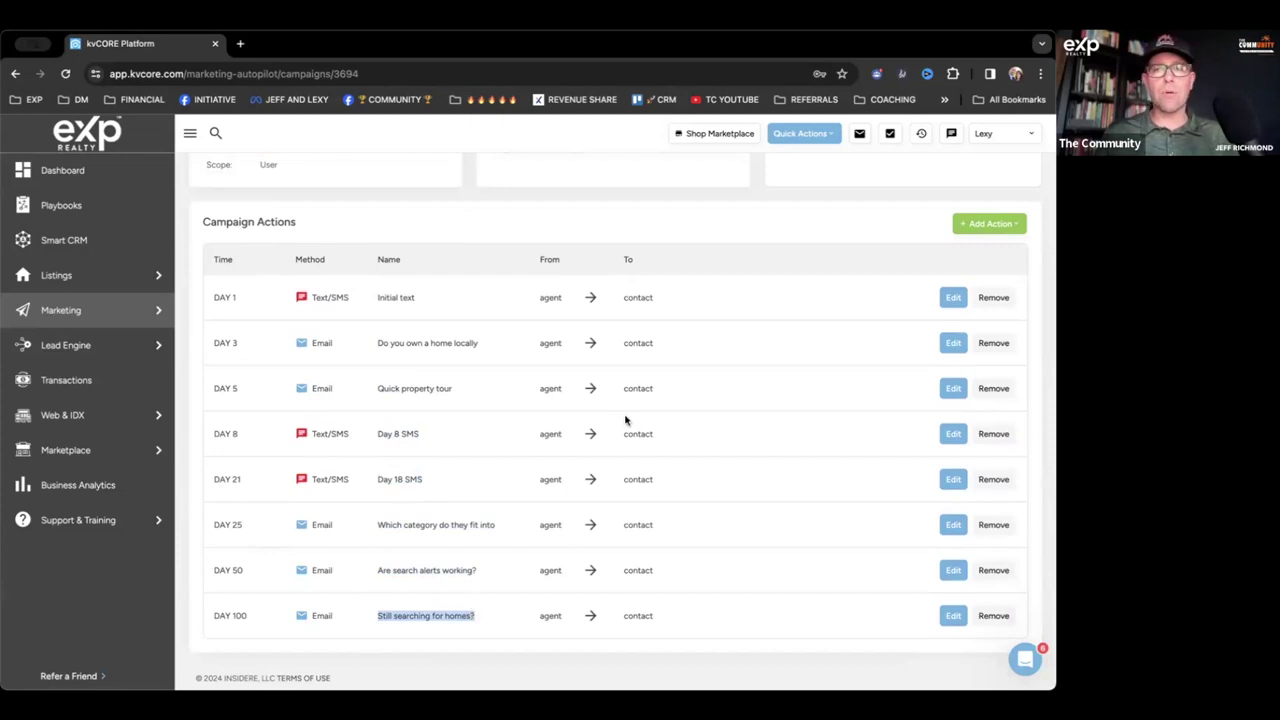
Step: Return to My Campaigns and highlight the name, touches, New Lead start condition and Seller audience of Kunversion Default - Seller
scroll(620, 424, "up", 2)
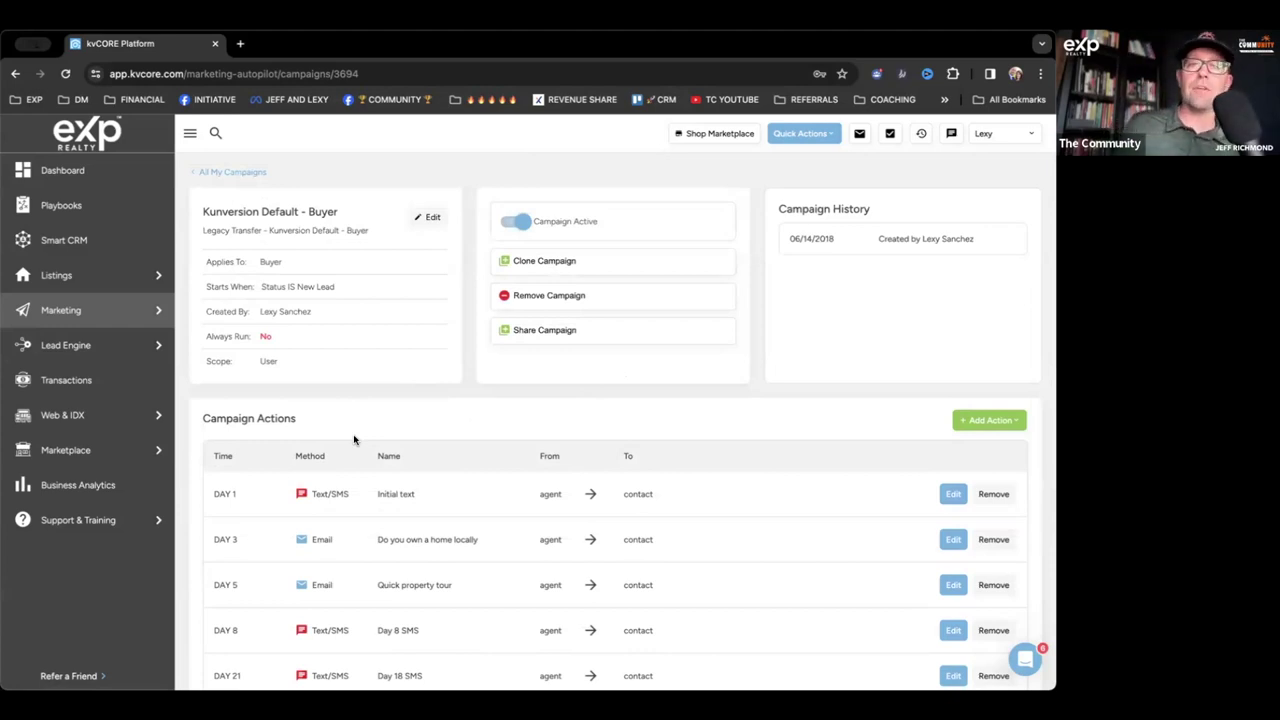
left_click(262, 173)
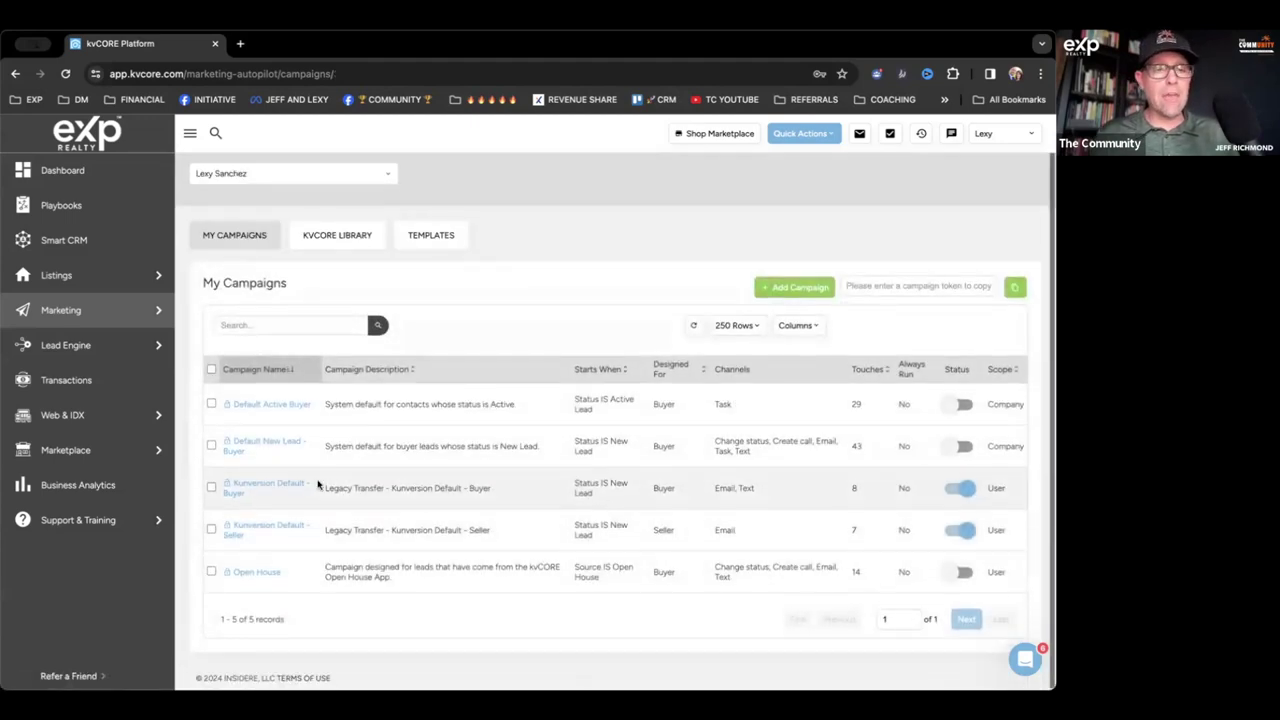
scroll(240, 543, "up", 5)
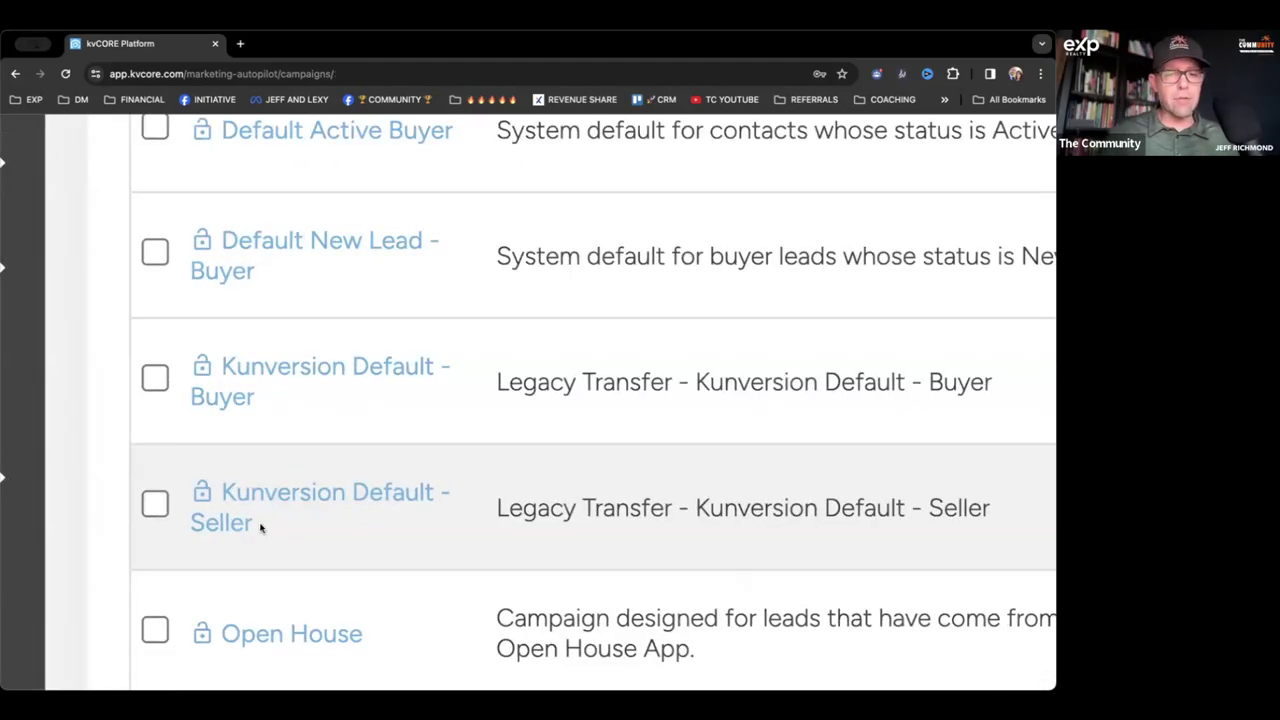
left_click_drag(260, 526, 216, 490)
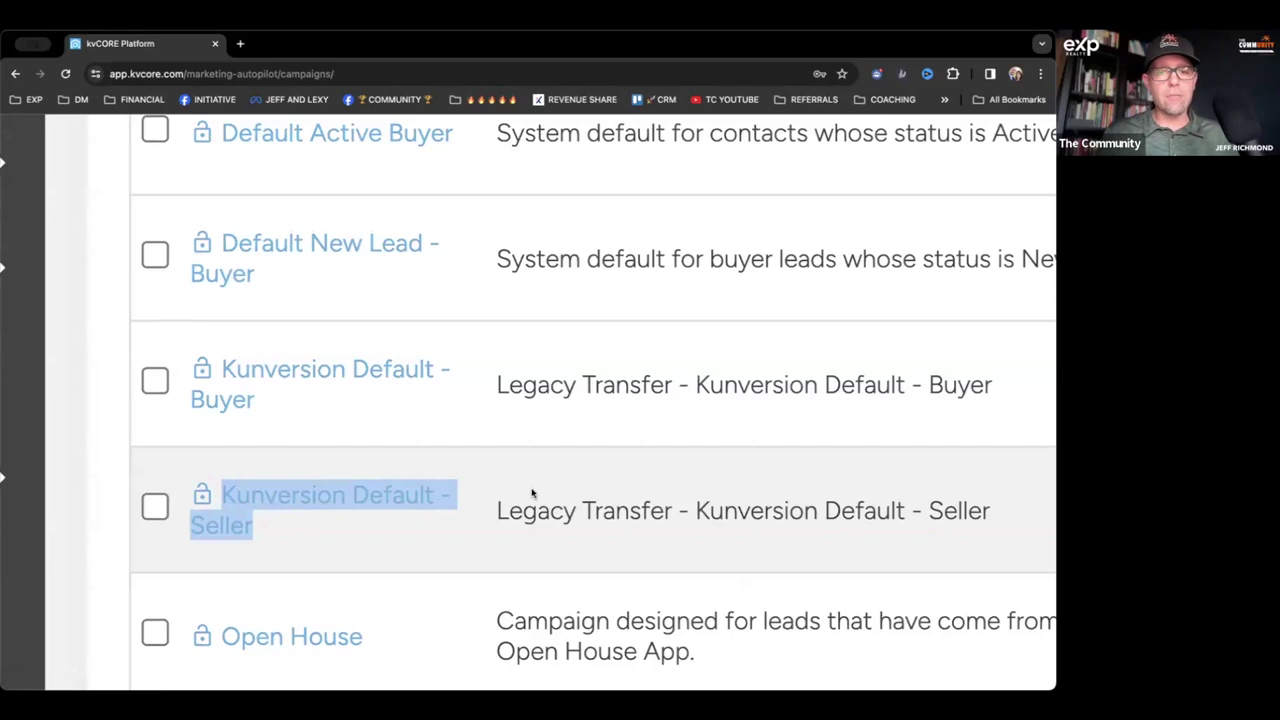
scroll(535, 492, "right", 6)
scroll(616, 510, "right", 6)
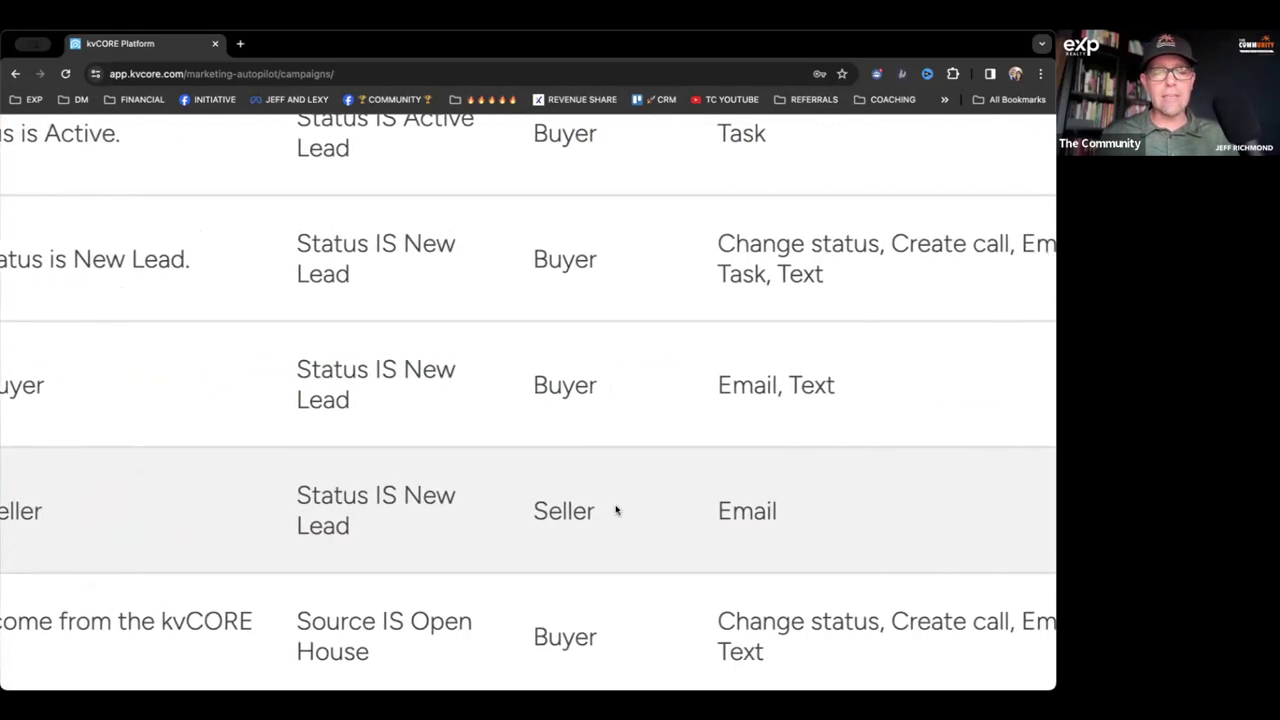
left_click_drag(548, 512, 530, 514)
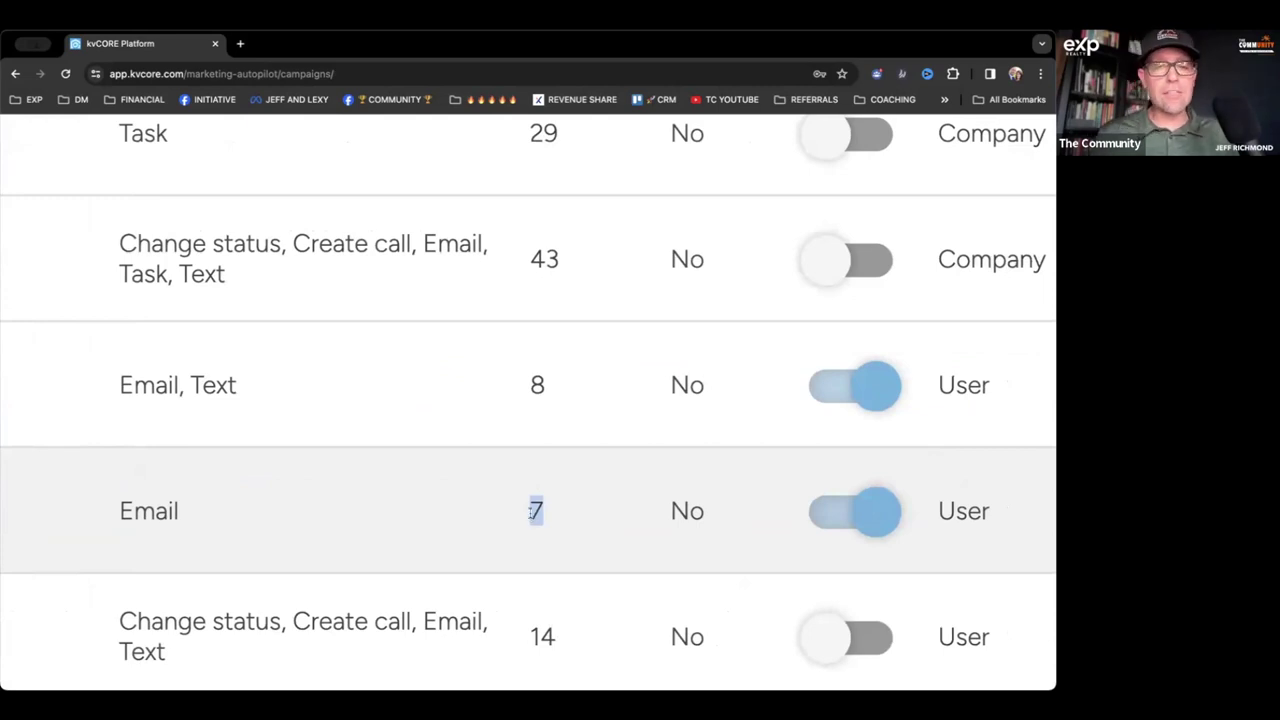
scroll(530, 512, "down", 5)
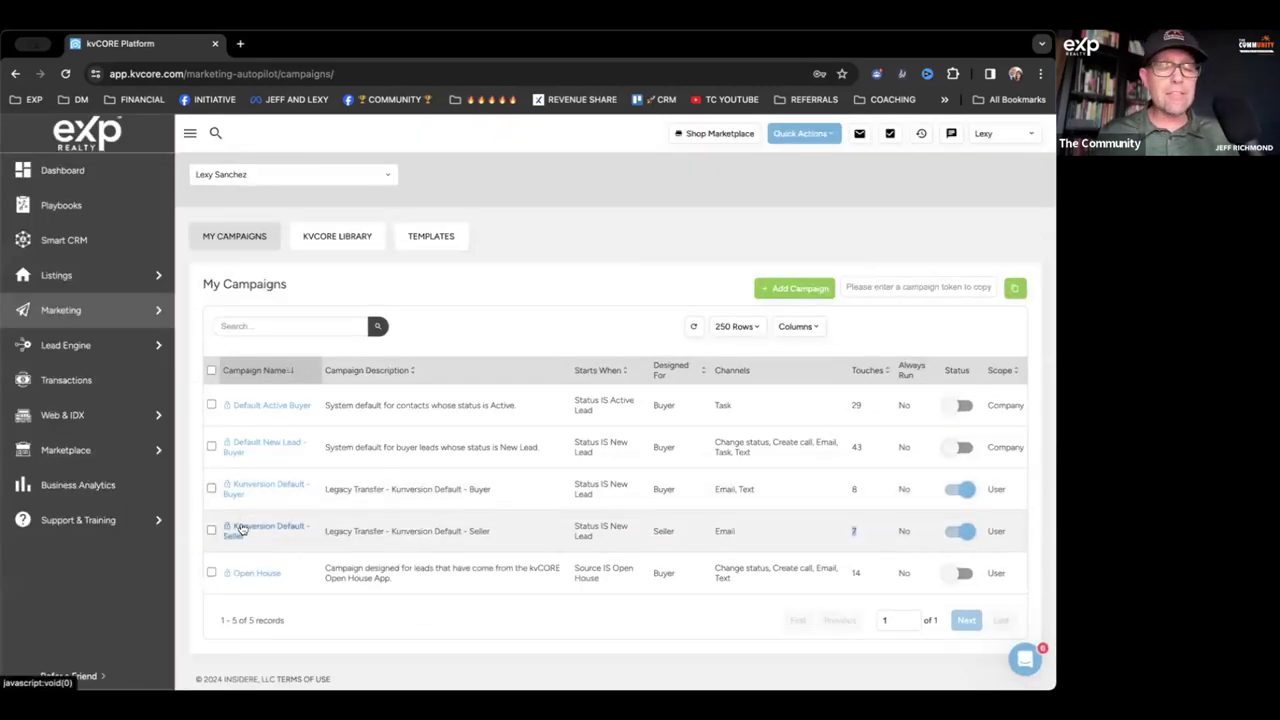
left_click_drag(611, 524, 585, 537)
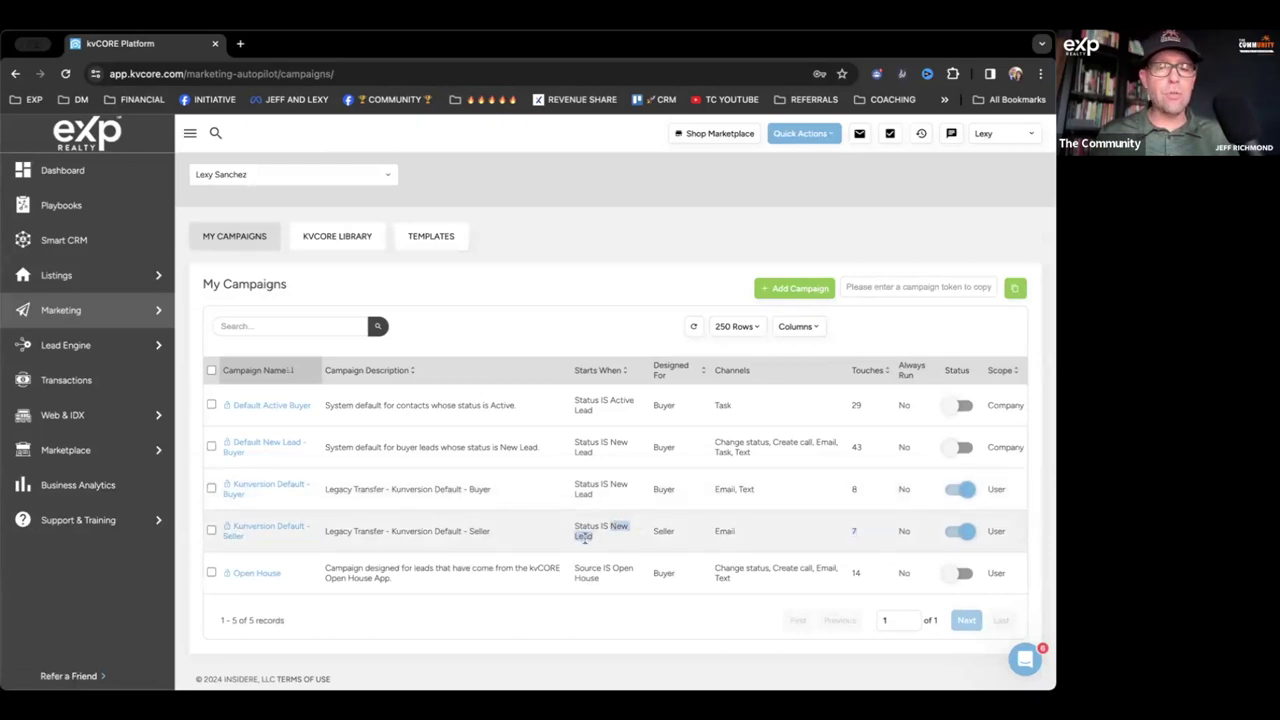
double_click(663, 531)
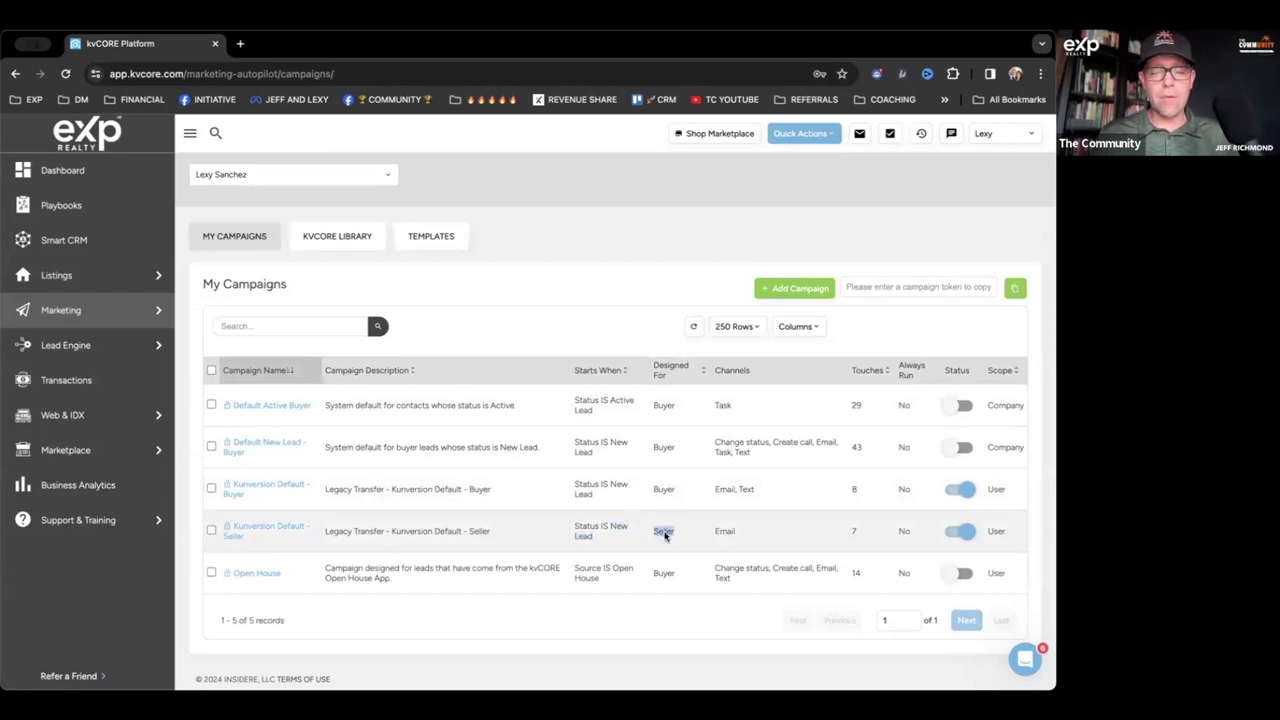
Step: Open the Kunversion Default - Seller campaign and highlight its action names from "CMA" to "Did you just list your house? 2", plus that last action's day
left_click(241, 530)
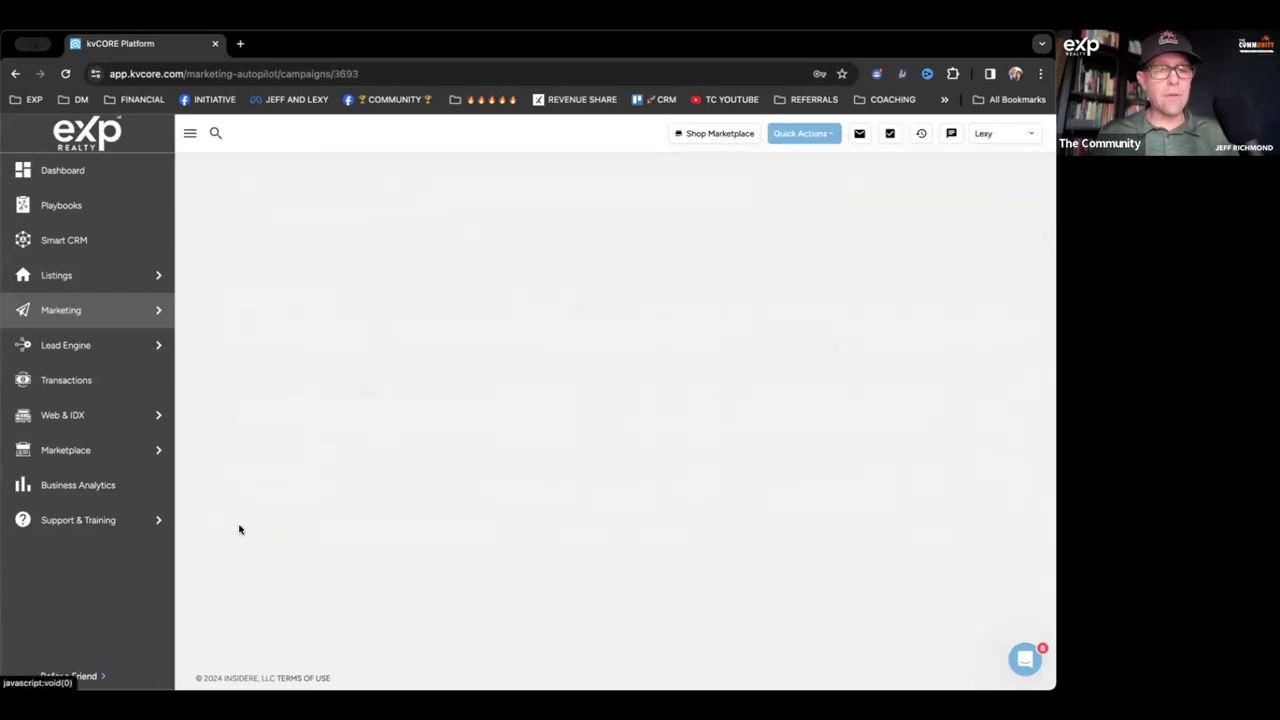
scroll(514, 524, "down", 5)
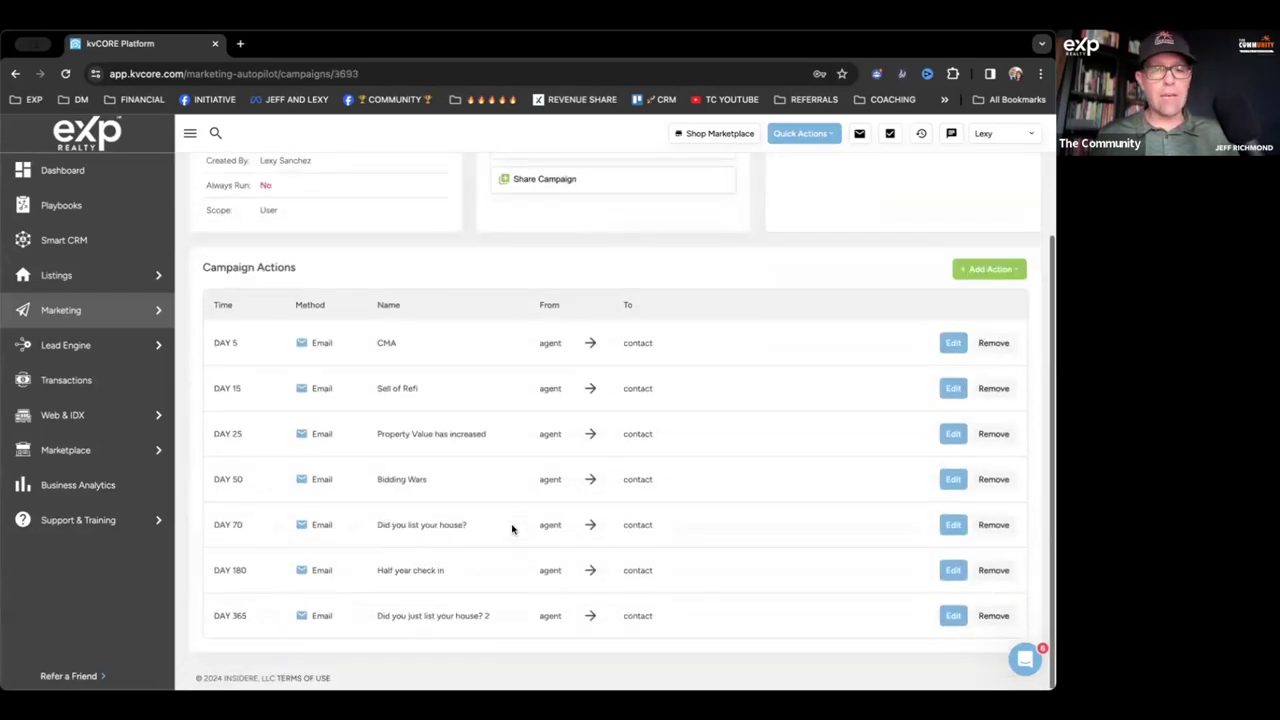
double_click(382, 343)
left_click_drag(377, 389, 418, 389)
left_click_drag(378, 435, 478, 435)
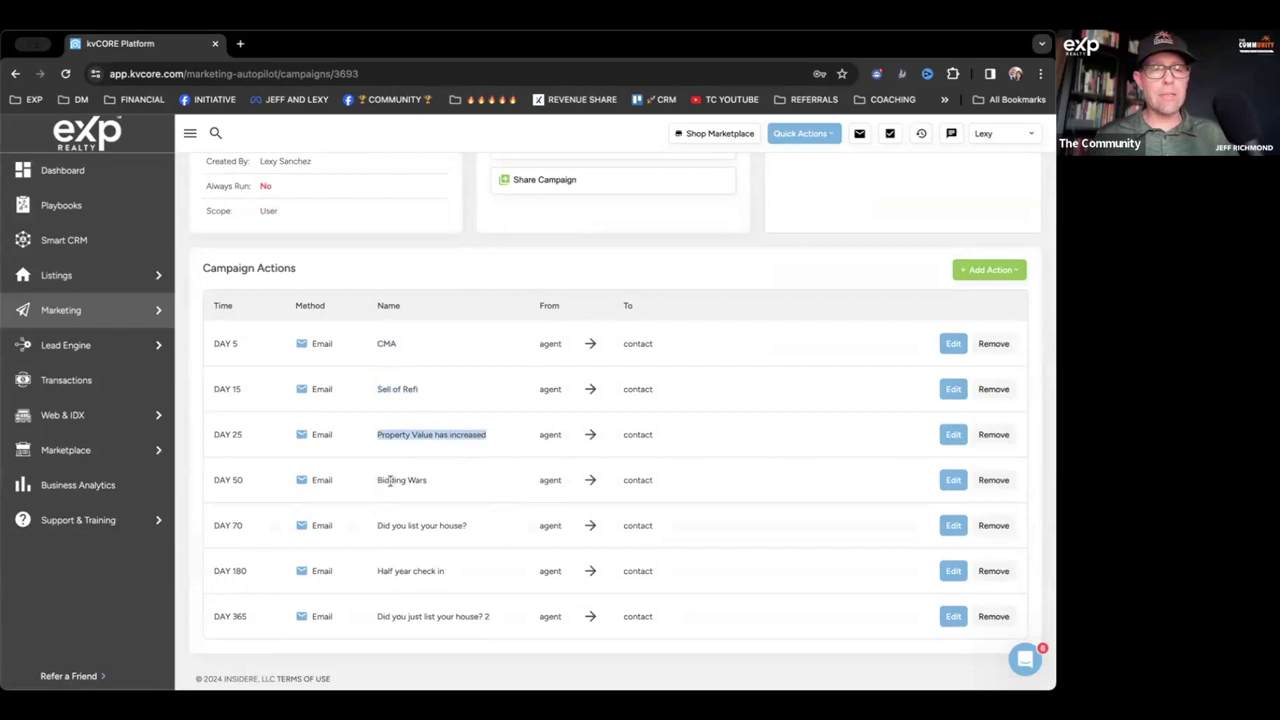
left_click_drag(378, 480, 416, 481)
left_click_drag(378, 525, 464, 525)
left_click_drag(378, 571, 446, 571)
left_click_drag(380, 616, 476, 628)
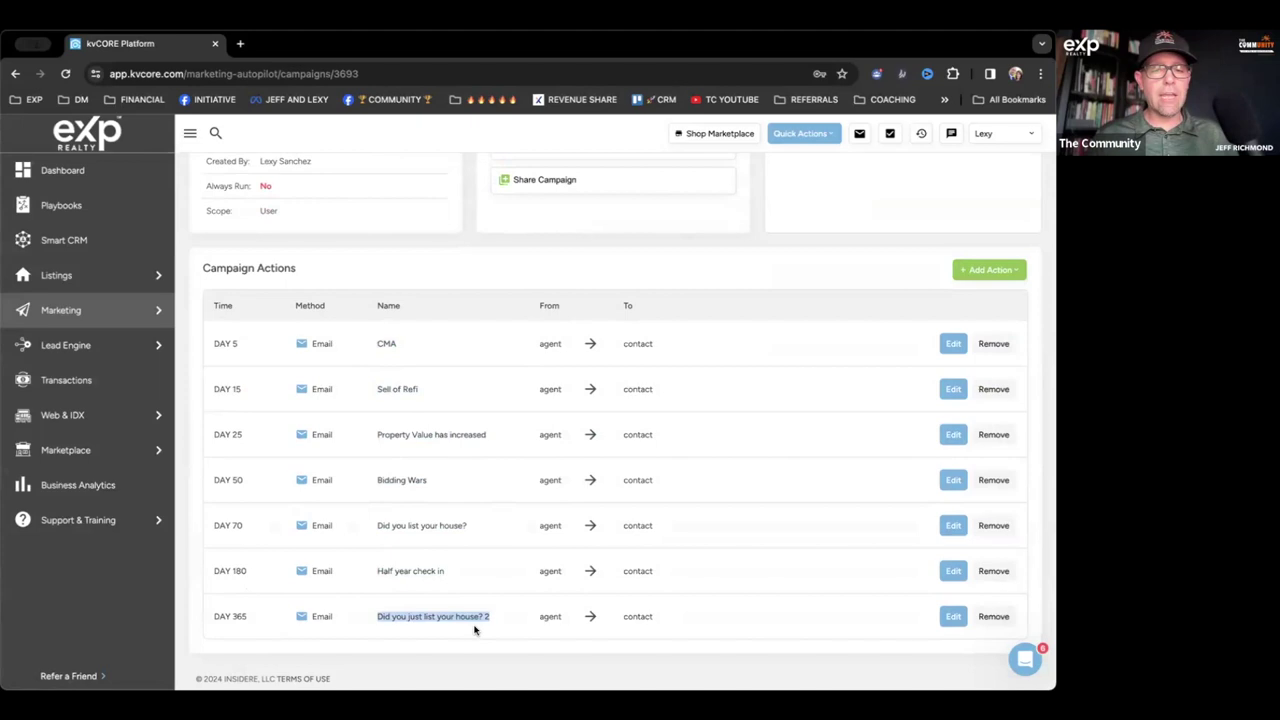
left_click(235, 619)
double_click(235, 617)
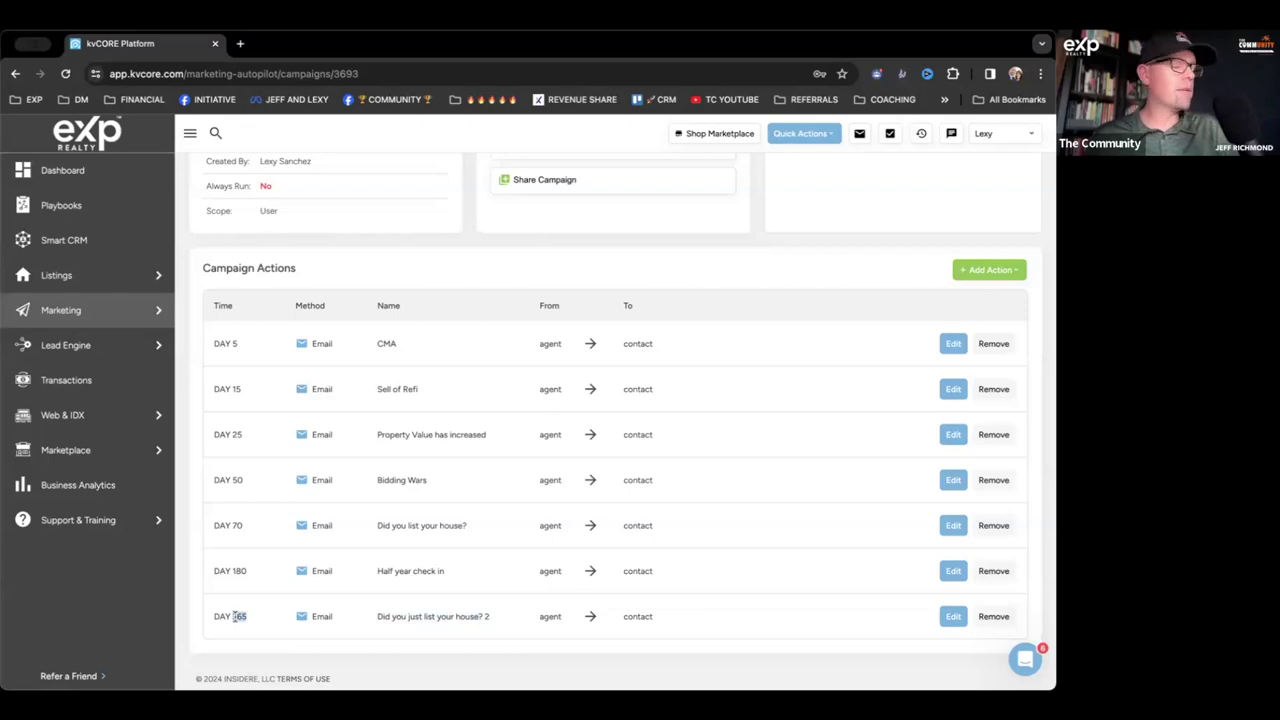
Step: Review the action types that can be added to the Seller campaign, from Email to Zapier, without adding one
scroll(574, 360, "up", 3)
scroll(749, 466, "down", 2)
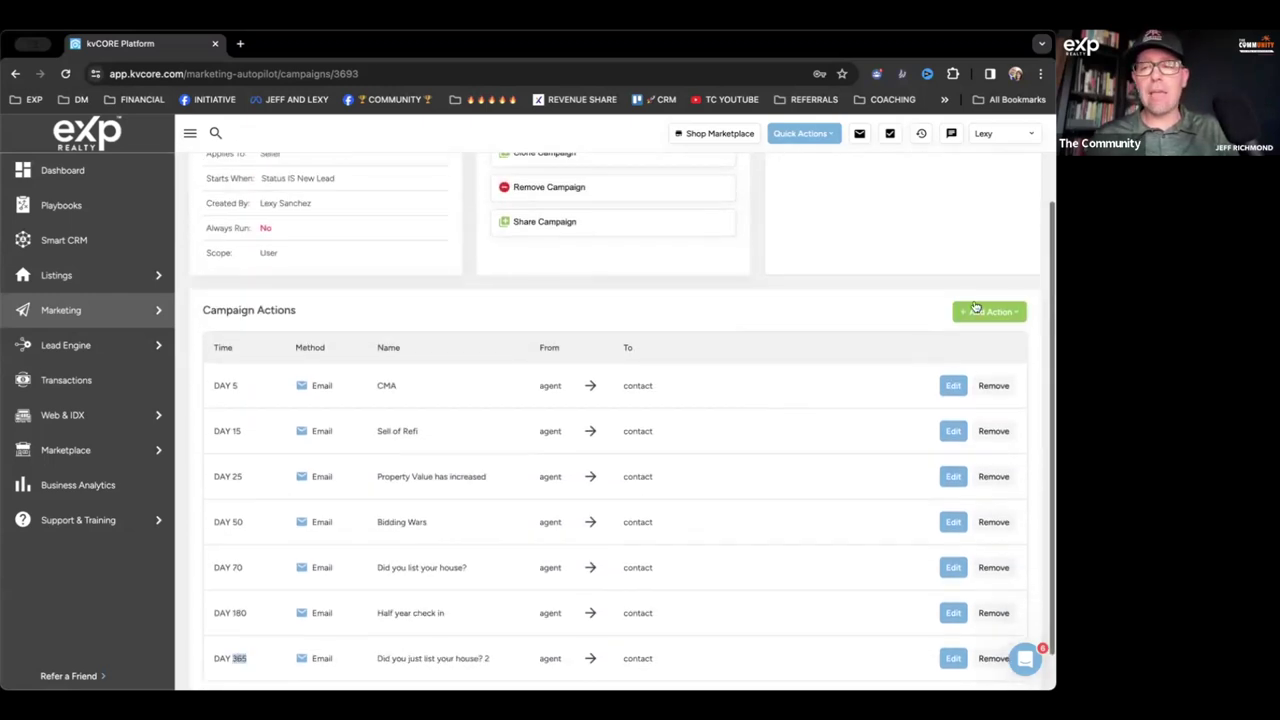
left_click(983, 309)
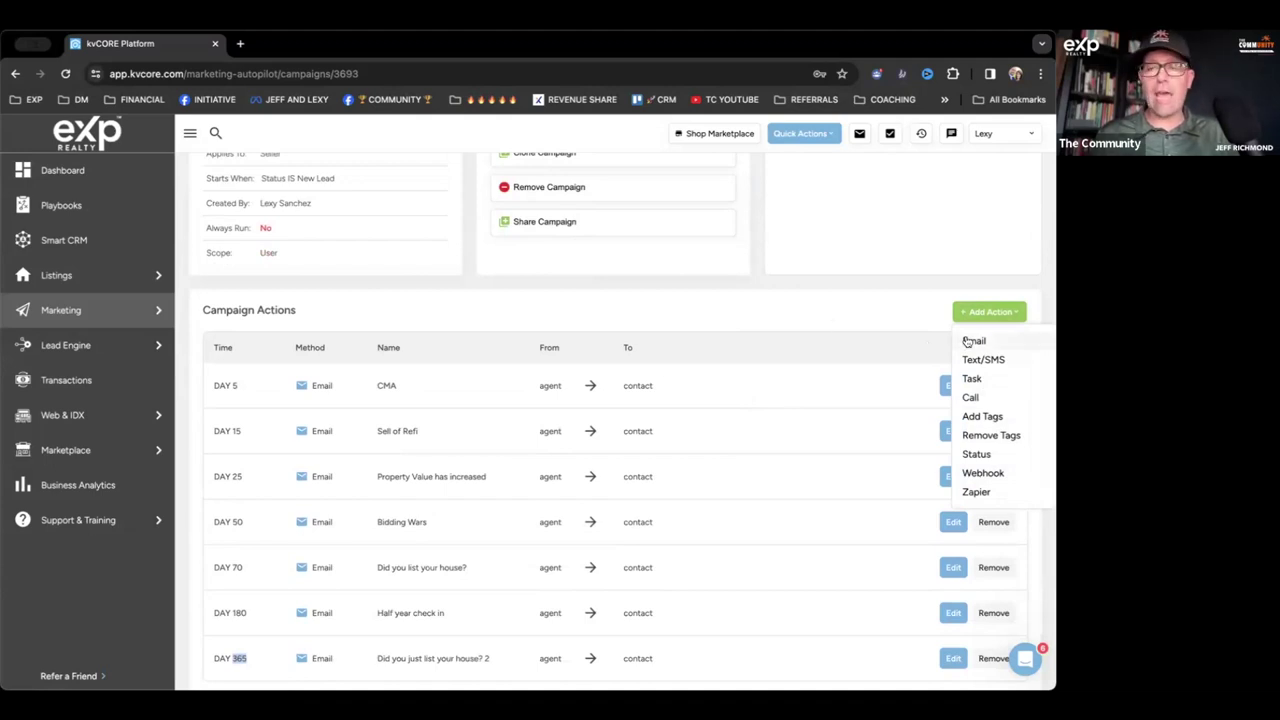
left_click(897, 332)
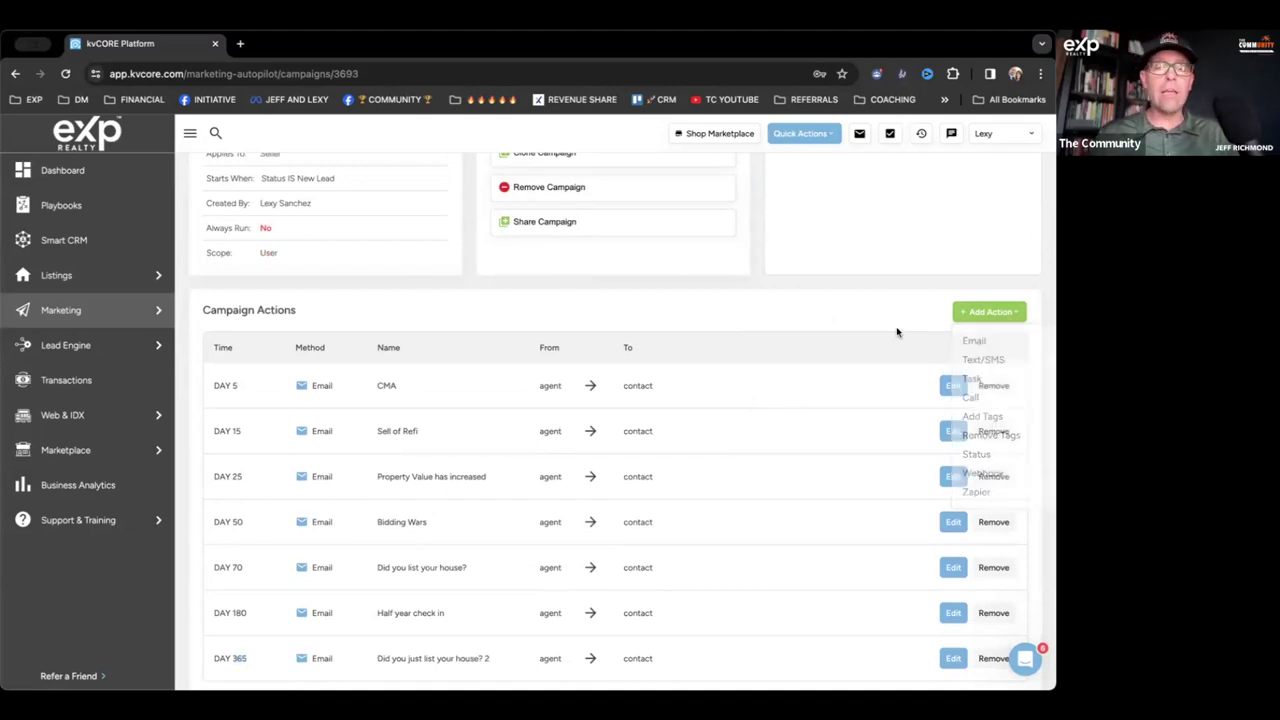
scroll(897, 332, "down", 1)
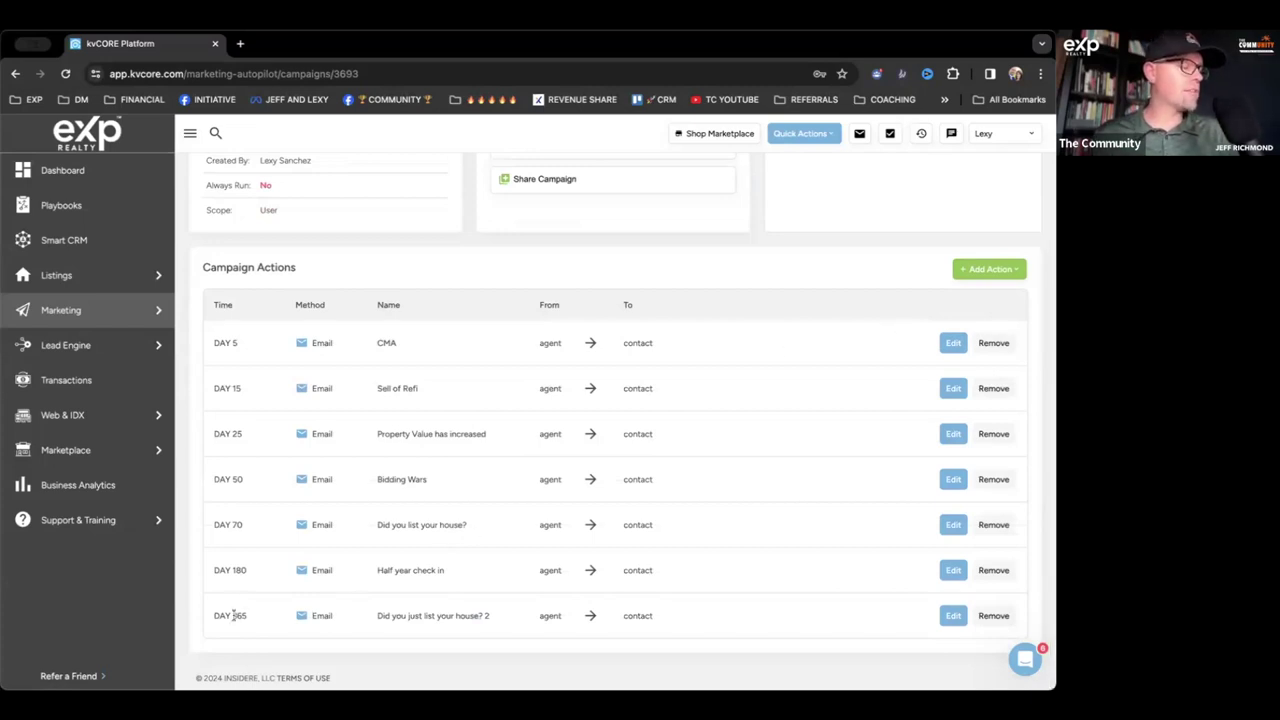
scroll(345, 539, "up", 3)
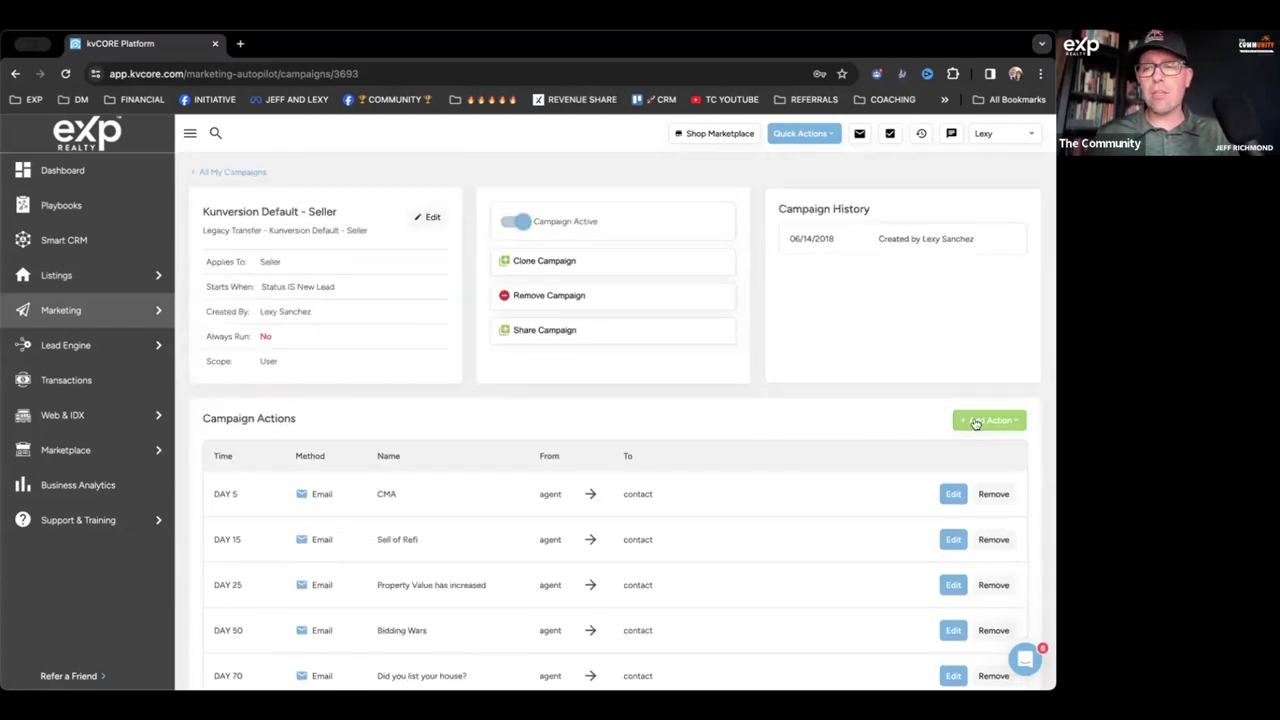
left_click(975, 422)
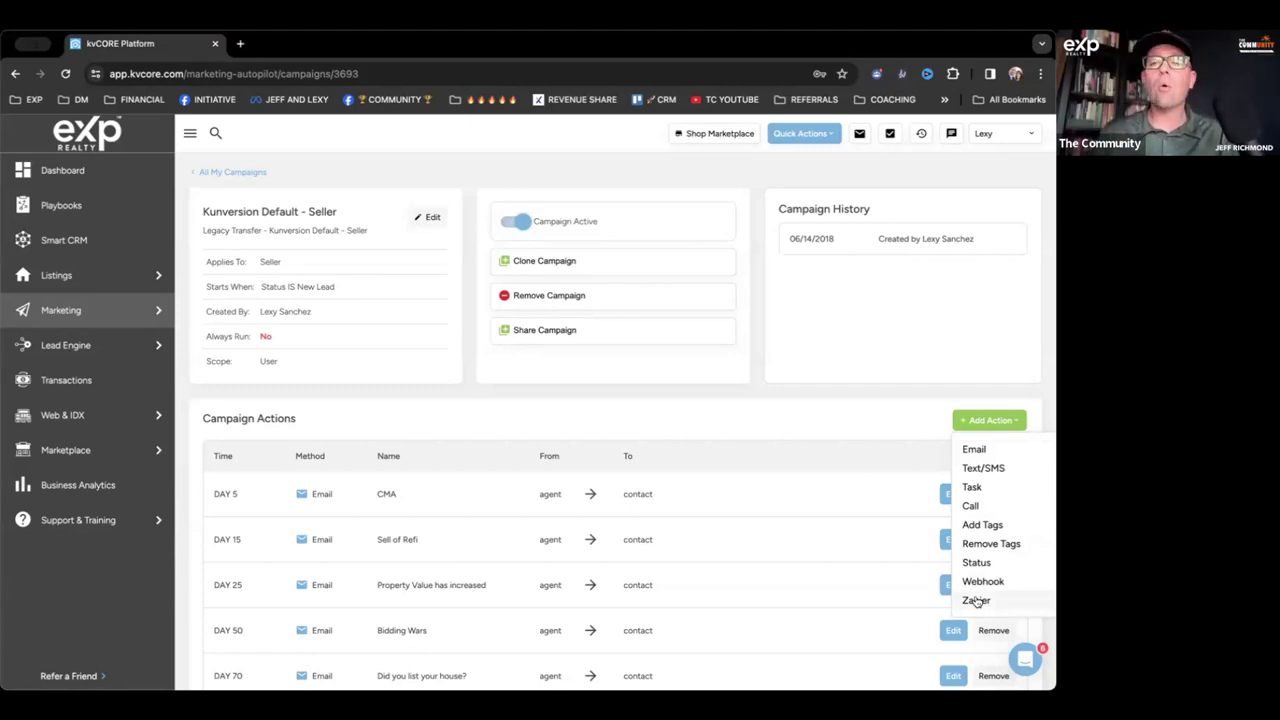
left_click(917, 366)
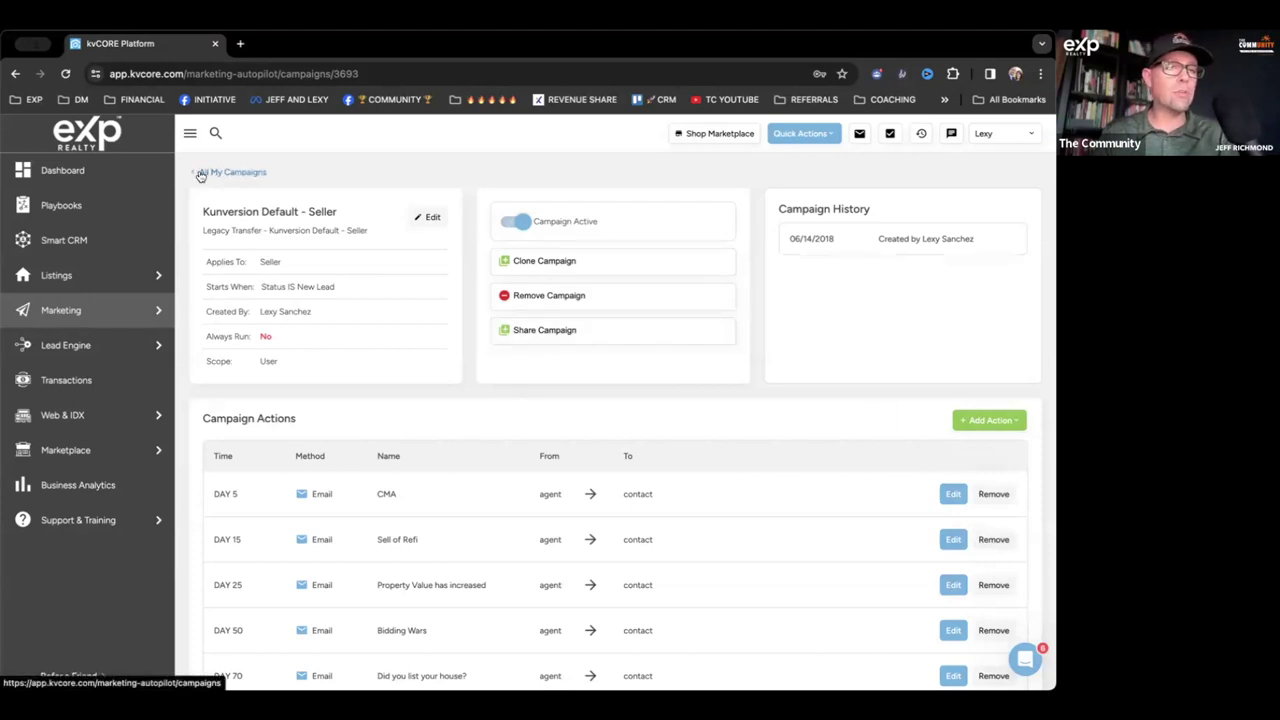
Step: Return to My Campaigns and examine the listed campaigns' start conditions, audiences, channels and touches
left_click(201, 175)
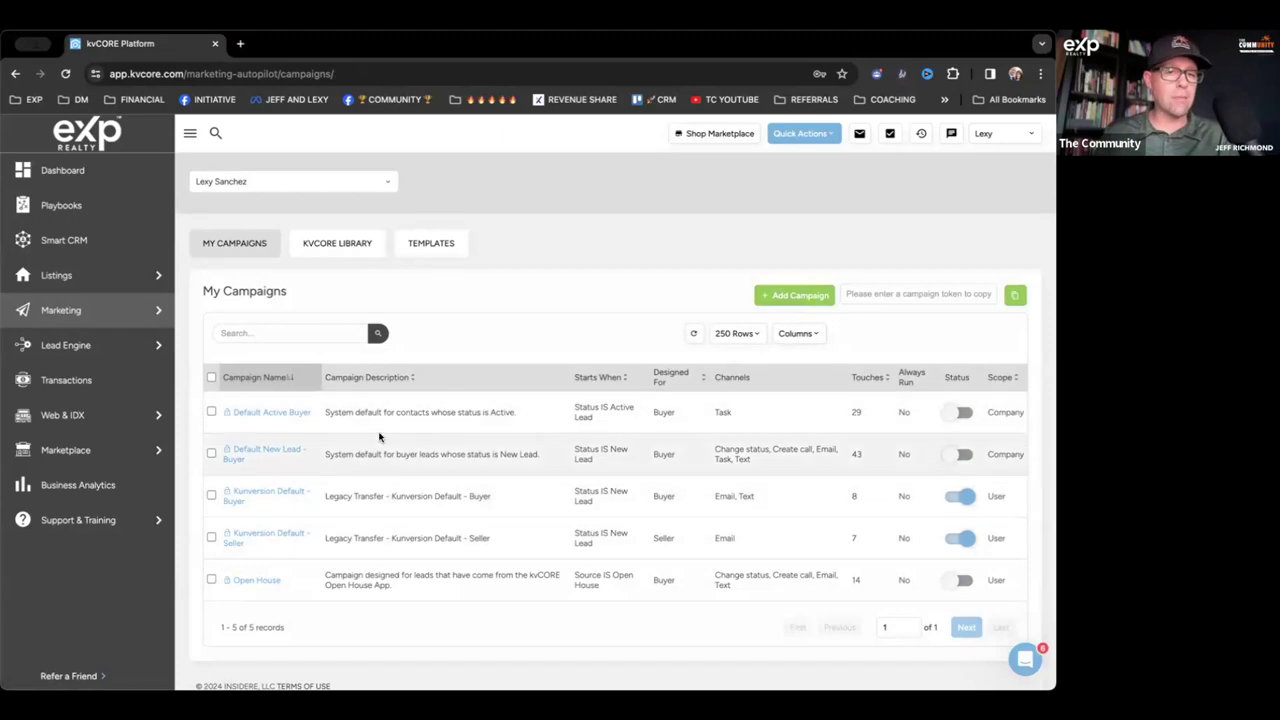
scroll(247, 455, "up", 5)
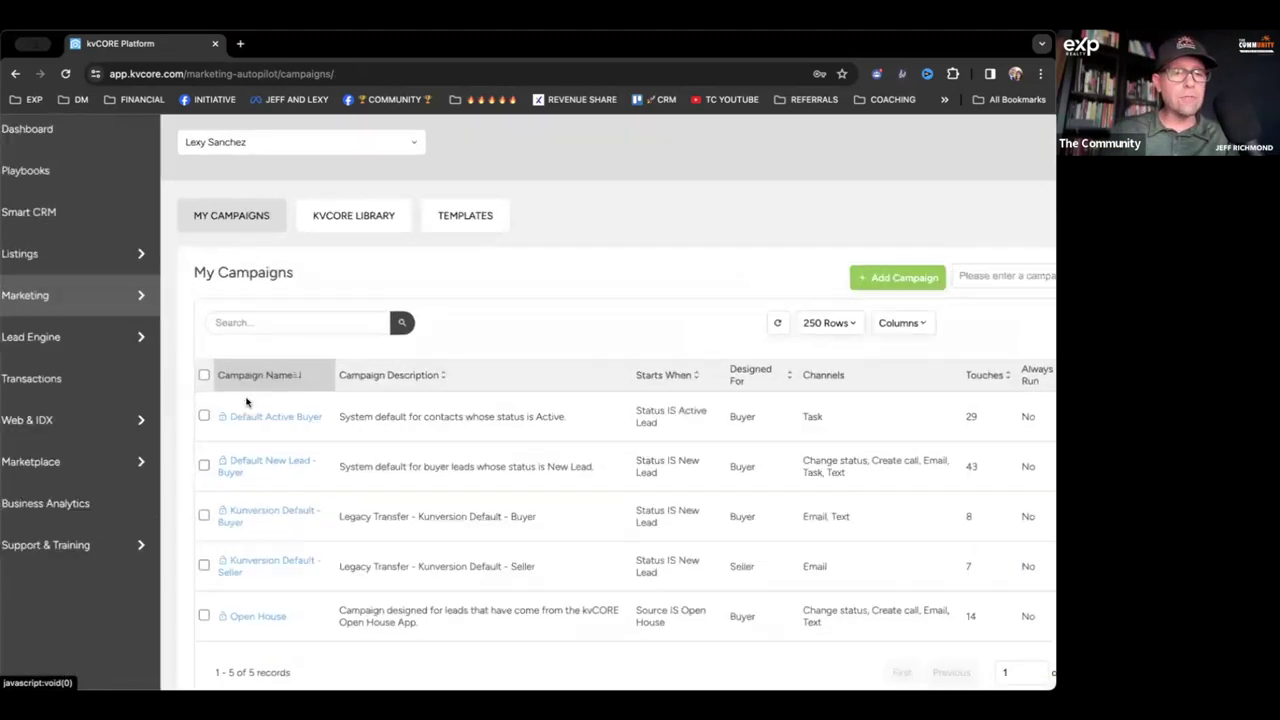
scroll(538, 493, "right", 10)
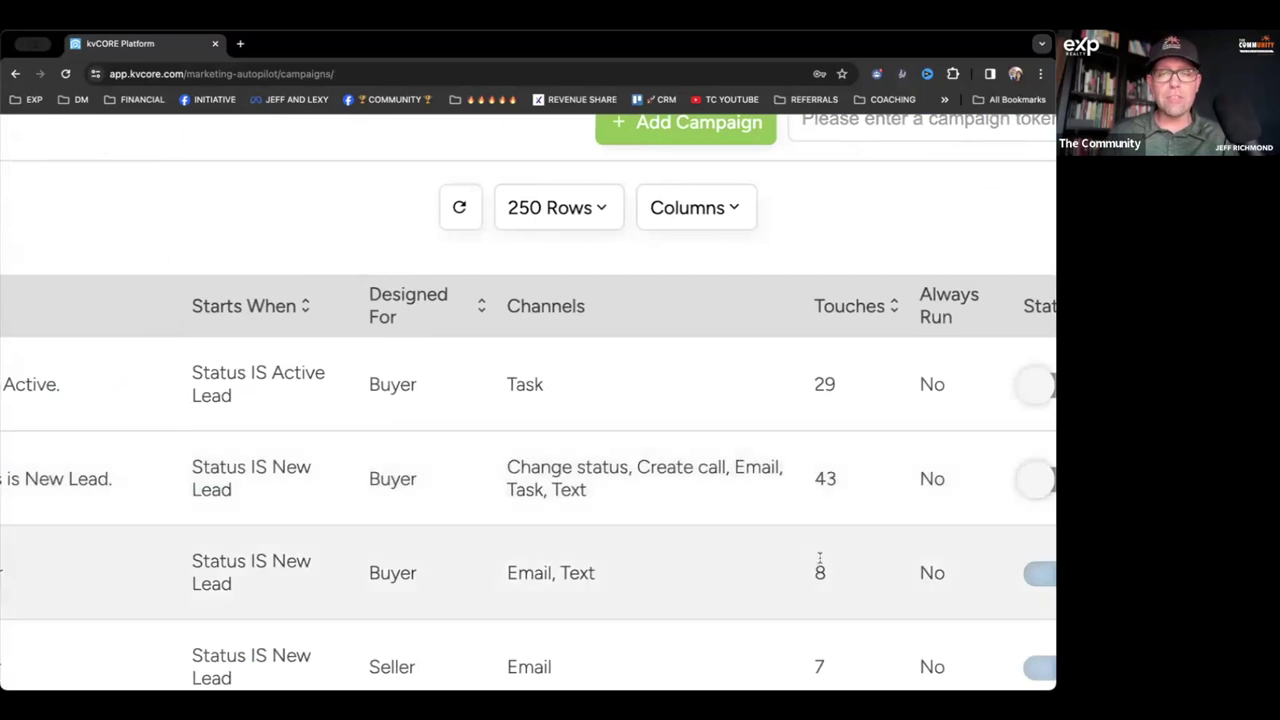
scroll(815, 482, "down", 3)
scroll(772, 487, "down", 3)
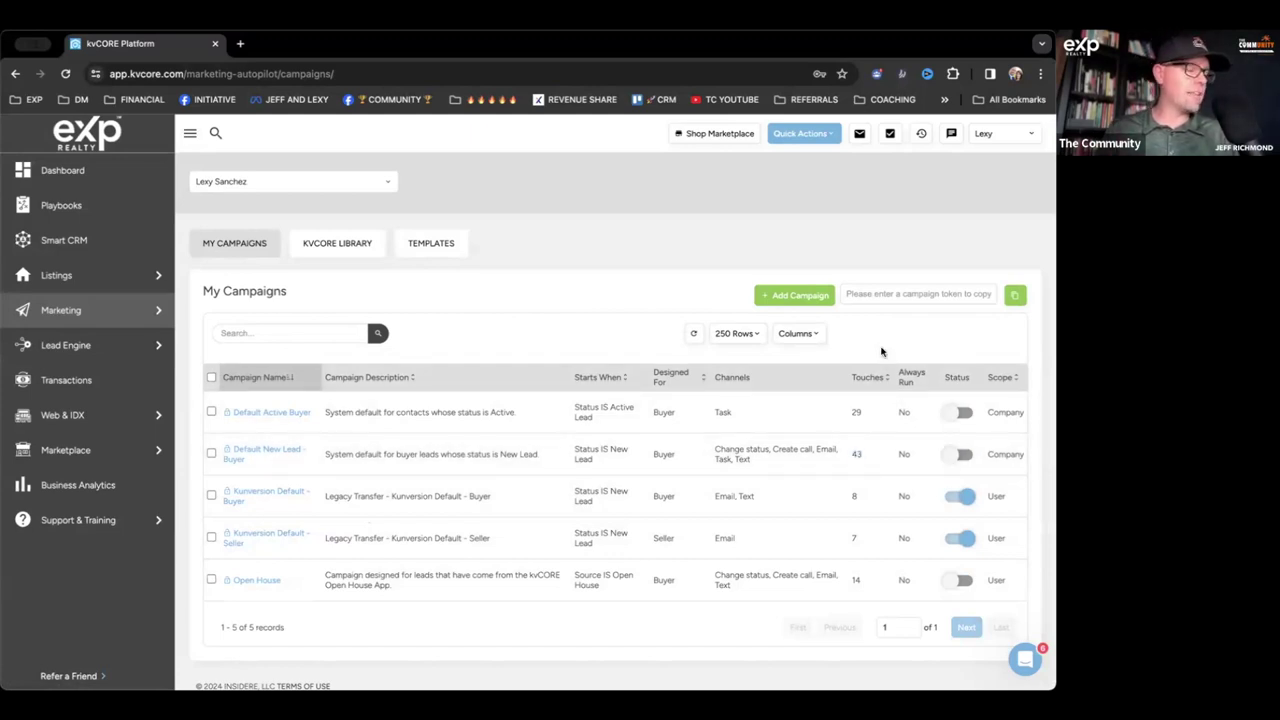
mouse_move(115, 323)
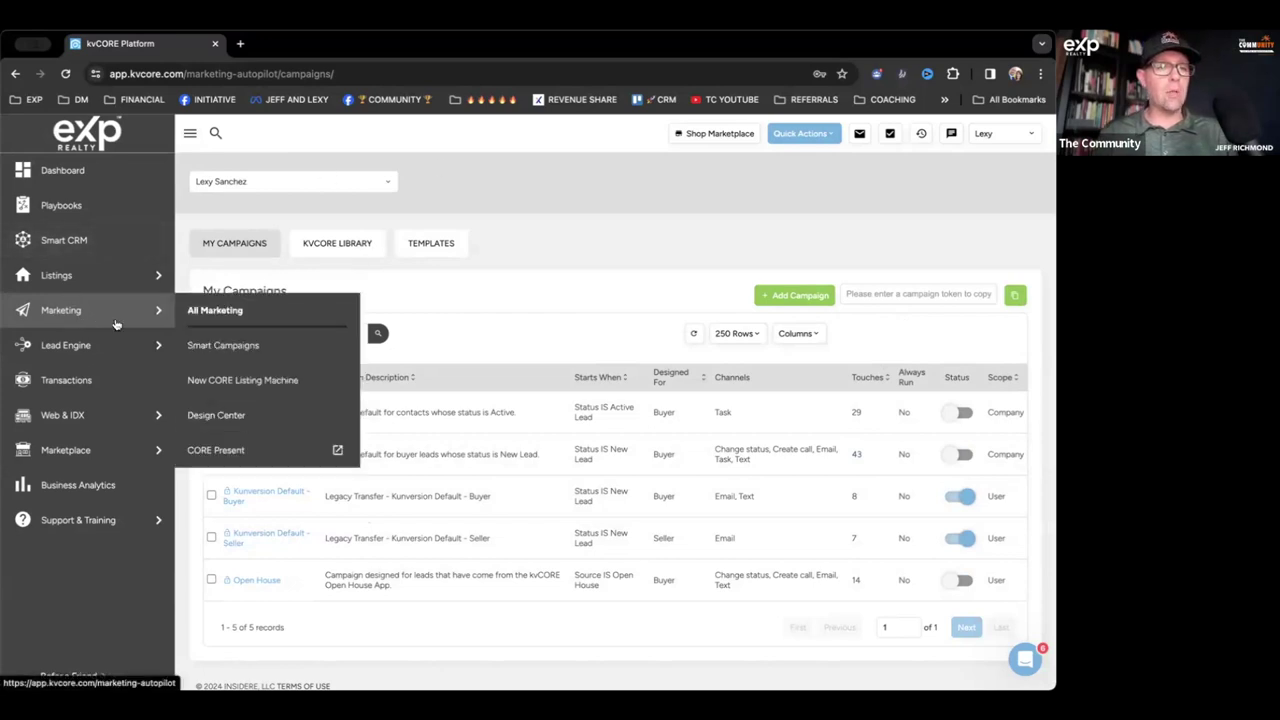
Step: Open New CORE Listing Machine, collapse the setup guide, and highlight the Marketing Listing Kits heading and the Default Kit's design count
left_click(246, 383)
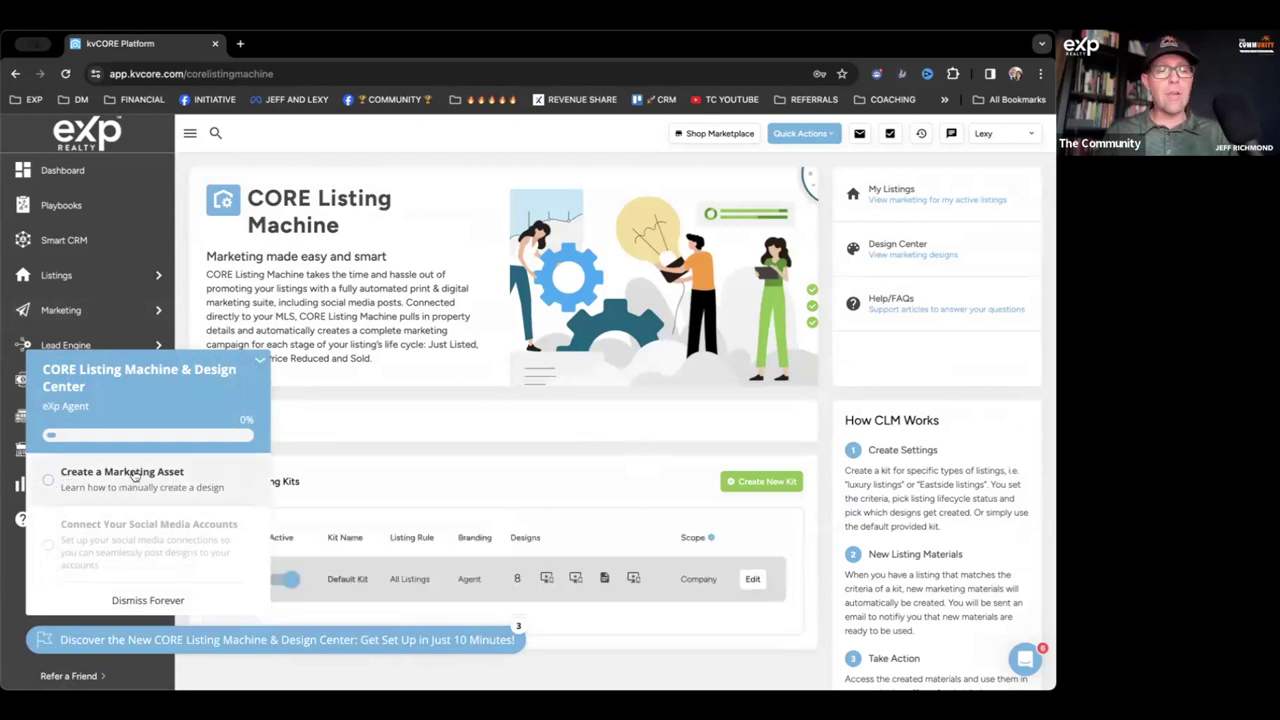
left_click(259, 366)
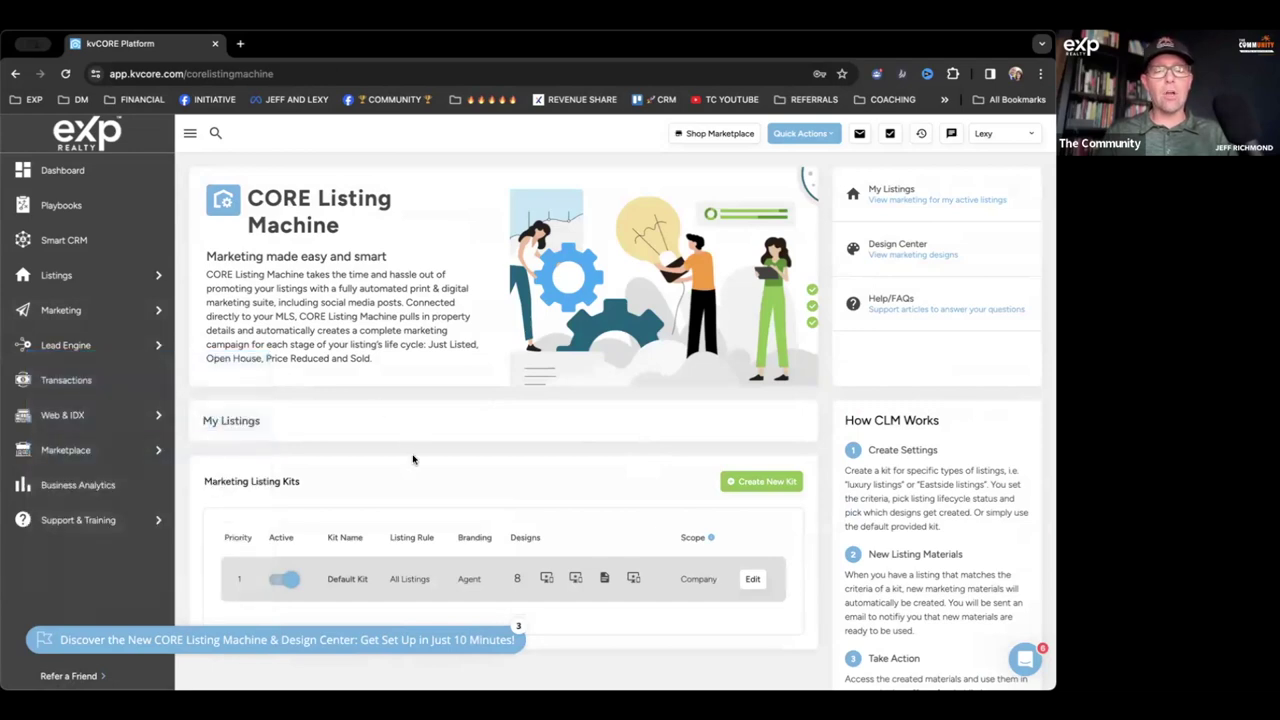
scroll(413, 458, "down", 1)
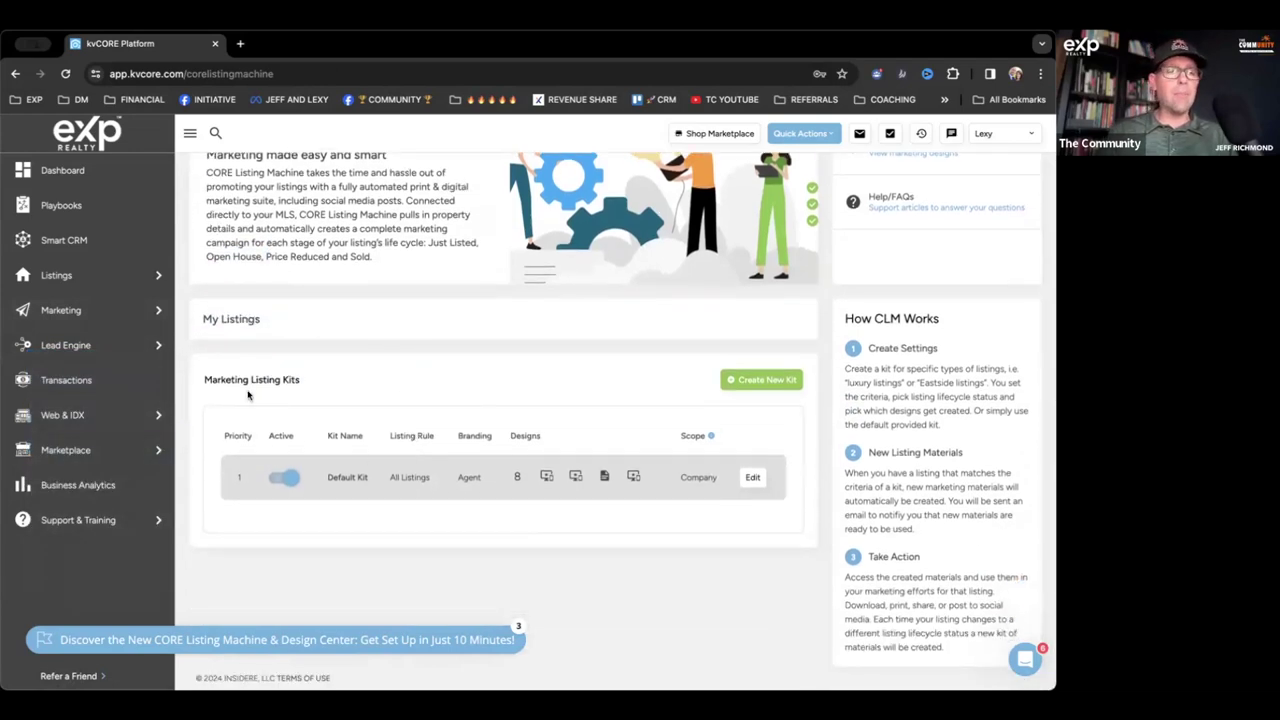
scroll(314, 417, "up", 5)
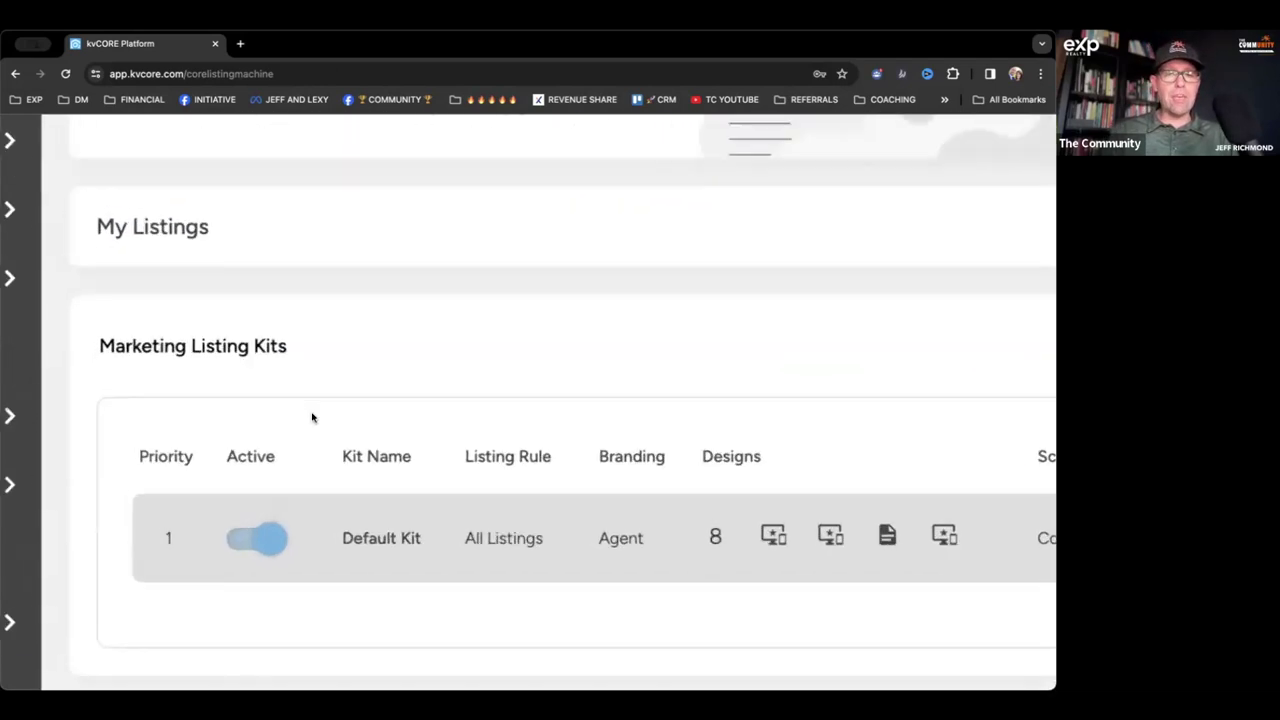
left_click_drag(110, 350, 290, 352)
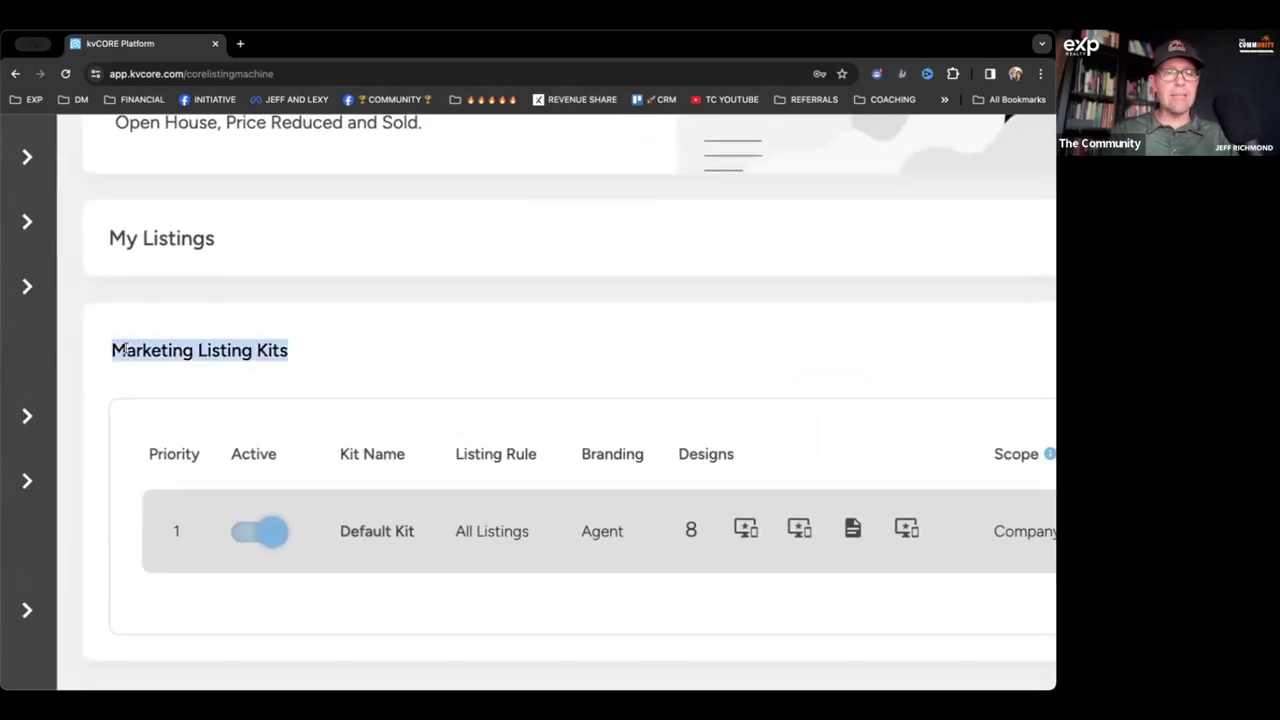
scroll(318, 408, "down", 5)
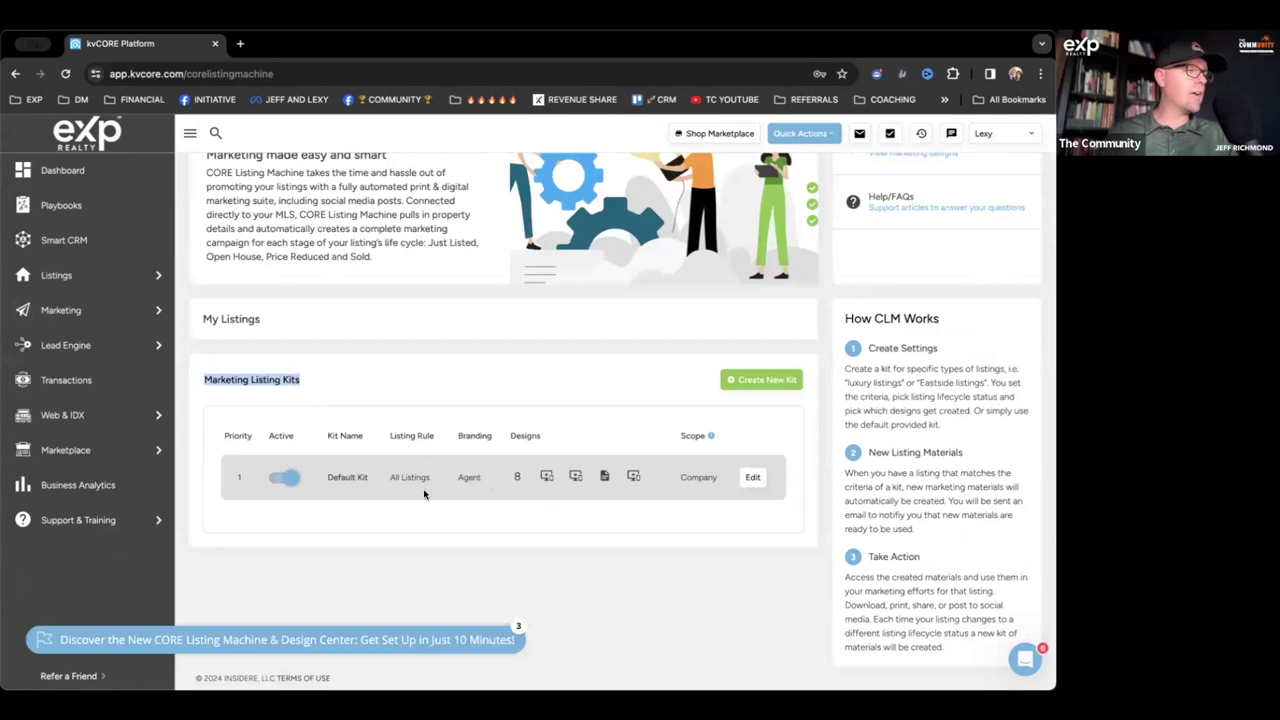
left_click(516, 478)
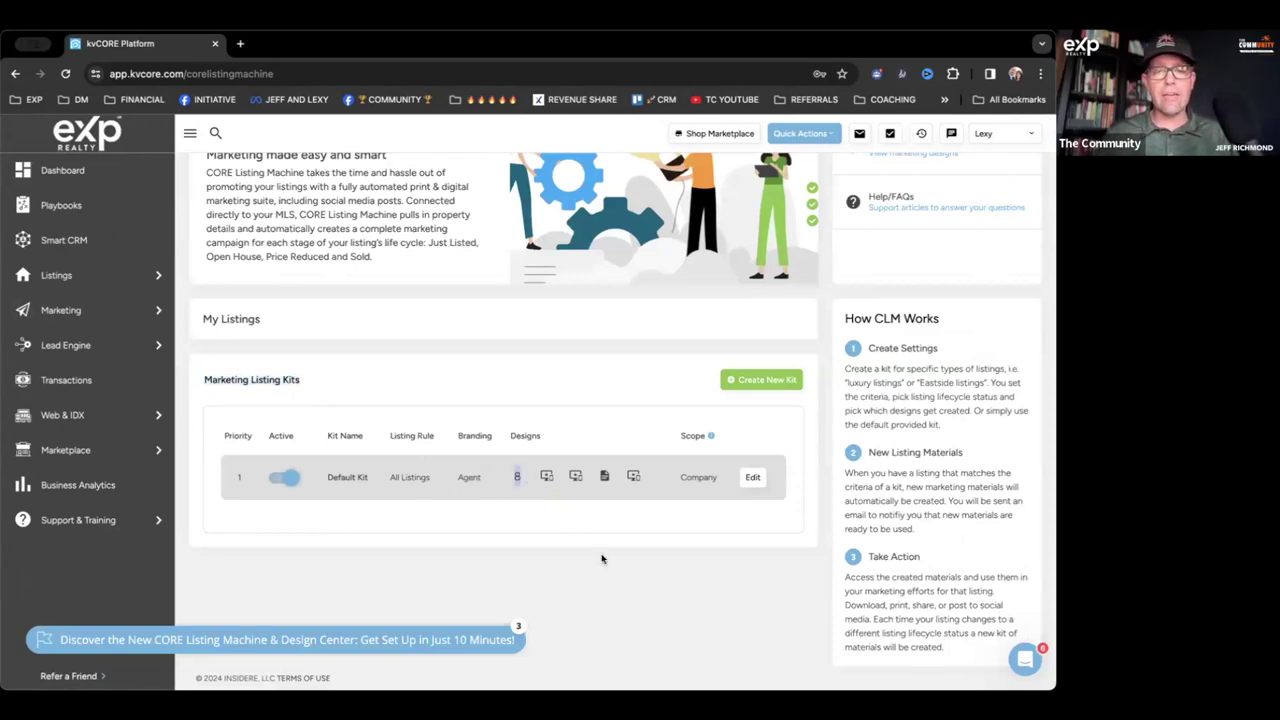
Step: Open the Default Kit's settings, review its rule, listing lifecycle and included materials, and close them without saving
left_click(755, 478)
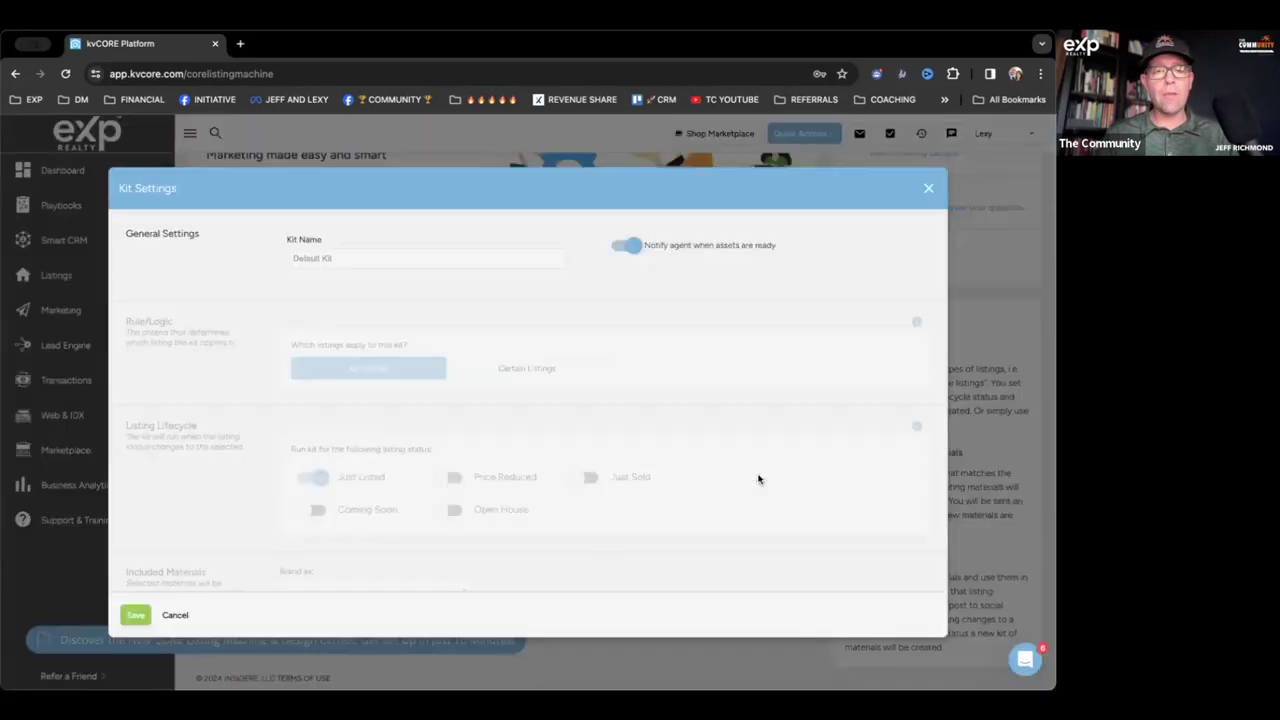
scroll(626, 410, "down", 10)
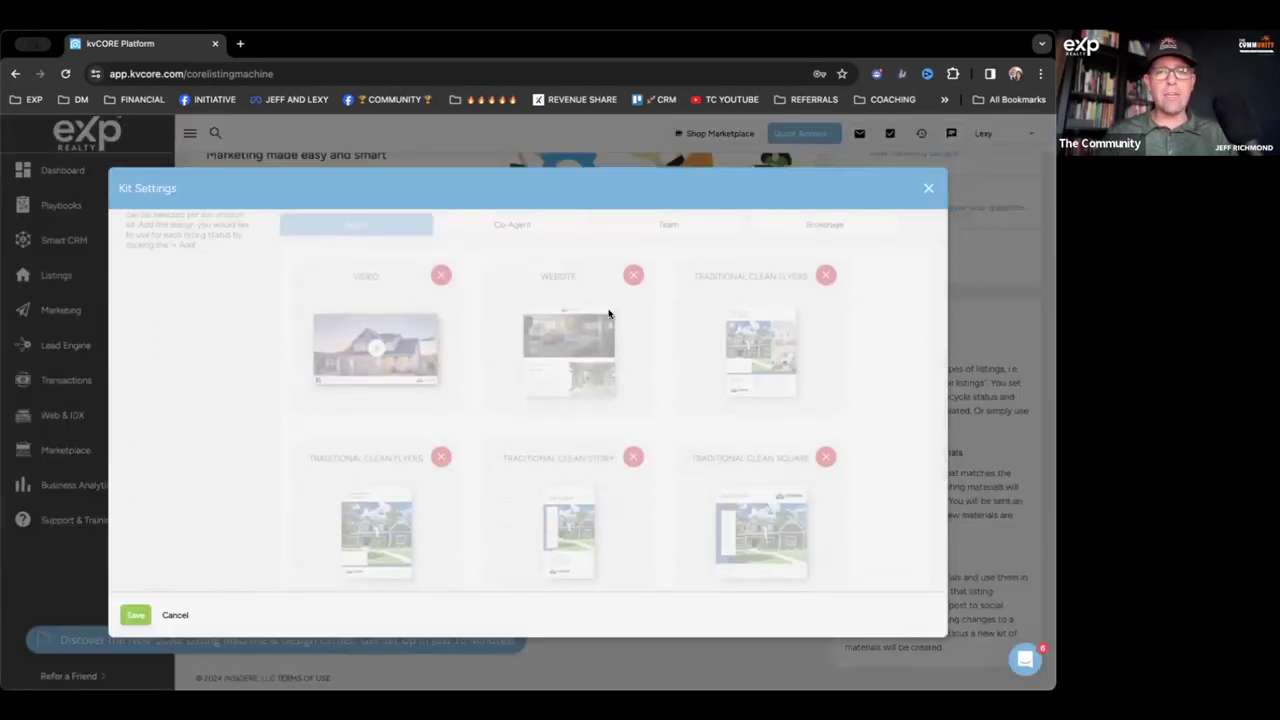
scroll(755, 370, "down", 2)
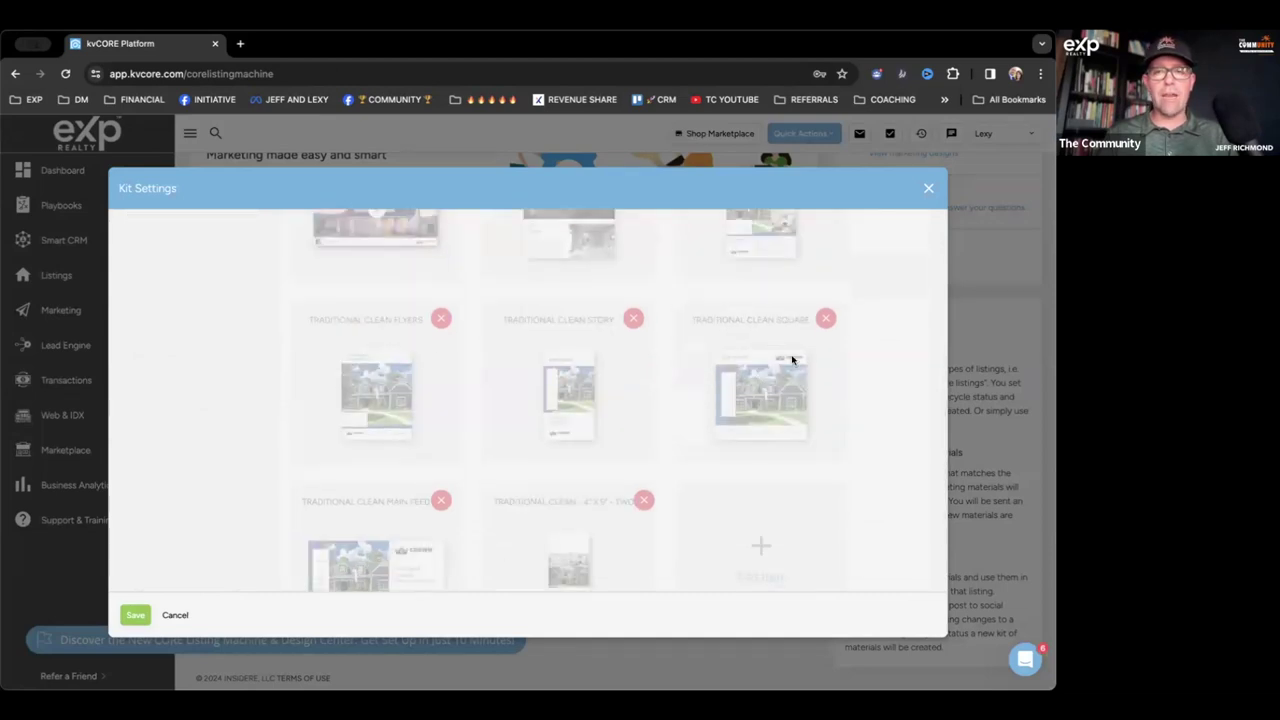
scroll(612, 345, "down", 1)
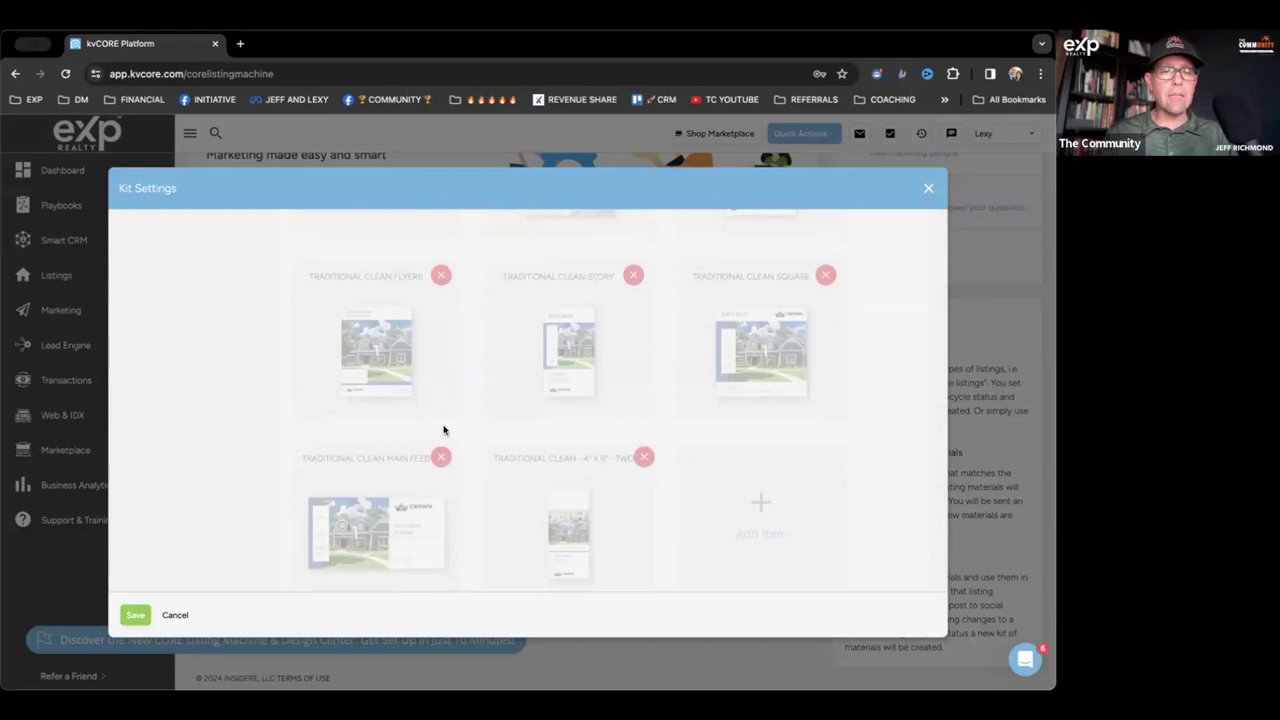
scroll(440, 426, "down", 1)
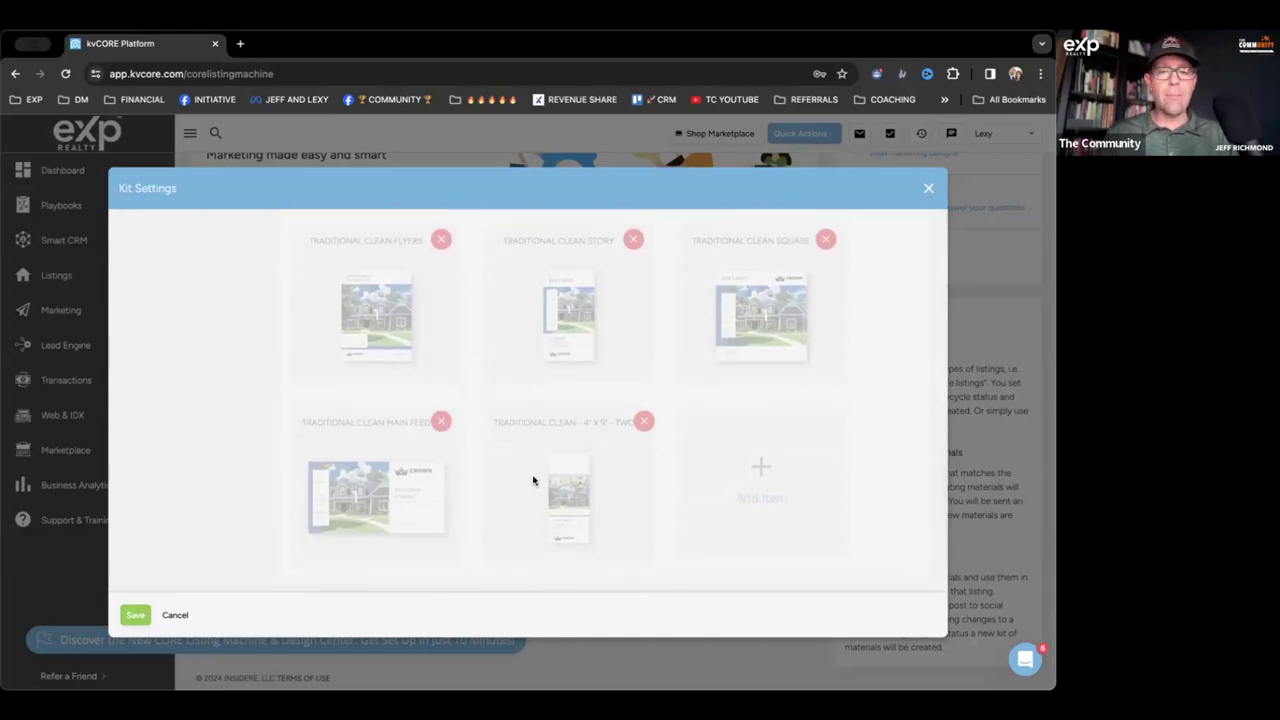
scroll(574, 509, "up", 3)
scroll(574, 509, "up", 4)
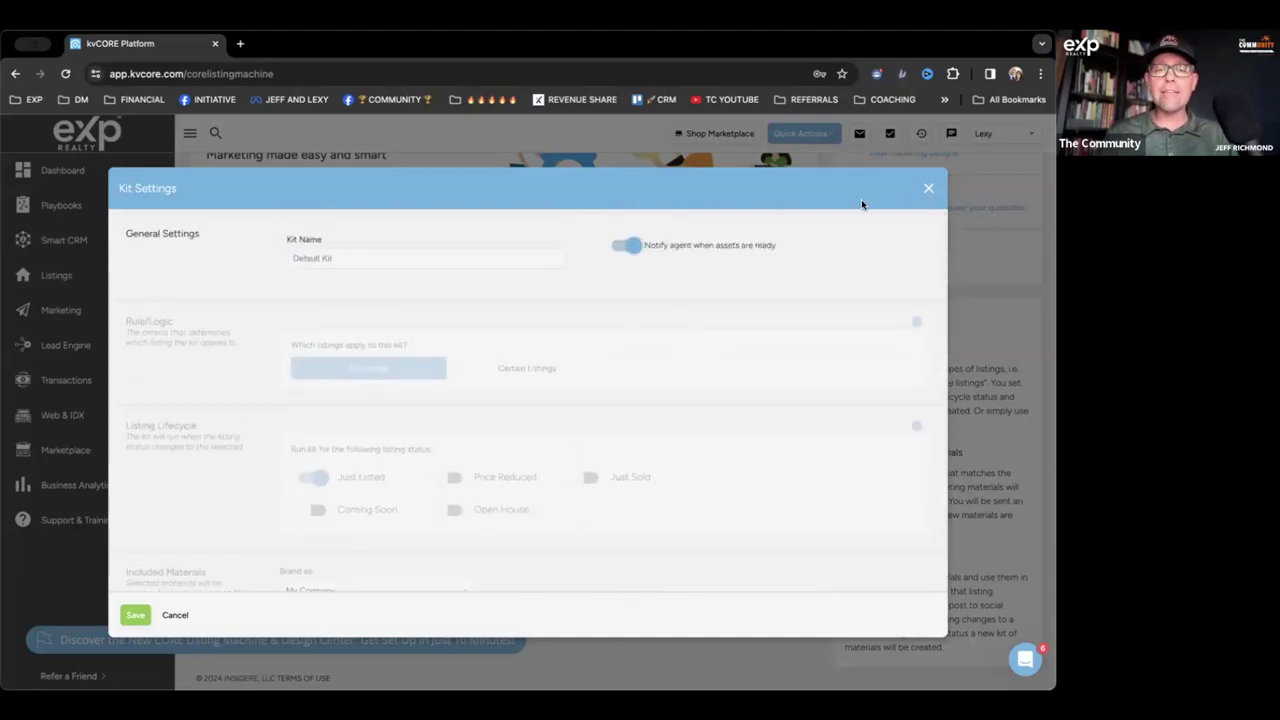
left_click(928, 188)
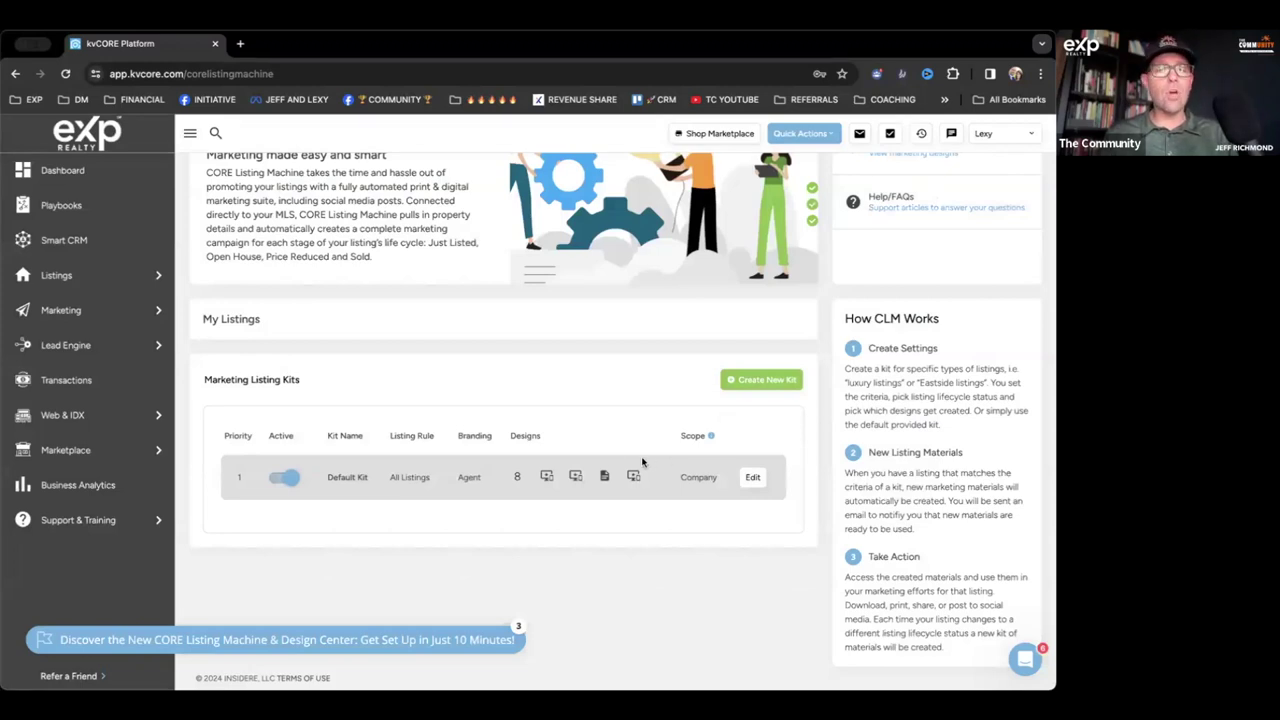
Step: Go to the Dashboard and examine the Kit Assets Ready card for the Just Listed property in the activity feed
left_click(70, 172)
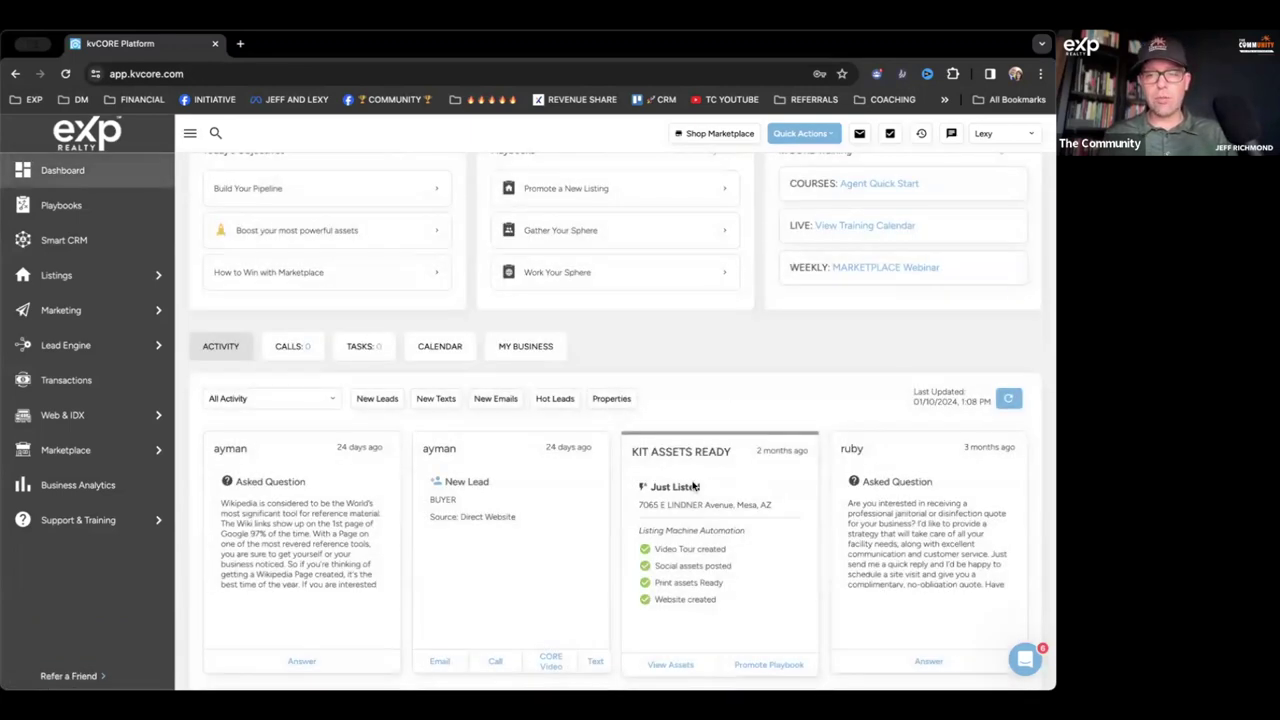
scroll(697, 486, "down", 1)
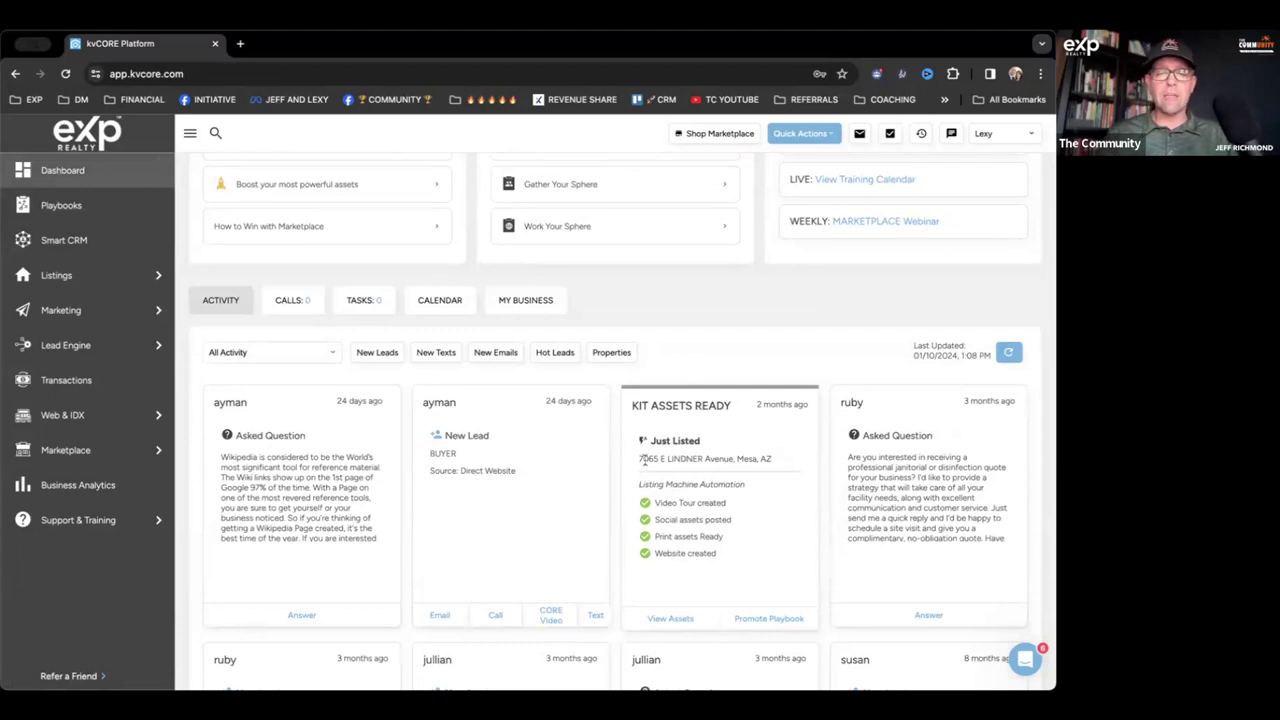
scroll(710, 480, "down", 2)
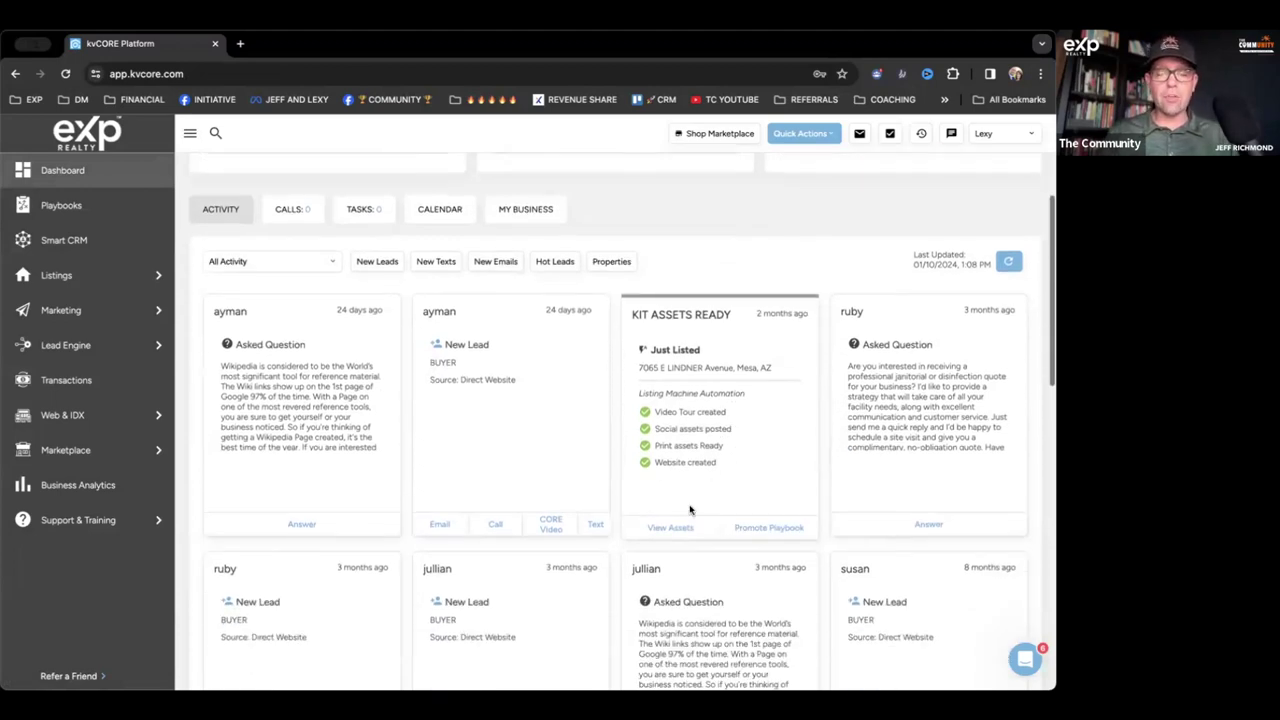
scroll(679, 527, "up", 3)
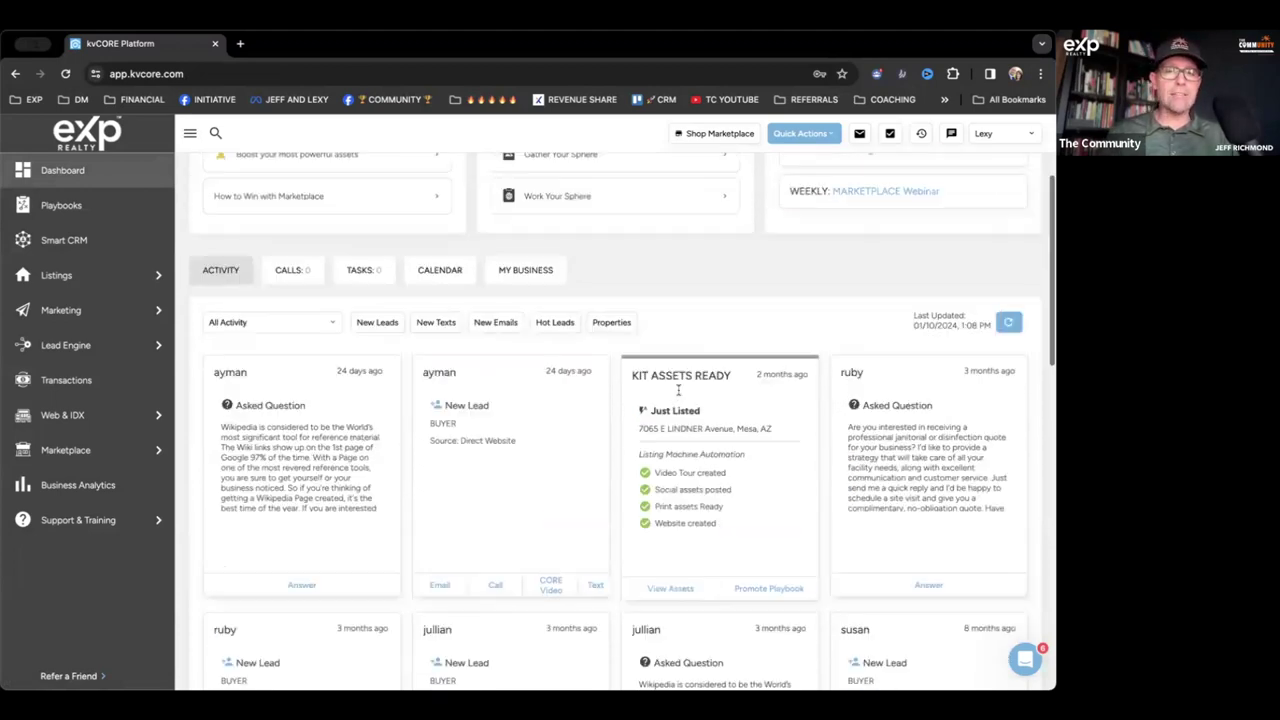
scroll(849, 522, "down", 3)
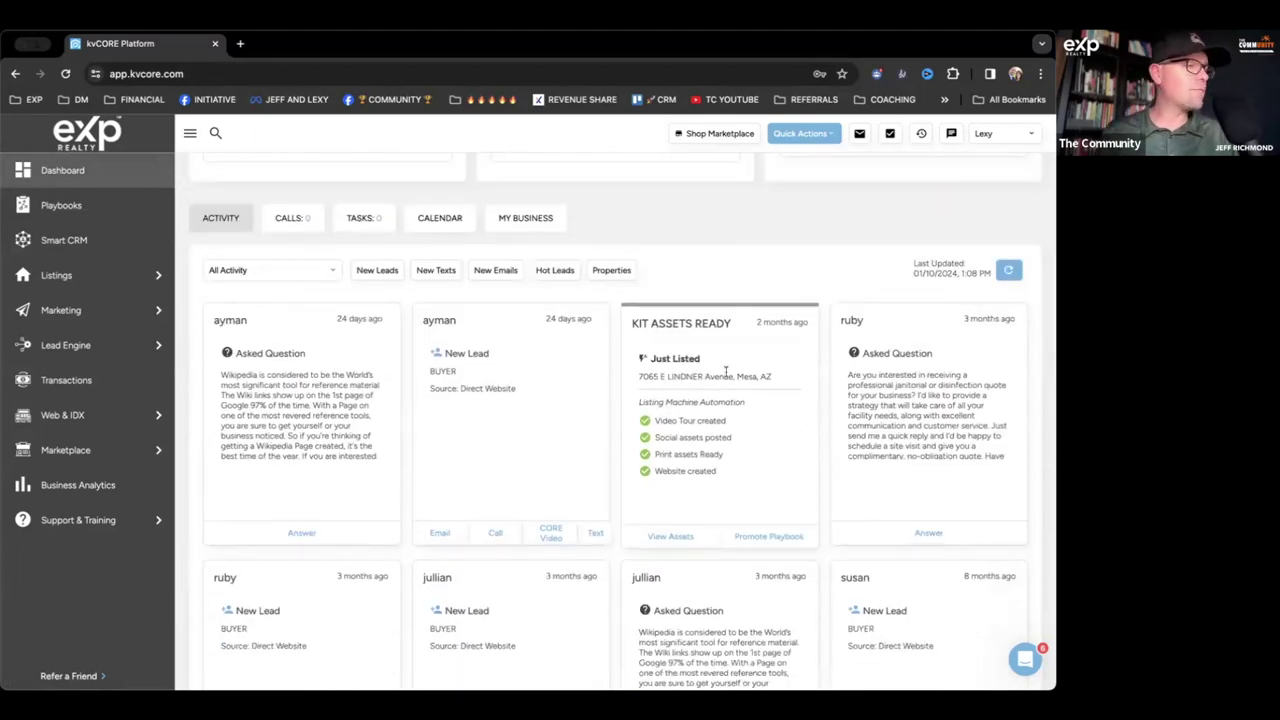
Step: View the Just Listed kit's assets, look over My Recent Designs with the setup guide collapsed, and preview the video template
left_click(677, 539)
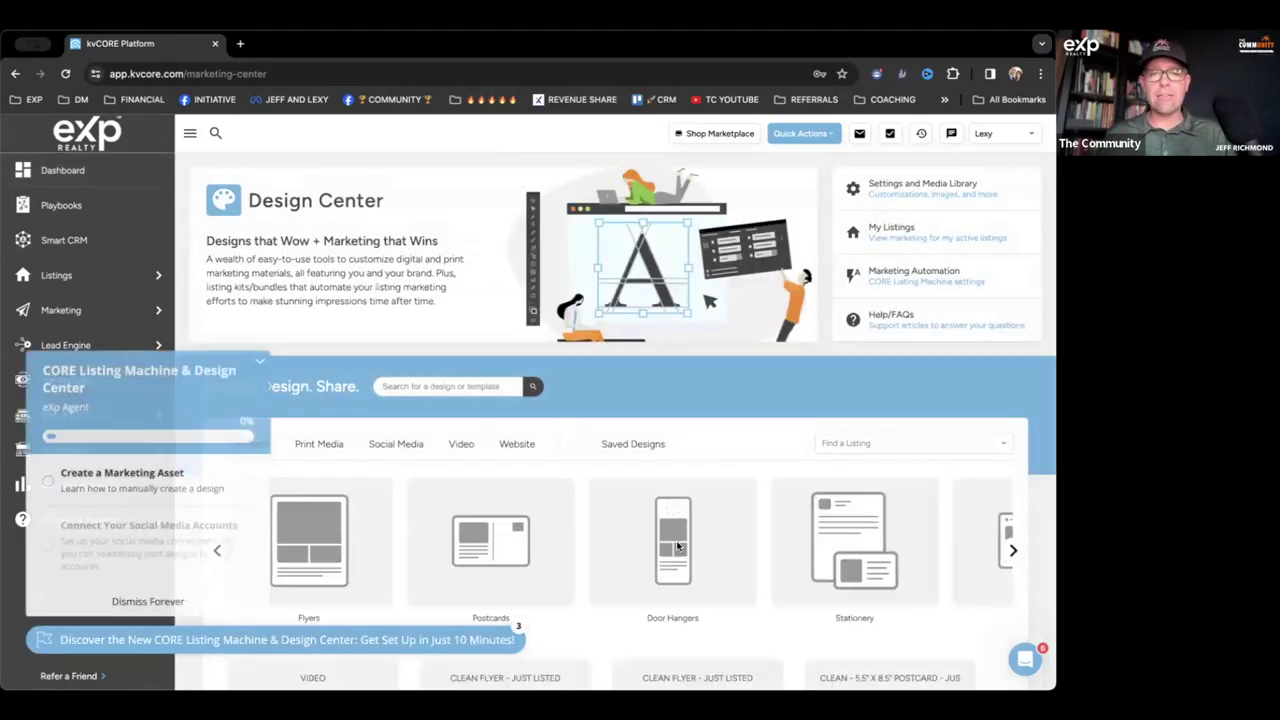
left_click(259, 361)
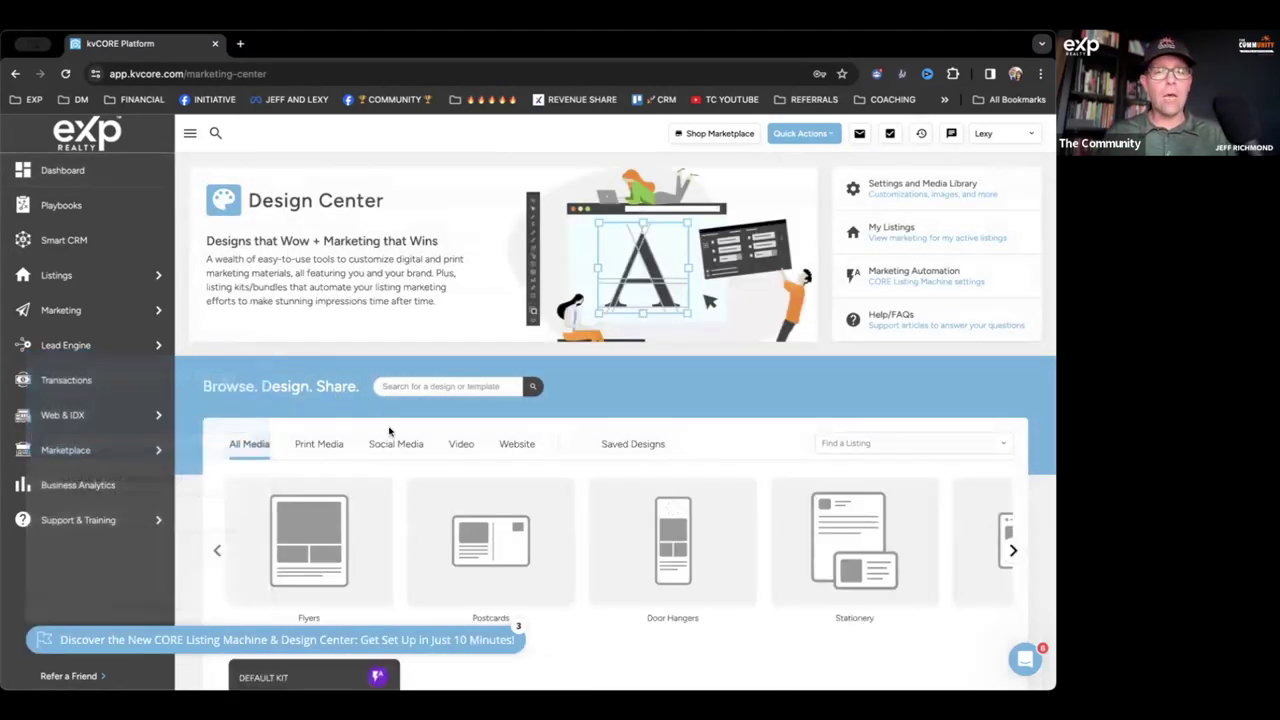
scroll(370, 459, "down", 3)
scroll(370, 459, "down", 4)
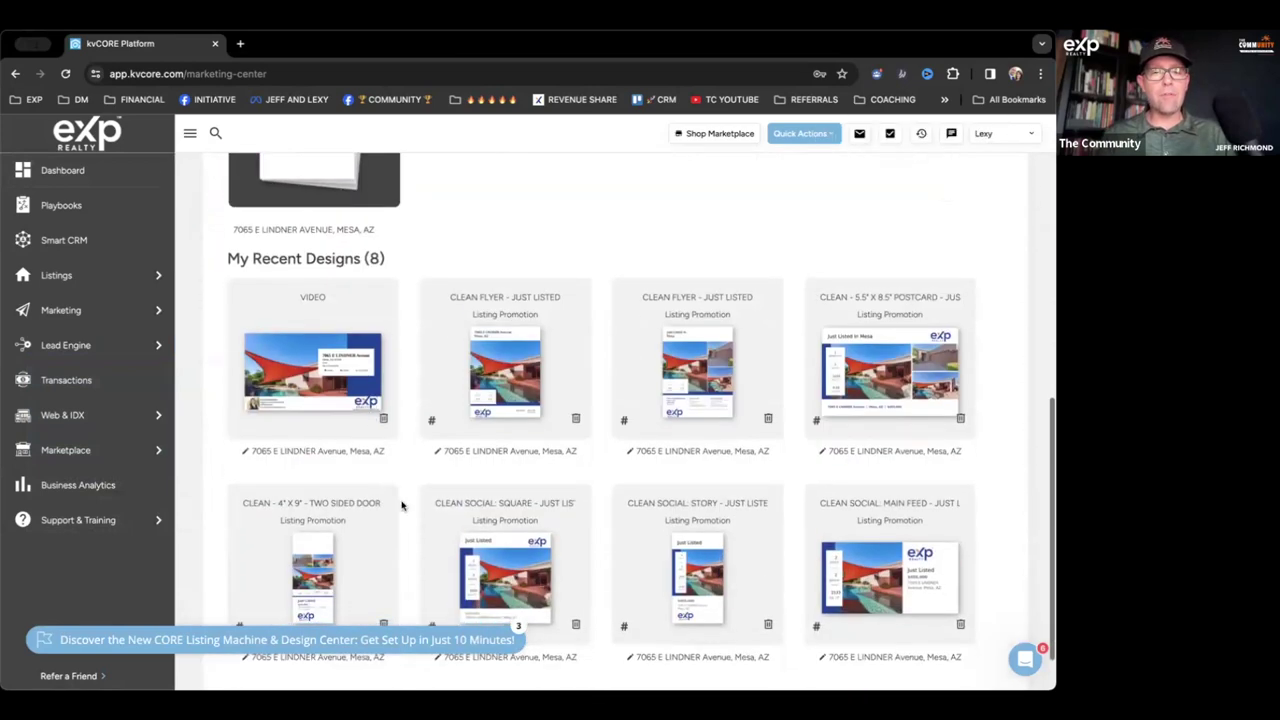
left_click(304, 316)
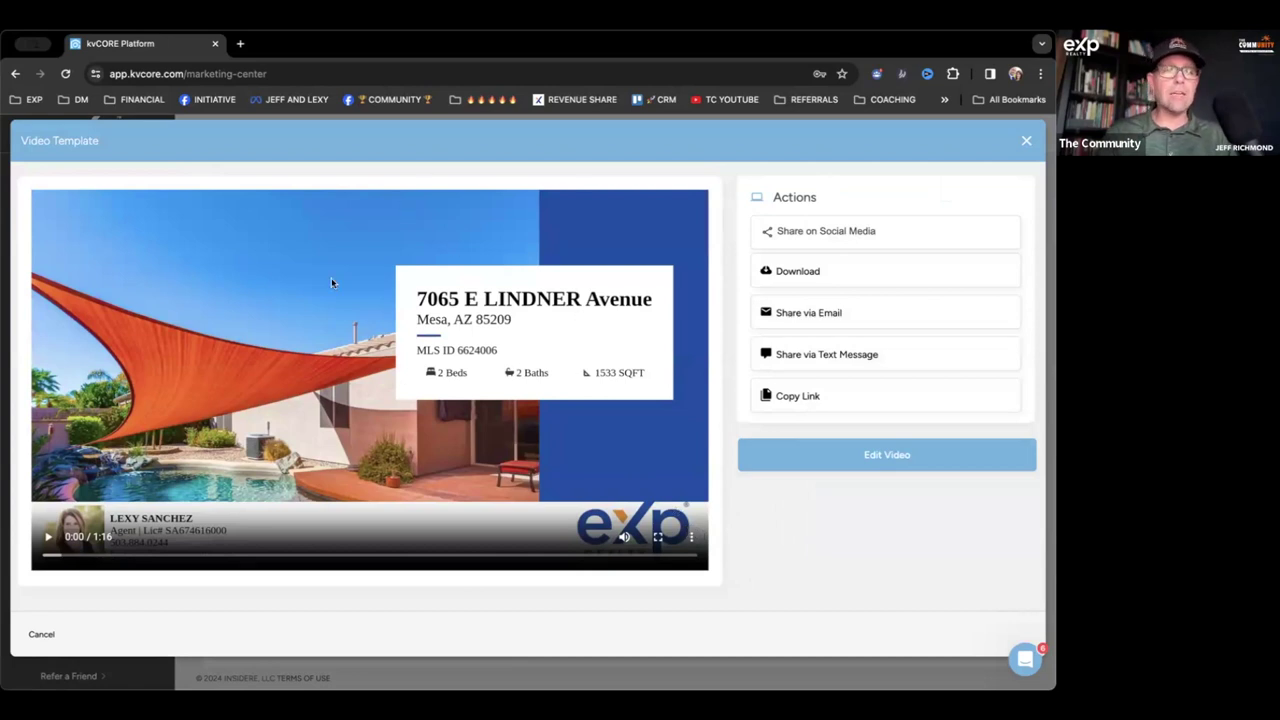
left_click(1027, 142)
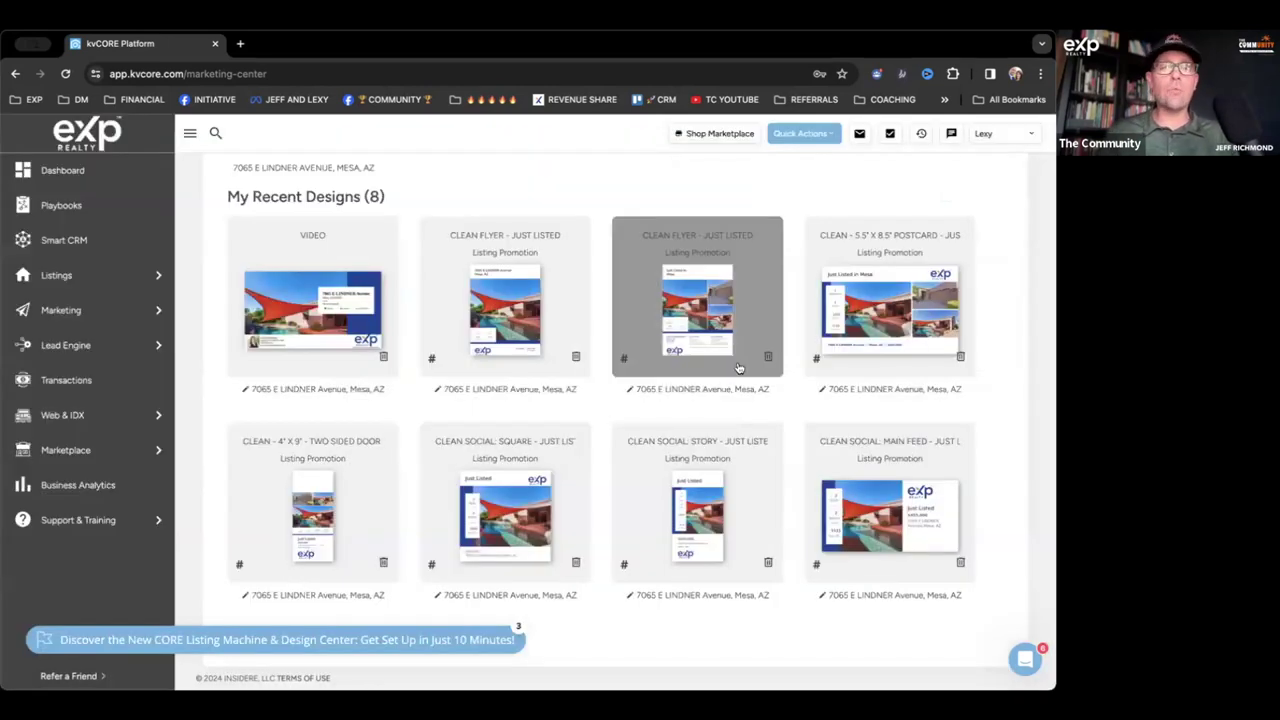
Step: Open the Just Listed Clean Social Story design and replace its price text with "DM FOR PRICE"
left_click(699, 522)
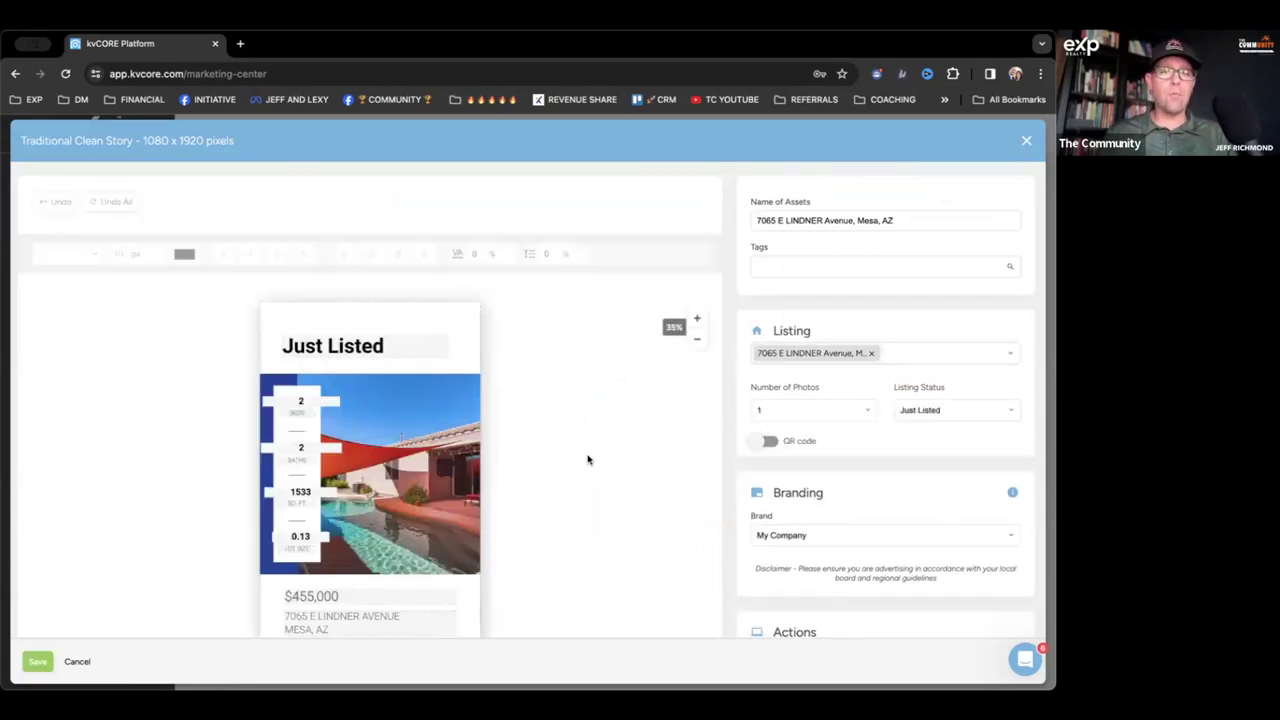
scroll(588, 459, "down", 3)
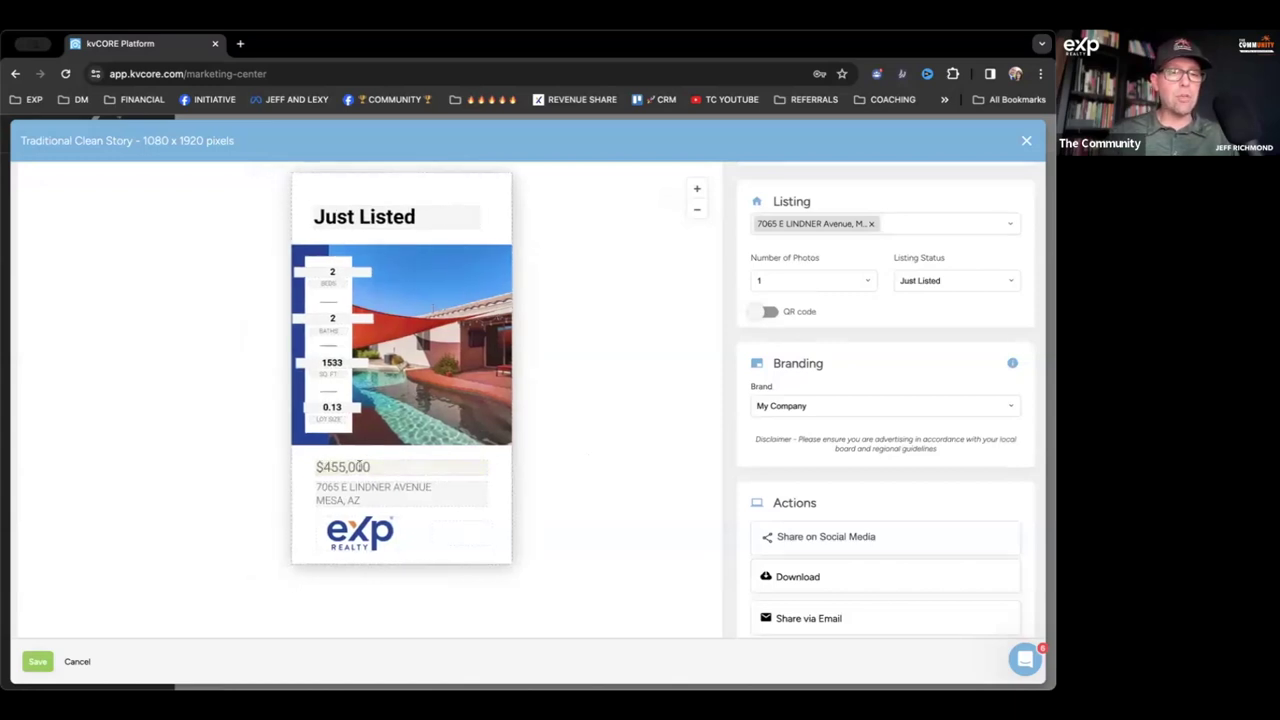
left_click_drag(378, 467, 323, 467)
key("BackSpace")
key("BackSpace")
type("CLCIK")
key("BackSpace")
key("BackSpace")
key("BackSpace")
key("BackSpace")
key("BackSpace")
type("DM FOR PRICE")
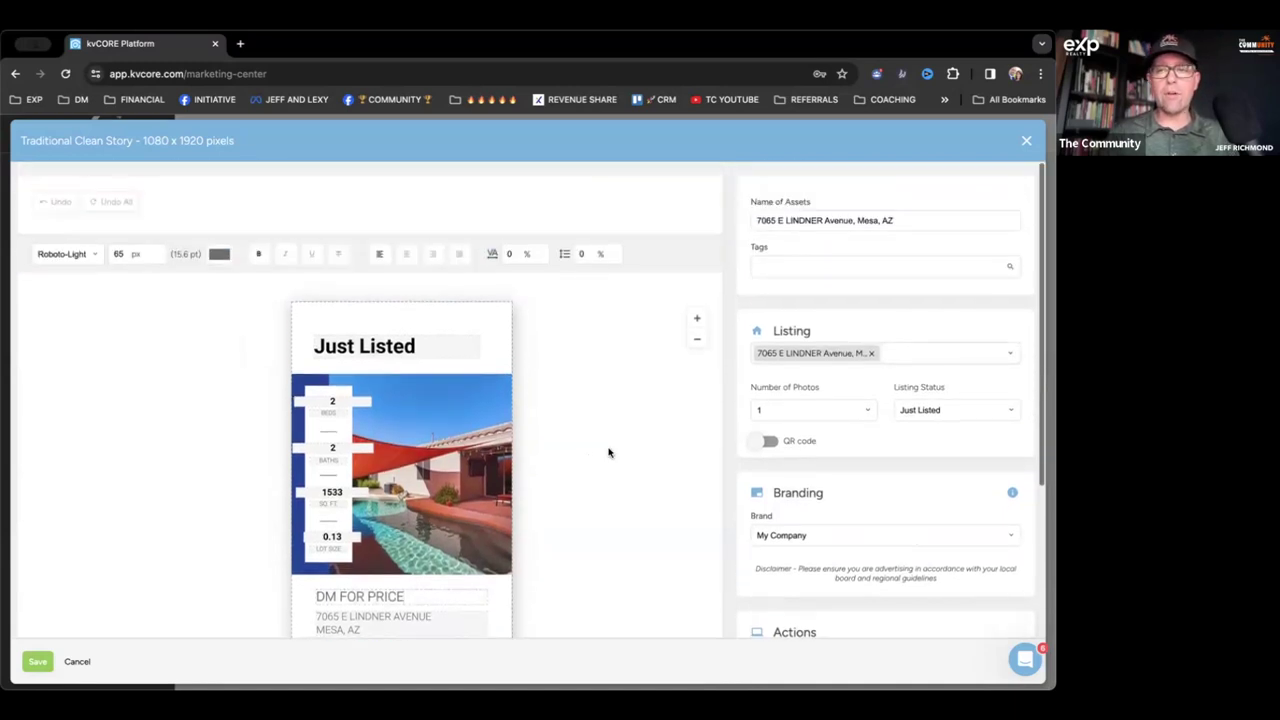
Step: Check the story design's sharing and download actions, then close the design and discard the unsaved changes
scroll(608, 449, "down", 3)
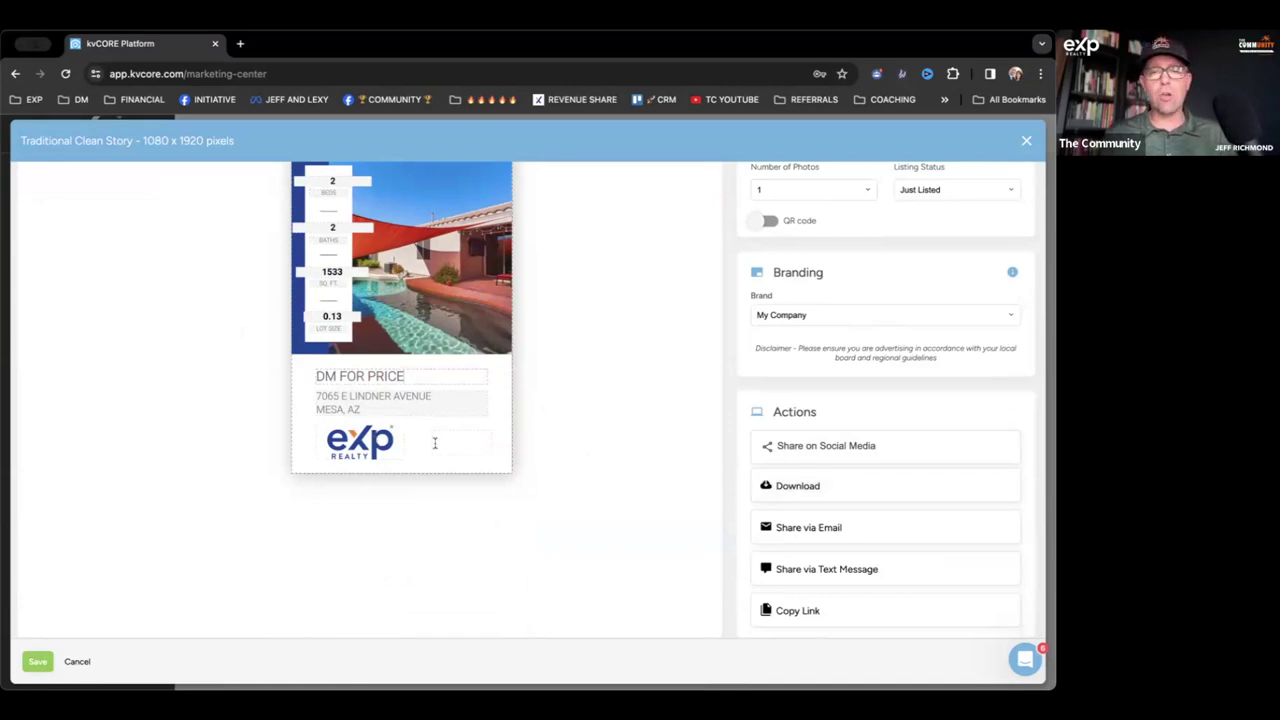
scroll(651, 363, "up", 3)
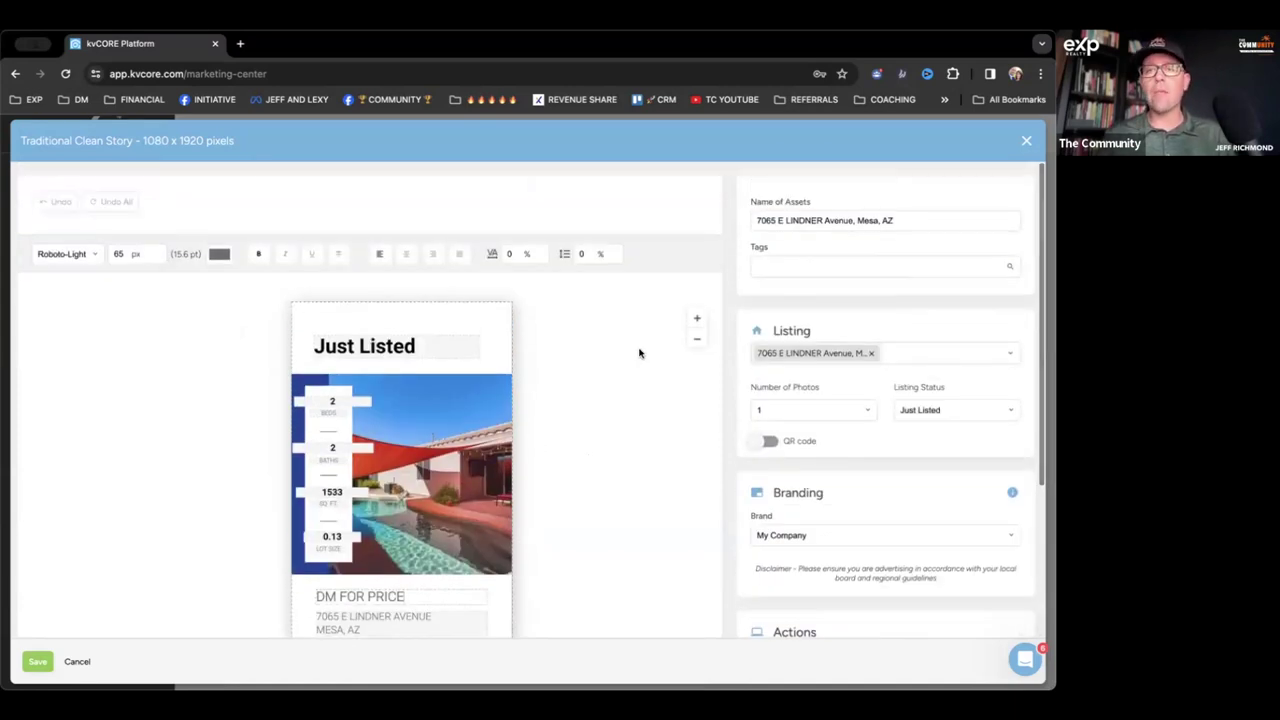
left_click(1026, 140)
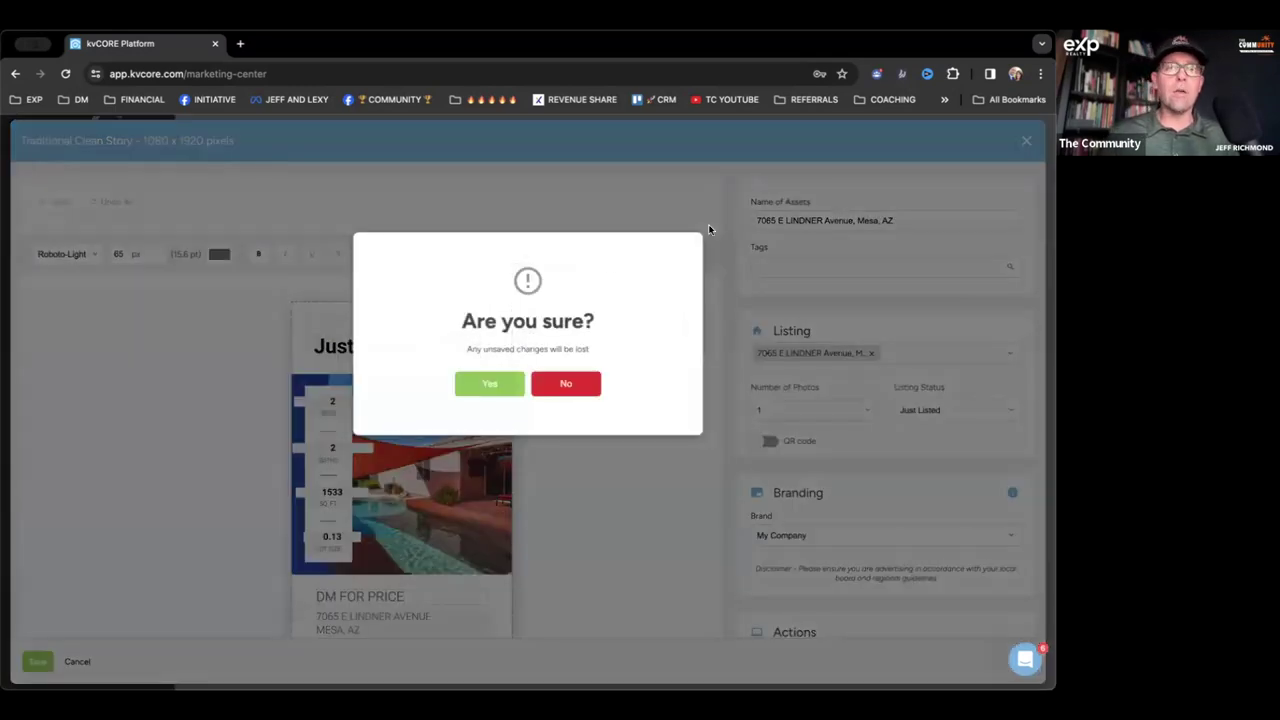
left_click(491, 380)
Step: Reopen the Design Center from the Marketing section and open the Flyers category
scroll(500, 467, "up", 8)
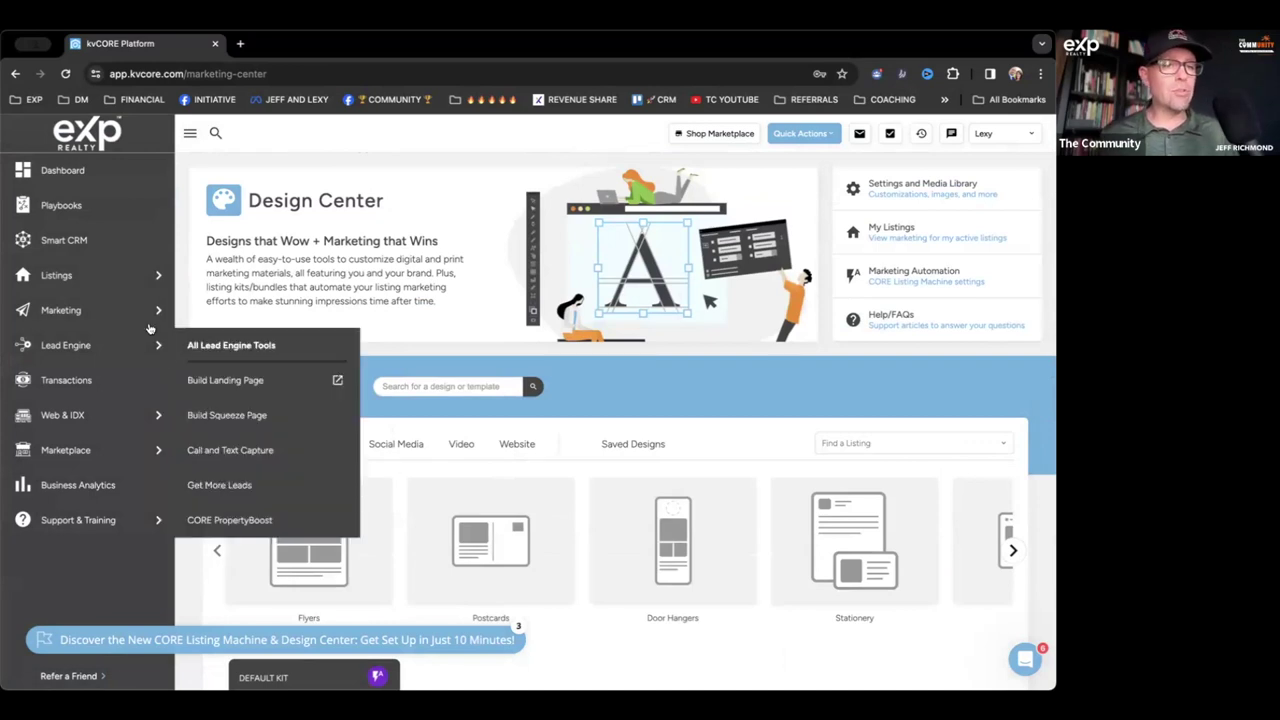
mouse_move(107, 321)
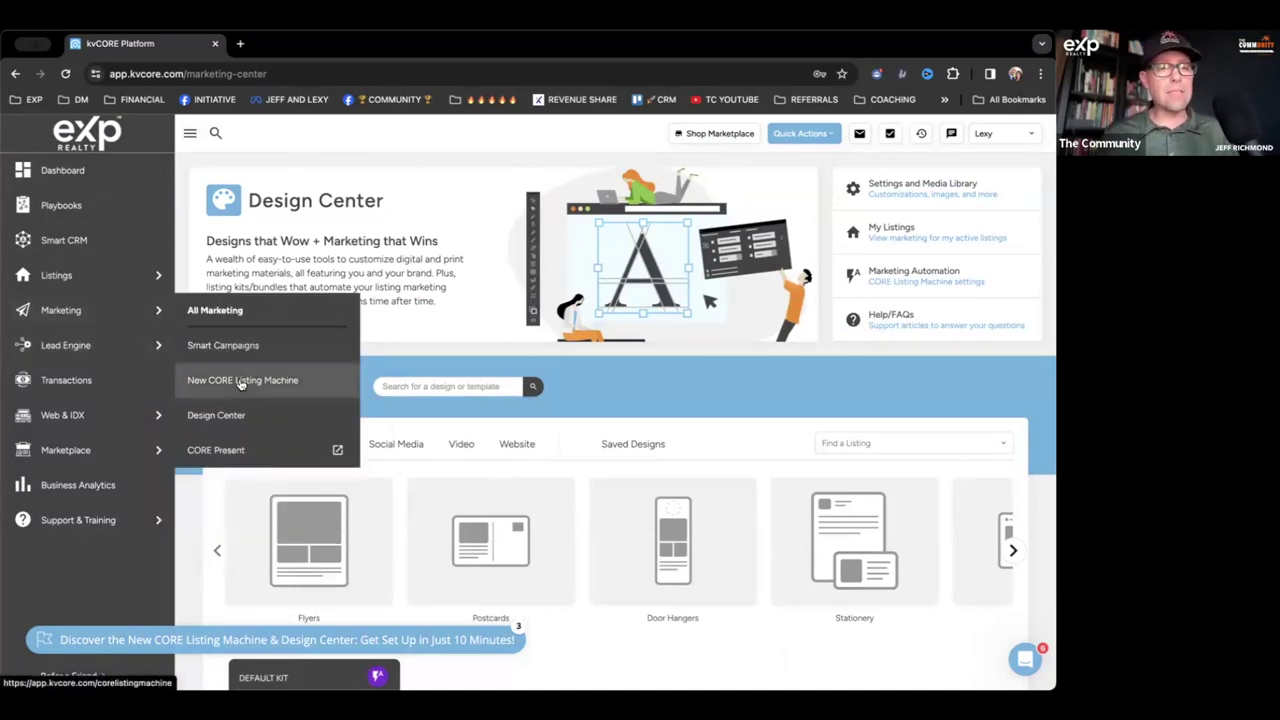
left_click(248, 418)
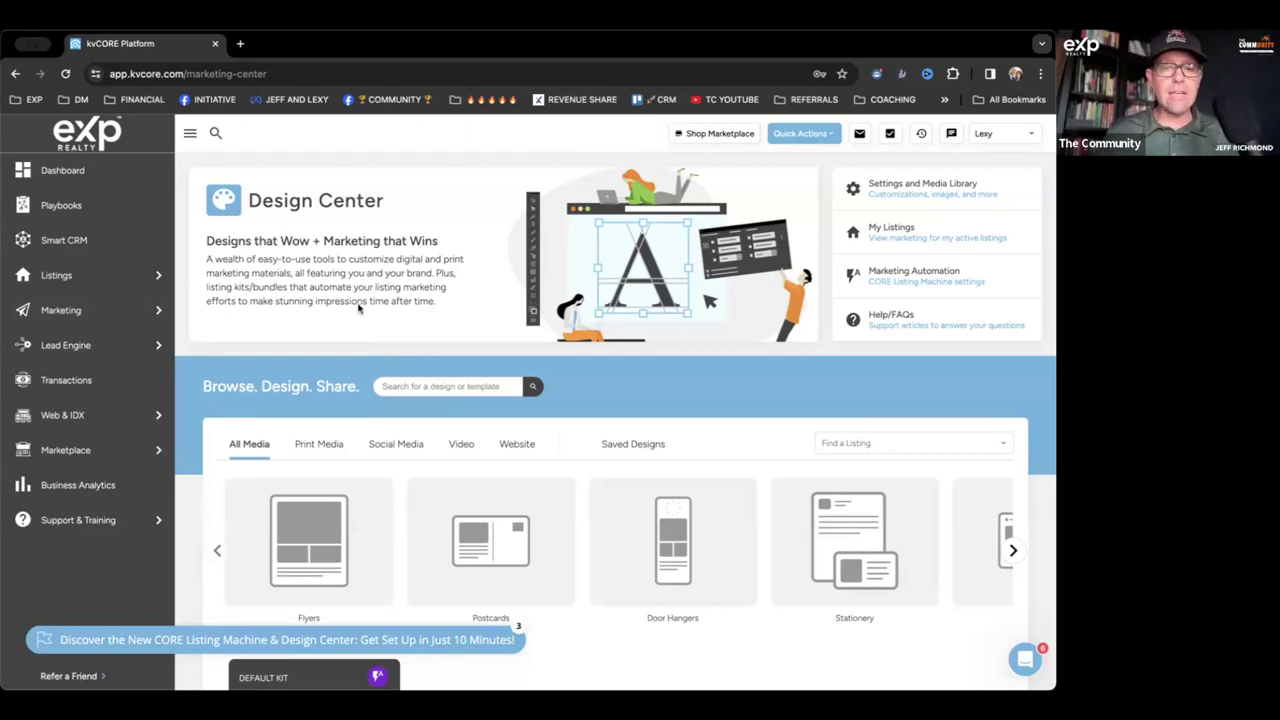
scroll(358, 306, "down", 2)
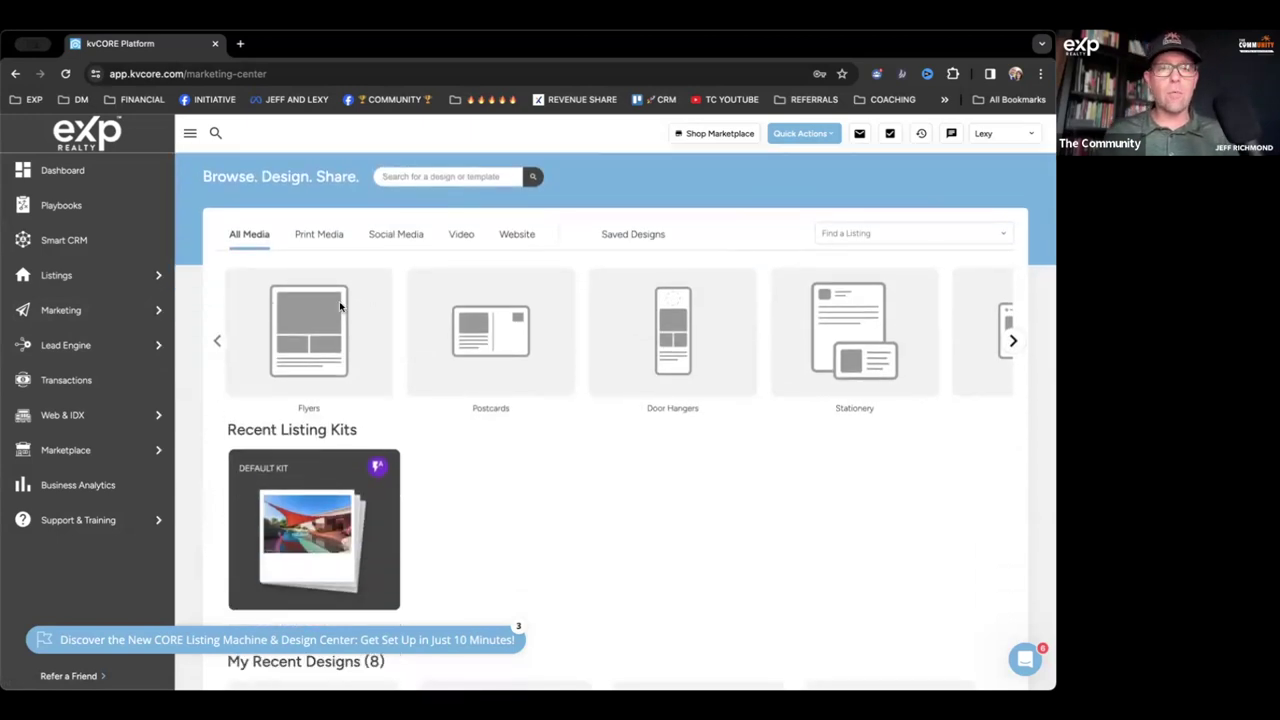
left_click(303, 328)
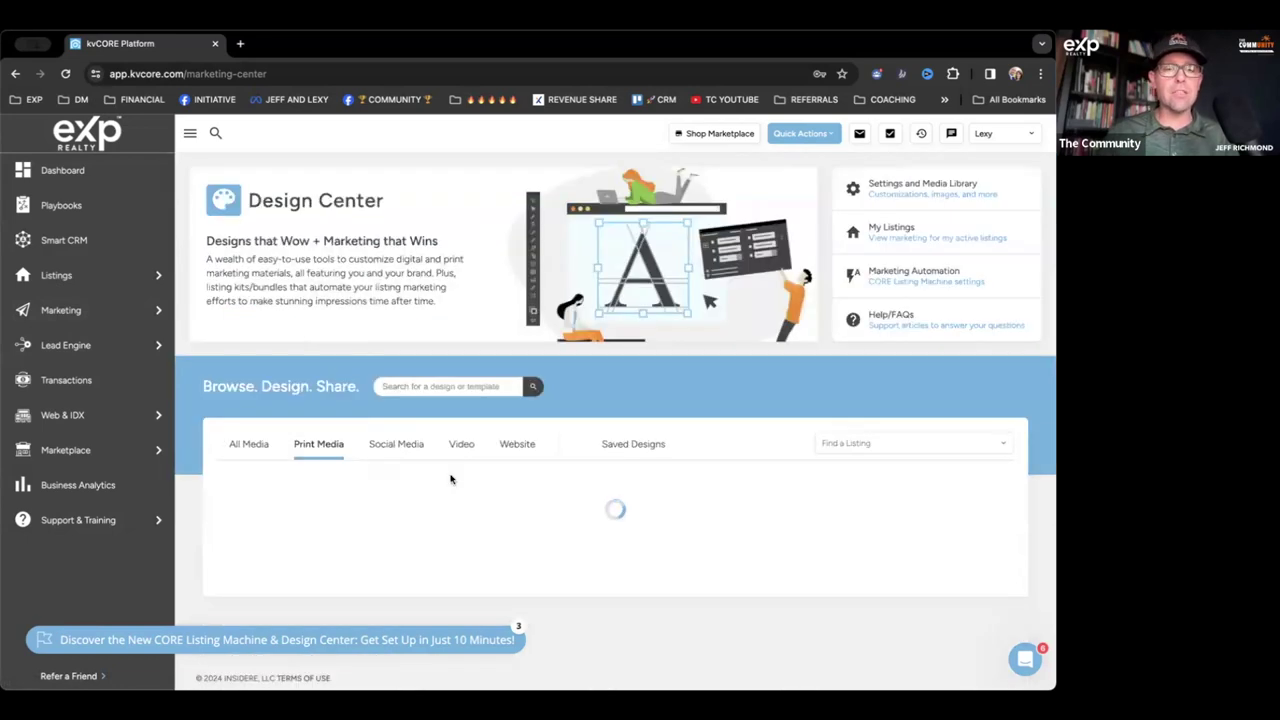
Step: Browse the flyer designs and open the Agent Achievement C flyer to view its full layout
scroll(450, 480, "down", 1)
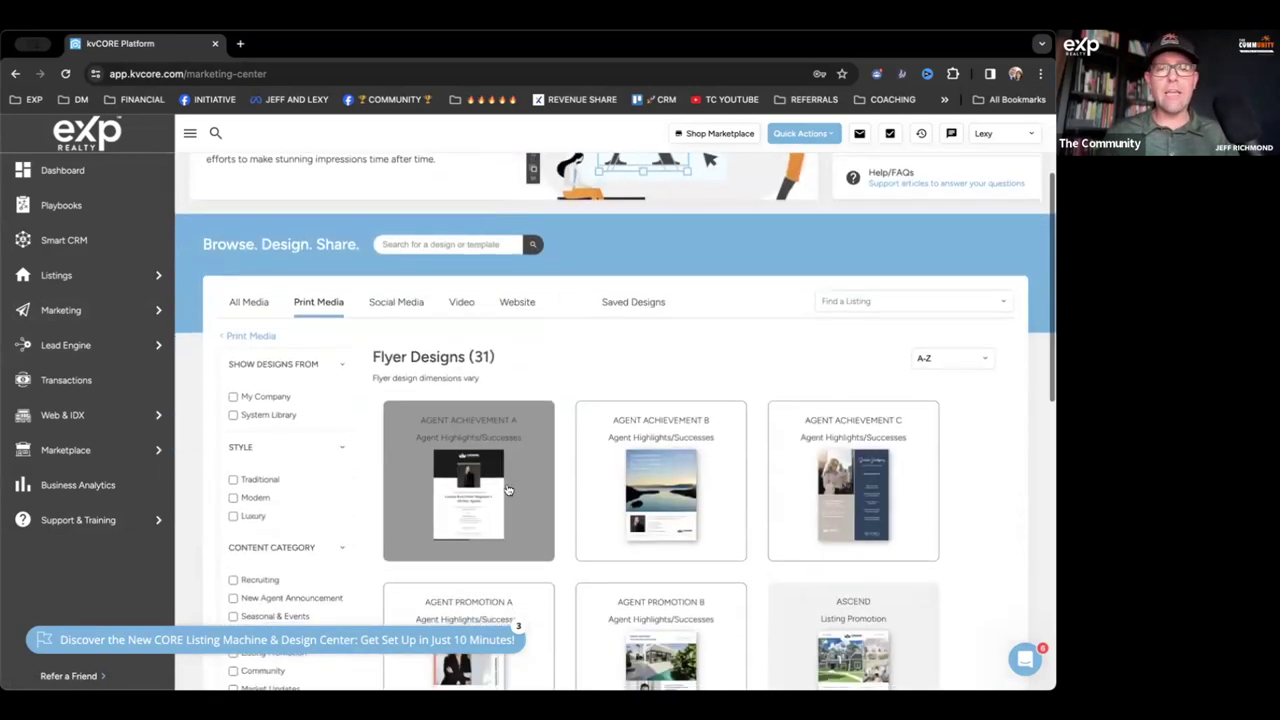
scroll(508, 489, "down", 2)
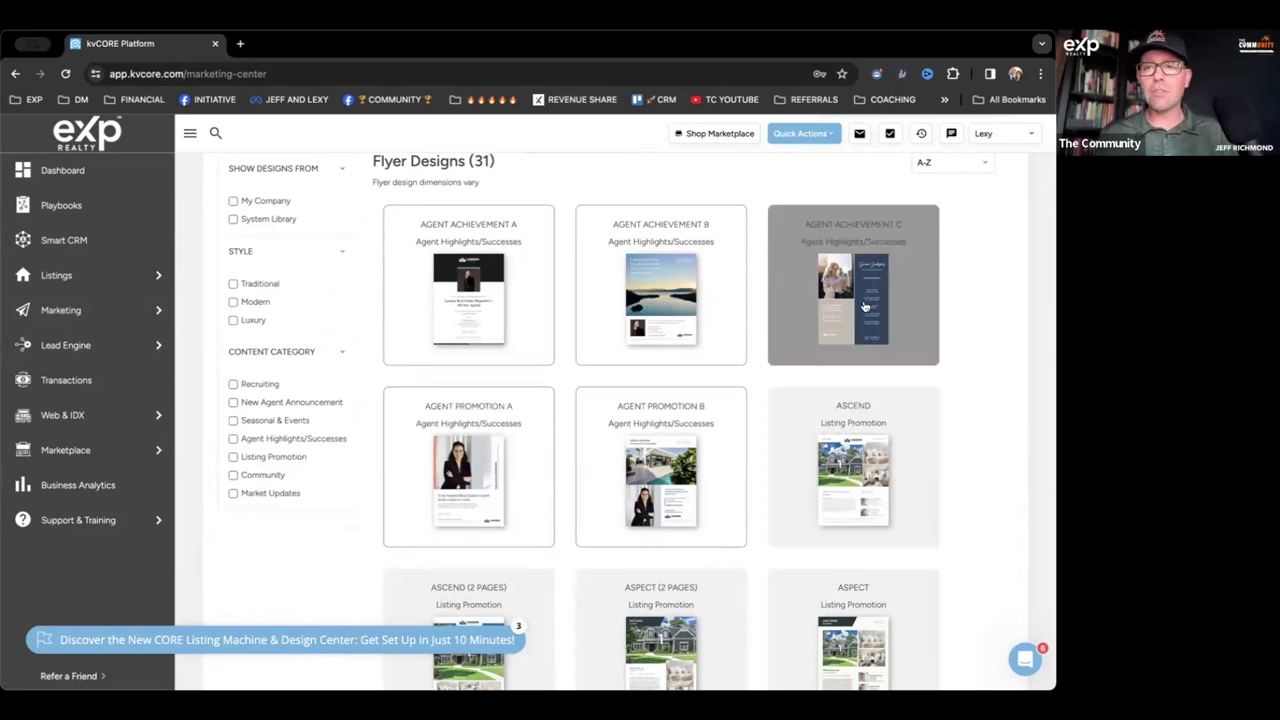
scroll(965, 356, "down", 1)
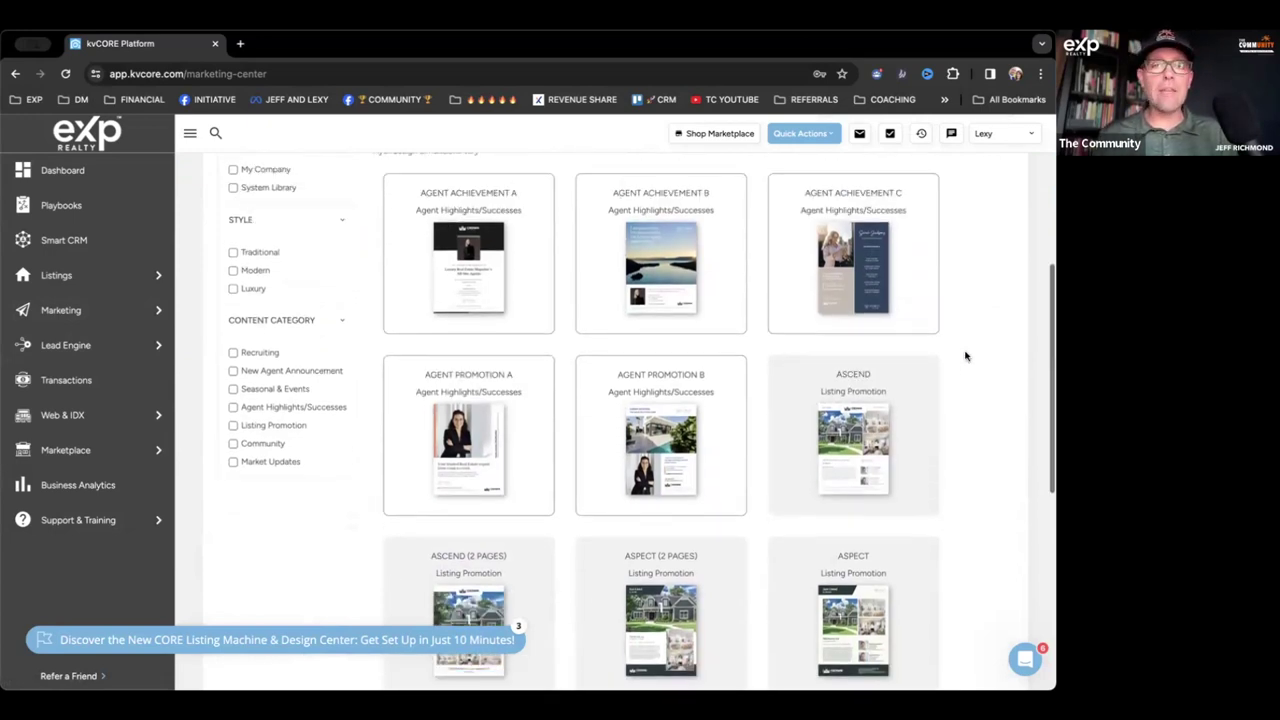
scroll(963, 280, "up", 1)
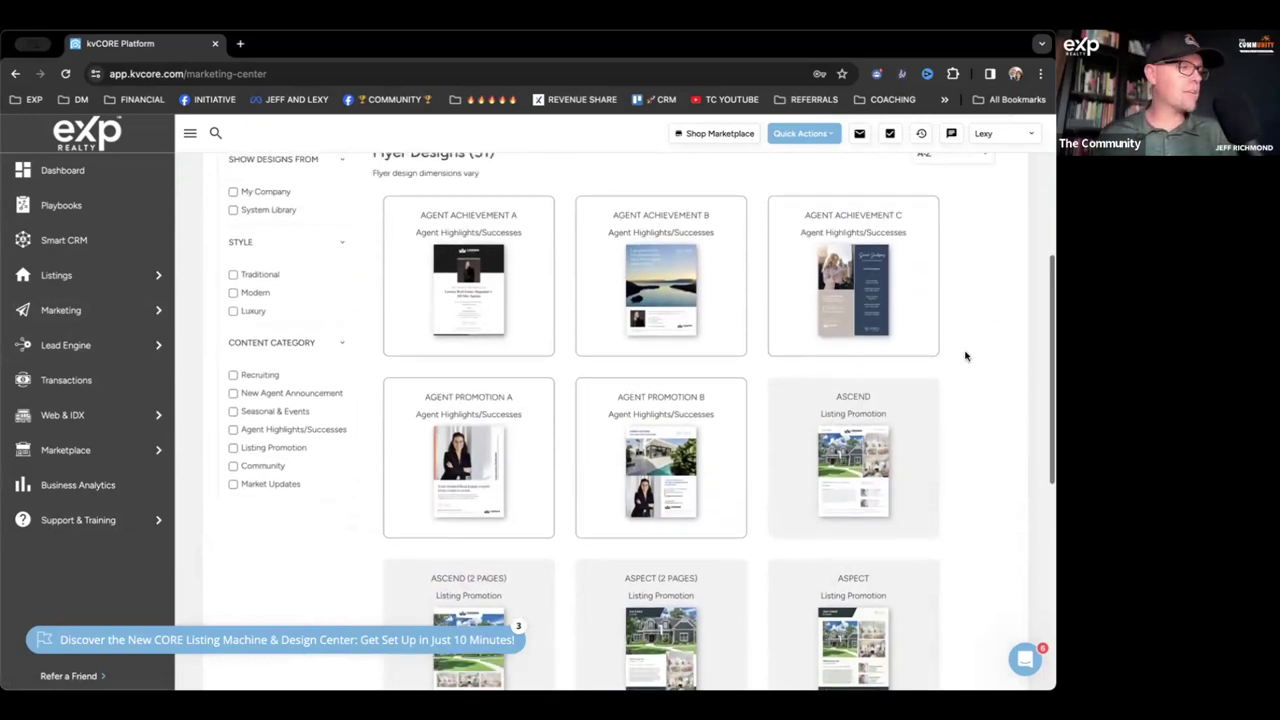
left_click(881, 306)
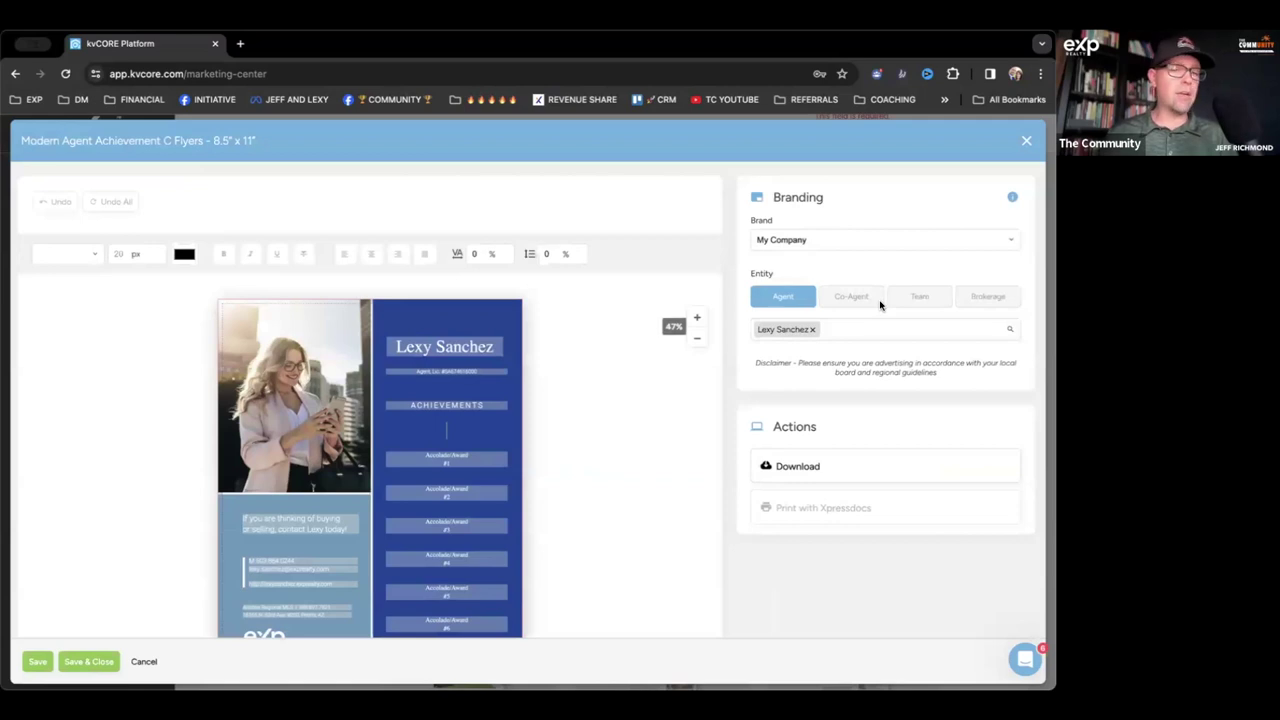
scroll(637, 503, "down", 2)
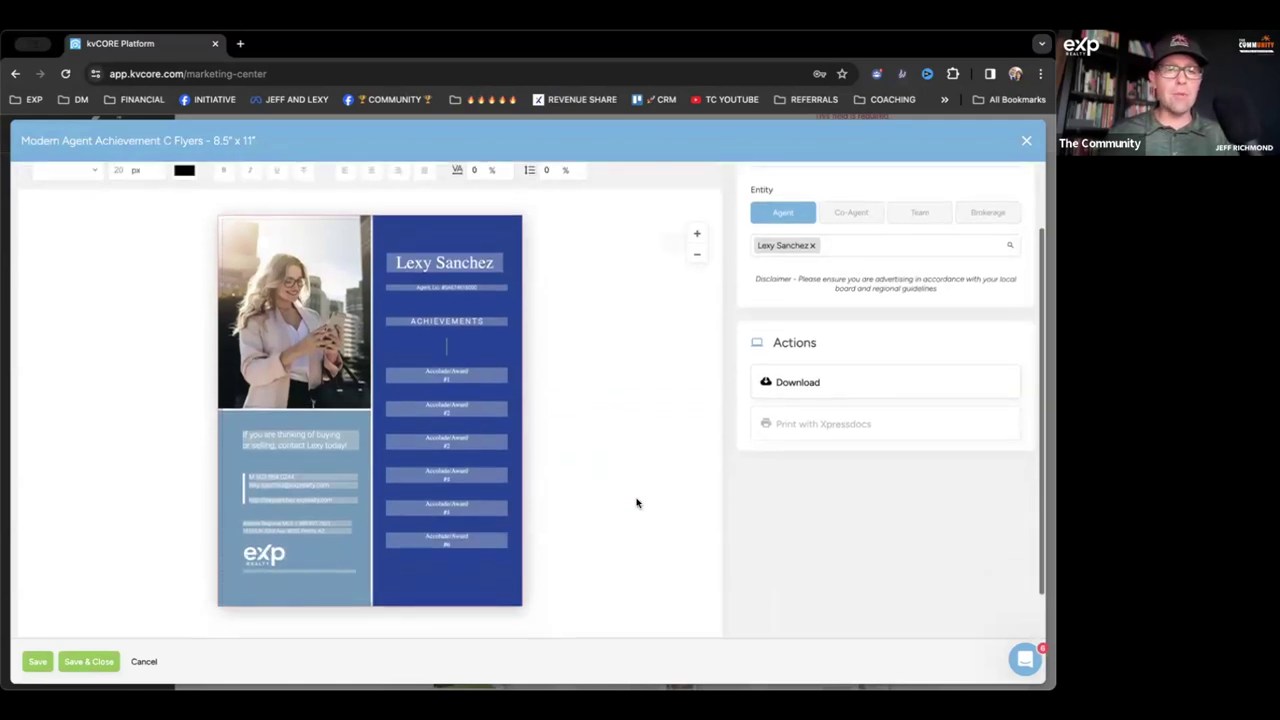
Step: Check the image options for the flyer's agent photo and inspect the contact details and award placeholders up close
left_click(293, 312)
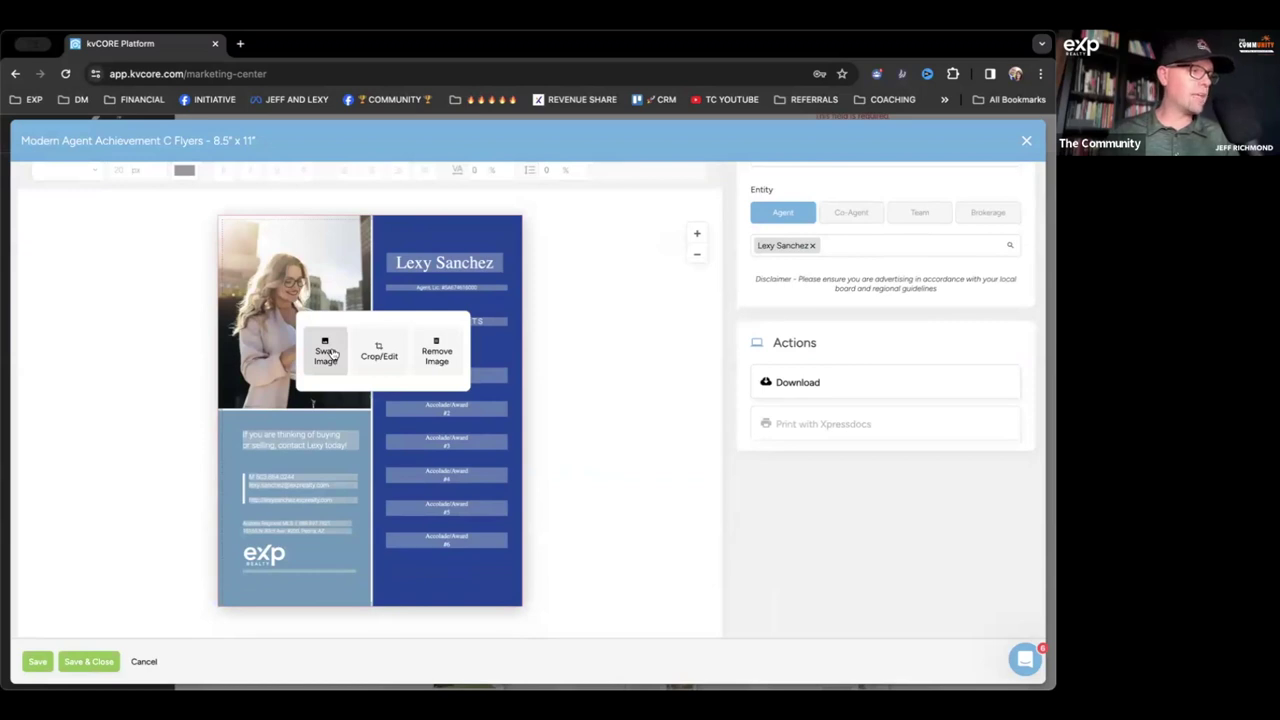
left_click(657, 364)
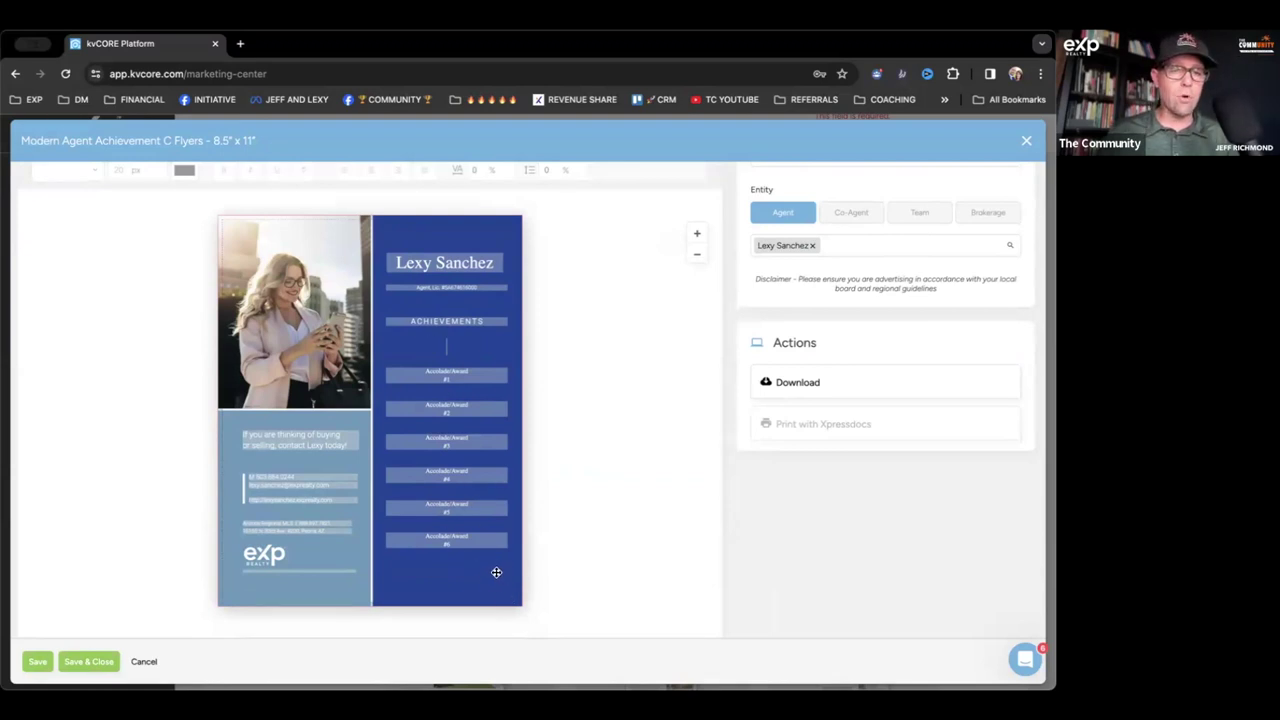
left_click(293, 310)
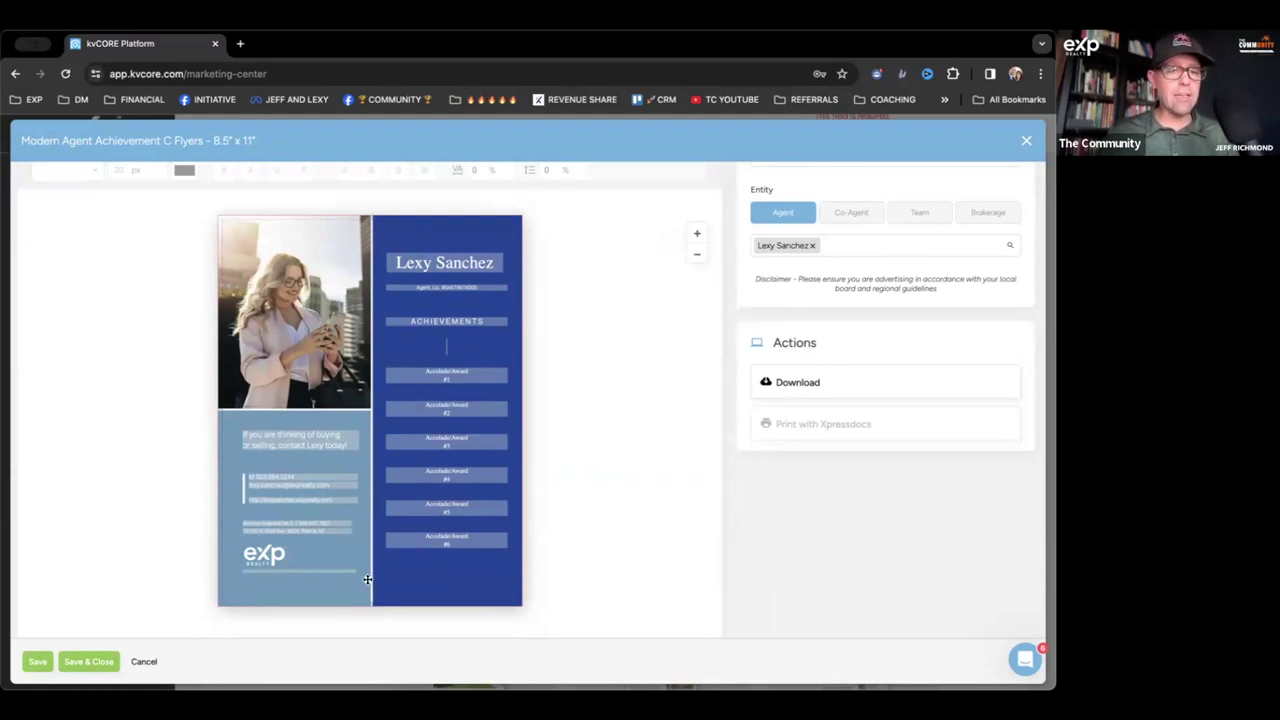
scroll(286, 484, "up", 1)
scroll(258, 520, "up", 1)
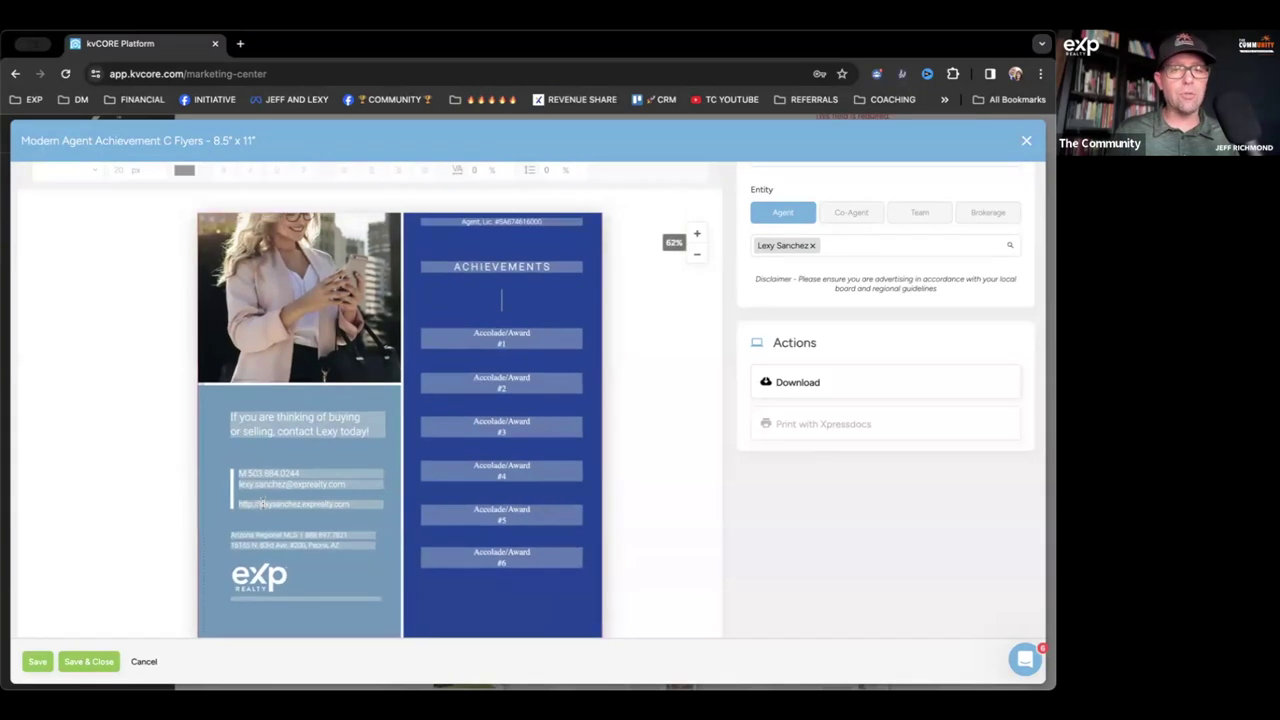
scroll(261, 504, "down", 2)
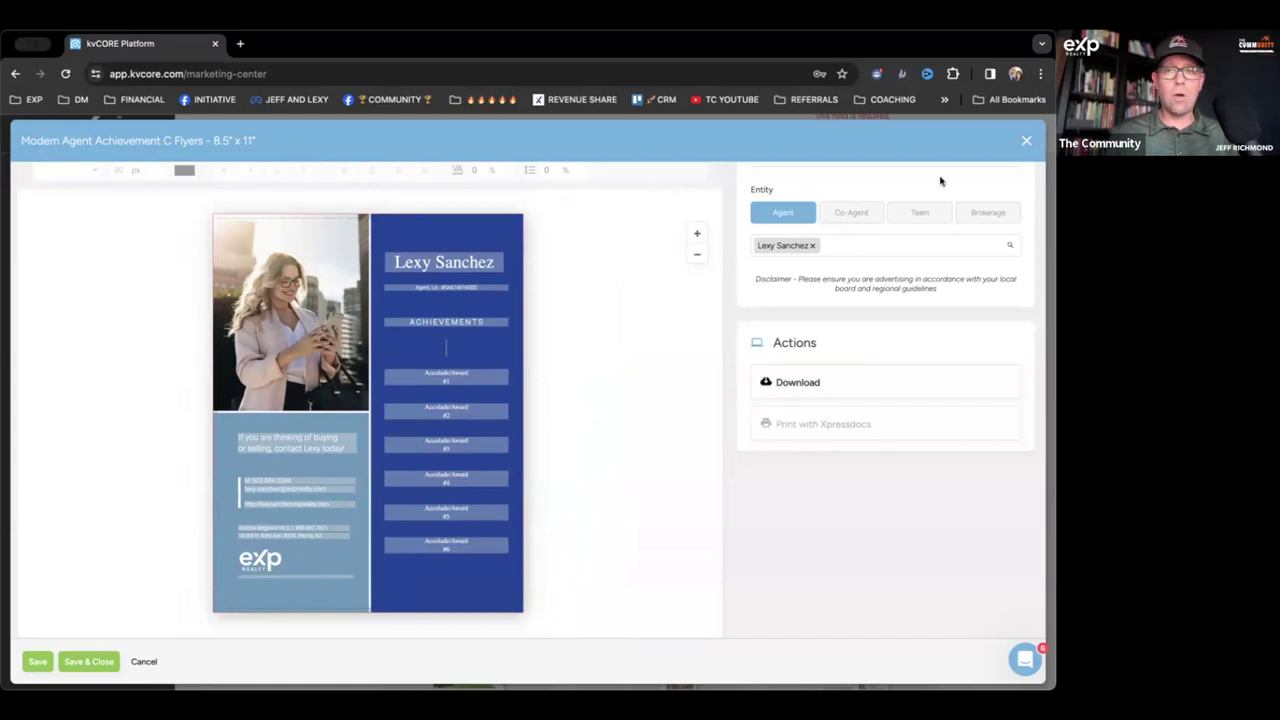
Step: Check the flyer's download and Xpressdocs print actions, then close the design and discard the unsaved changes
scroll(929, 314, "up", 2)
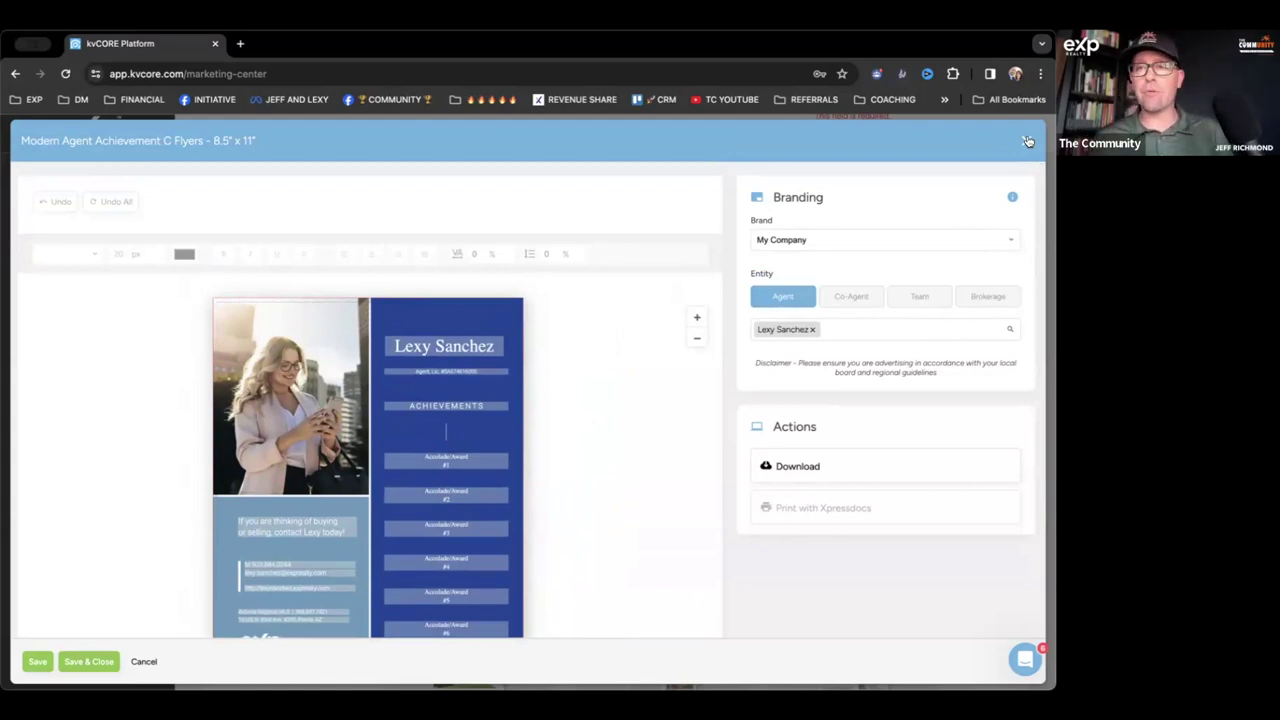
left_click_drag(1027, 141, 769, 510)
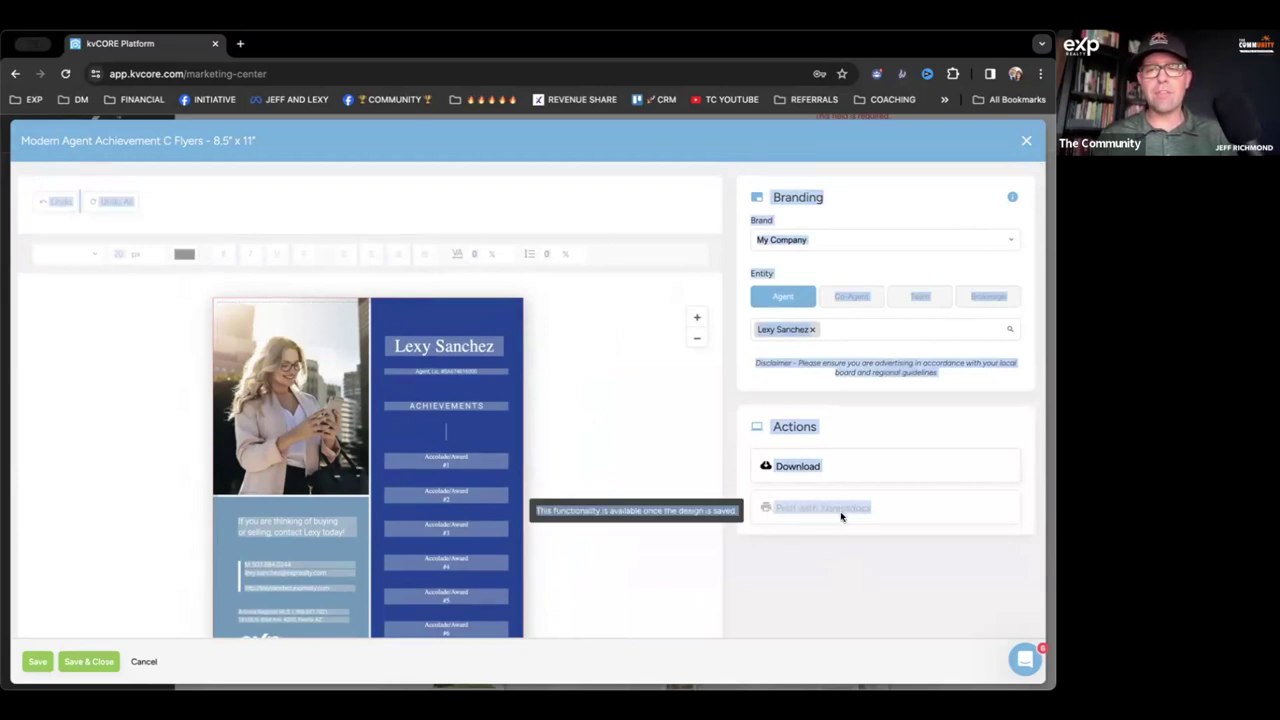
left_click(1027, 141)
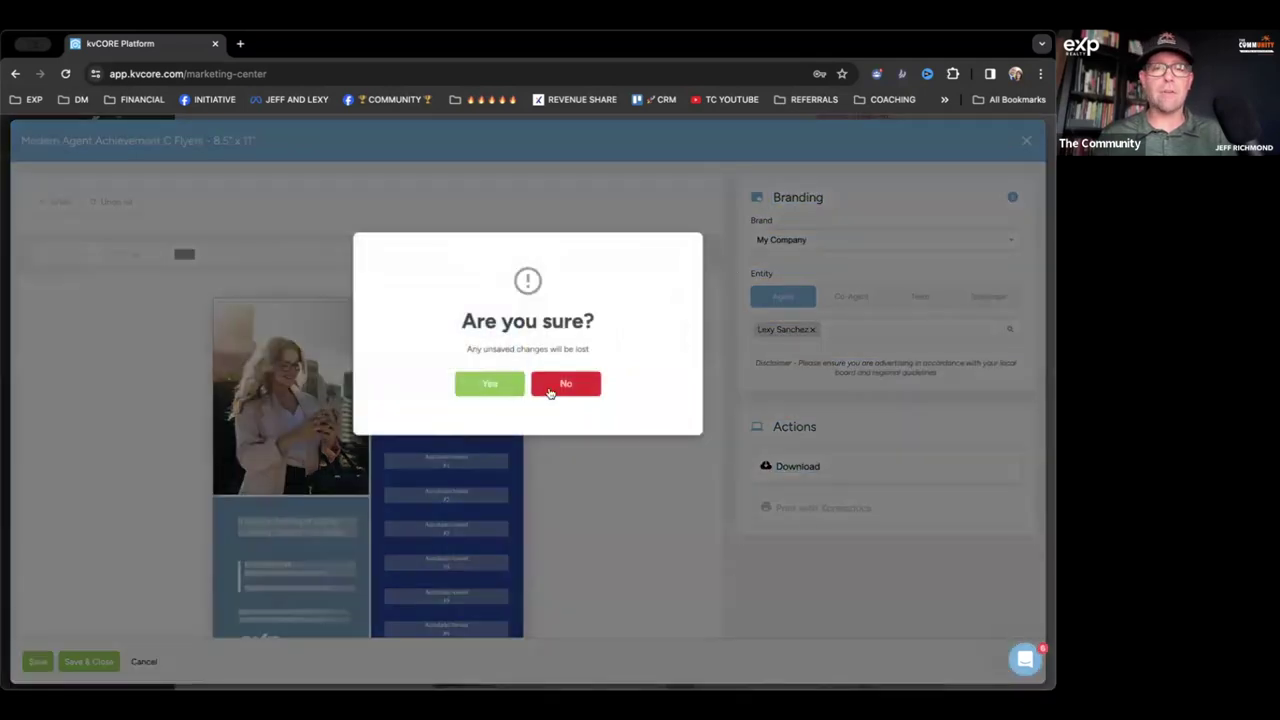
left_click(472, 381)
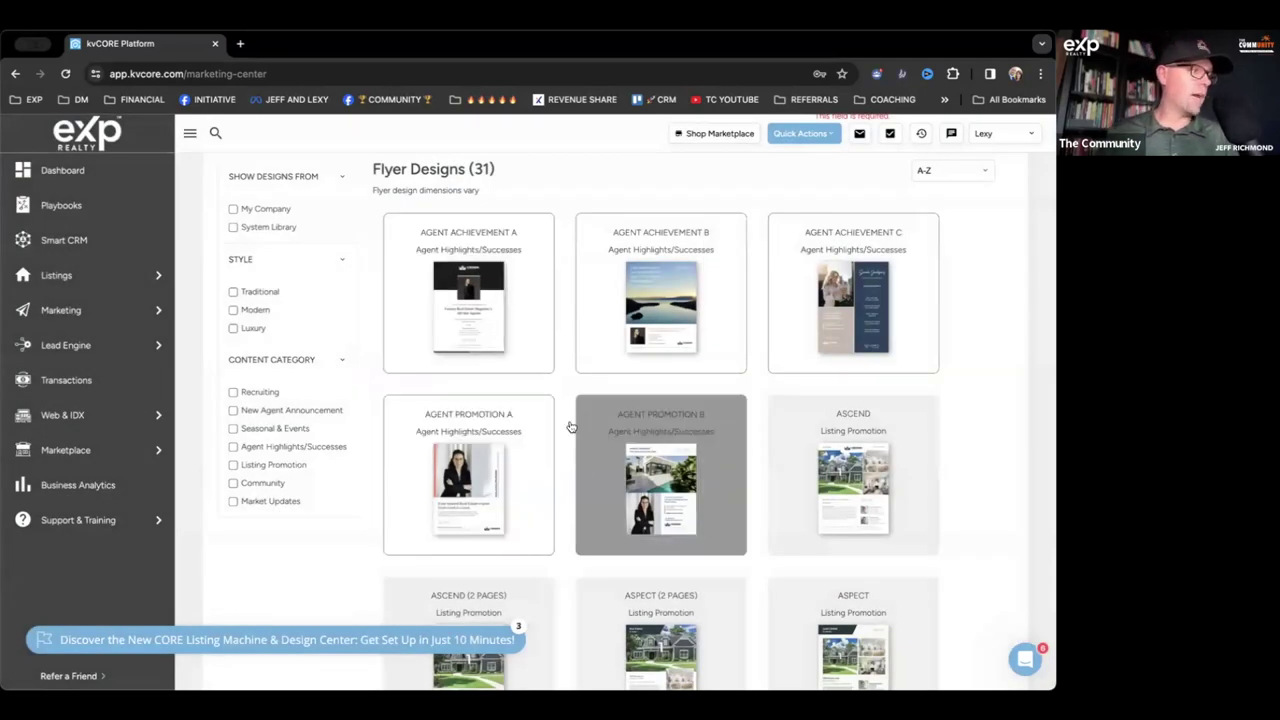
Step: Load more flyer designs and look through the rest of the templates
scroll(903, 349, "down", 7)
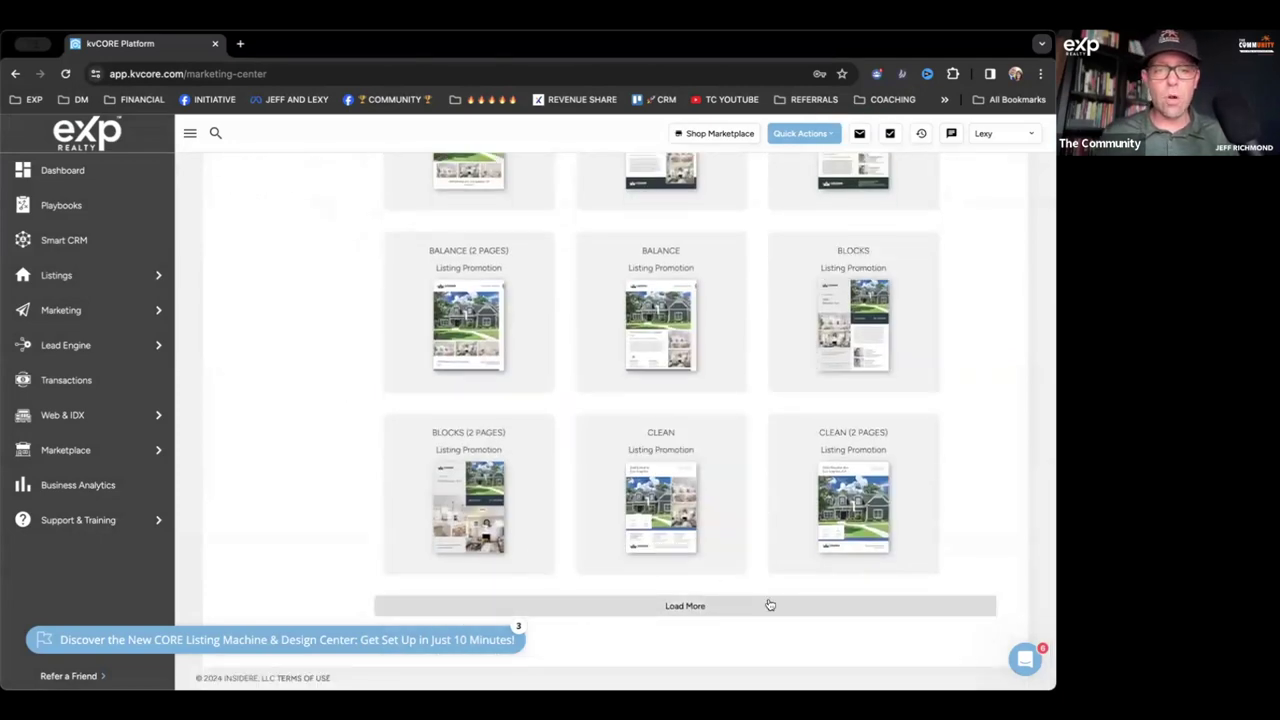
left_click(666, 607)
scroll(663, 612, "down", 5)
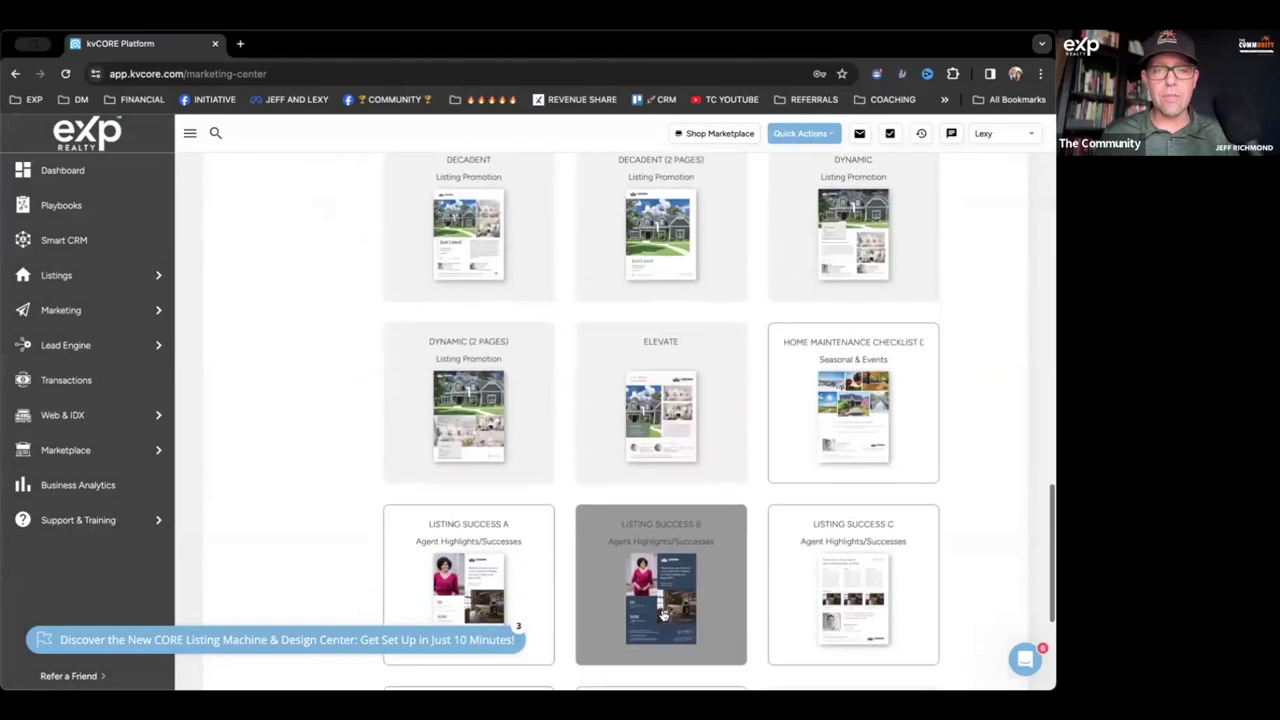
scroll(663, 614, "down", 3)
scroll(708, 371, "up", 15)
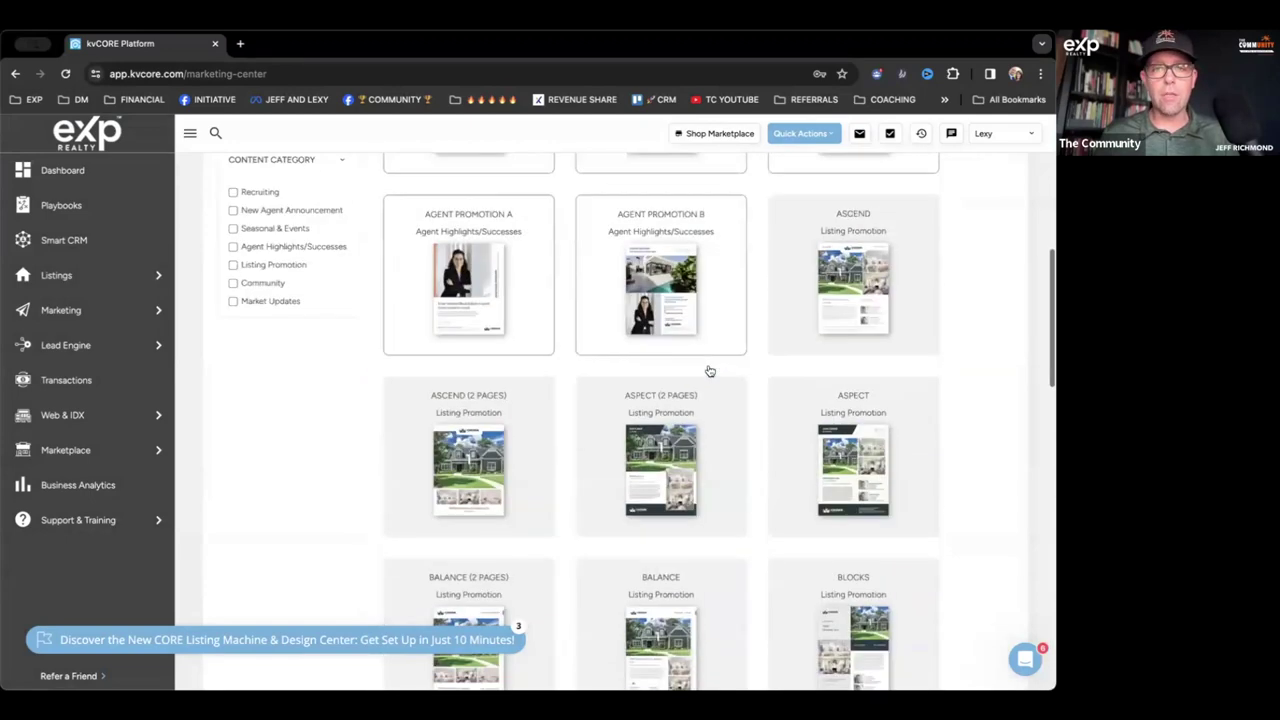
Step: Switch to the Social Media designs and look through the feed and story templates
left_click(405, 463)
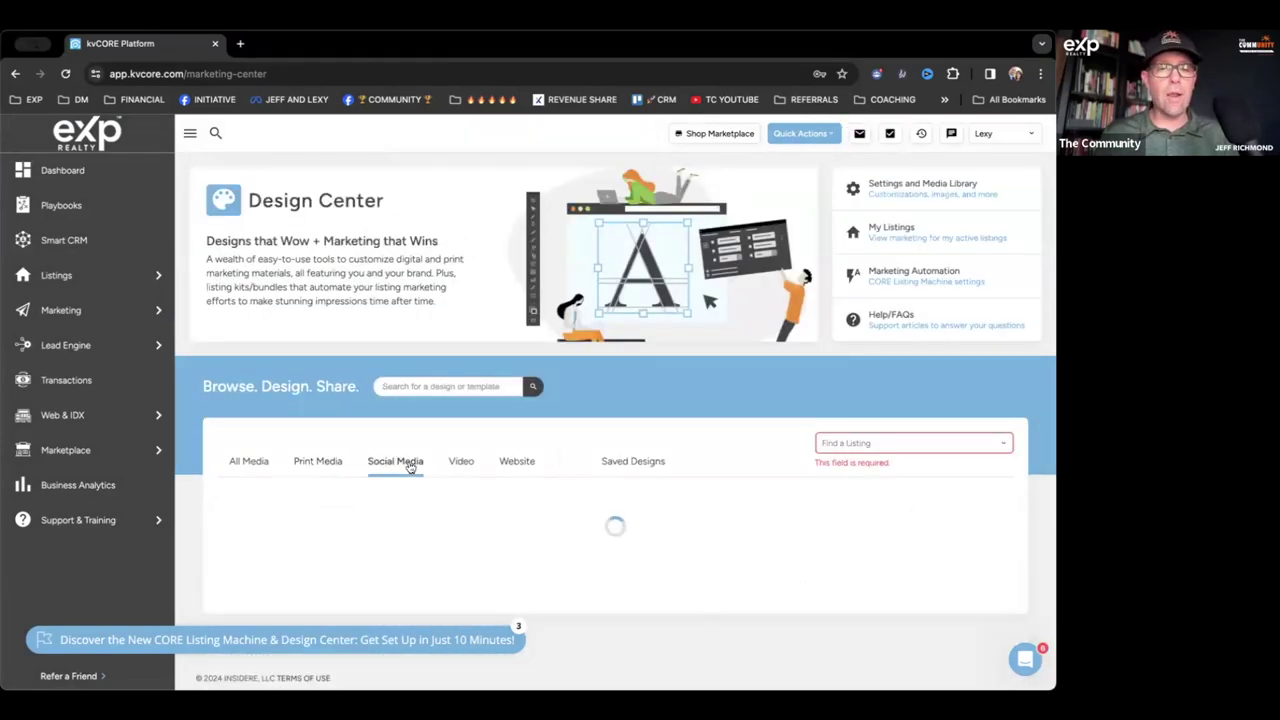
scroll(648, 534, "down", 7)
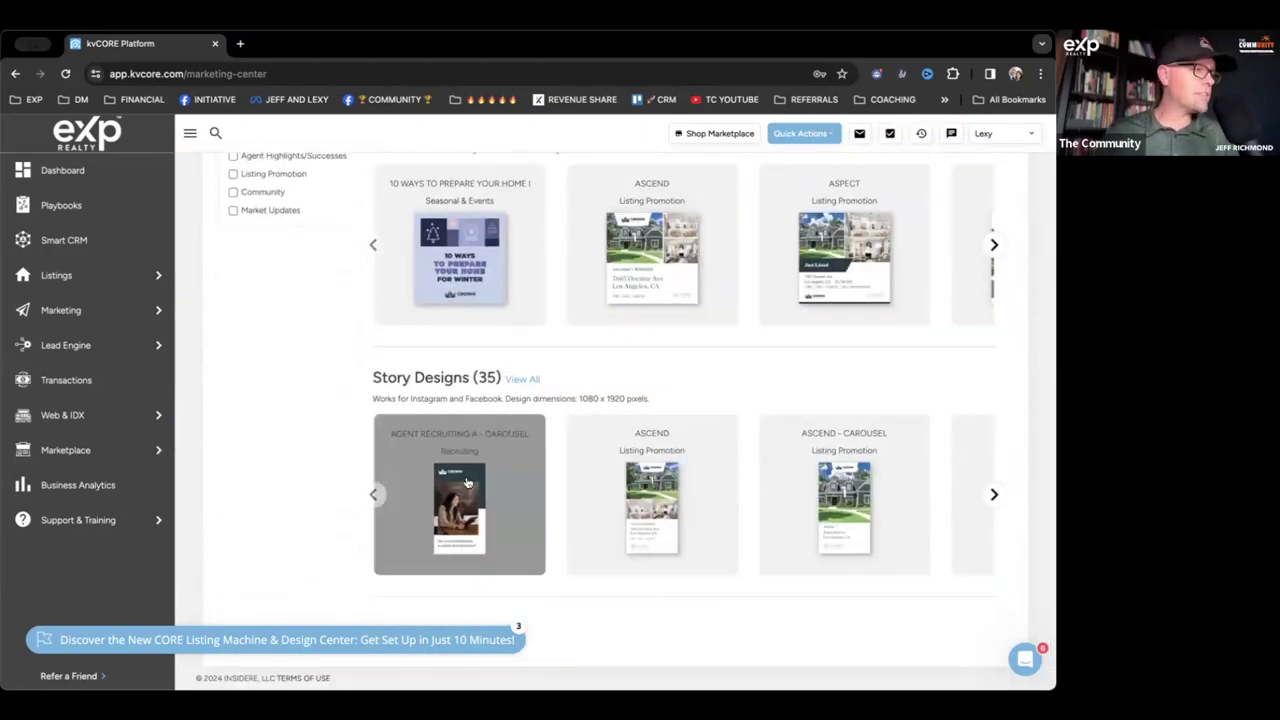
scroll(650, 380, "up", 3)
scroll(655, 395, "up", 8)
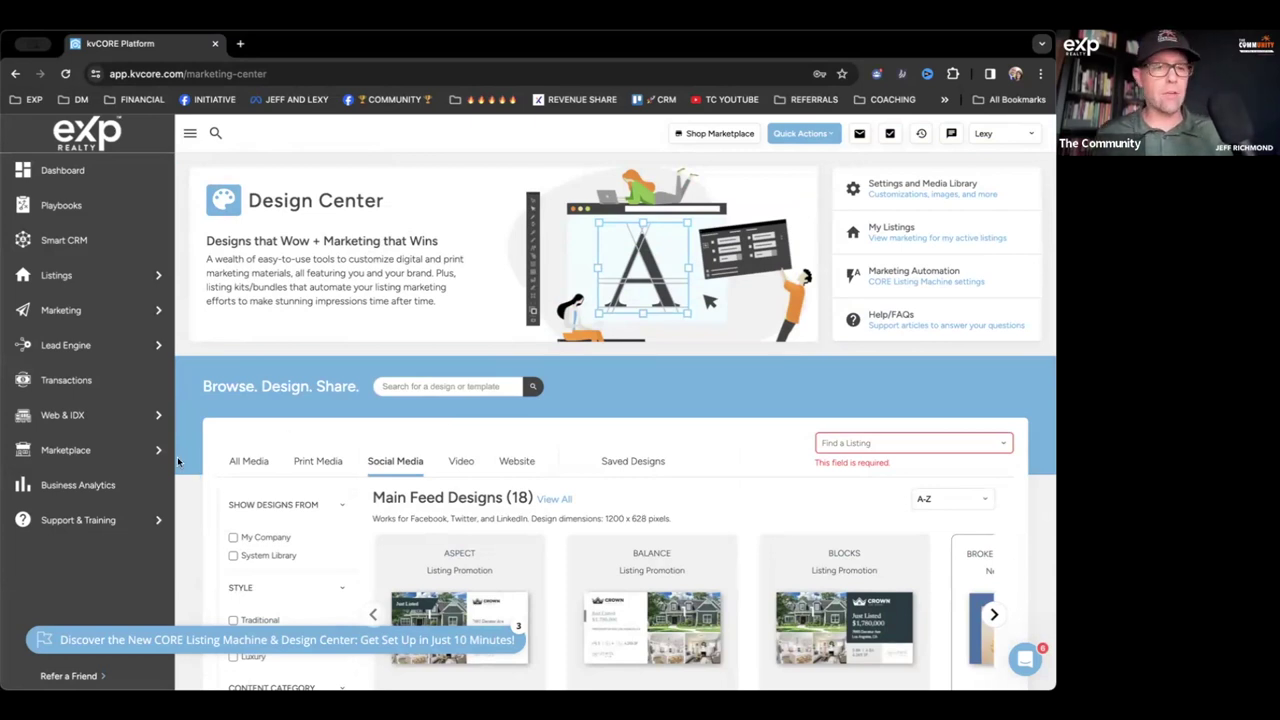
Step: Open the listing video template from the Video designs, review its listing, branding and audio options, and close it
mouse_move(150, 310)
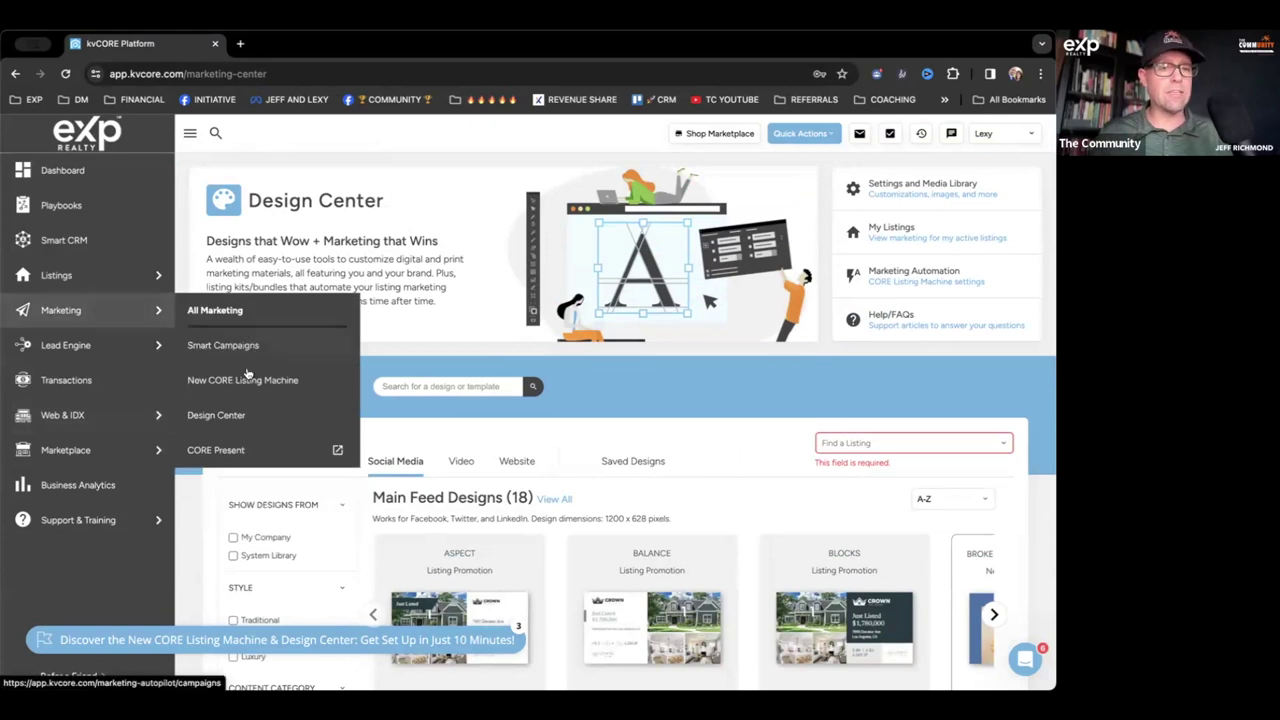
left_click(460, 461)
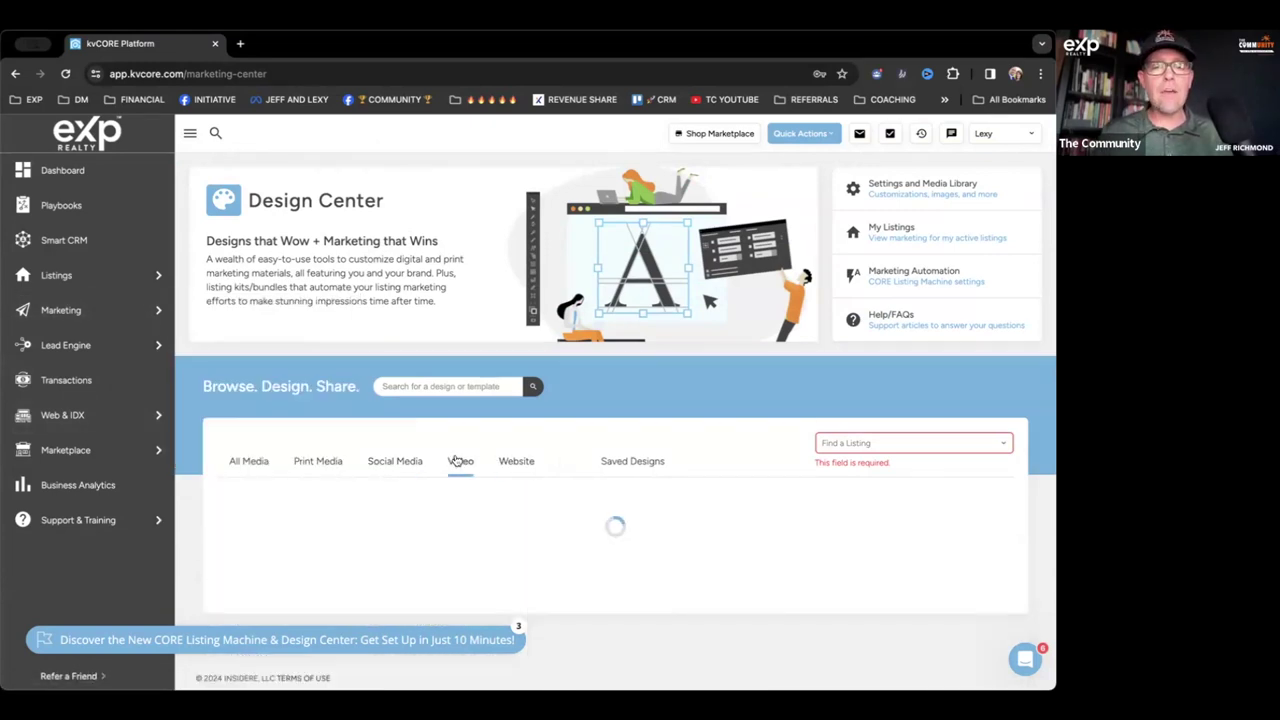
scroll(601, 429, "down", 1)
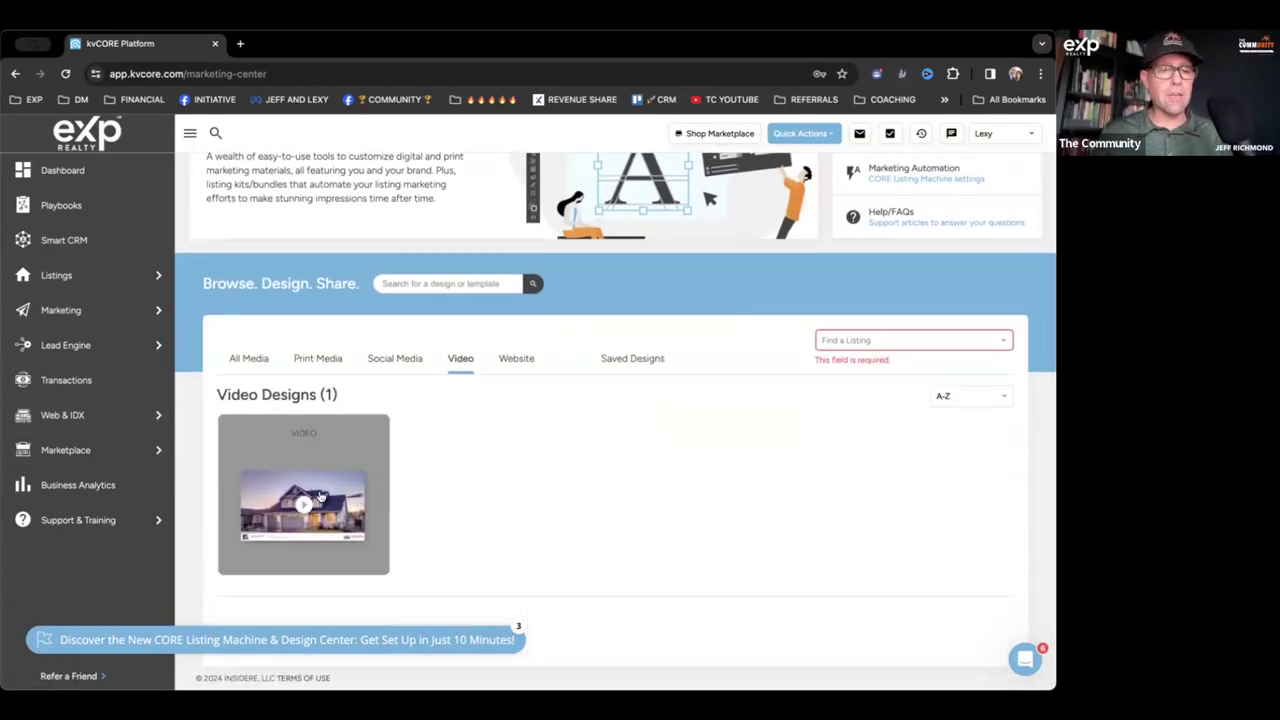
left_click(315, 441)
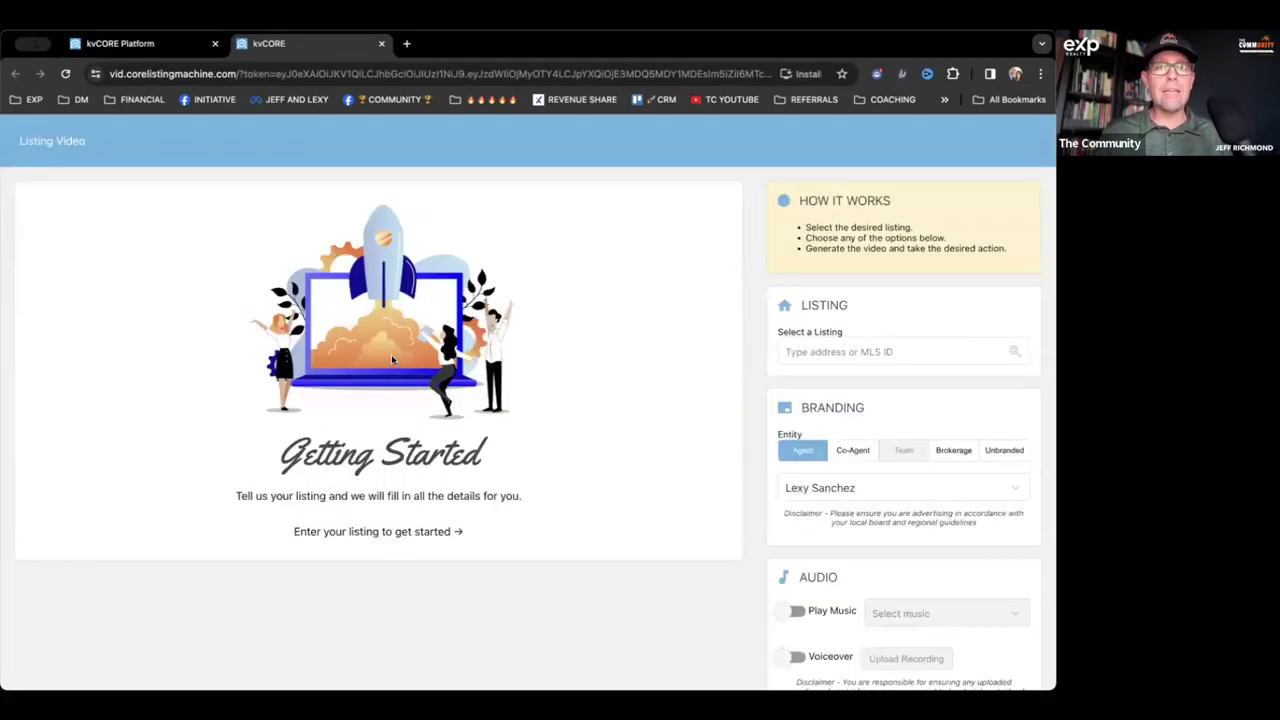
scroll(744, 448, "down", 3)
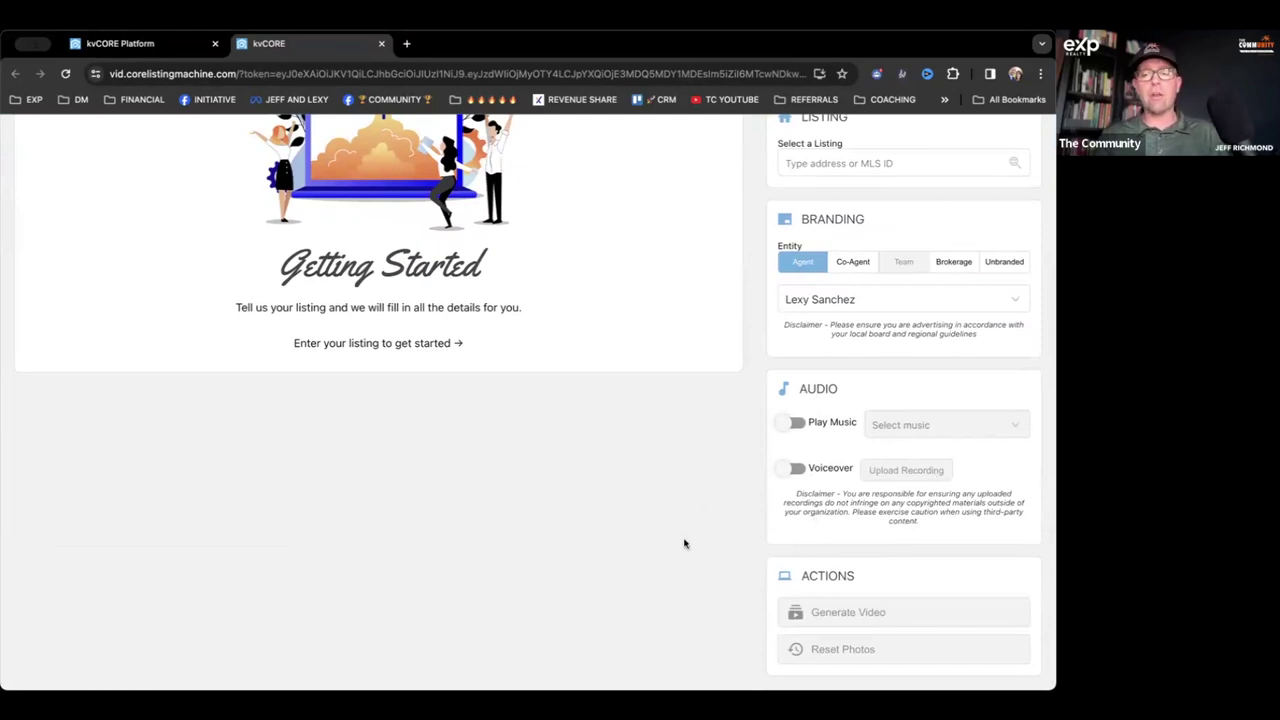
scroll(683, 543, "up", 3)
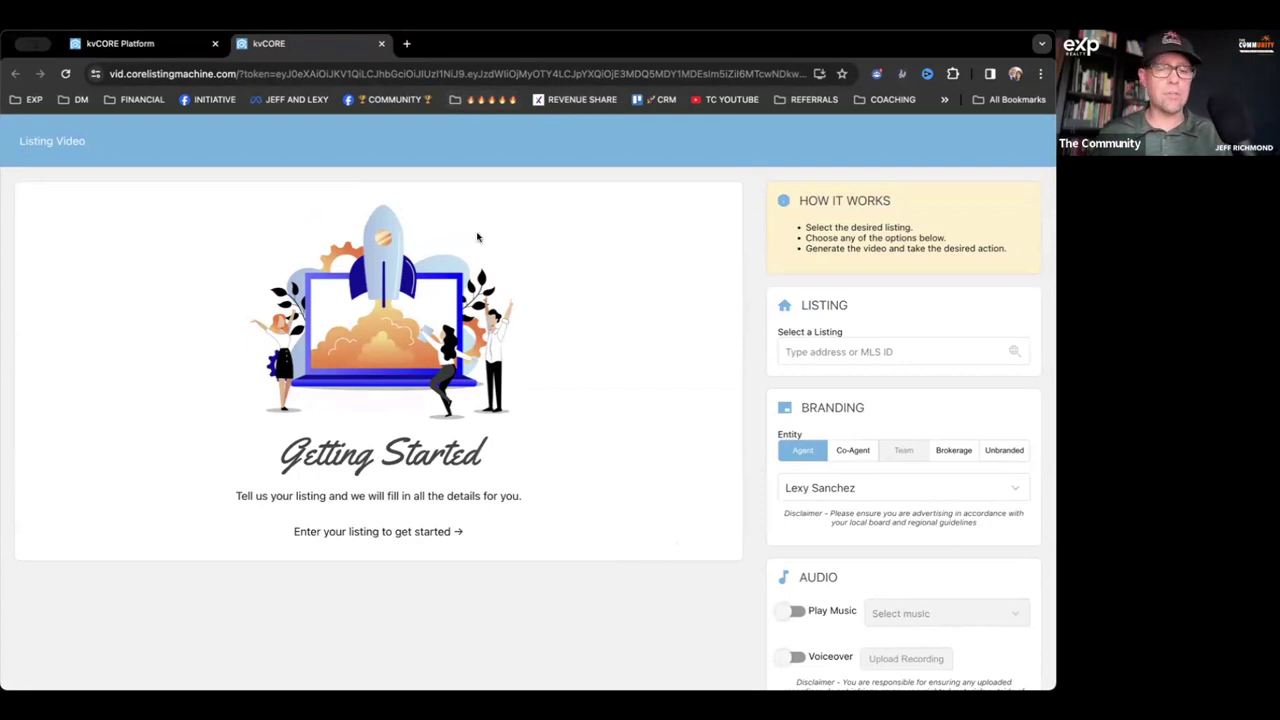
key("ctrl+w")
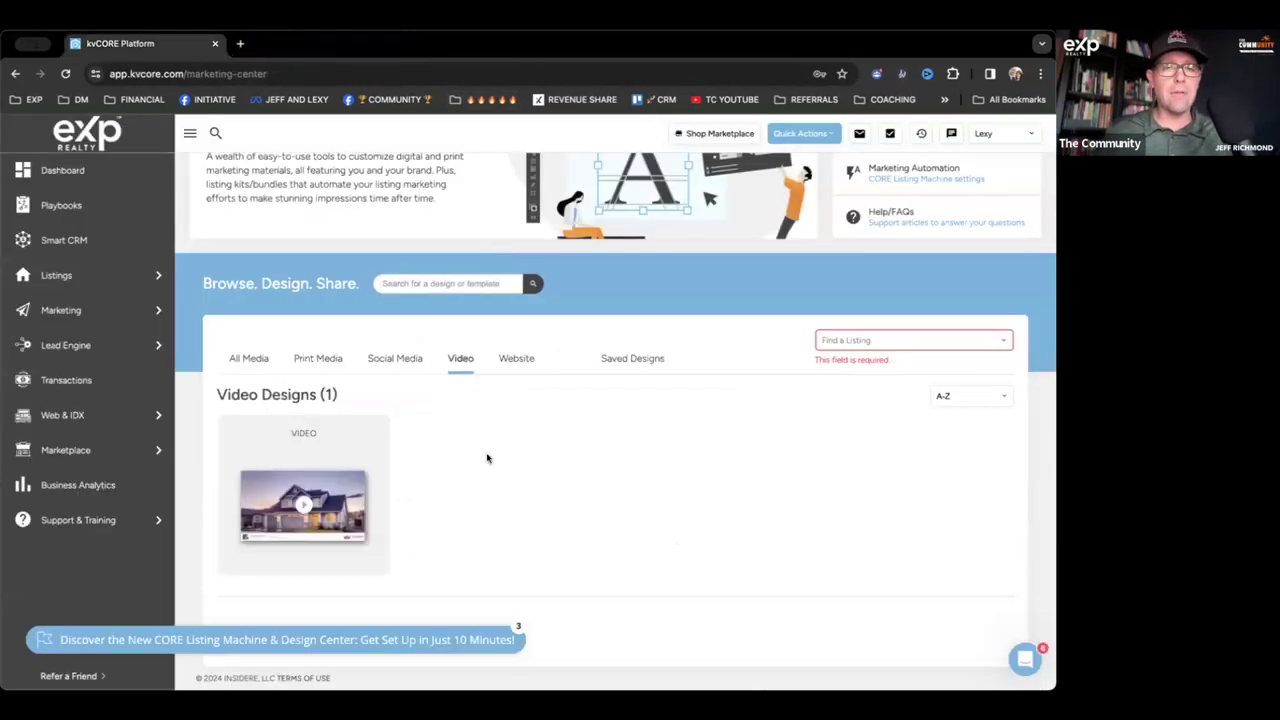
Step: Open the property site template from the Website designs and select the fifth suggested listing for it
left_click(524, 358)
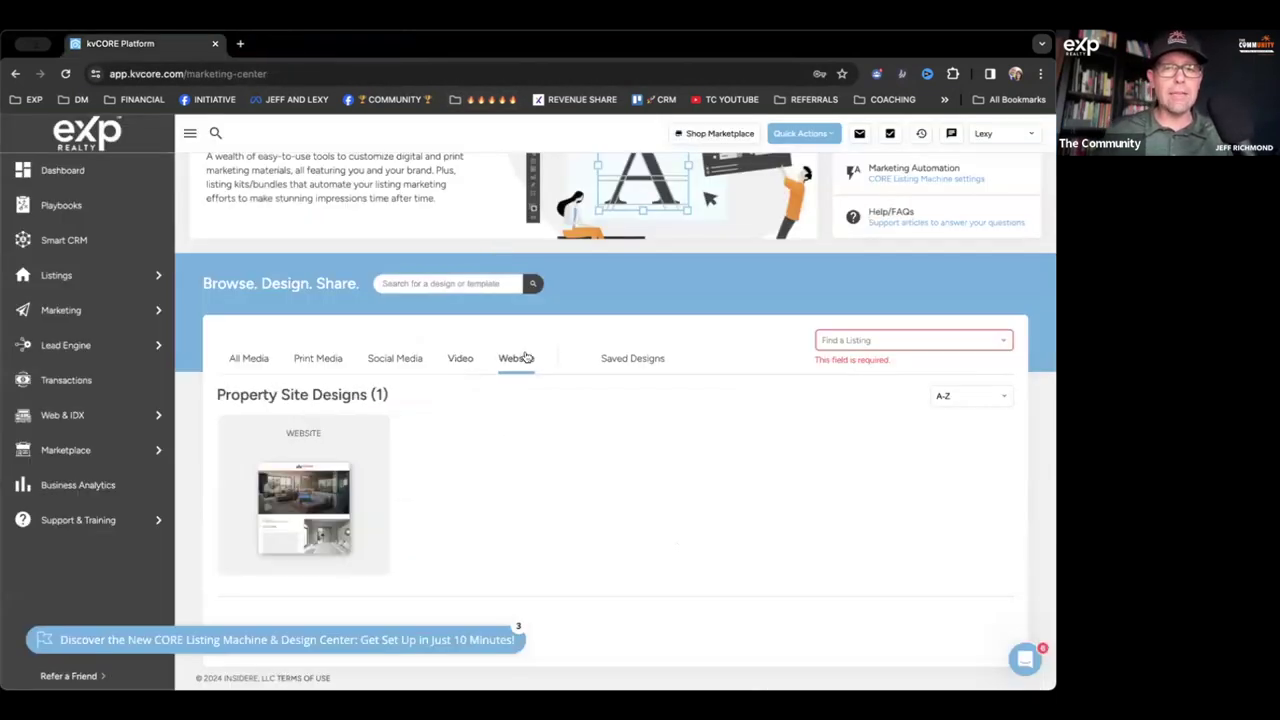
left_click(334, 497)
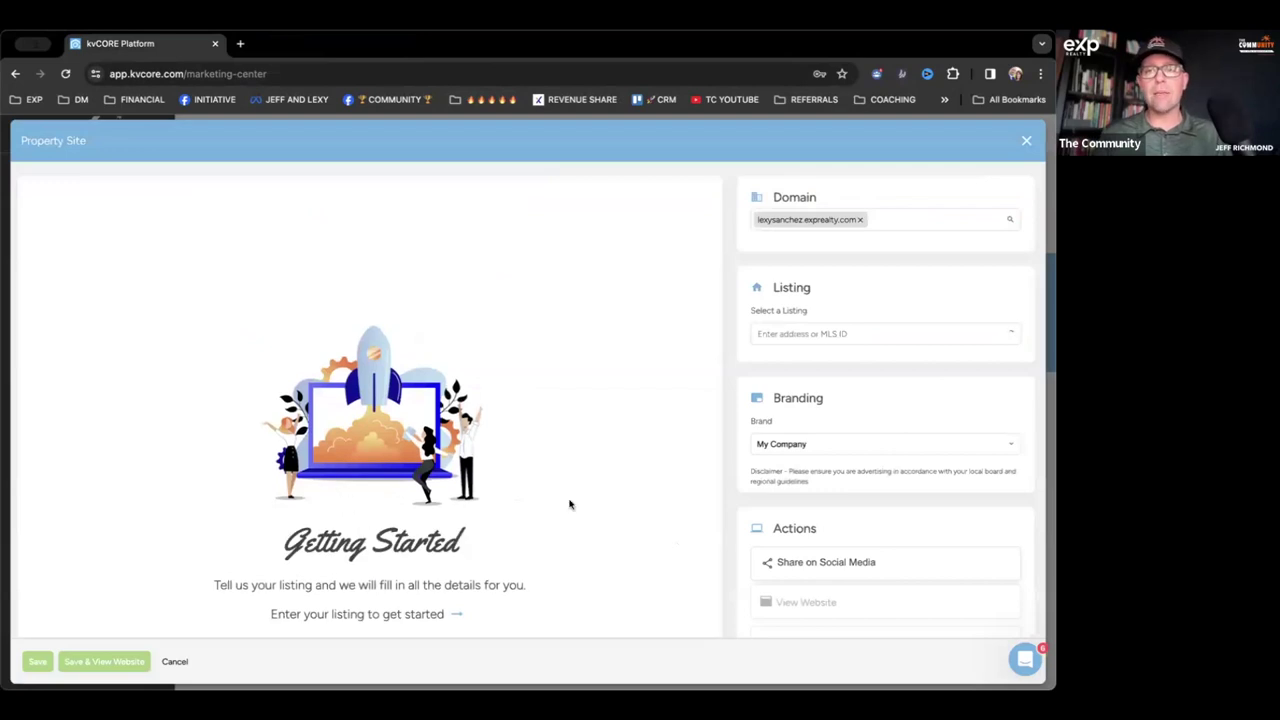
scroll(570, 504, "down", 3)
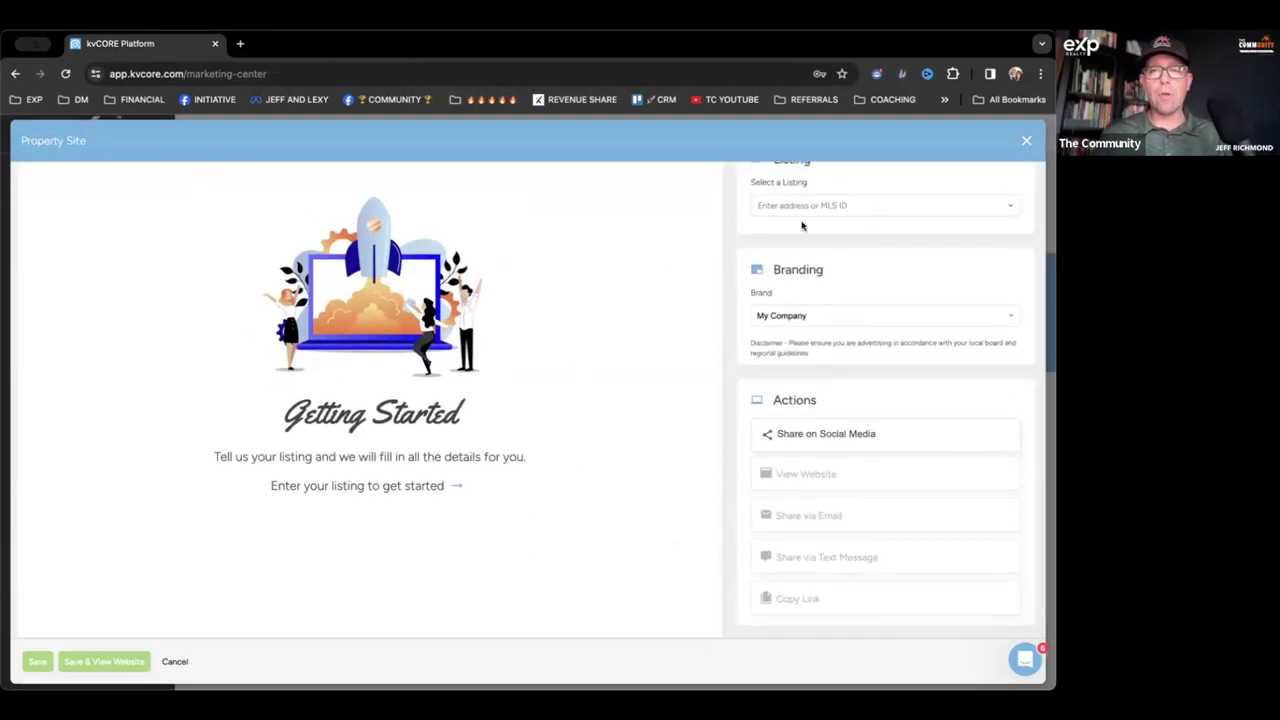
left_click(803, 205)
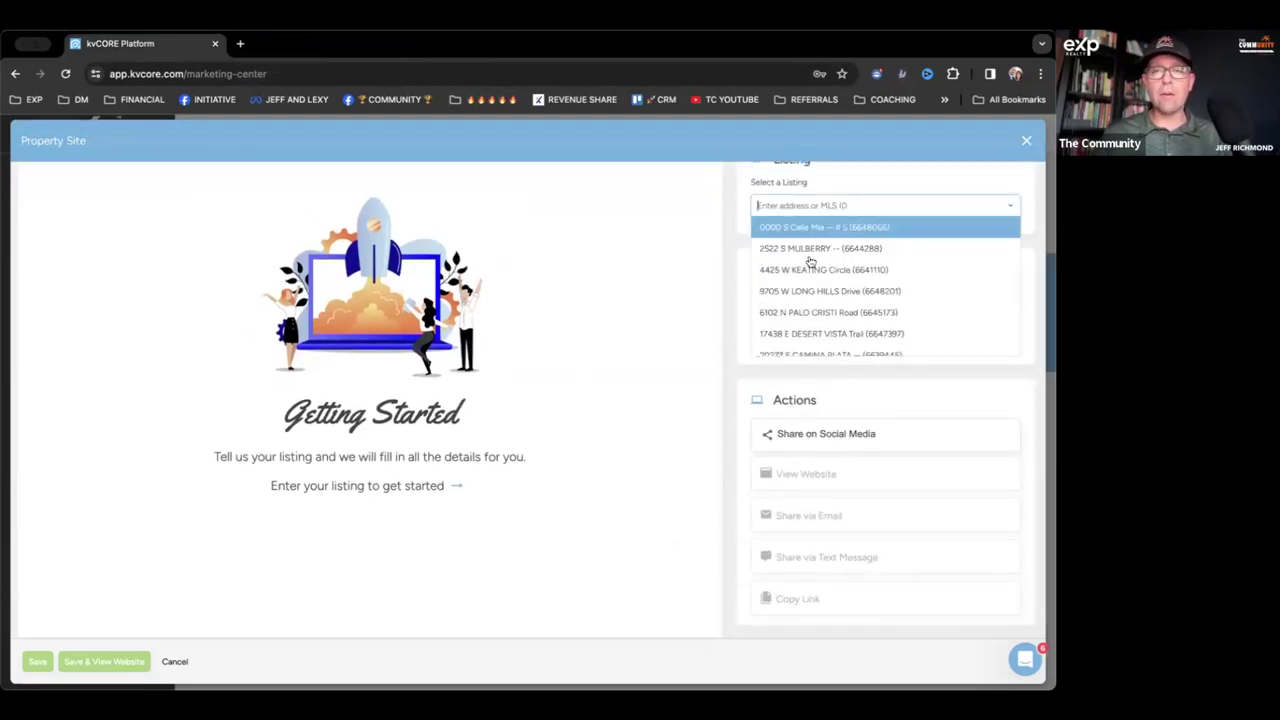
left_click(816, 313)
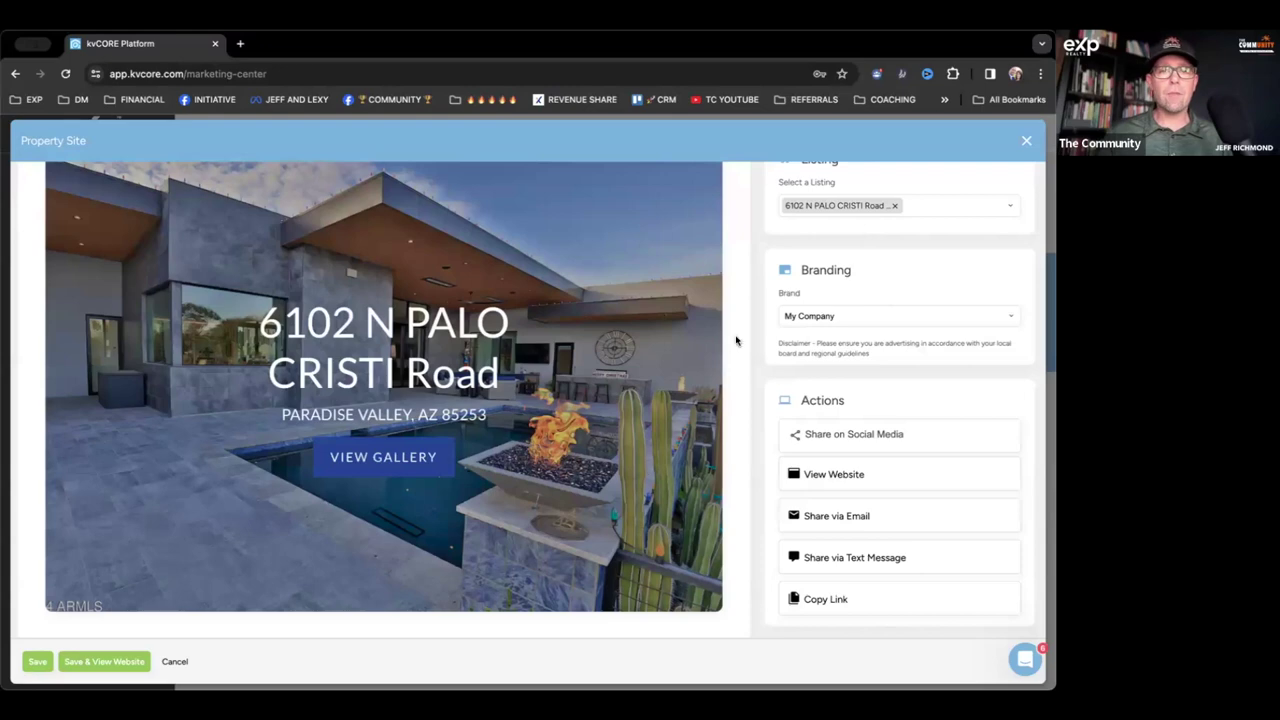
Step: Review the property site preview along with its domain, branding and sharing options
scroll(656, 447, "down", 1)
scroll(656, 445, "up", 3)
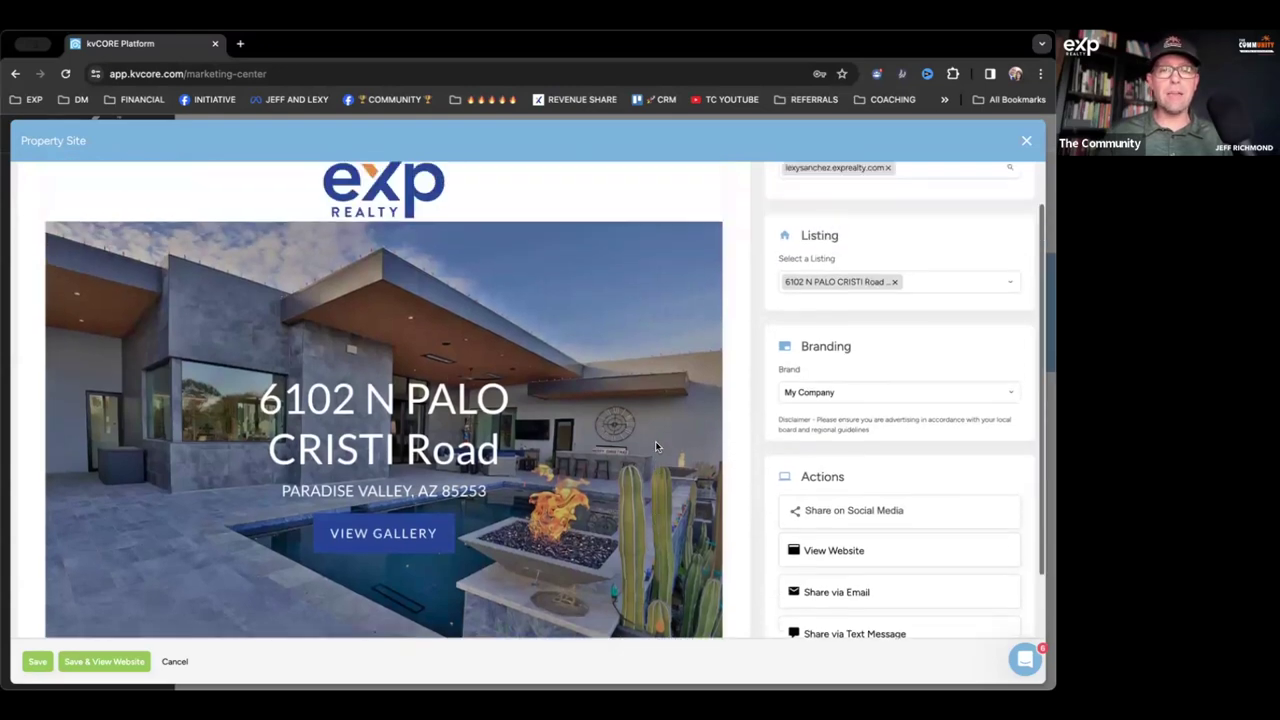
scroll(658, 490, "down", 3)
scroll(658, 490, "up", 3)
scroll(658, 490, "down", 3)
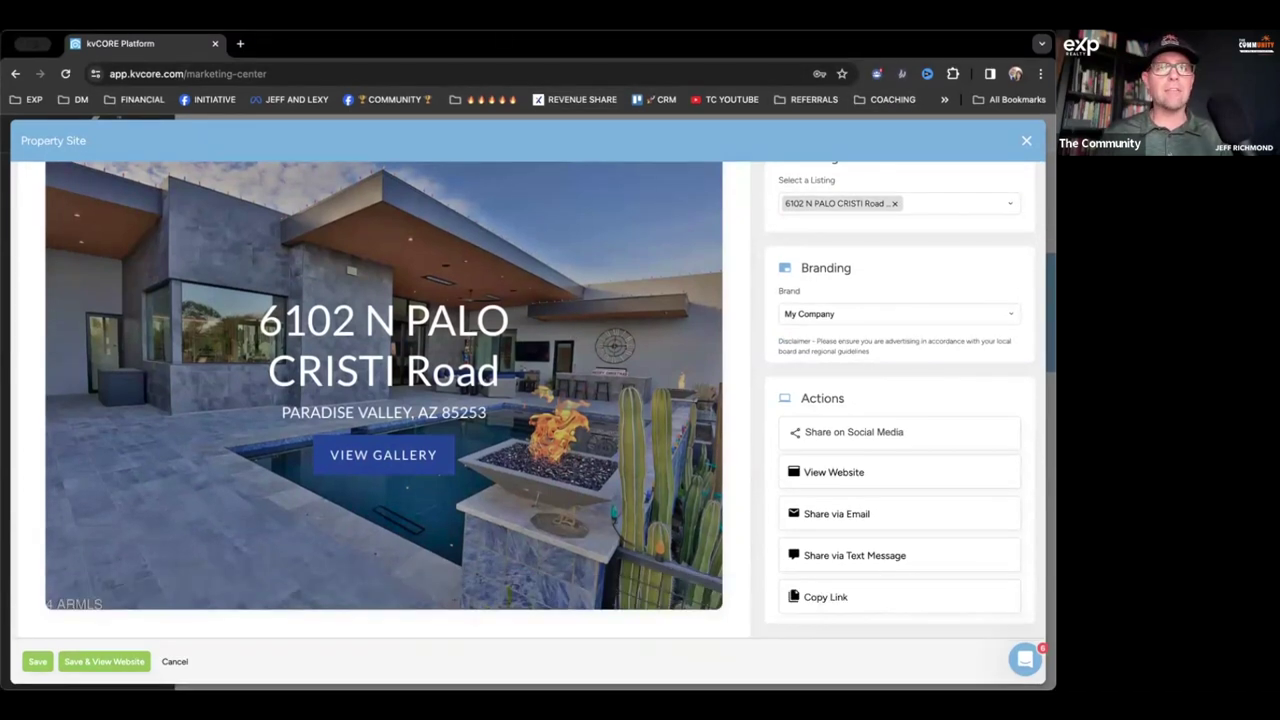
Step: Close the property site template and open CORE Present from the marketing tools
left_click(1027, 142)
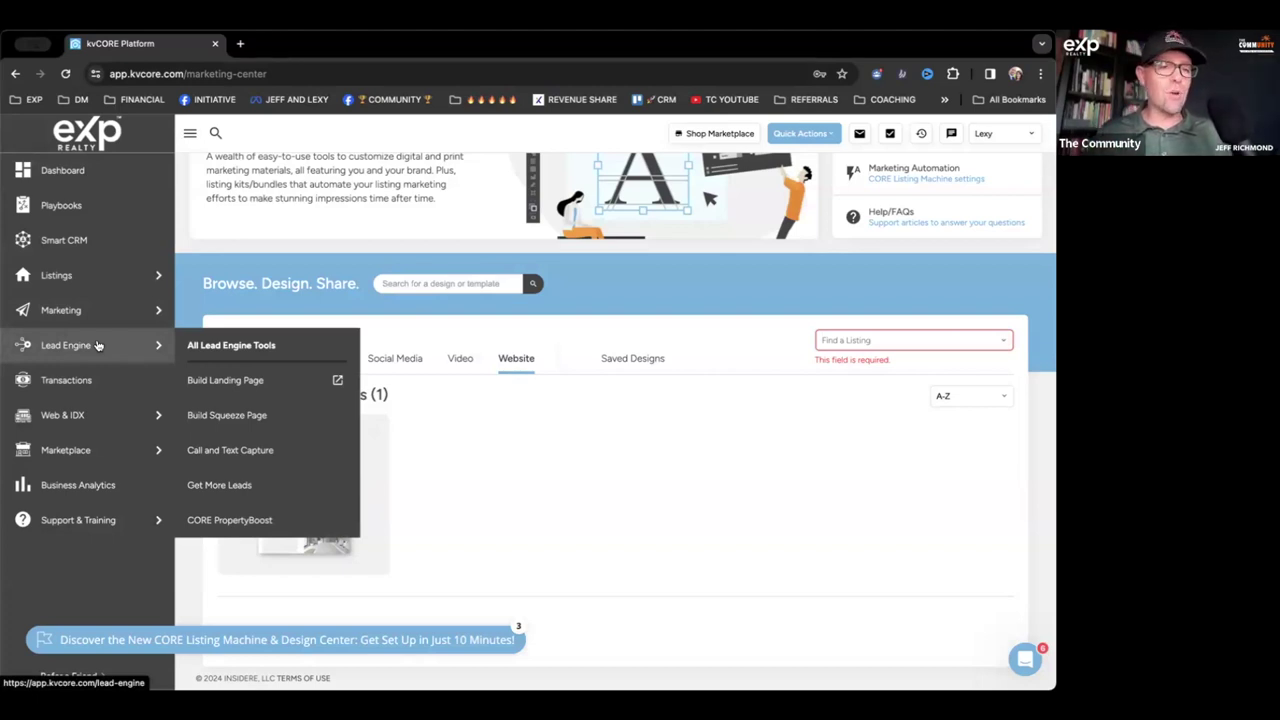
mouse_move(106, 316)
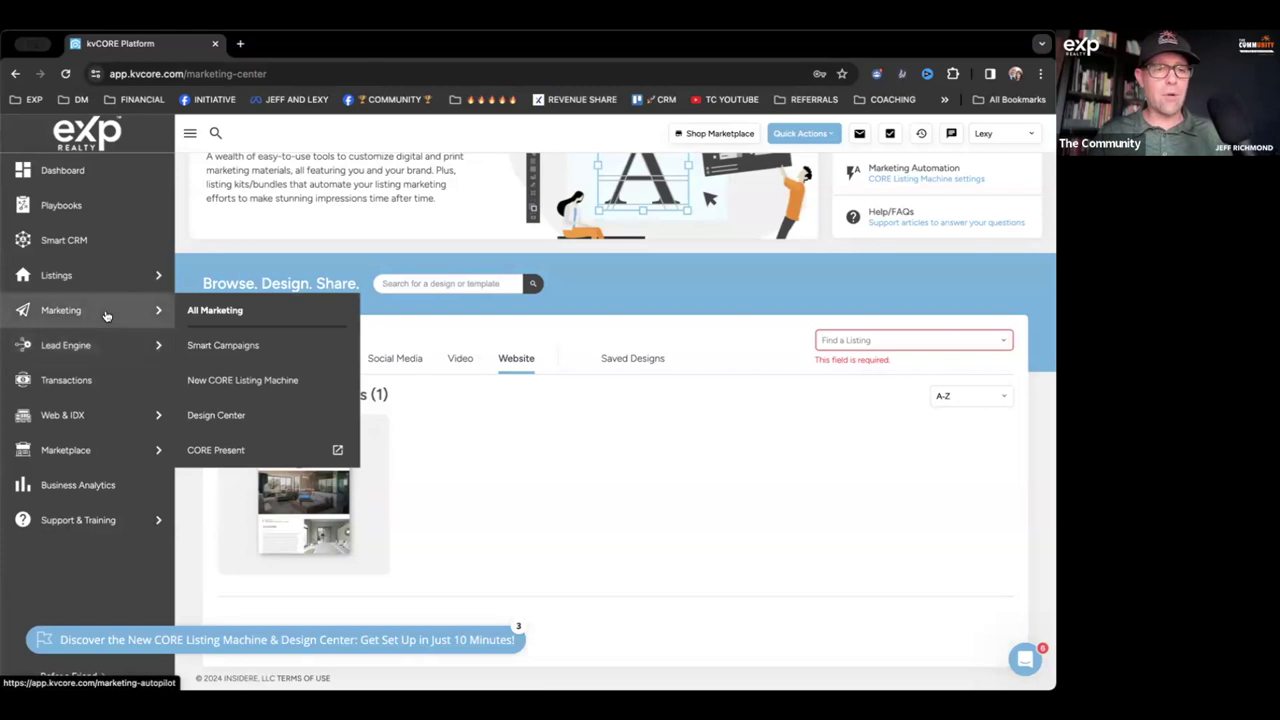
left_click(215, 450)
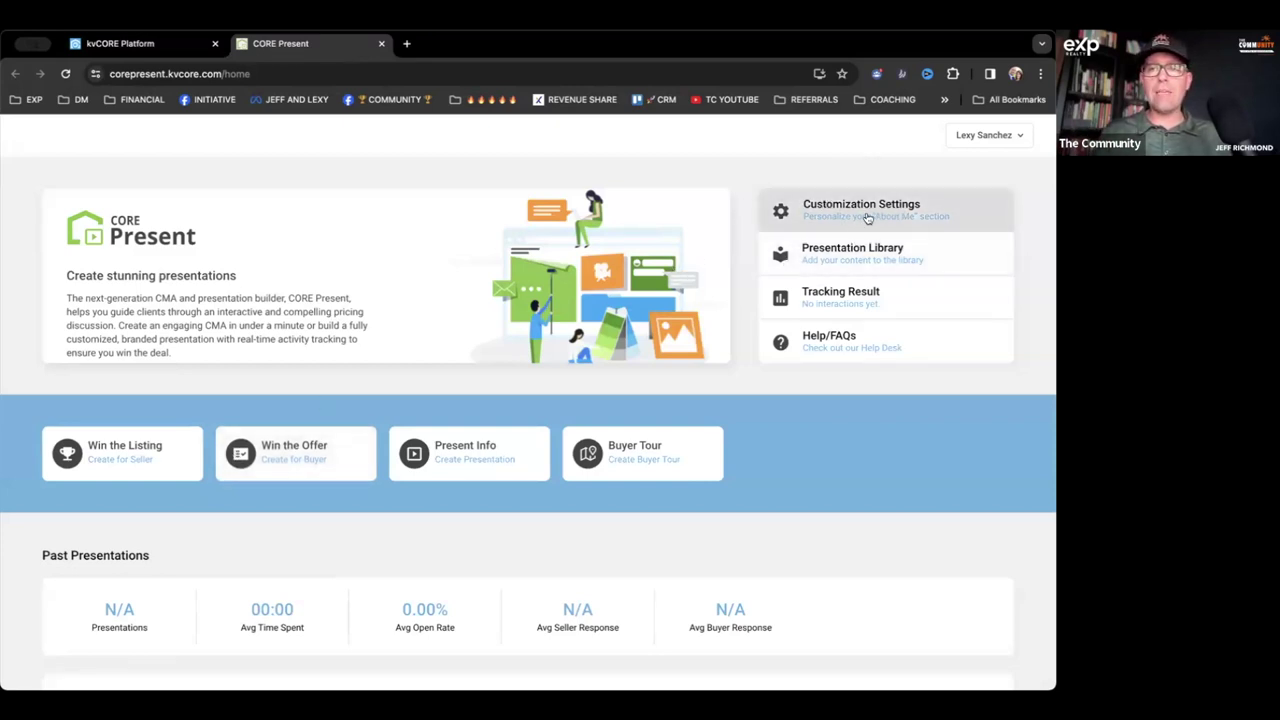
Step: Review the CORE Present home page's settings, presentation types and Past Presentations section, and close the page
scroll(921, 215, "up", 5)
scroll(920, 217, "down", 5)
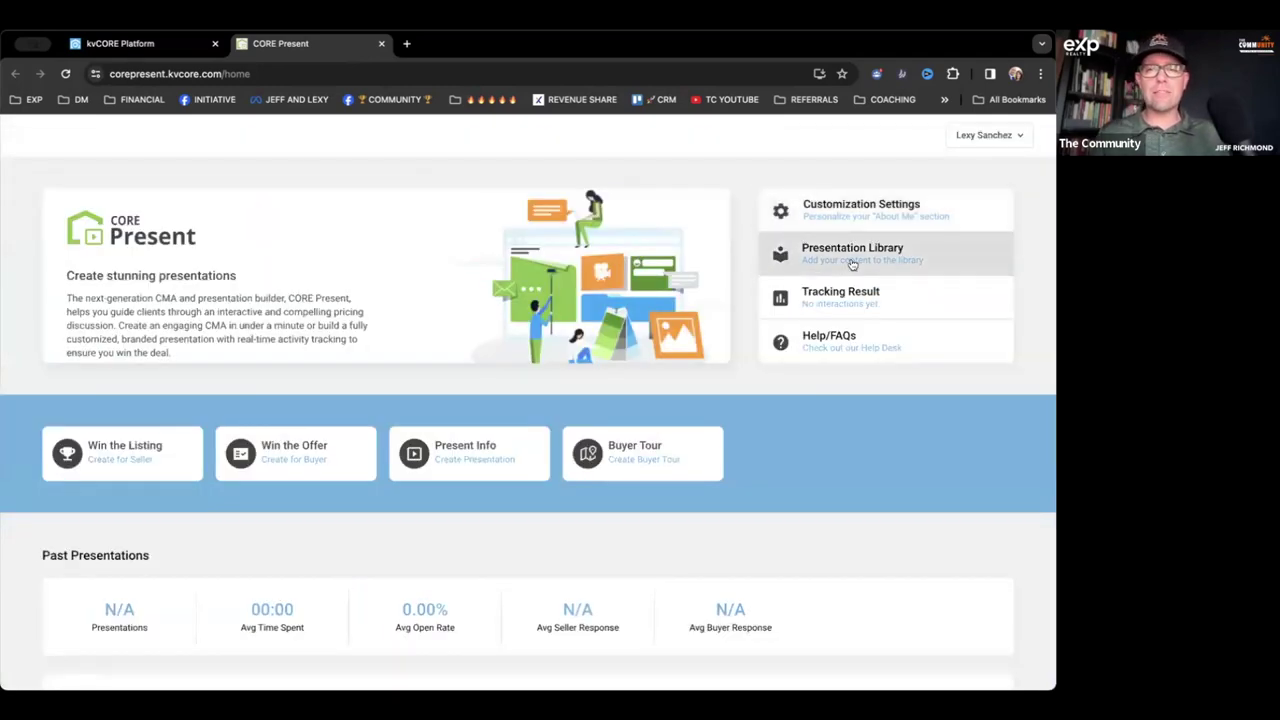
scroll(796, 472, "down", 2)
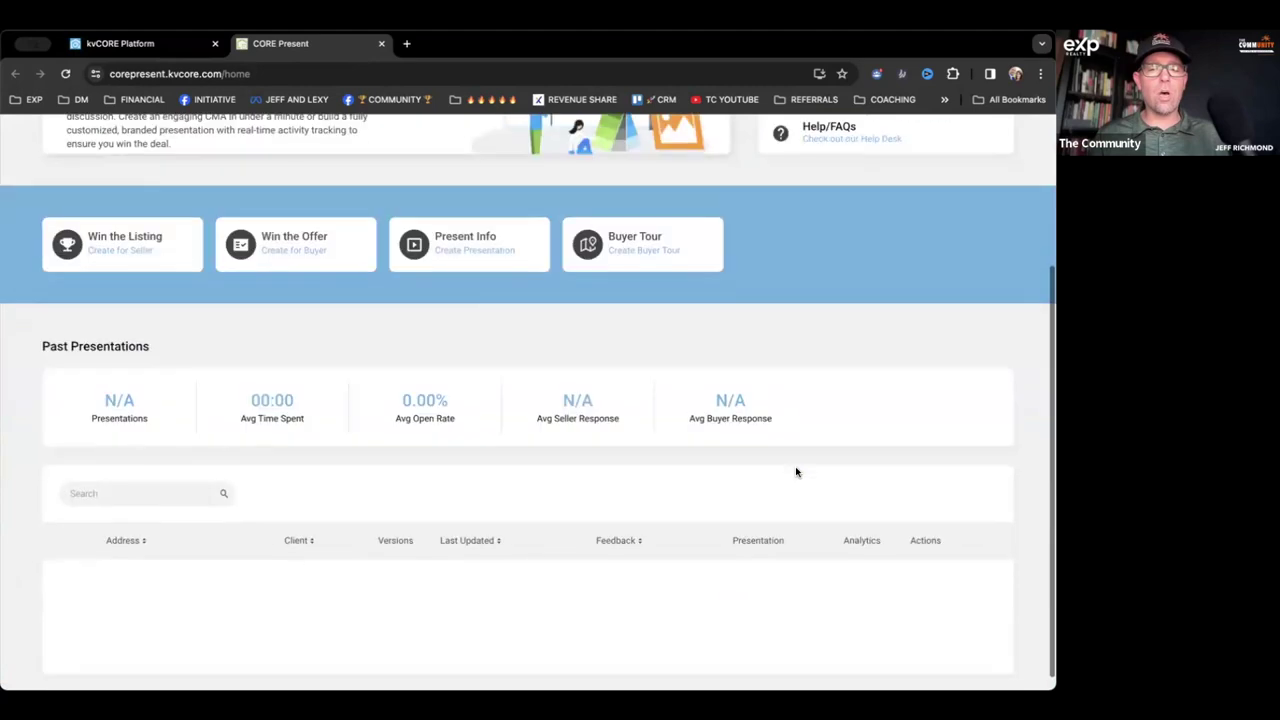
scroll(796, 472, "up", 1)
scroll(126, 557, "down", 2)
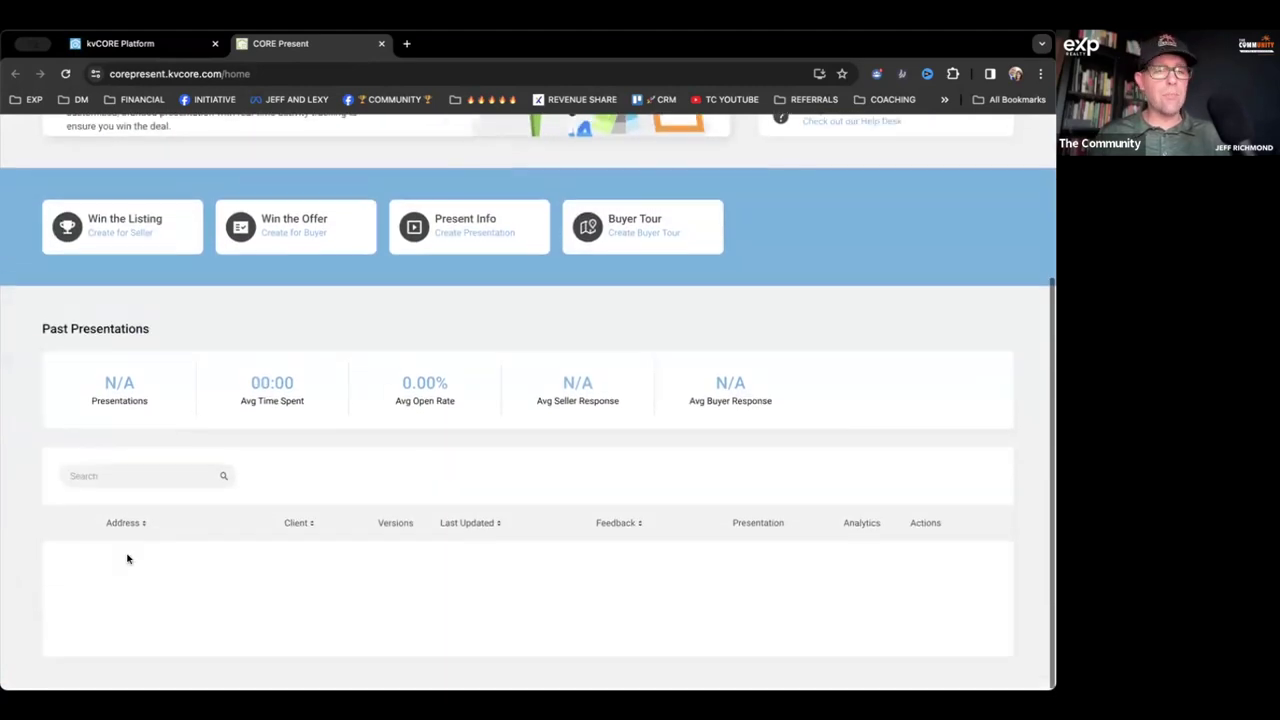
scroll(554, 461, "up", 2)
scroll(554, 461, "up", 1)
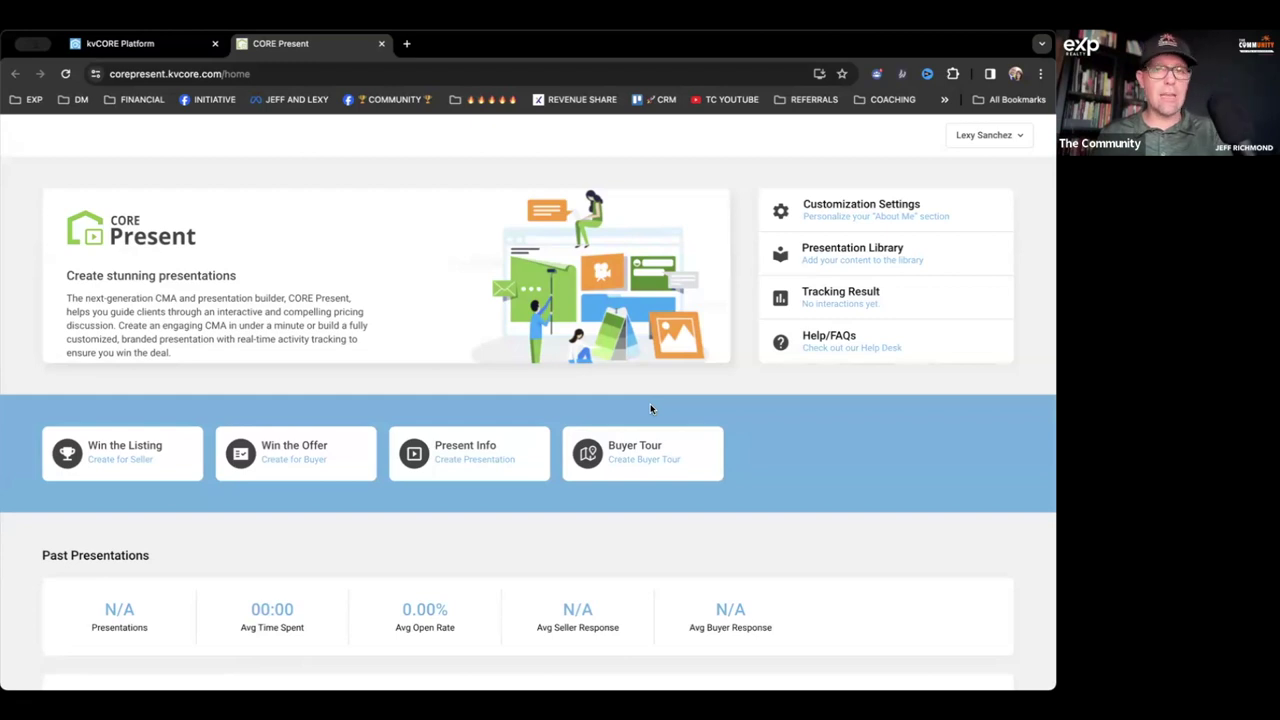
key("ctrl+w")
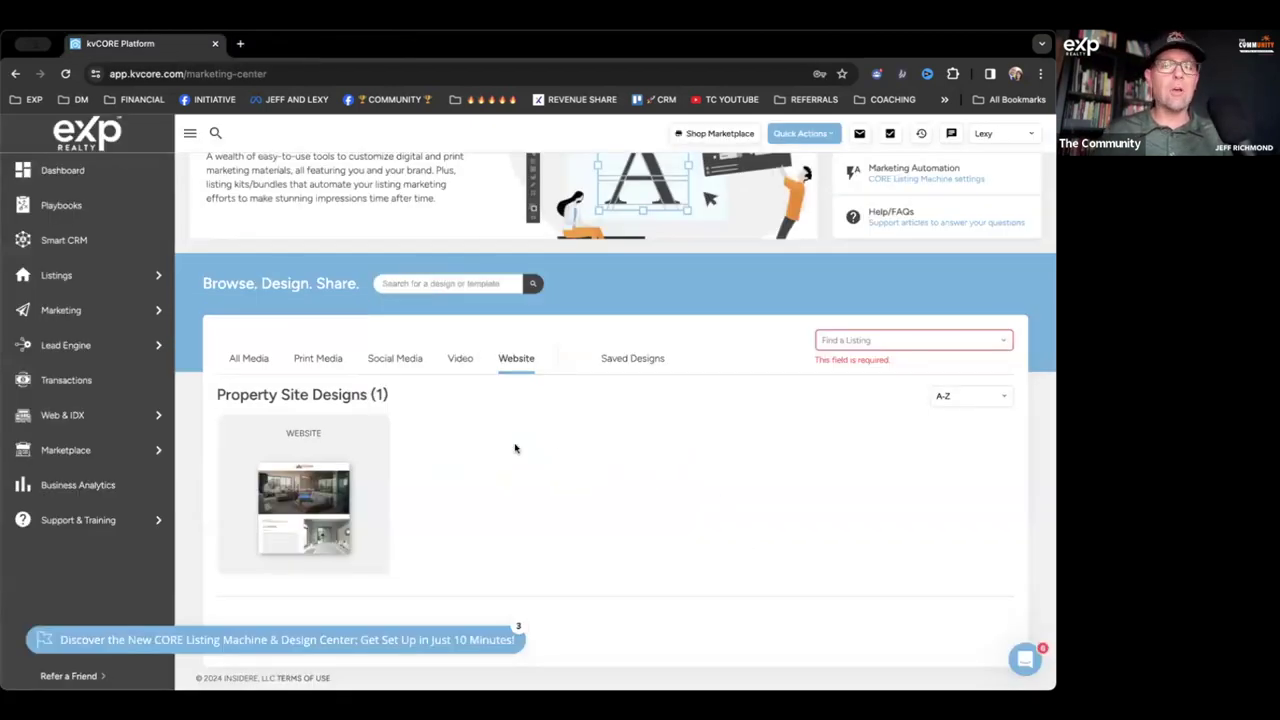
Step: Open the Lead Engine tools, select the agent's exprealty.com domain for the Landing Page and start building it
mouse_move(99, 313)
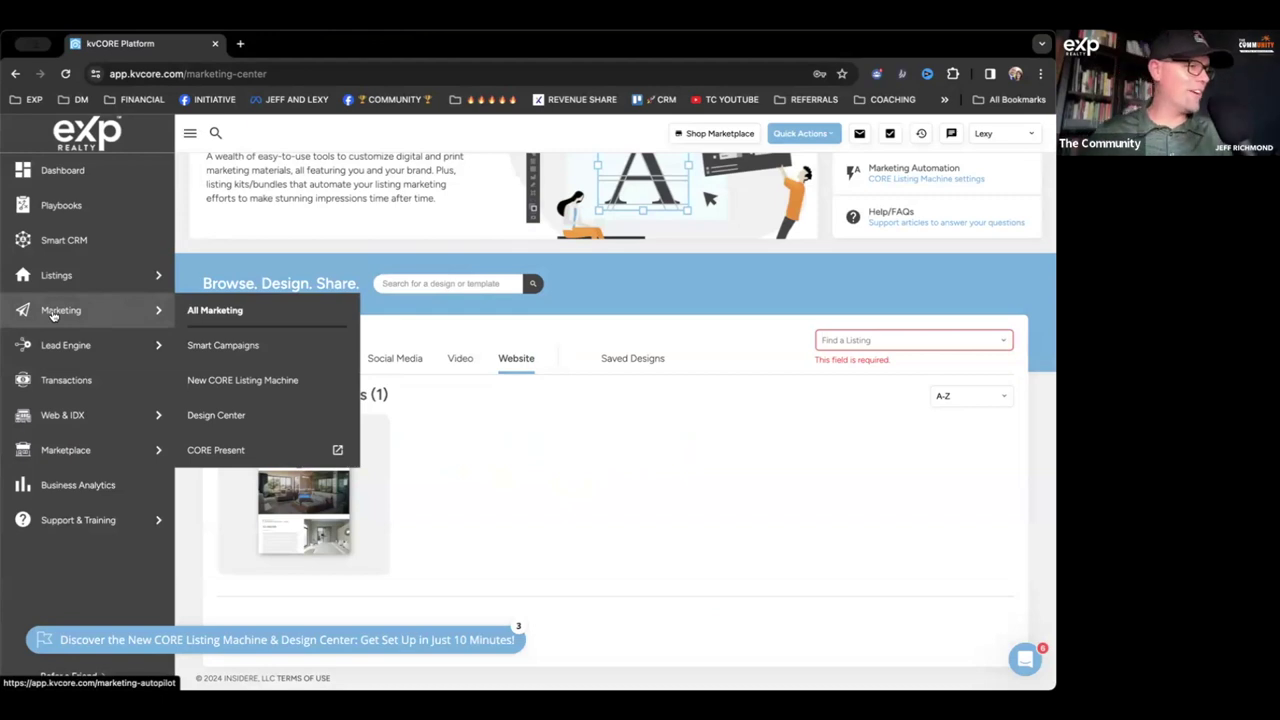
mouse_move(55, 347)
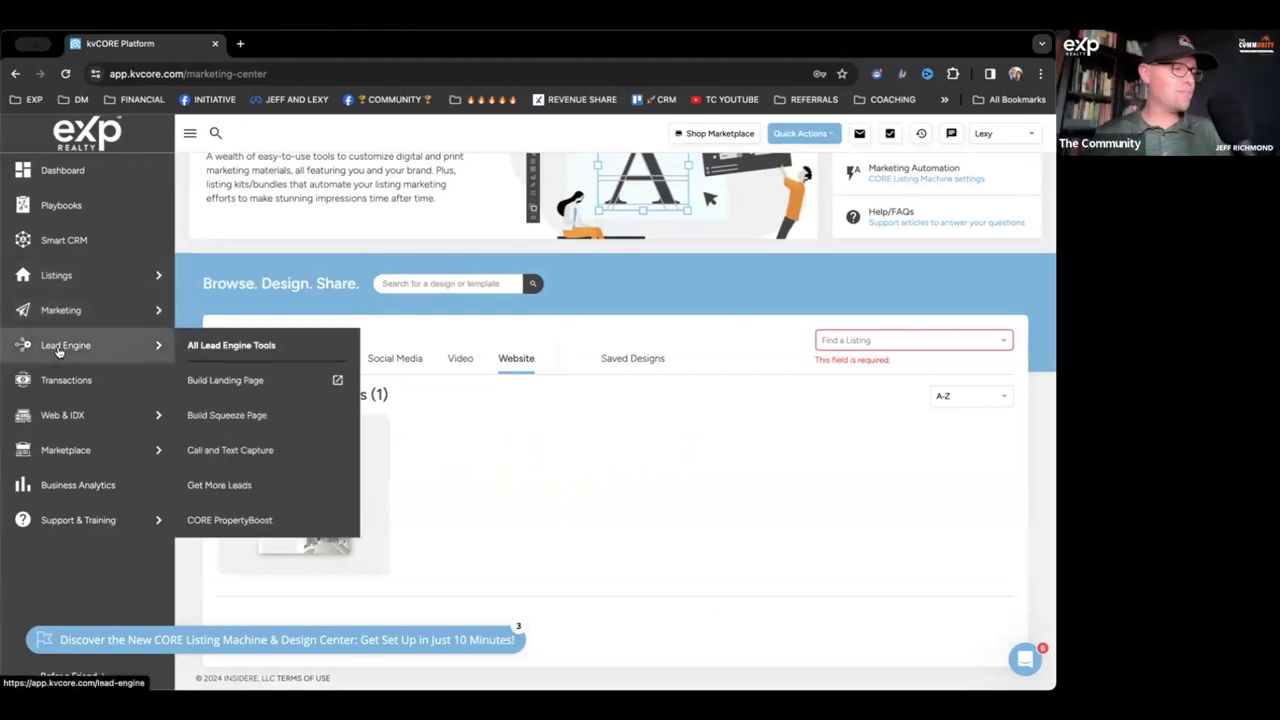
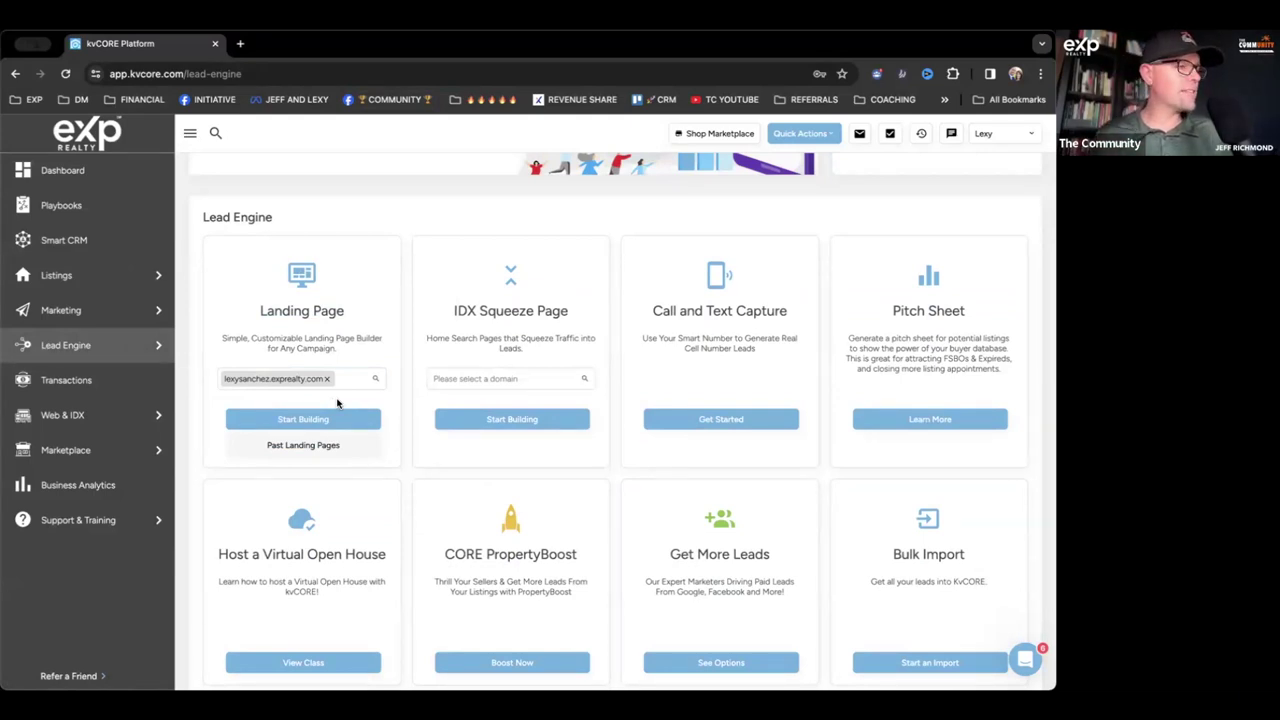
left_click(352, 380)
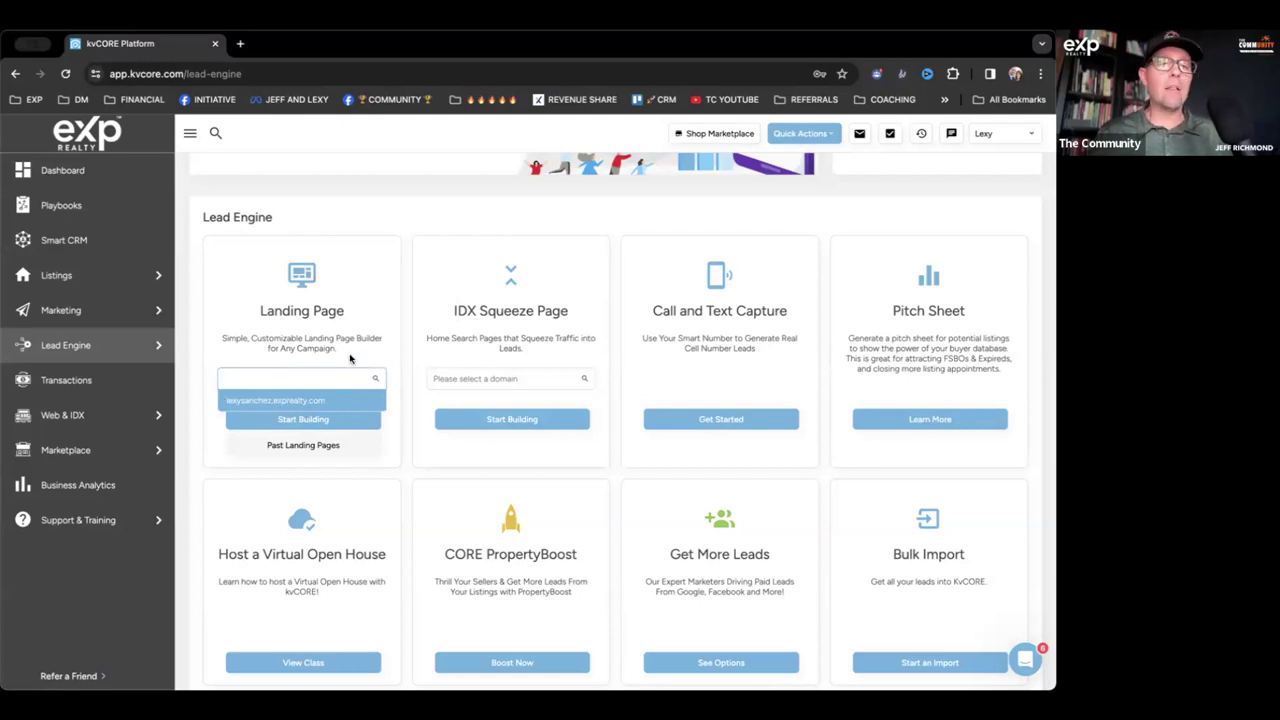
key("Return")
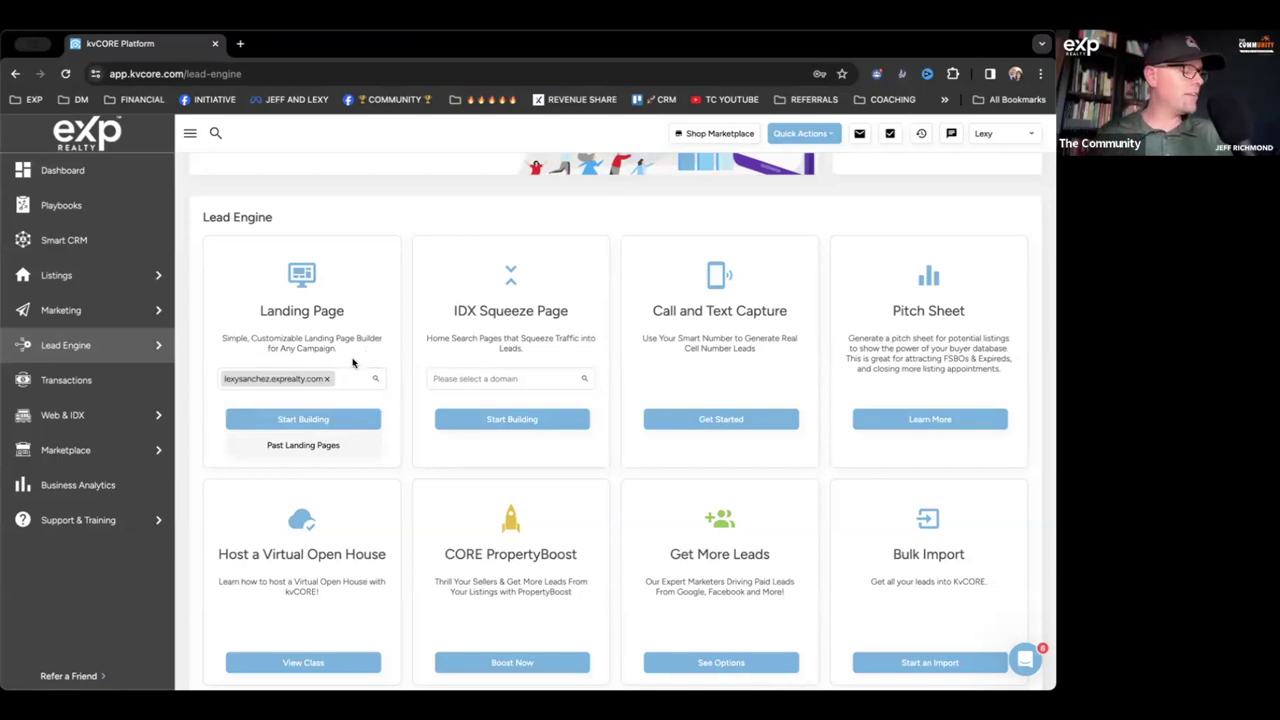
left_click(285, 420)
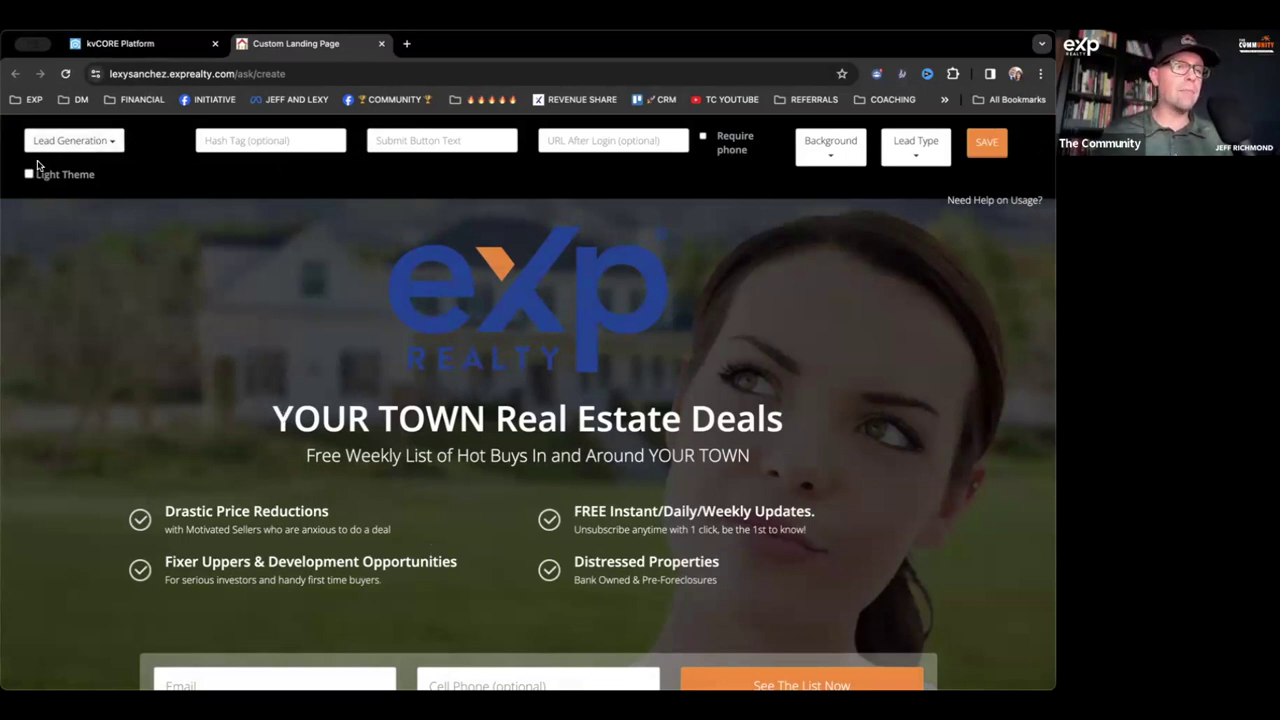
Step: Look closely through the landing page type options and choose Lead Generation
key("super+equal")
key("super+equal")
key("super+equal")
key("super+equal")
key("super+equal")
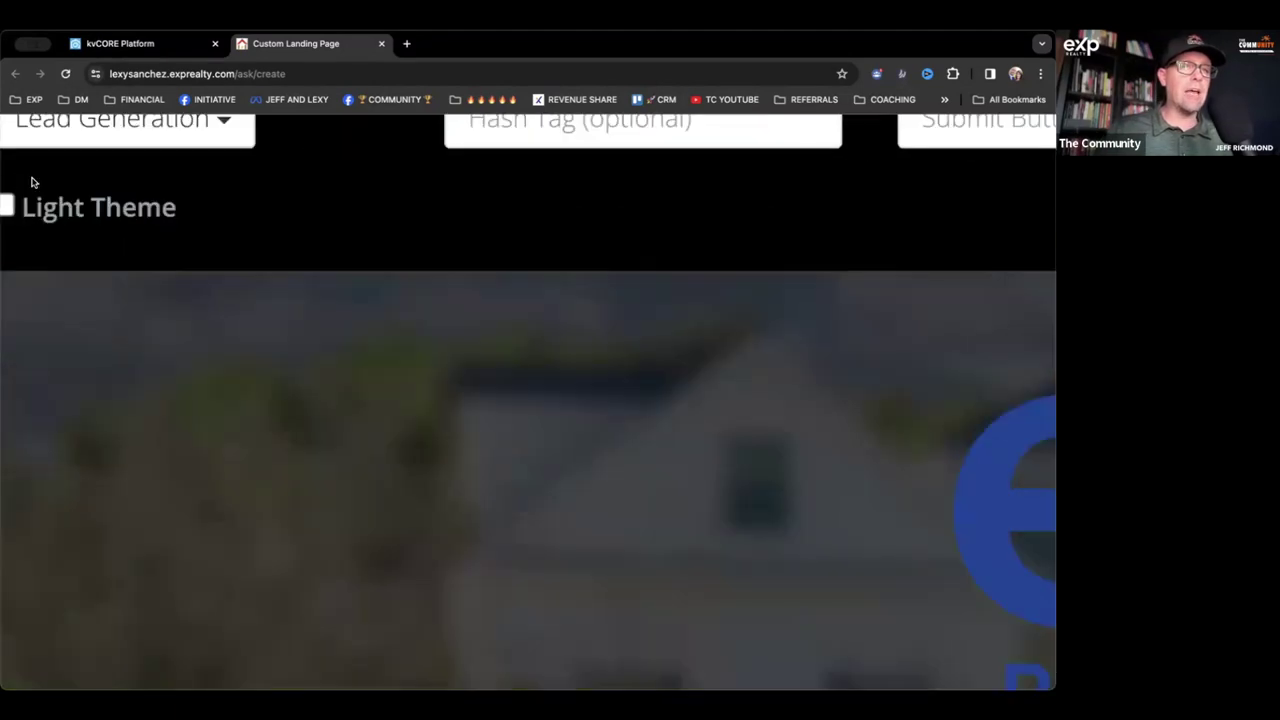
left_click(220, 178)
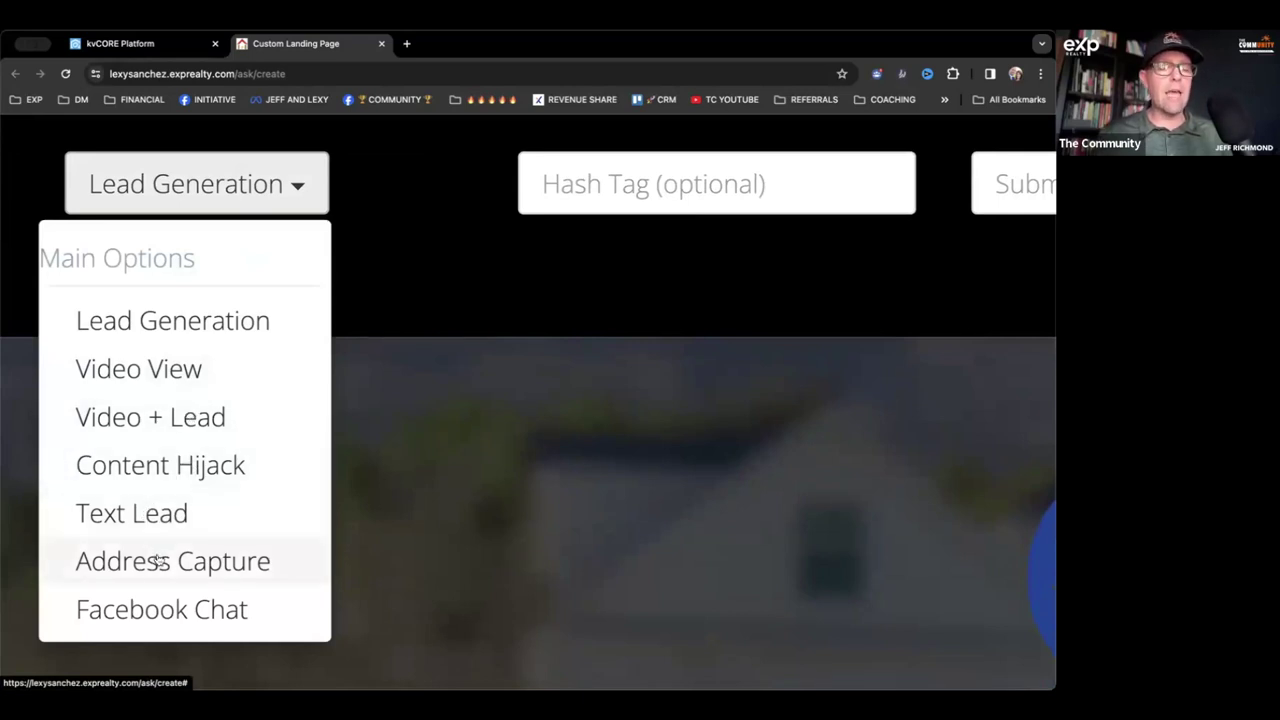
left_click(297, 183)
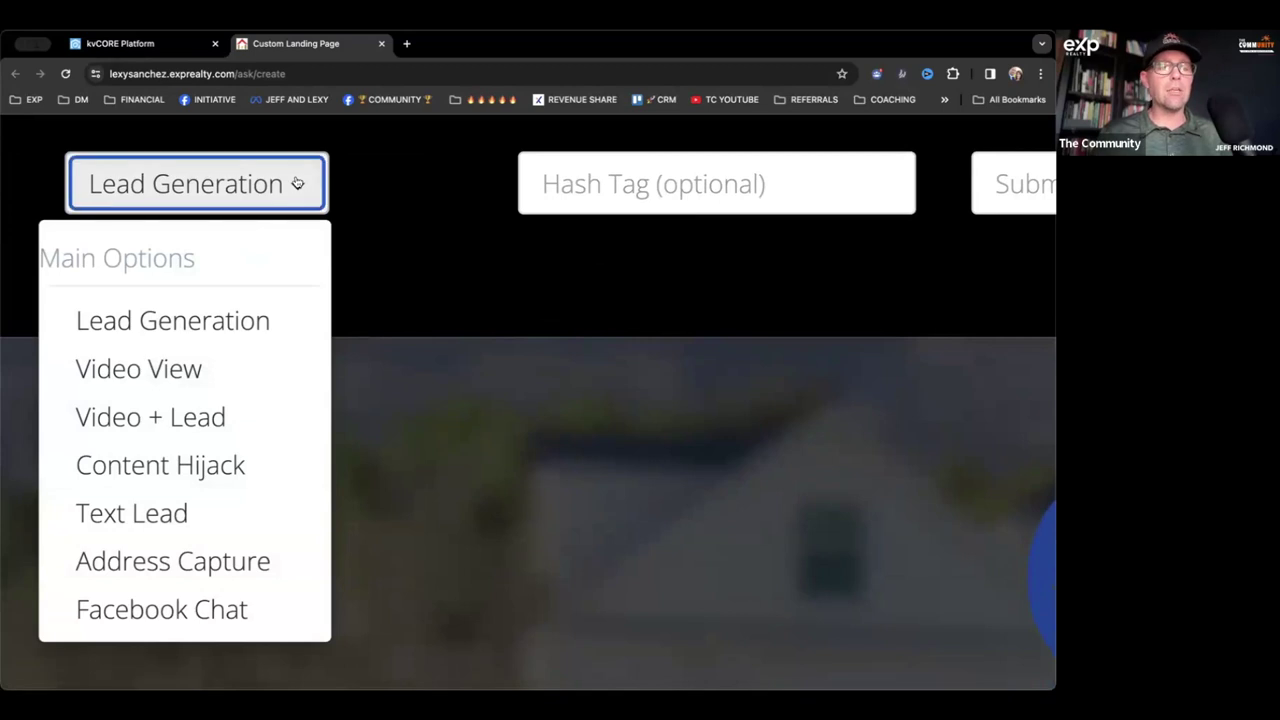
scroll(285, 192, "down", 5)
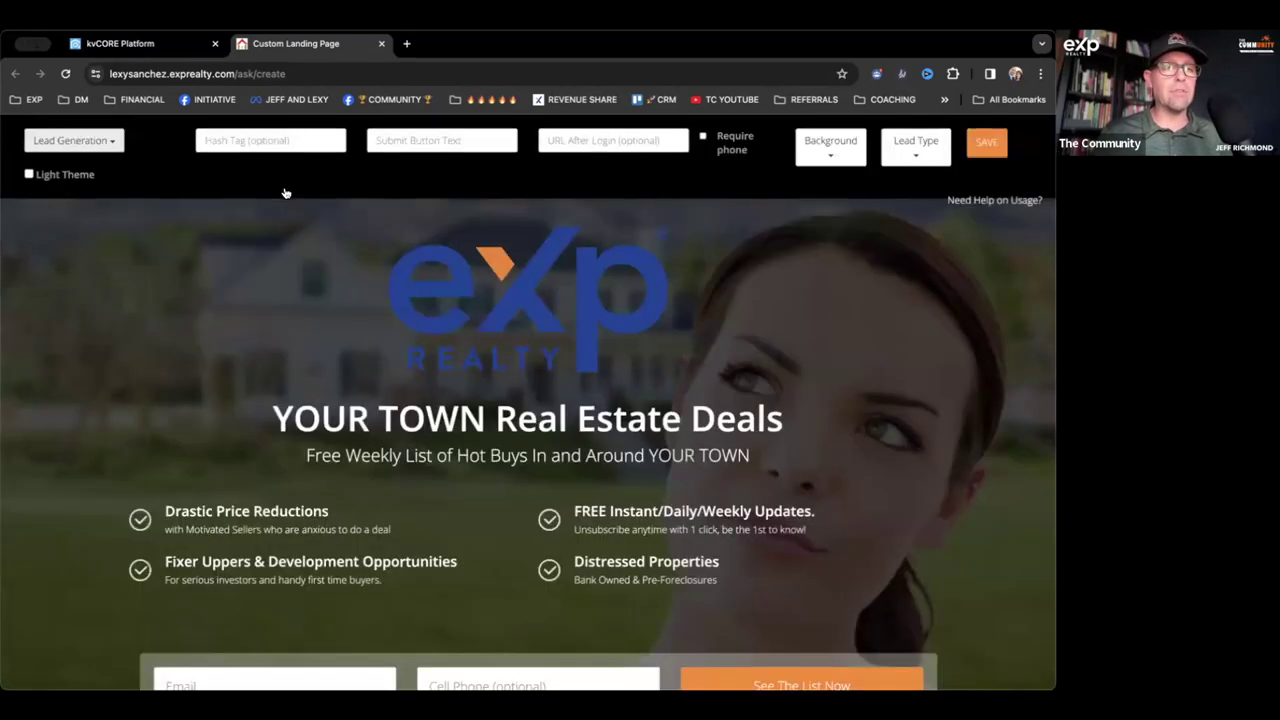
left_click(107, 149)
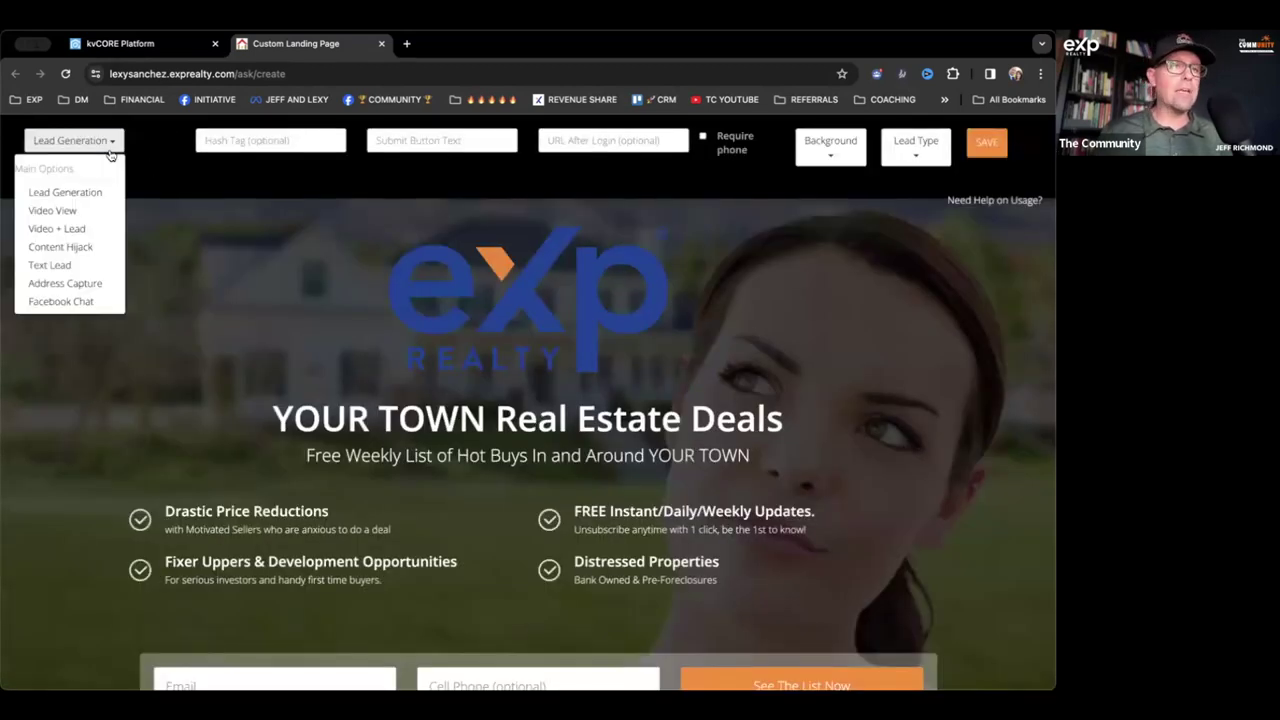
left_click(70, 197)
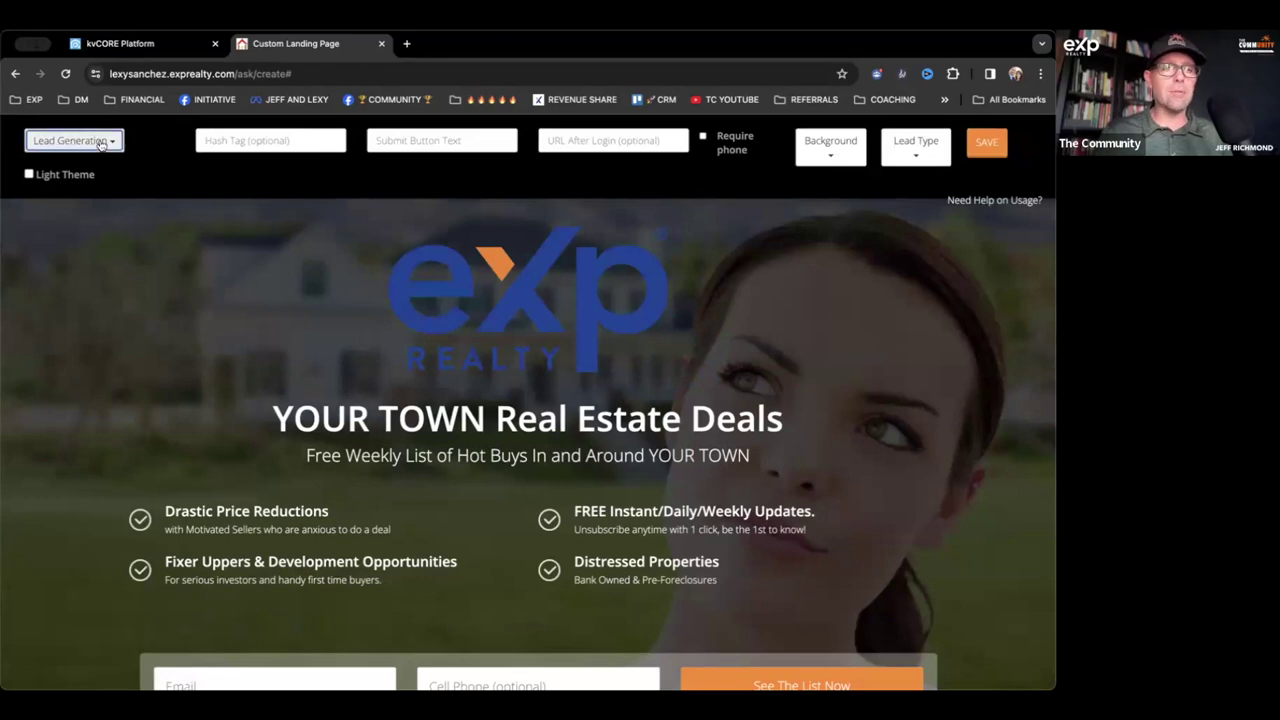
Step: Switch the landing page type to Video View and look over its layout with the embedded video
left_click(72, 141)
left_click(91, 212)
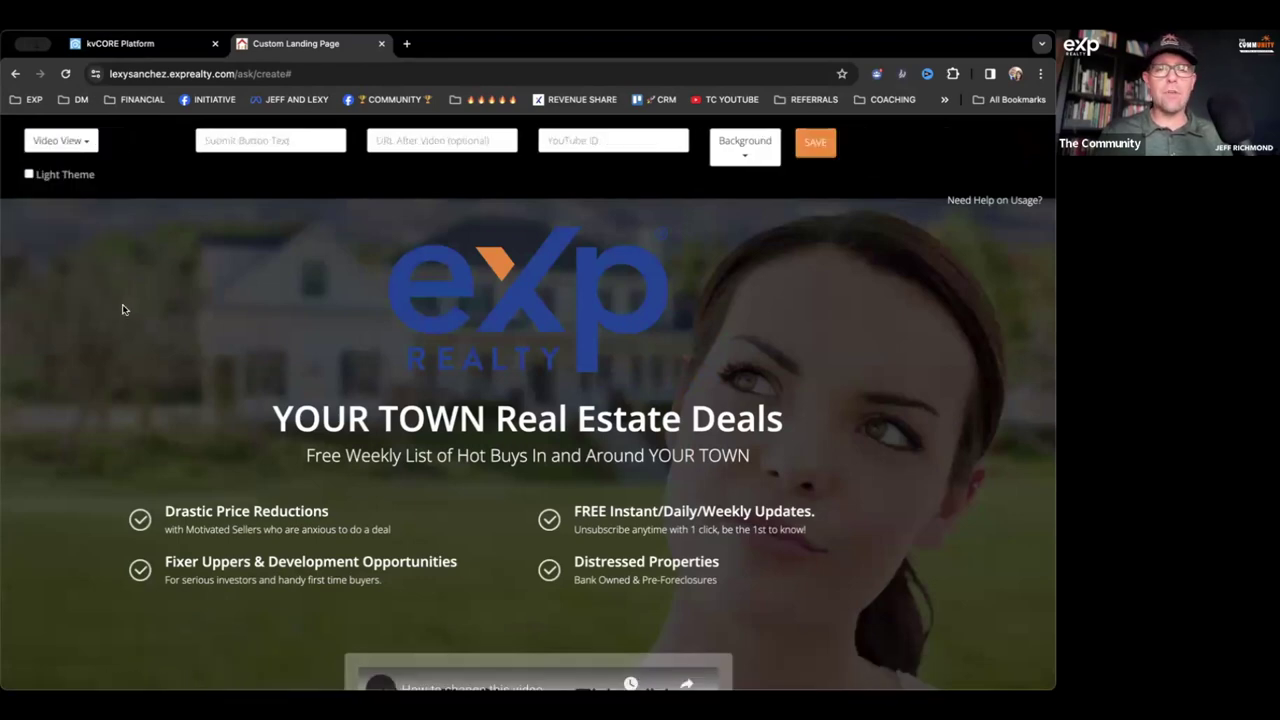
scroll(120, 303, "down", 5)
scroll(465, 400, "up", 5)
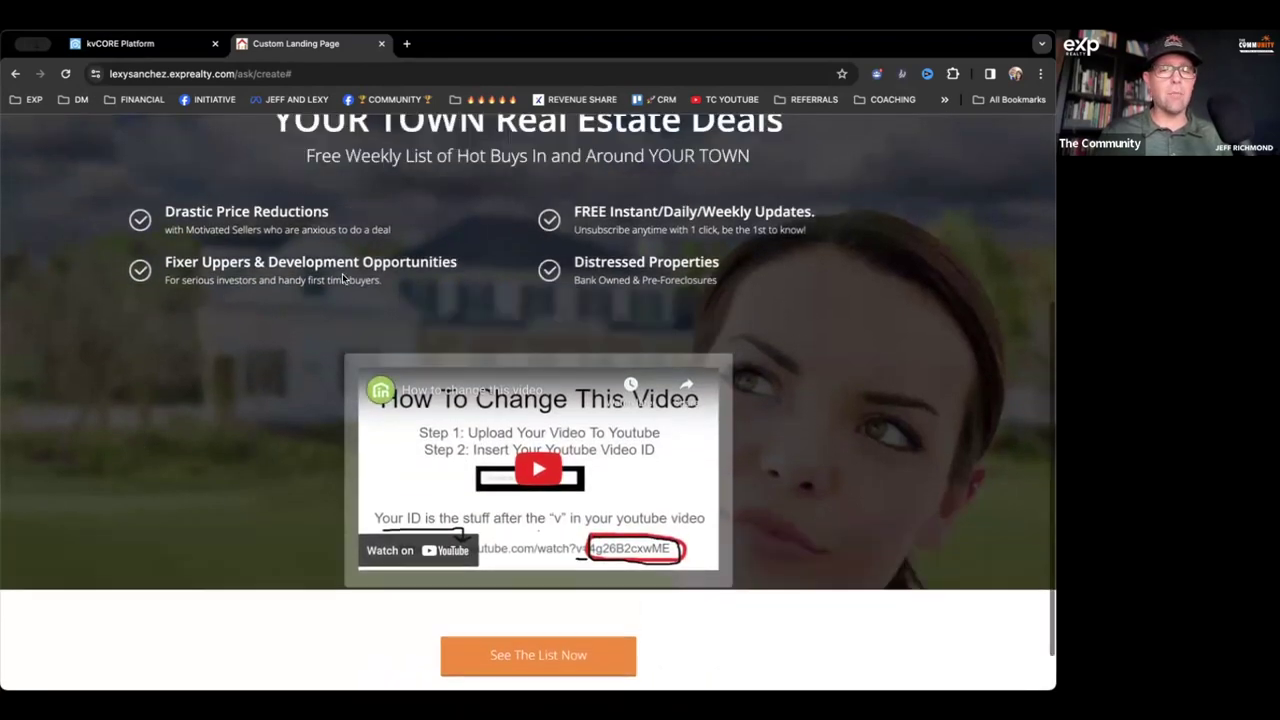
Step: Switch the landing page type to Video + Lead and look over its video and contact form
left_click(61, 141)
left_click(75, 228)
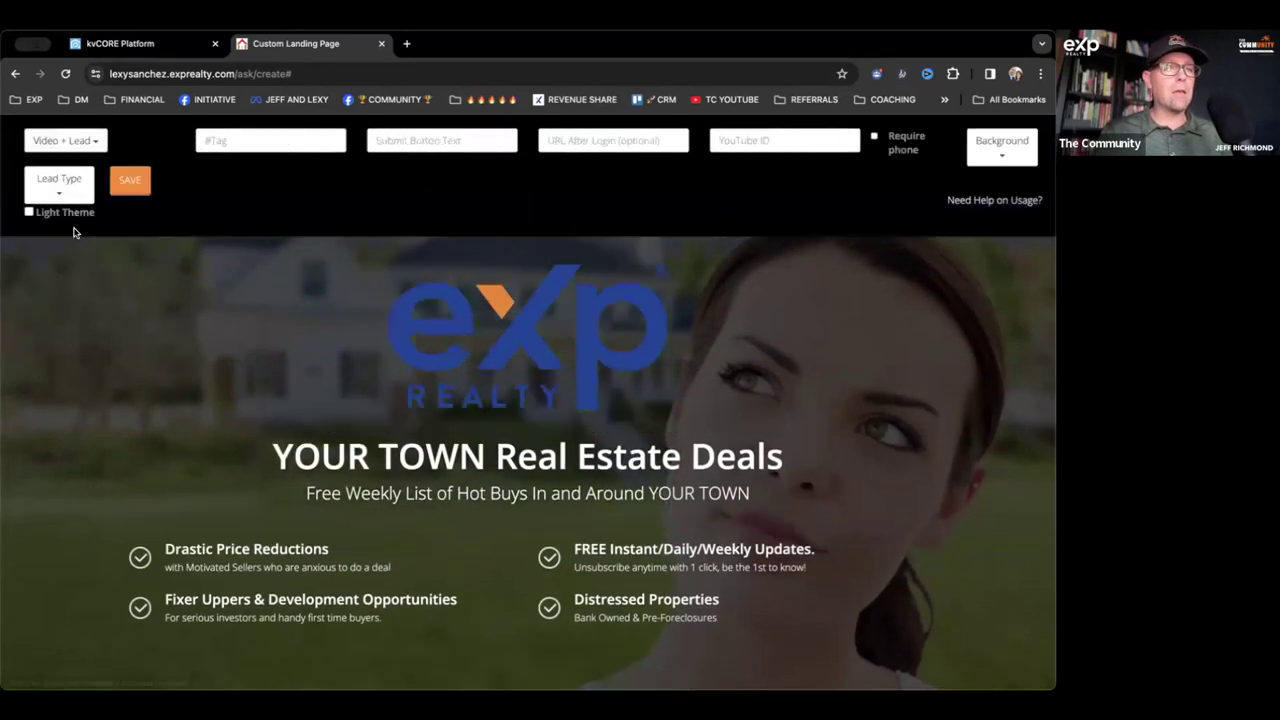
scroll(197, 337, "down", 5)
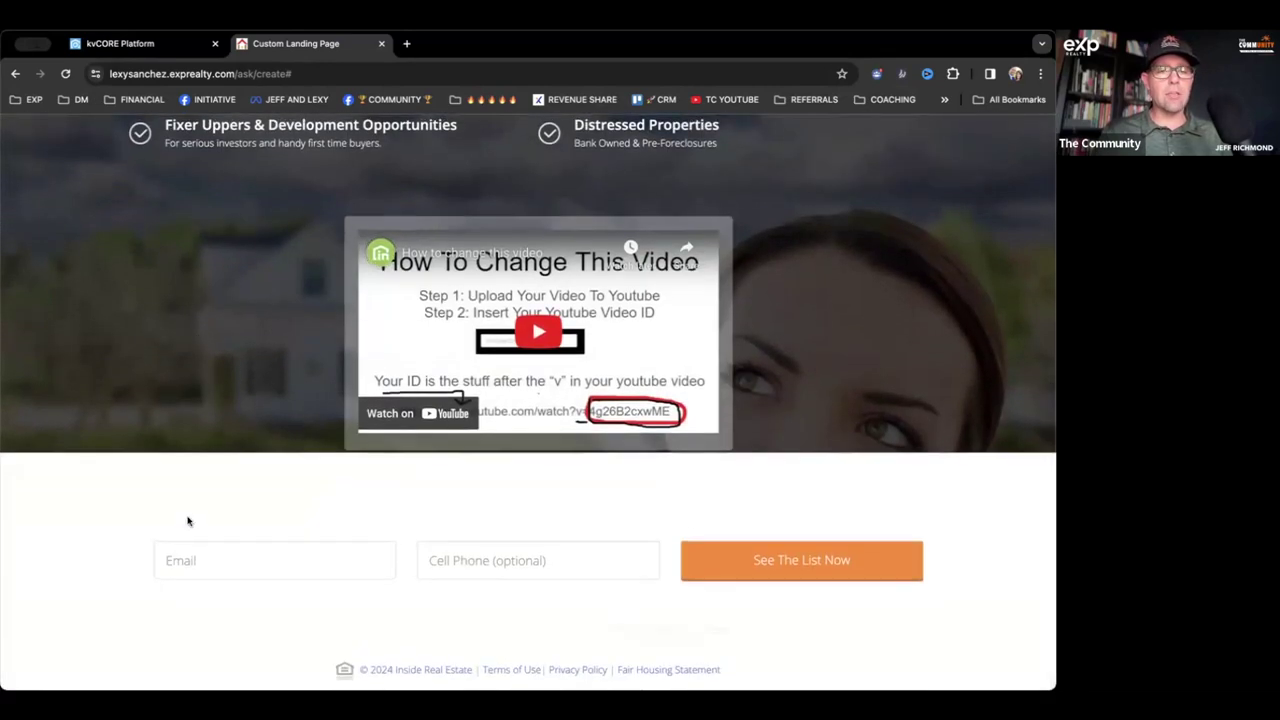
scroll(240, 443, "up", 5)
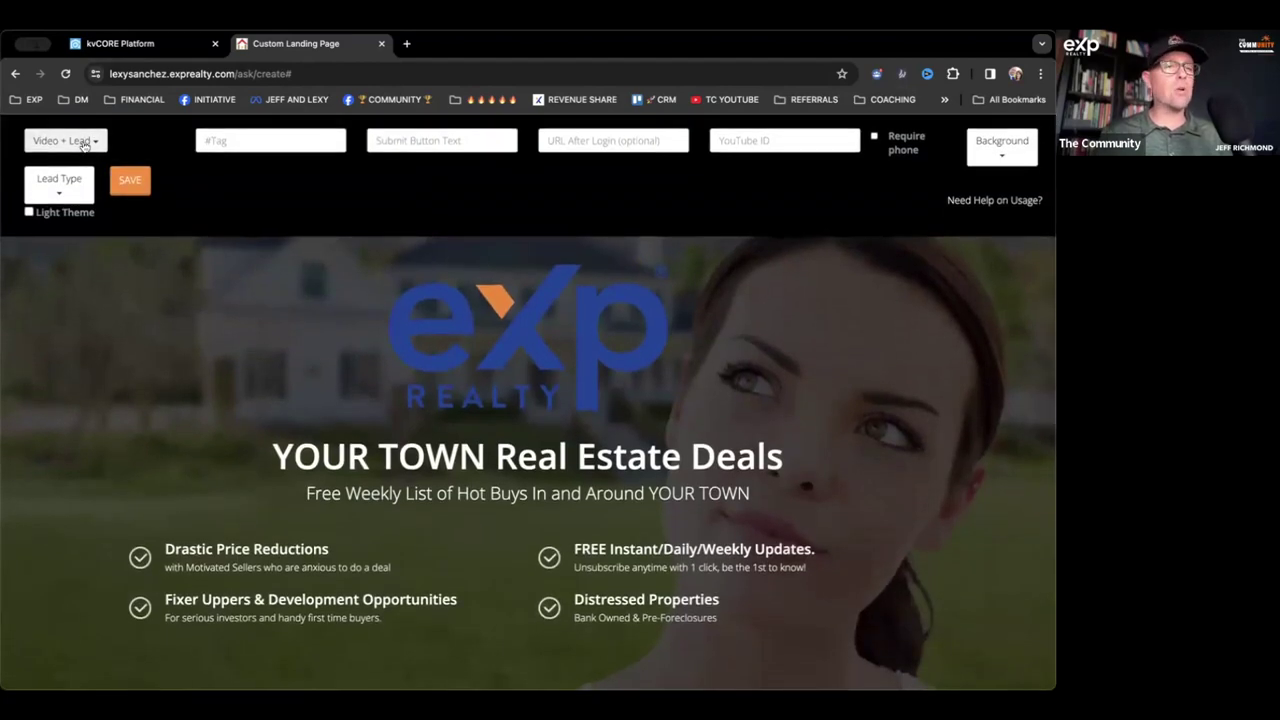
Step: Set the landing page type to Content Hijack
left_click(84, 144)
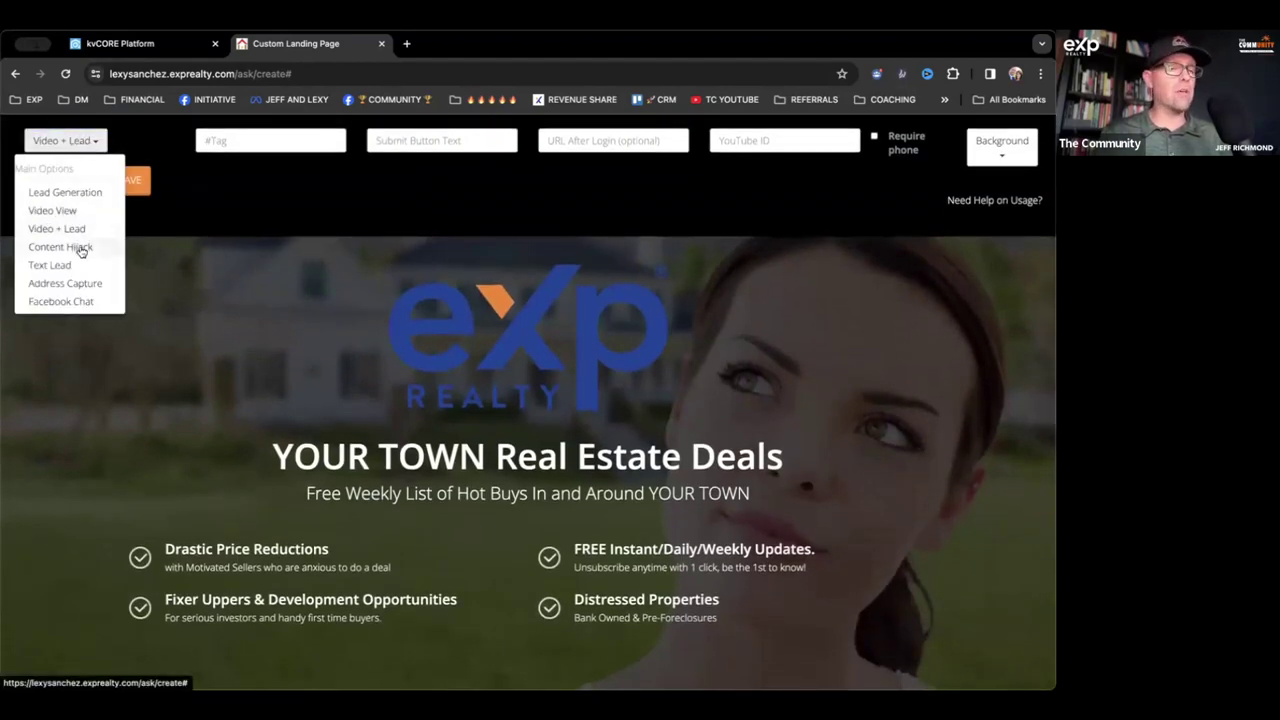
left_click(82, 248)
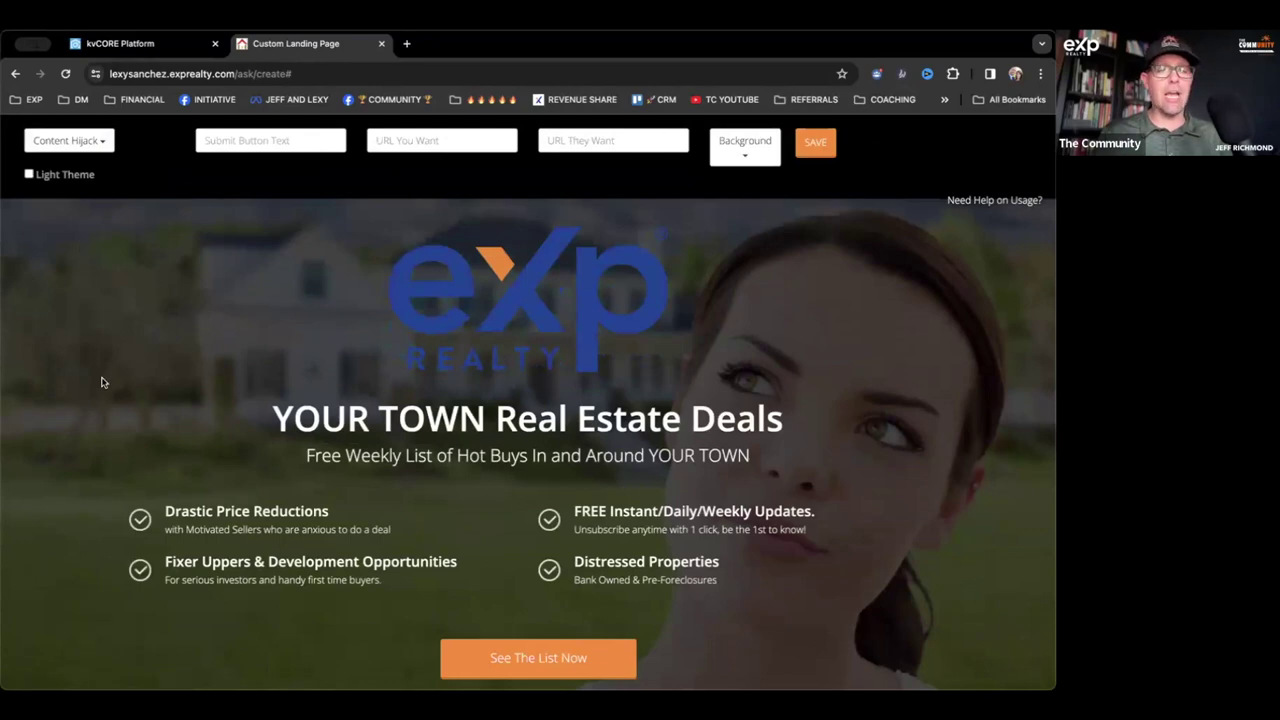
scroll(101, 382, "down", 2)
scroll(101, 382, "up", 3)
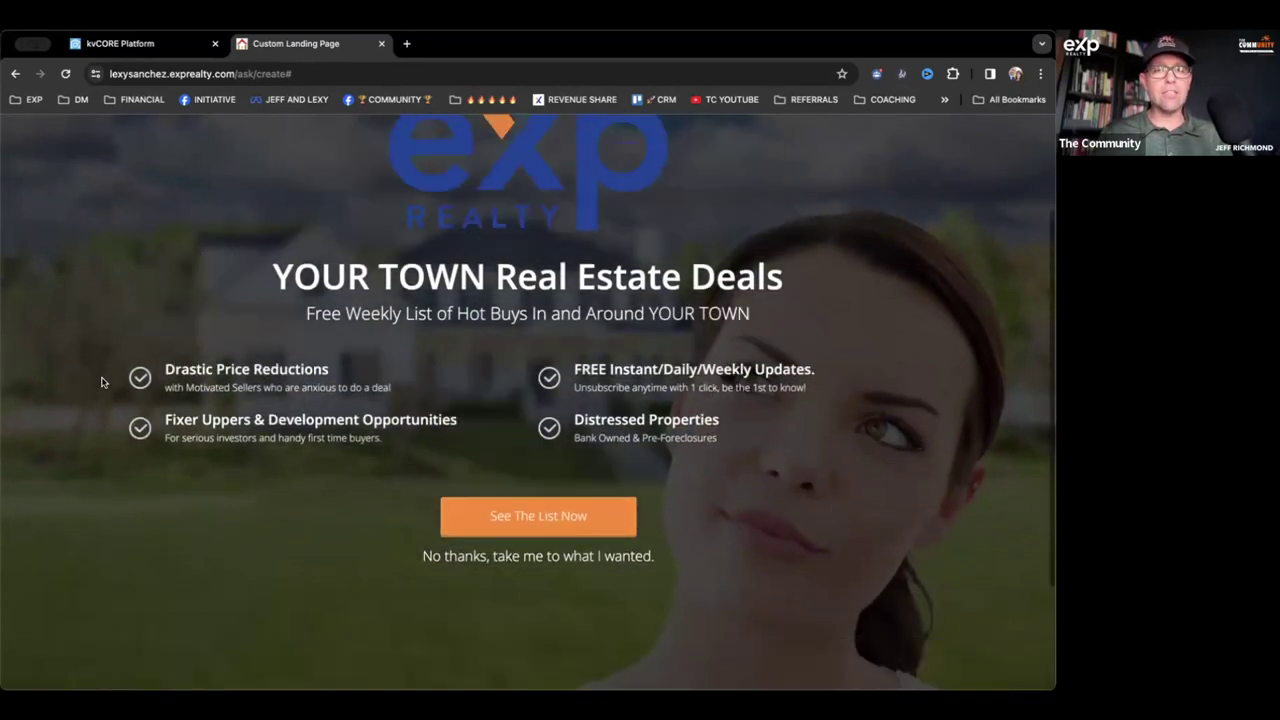
scroll(420, 445, "up", 1)
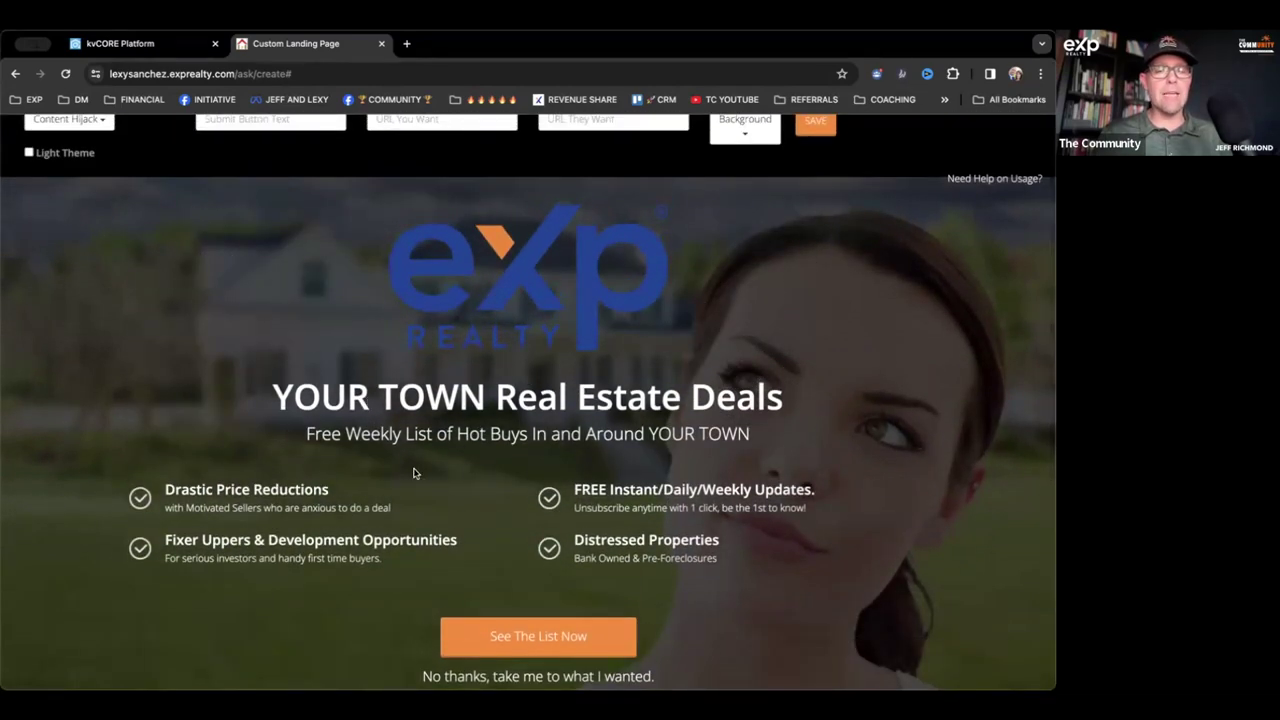
scroll(417, 471, "down", 2)
scroll(416, 472, "up", 2)
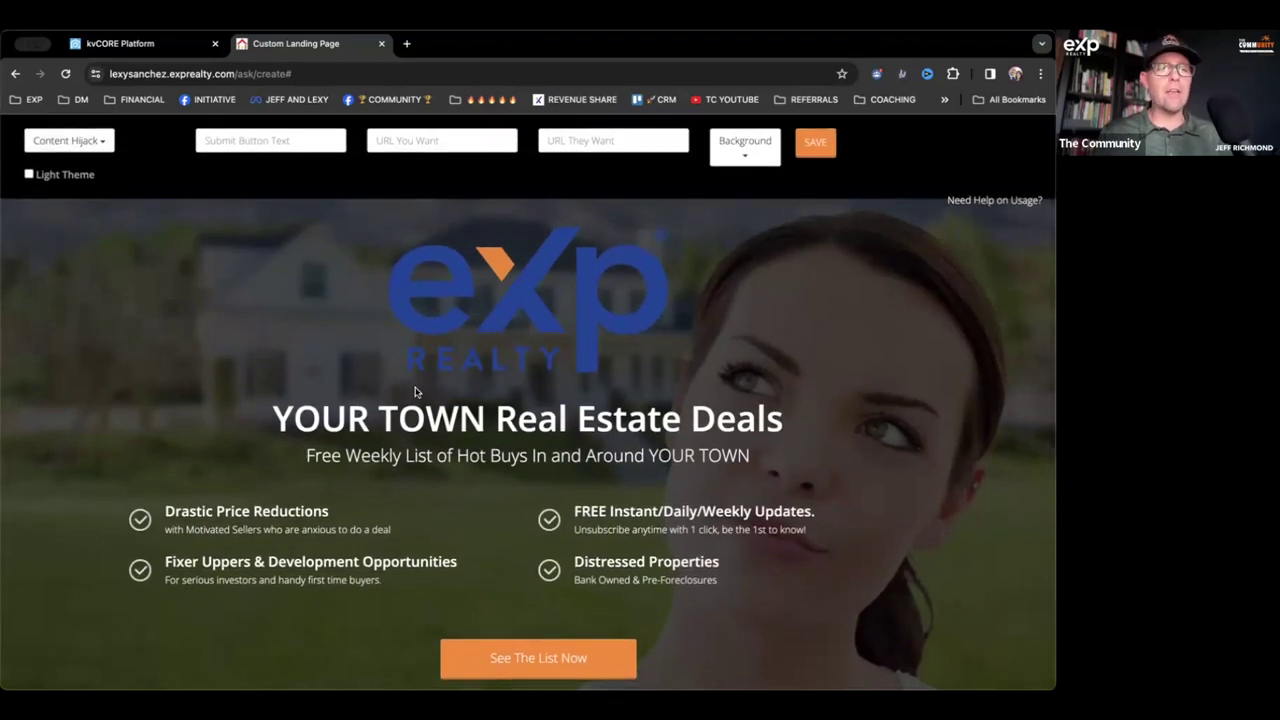
Step: Switch the landing page type to Text Lead and preview its layout
left_click(66, 141)
left_click(66, 265)
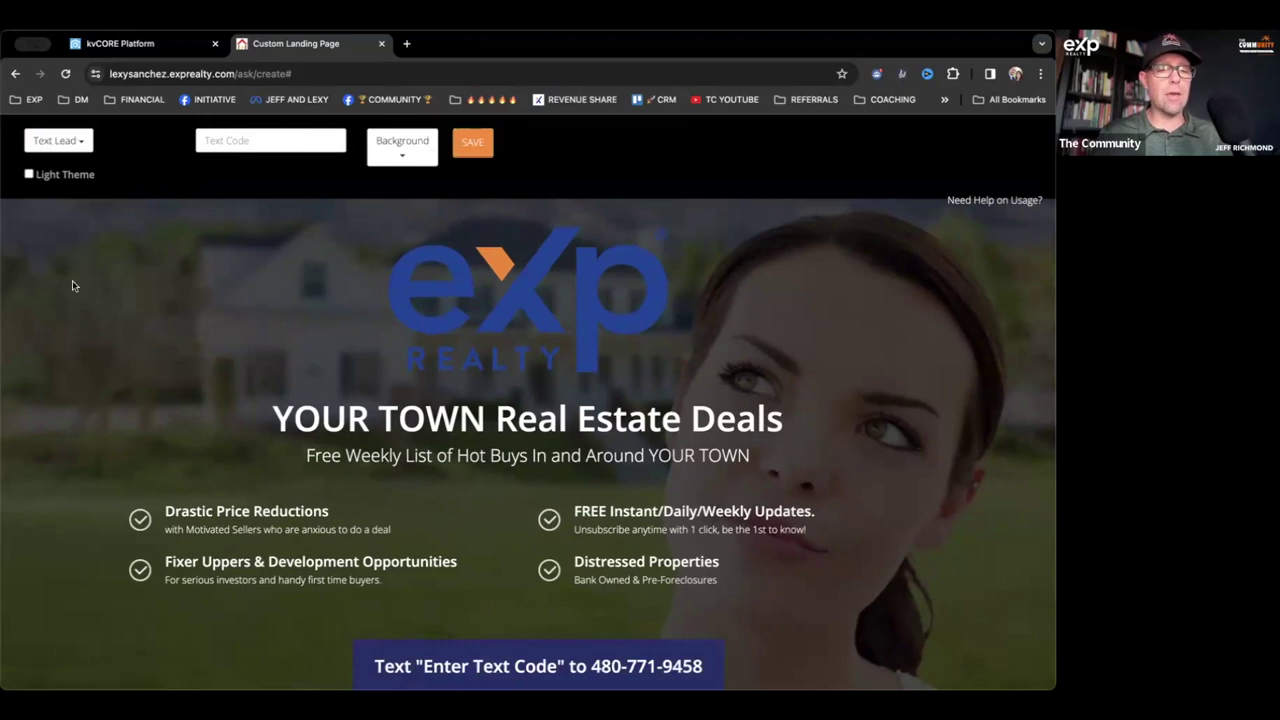
scroll(85, 329, "down", 1)
scroll(85, 329, "down", 1)
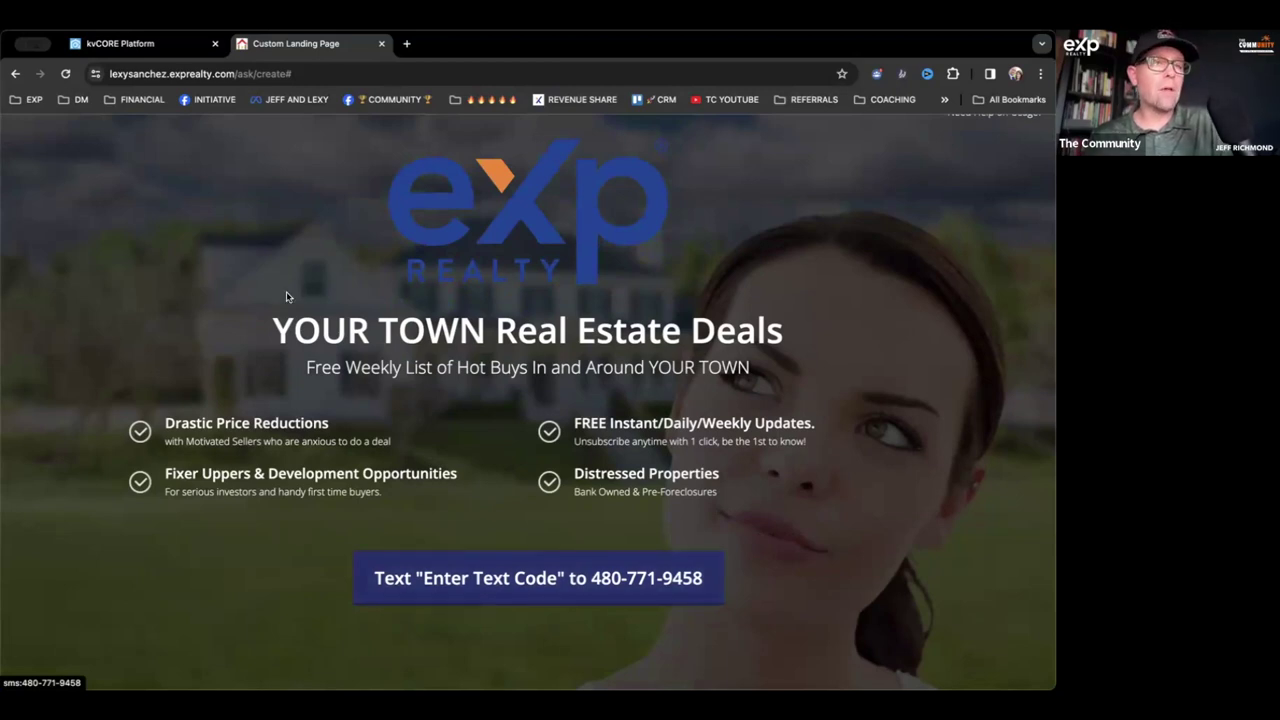
Step: Set the landing page type to Address Capture
scroll(280, 290, "up", 3)
left_click(72, 146)
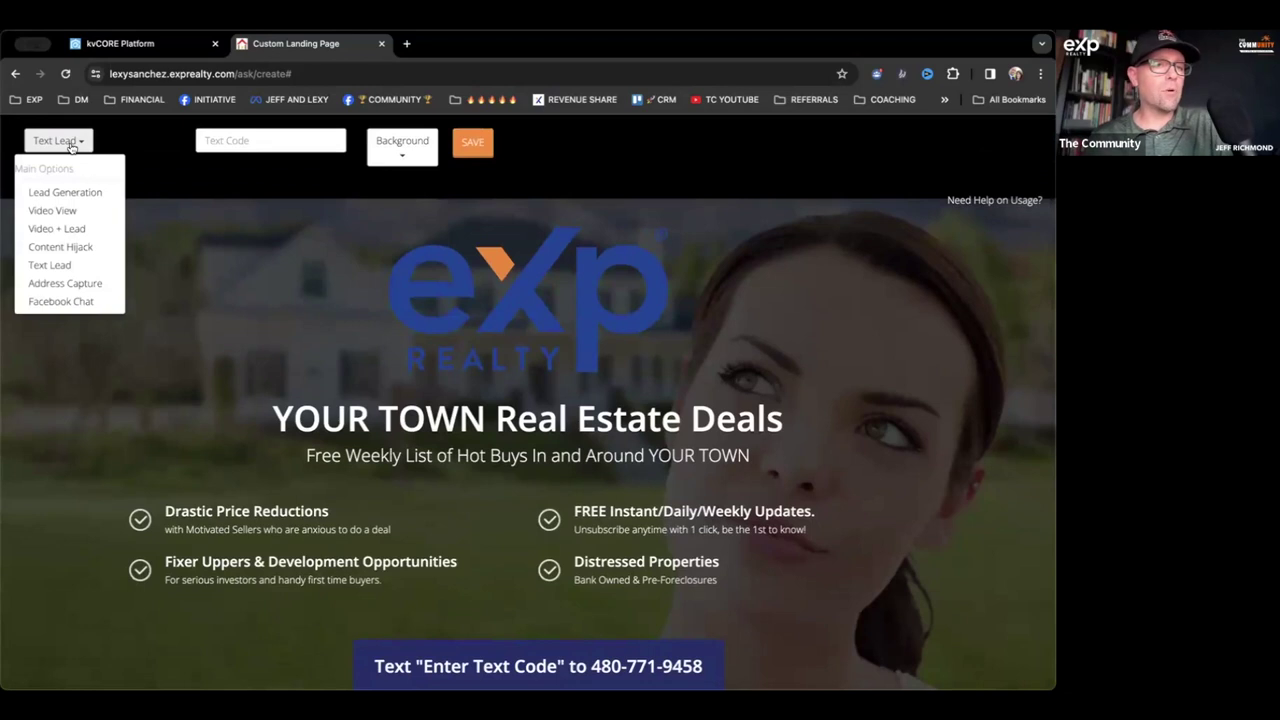
left_click(72, 284)
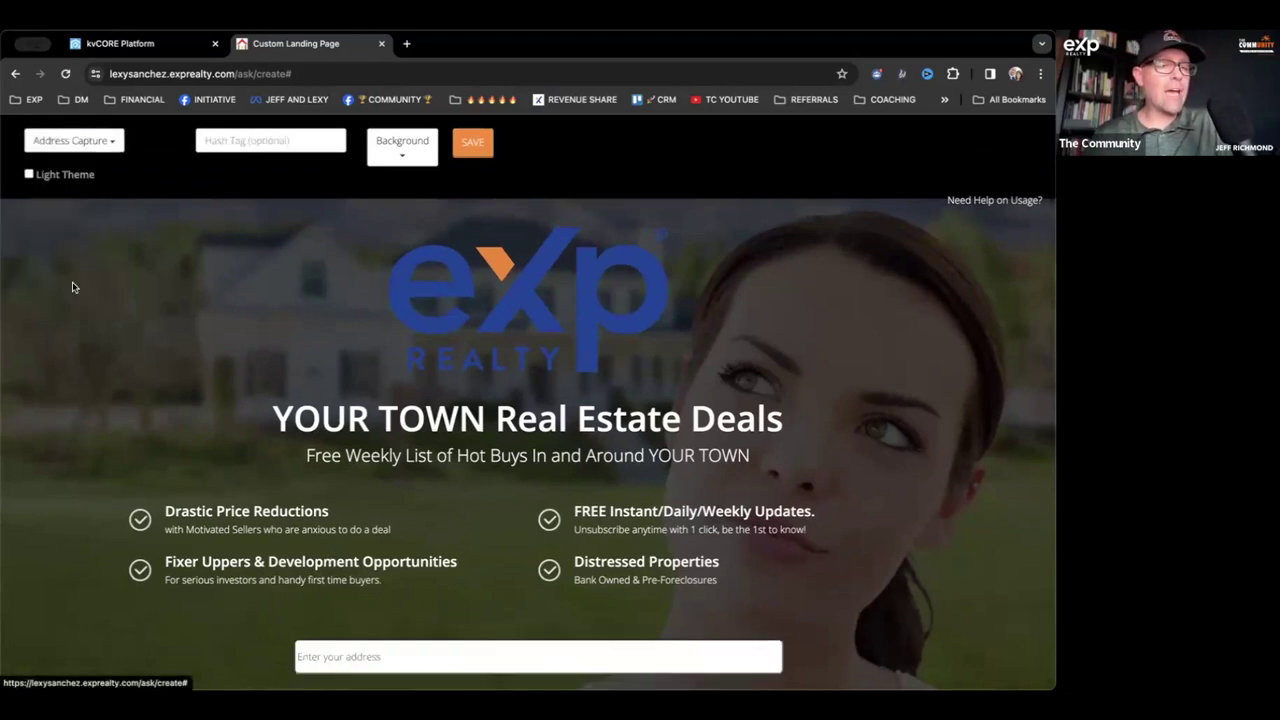
Step: Replace the headline "YOUR TOWN Real Estate Deals" with "Your Seattle Home MAY Be Worth a TON!"
scroll(131, 325, "down", 1)
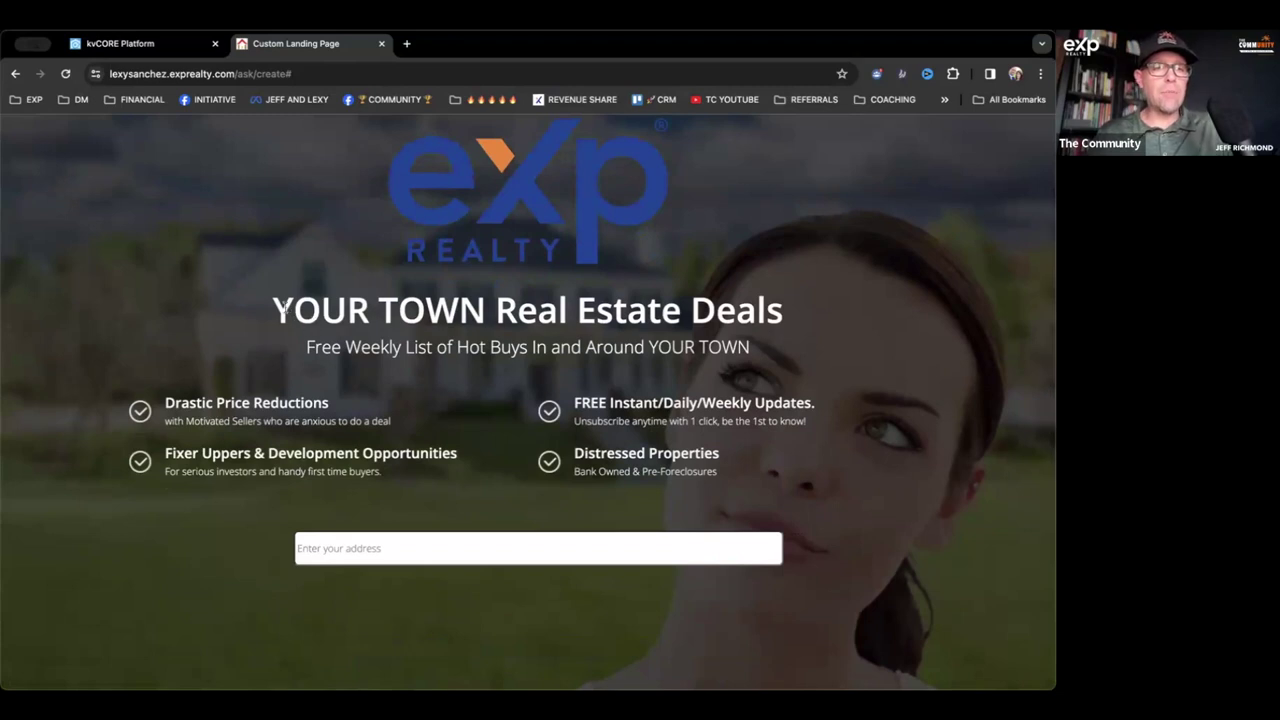
left_click(487, 312)
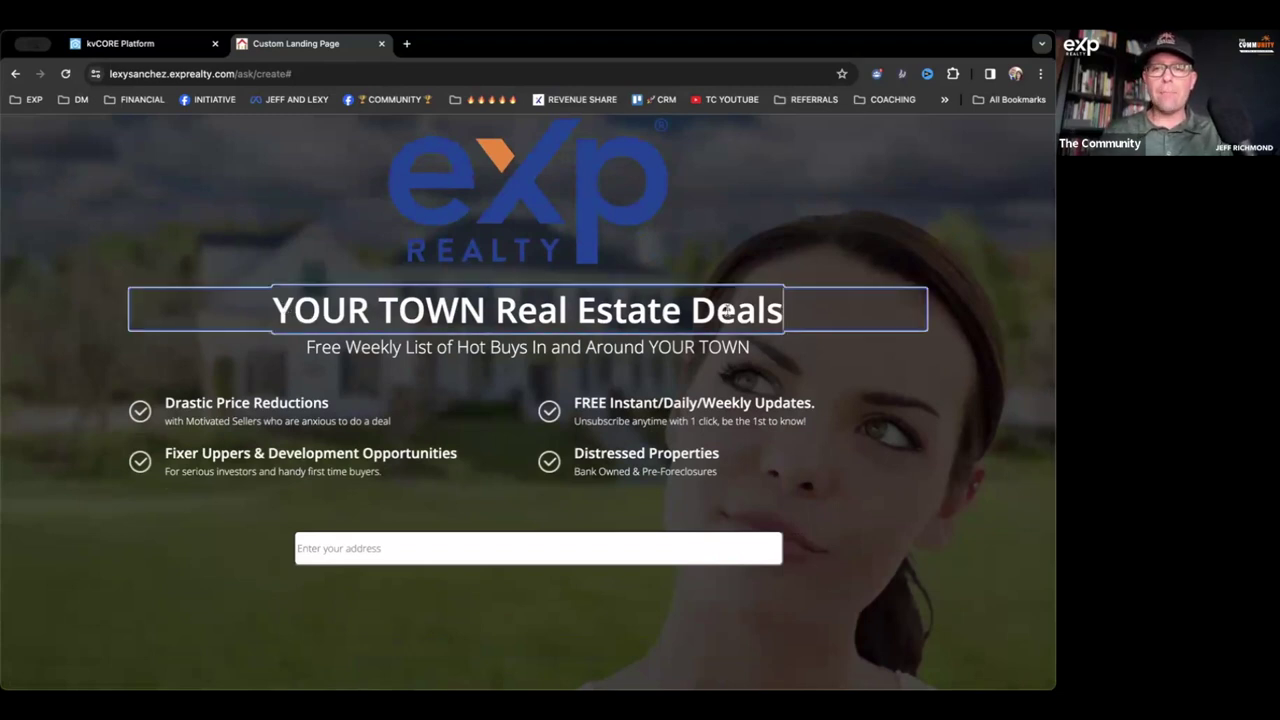
left_click_drag(784, 312, 281, 330)
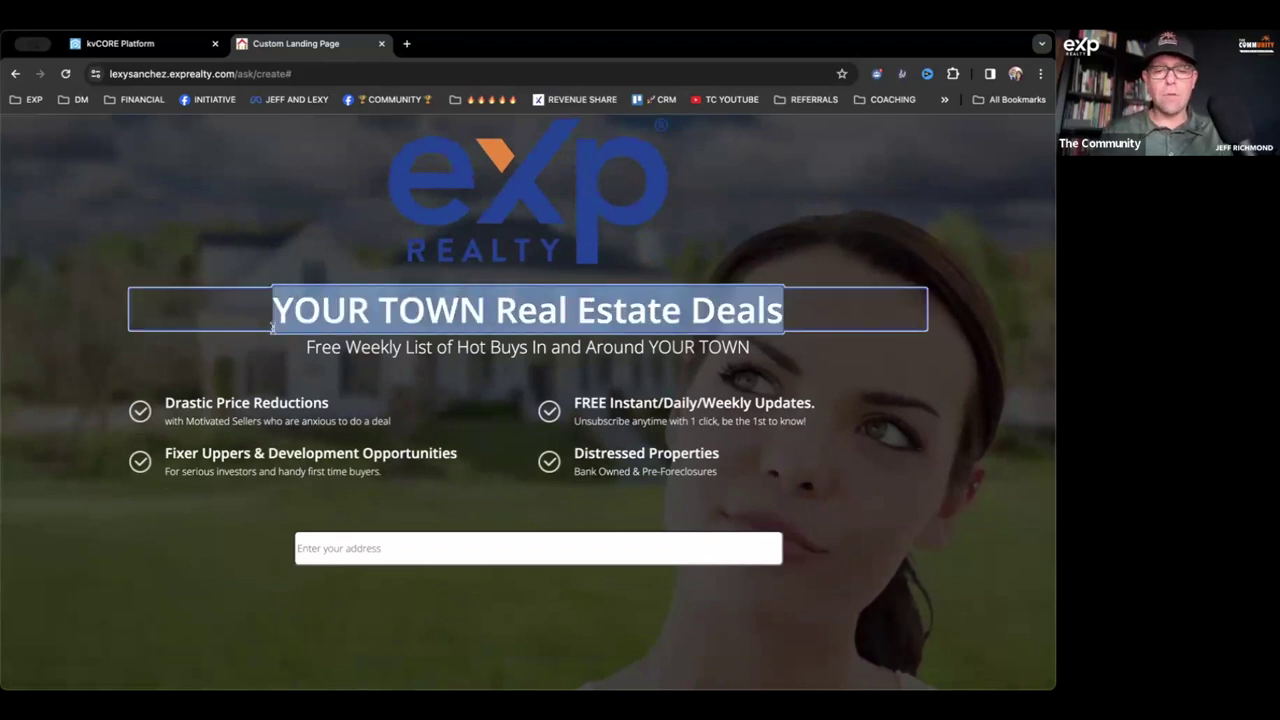
type("Seatt")
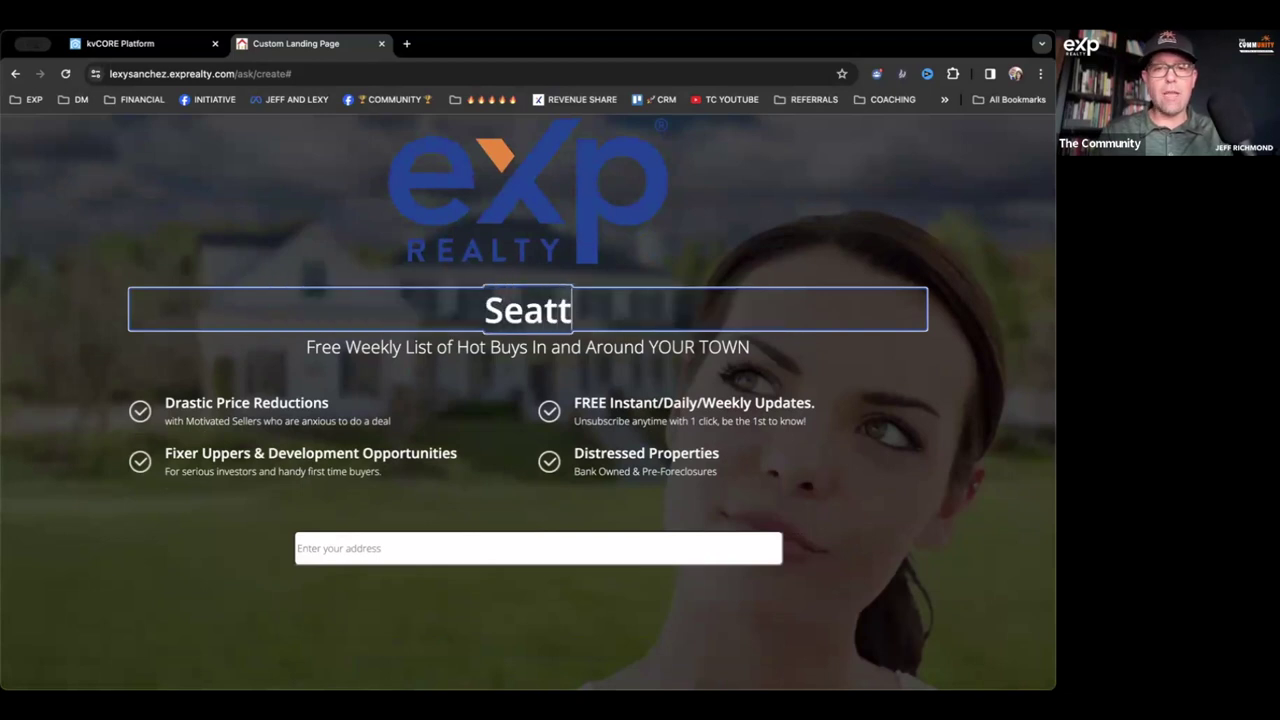
type("le")
left_click(470, 310)
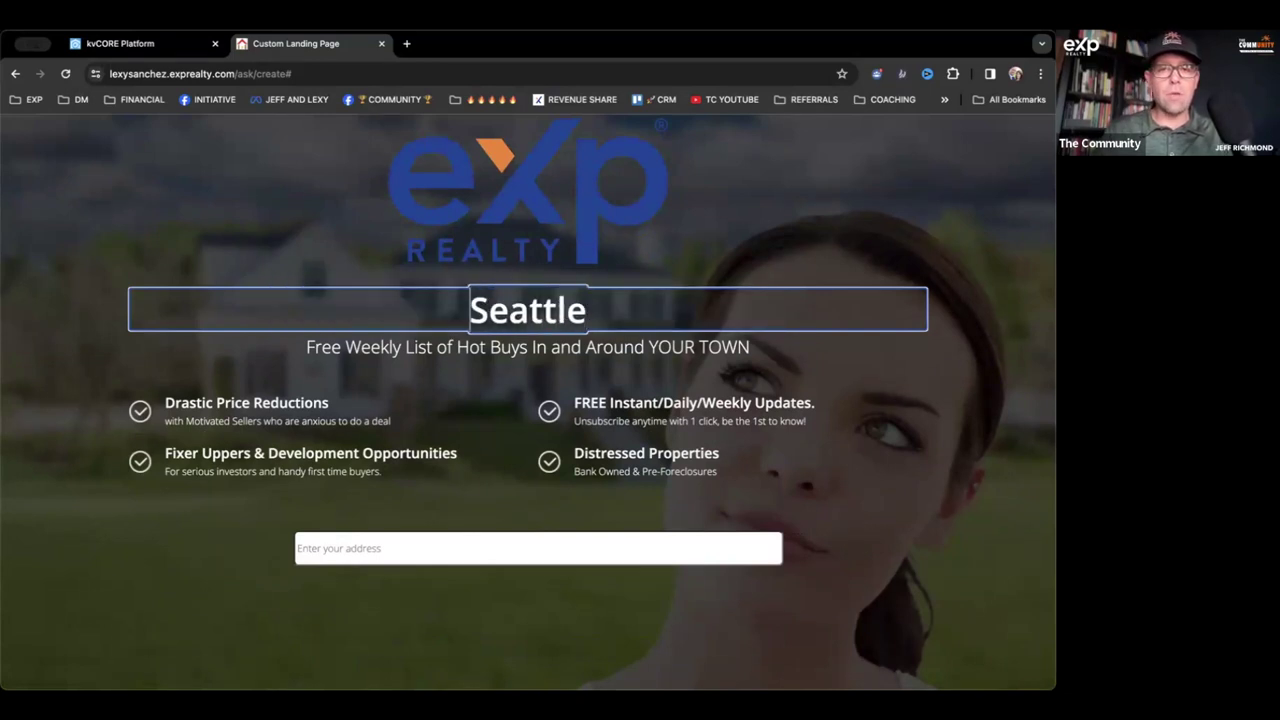
type("Your")
left_click(632, 310)
type("Home MAY")
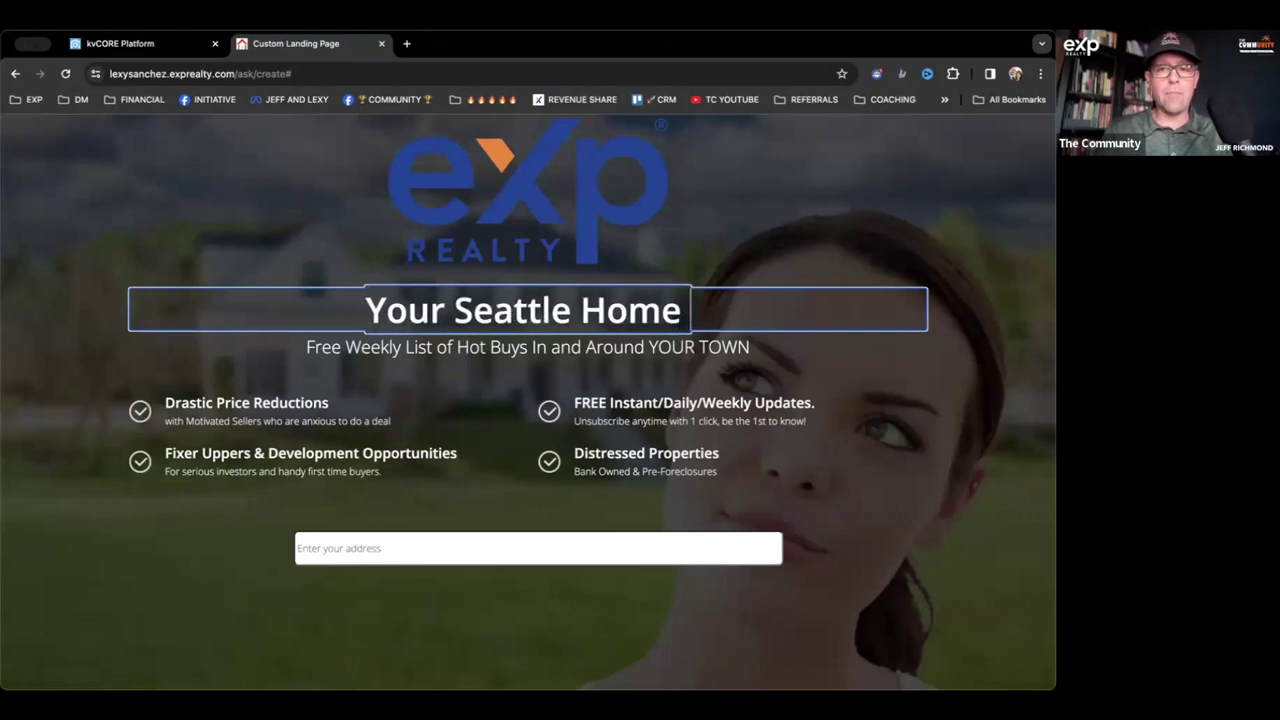
type(" Be")
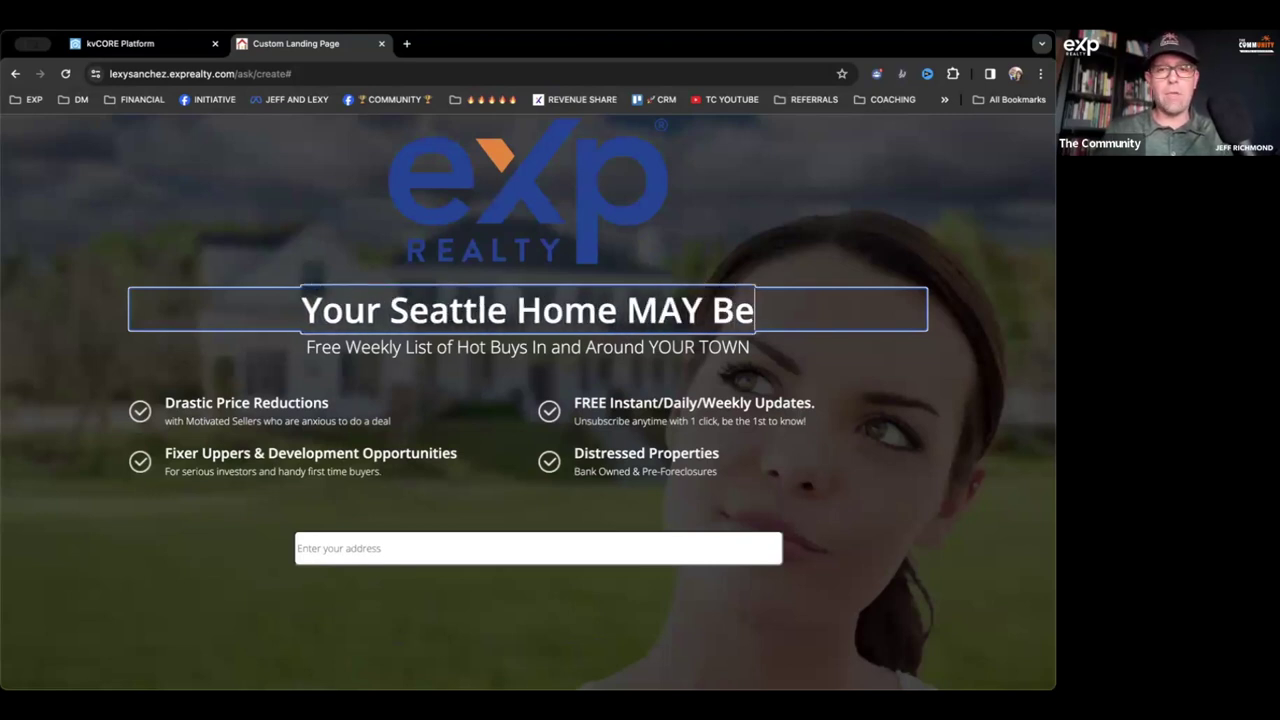
type(" Worth a TON")
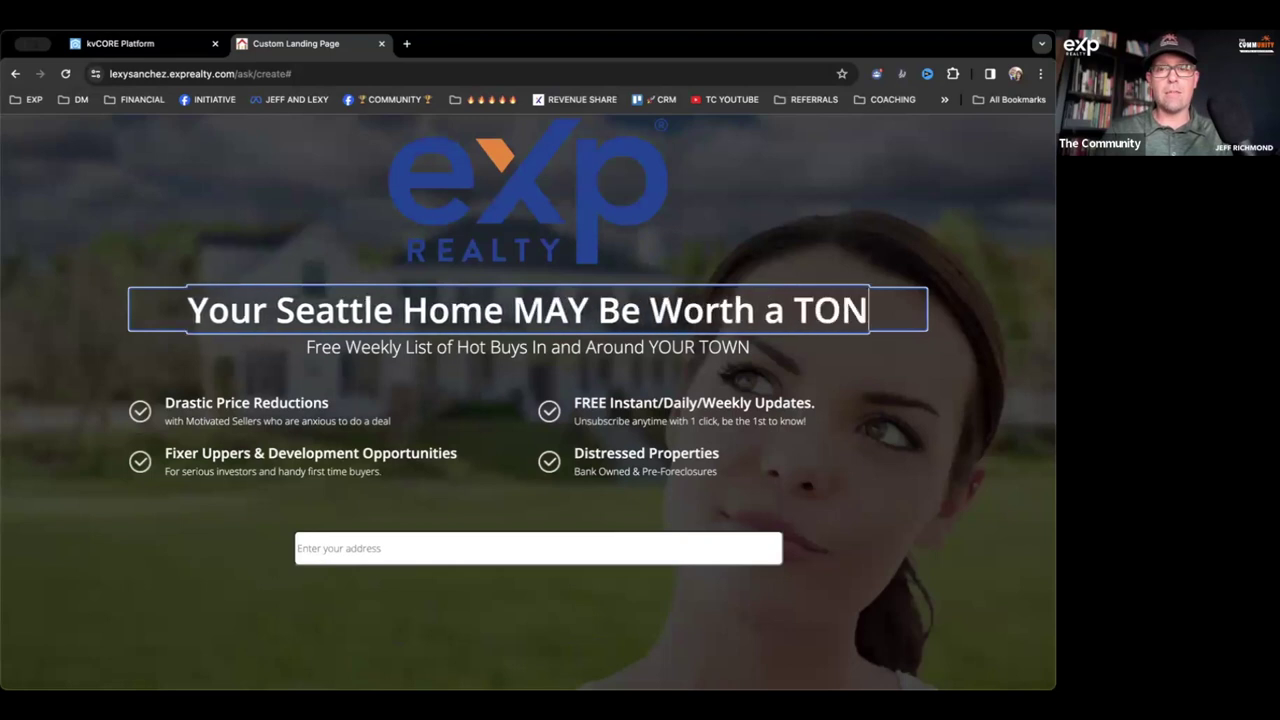
type("!")
Step: Replace the subheadline below the headline with "Find out how much today!"
left_click(342, 347)
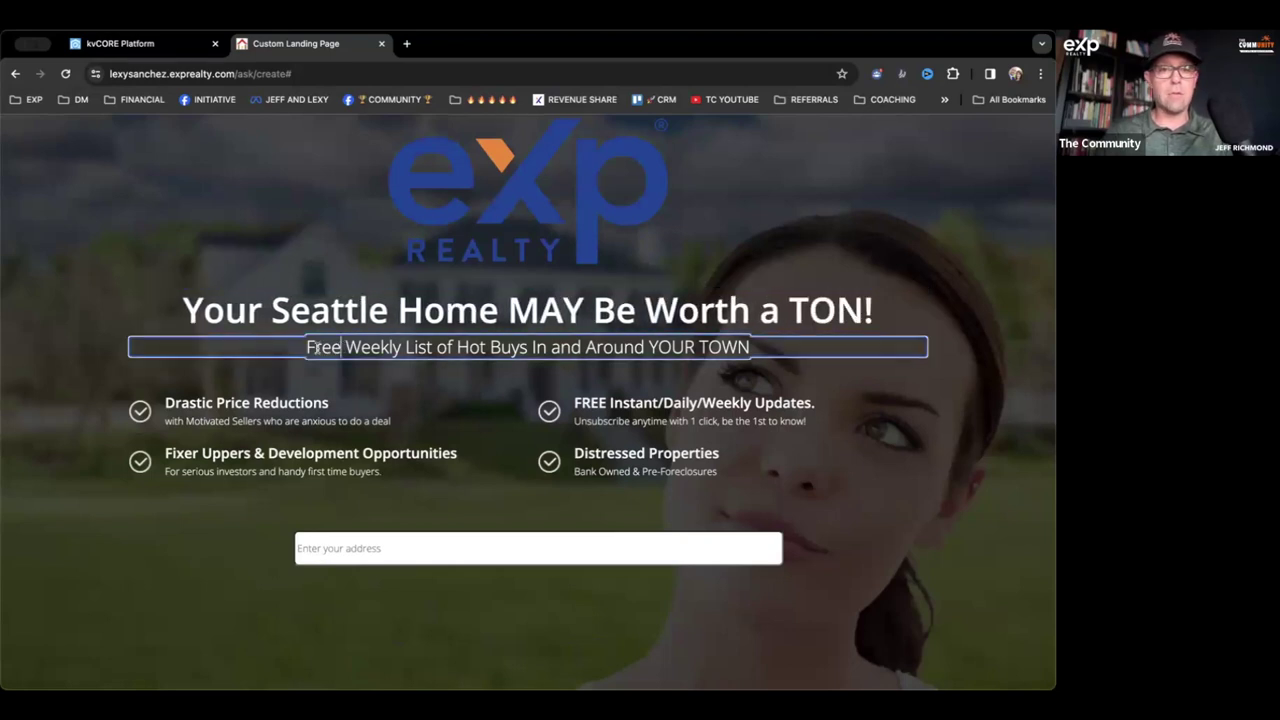
left_click_drag(310, 347, 745, 347)
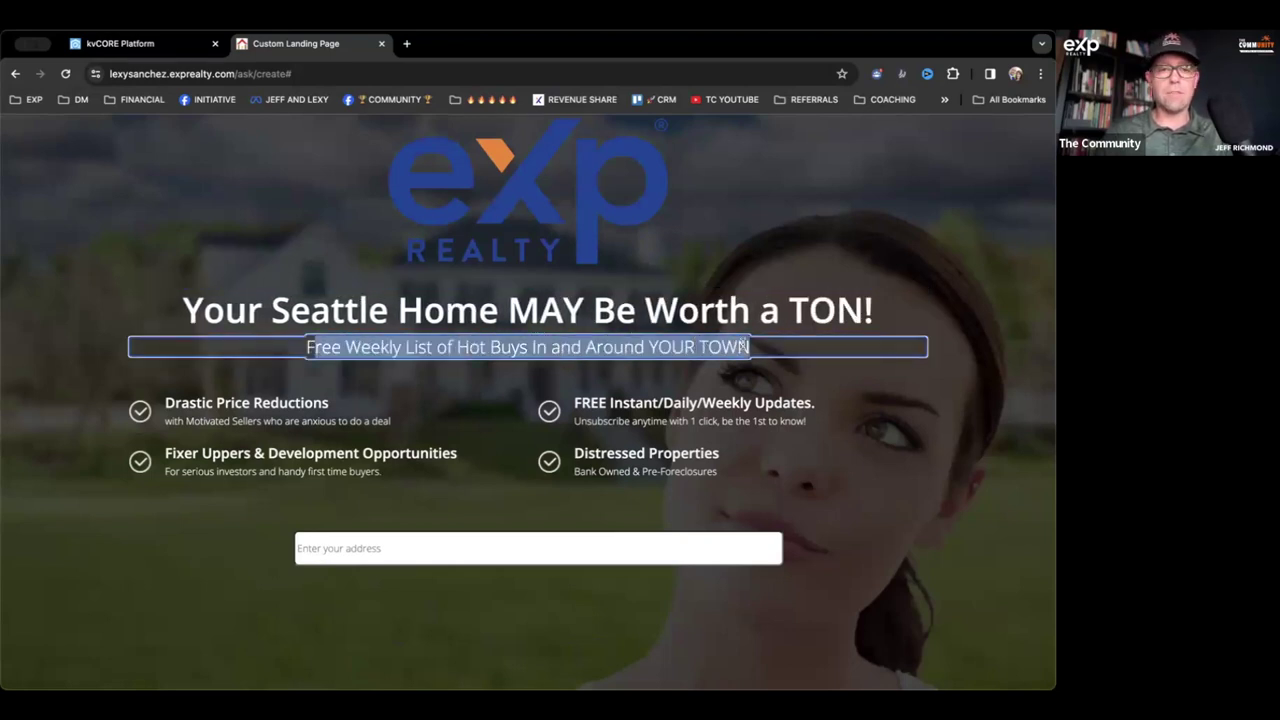
key("BackSpace")
type("Find out how much today!")
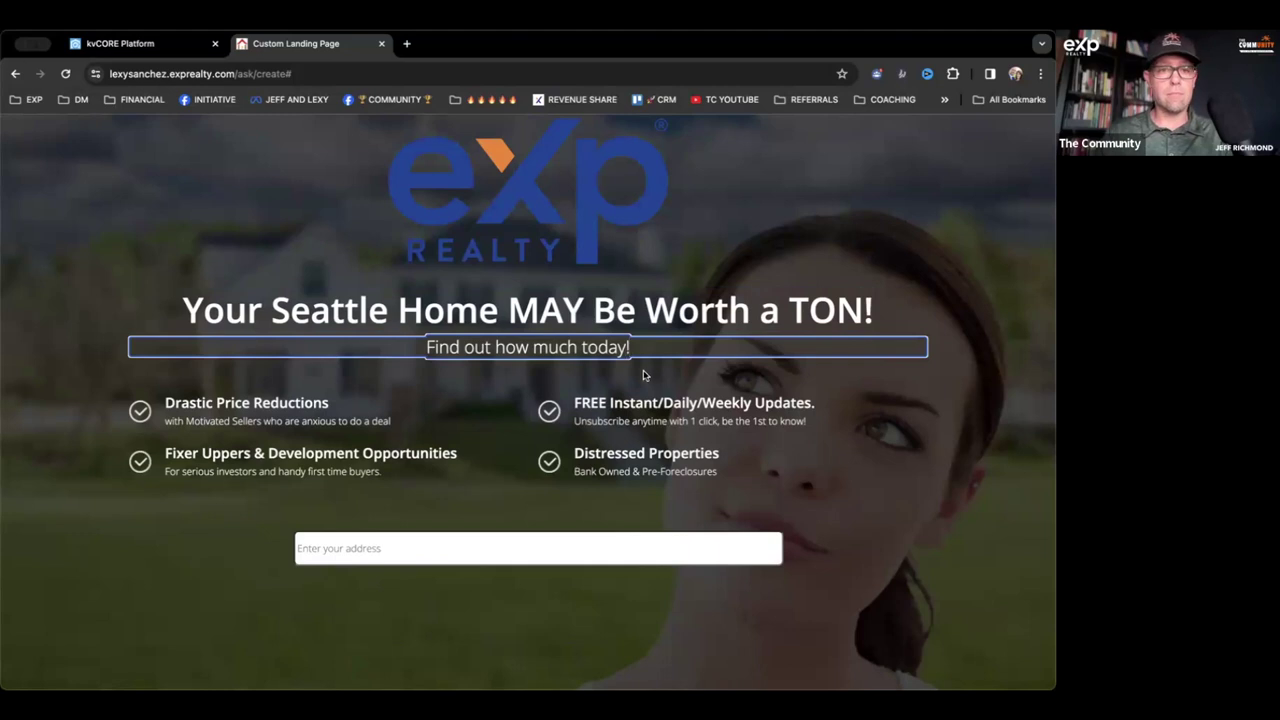
Step: Delete all four check-marked bullet points between the subheadline and the address field
left_click(264, 404)
key("Delete")
left_click(264, 404)
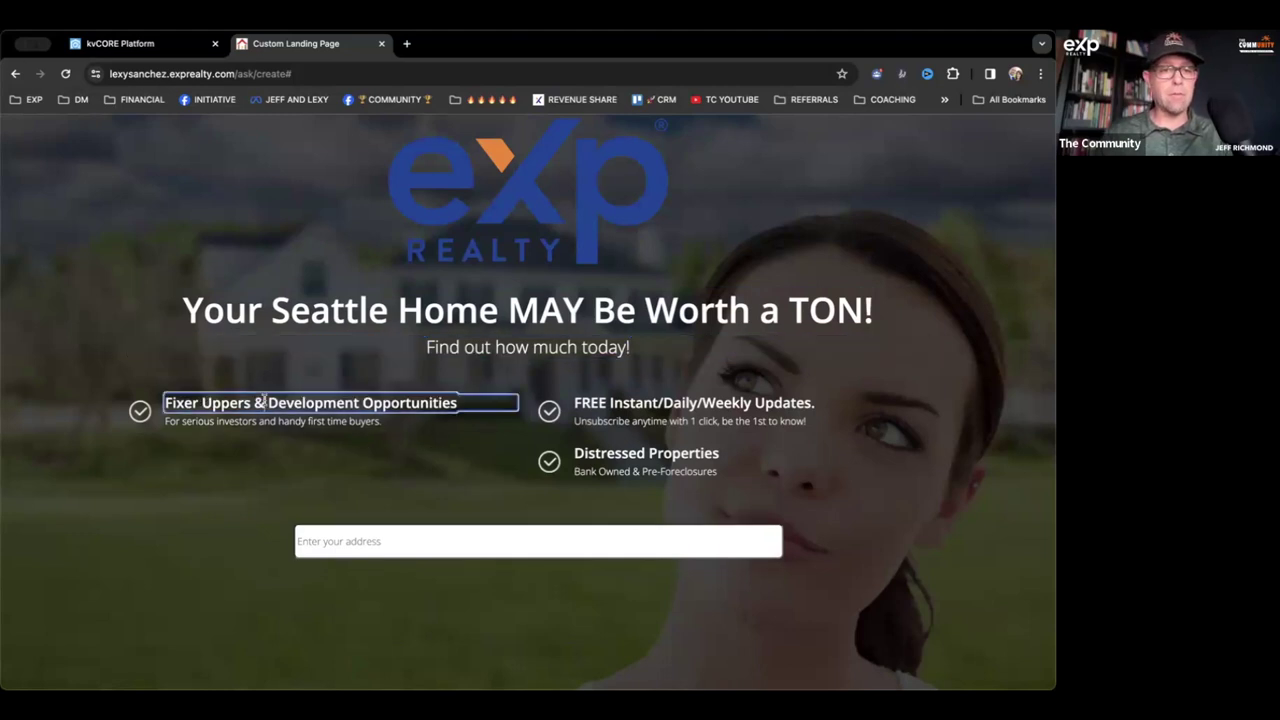
key("Delete")
left_click(663, 403)
key("Delete")
left_click(660, 405)
key("Delete")
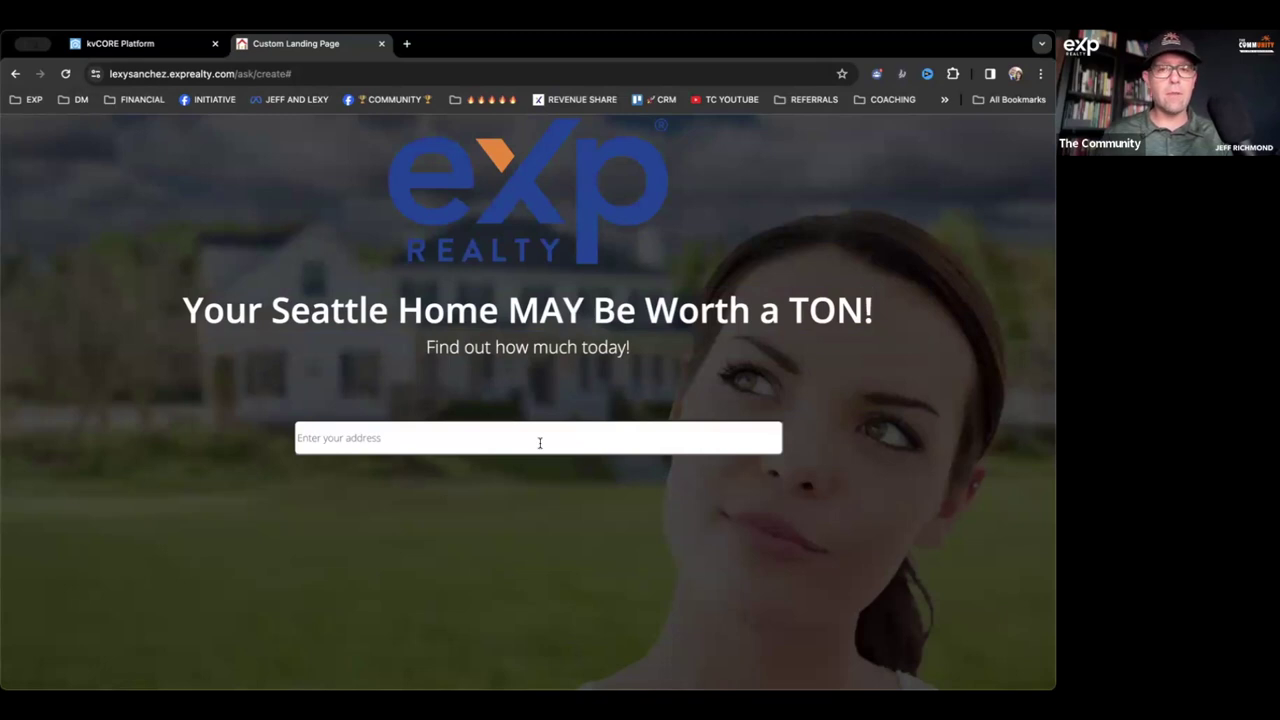
Step: Try the Kitchen and Farmhouse images as the landing page background
scroll(540, 443, "down", 2)
scroll(540, 443, "up", 4)
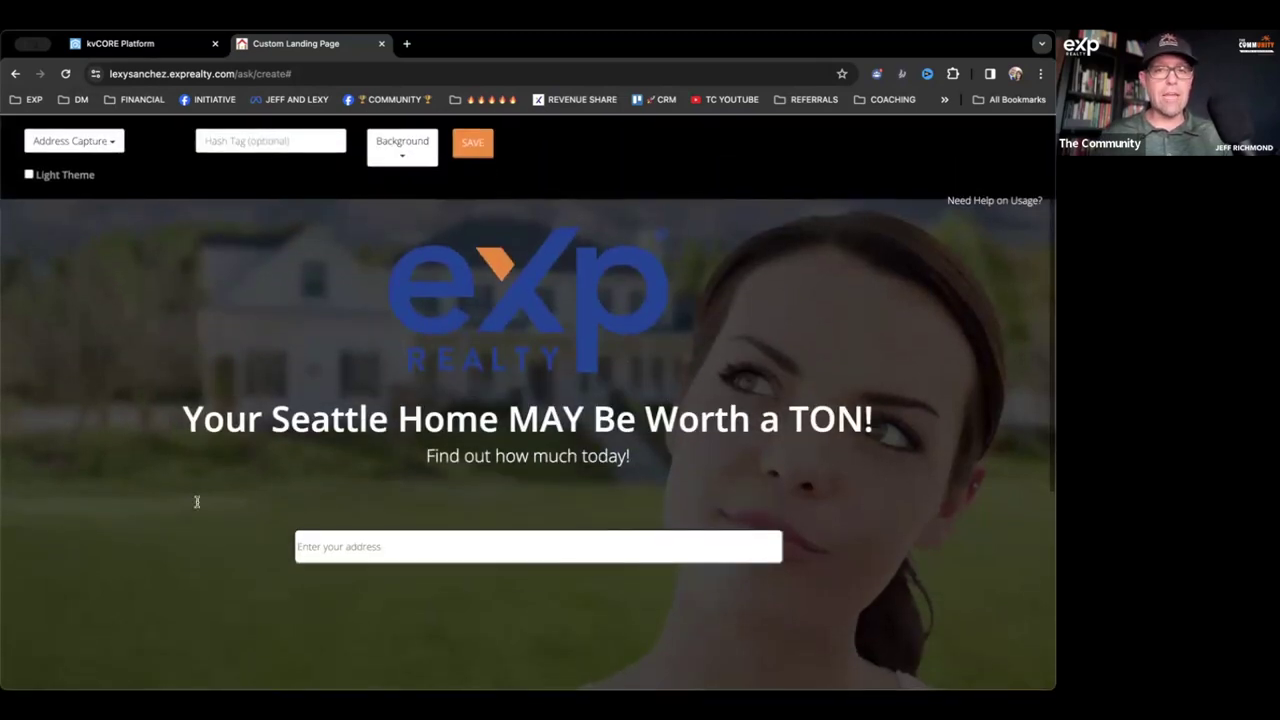
scroll(628, 491, "down", 3)
scroll(628, 491, "up", 3)
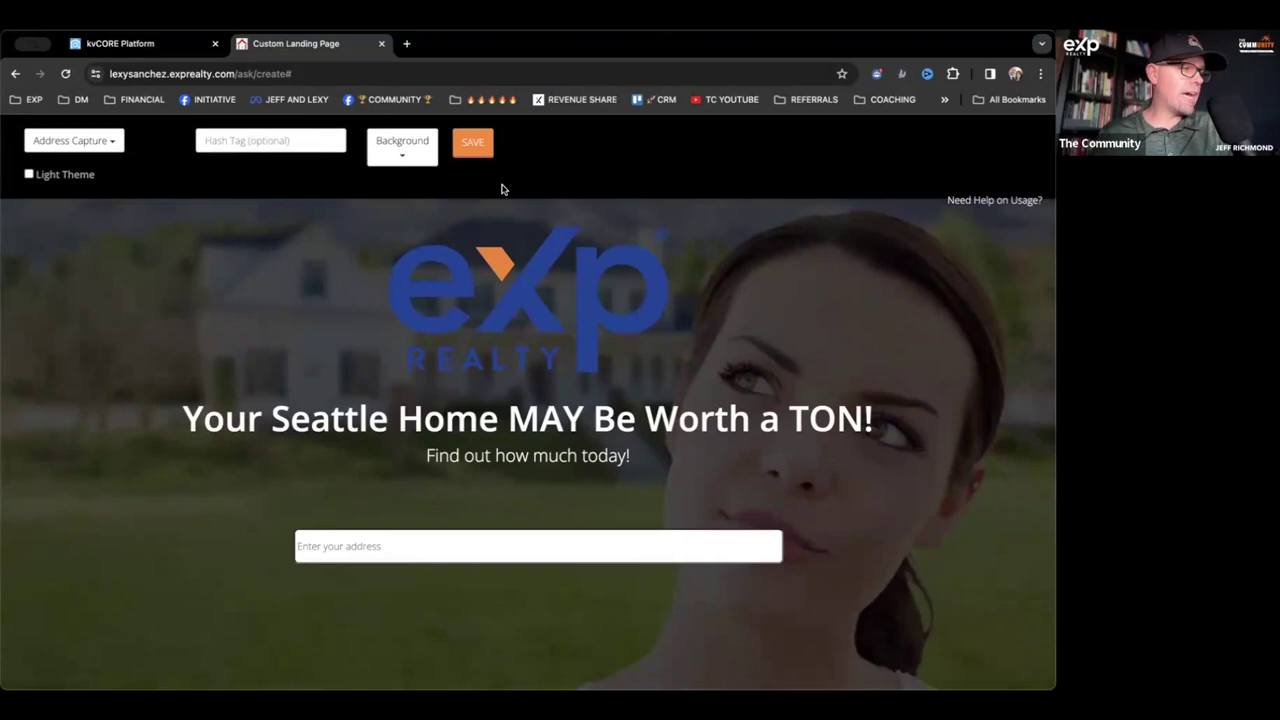
left_click(400, 152)
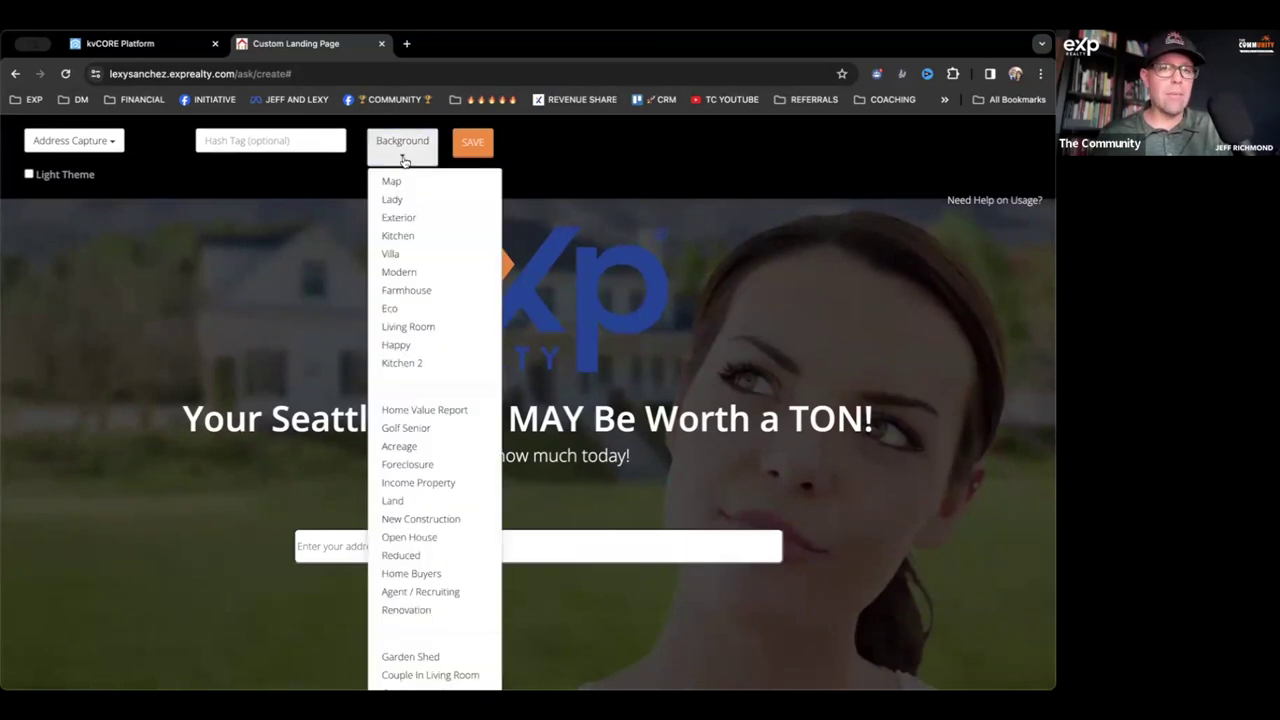
left_click(402, 236)
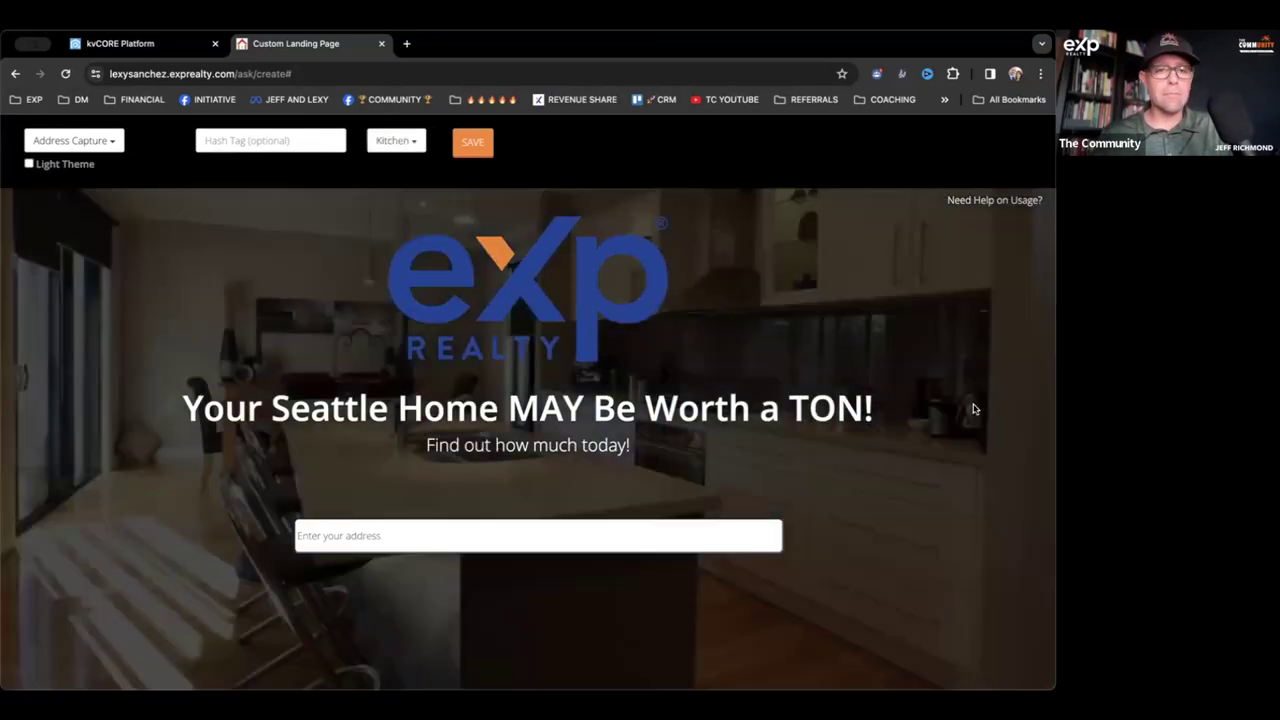
left_click(405, 142)
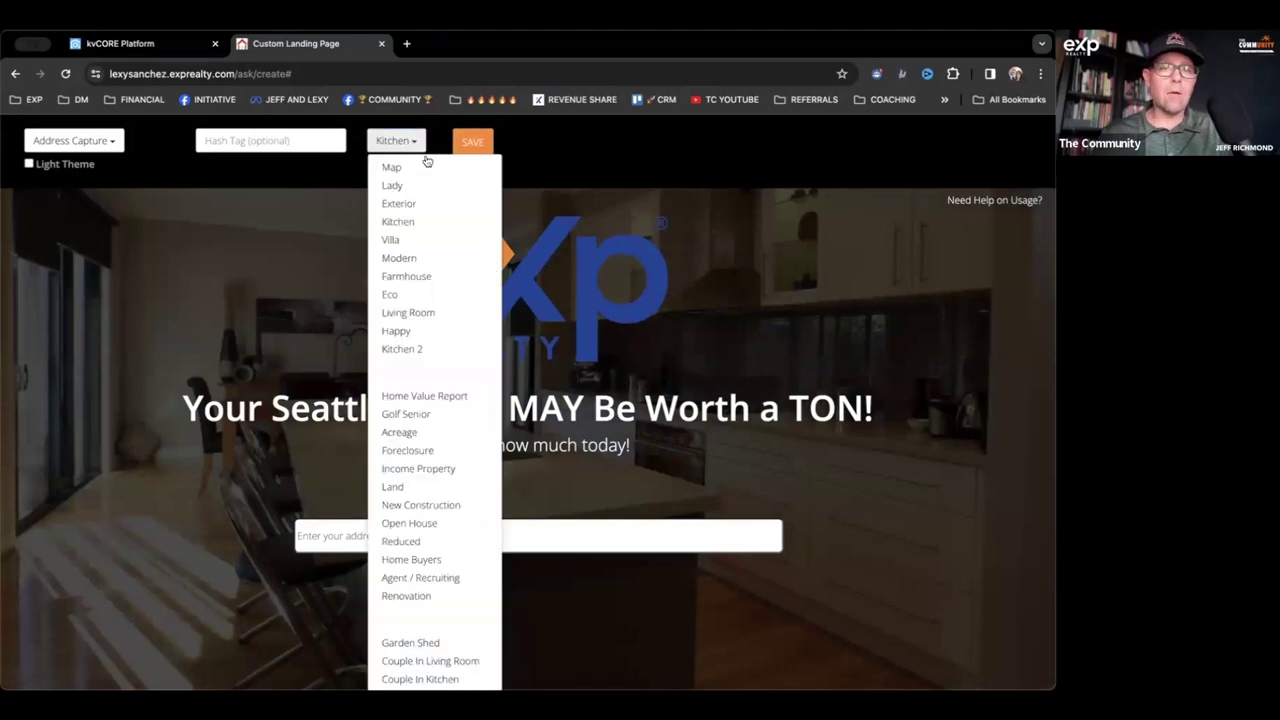
left_click(428, 287)
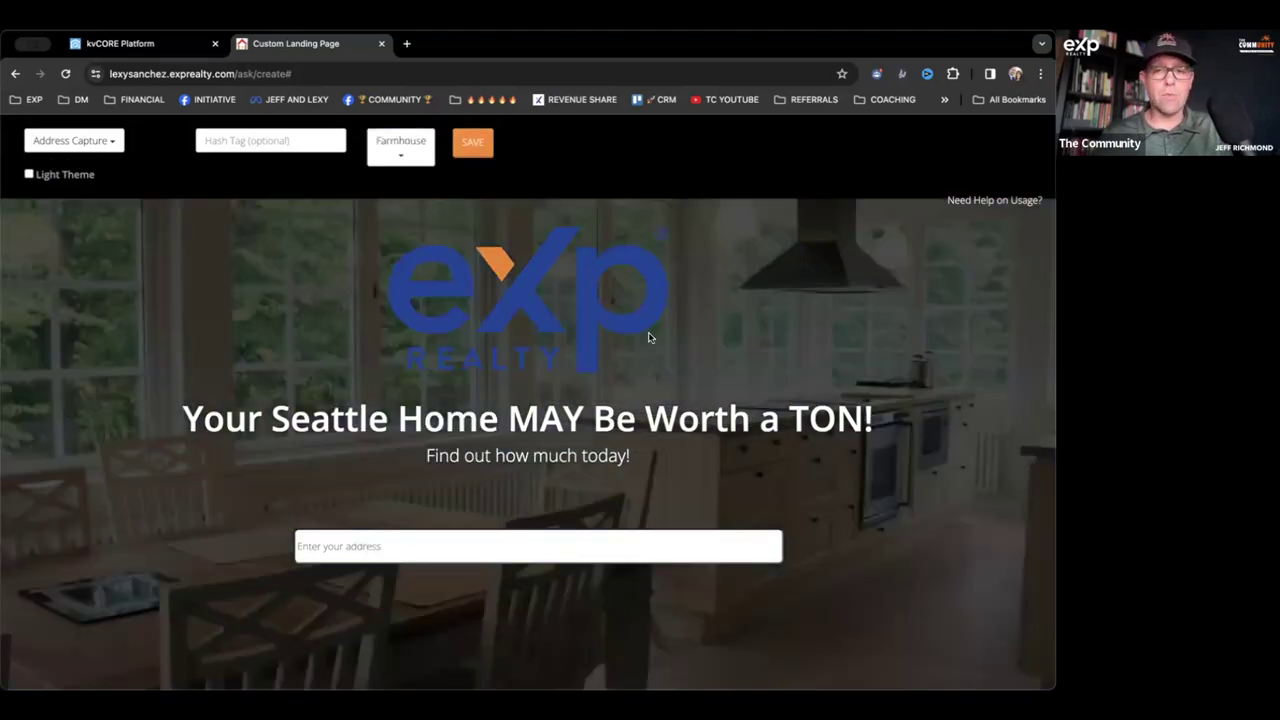
Step: Set the landing page background to Living Room and preview the page
left_click(405, 155)
left_click(458, 328)
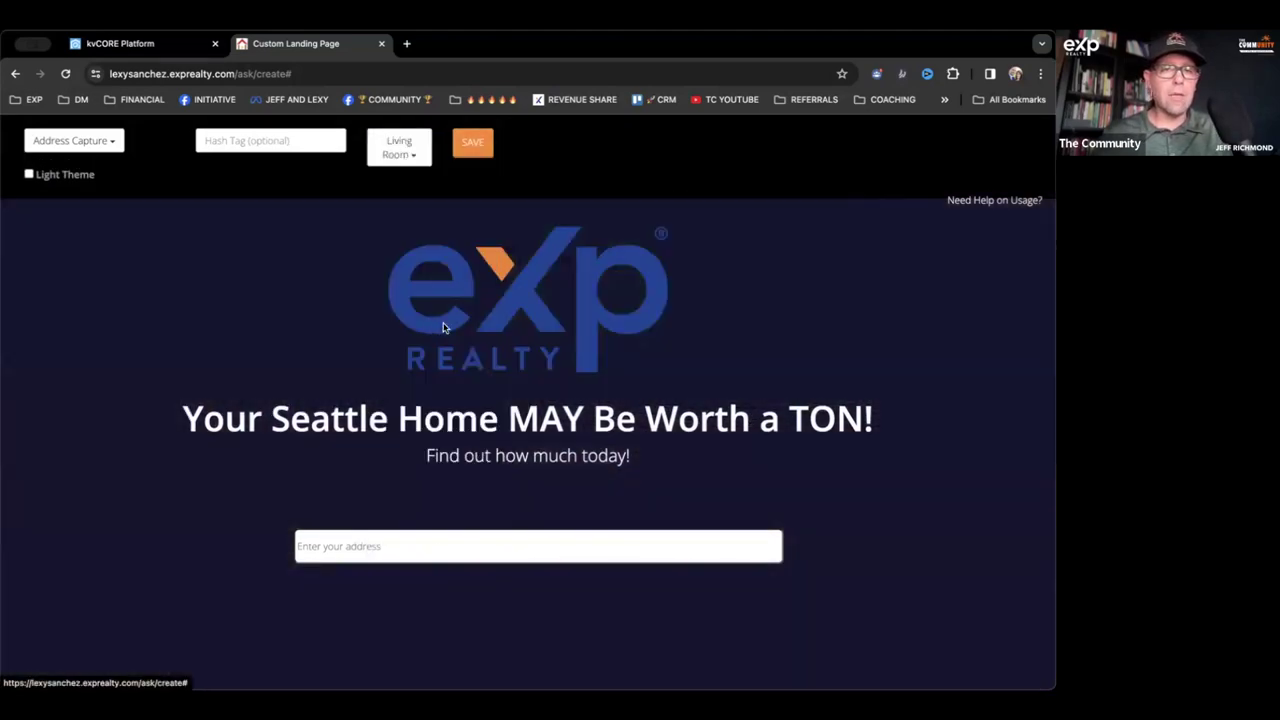
scroll(999, 392, "down", 1)
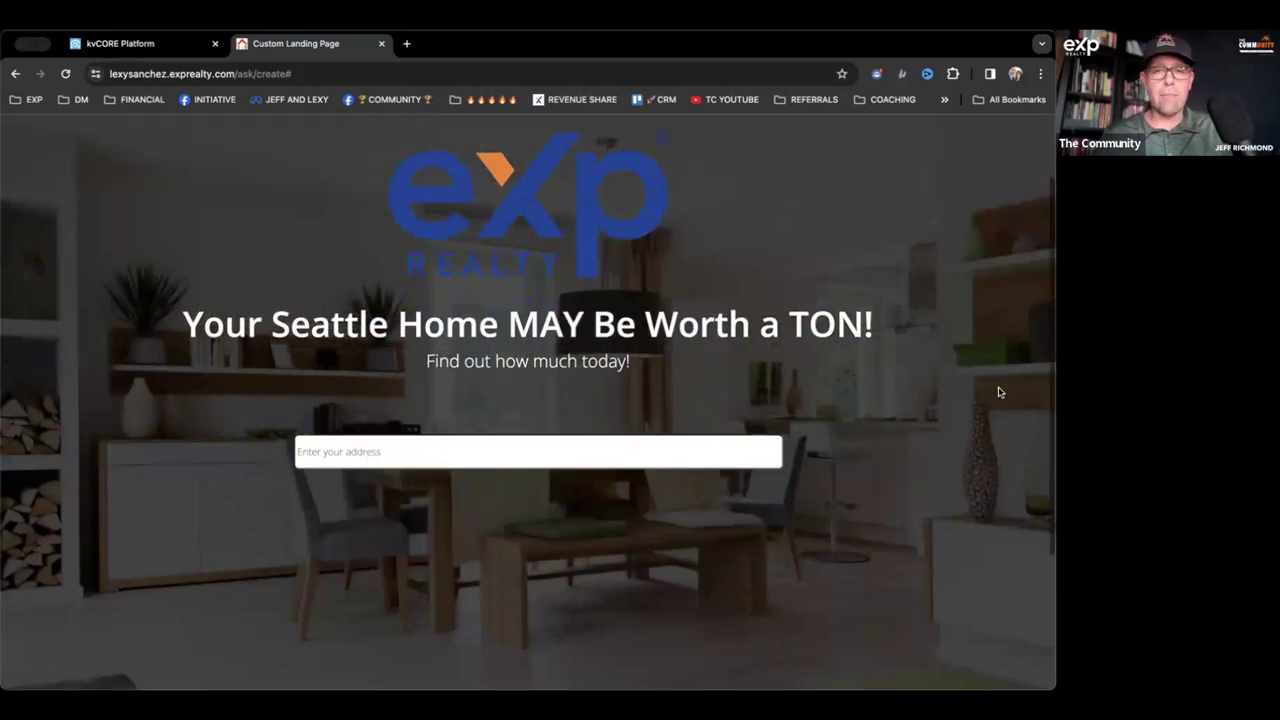
scroll(999, 392, "up", 1)
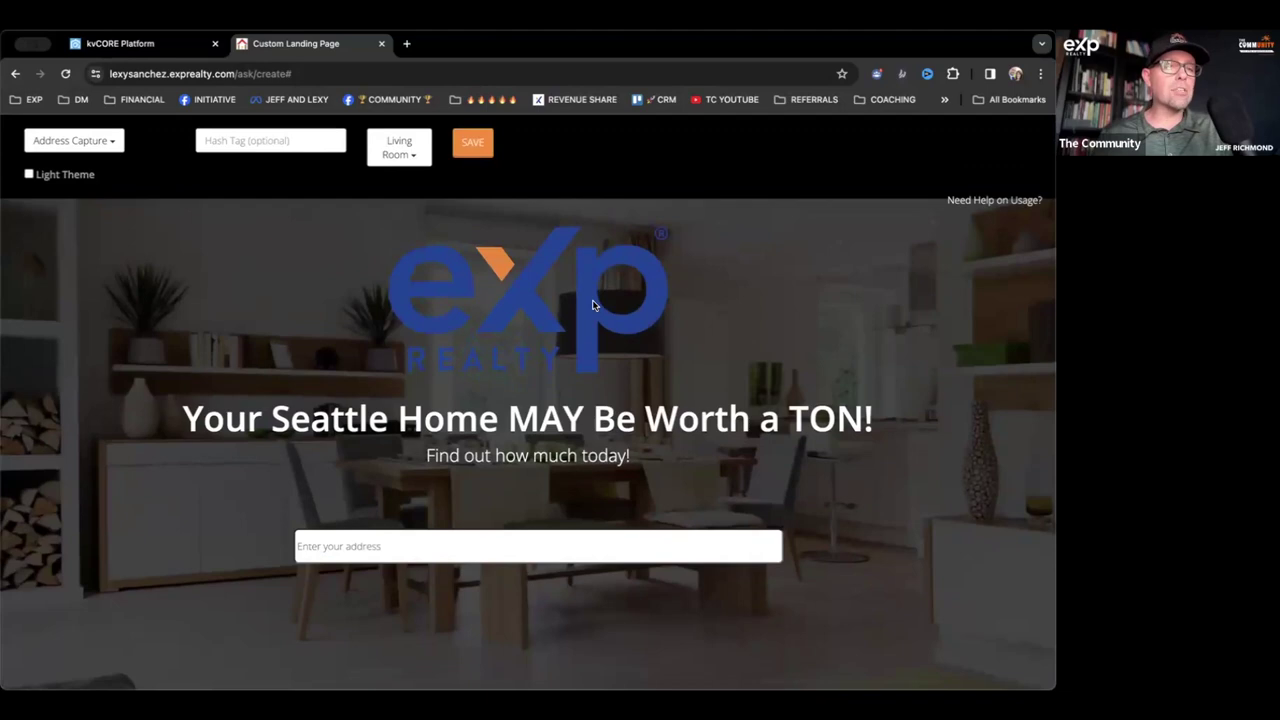
Step: Enable the light theme for the landing page and remove the eXp Realty logo above the headline
left_click(29, 175)
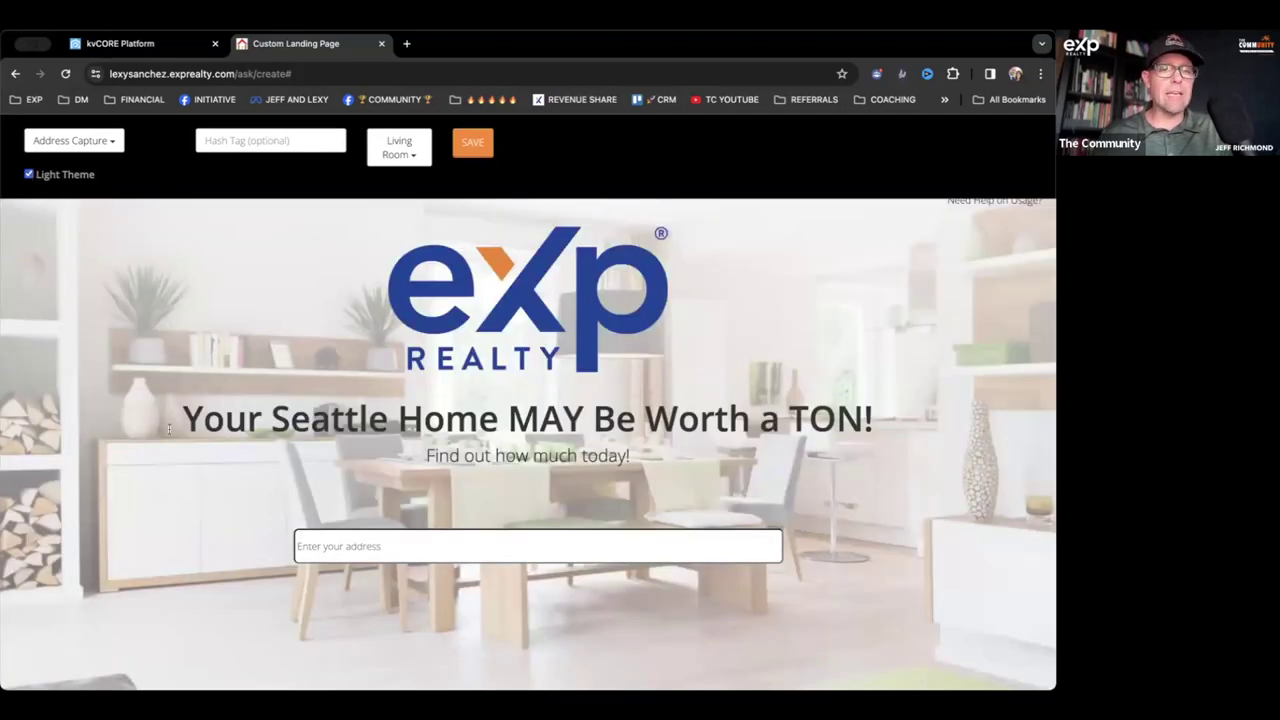
scroll(126, 475, "down", 3)
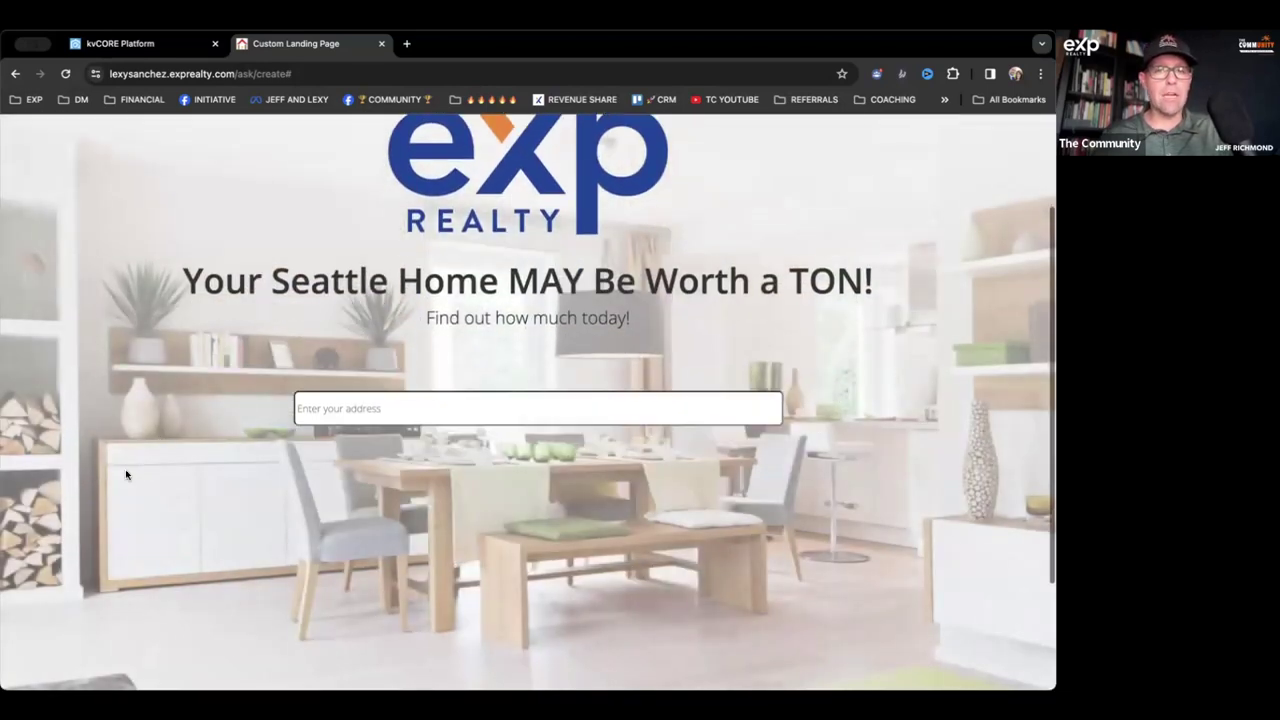
scroll(126, 475, "up", 3)
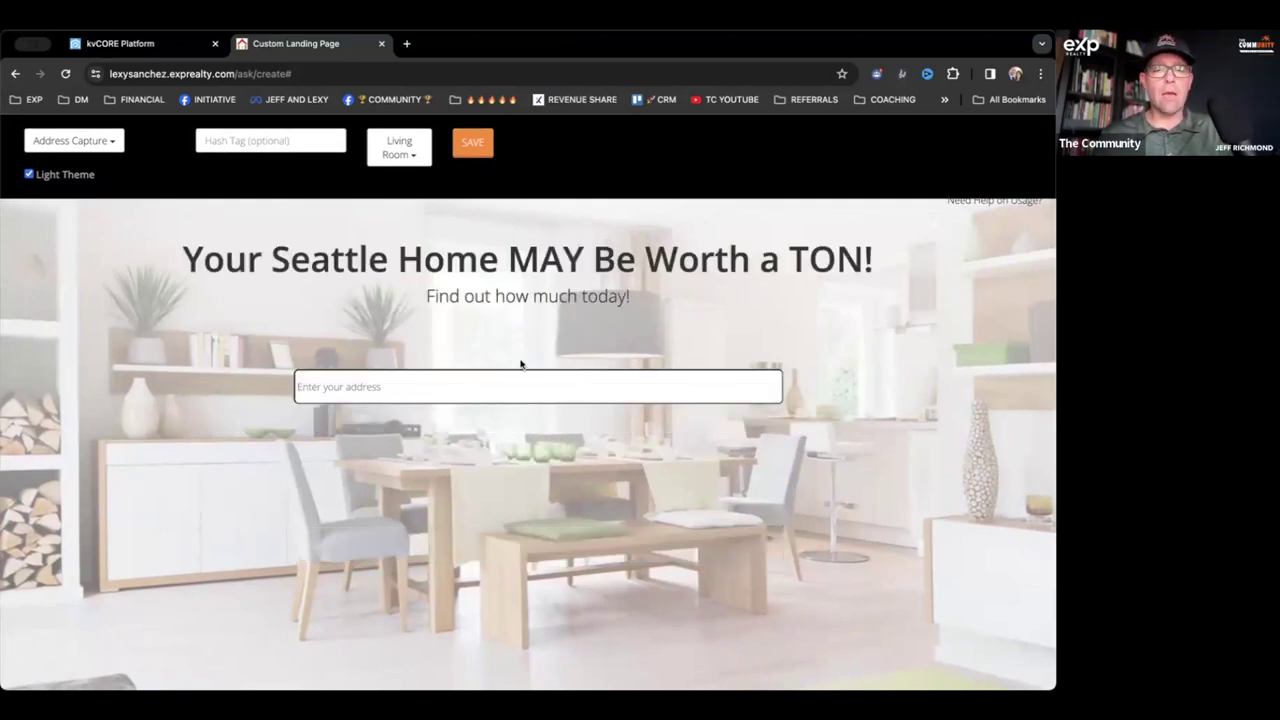
Step: Extend the subheadline to read "Find out how much today from eXp Realty!"
scroll(661, 500, "down", 3)
scroll(661, 500, "up", 3)
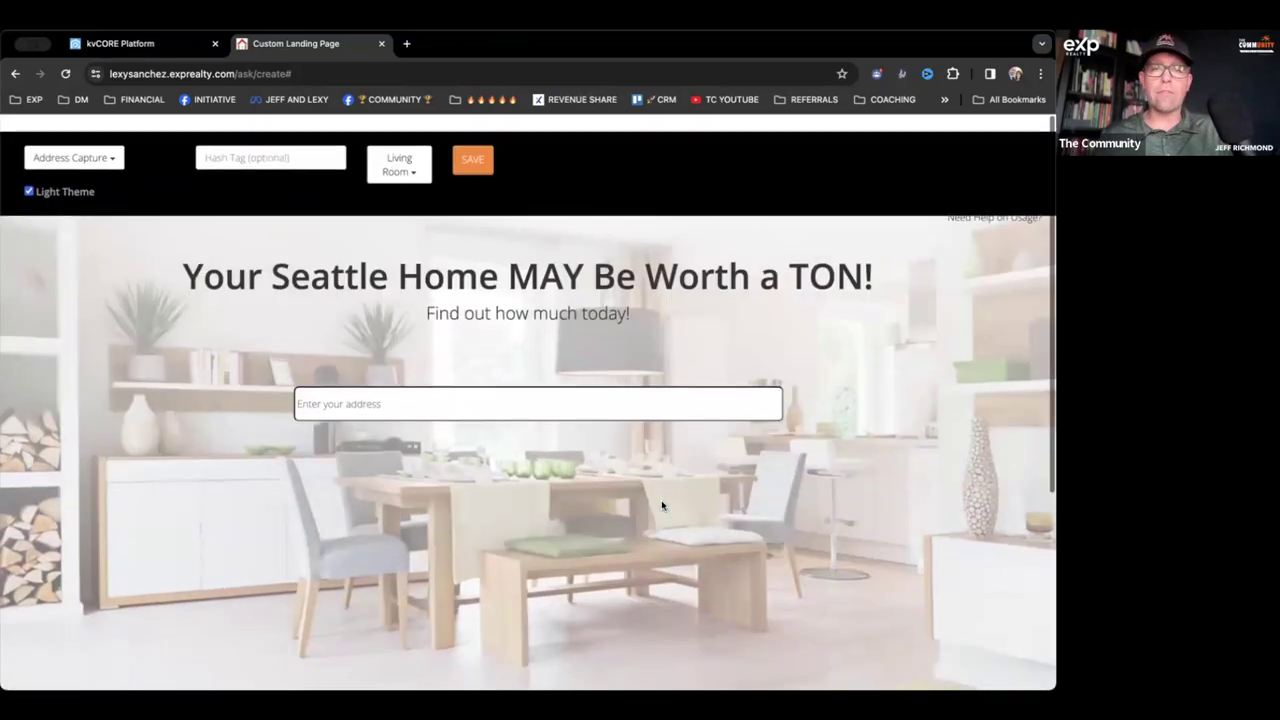
left_click(622, 296)
key("BackSpace")
type("from e")
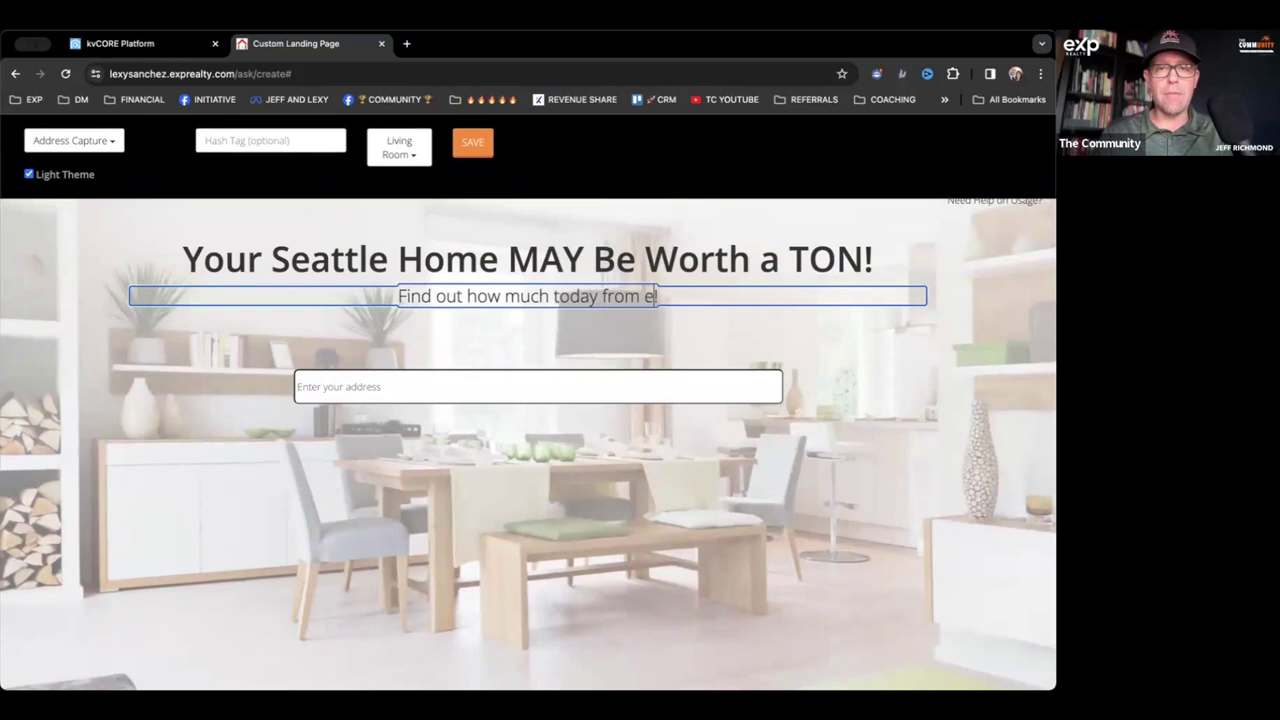
type("Xp Realty!")
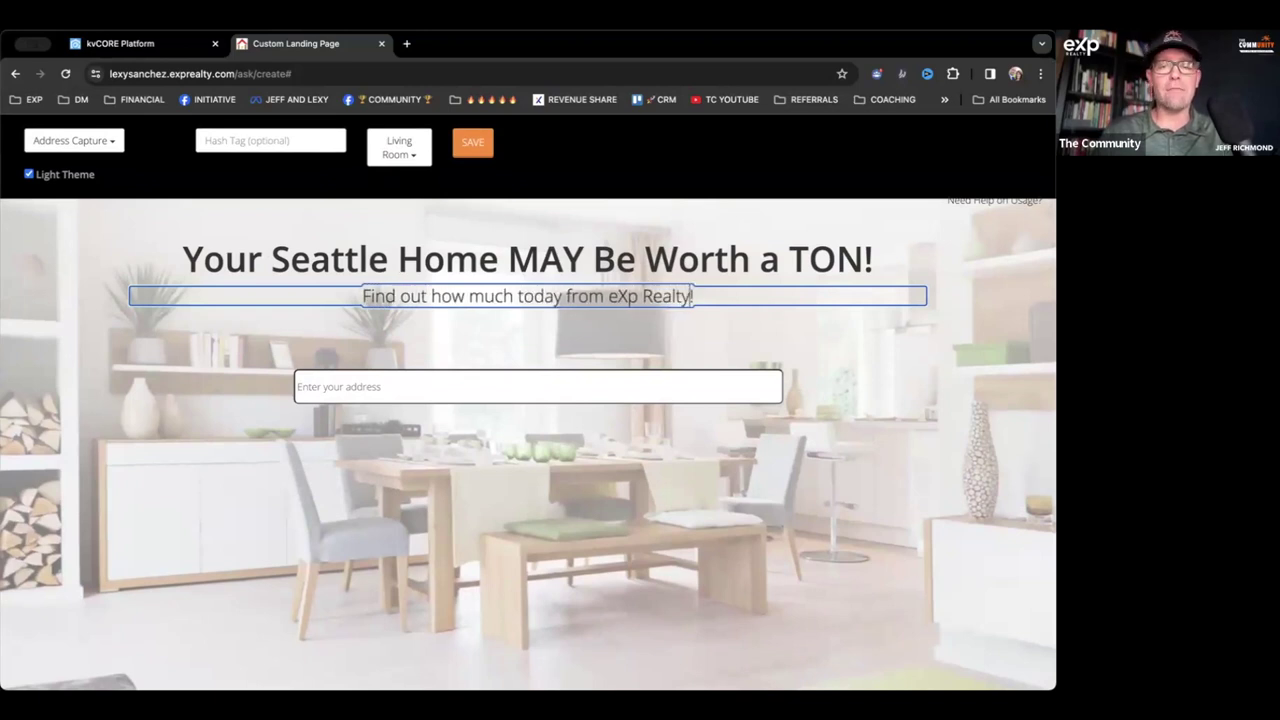
Step: Switch the landing page type to Facebook Chat and turn off its light theme
left_click(930, 506)
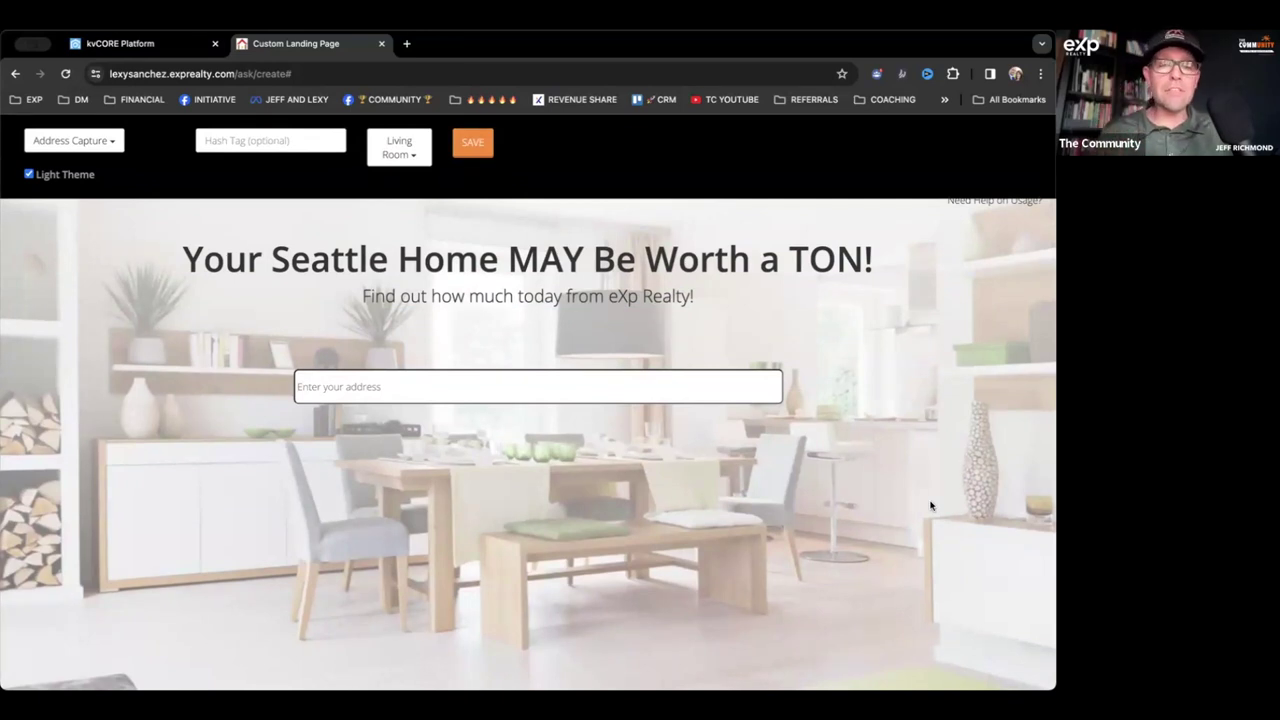
left_click(103, 146)
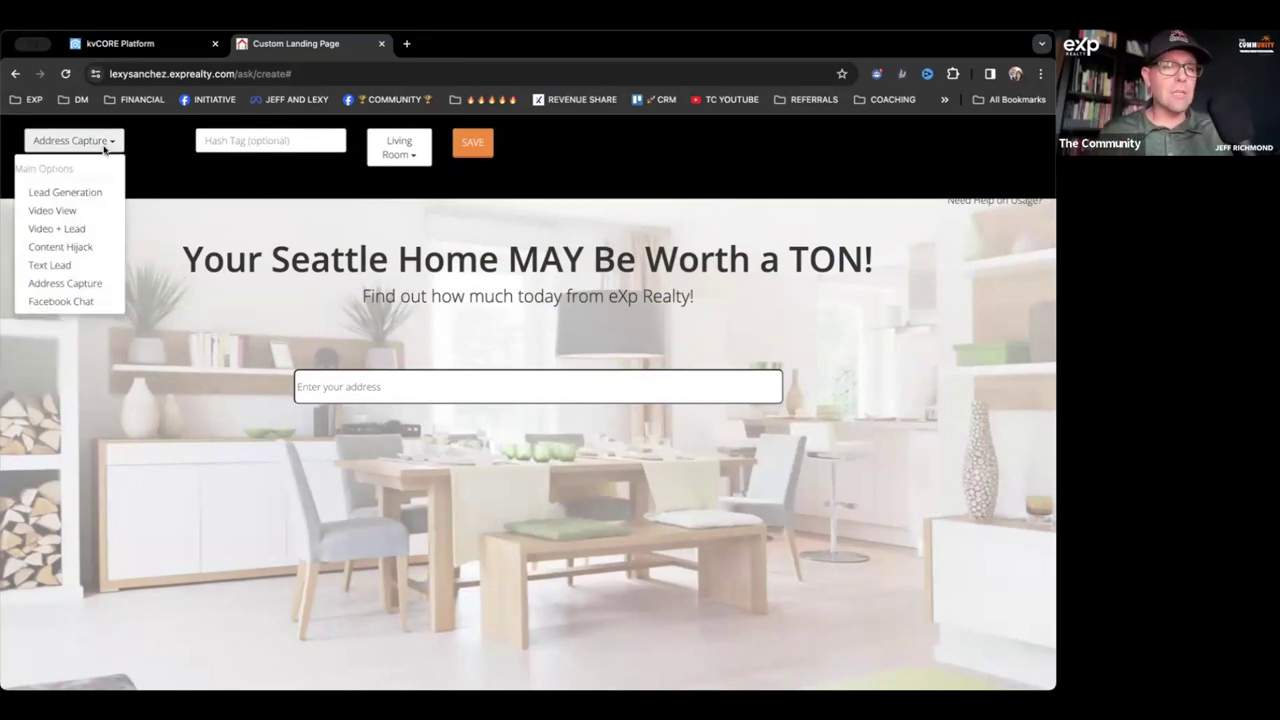
left_click(61, 301)
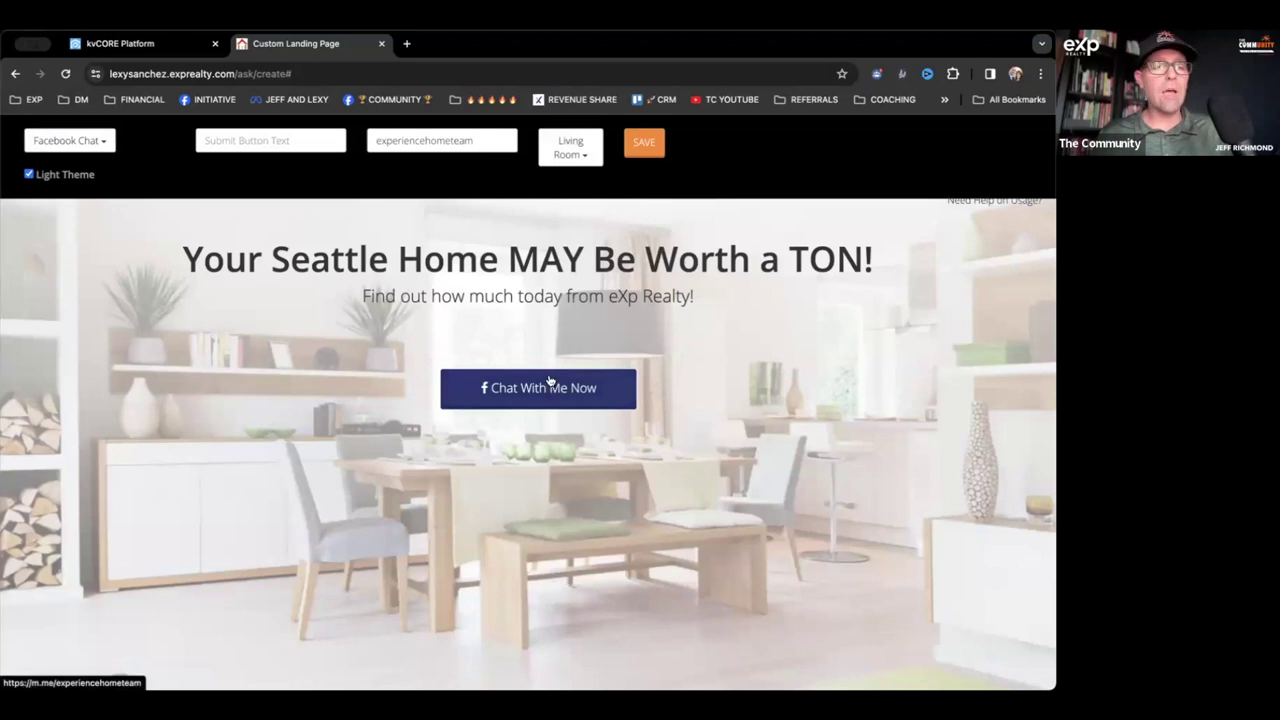
left_click(28, 175)
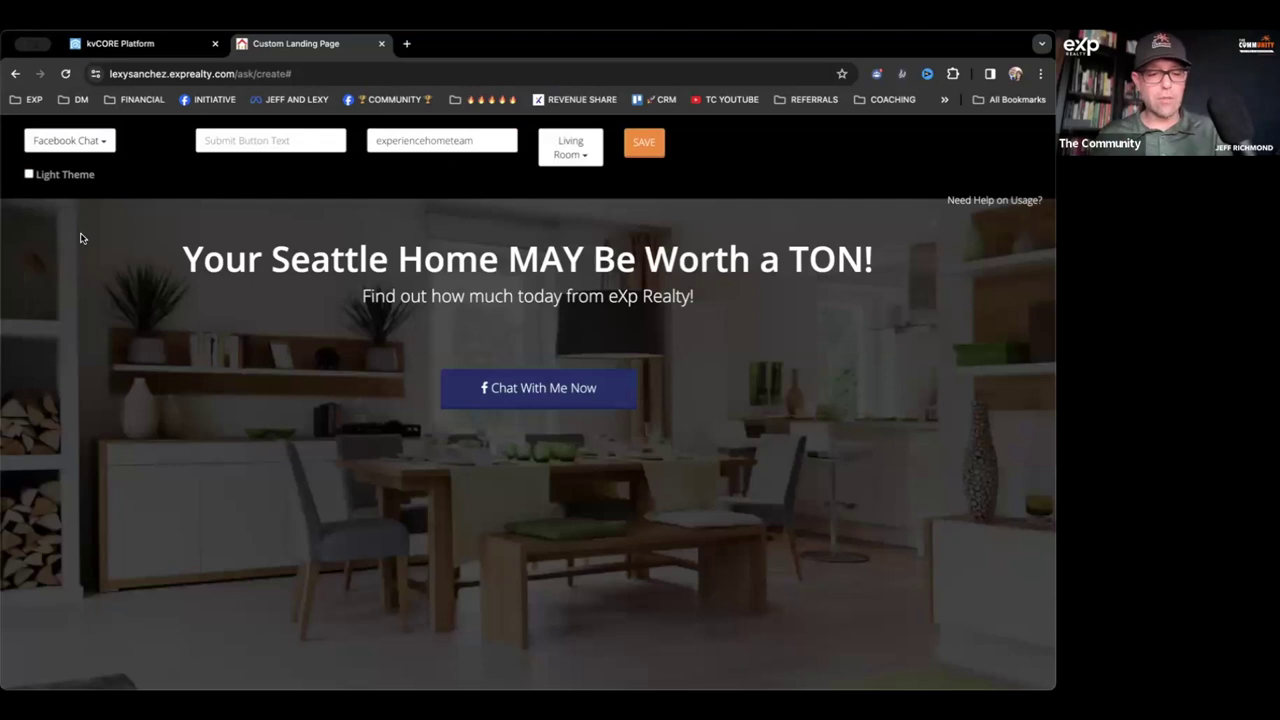
Step: Start building a new landing page from the Lead Engine and replace YOUR TOWN in the headline with Ypsilanti
left_click(120, 43)
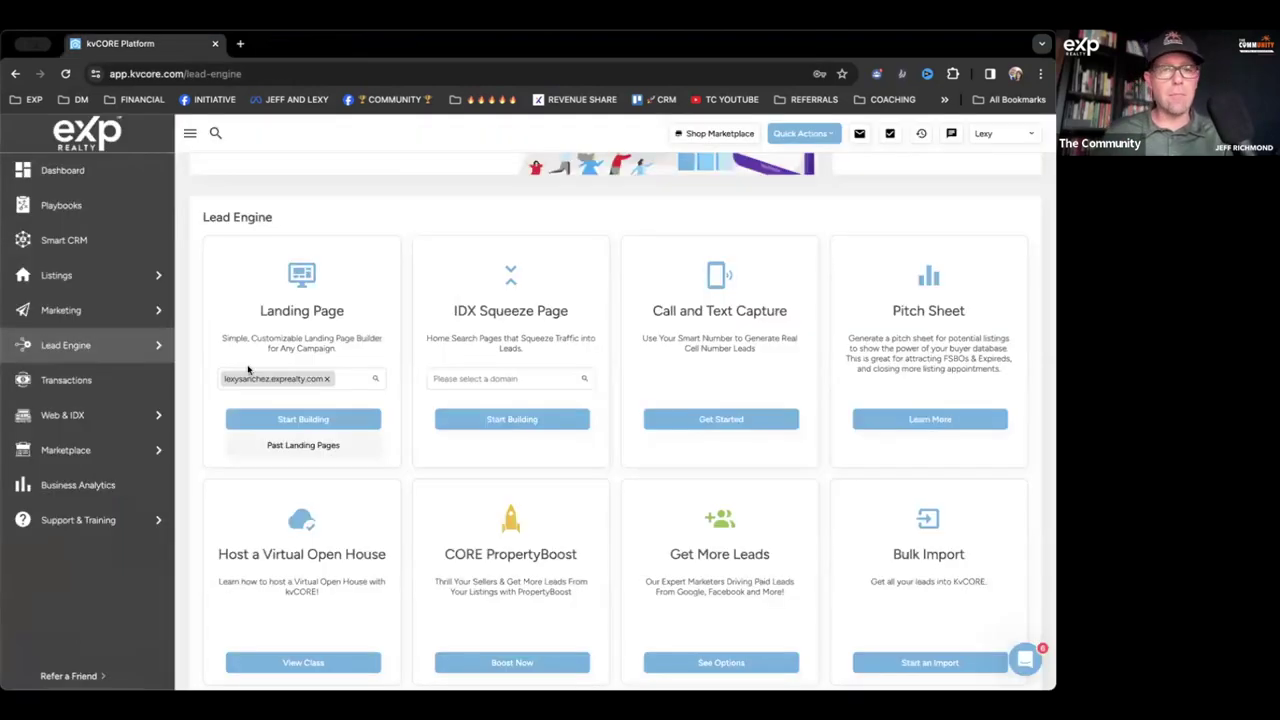
left_click(300, 418)
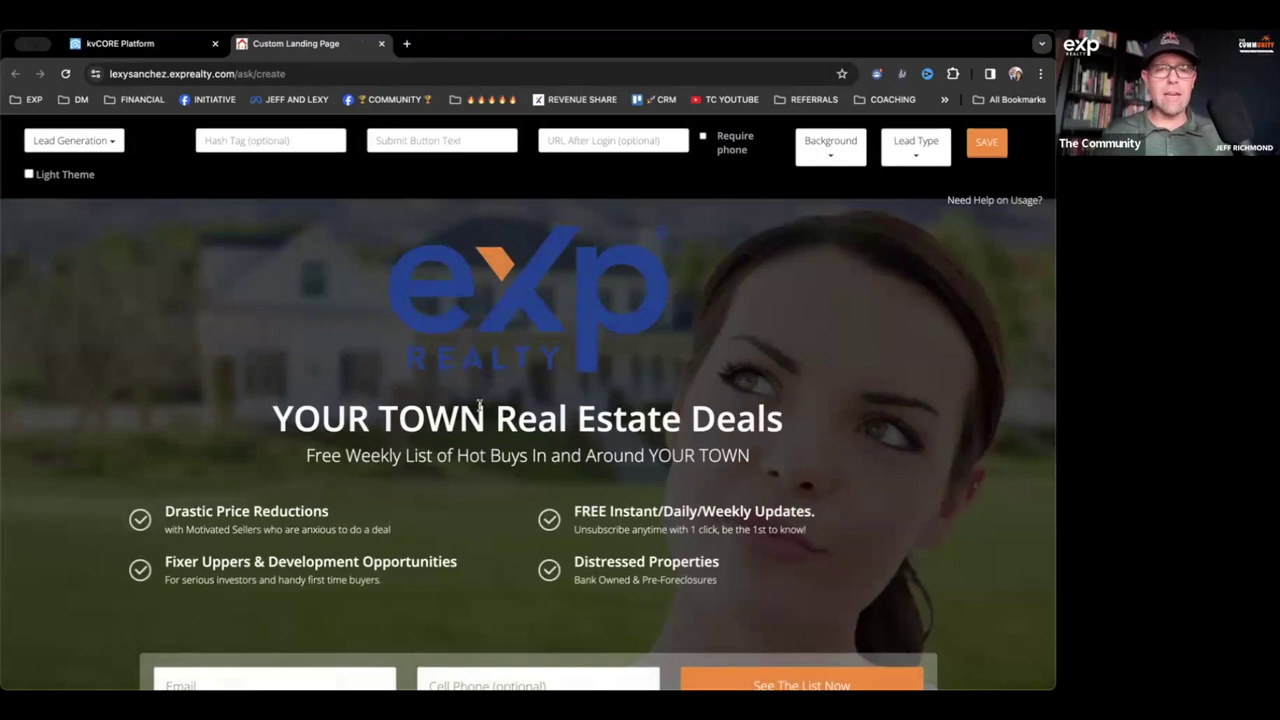
left_click(482, 417)
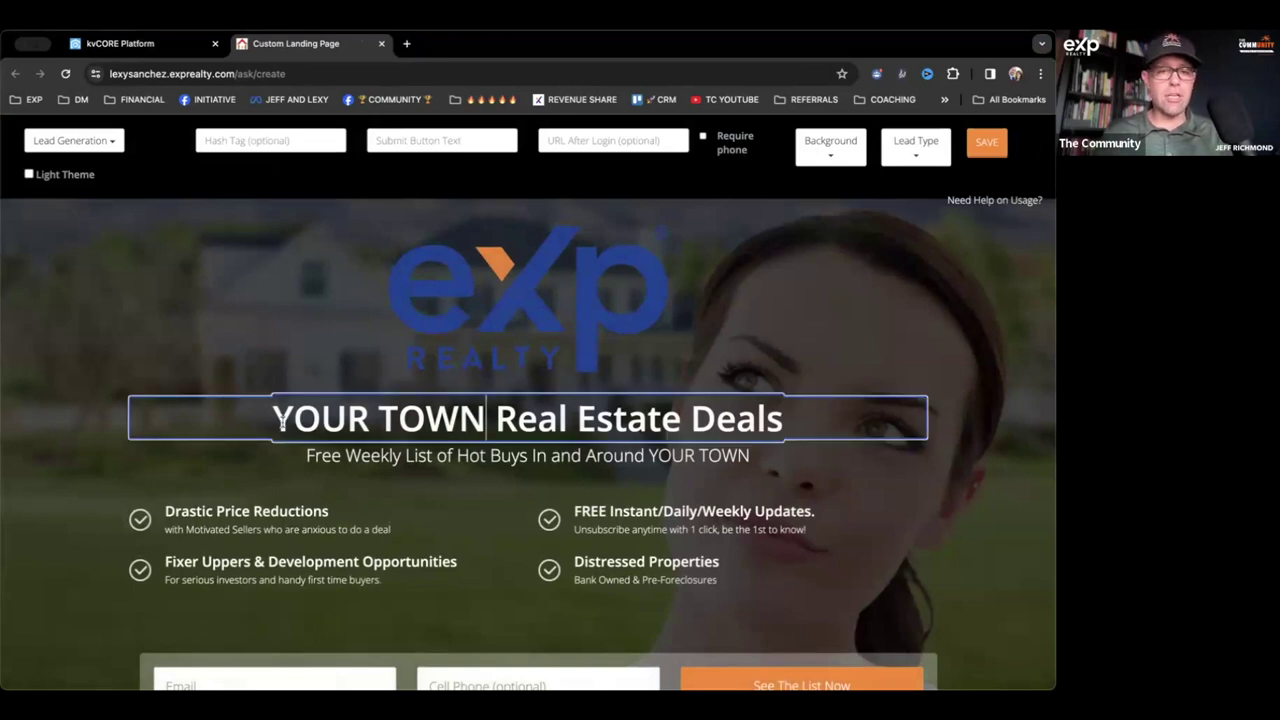
left_click(290, 423, "shift")
key("BackSpace")
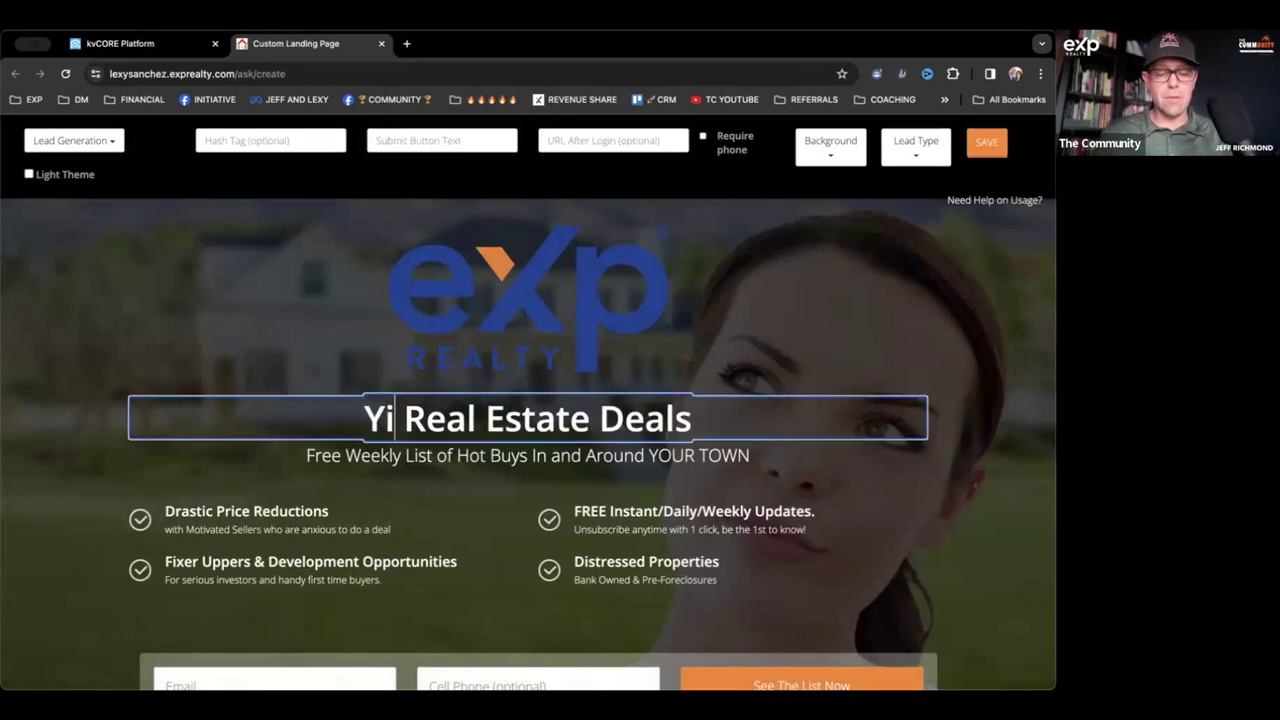
type("psilanti")
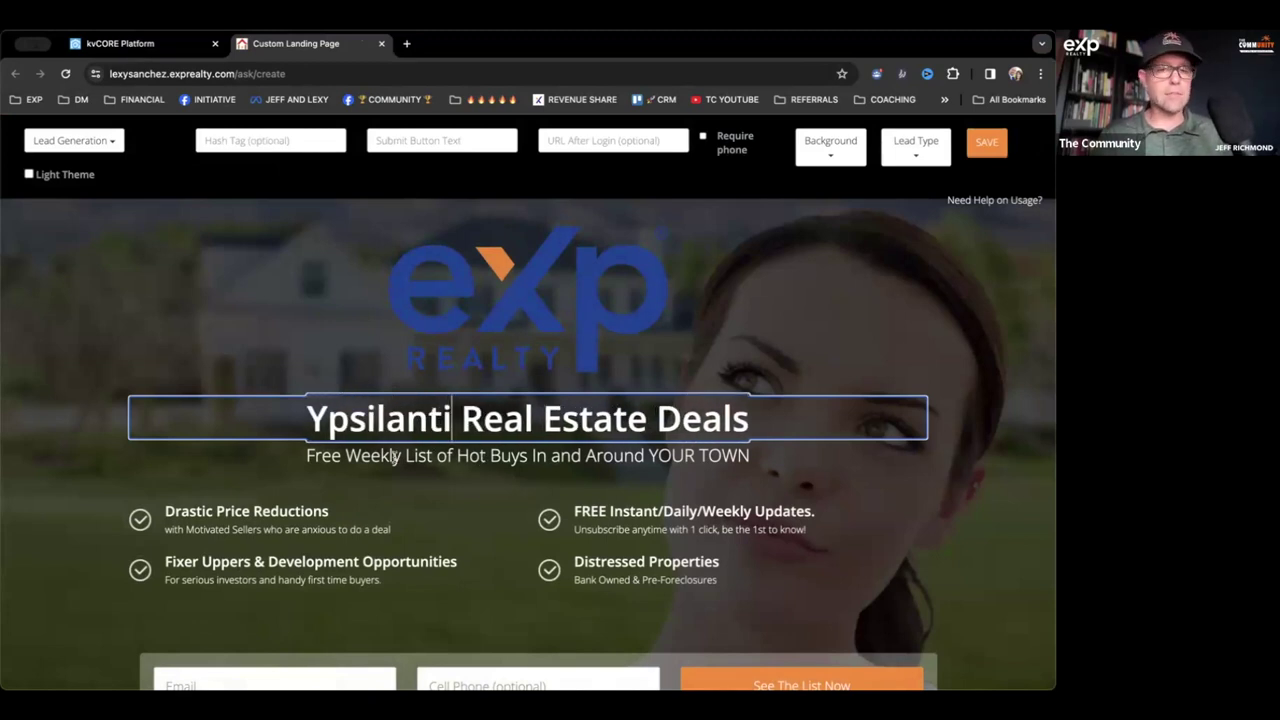
Step: Change the headline to "Seattle Real Estate Deals" and delete the subheadline below it
double_click(393, 422)
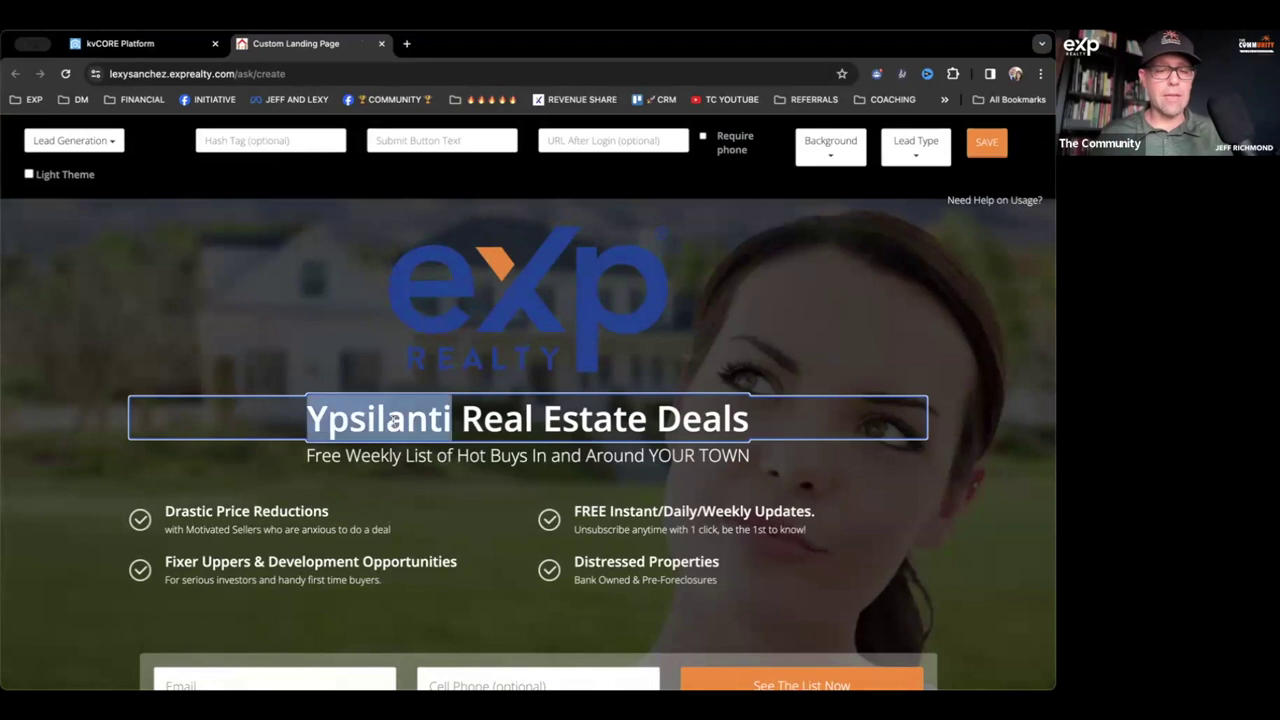
type("Seattle")
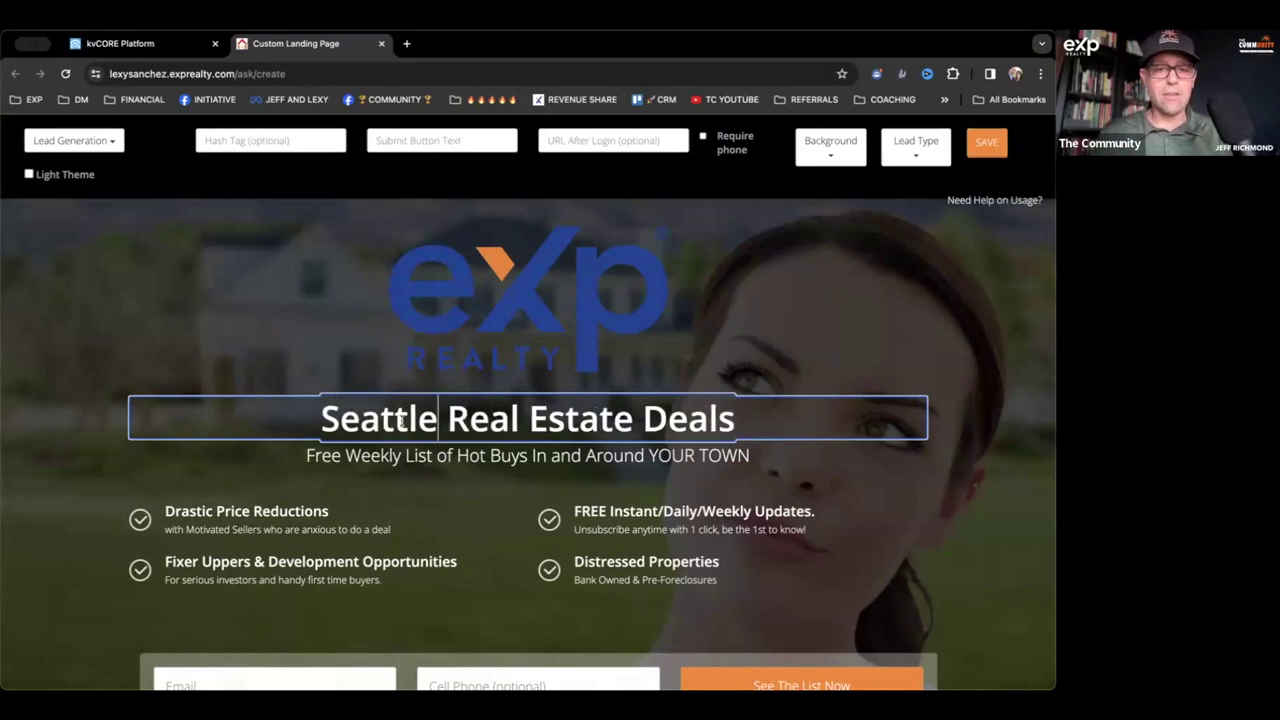
left_click(685, 452)
key("ctrl+a")
key("BackSpace")
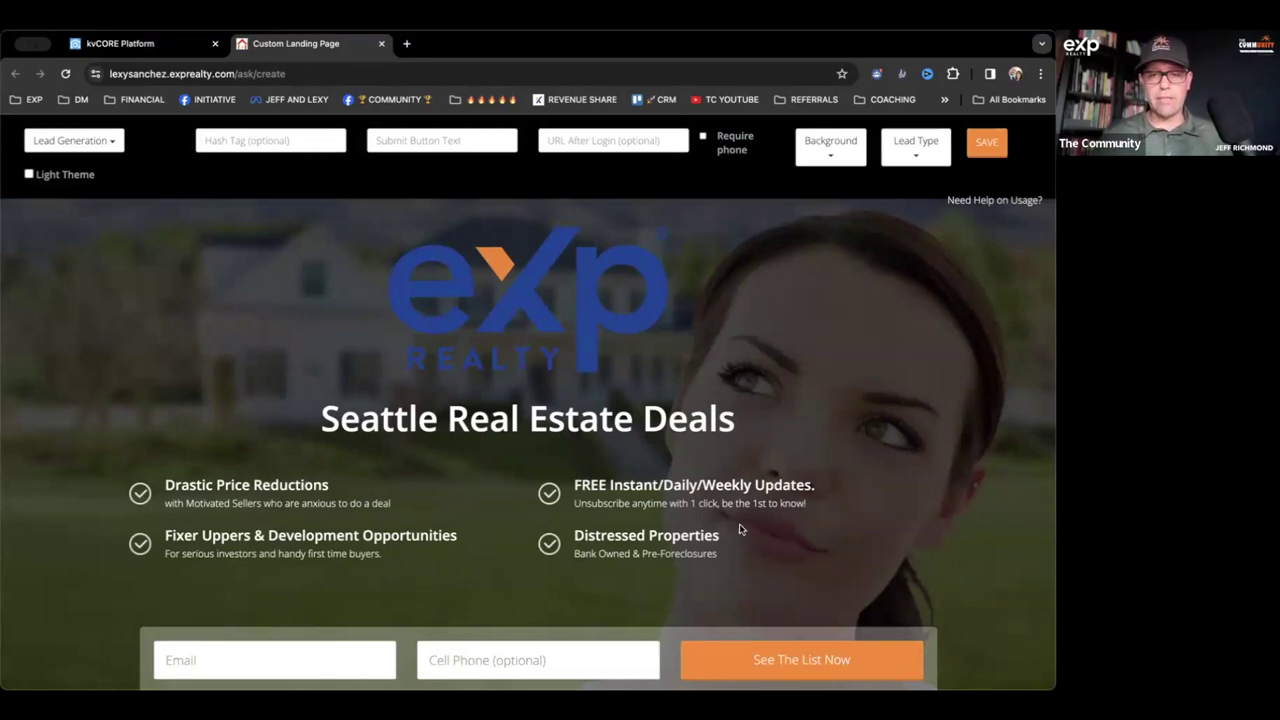
Step: Set the landing page background to New Construction and preview the page down to the lead form
scroll(740, 530, "down", 1)
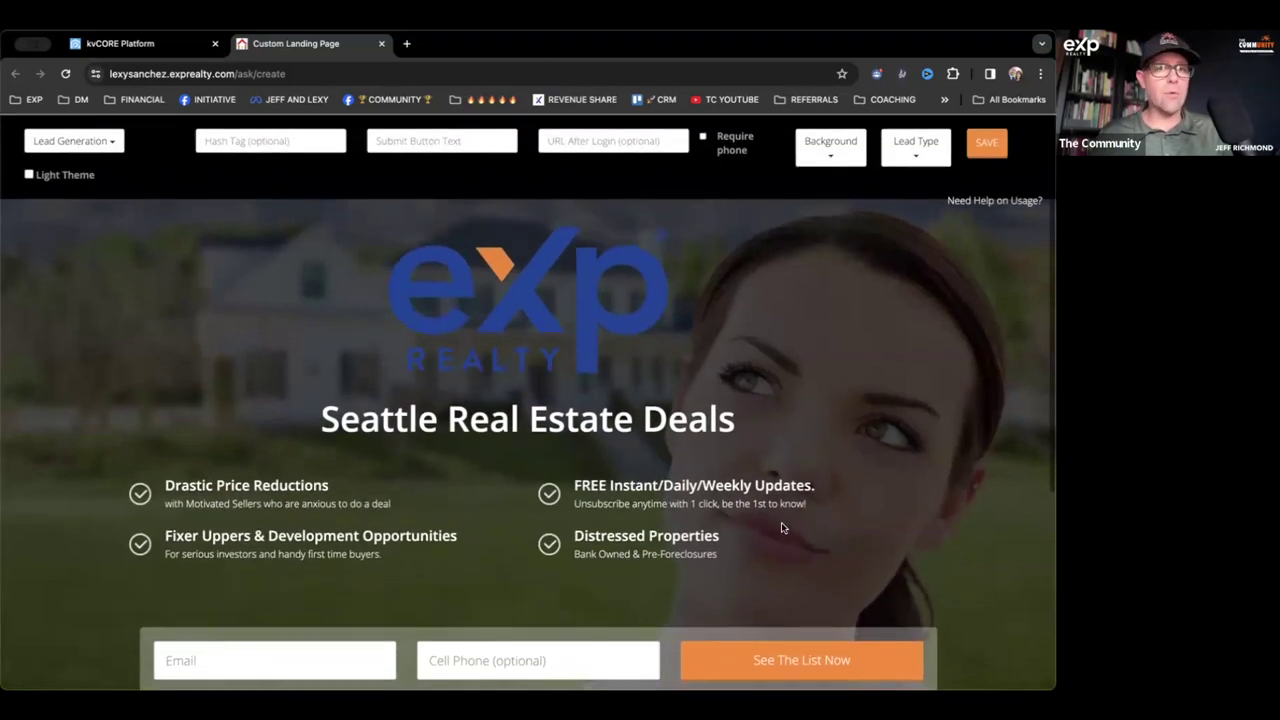
left_click(838, 152)
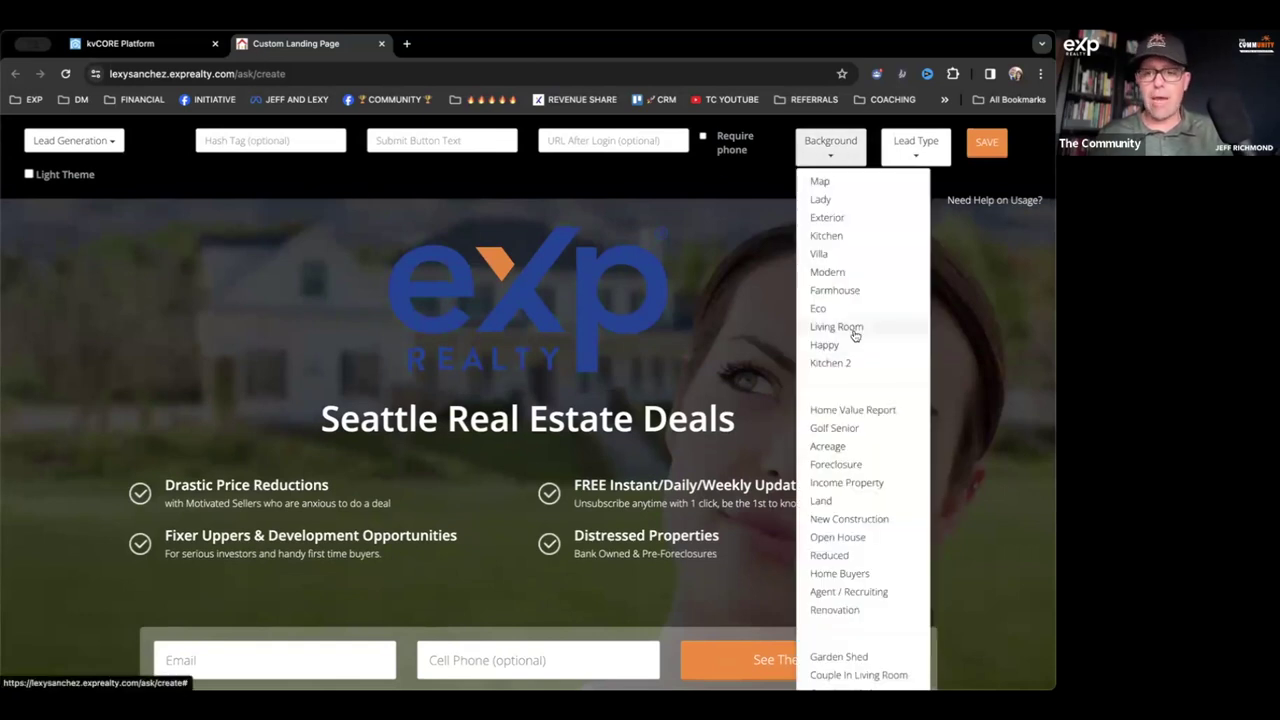
left_click(849, 519)
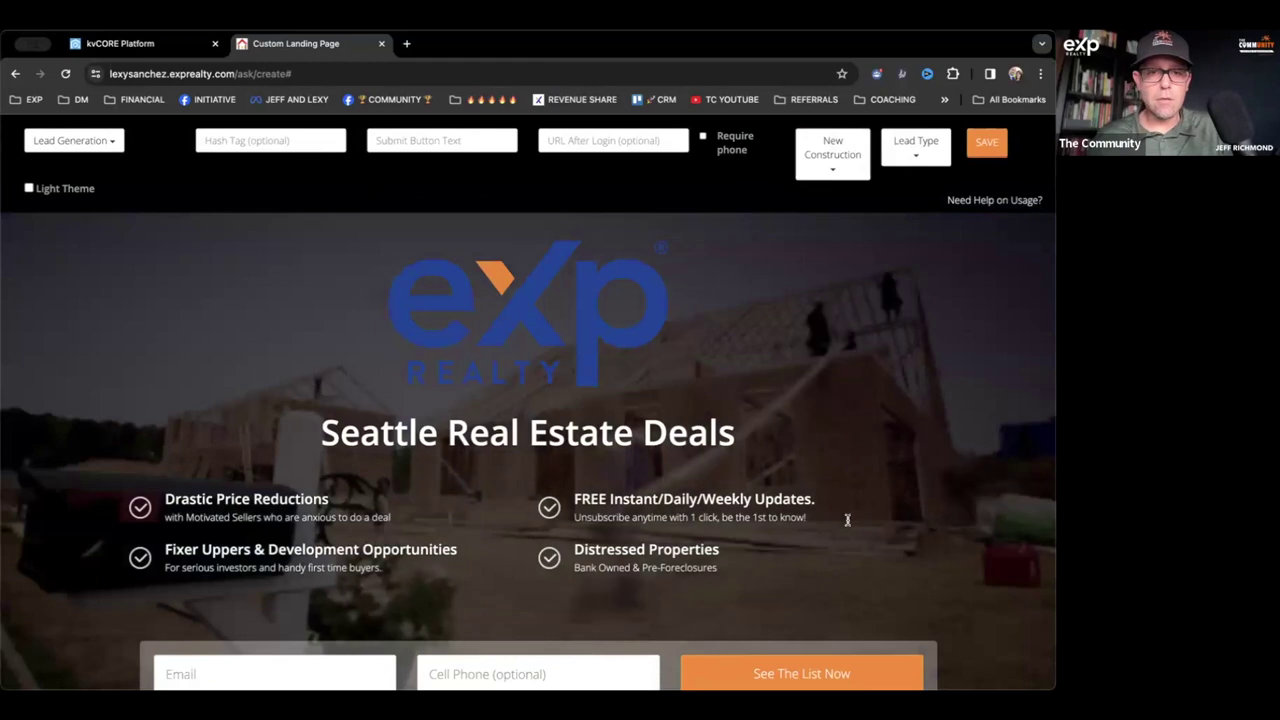
scroll(907, 497, "down", 1)
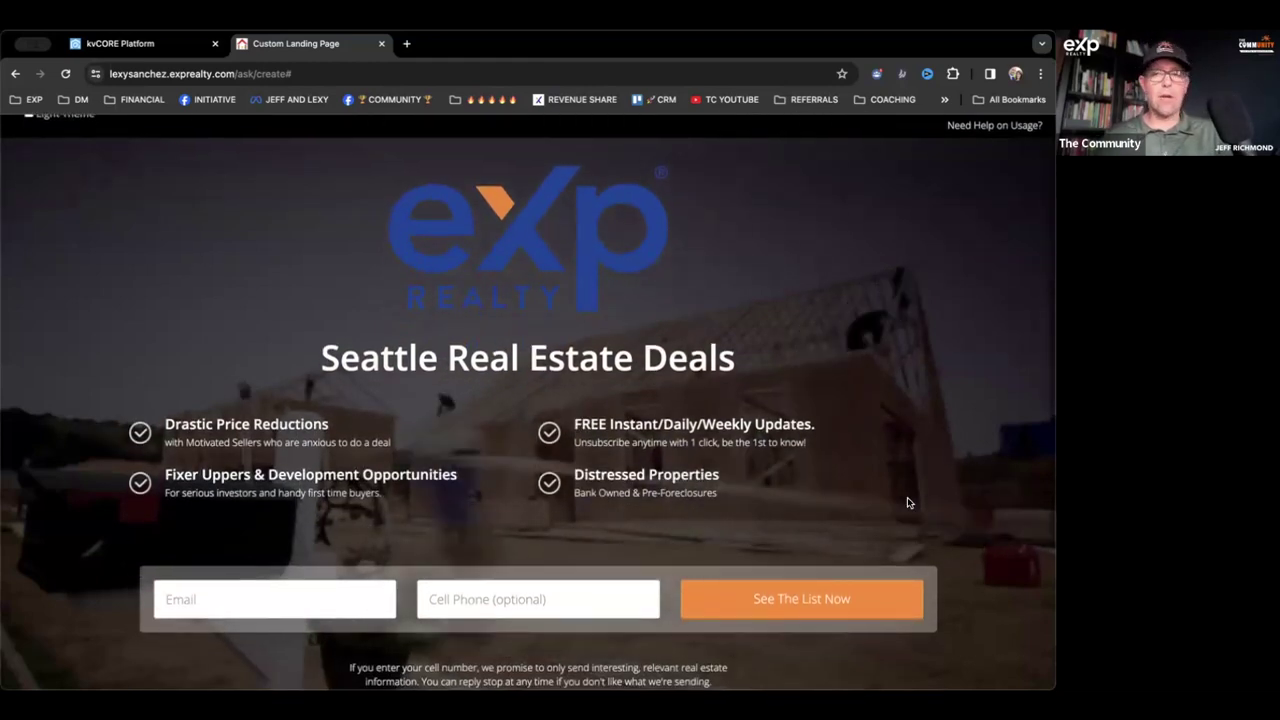
scroll(907, 502, "up", 1)
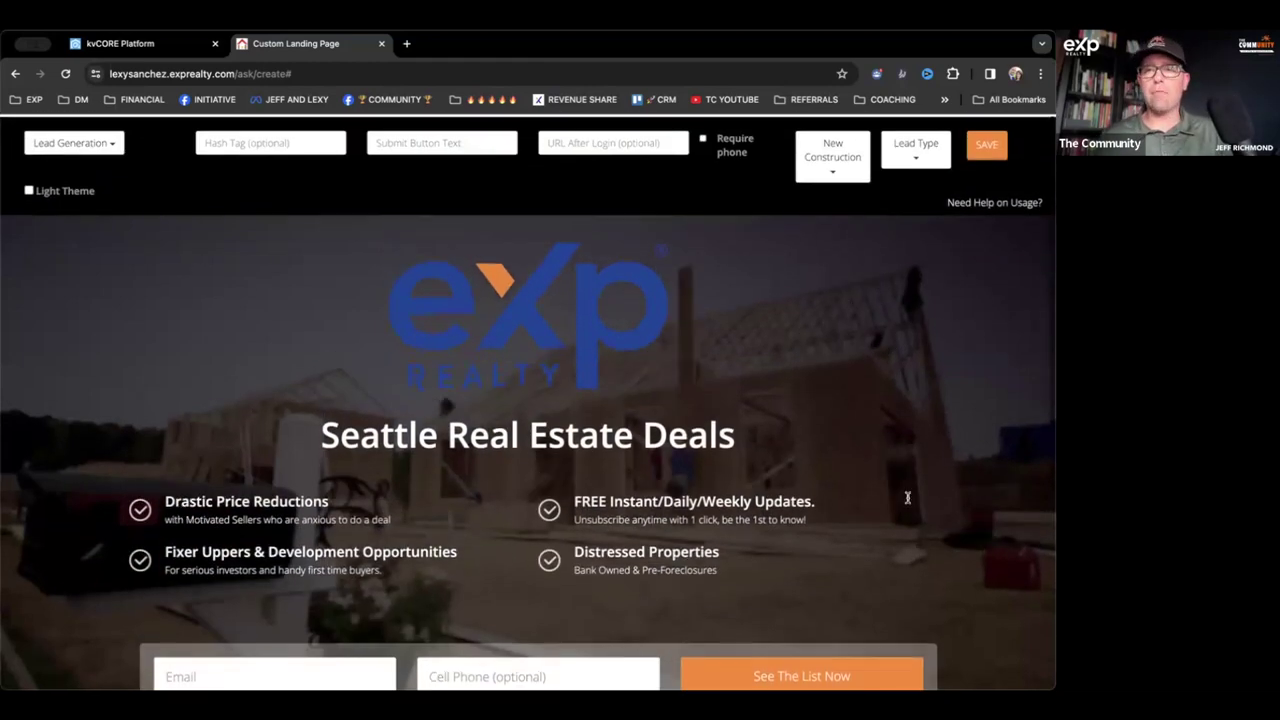
Step: Set the lead type to Buyer and keep the phone number optional on the form
left_click(915, 155)
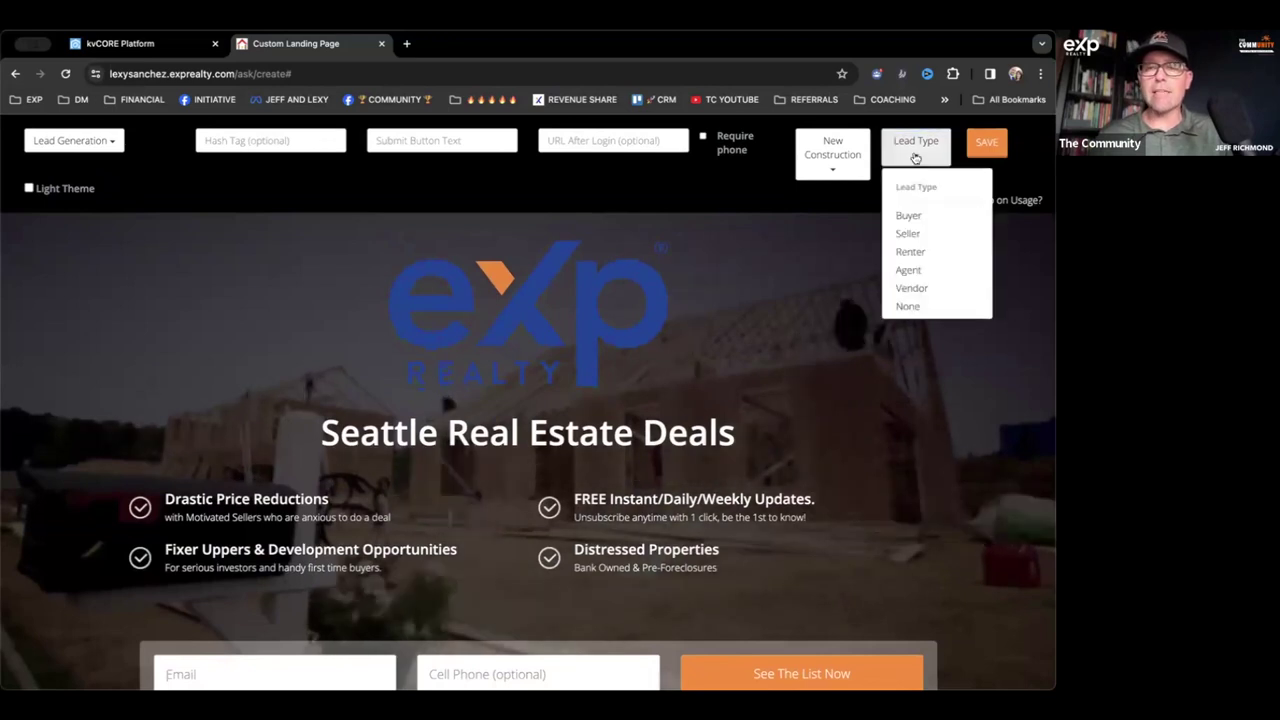
left_click(909, 217)
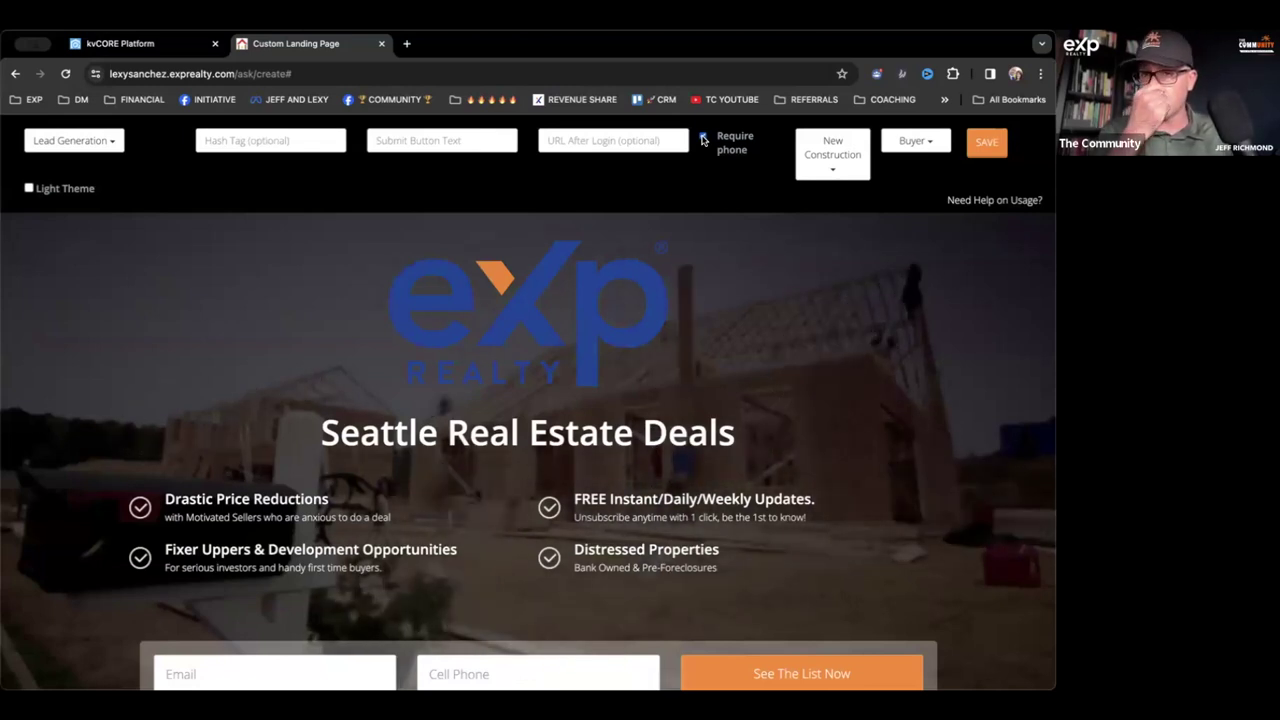
left_click(703, 140)
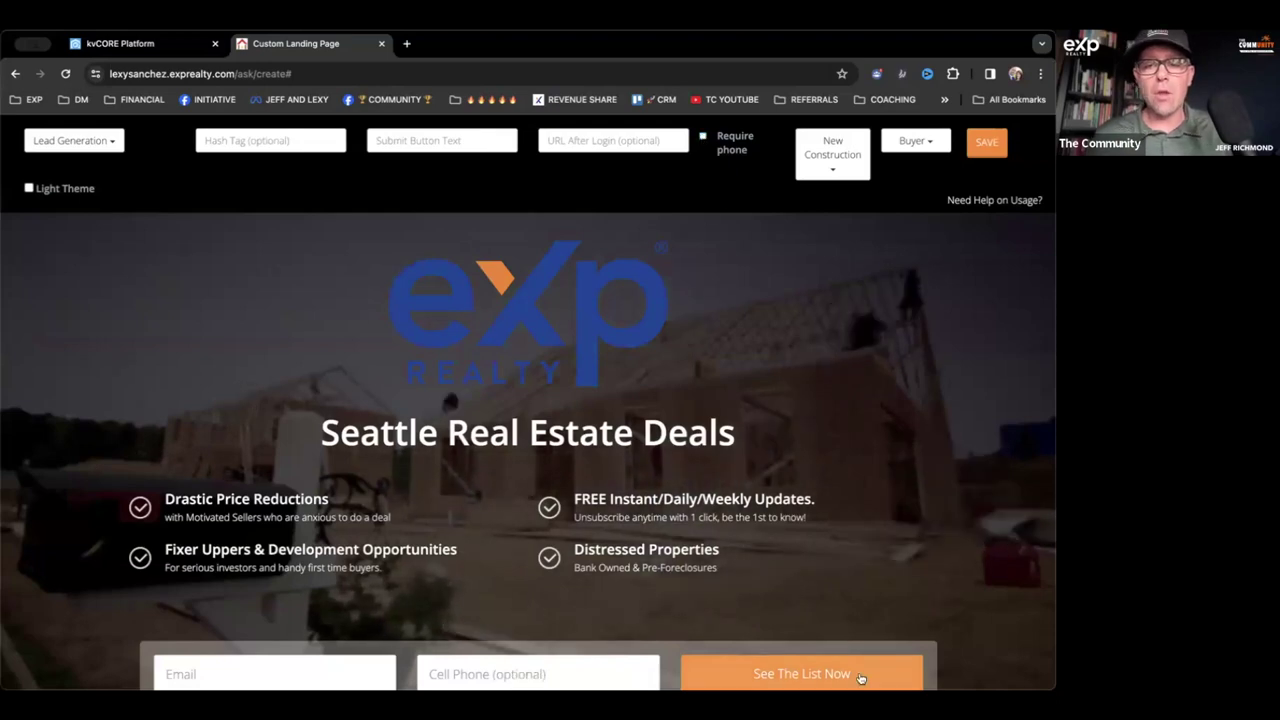
Step: Set the form's submit button text to "See the Awesome List"
scroll(800, 645, "down", 1)
scroll(805, 580, "up", 1)
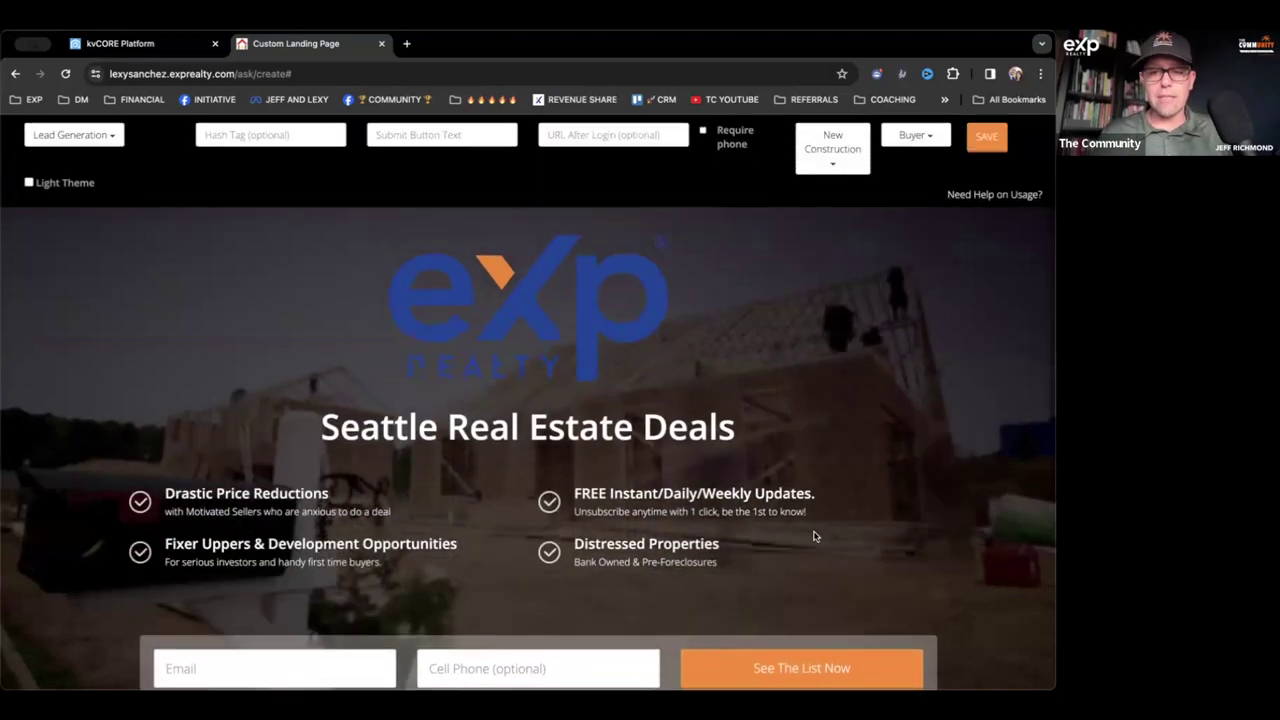
left_click(387, 143)
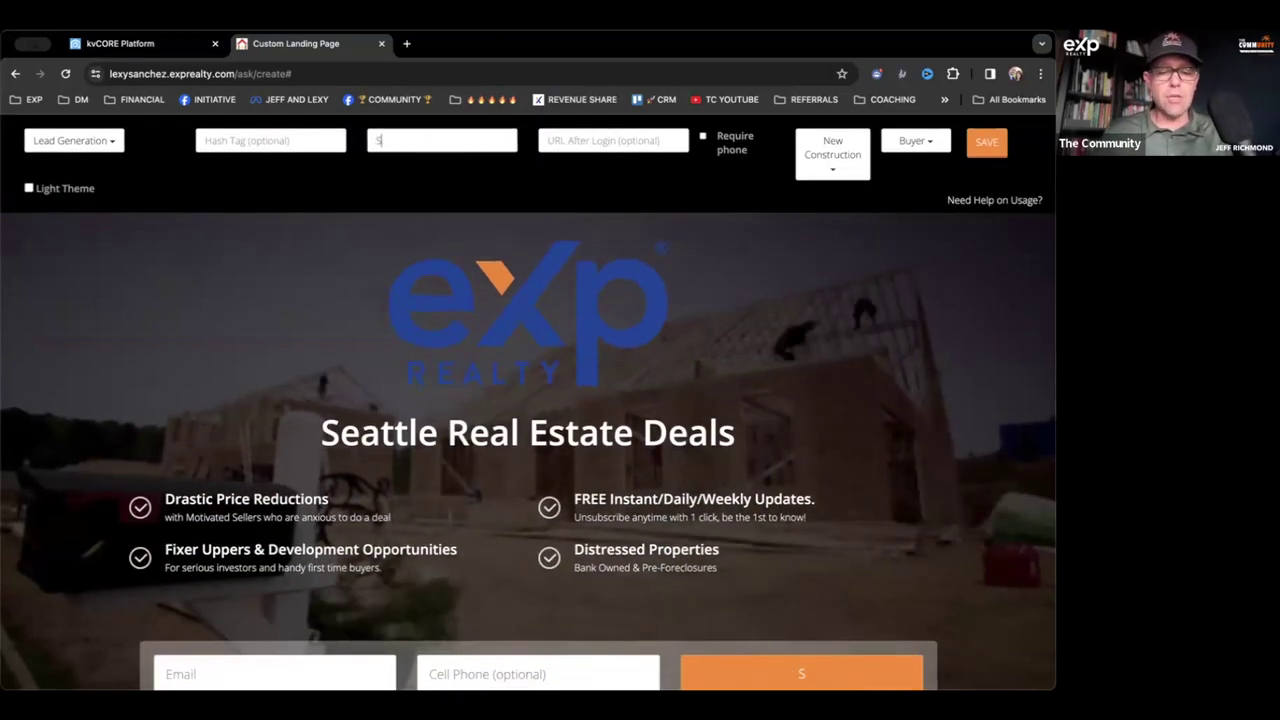
type("See the")
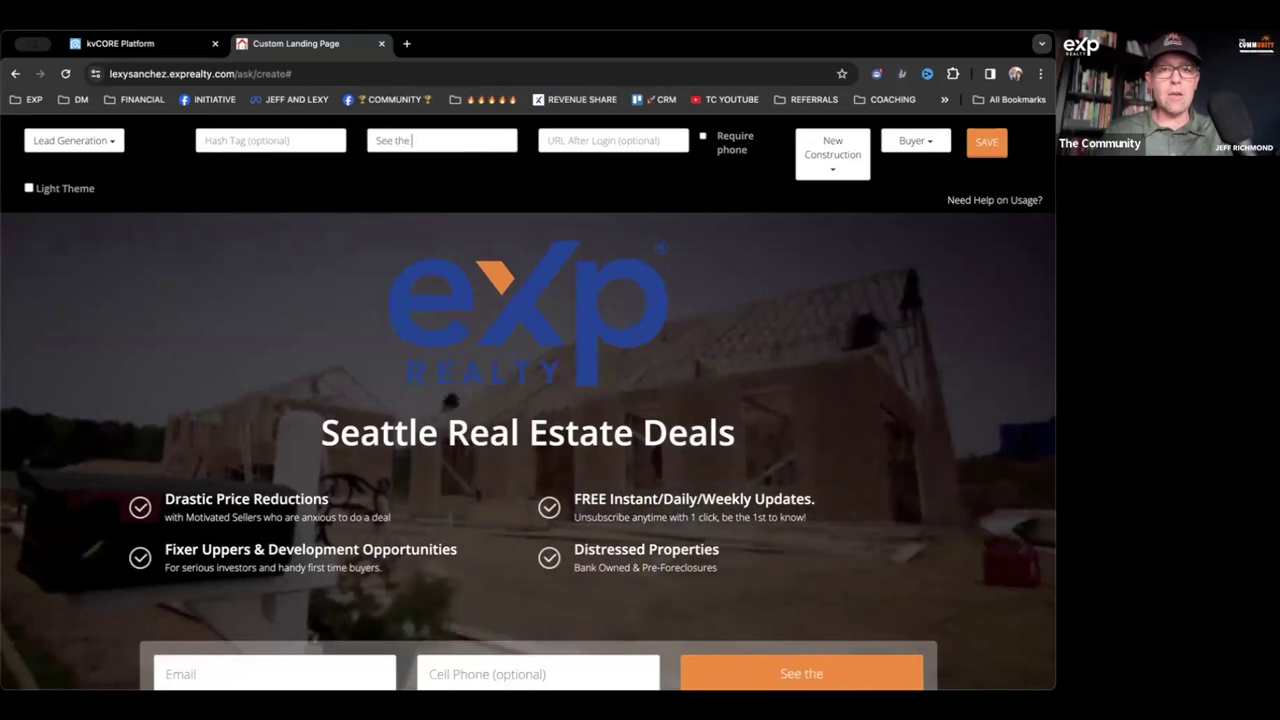
type(" Awesome List")
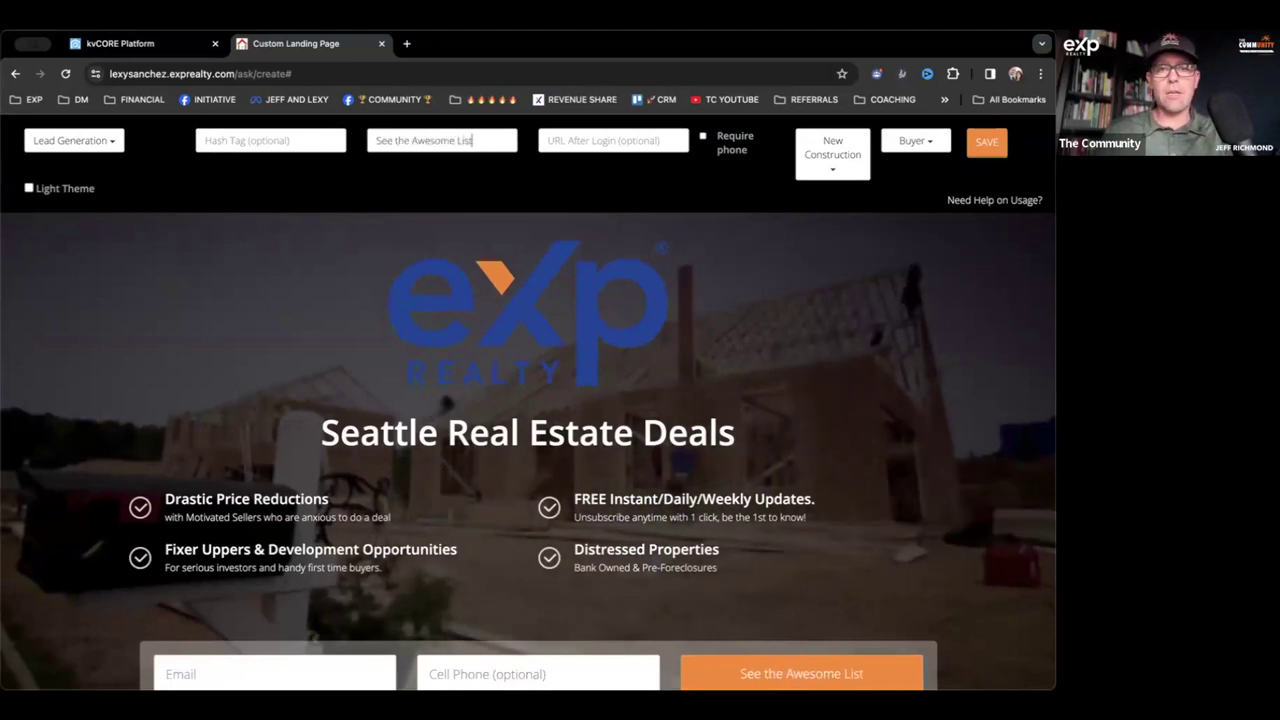
Step: Enter seattlerealestatedeals as the landing page's hash tag and save the page
left_click(556, 140)
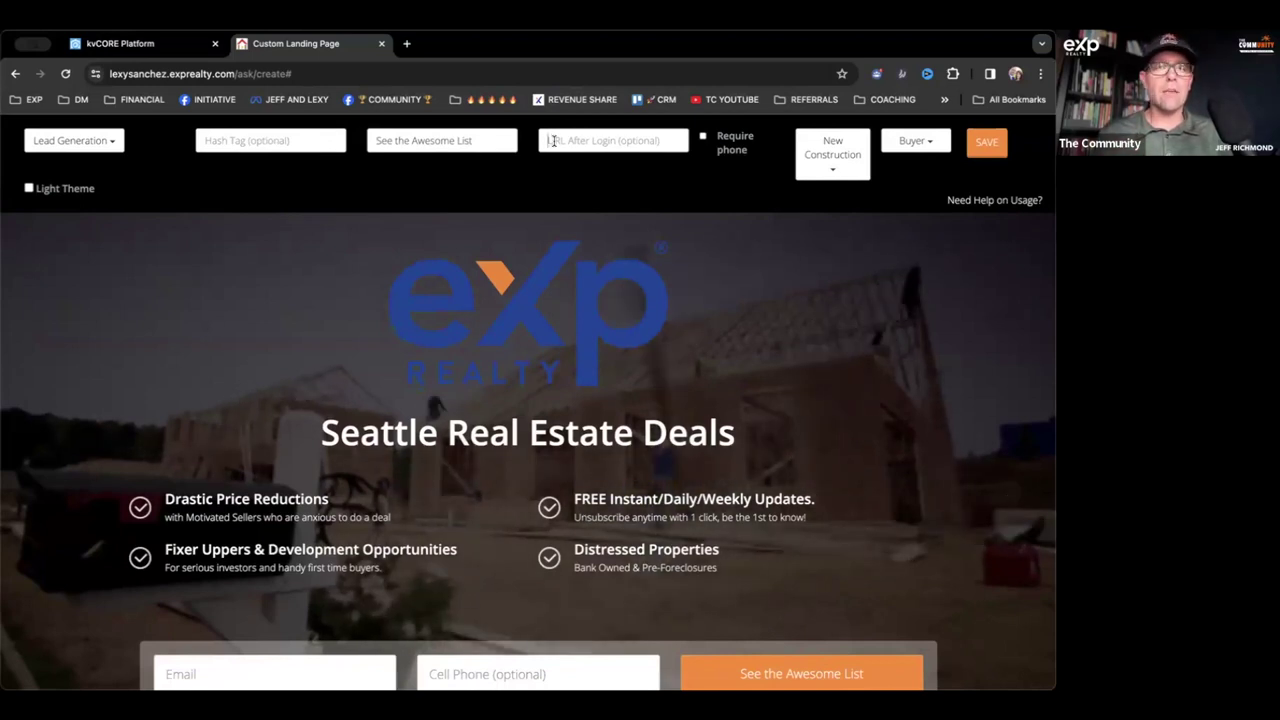
left_click(258, 143)
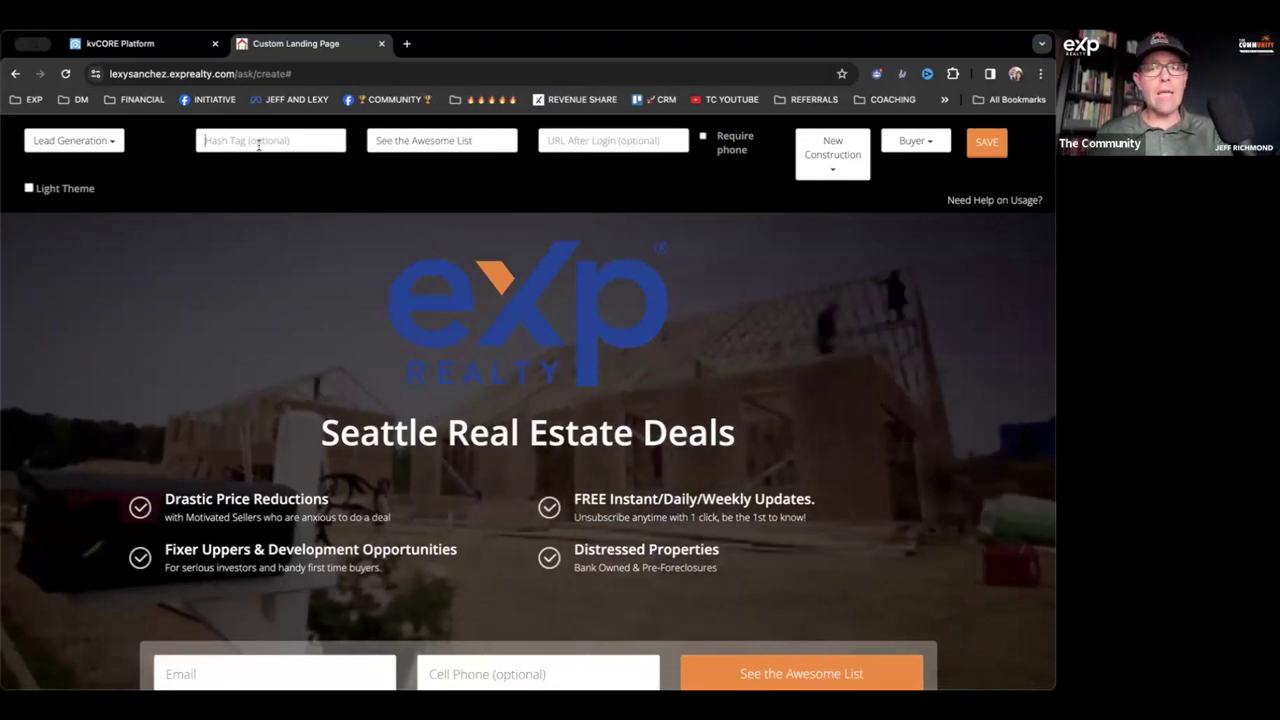
type("seattle re")
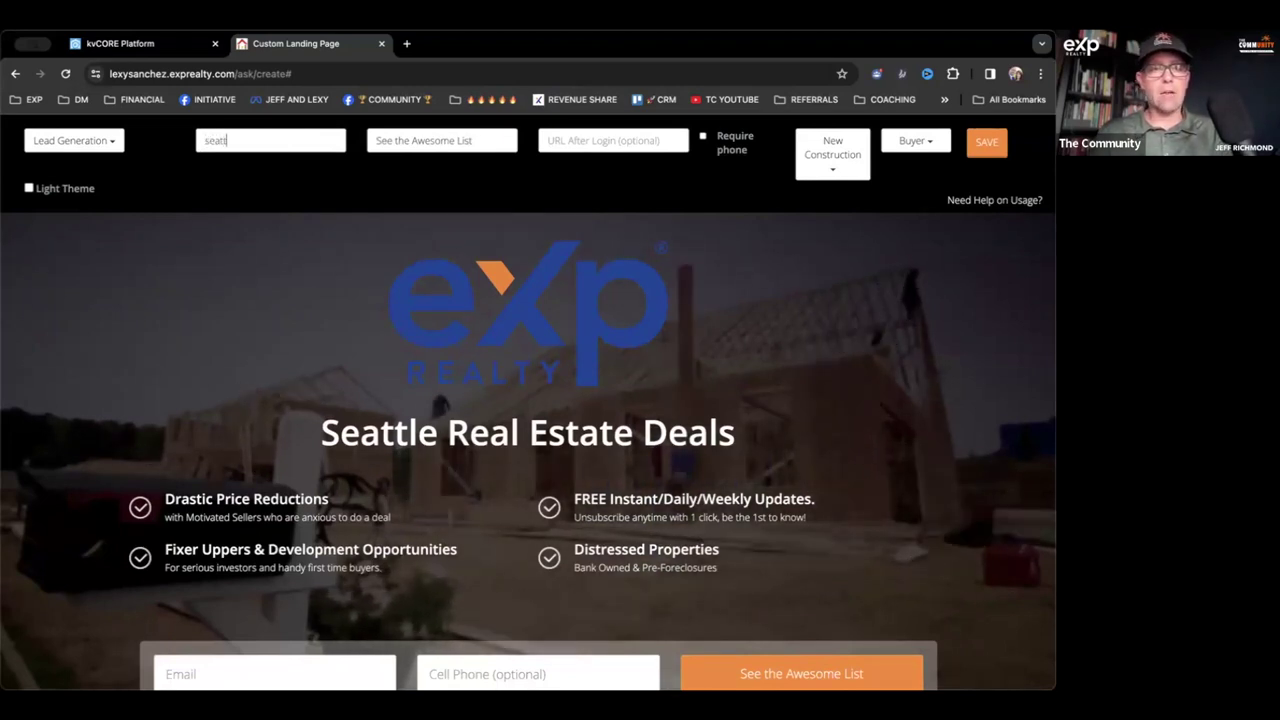
key("BackSpace")
key("BackSpace")
type("realestatedeals")
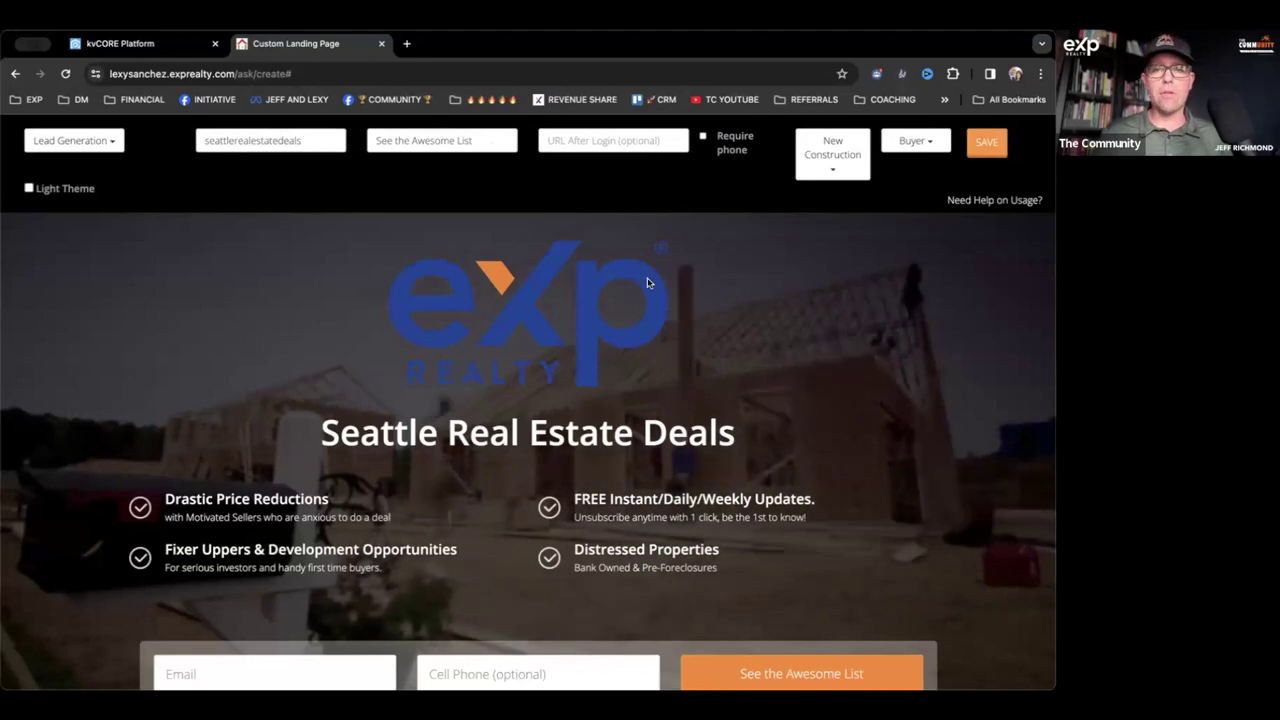
key("Return")
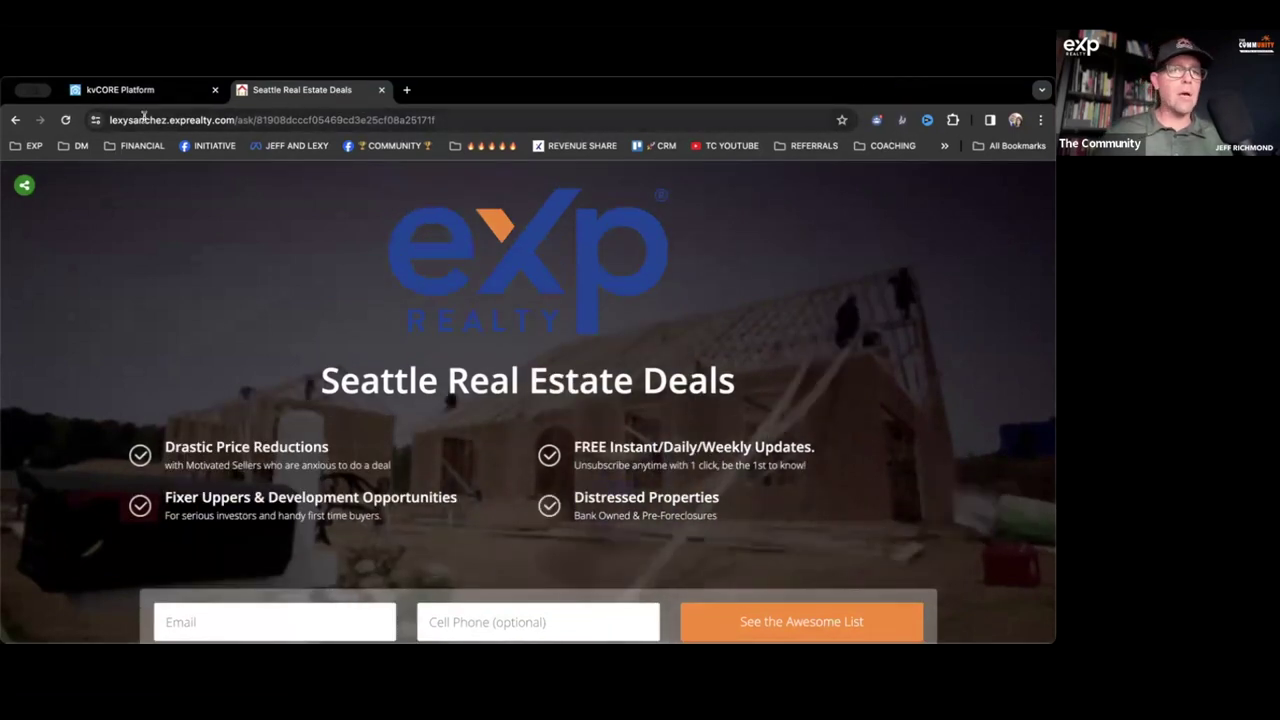
Step: Copy the saved landing page's web address and open it in a new browser tab
left_click(135, 119)
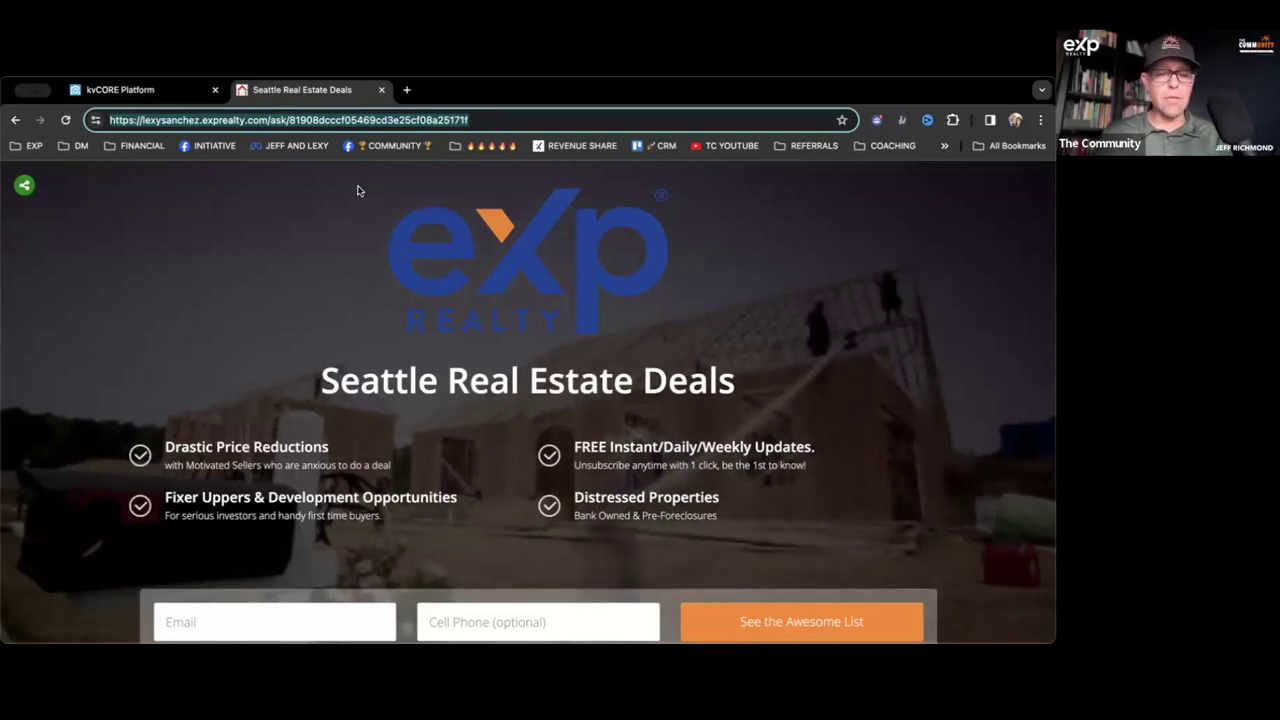
left_click(408, 91)
key("ctrl+v")
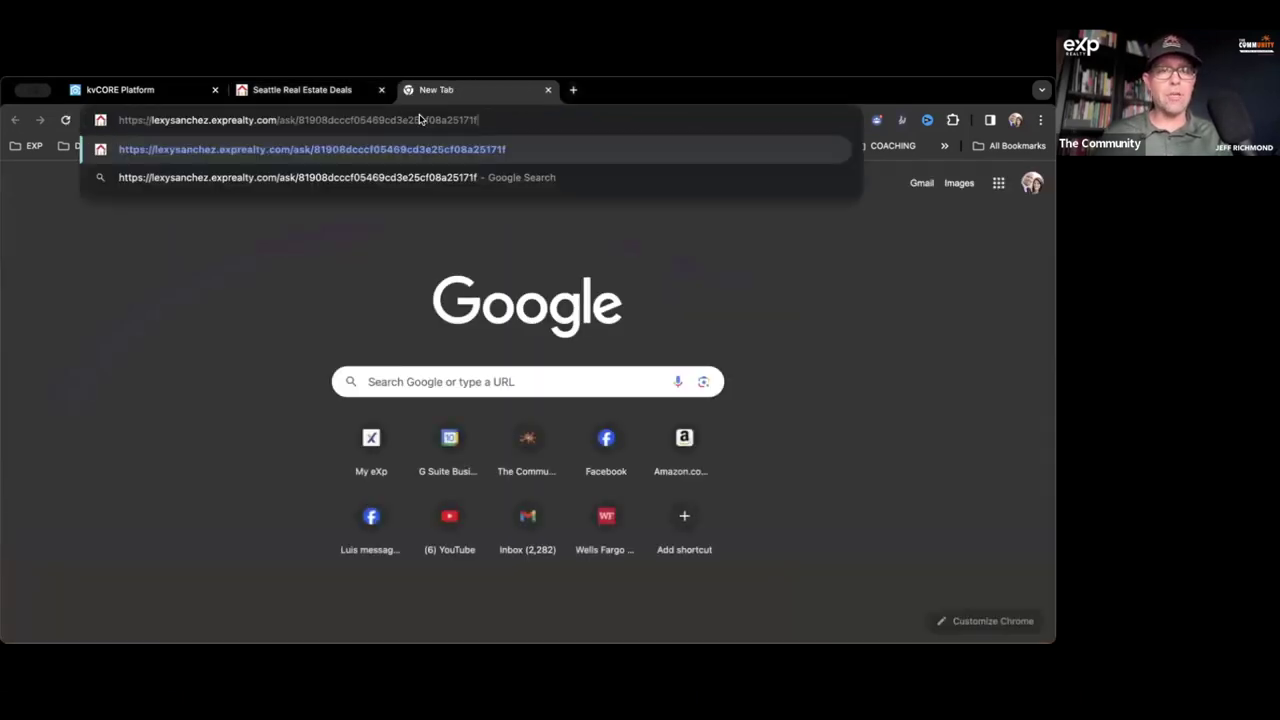
key("Return")
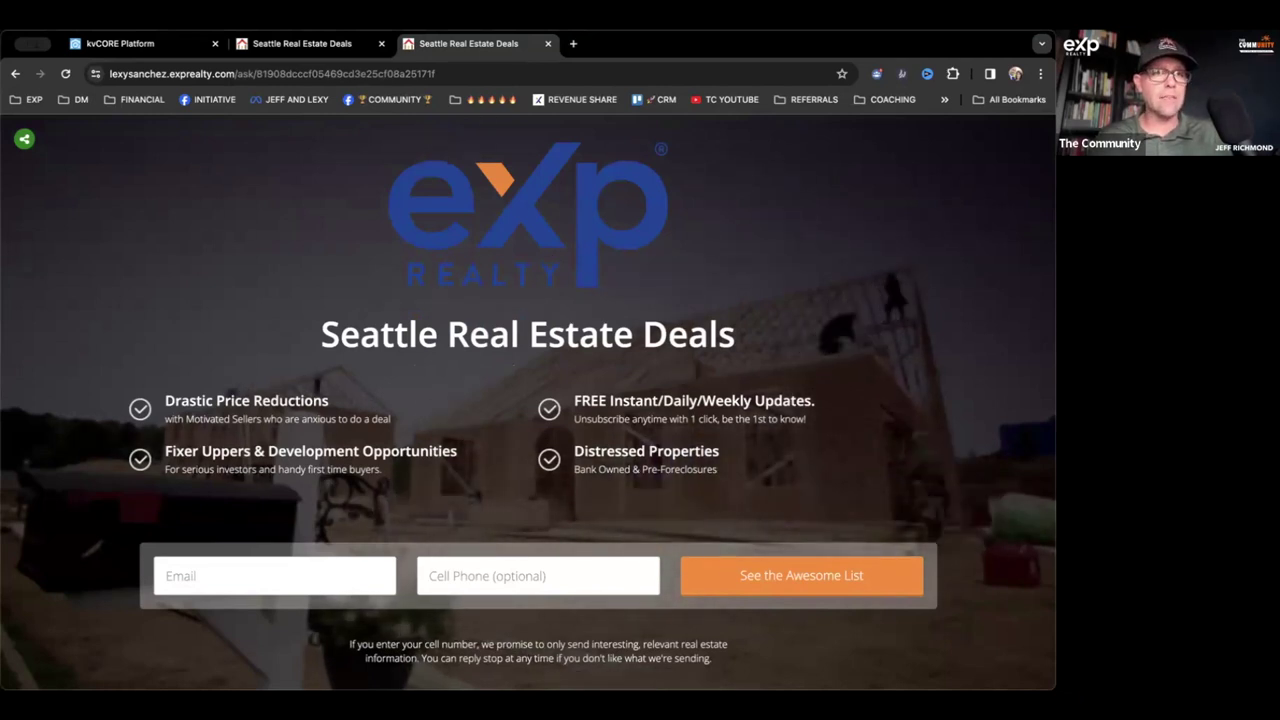
Step: Examine the domain portion of the published landing page's web address
double_click(243, 73)
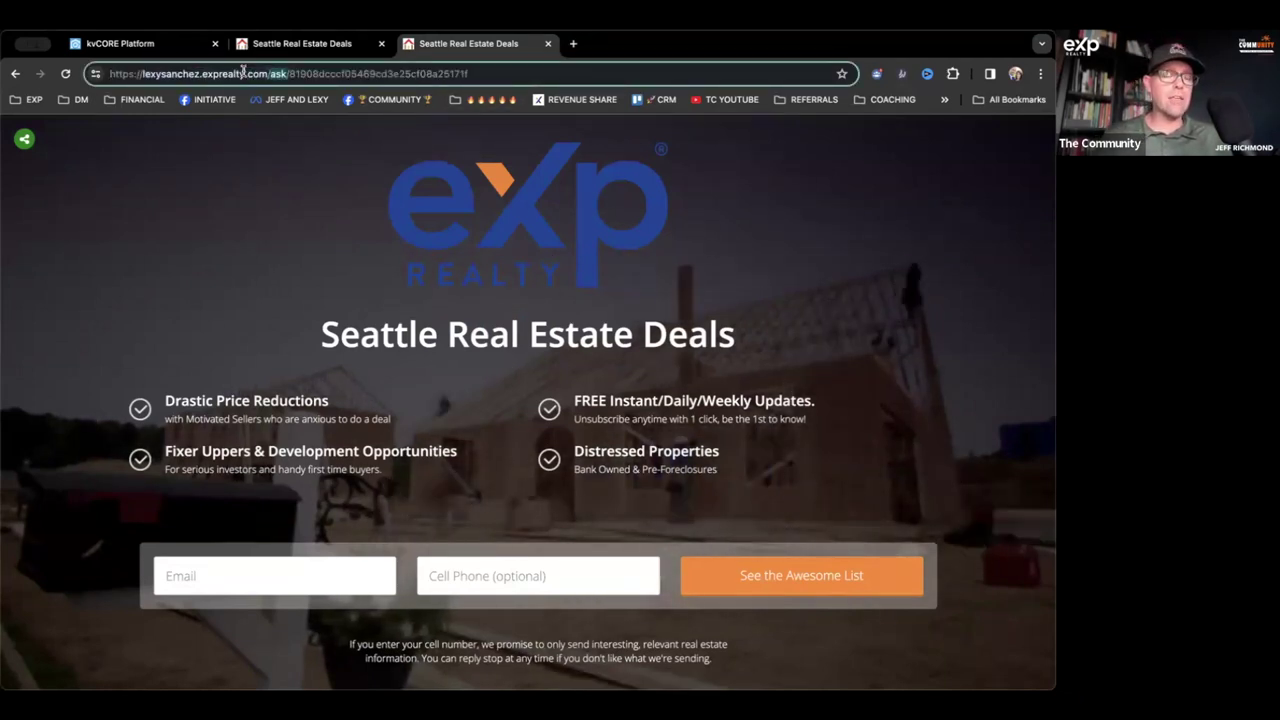
double_click(223, 73)
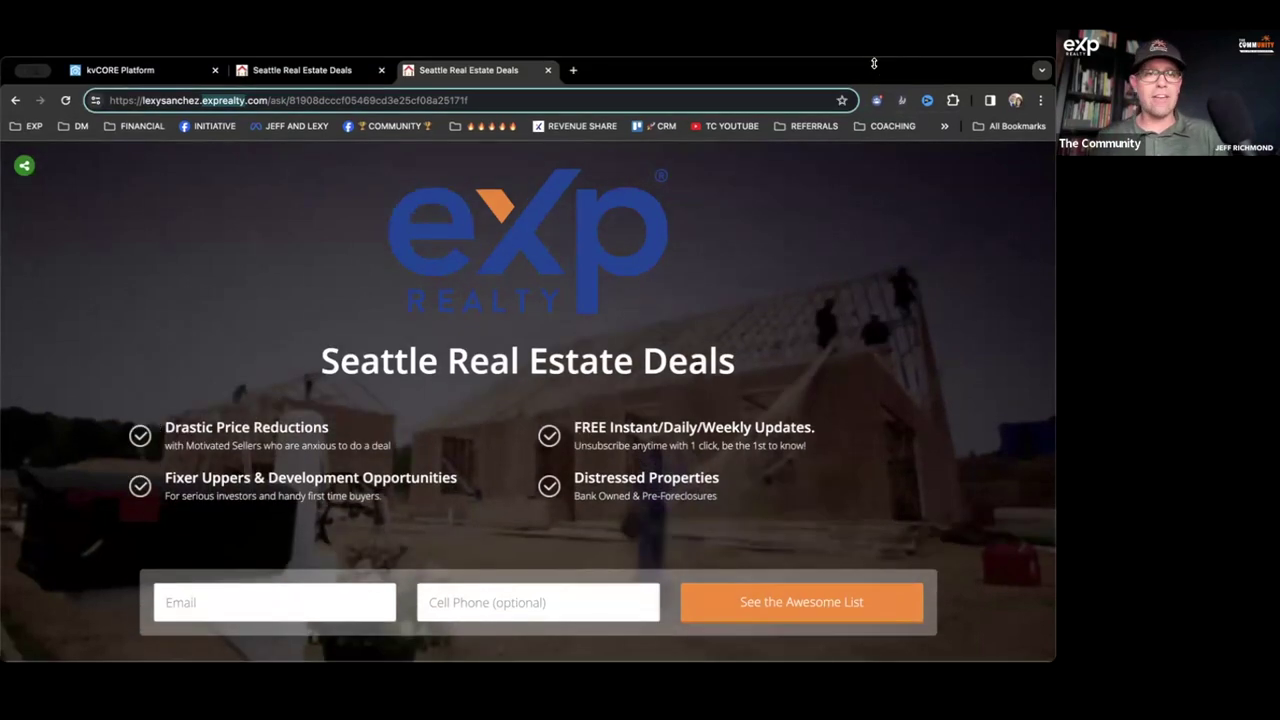
left_click_drag(876, 37, 873, 69)
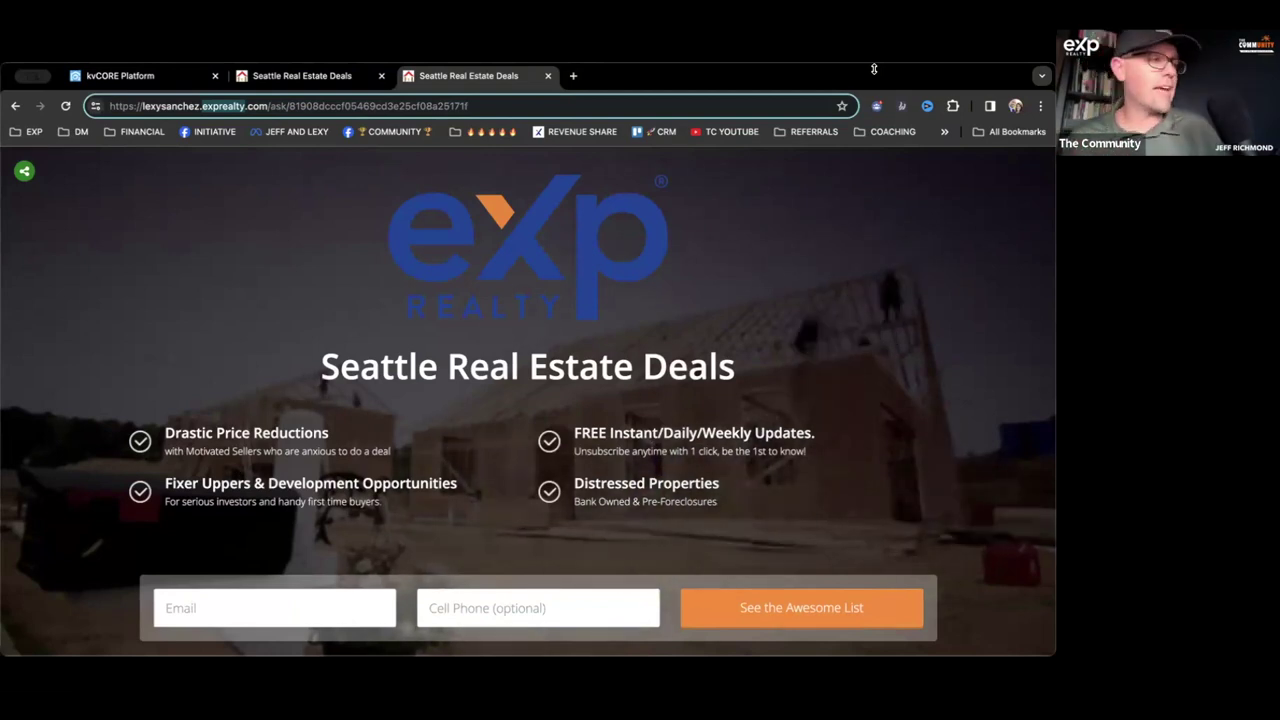
Step: Close both published landing page tabs and start building an IDX squeeze page on the agent's exprealty.com domain
left_click(548, 76)
left_click(380, 76)
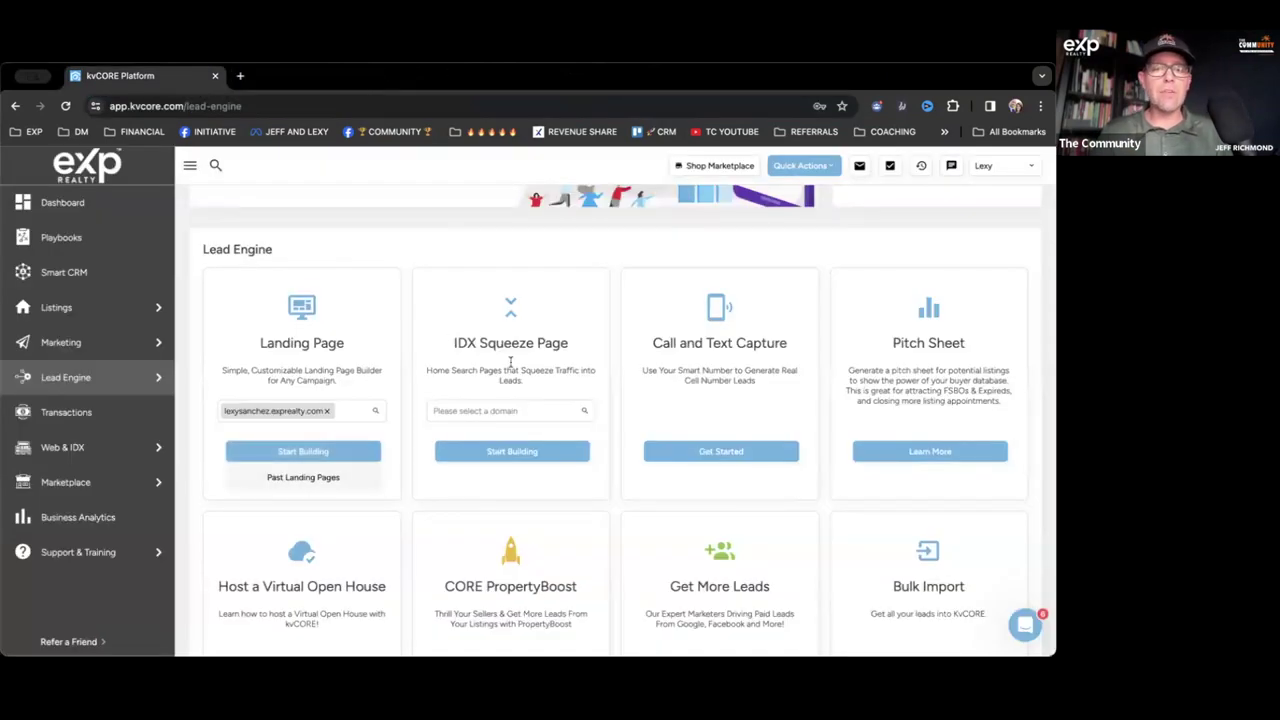
left_click(487, 409)
left_click(474, 433)
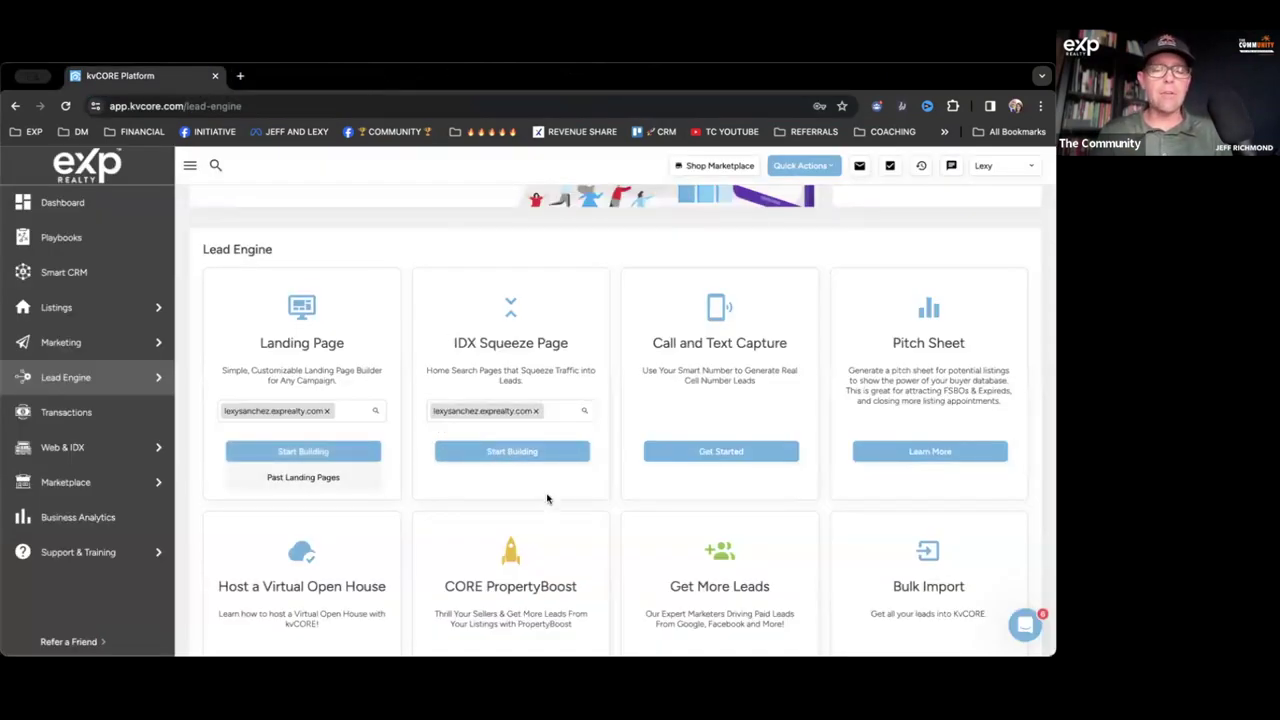
left_click(528, 456)
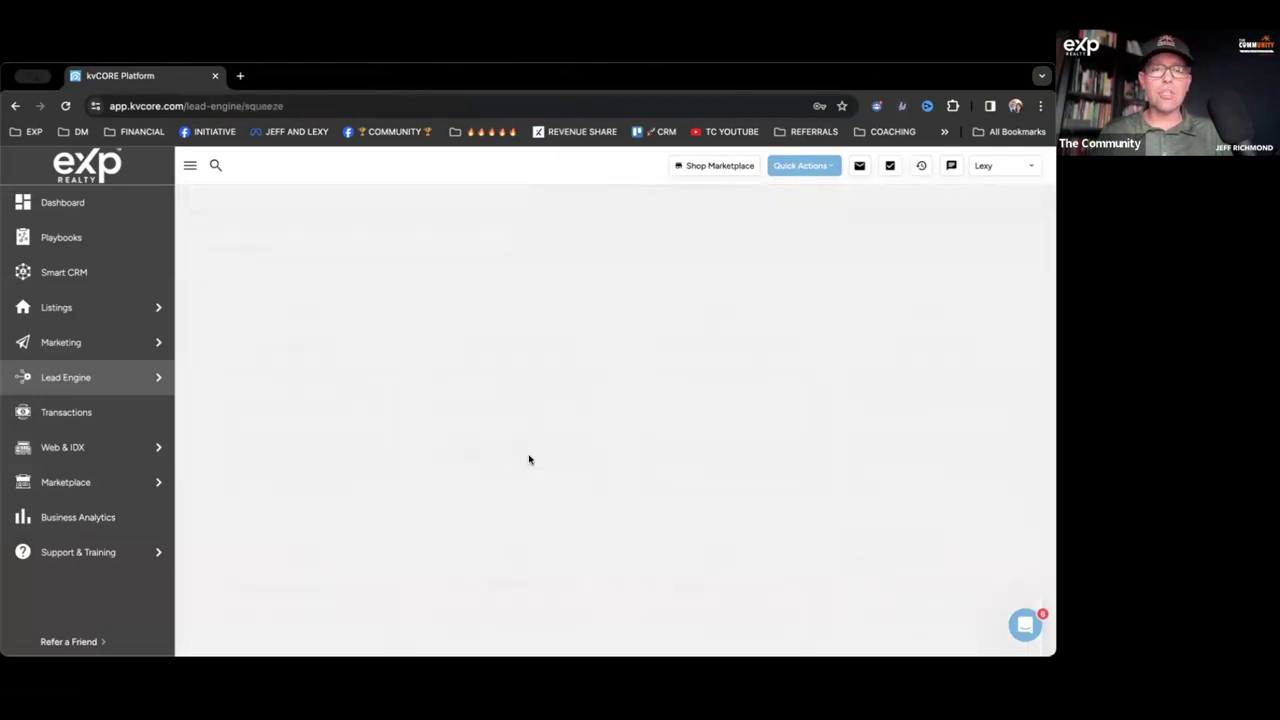
Step: Examine the multi-property squeeze page form's search criteria, page configuration and link generation options
scroll(409, 433, "down", 1)
scroll(390, 412, "up", 1)
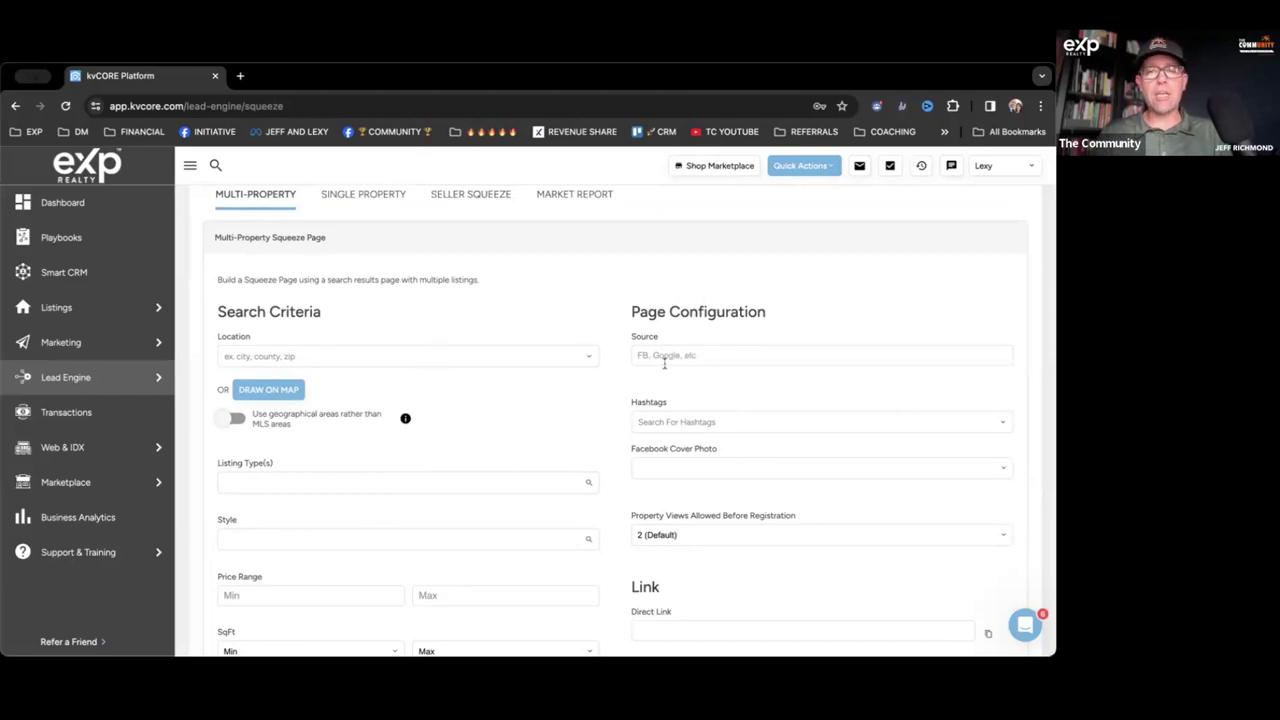
scroll(658, 360, "down", 3)
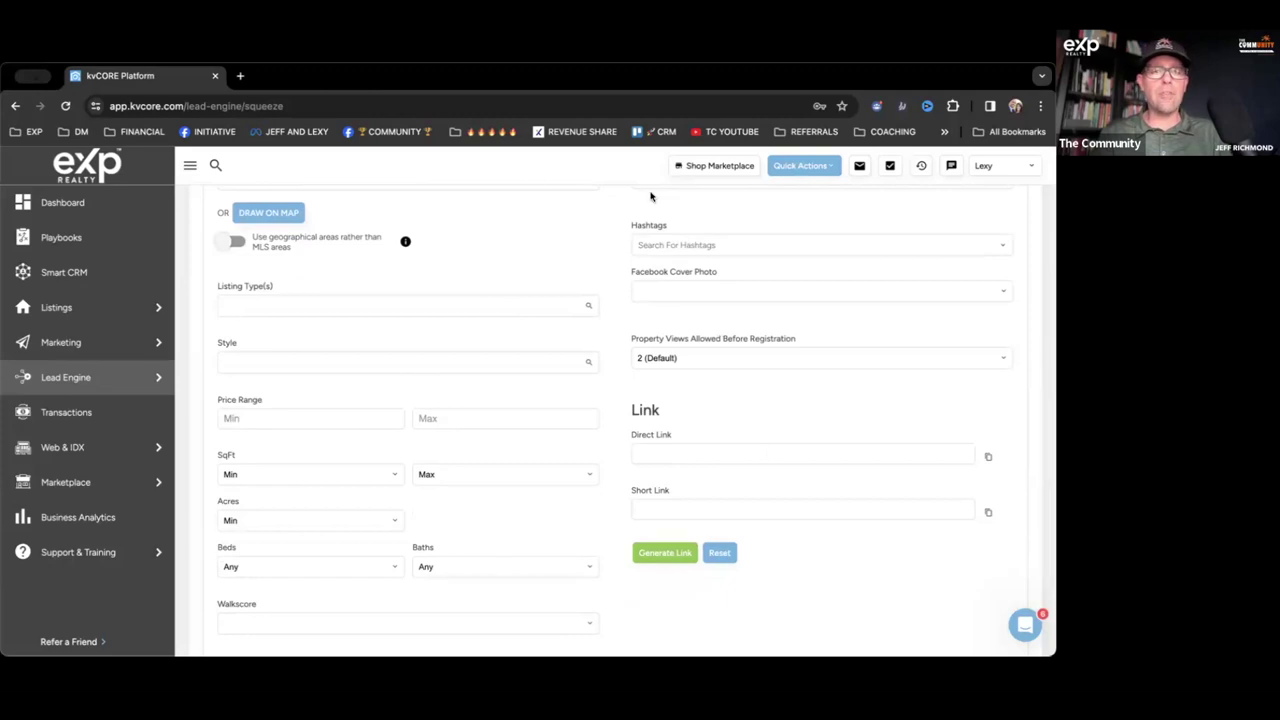
scroll(705, 298, "down", 1)
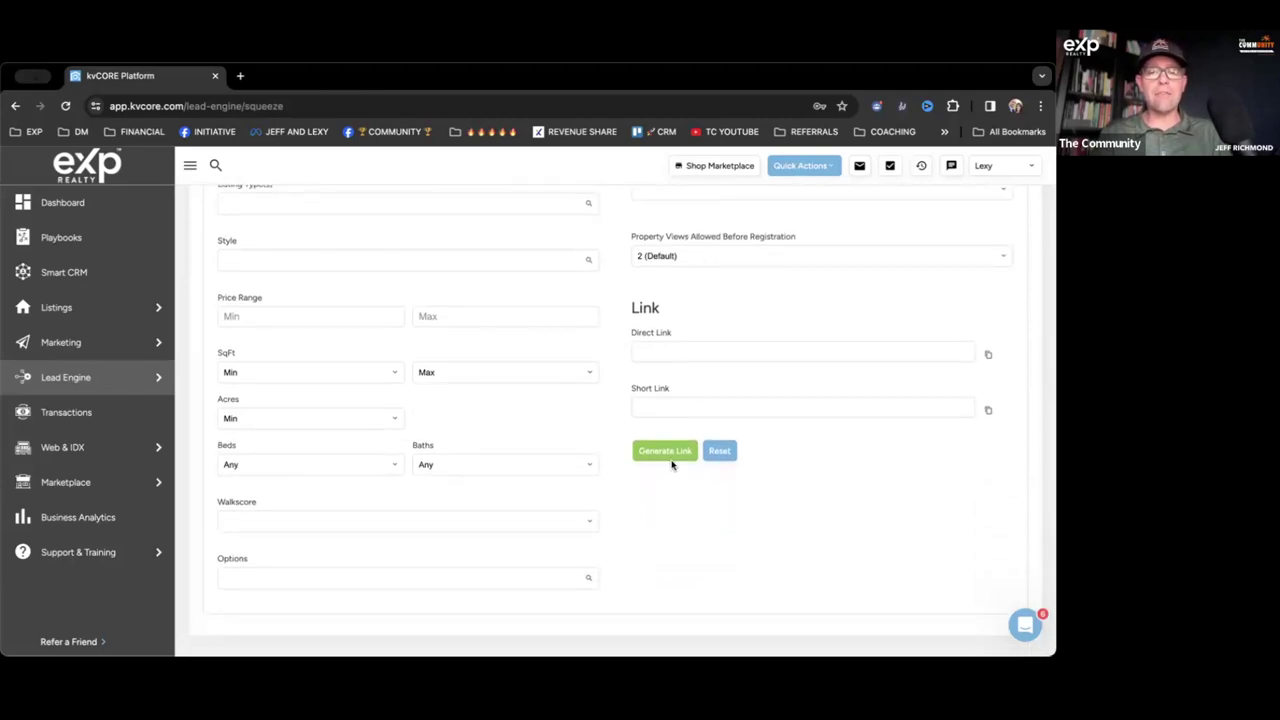
scroll(557, 378, "up", 1)
scroll(557, 378, "up", 5)
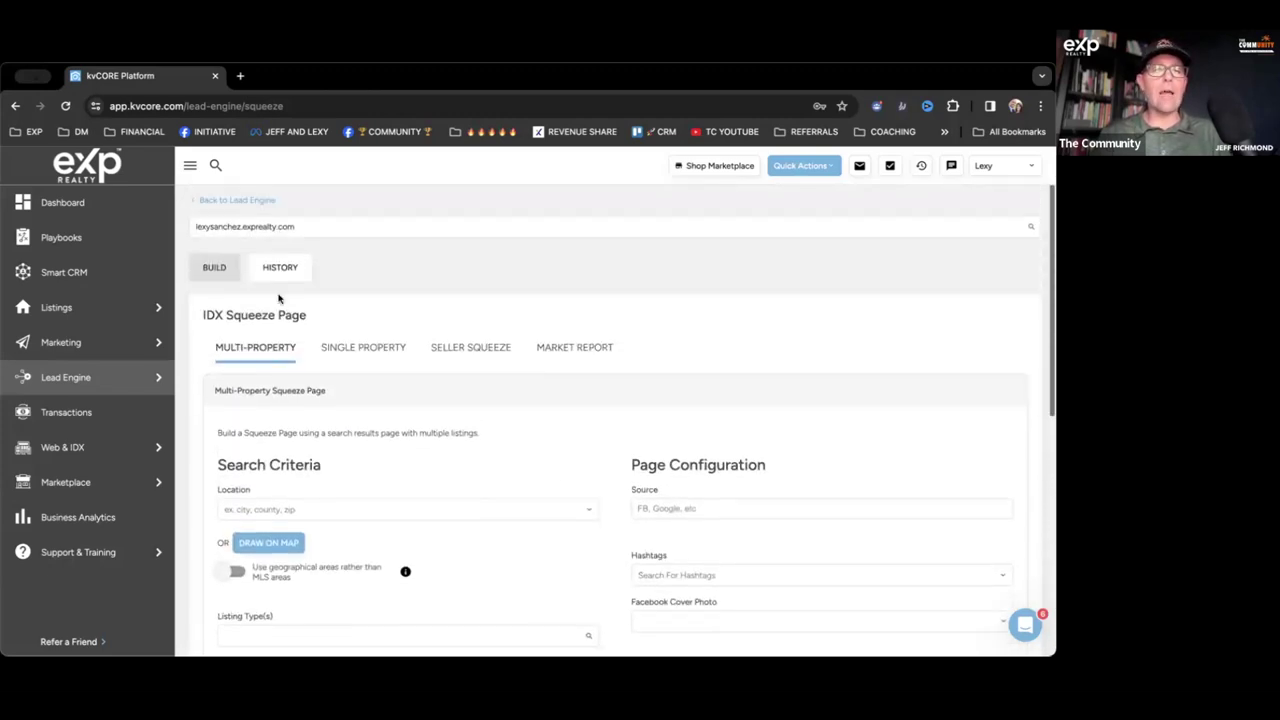
Step: Return to the Lead Engine tools, compare the Landing Page and IDX Squeeze Page options, and open the Pitch Sheet information
left_click(205, 212)
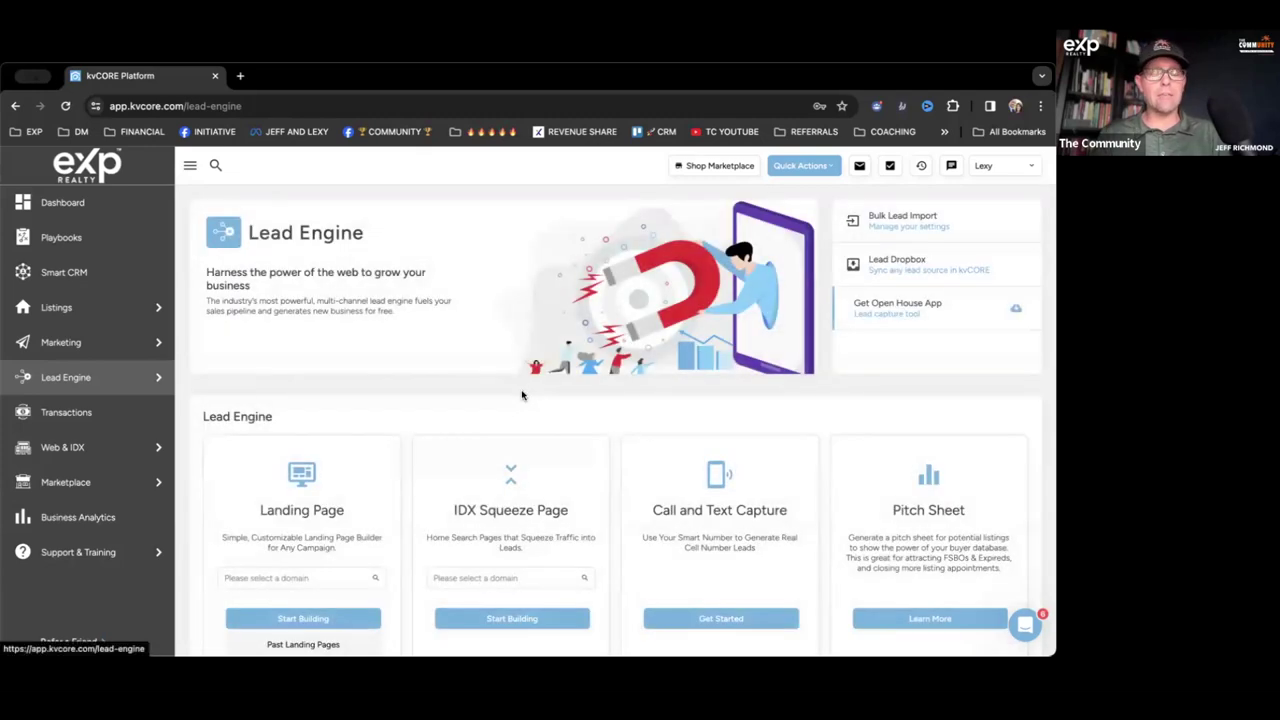
scroll(333, 210, "down", 3)
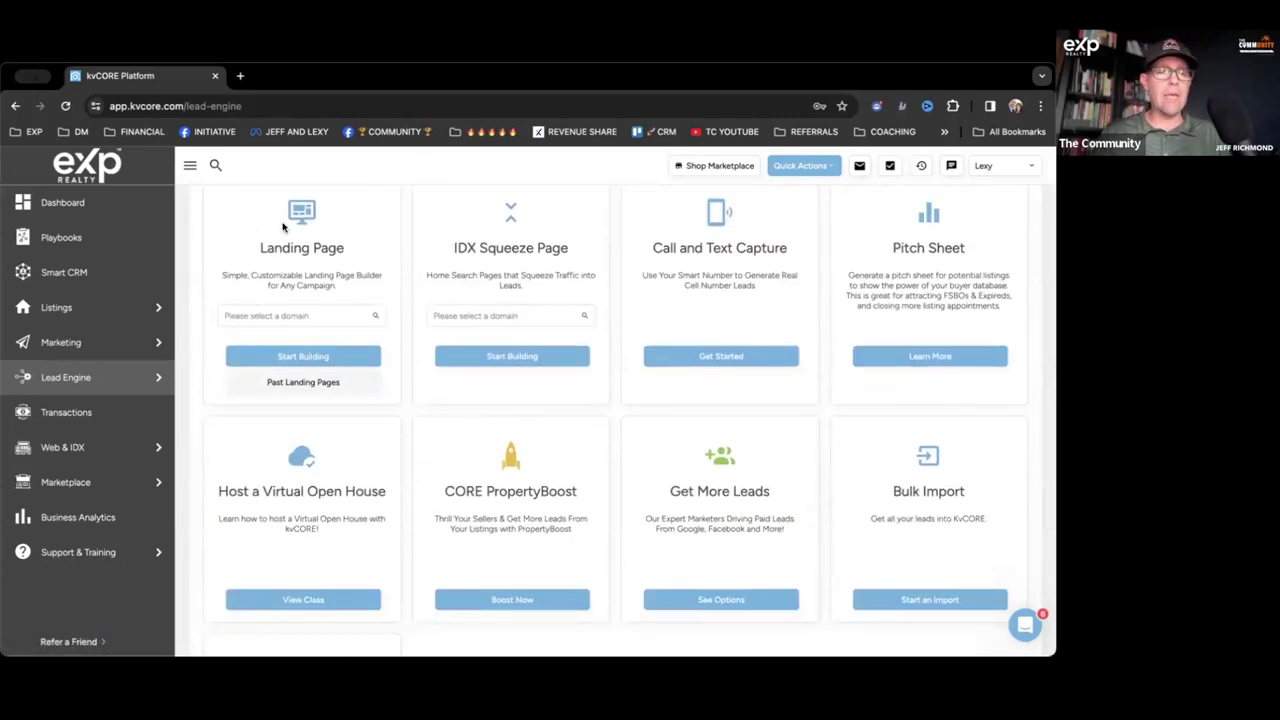
left_click_drag(258, 250, 362, 263)
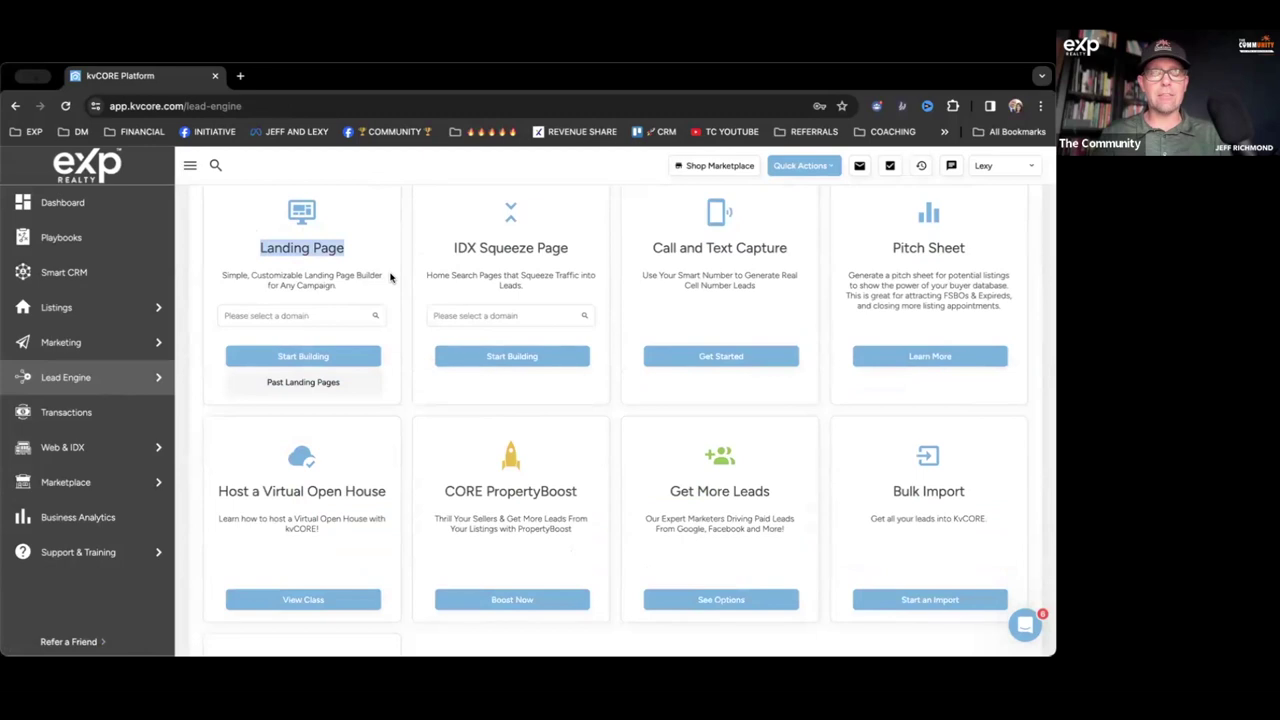
double_click(503, 249)
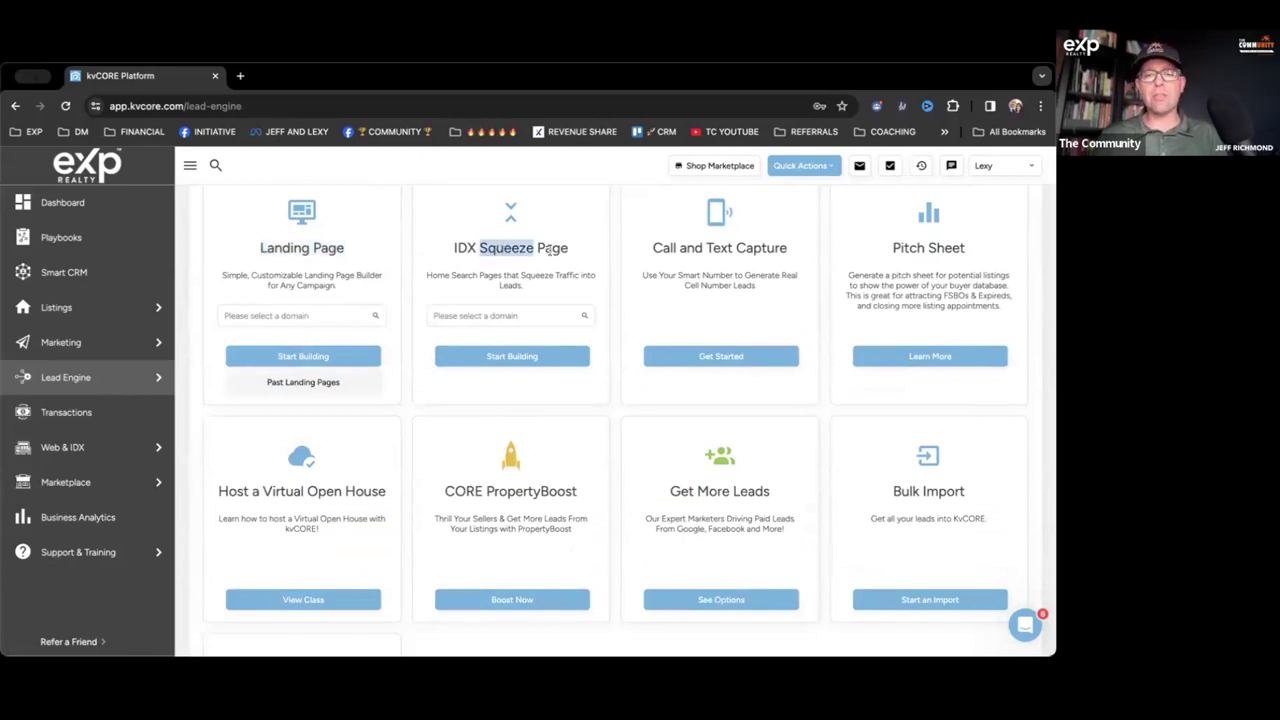
left_click(616, 250)
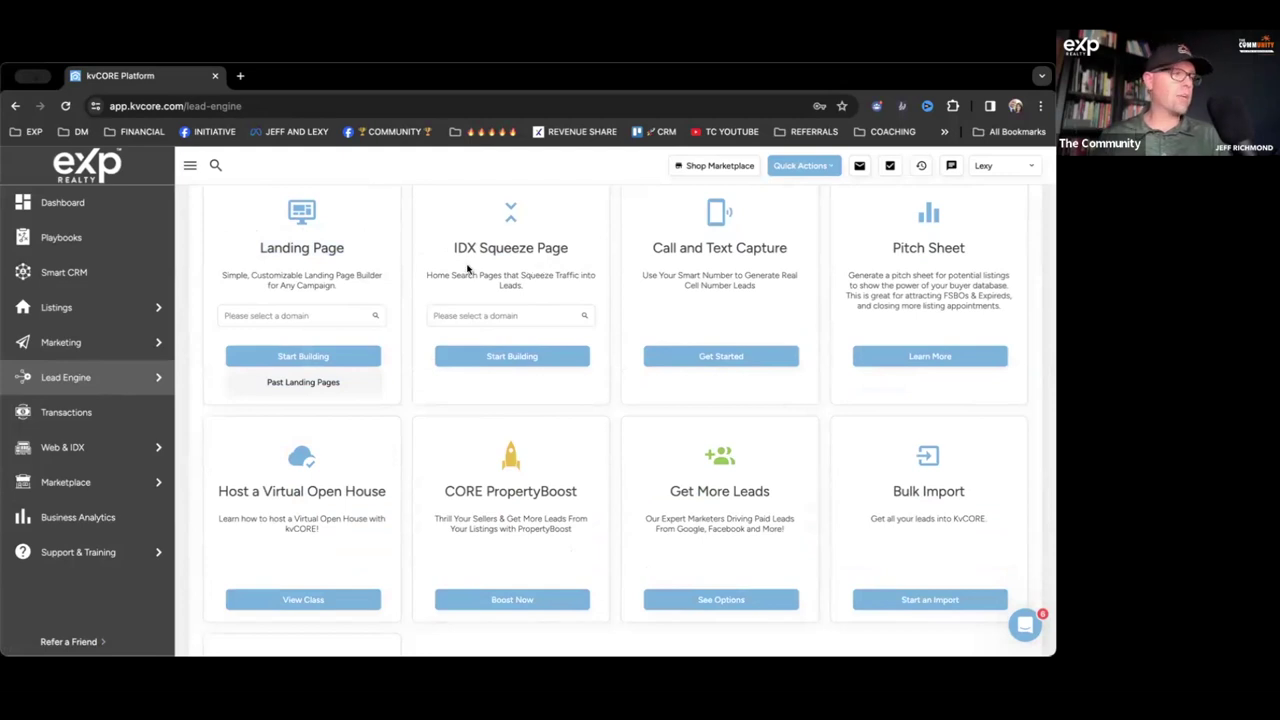
triple_click(283, 250)
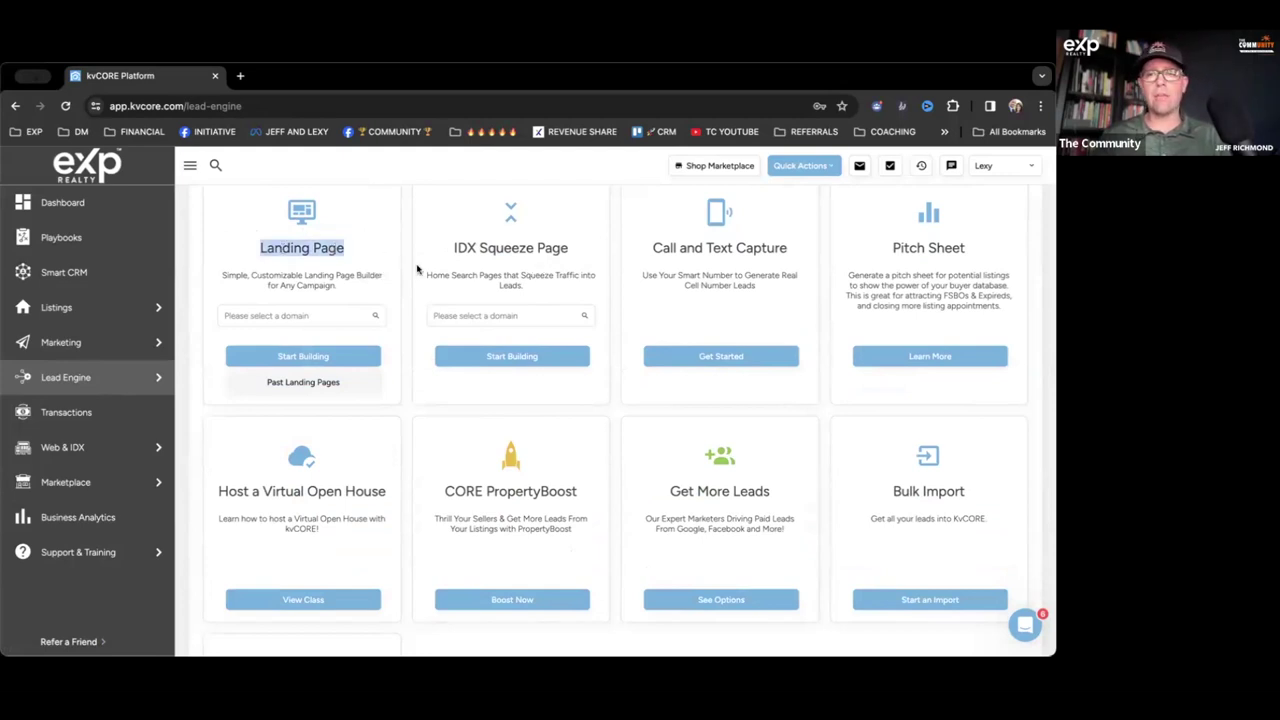
scroll(418, 268, "up", 1)
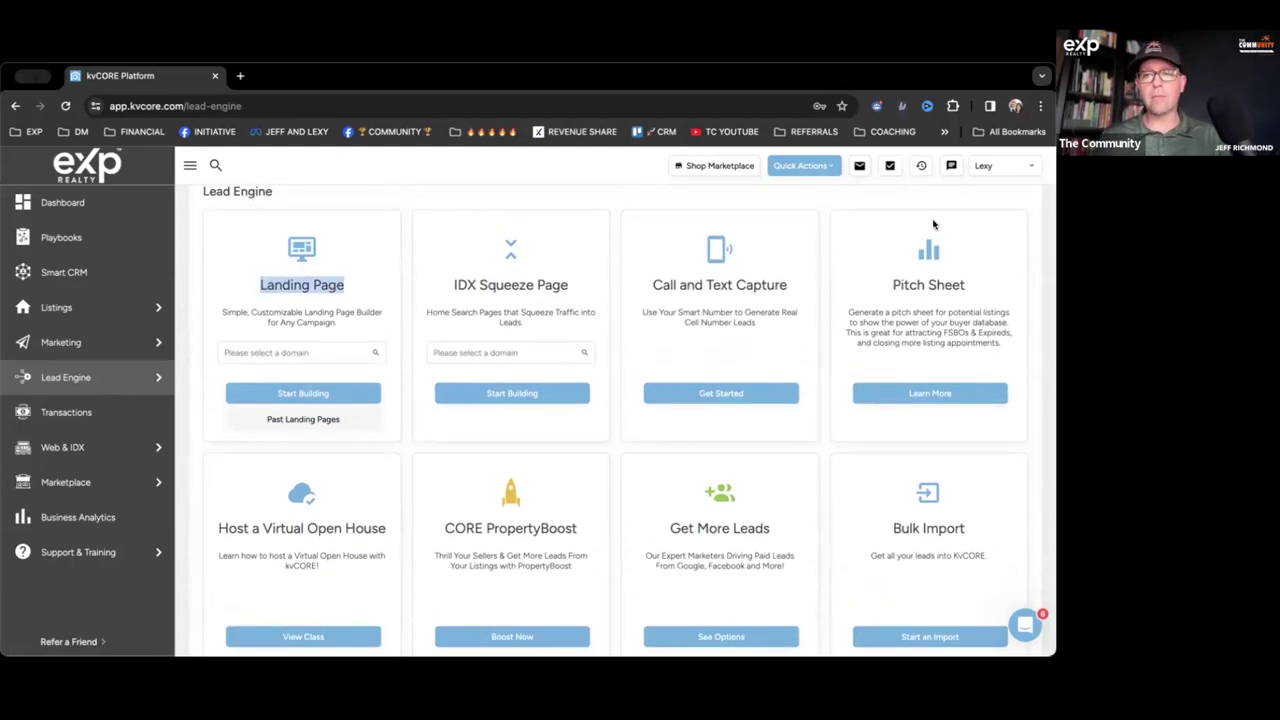
triple_click(908, 285)
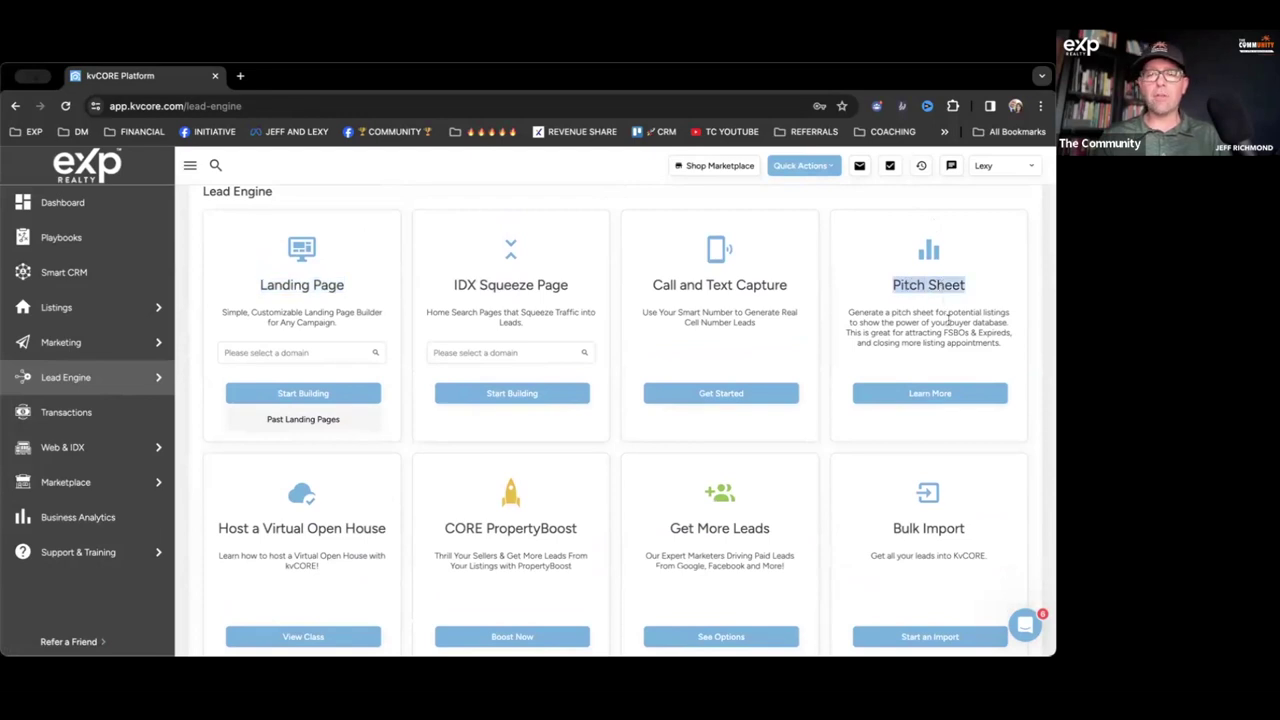
left_click(940, 394)
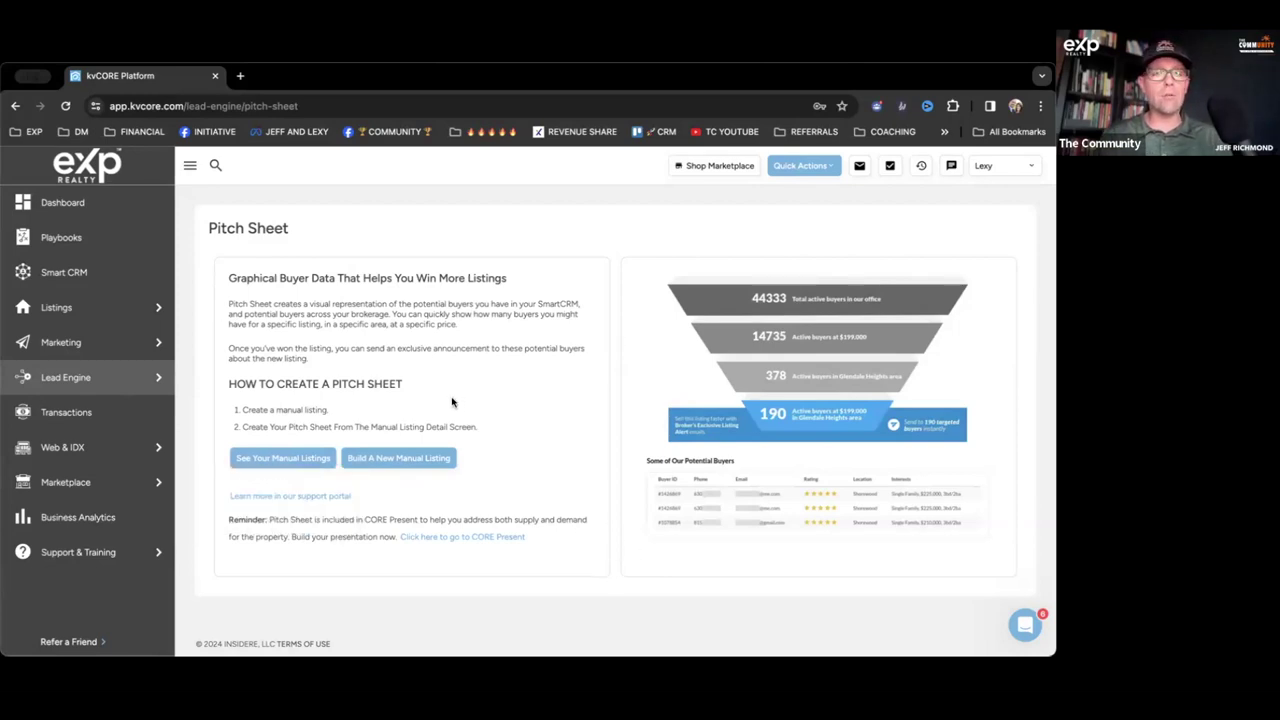
Step: Go back to all Lead Engine tools and open Call and Text Capture
mouse_move(99, 374)
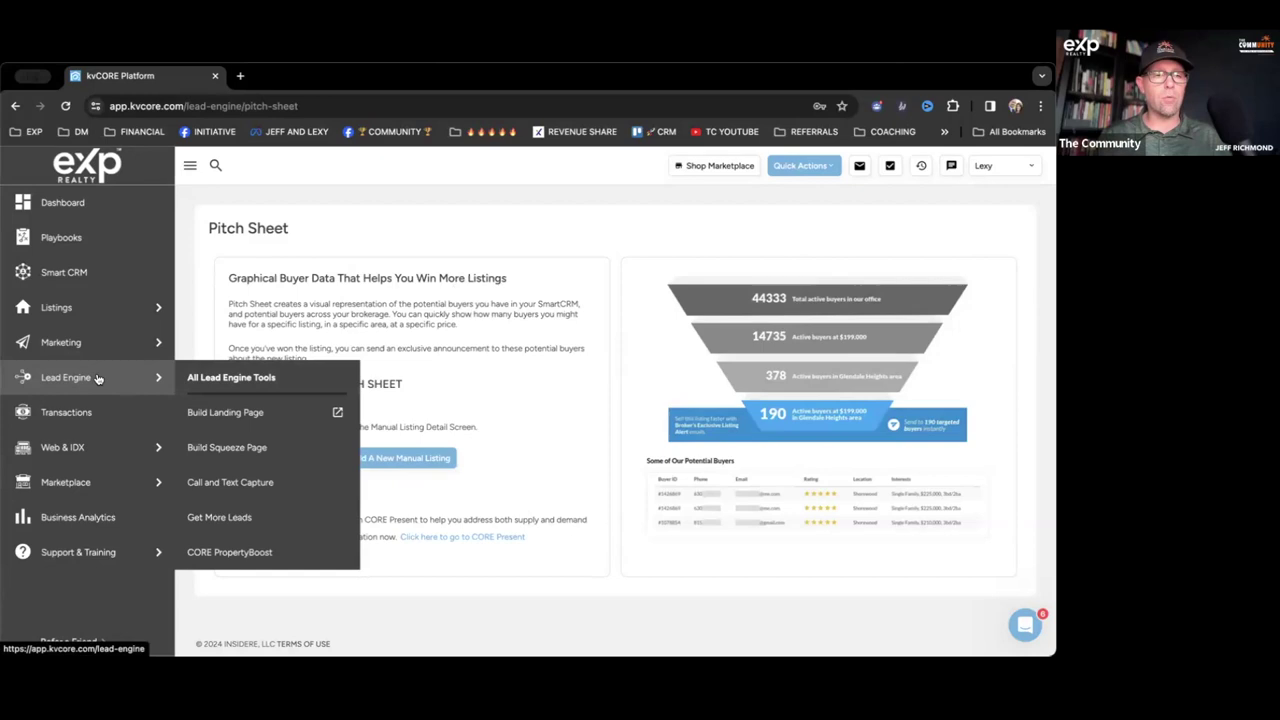
left_click(231, 377)
scroll(480, 394, "down", 2)
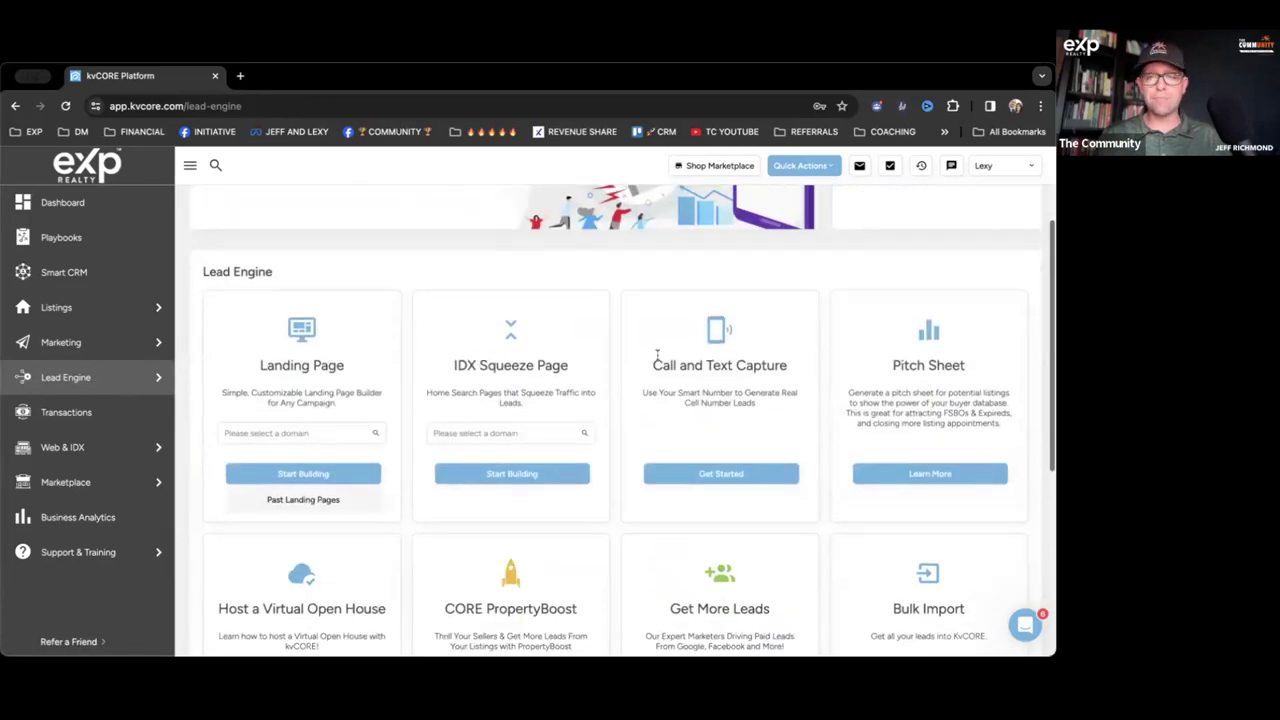
scroll(659, 358, "down", 1)
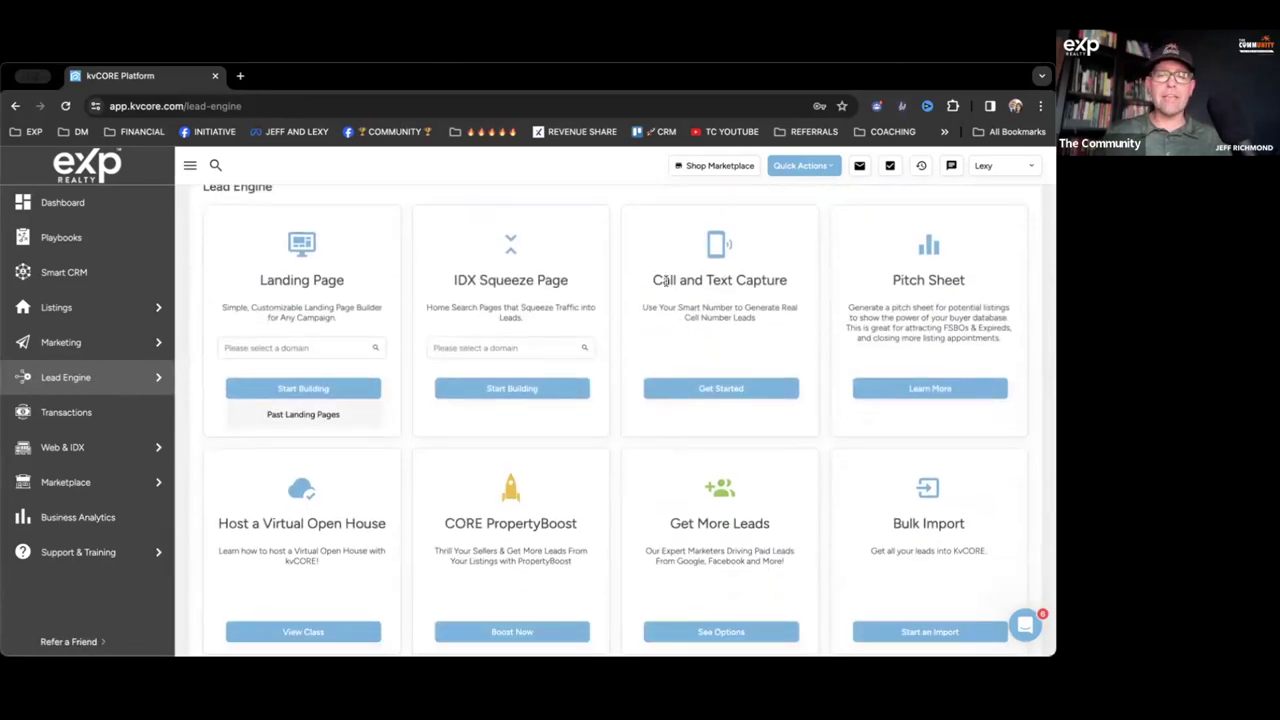
left_click_drag(668, 281, 768, 283)
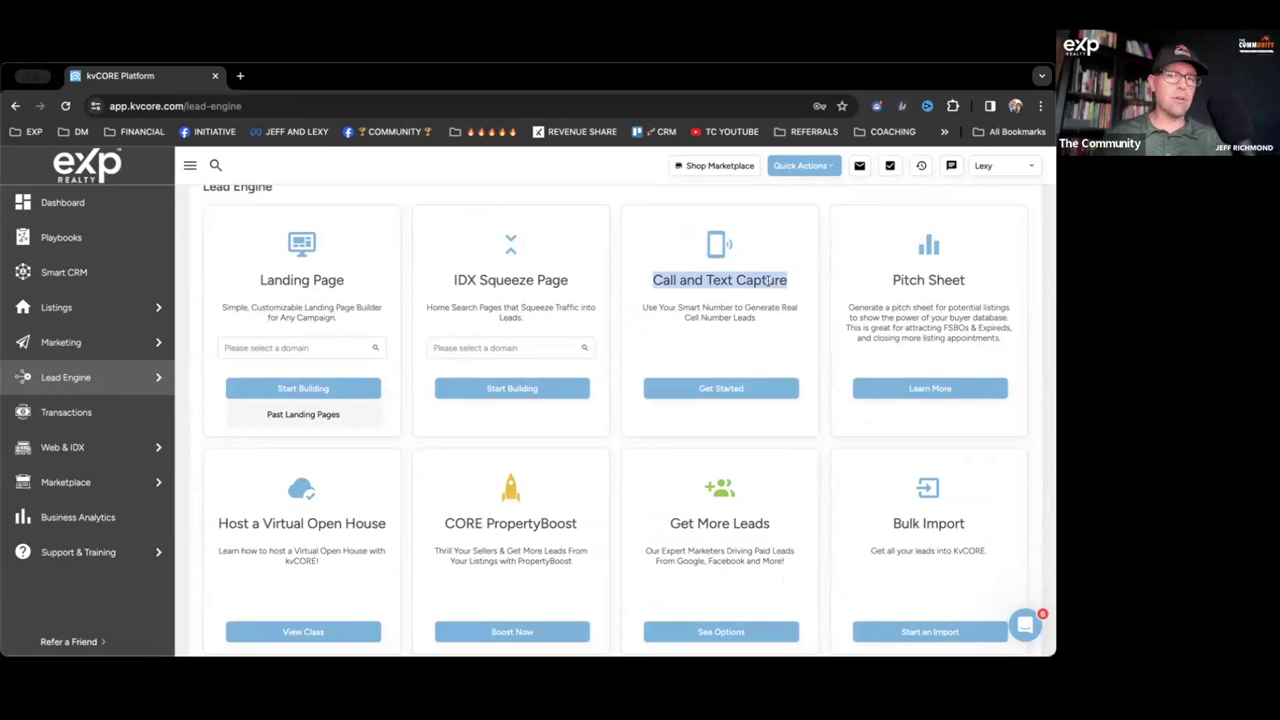
left_click(721, 389)
Step: Examine the existing custom text codes and their reply messages in the Custom Text Codes list
scroll(717, 394, "down", 1)
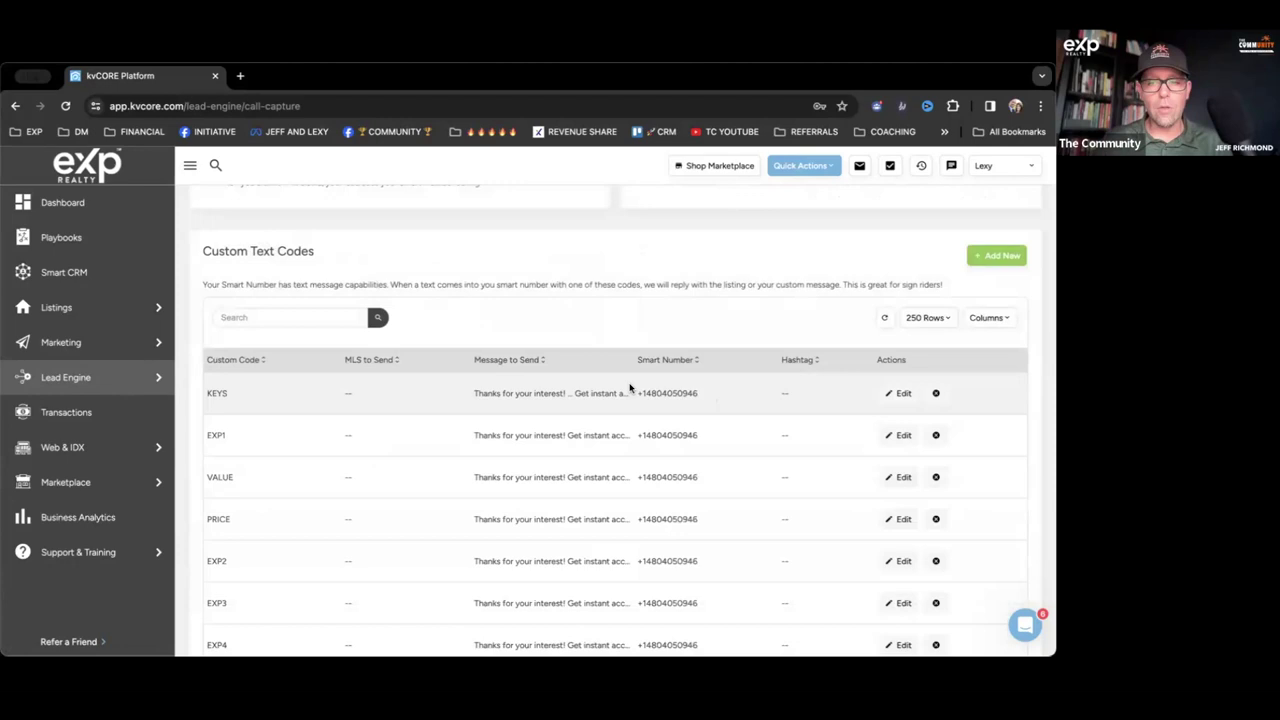
scroll(630, 388, "down", 6)
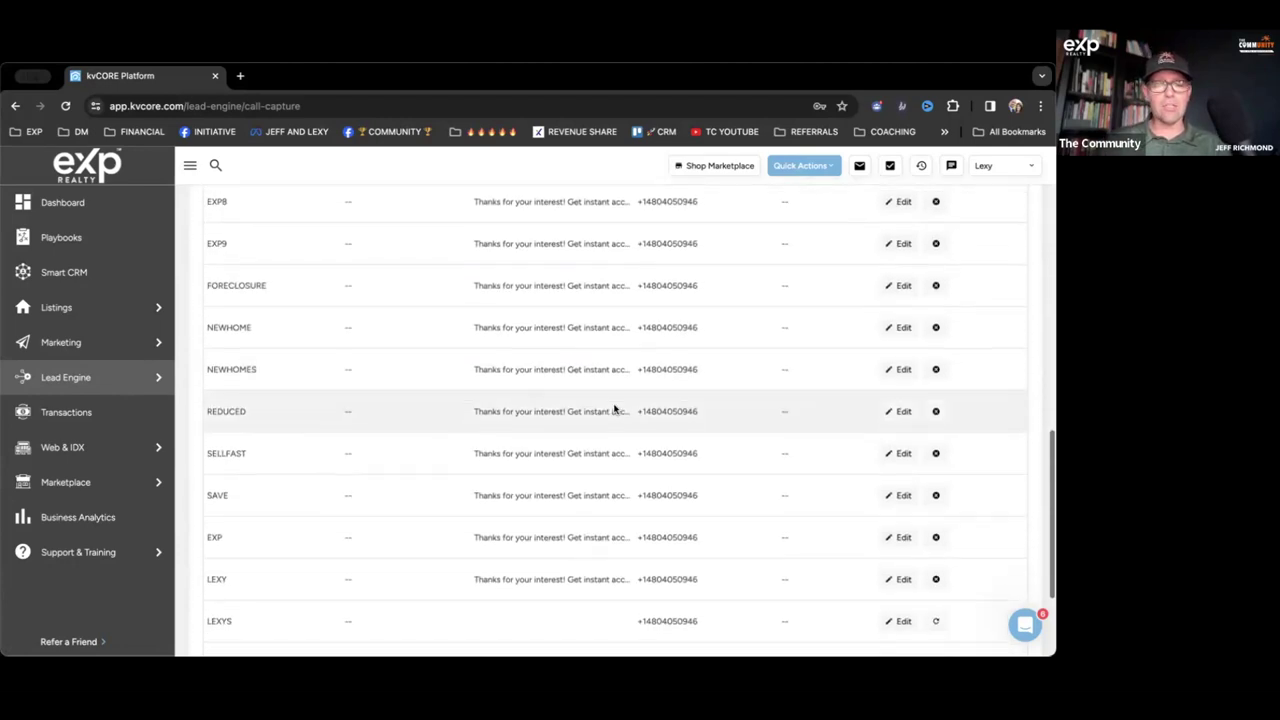
scroll(614, 409, "down", 2)
scroll(614, 409, "up", 3)
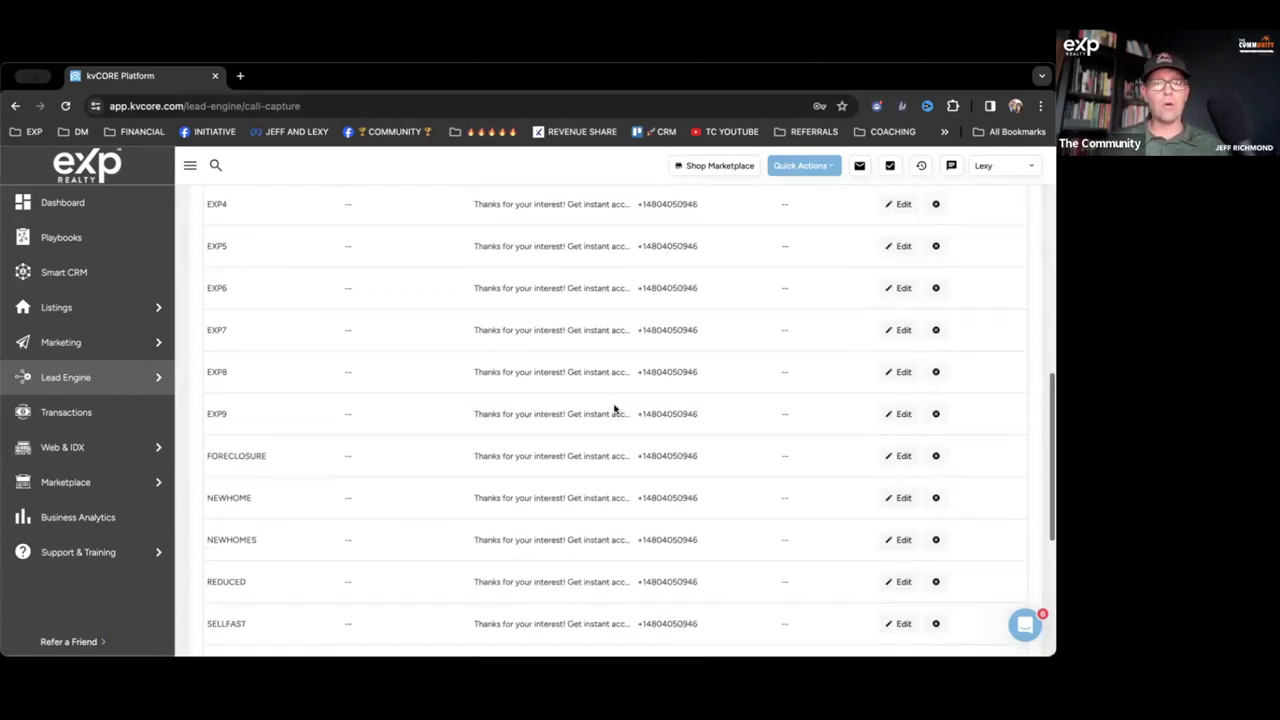
scroll(614, 409, "up", 5)
scroll(614, 409, "down", 2)
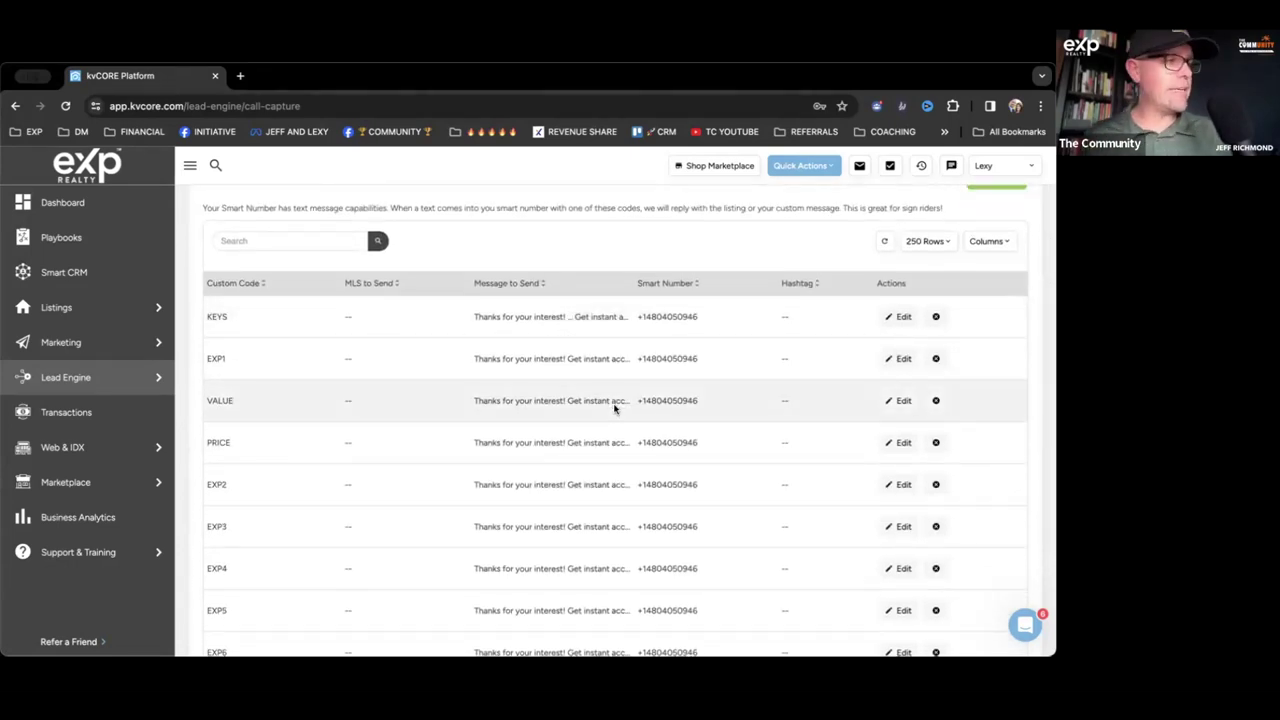
scroll(450, 308, "up", 2)
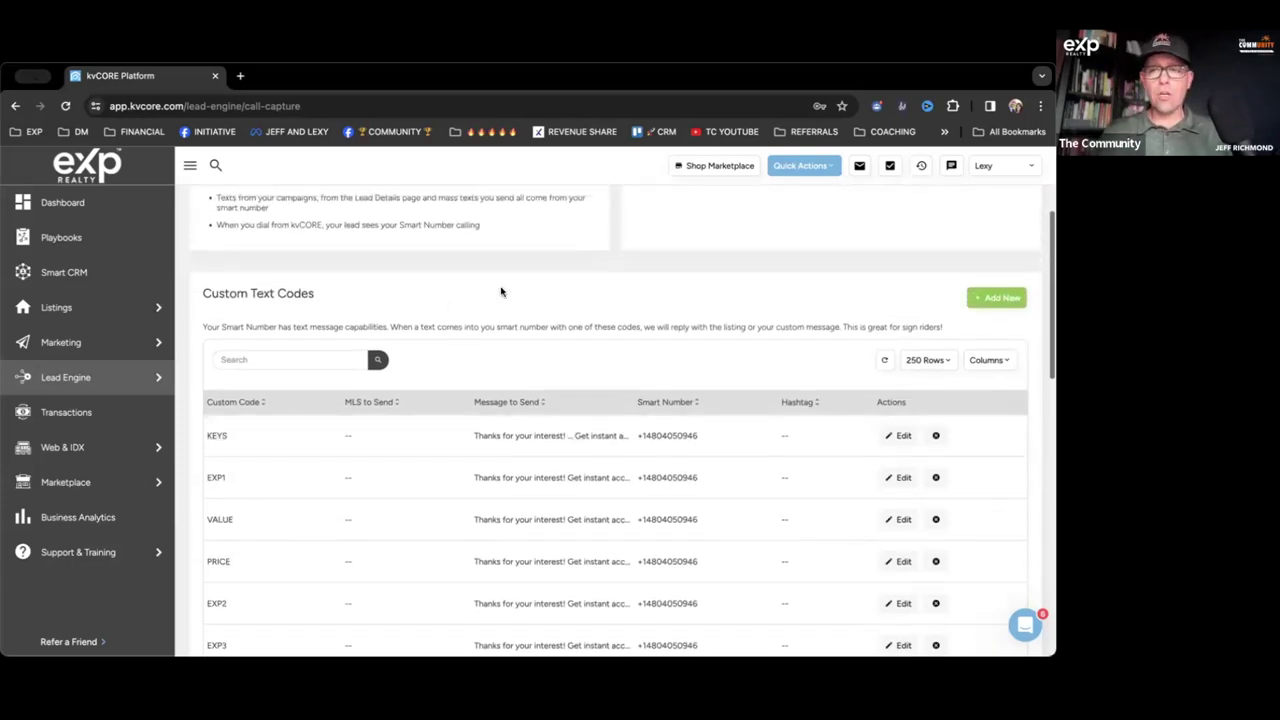
double_click(216, 294)
left_click_drag(267, 298, 216, 293)
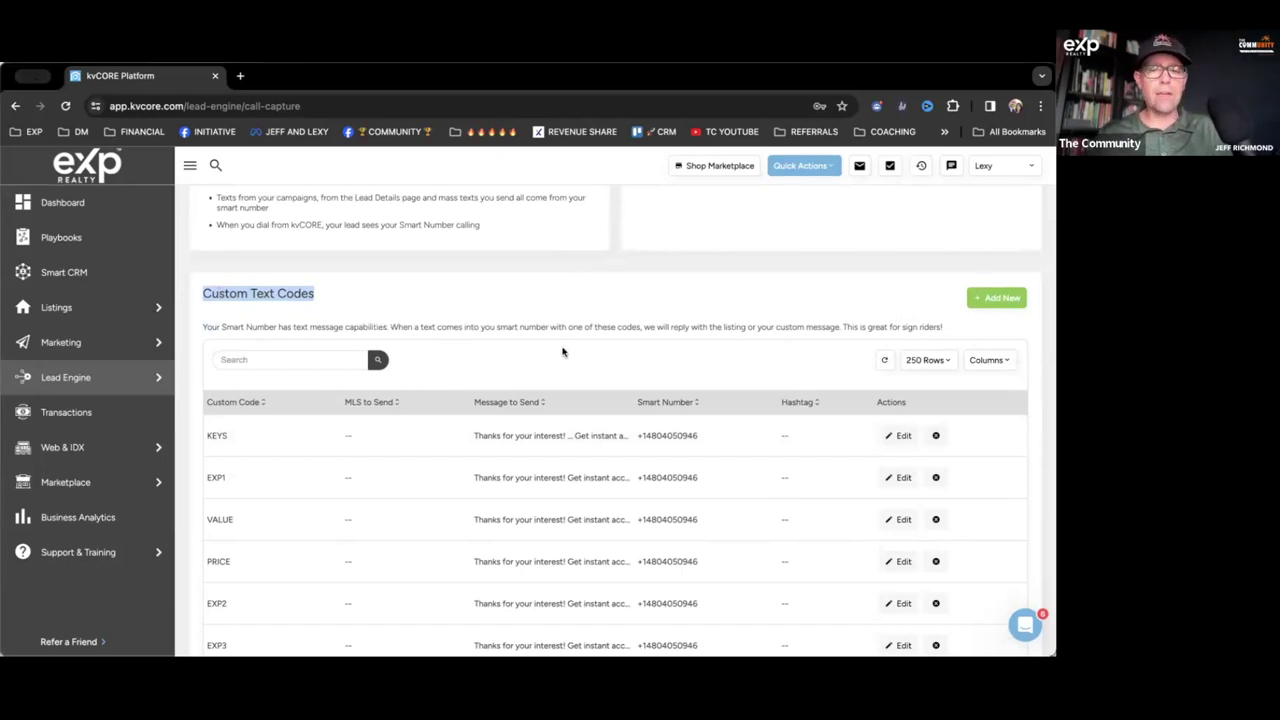
Step: Start a new custom text code and enter FARMHOUSE as its code
left_click(995, 300)
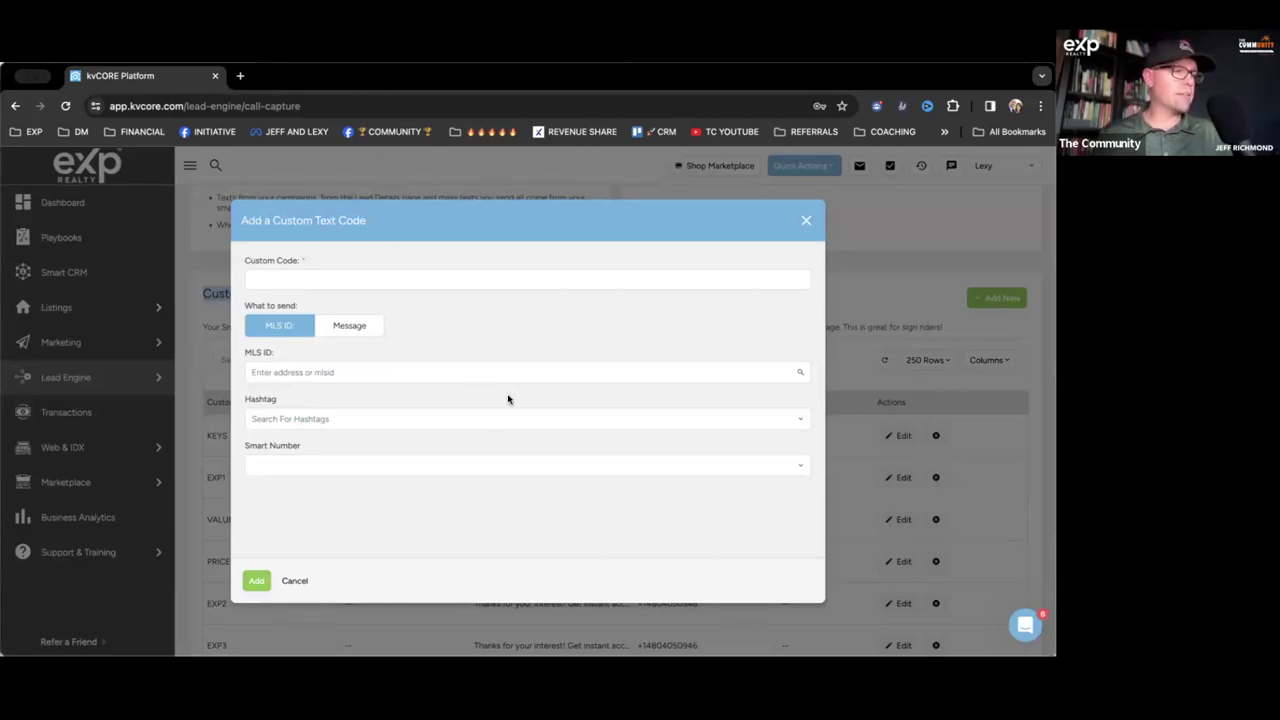
left_click(272, 277)
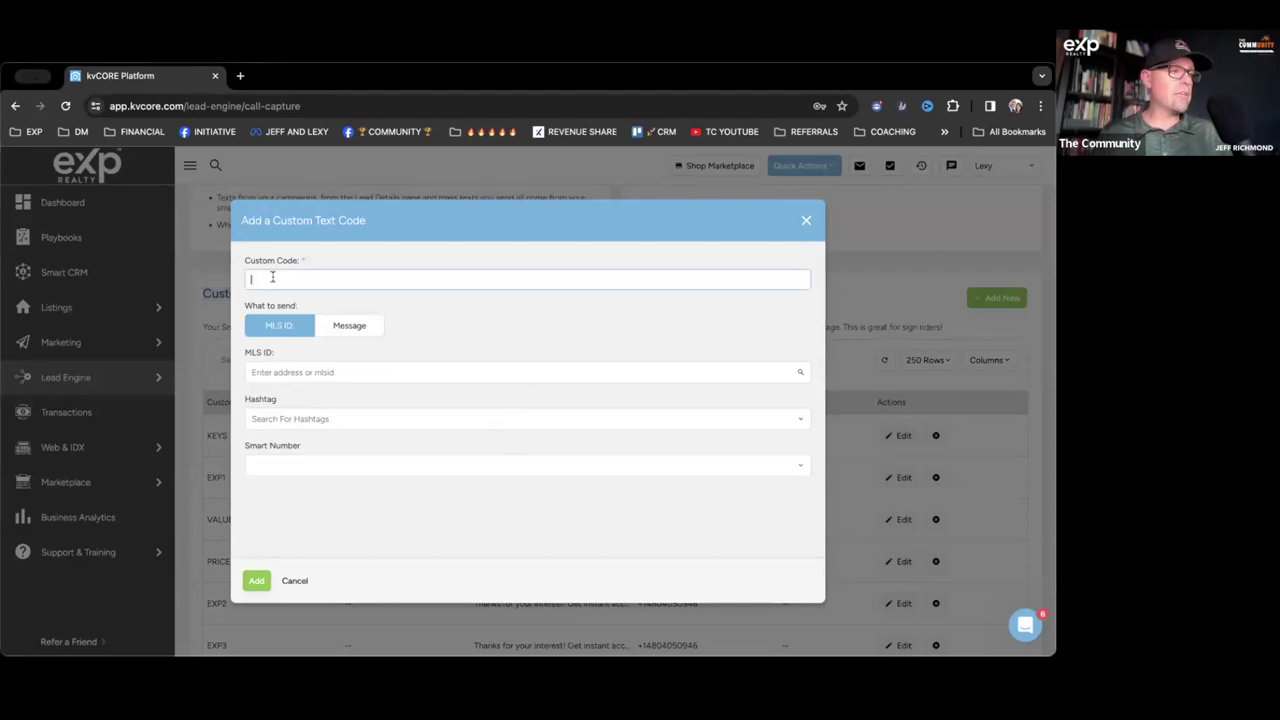
type("123MAIN")
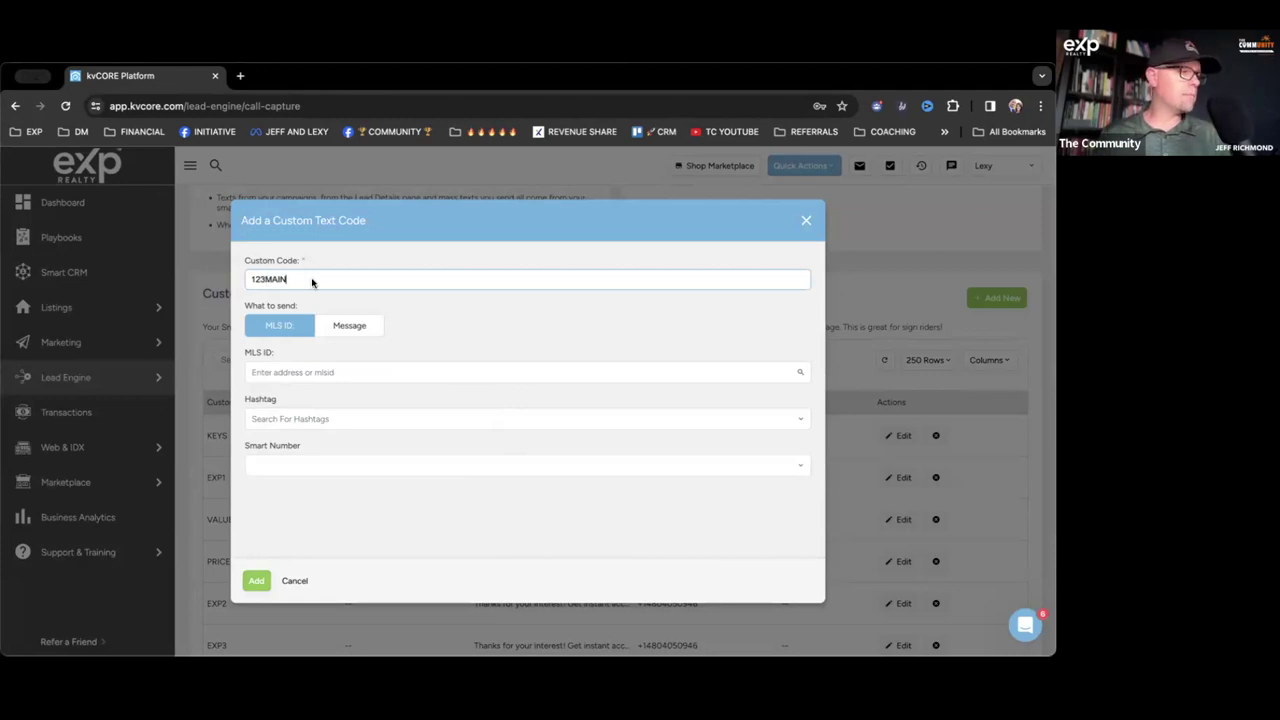
double_click(267, 282)
type("CUTEFARMHOUSE")
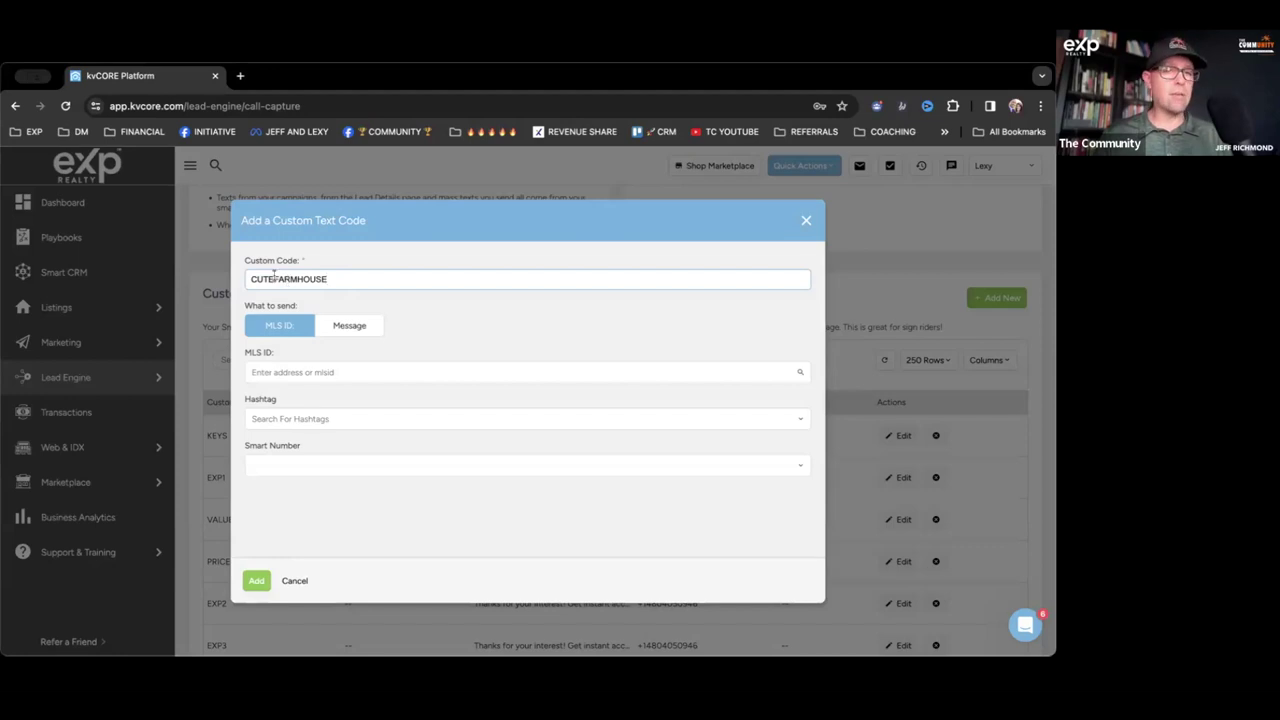
left_click_drag(275, 279, 249, 279)
key("BackSpace")
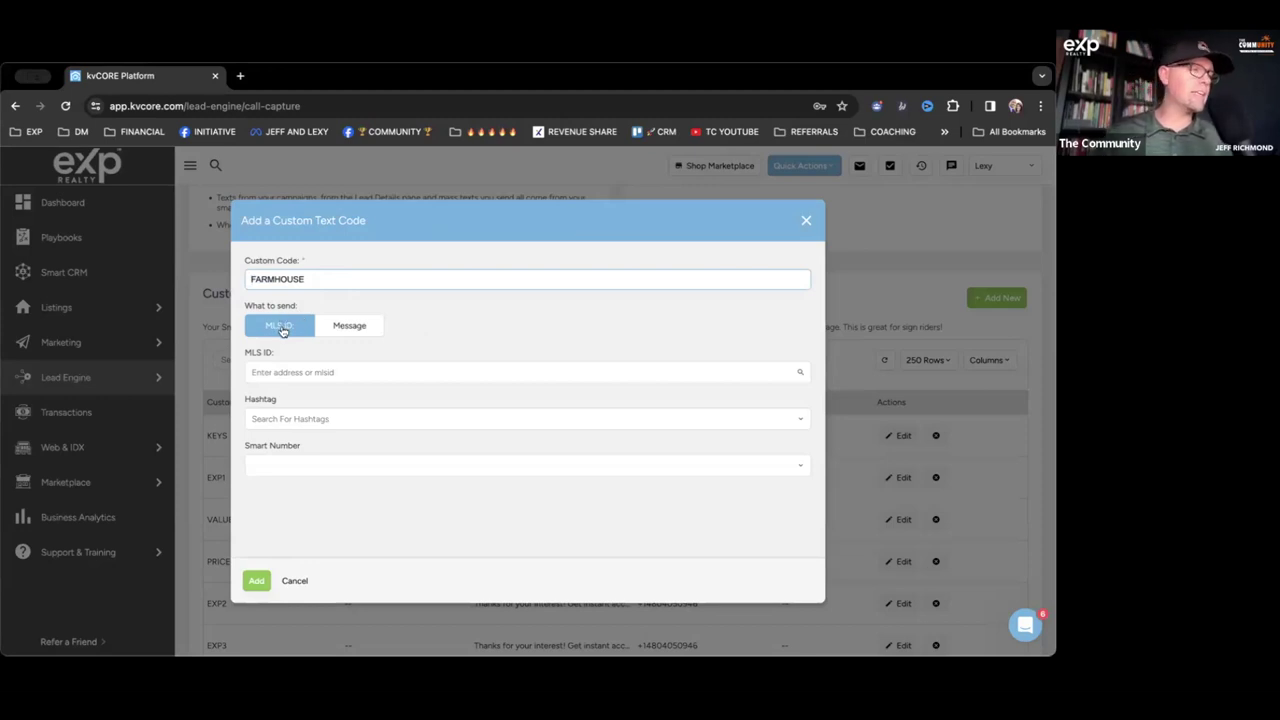
Step: Make the FARMHOUSE code send a message reading "Hey th... What would you like to know about that property?"
left_click(351, 326)
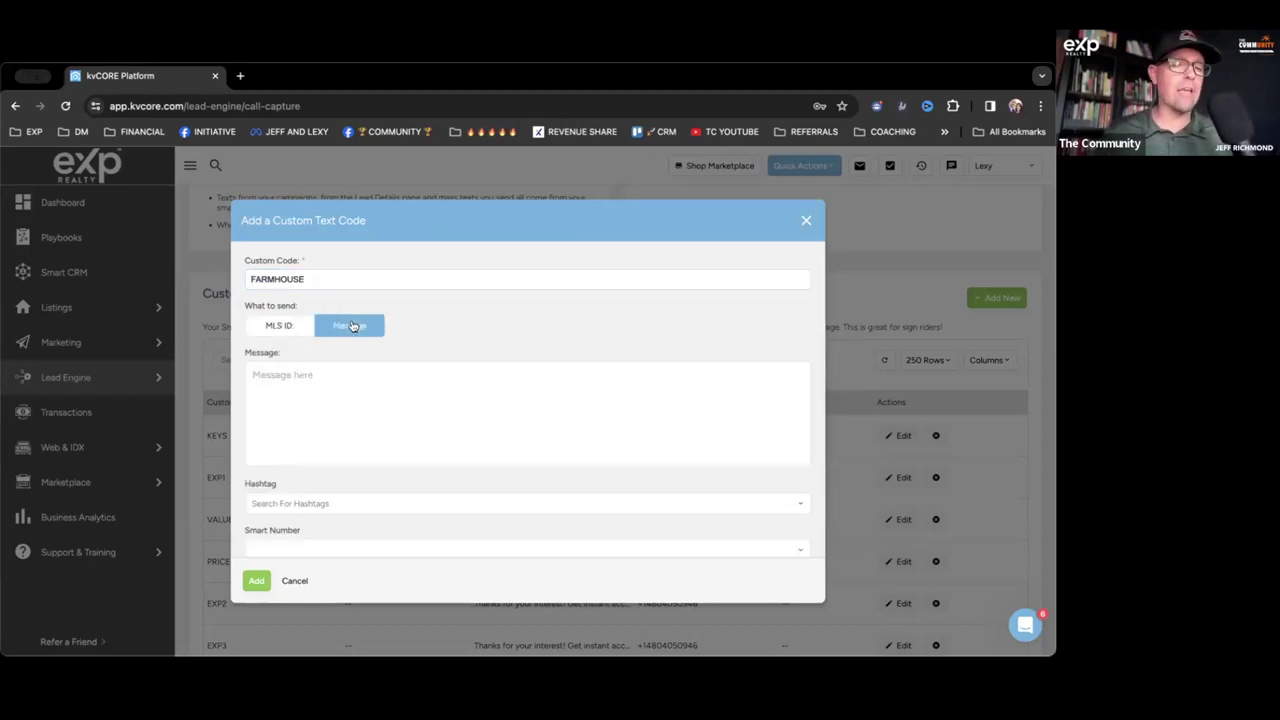
left_click(338, 378)
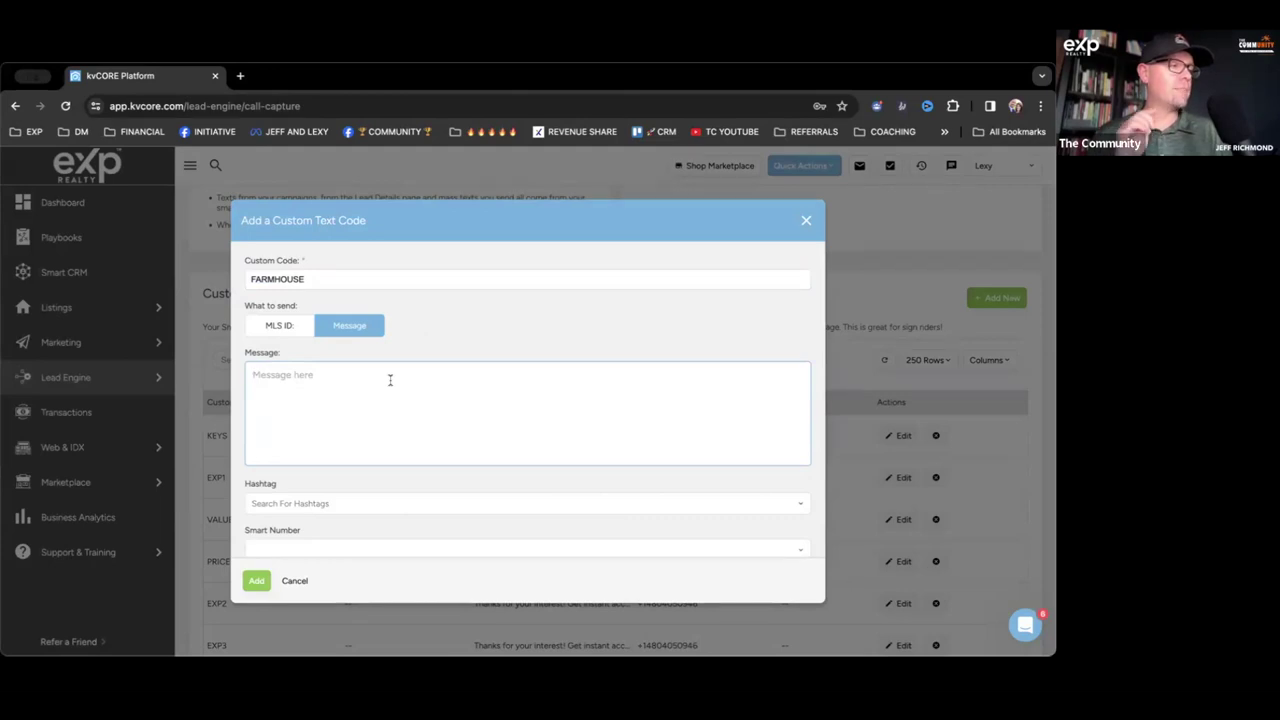
type("Hey there")
key("BackSpace")
key("BackSpace")
key("BackSpace")
type("...")
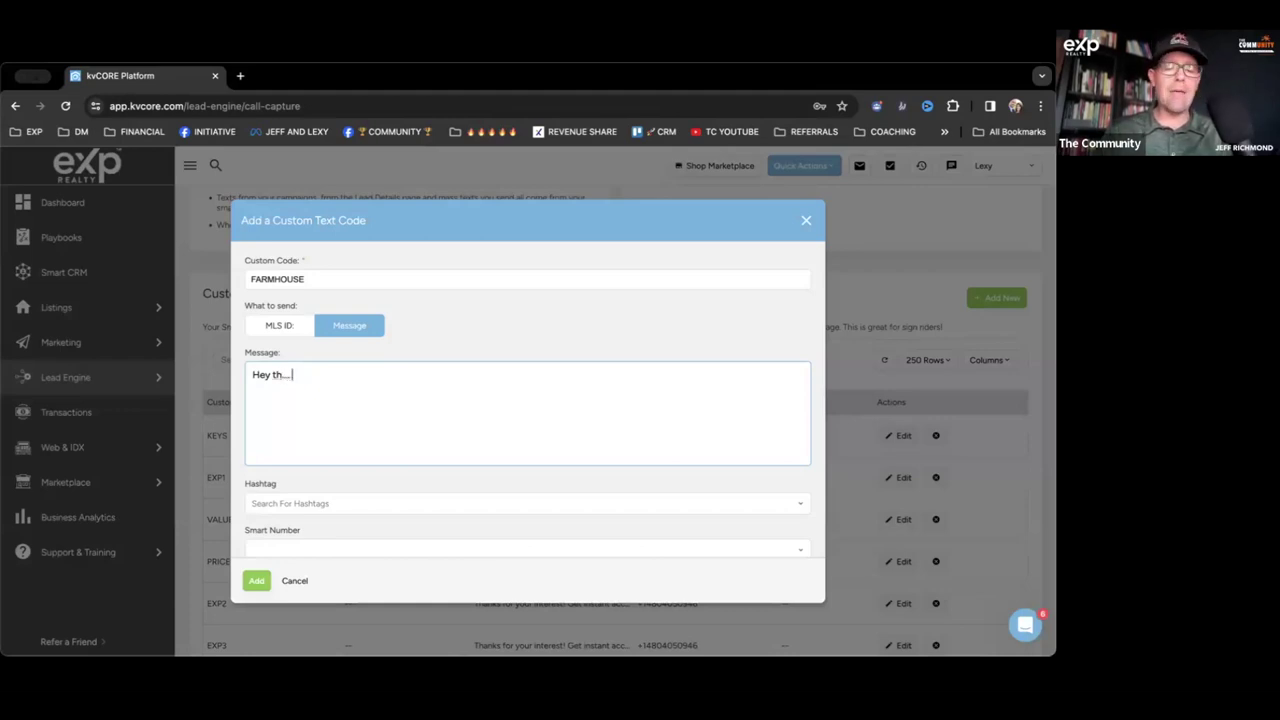
type(" What would you like to know about that property?")
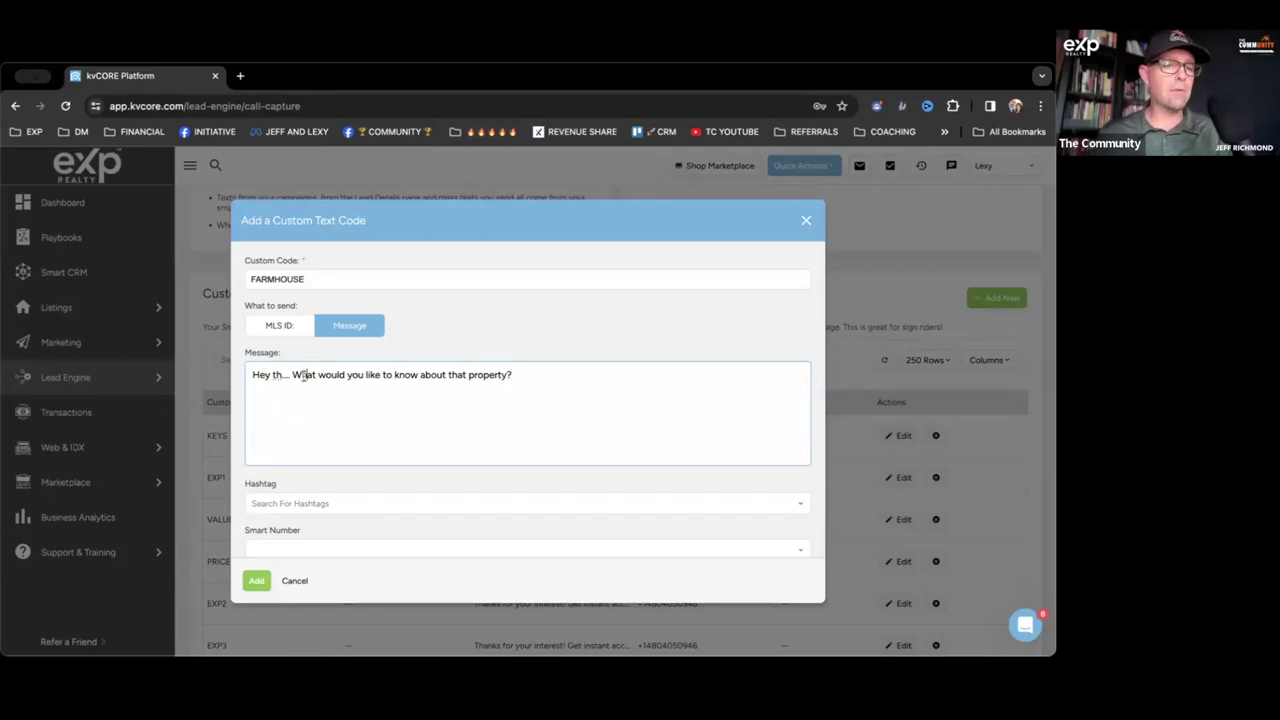
Step: Try signing the message on a new line with the agent's name and phone number, and clear the whole message
triple_click(304, 375)
key("Right")
key("Return")
type("- Lexy (")
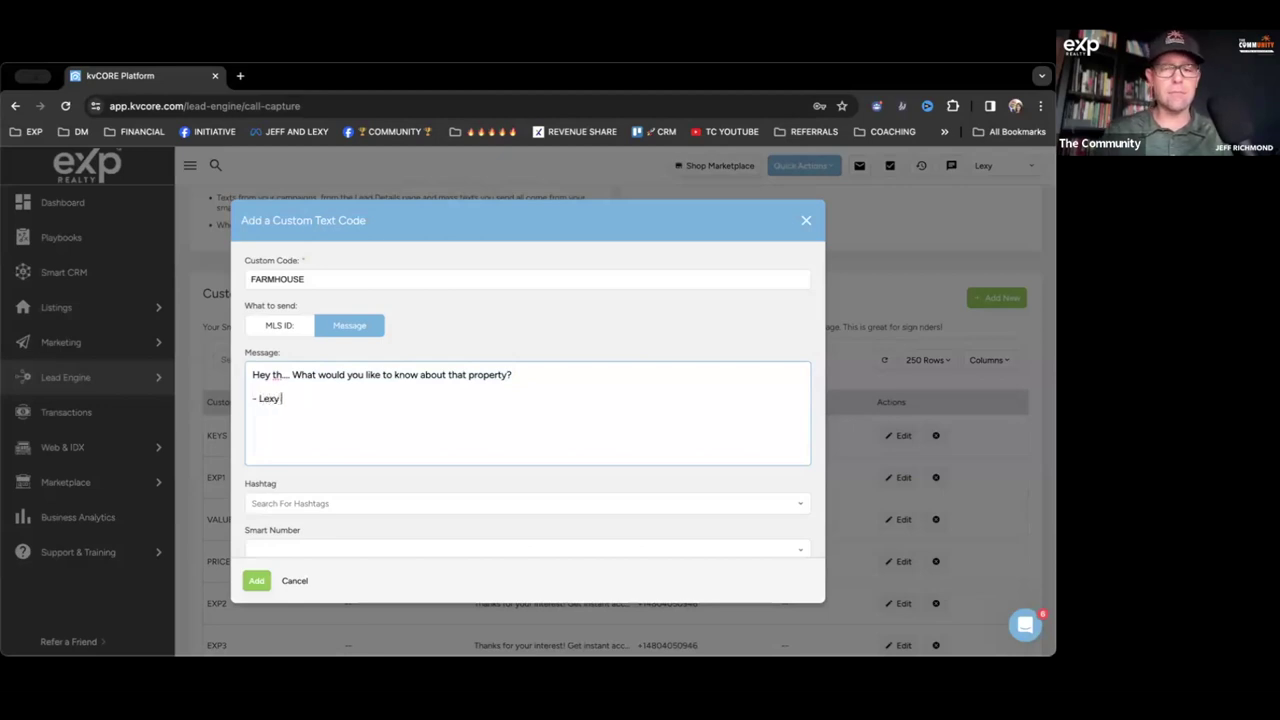
type("503khjkjh)")
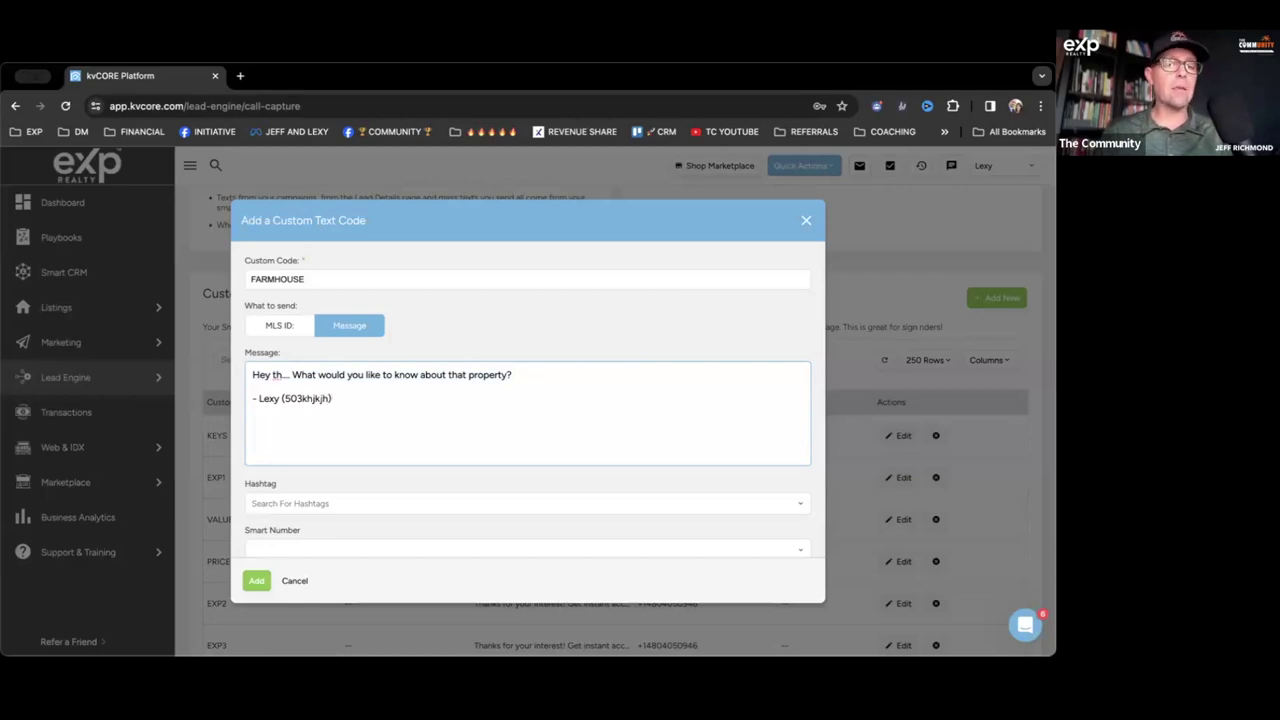
key("ctrl+a")
key("BackSpace")
Step: Try #123main as the hashtag for the FARMHOUSE code and clear it again
scroll(334, 429, "down", 1)
left_click(260, 440)
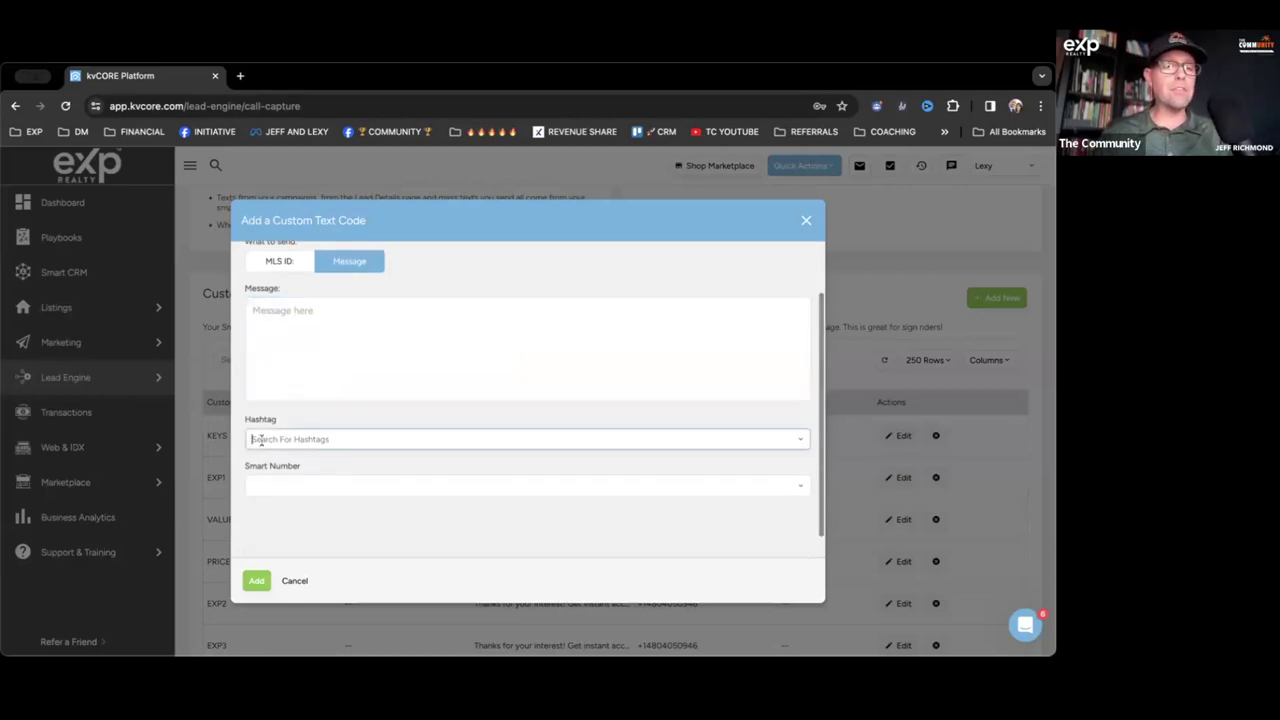
type("#123main")
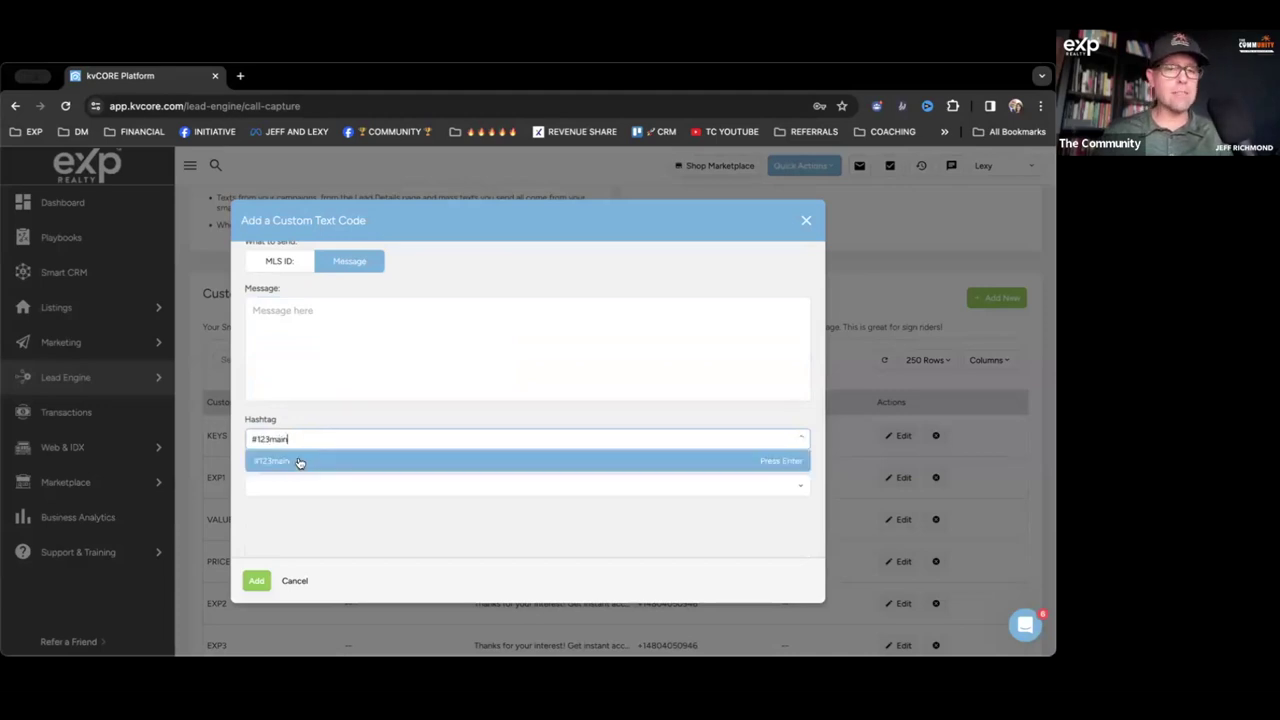
double_click(274, 434)
key("BackSpace")
scroll(388, 300, "up", 2)
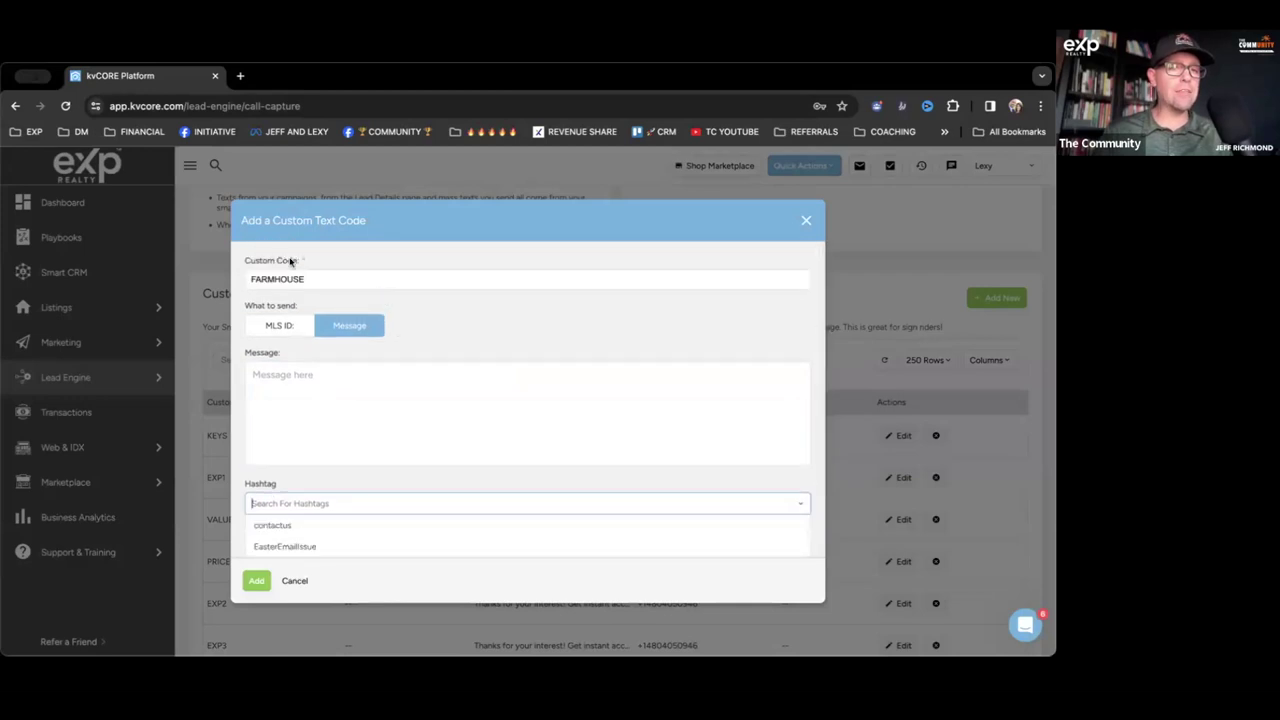
Step: Look through the available Smart Number choices and cancel the new FARMHOUSE text code
scroll(298, 308, "down", 2)
left_click(282, 408)
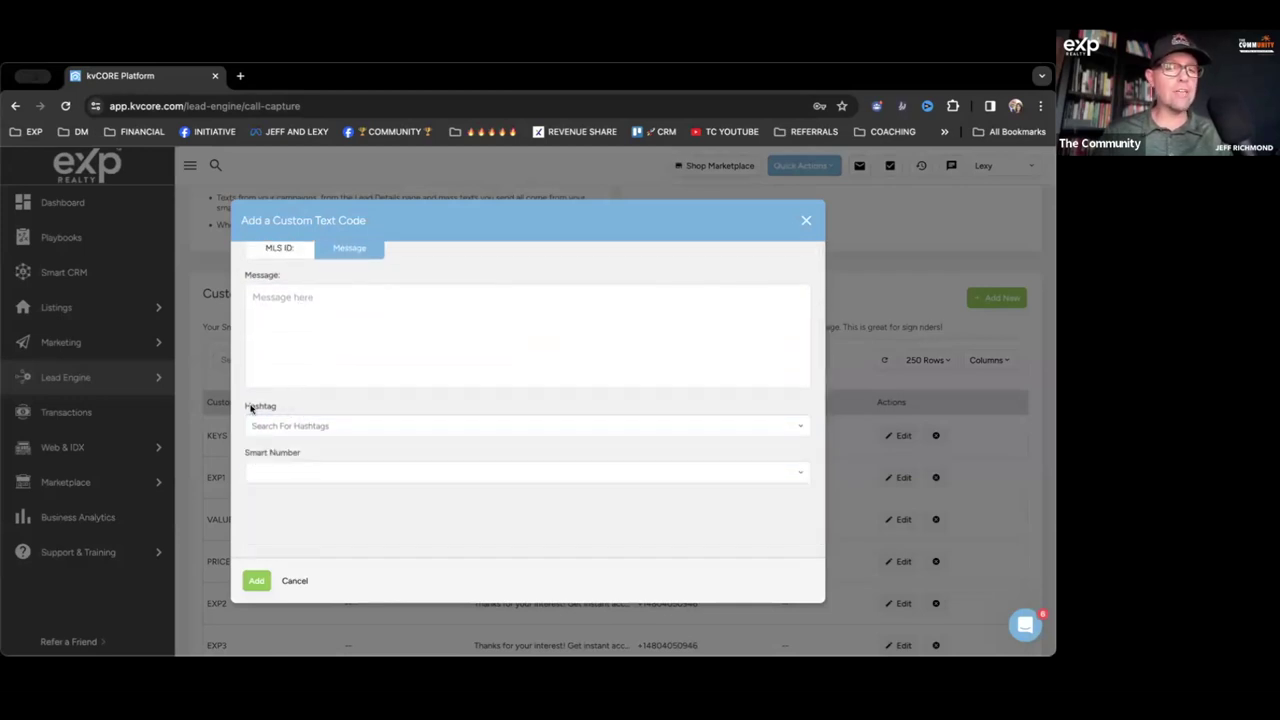
left_click(291, 471)
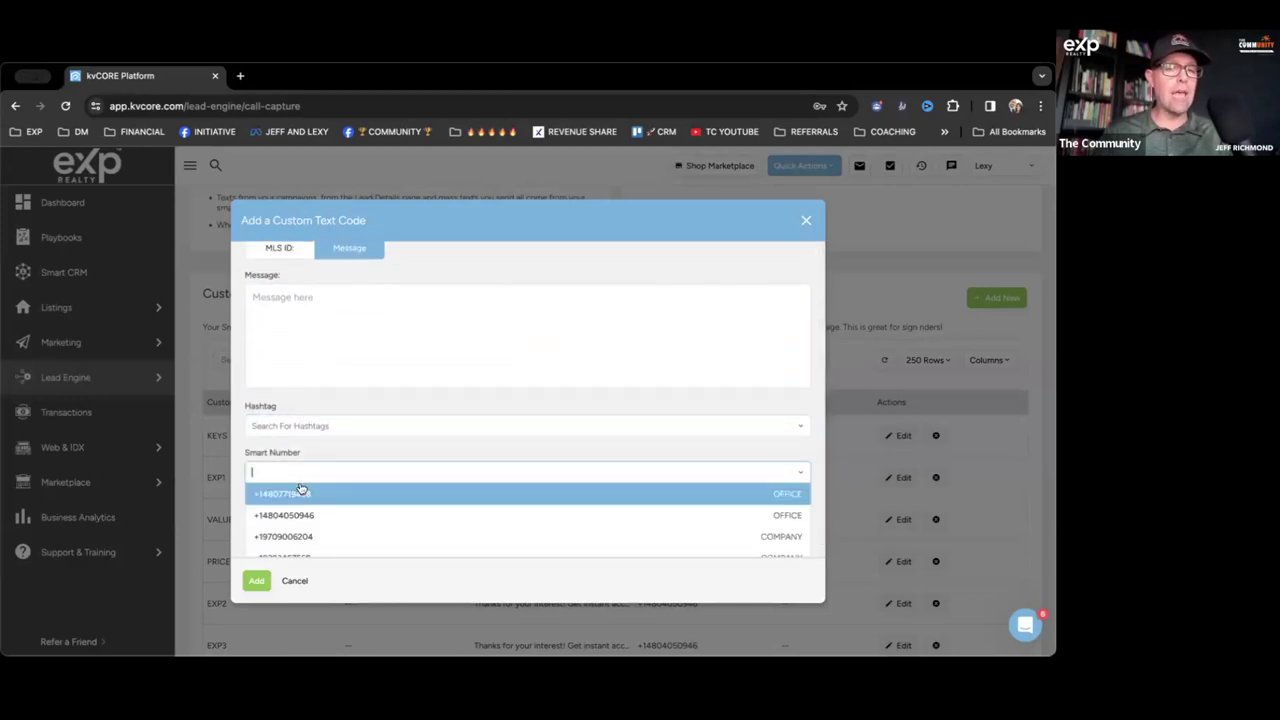
scroll(310, 505, "down", 1)
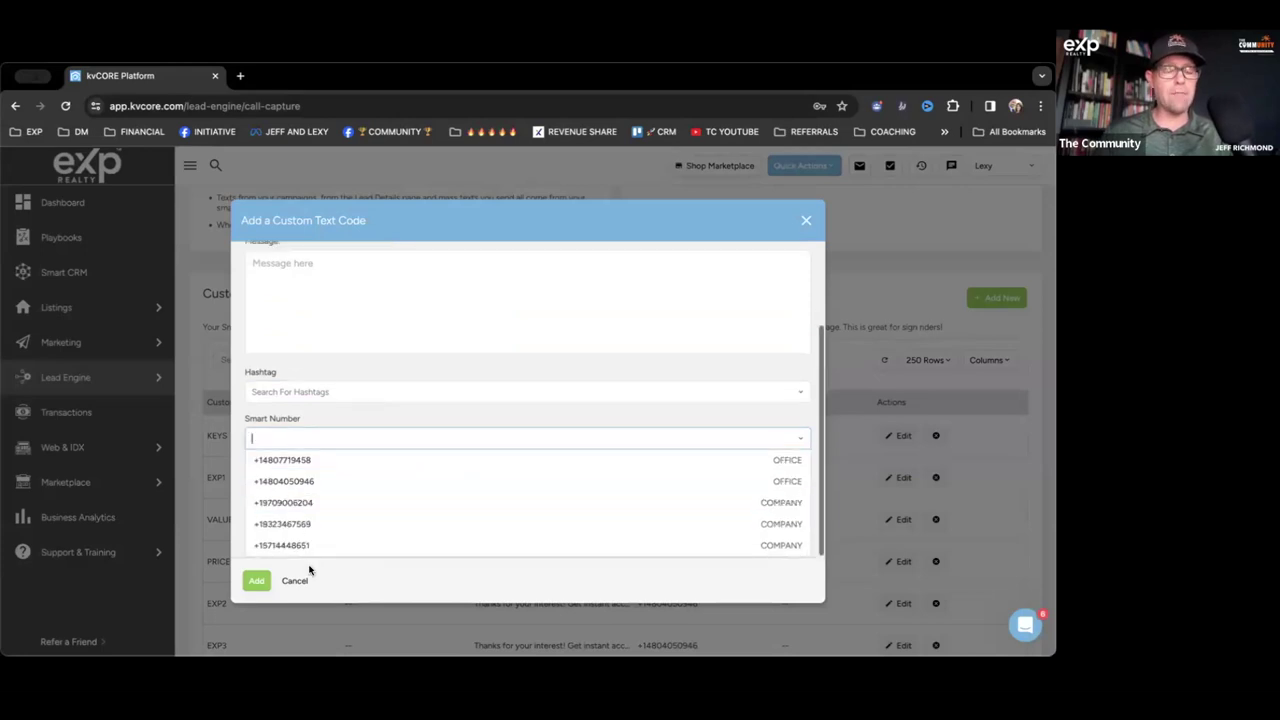
left_click(315, 421)
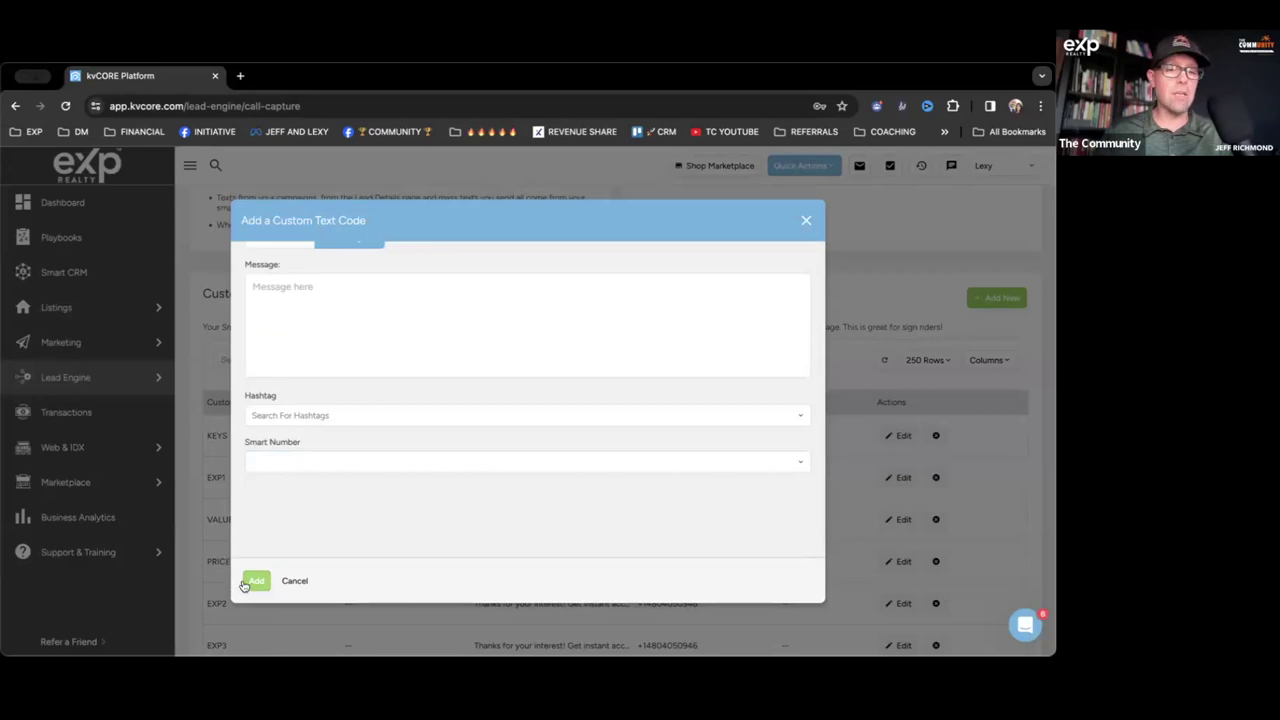
left_click(294, 580)
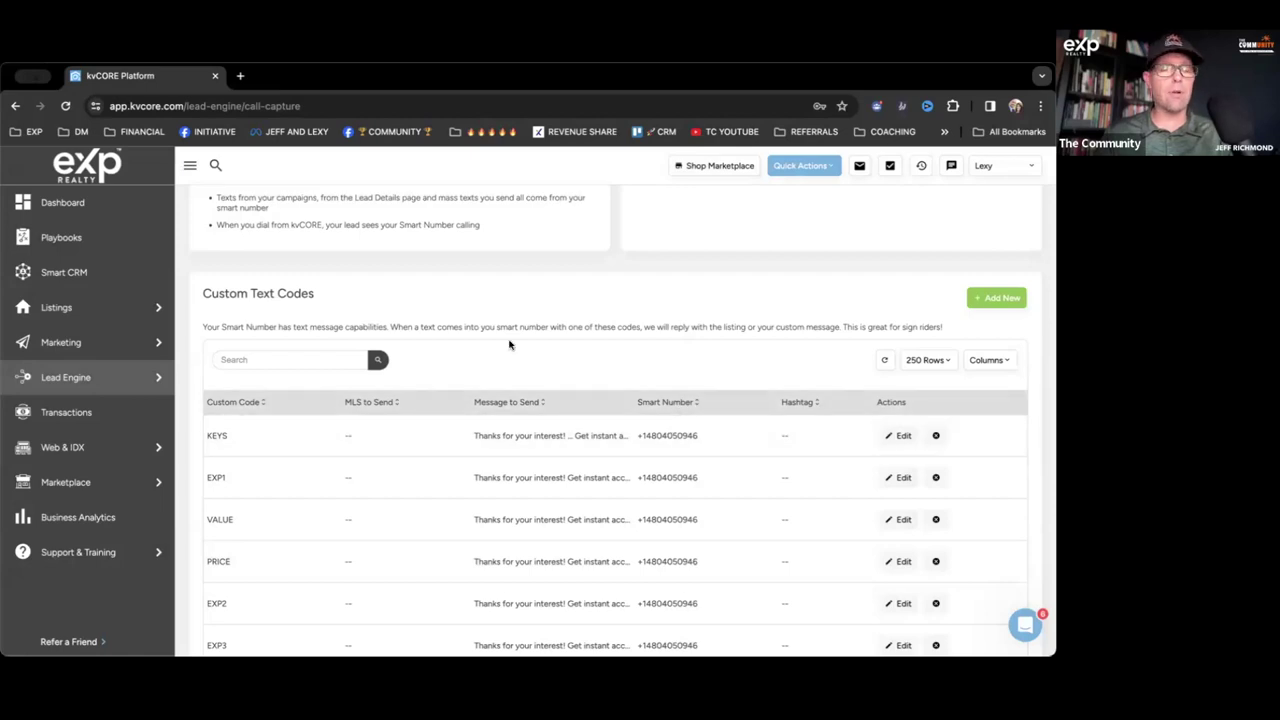
Step: Review the Custom Text Codes list down to its last entry and return to the Smart Numbers section
scroll(508, 344, "down", 10)
scroll(508, 344, "down", 3)
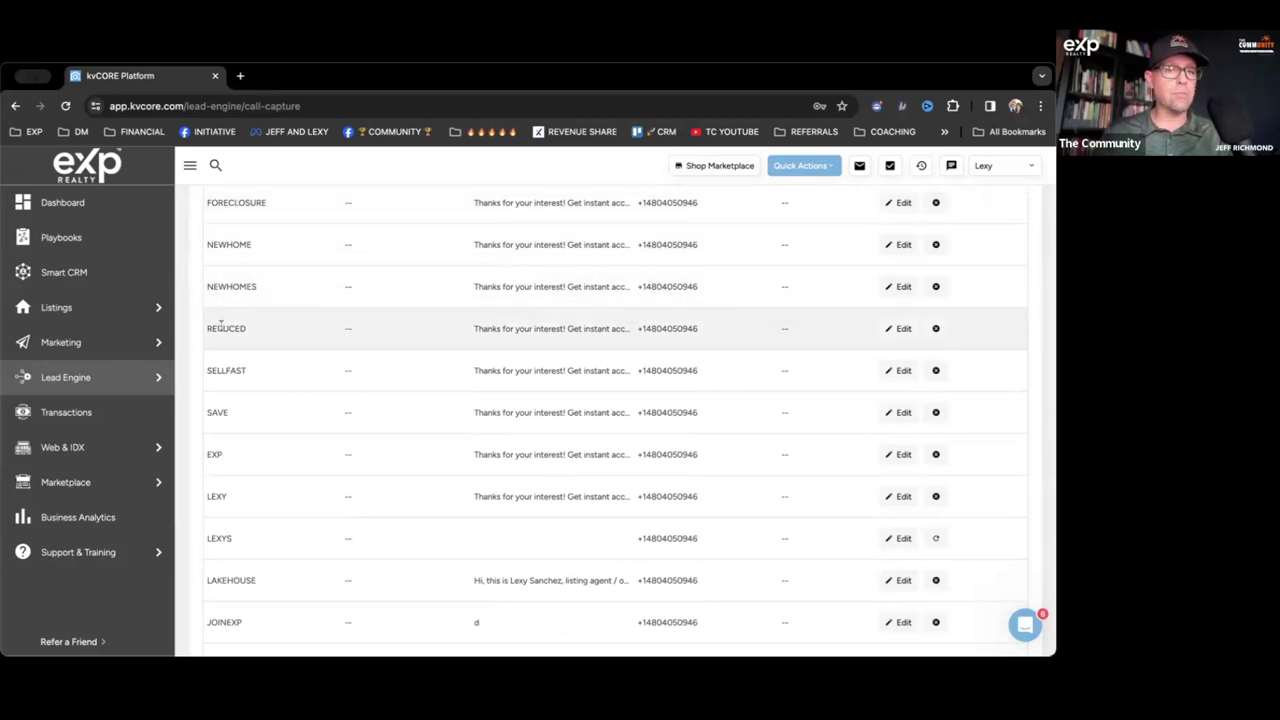
scroll(214, 470, "down", 2)
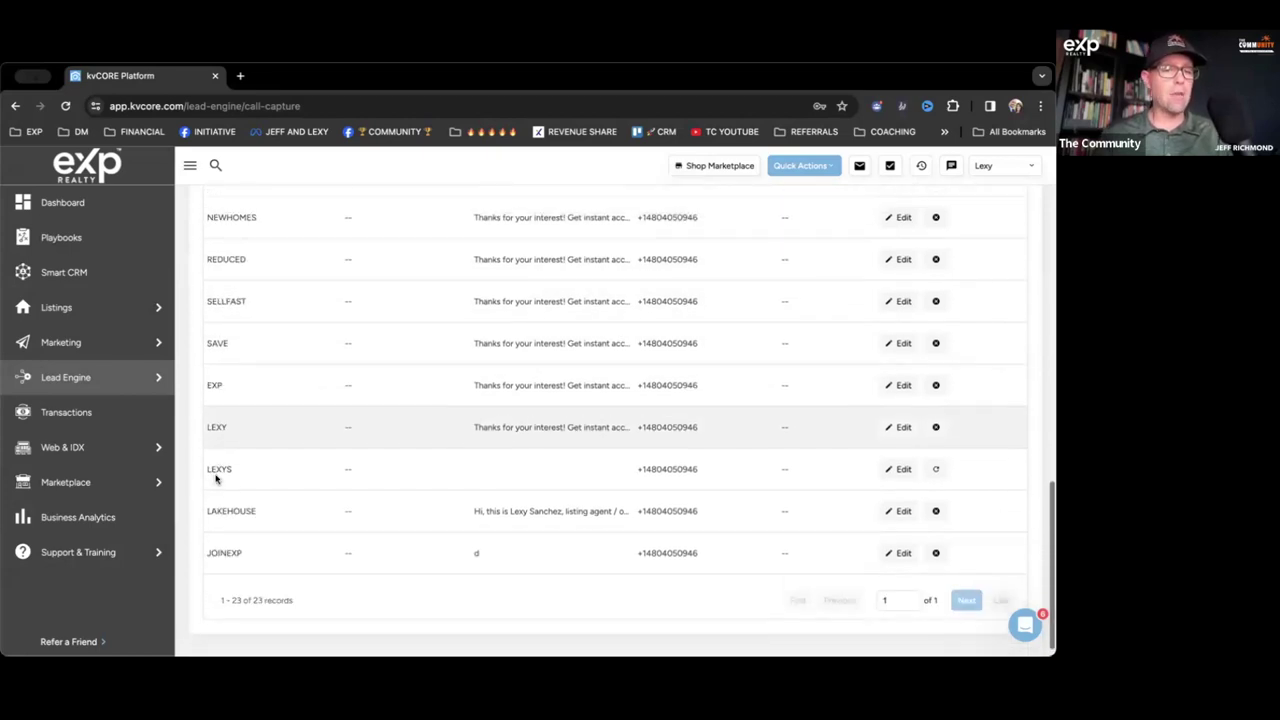
scroll(257, 409, "up", 10)
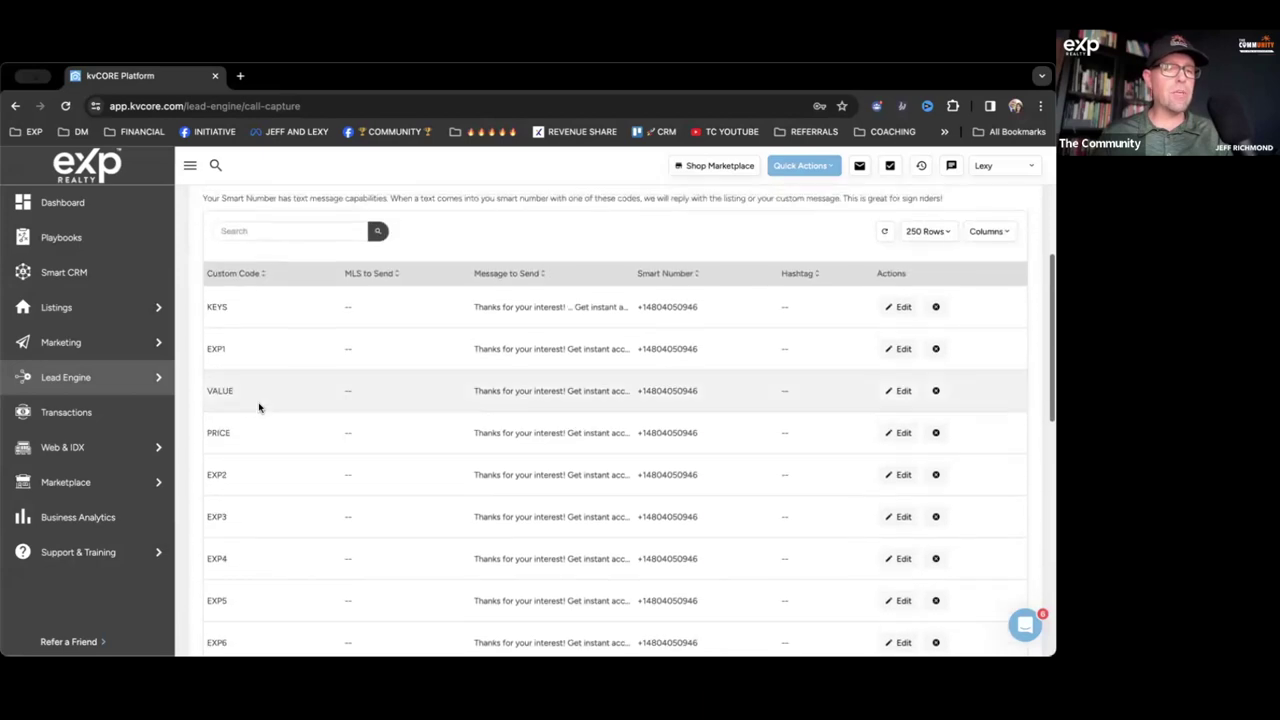
scroll(258, 407, "up", 3)
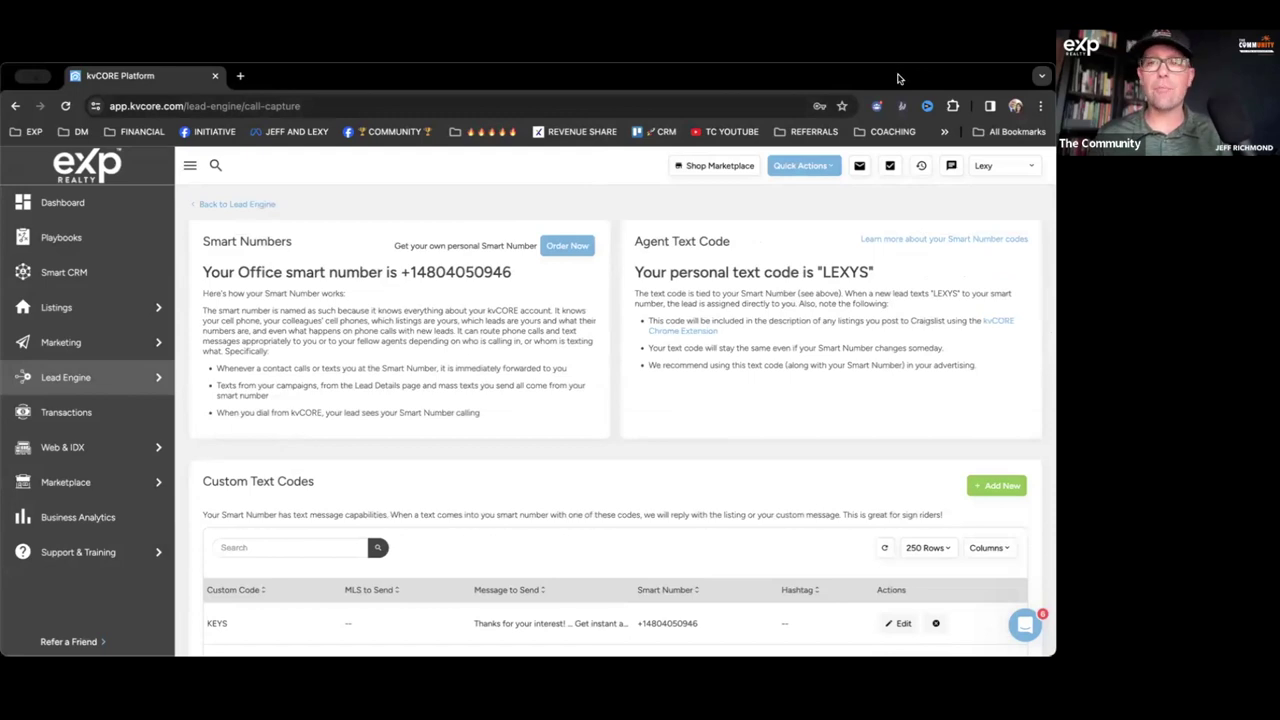
Step: Highlight the offer to get a personal Smart Number and reopen Call and Text Capture
left_click_drag(901, 68, 901, 56)
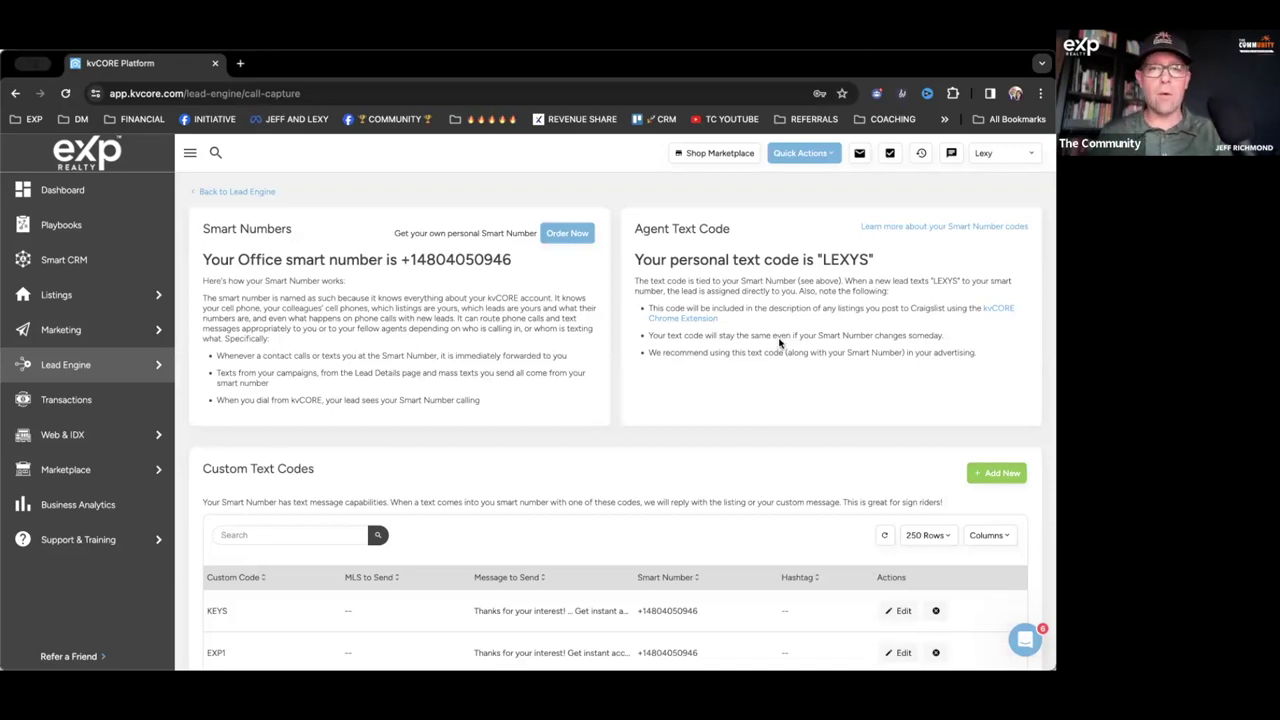
double_click(418, 233)
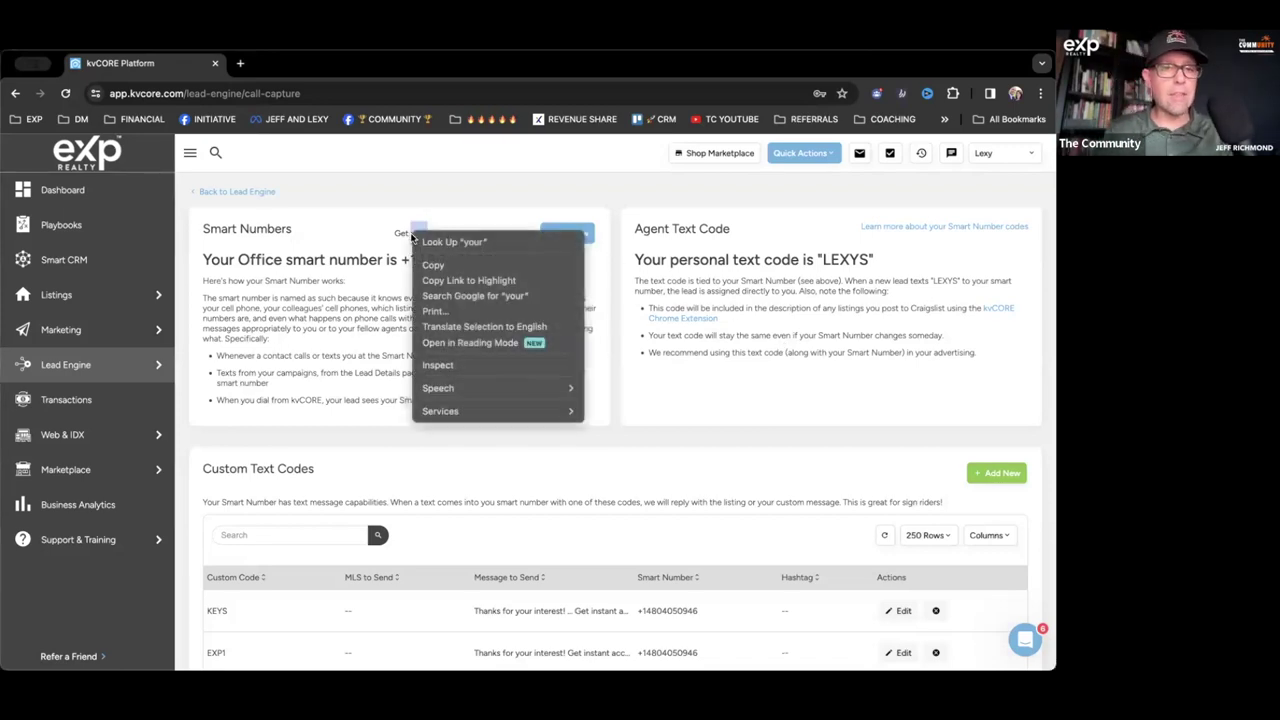
left_click_drag(388, 236, 460, 235)
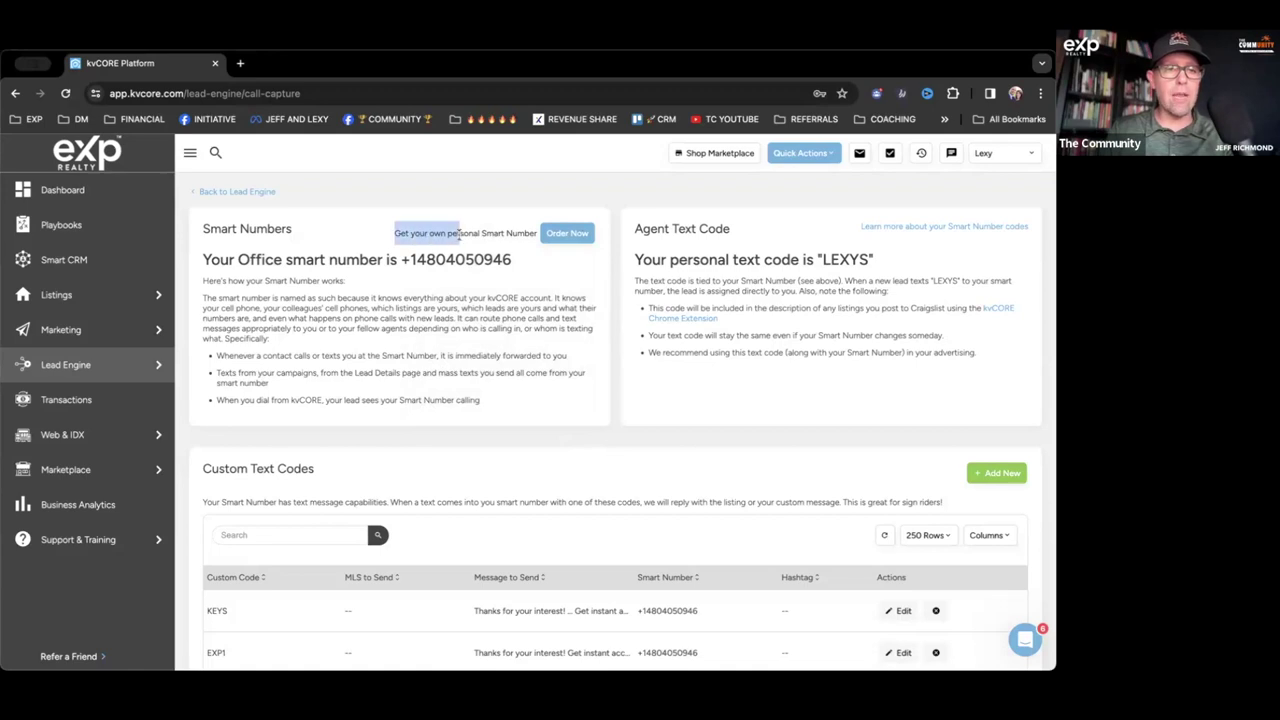
mouse_move(103, 372)
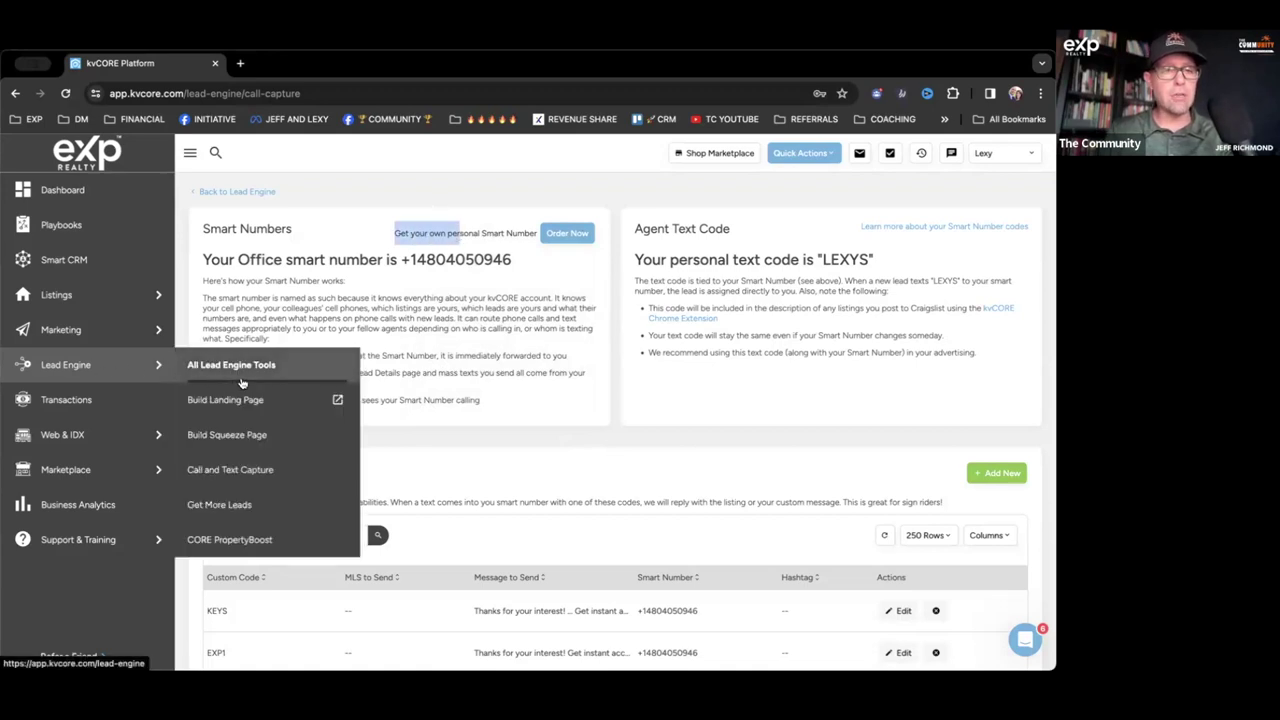
left_click(243, 469)
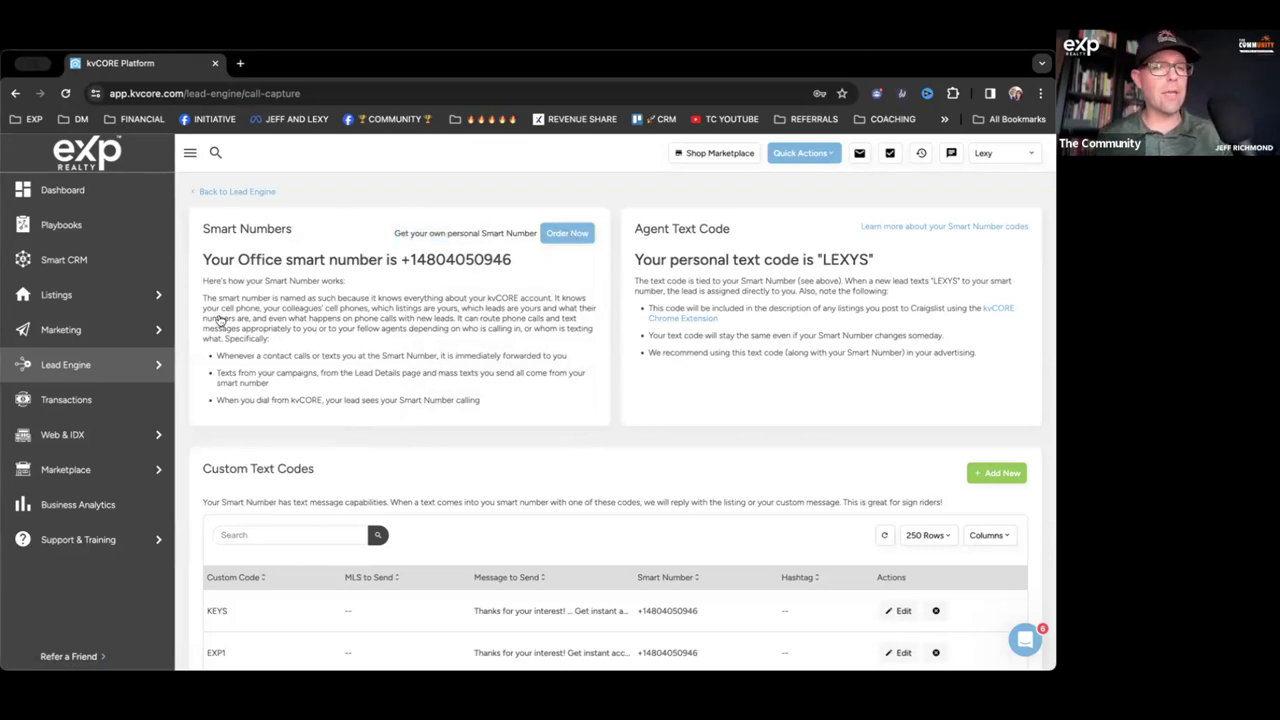
Step: Open the Lead Engine's Get More Leads page and show the Discover Marketplace products
mouse_move(134, 379)
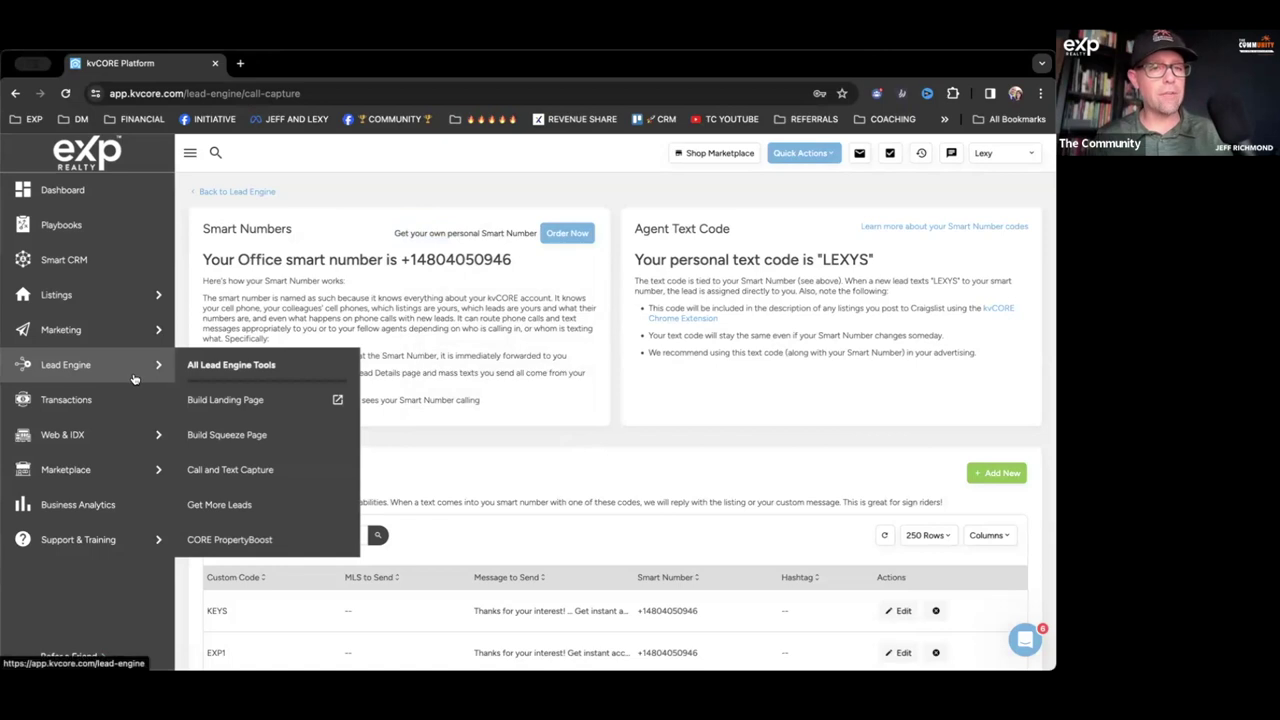
left_click(235, 503)
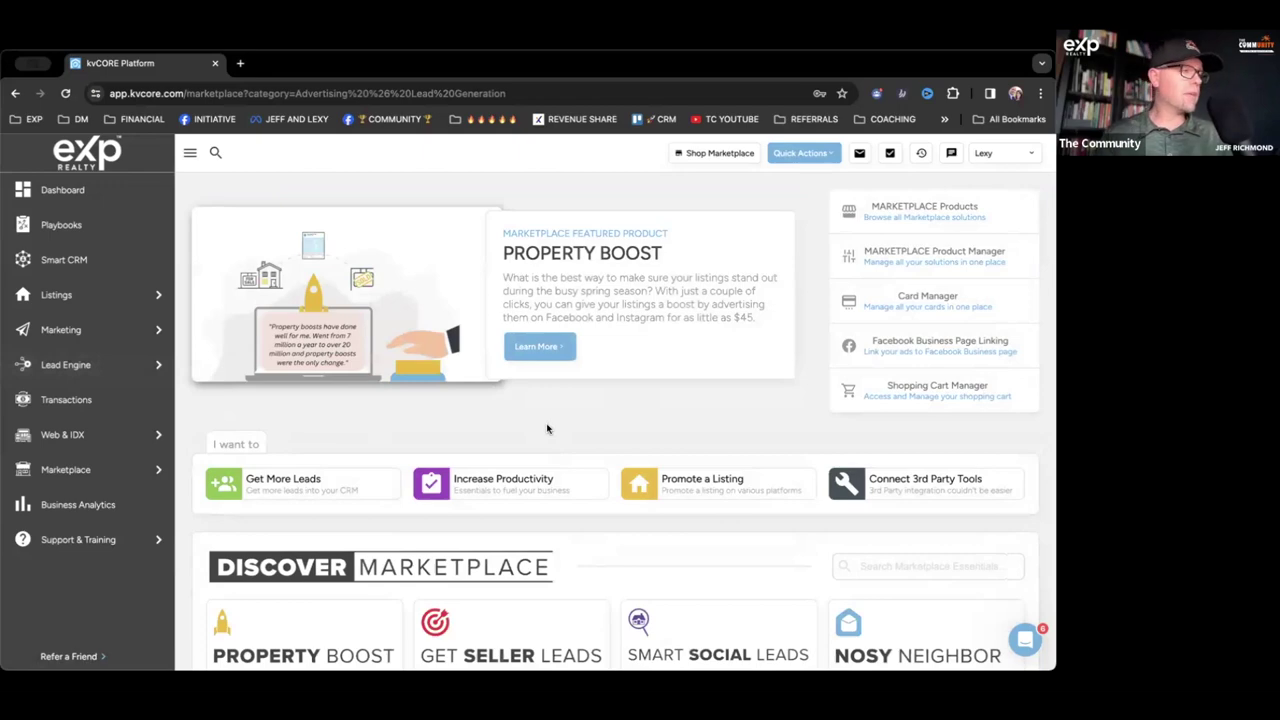
scroll(547, 429, "down", 5)
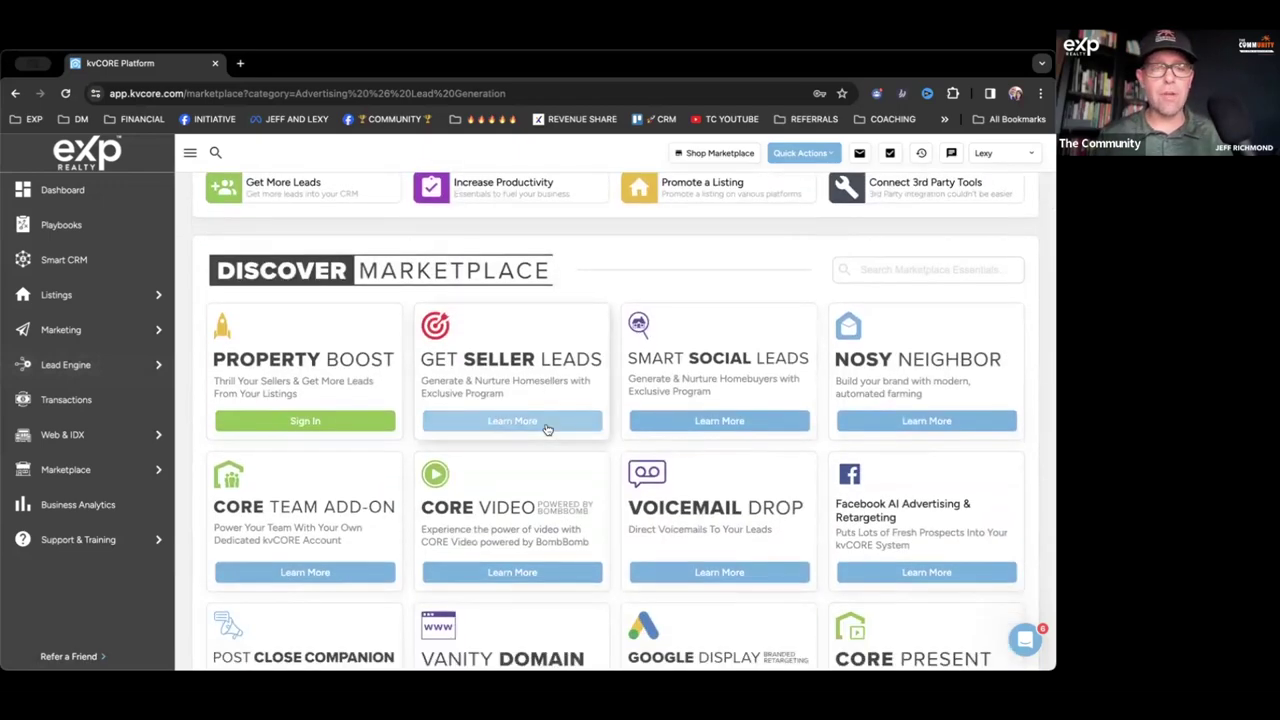
scroll(547, 429, "down", 1)
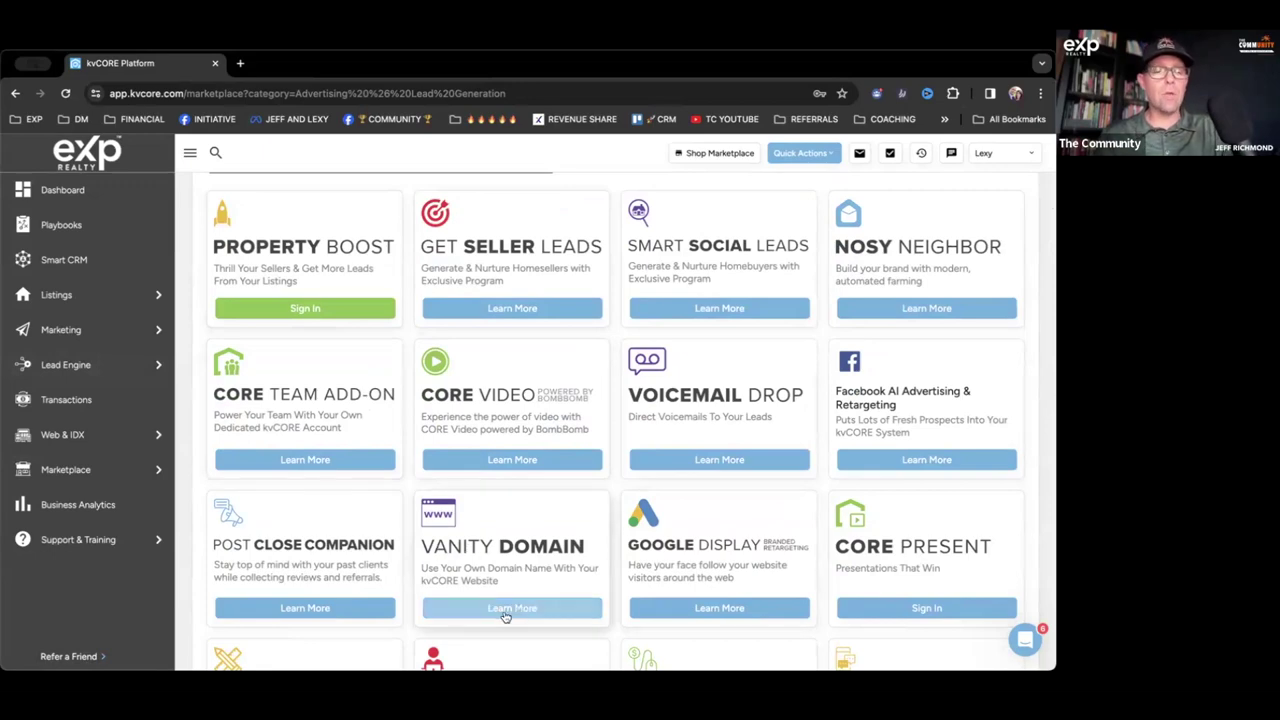
Step: Examine the Vanity Domain product card in the marketplace up close
scroll(488, 553, "up", 5)
scroll(488, 553, "down", 3)
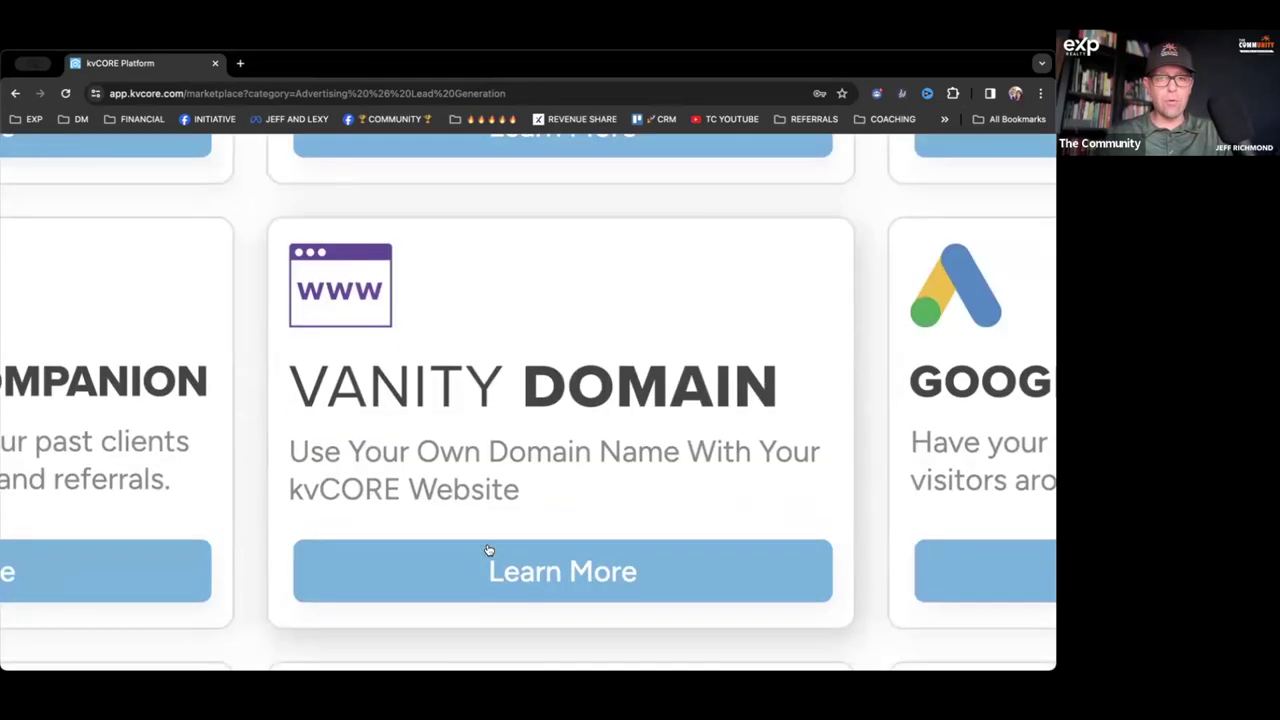
scroll(553, 432, "right", 2)
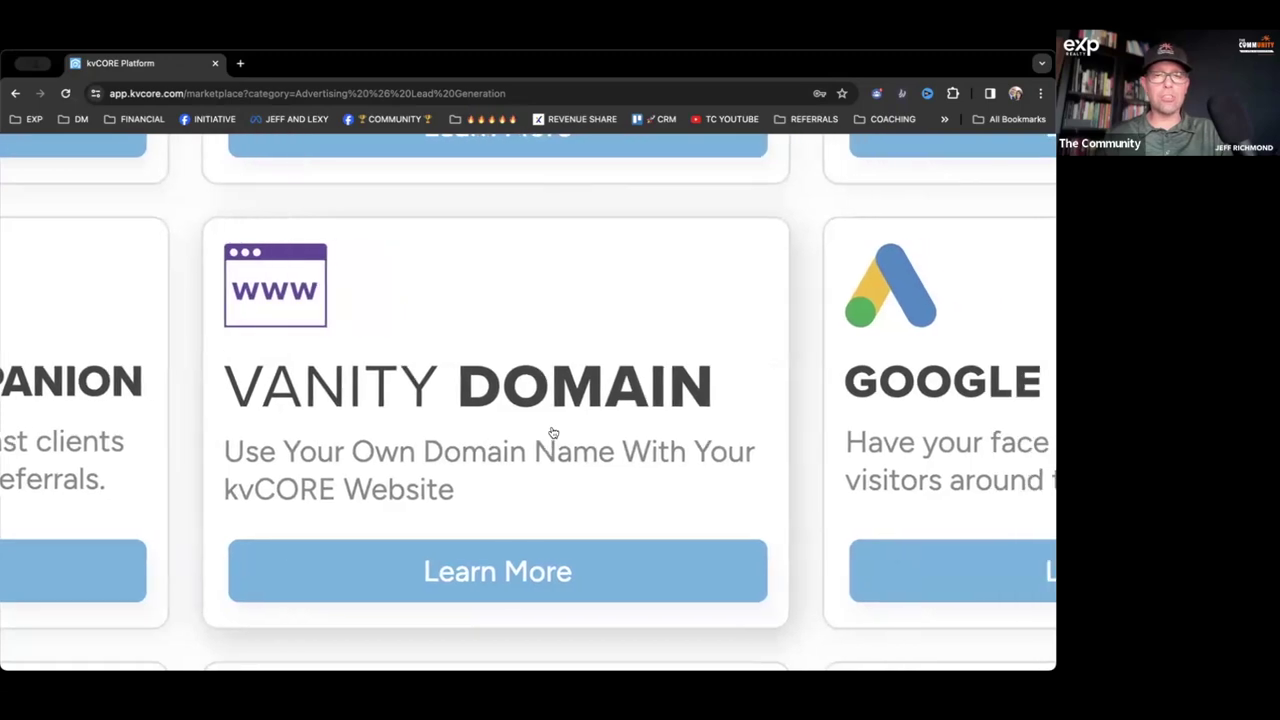
scroll(553, 432, "down", 2)
scroll(553, 432, "up", 1)
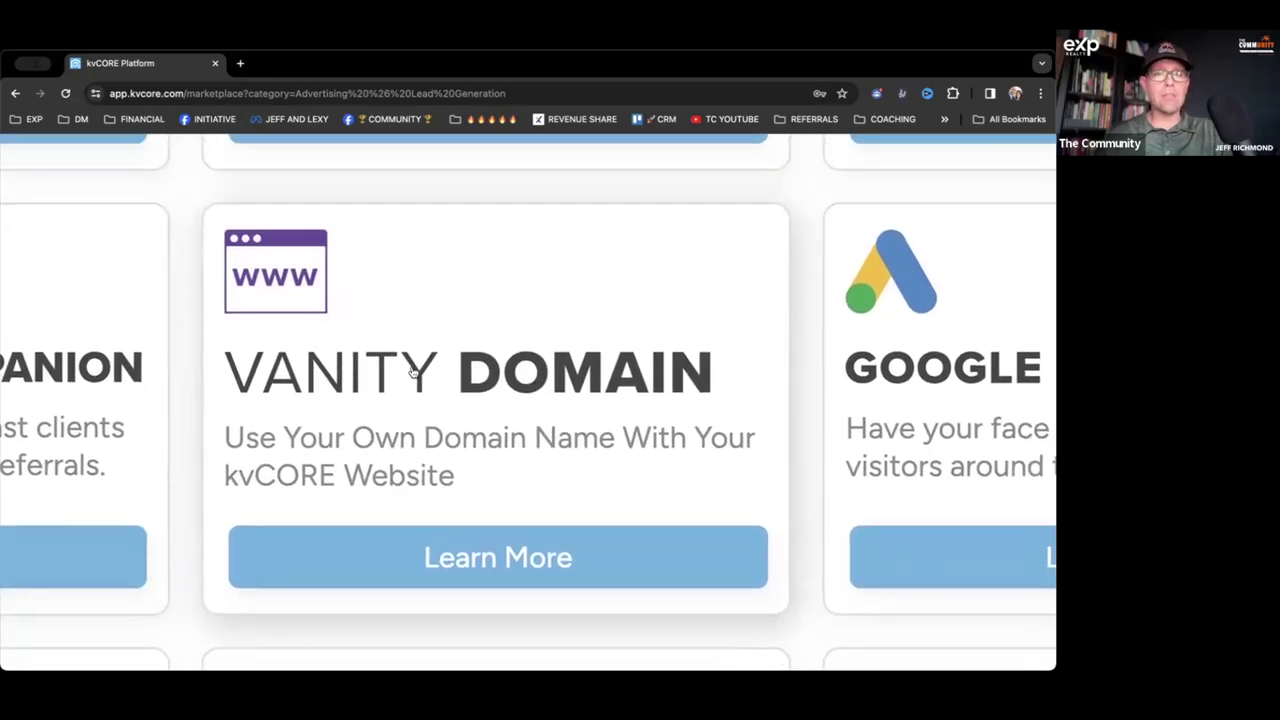
scroll(431, 393, "down", 5)
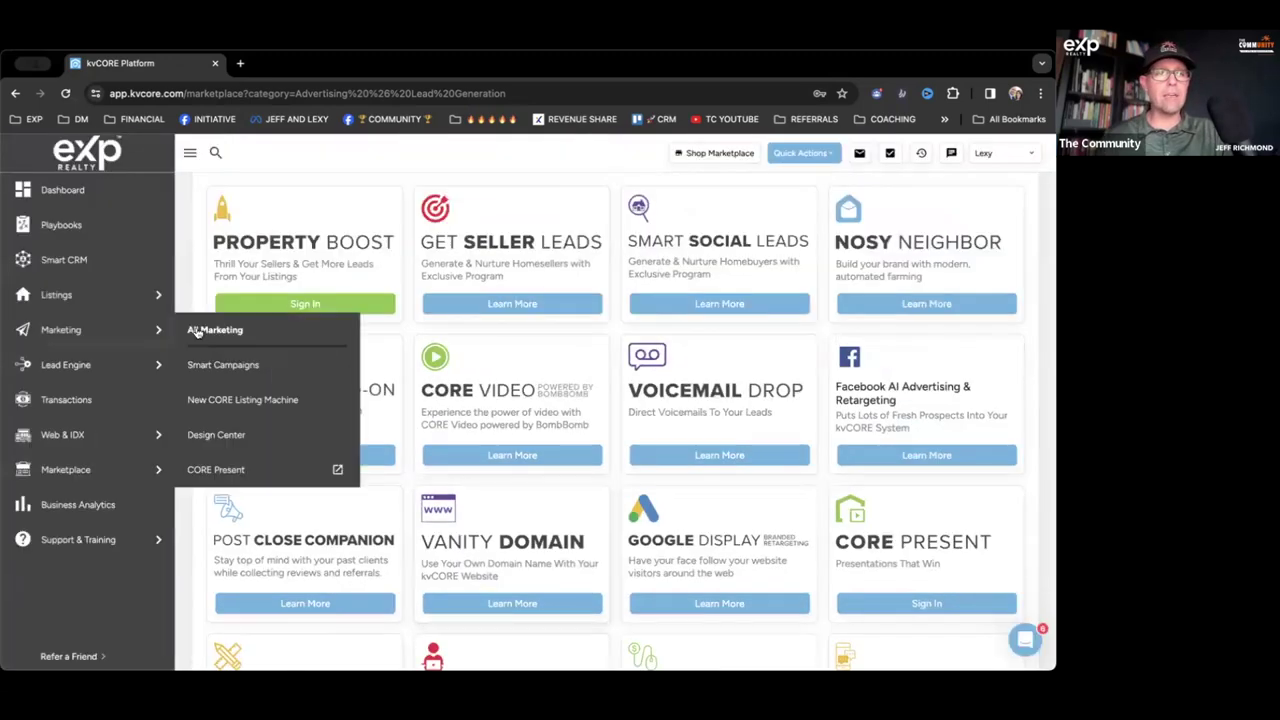
Step: Survey the Discover Marketplace products through to the end of the list and return to the featured product
mouse_move(62, 374)
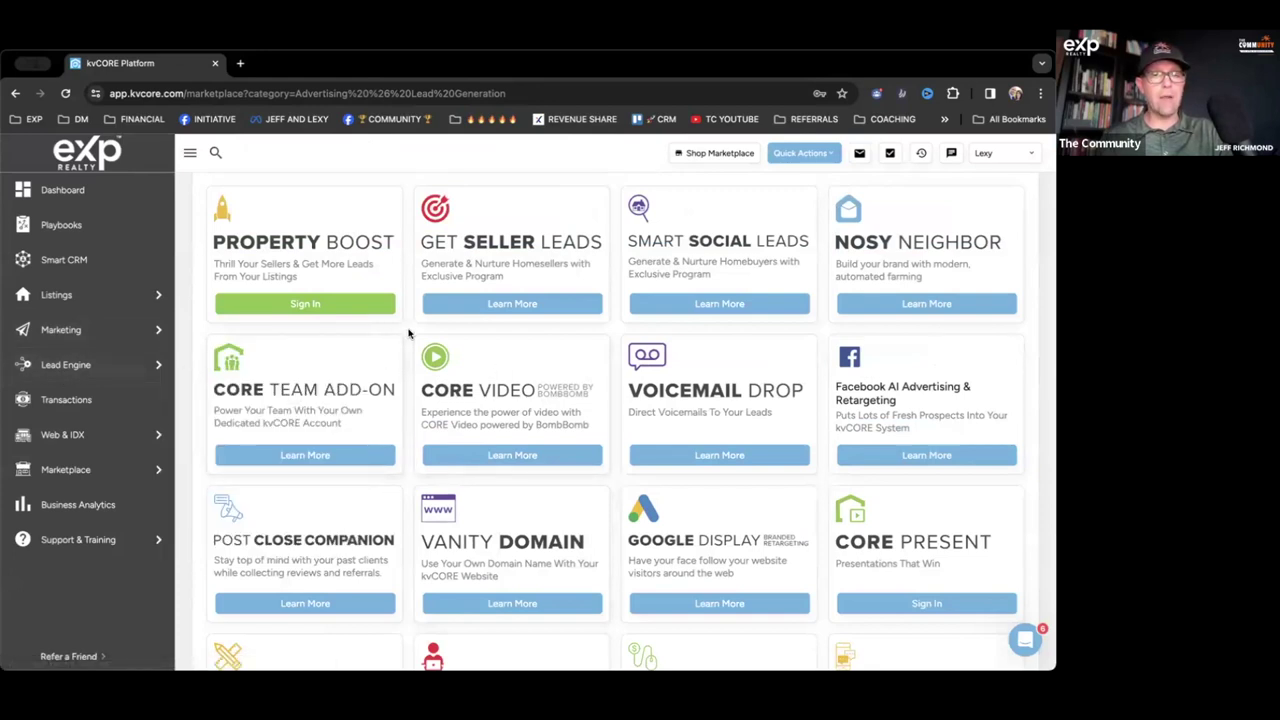
scroll(512, 527, "up", 1)
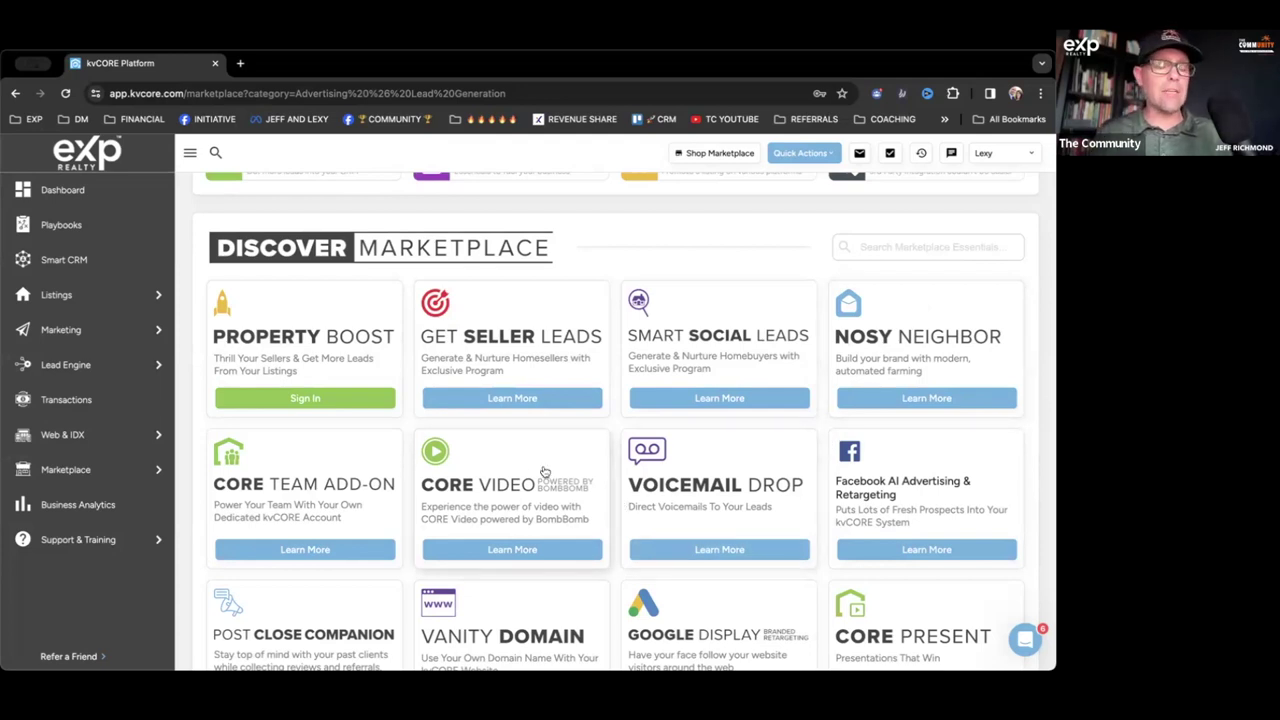
scroll(544, 471, "down", 3)
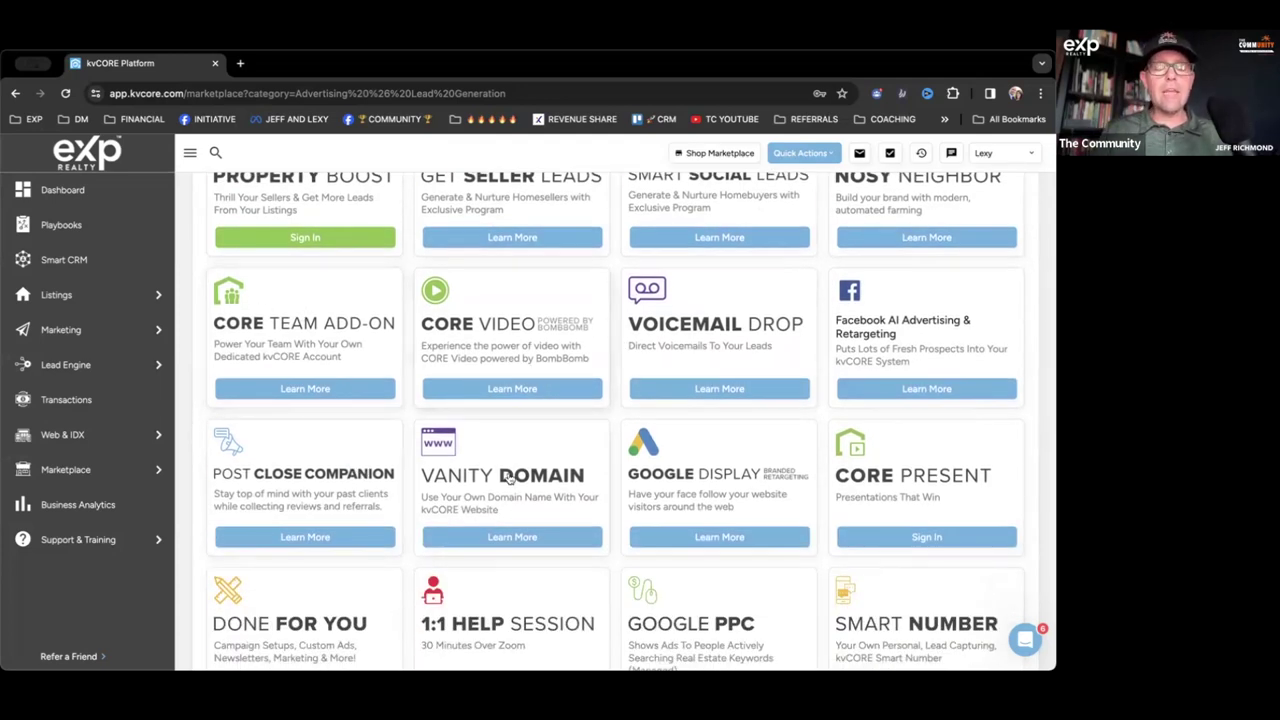
scroll(560, 490, "up", 5)
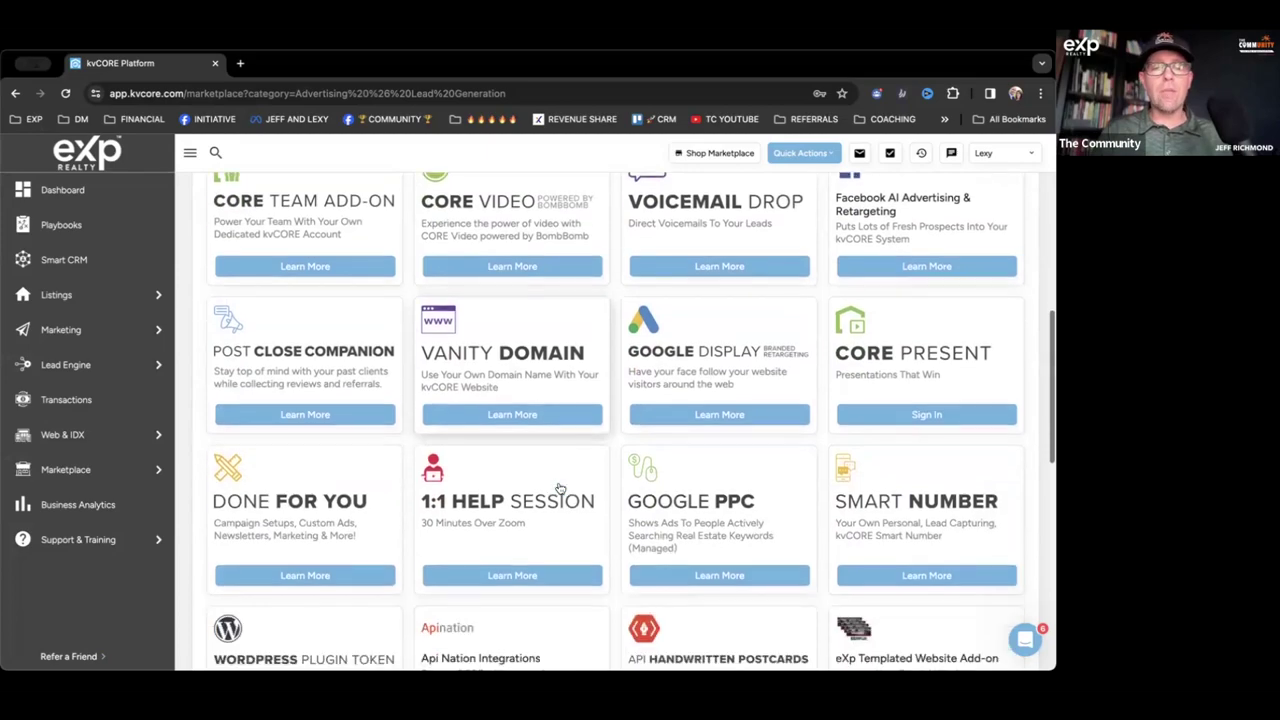
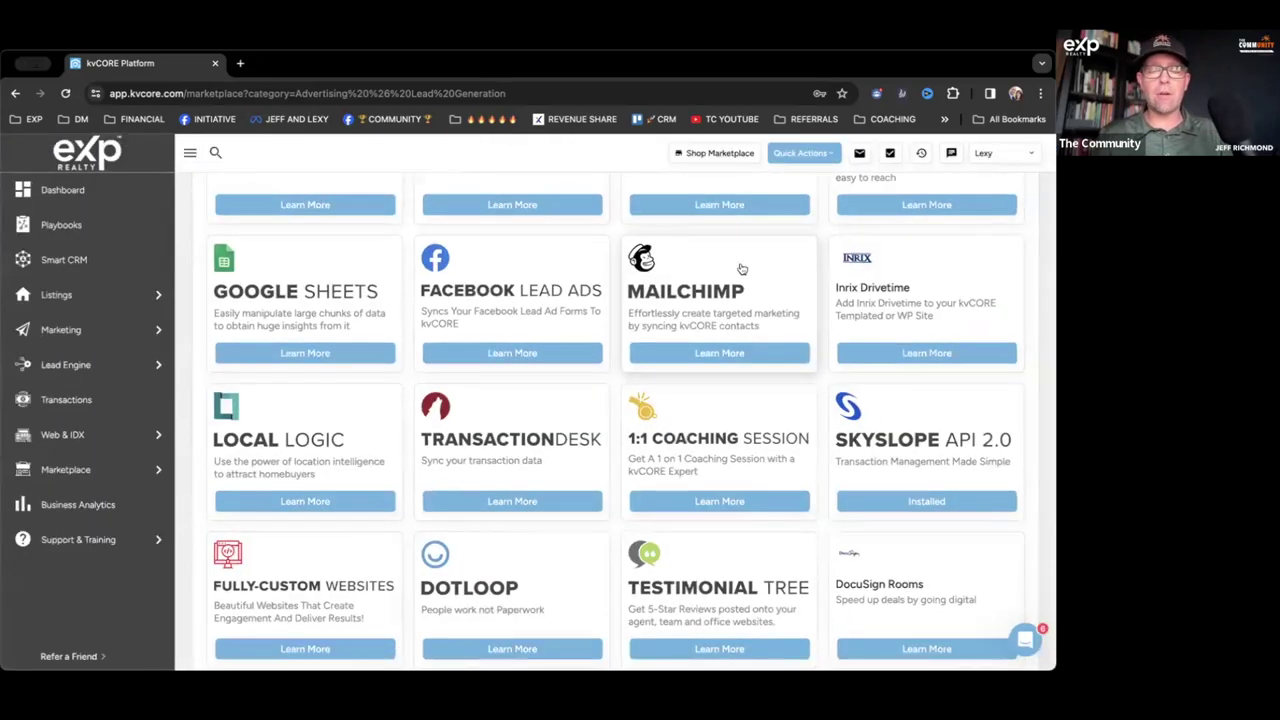
scroll(763, 314, "down", 1)
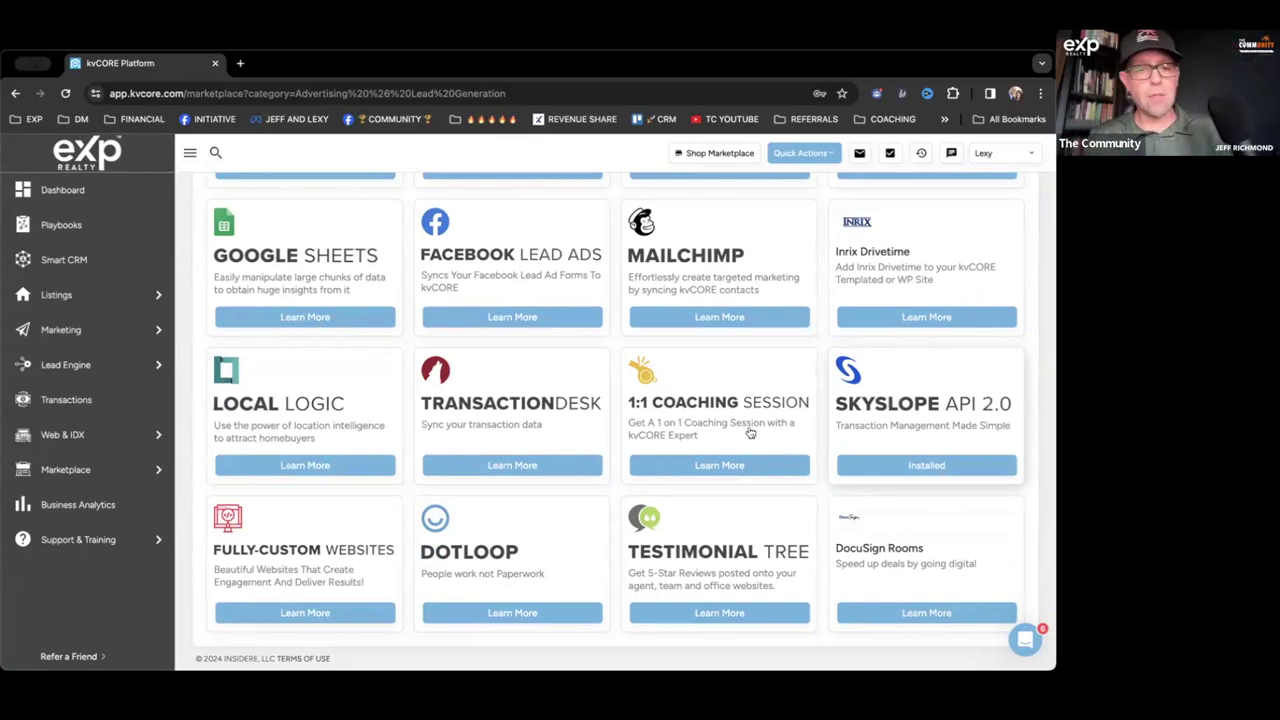
scroll(432, 380, "up", 10)
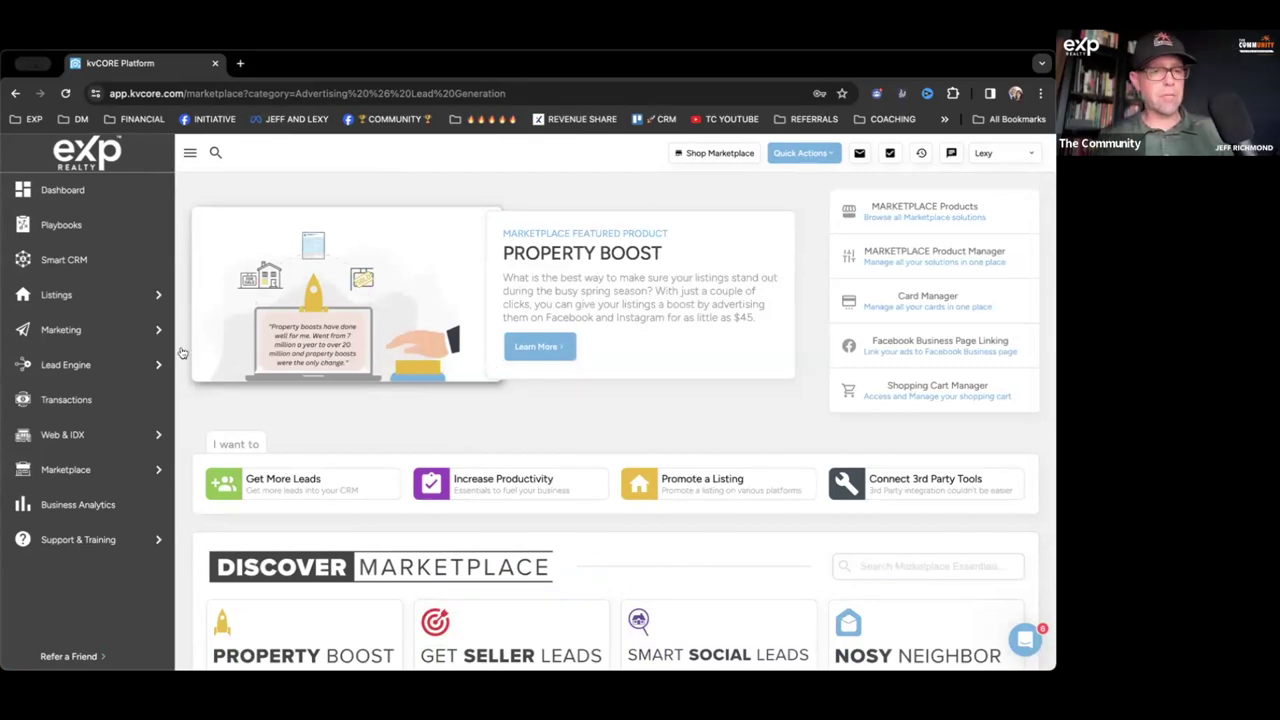
mouse_move(110, 366)
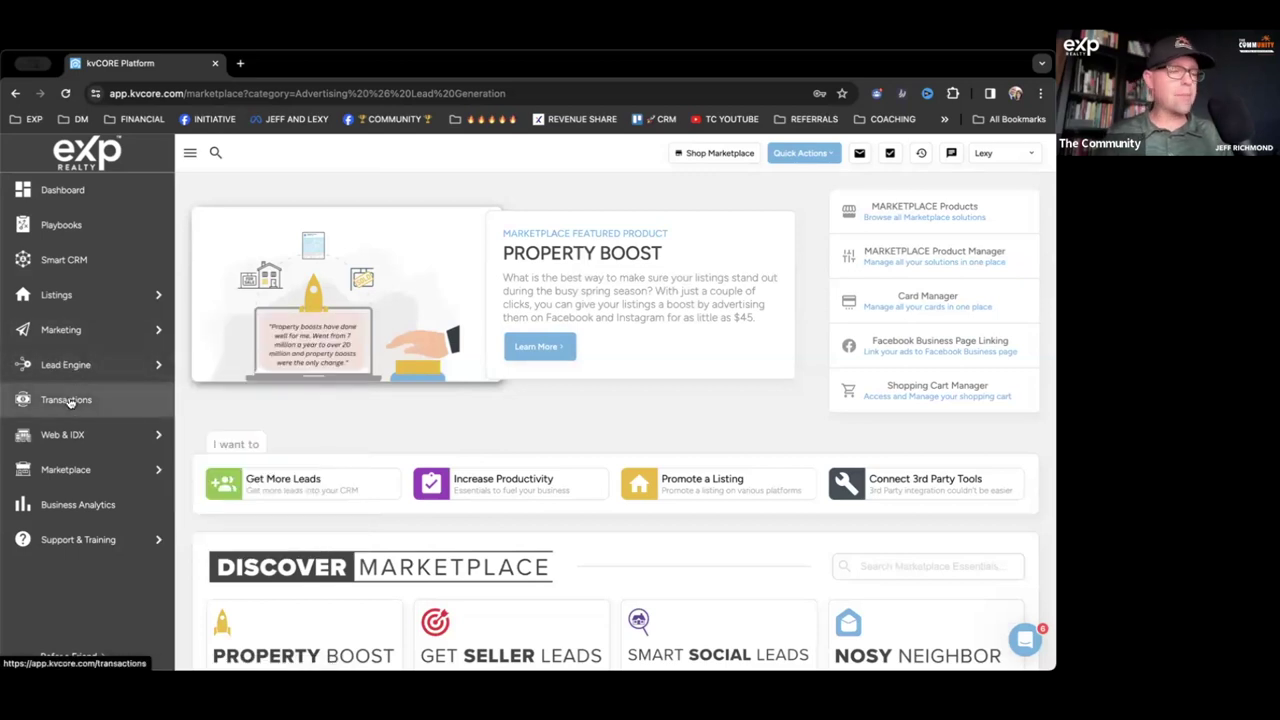
Step: Show the Transactions list and open the Website Manager under Web & IDX
left_click(66, 400)
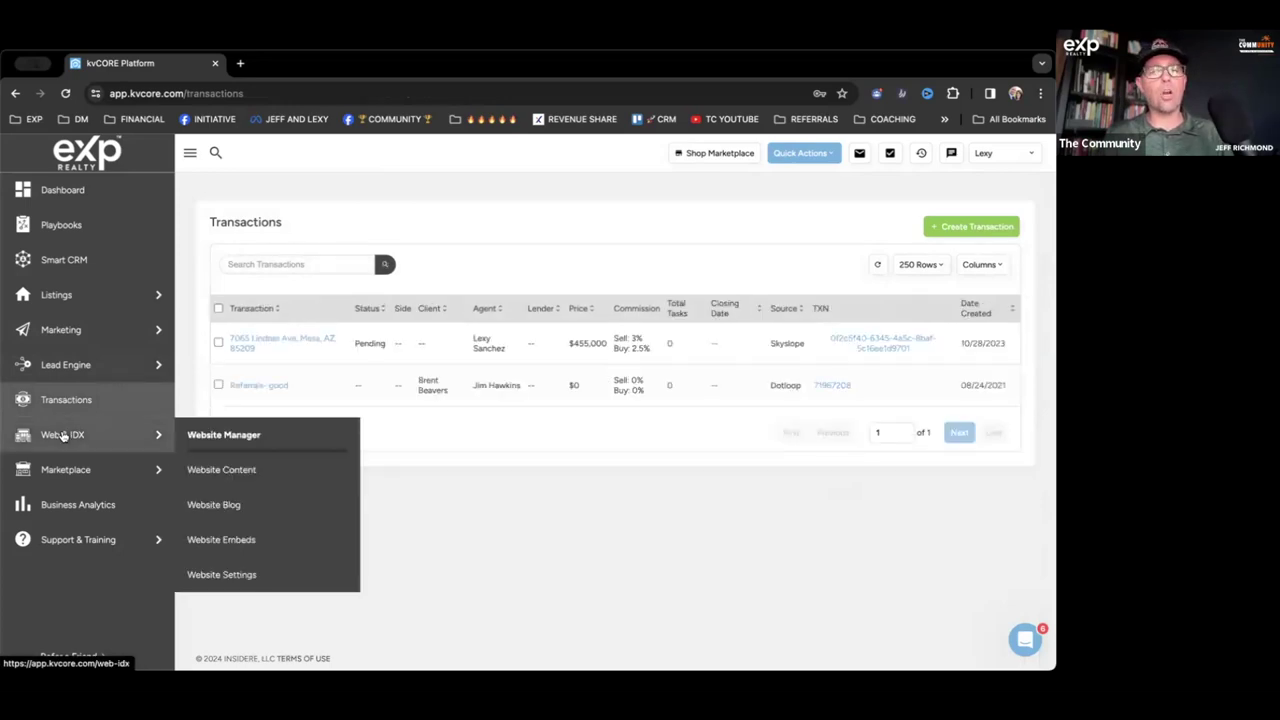
left_click(63, 436)
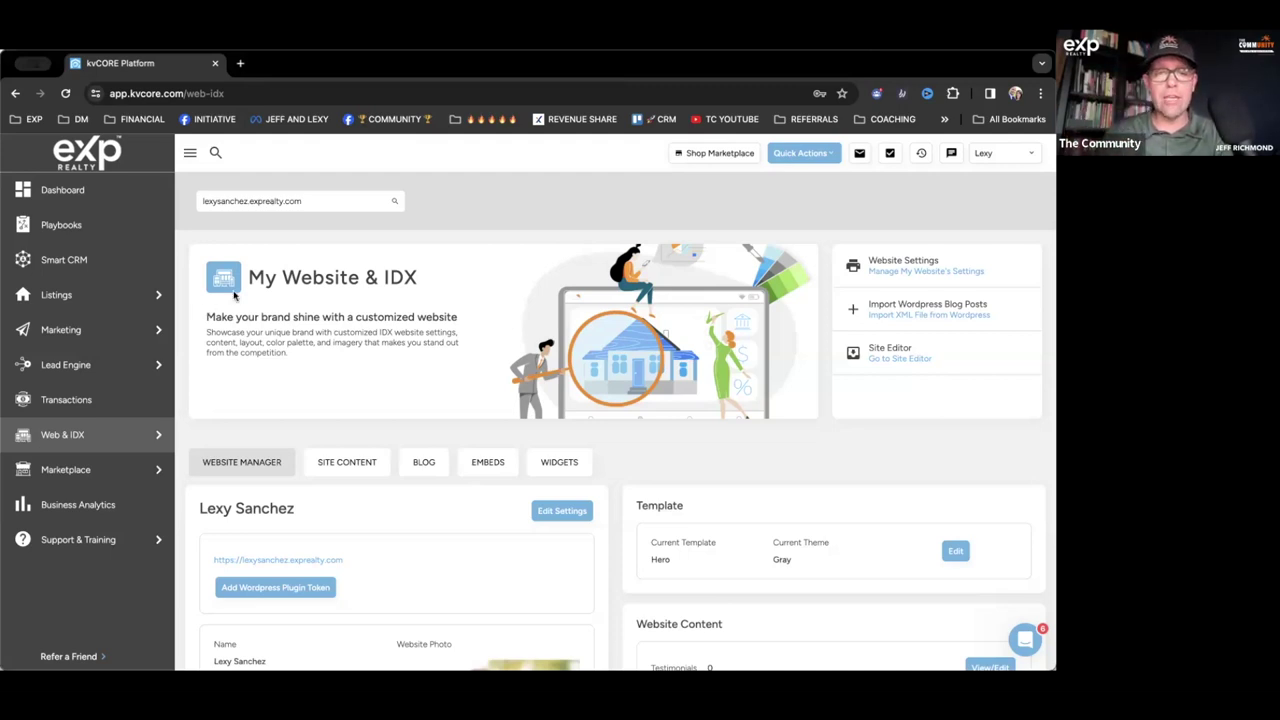
scroll(278, 380, "down", 3)
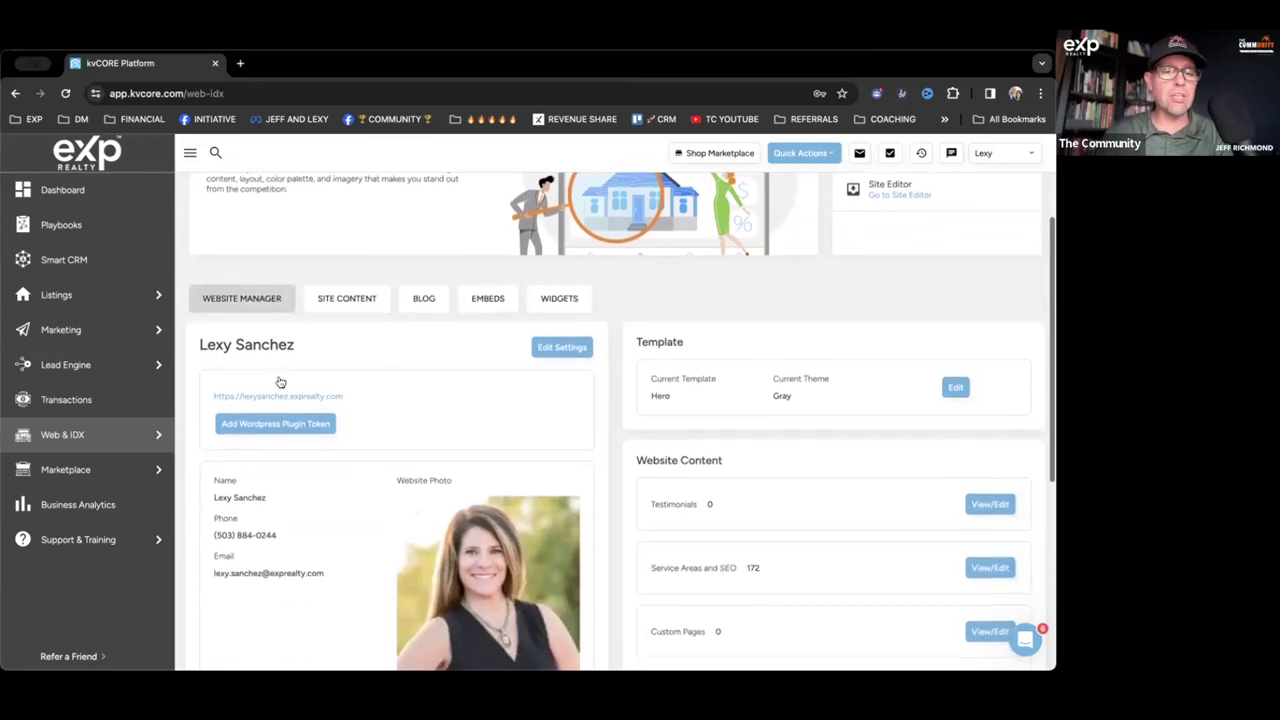
Step: Open the Website Content page and show its Testimonials section
mouse_move(58, 440)
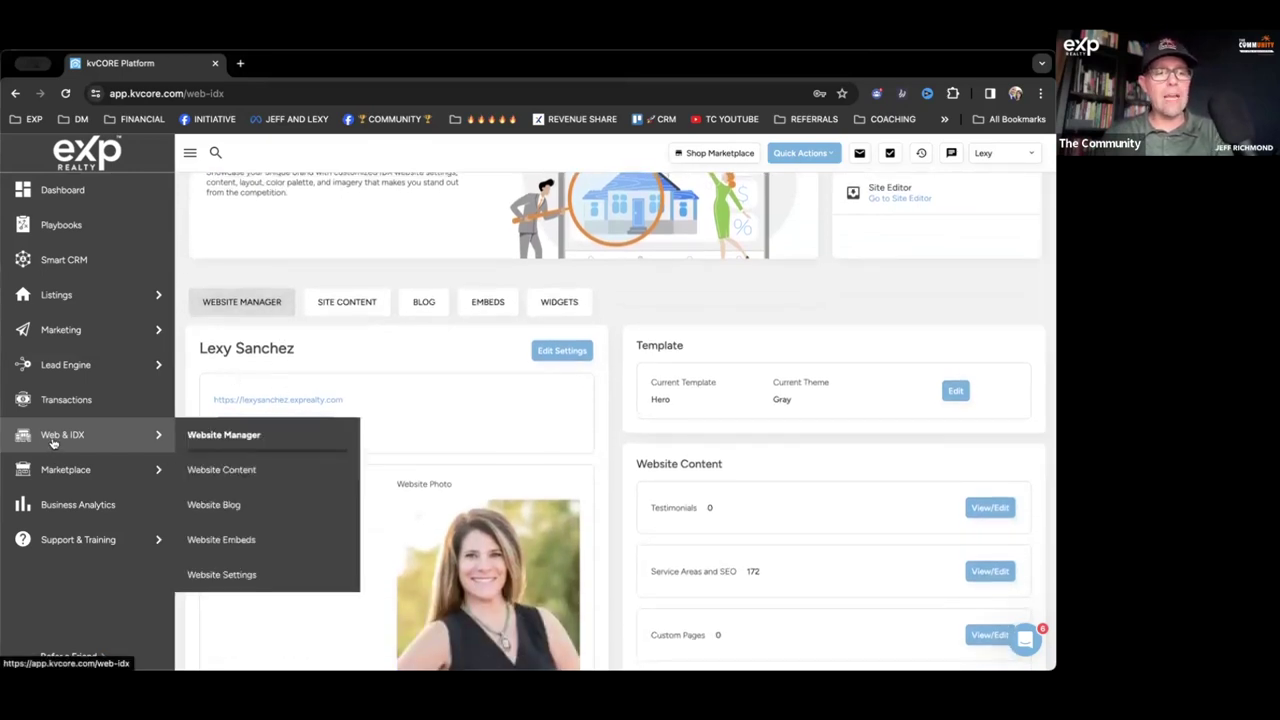
left_click(230, 474)
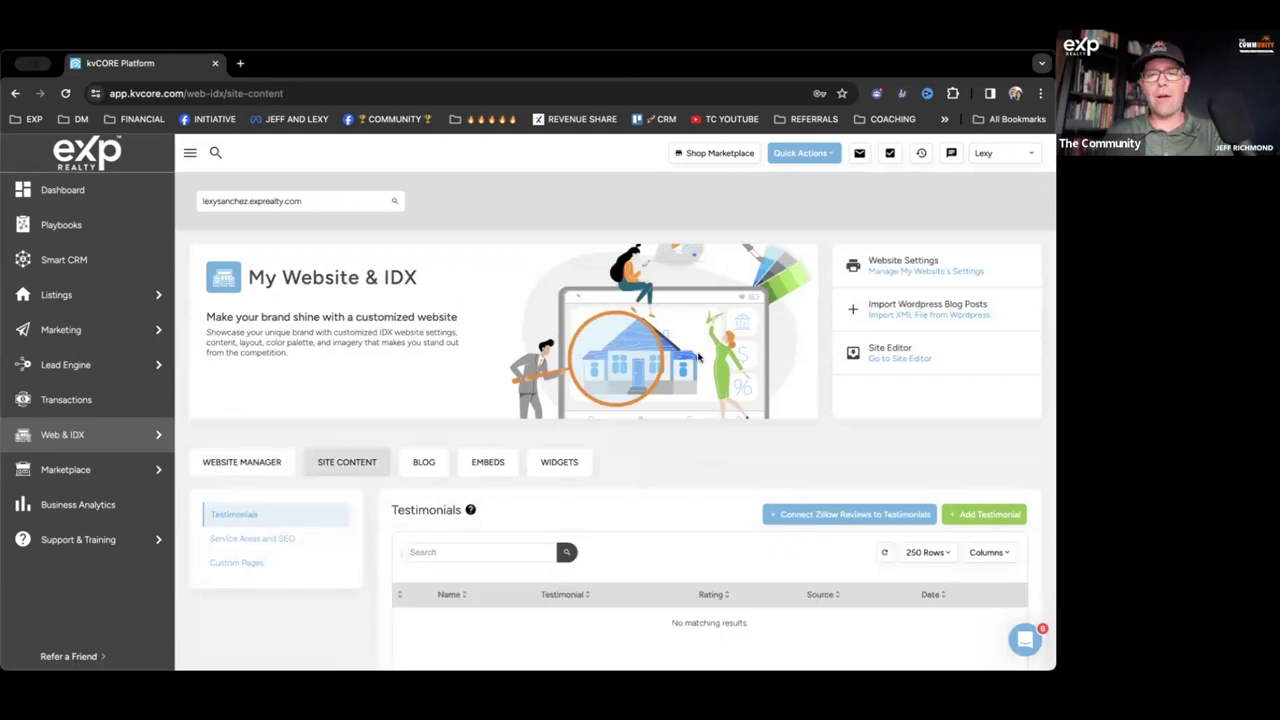
scroll(698, 357, "down", 1)
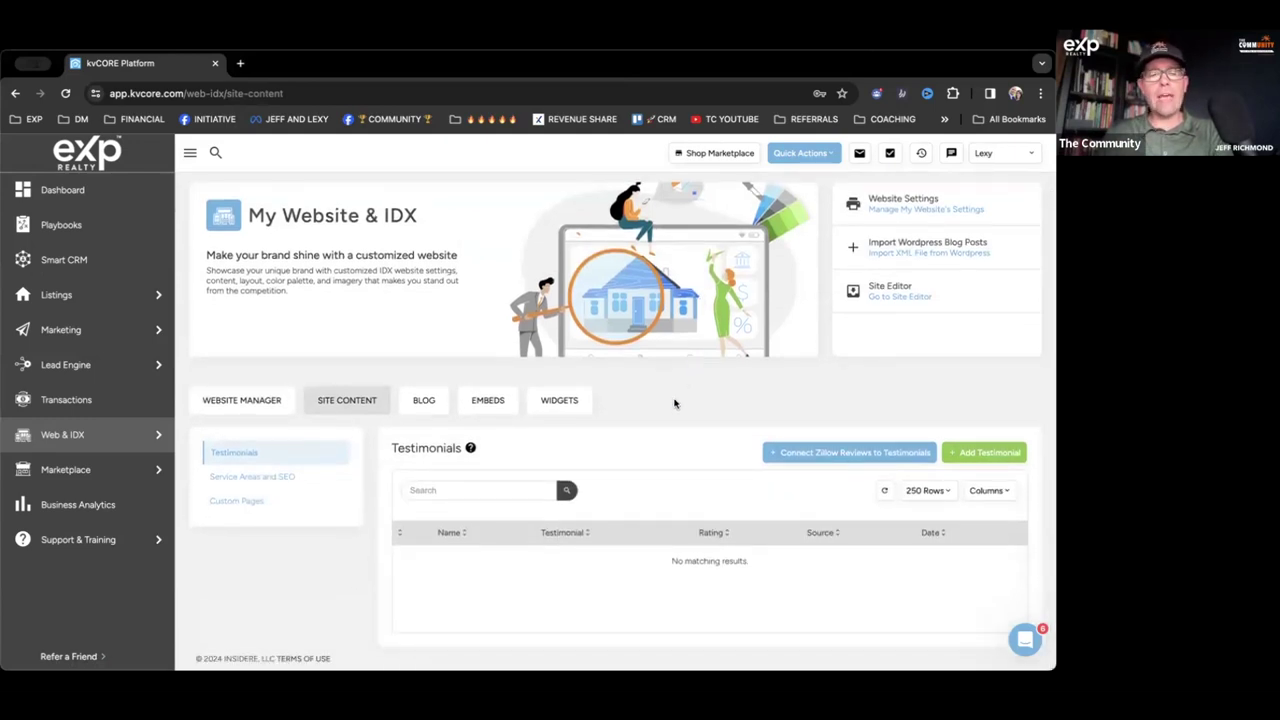
Step: Return to the Website Manager and review its Add-On Options, Blog Posts, Embeds and Template sections
left_click(251, 401)
scroll(318, 457, "down", 5)
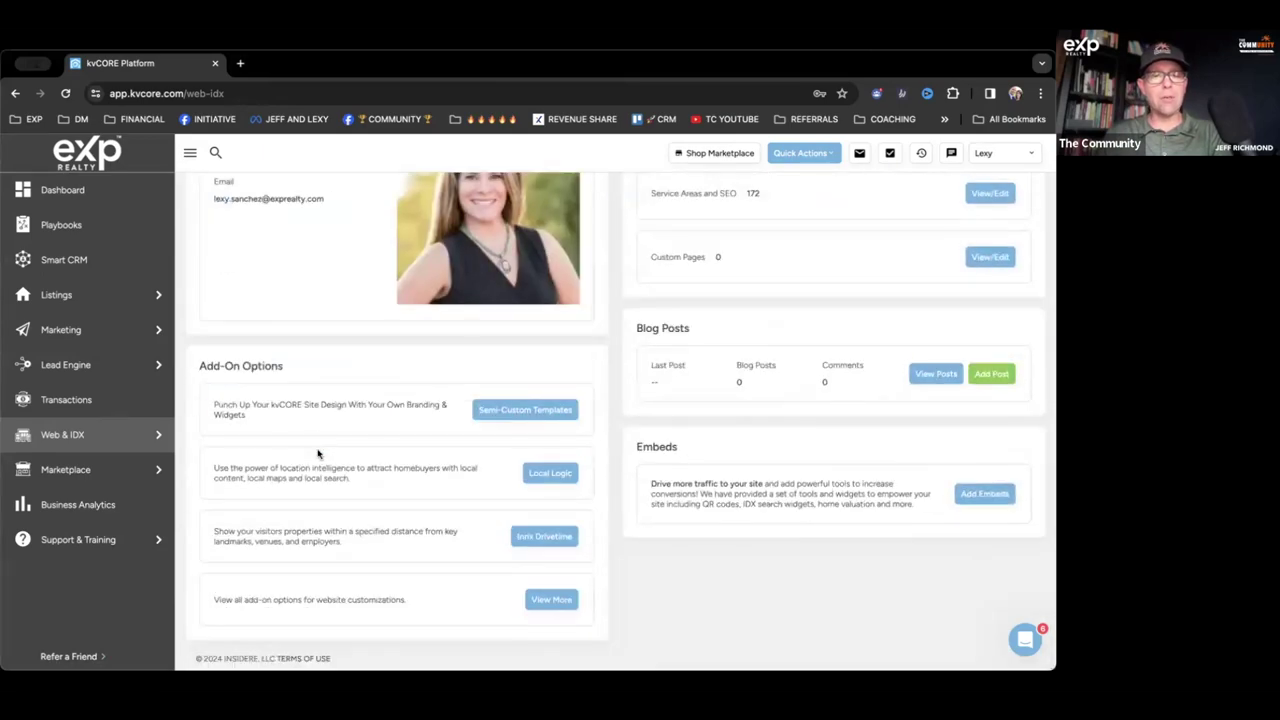
scroll(331, 429, "up", 2)
scroll(331, 429, "up", 3)
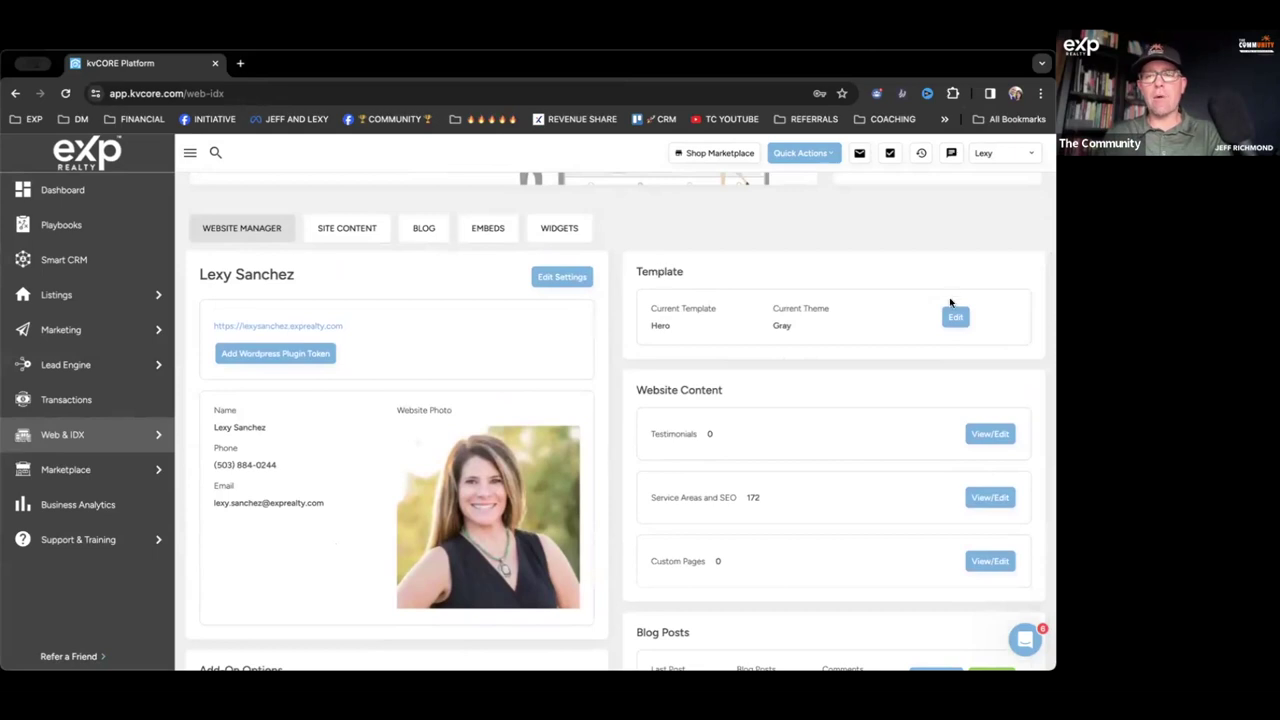
Step: Open the website template for editing and browse the homepage background images offered in the Background Image(s) Selector
left_click(955, 319)
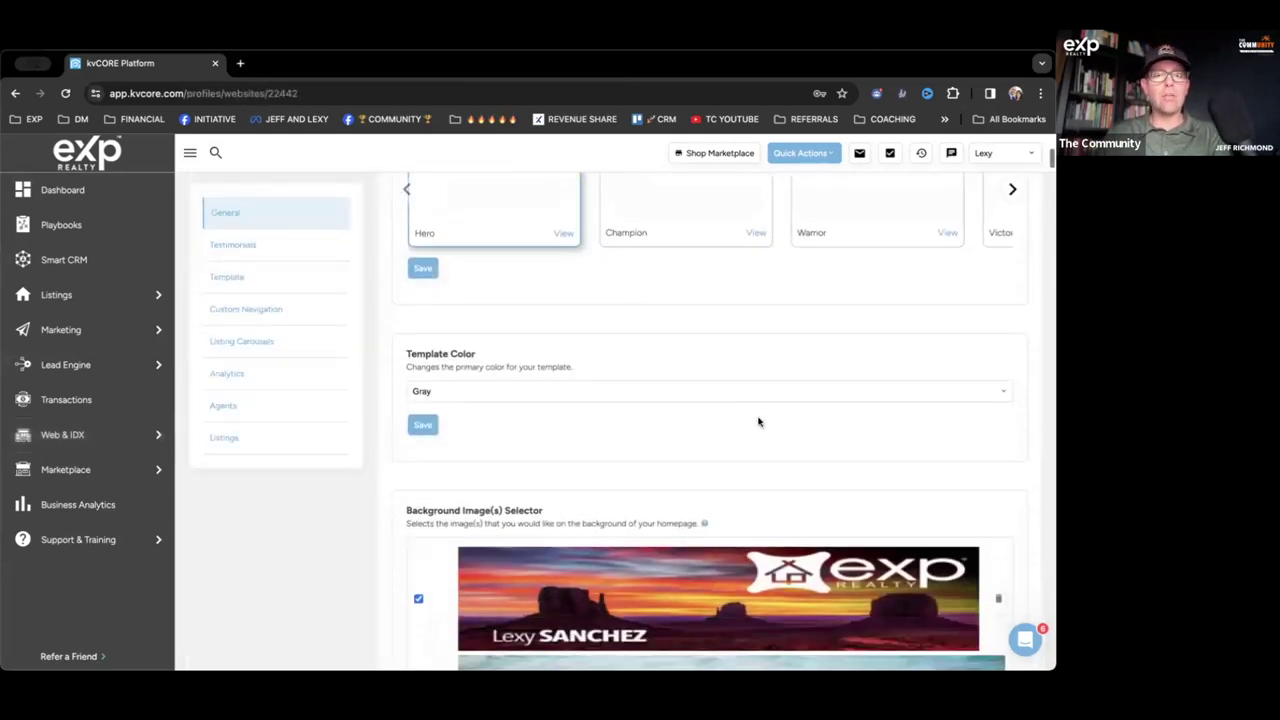
scroll(758, 421, "down", 5)
scroll(758, 421, "down", 5)
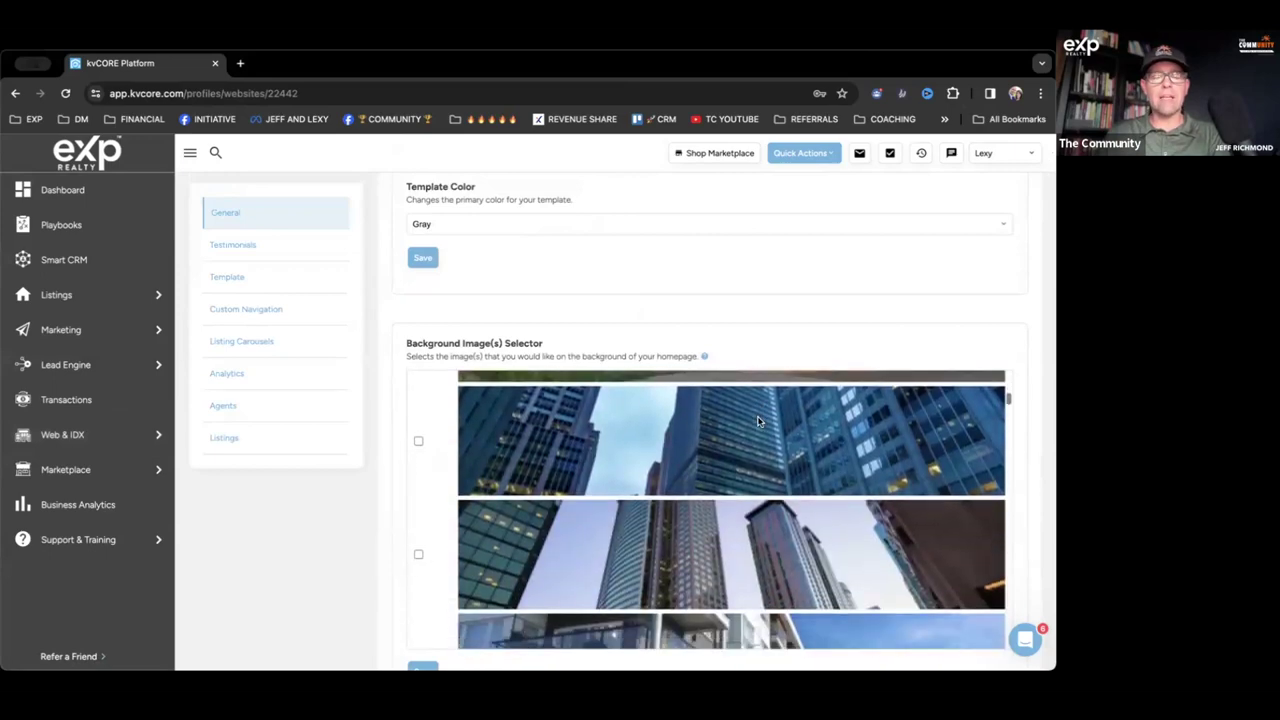
scroll(680, 480, "down", 5)
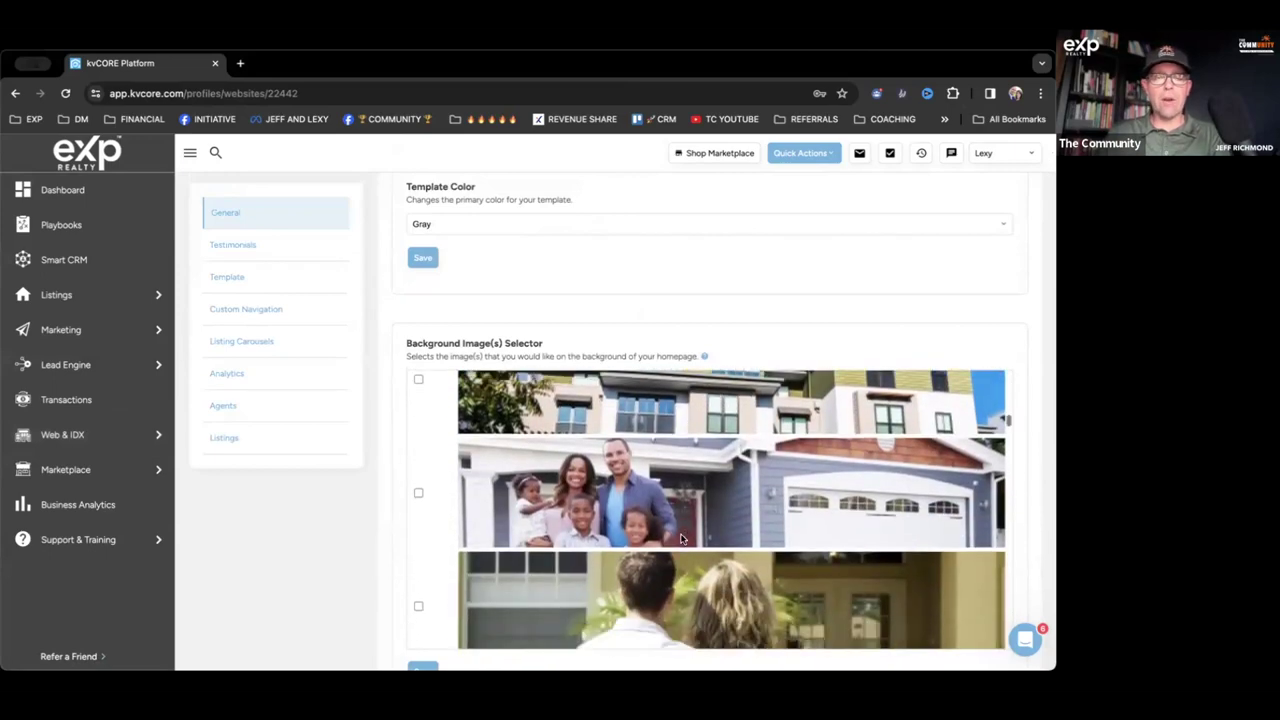
scroll(681, 539, "down", 10)
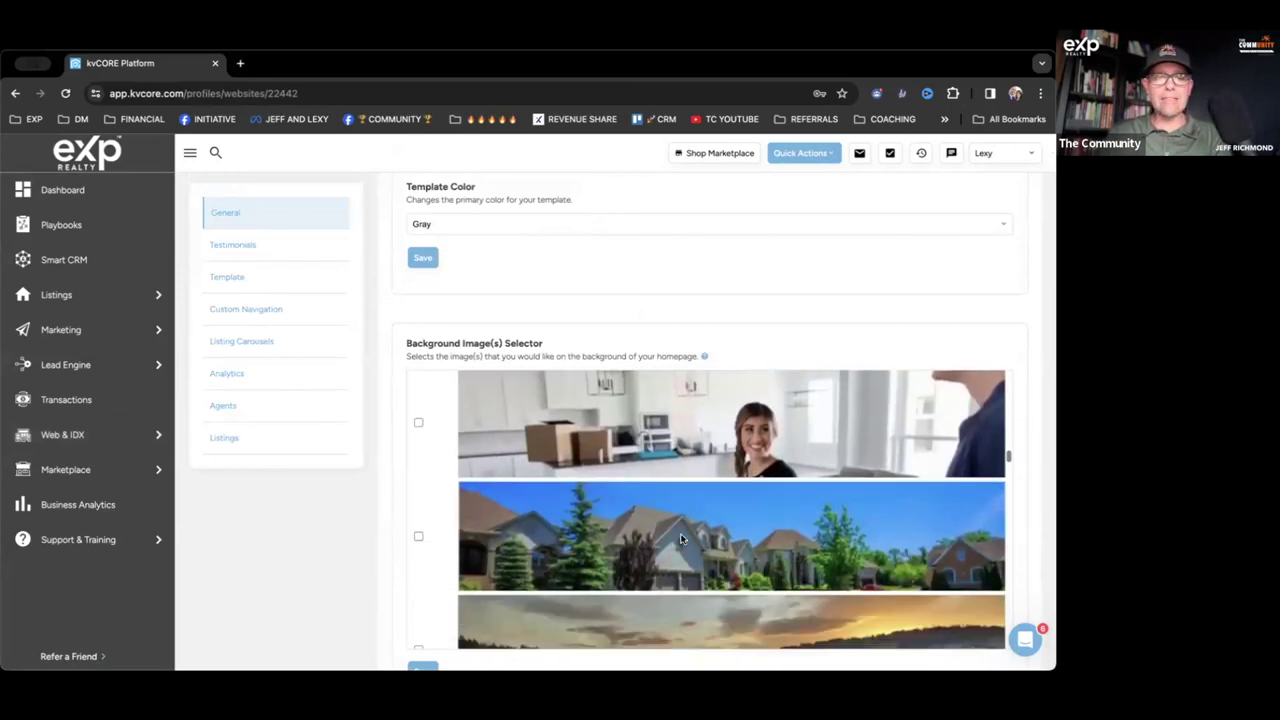
scroll(681, 539, "down", 10)
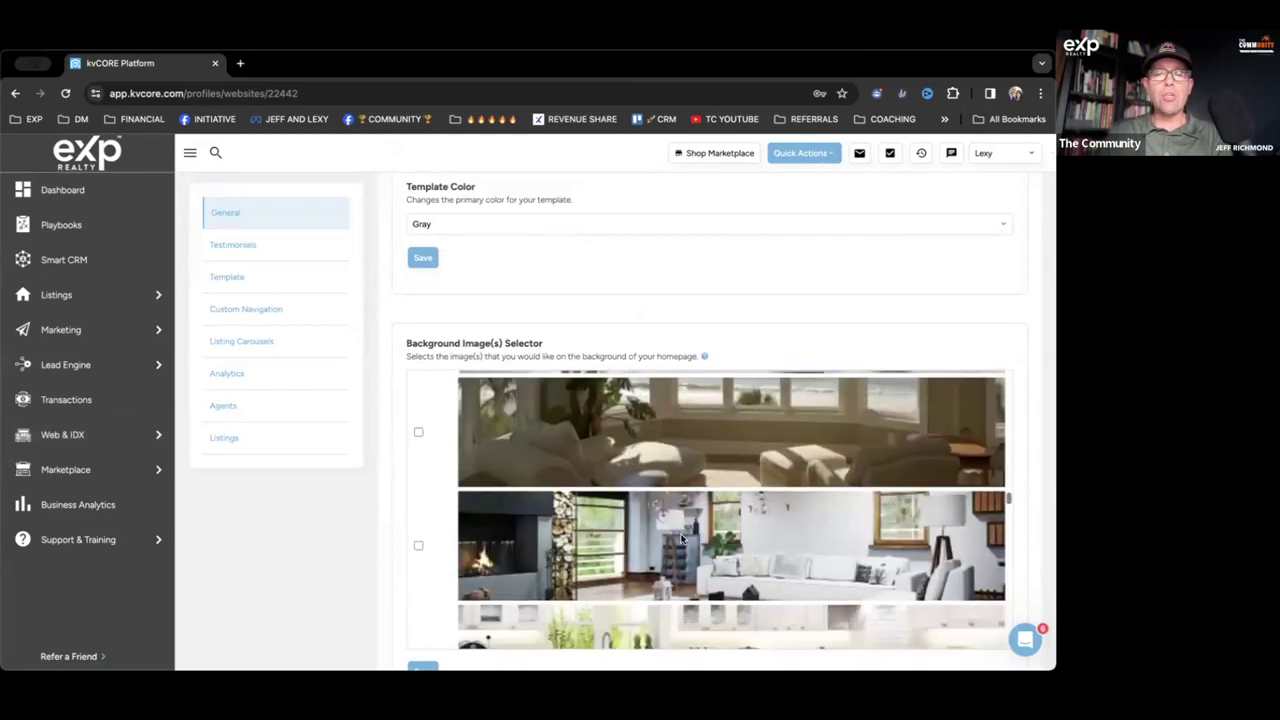
scroll(681, 539, "down", 10)
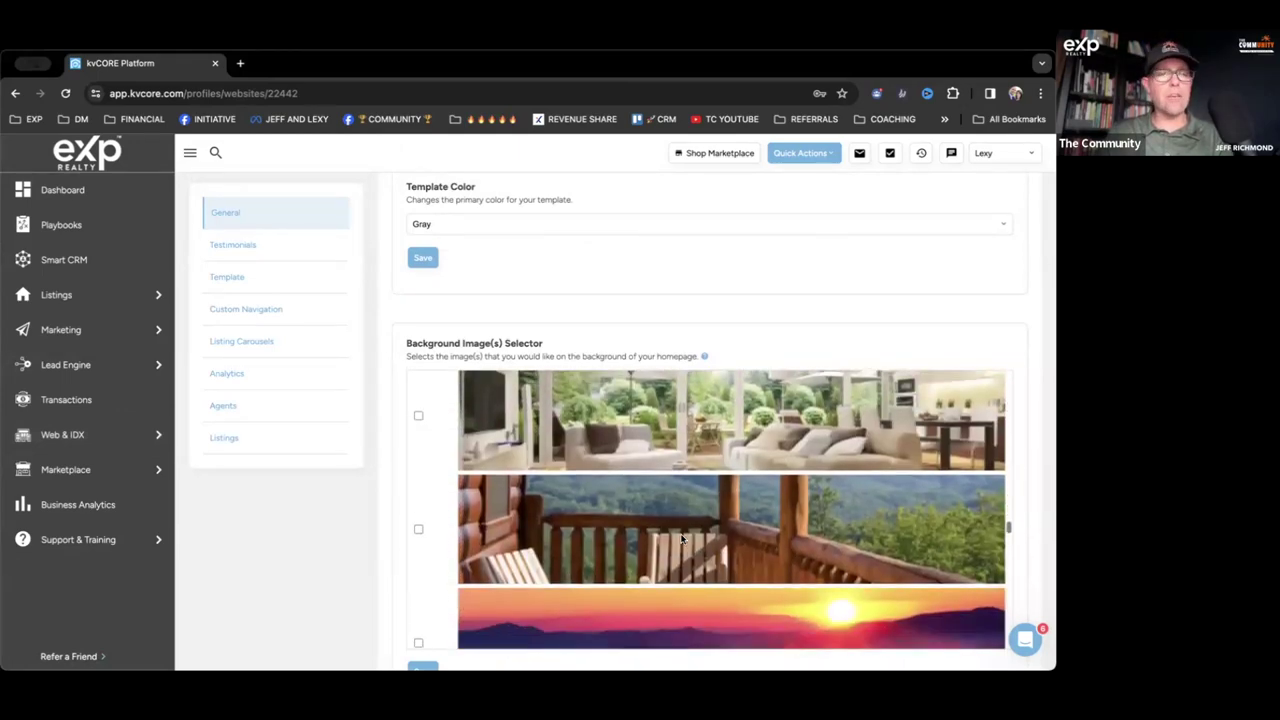
scroll(681, 539, "down", 10)
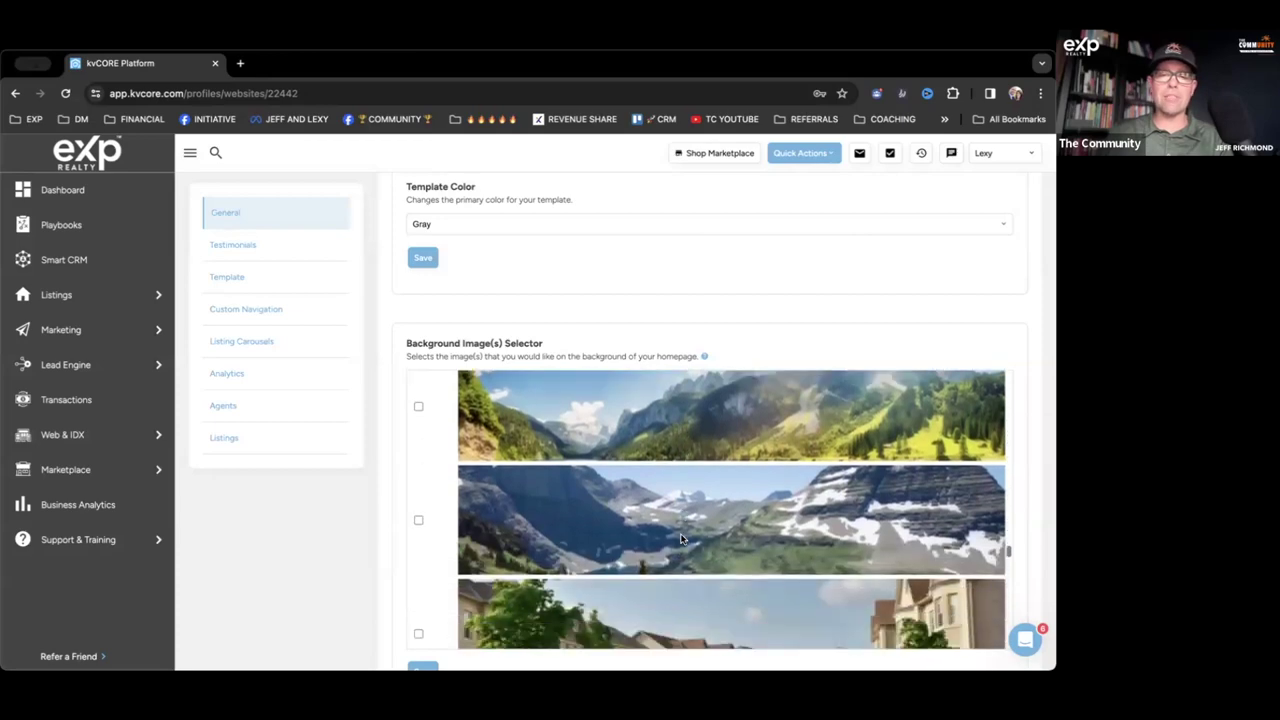
scroll(681, 539, "down", 10)
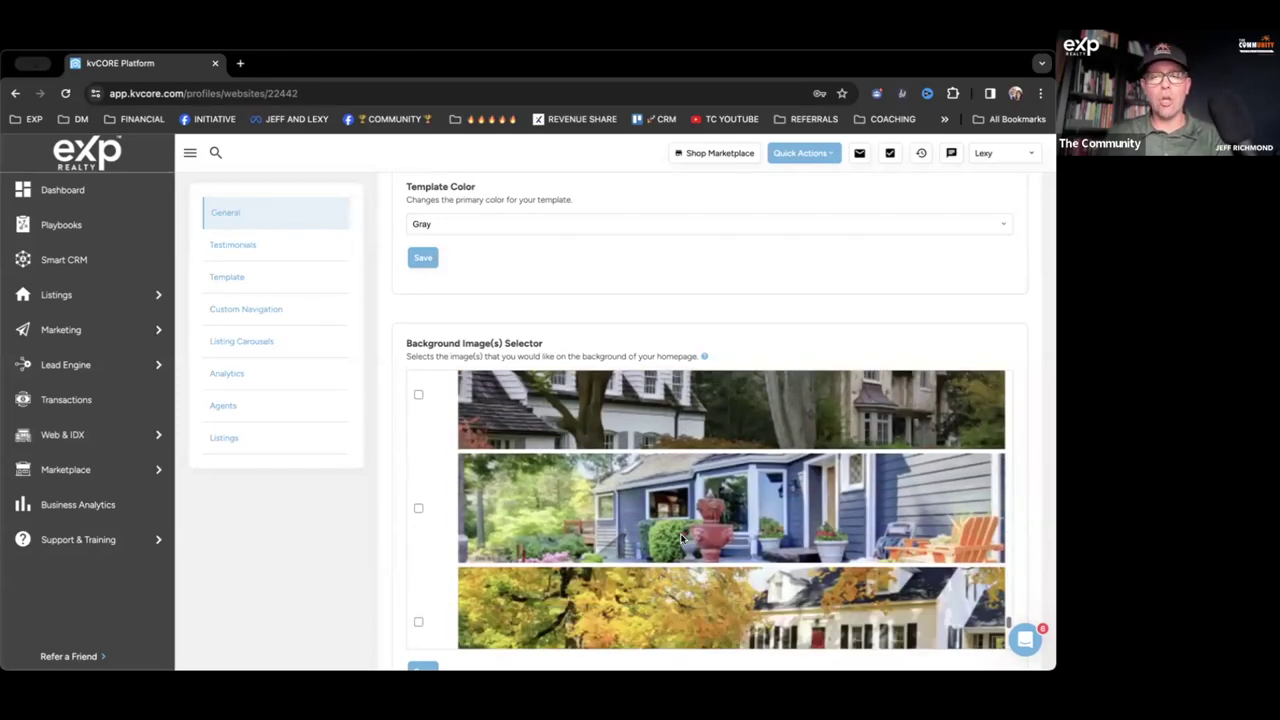
Step: Review the General settings from the hide options through Force Lead Registration, Mandate Phone Number and Ask Name
scroll(631, 418, "down", 8)
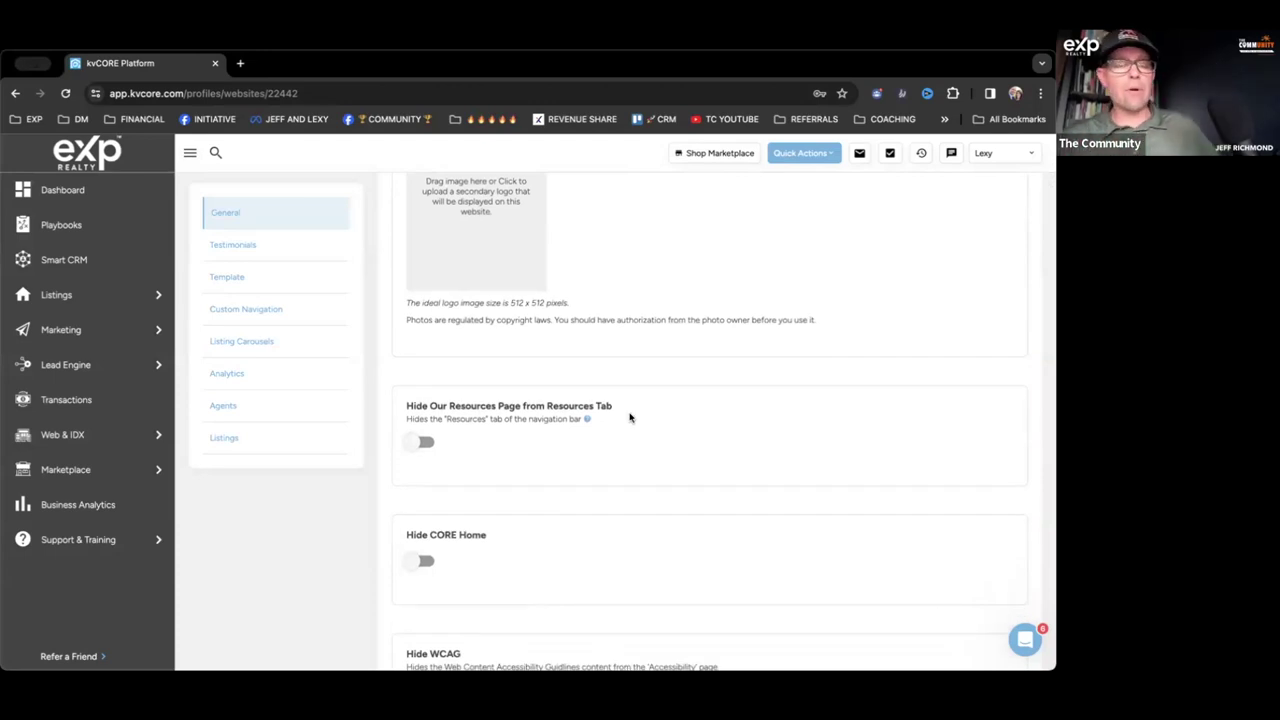
scroll(630, 418, "down", 3)
scroll(630, 418, "down", 3)
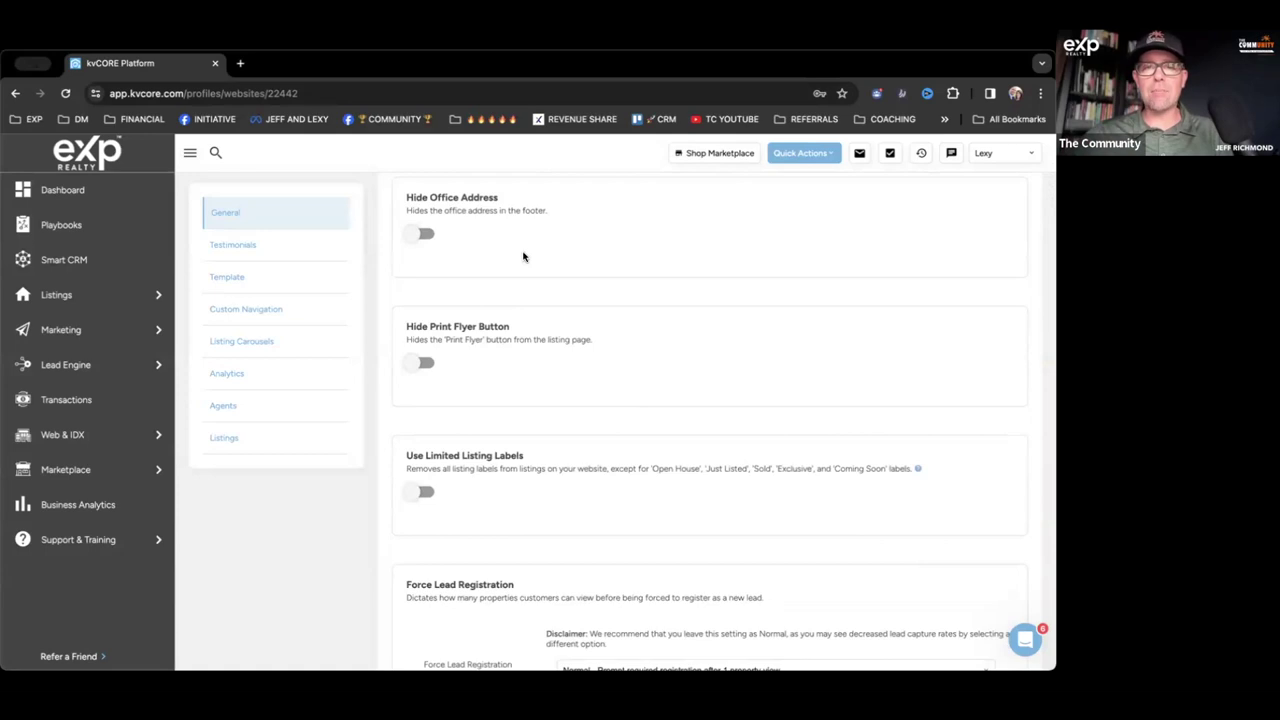
scroll(522, 257, "down", 2)
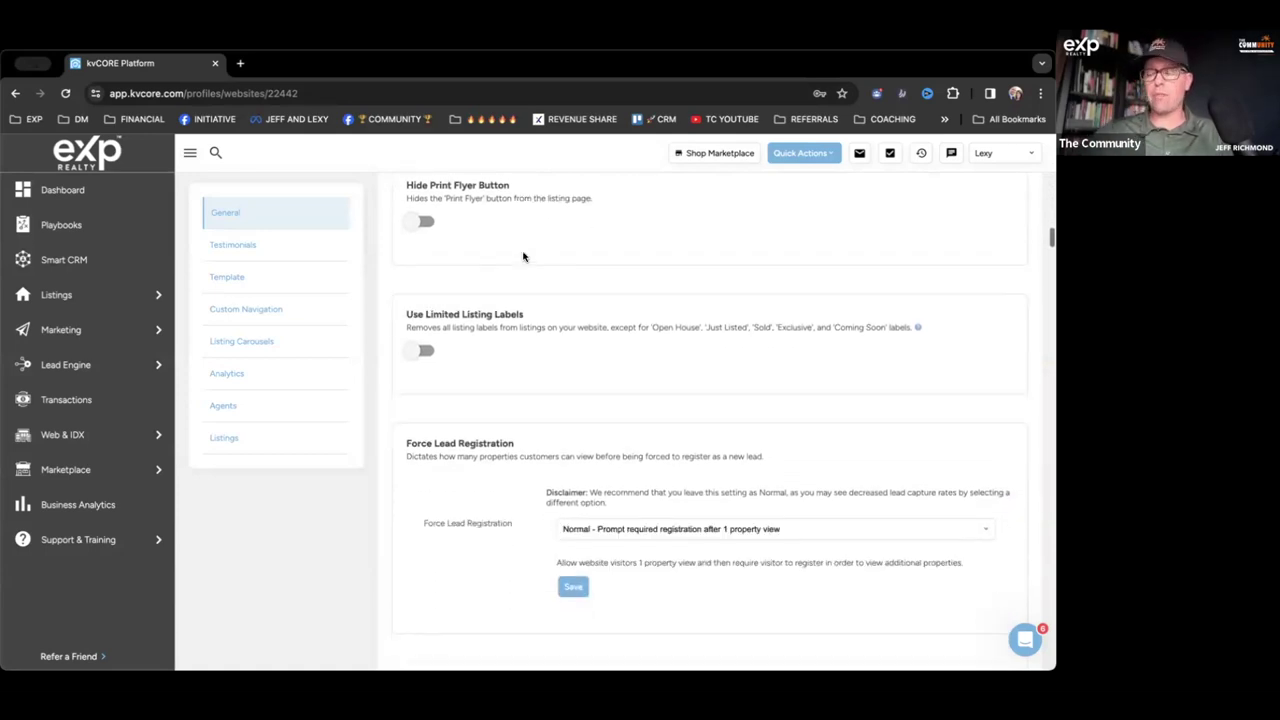
scroll(608, 323, "down", 3)
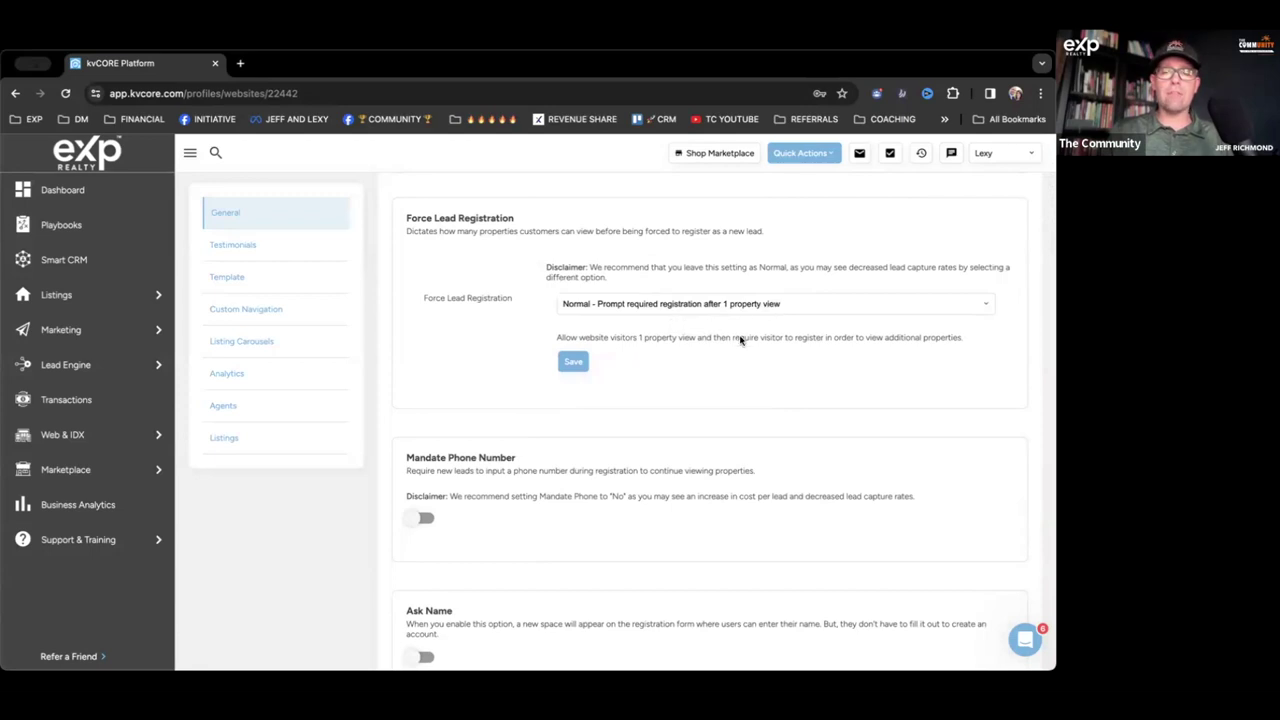
scroll(723, 363, "down", 3)
scroll(534, 366, "down", 2)
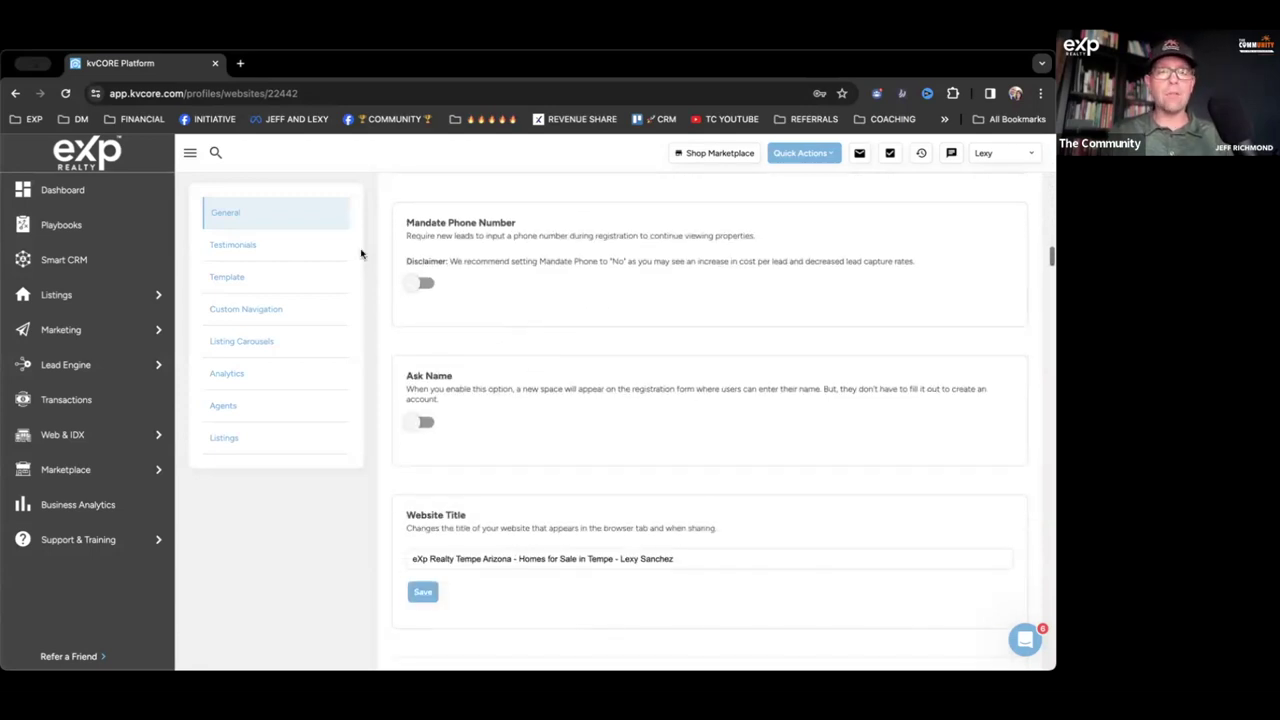
Step: Examine the Website Title and highlight the Homepage Meta Description text
scroll(571, 333, "down", 4)
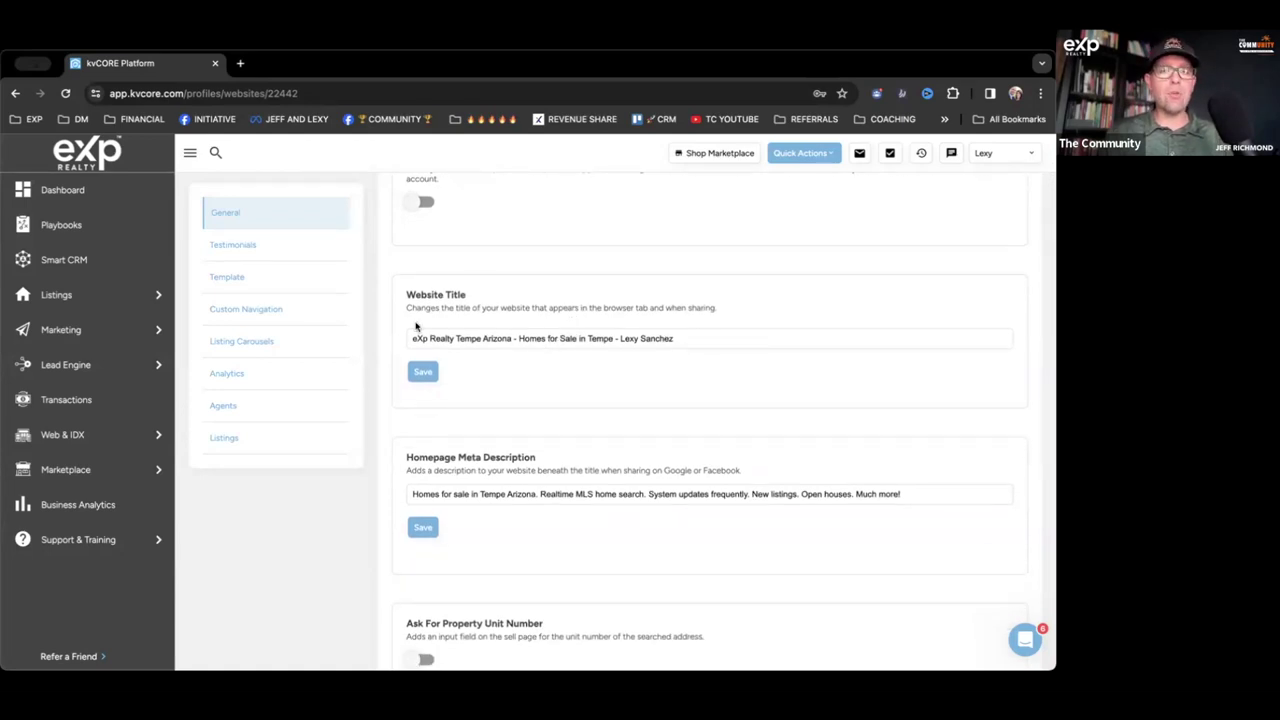
scroll(432, 369, "down", 4)
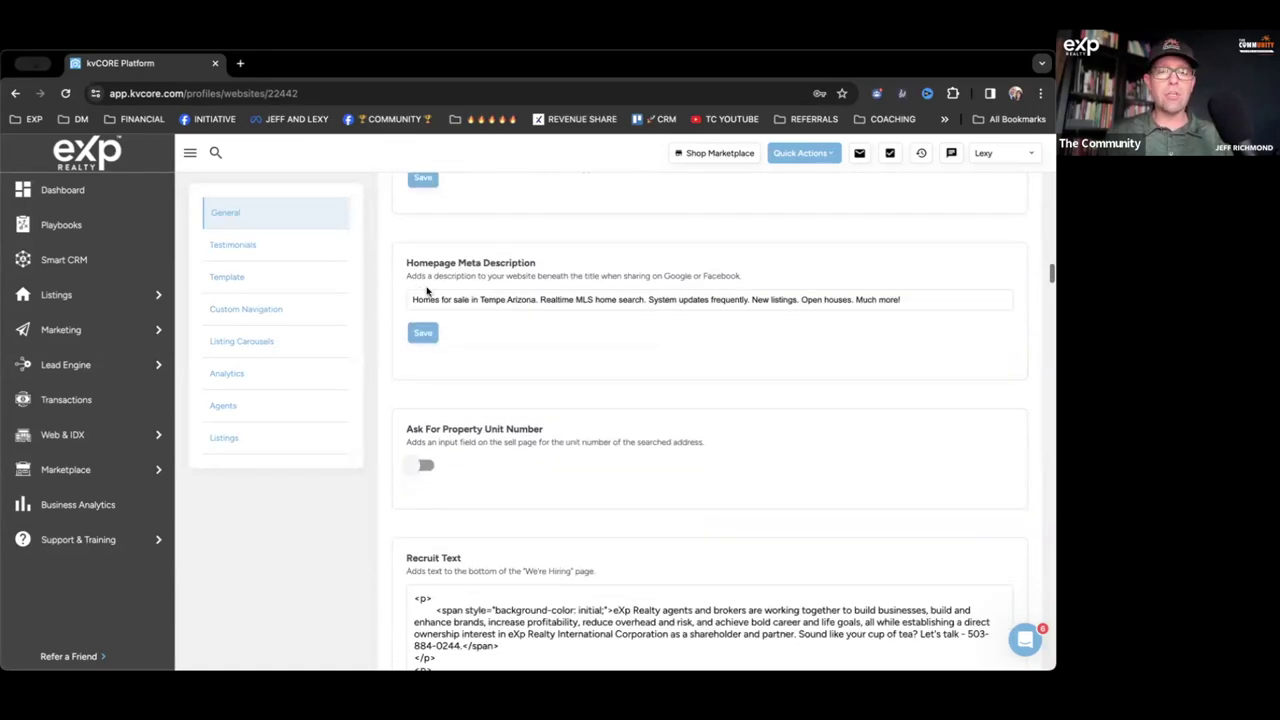
triple_click(520, 298)
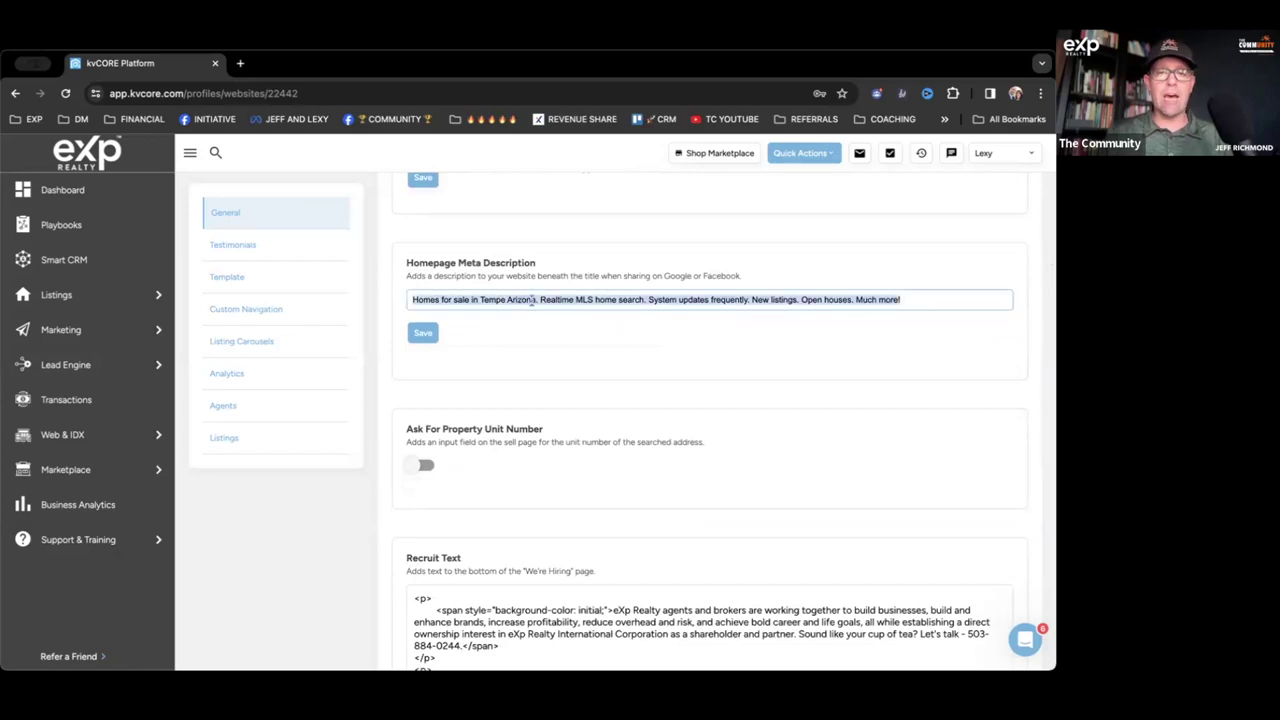
left_click(565, 338)
scroll(562, 345, "down", 6)
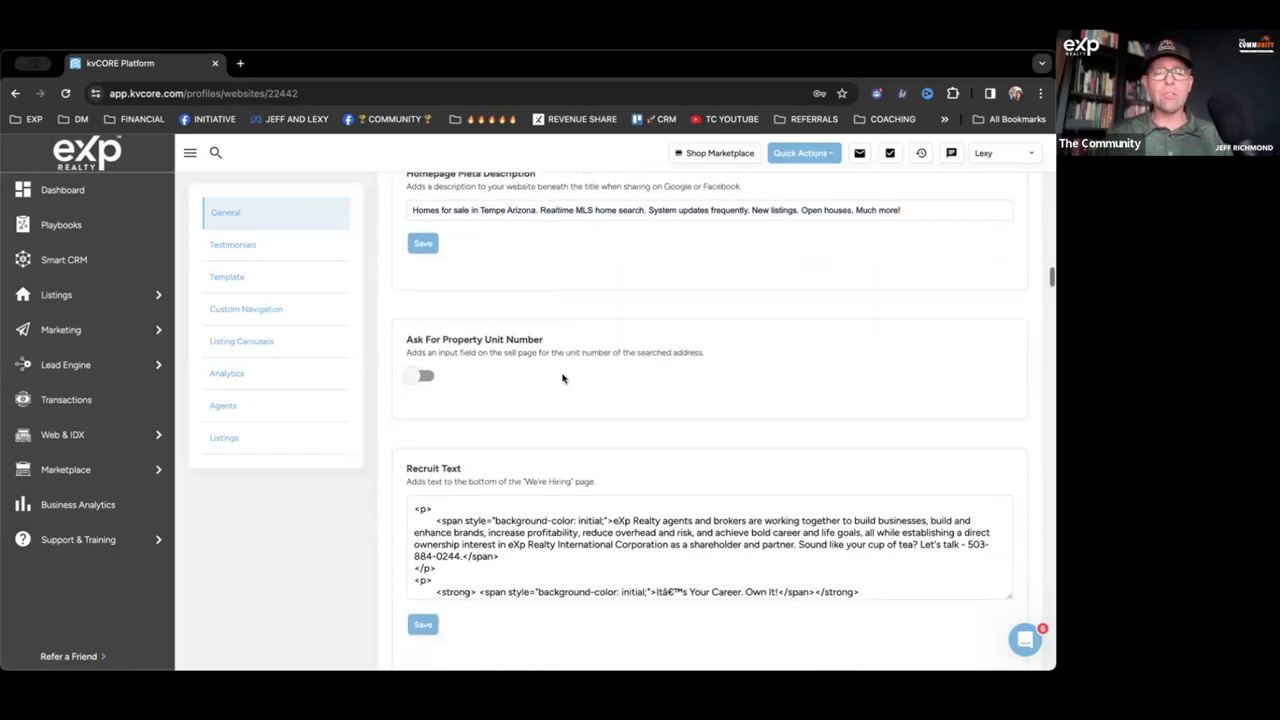
Step: Inspect the Custom Footer Code and highlight the whole Facebook Pixel script and the section heading
scroll(563, 377, "down", 15)
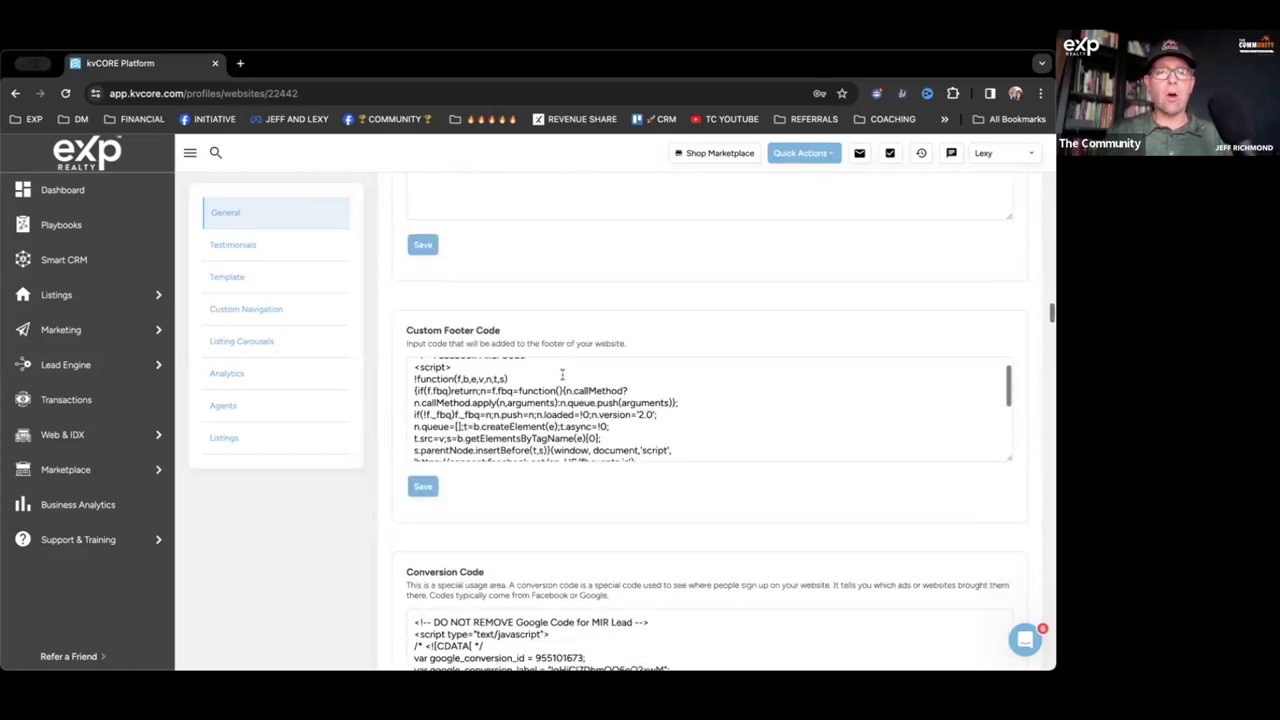
scroll(563, 377, "up", 5)
scroll(372, 414, "down", 1)
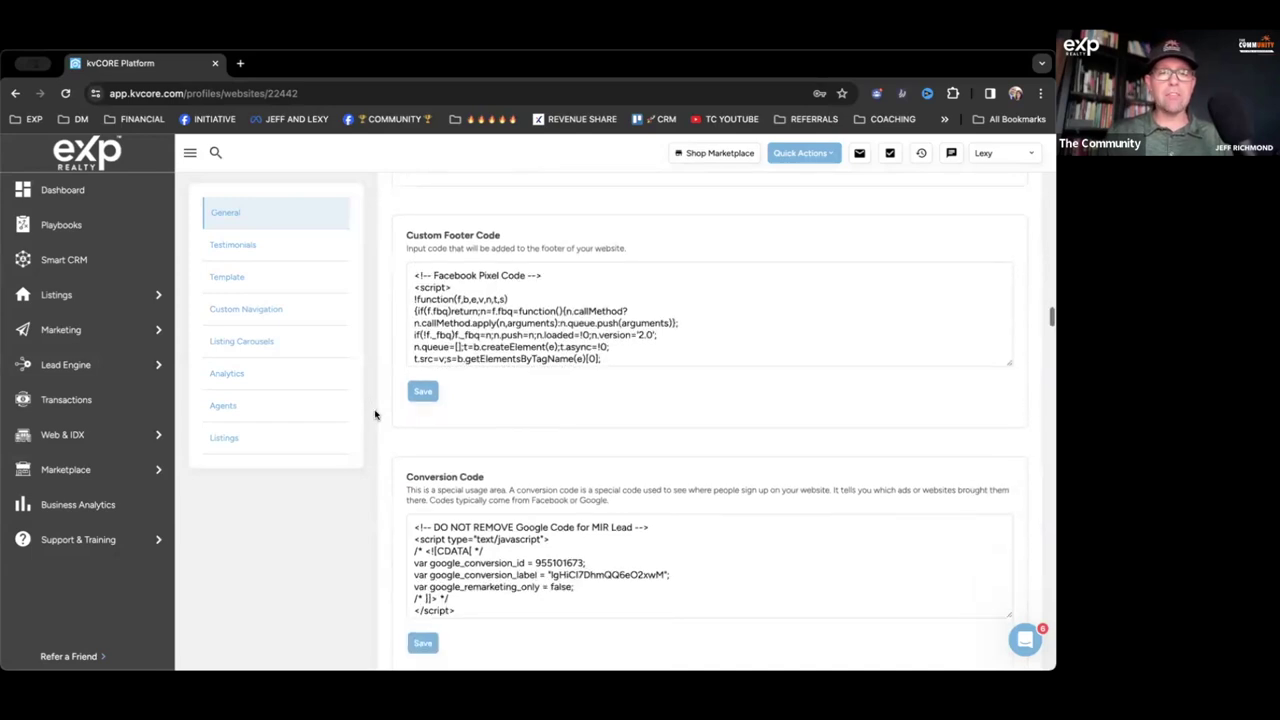
scroll(562, 327, "down", 5)
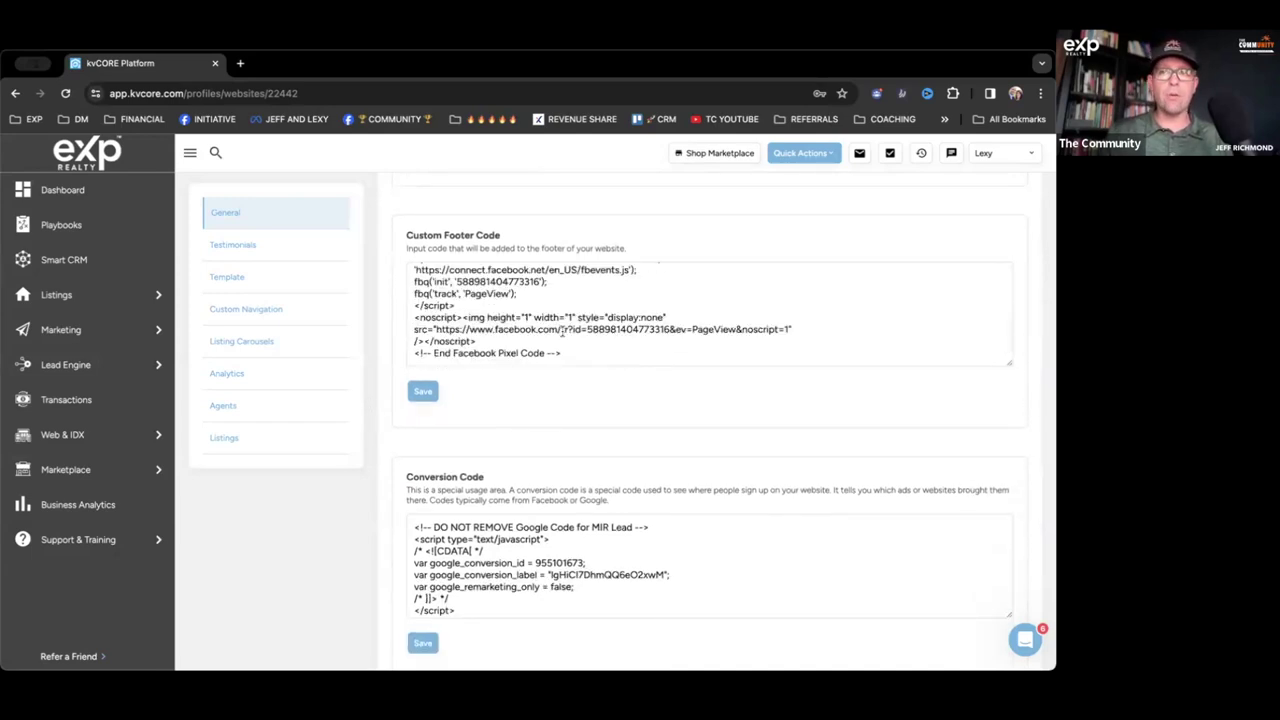
scroll(562, 327, "up", 5)
scroll(563, 334, "down", 5)
left_click_drag(580, 355, 403, 272)
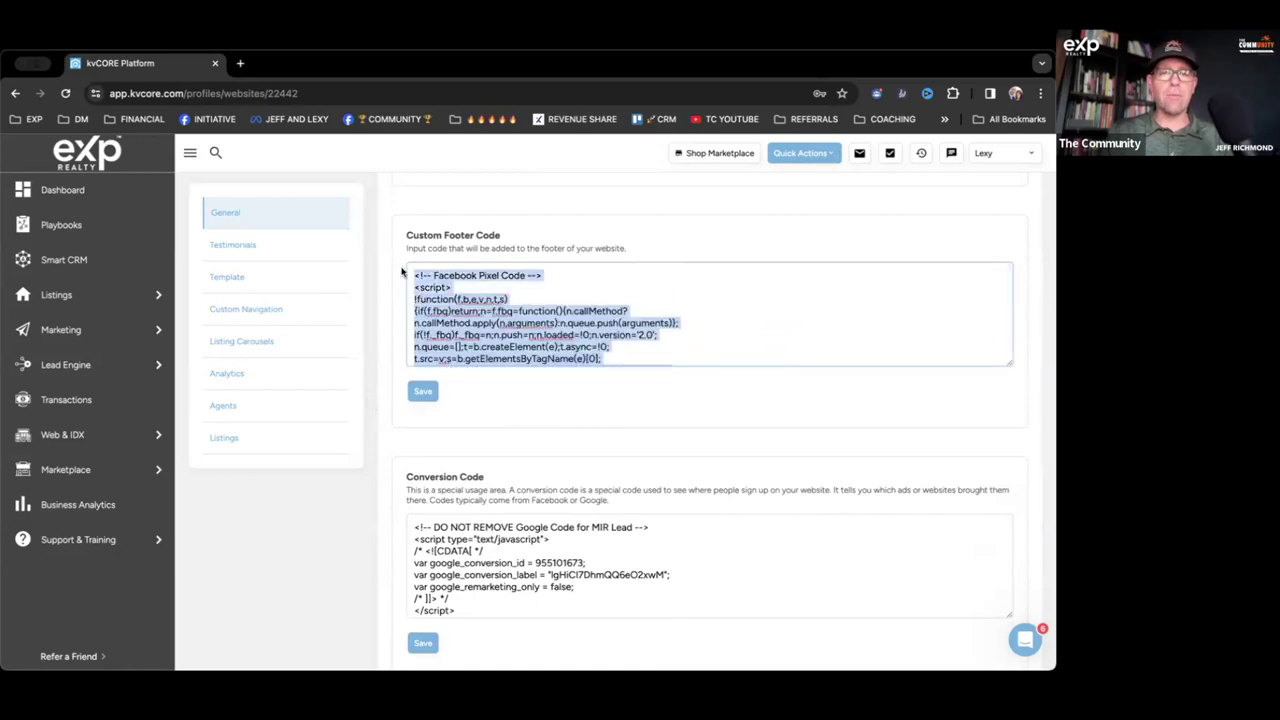
triple_click(432, 234)
left_click(375, 358)
Step: Show the Custom Chat Widget, highlight the Facebook Username and Facebook ID for Chat labels, and continue to the office address and CCPA settings
scroll(400, 408, "down", 5)
scroll(407, 412, "down", 5)
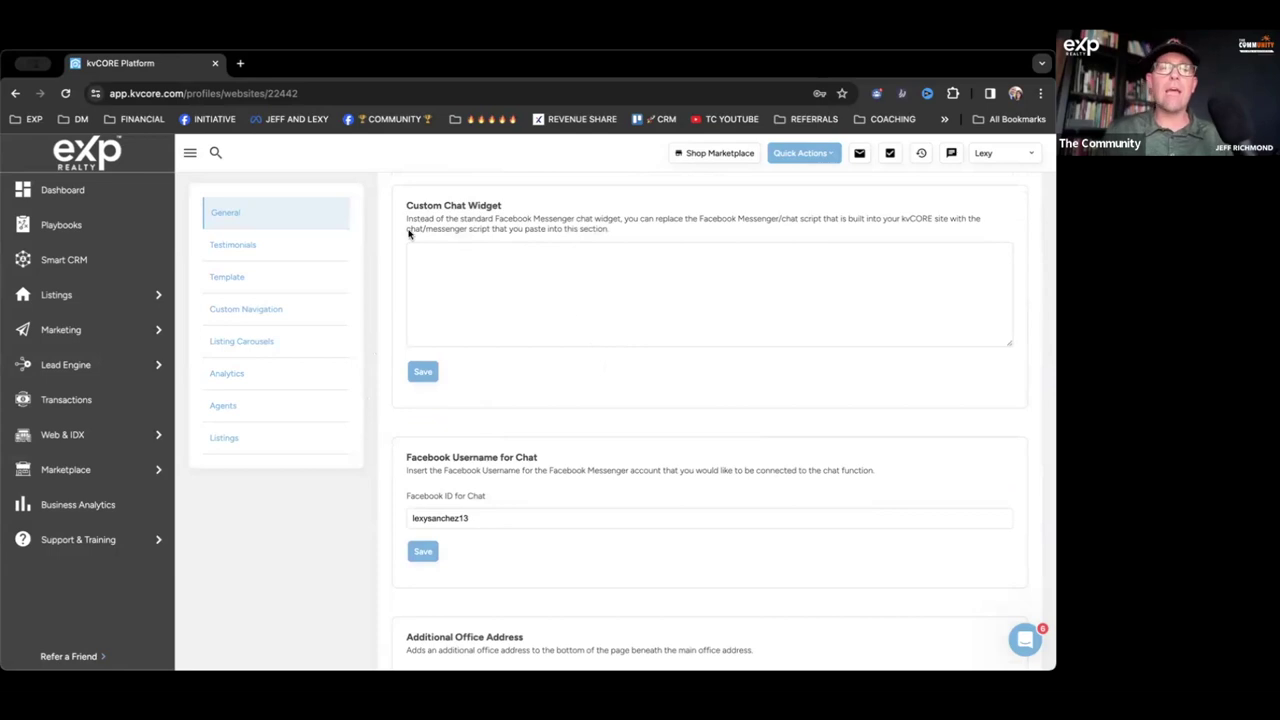
scroll(560, 366, "down", 1)
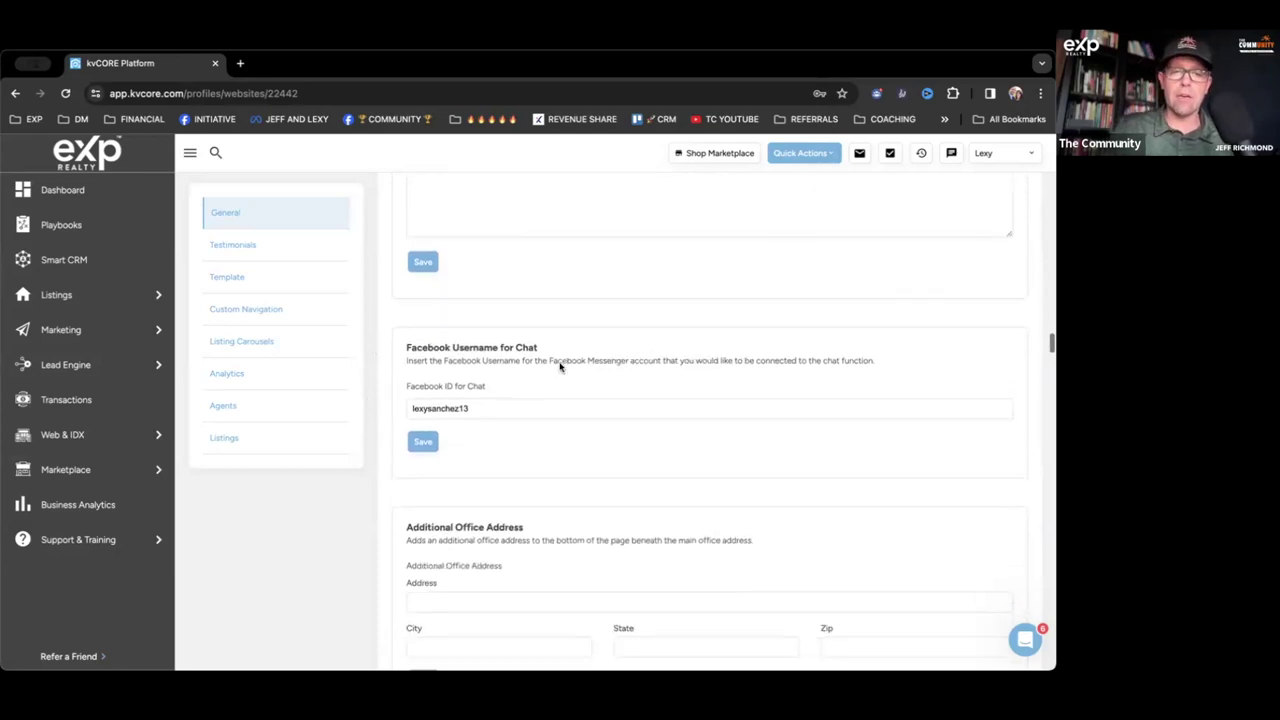
triple_click(464, 349)
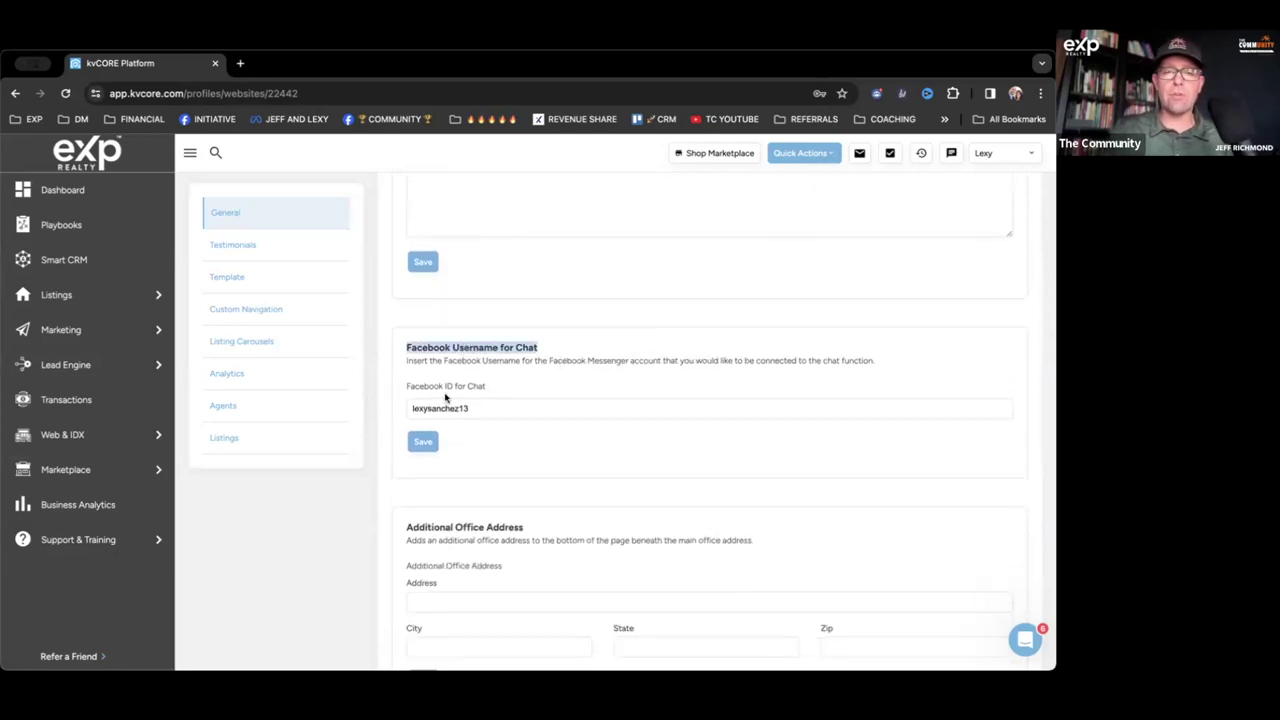
triple_click(412, 388)
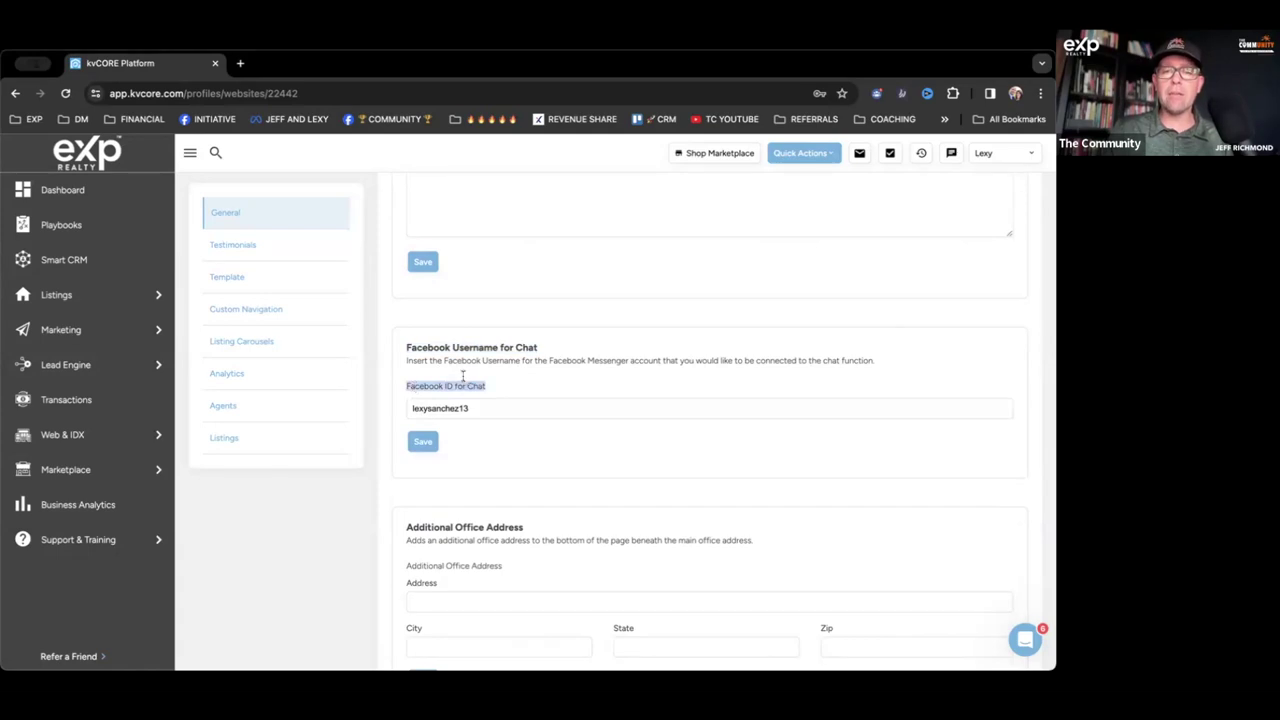
left_click_drag(406, 386, 452, 383)
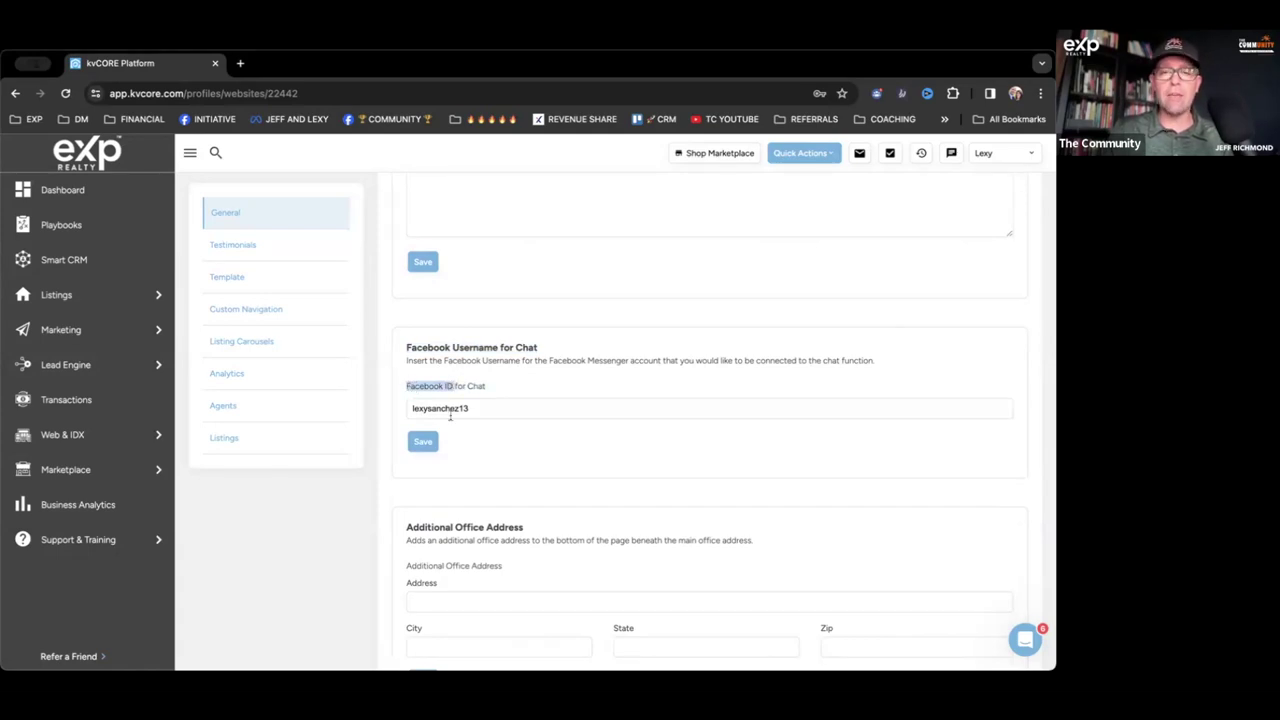
scroll(535, 484, "down", 3)
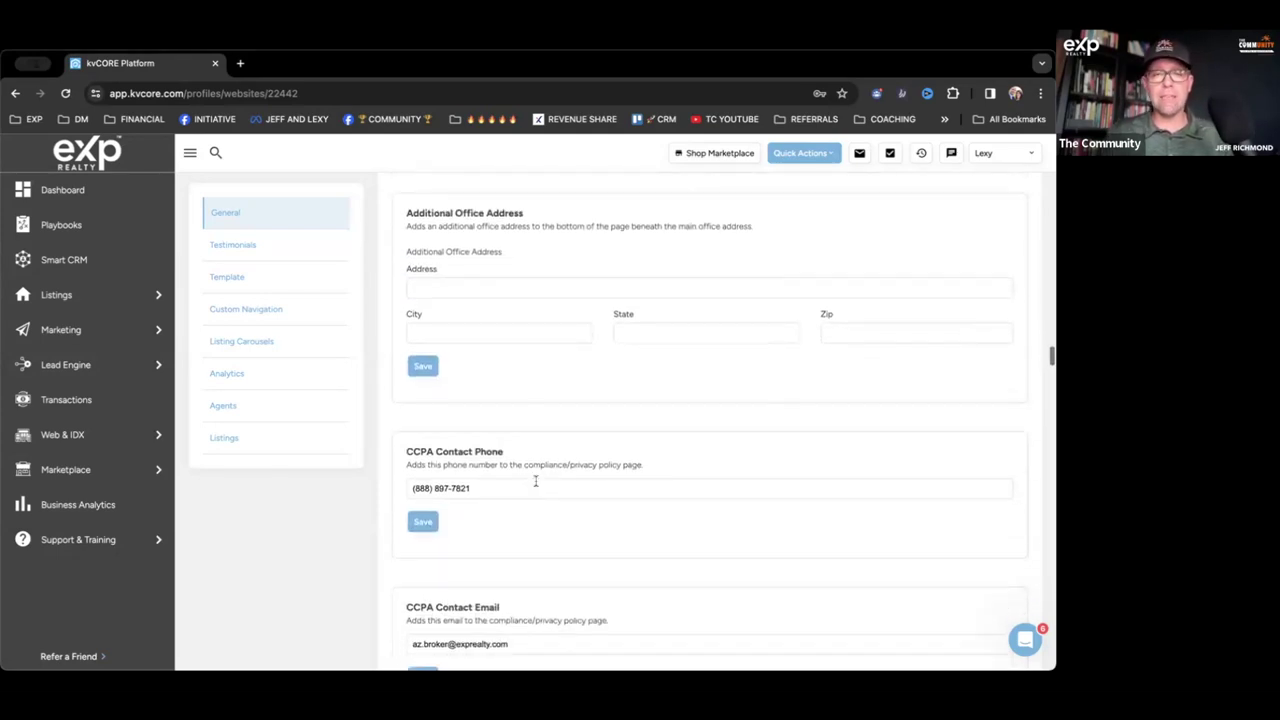
Step: Review the website settings from CCPA contact details through Testimonials, Template and Custom Navigation to Listing Carousels
scroll(535, 483, "down", 1)
scroll(498, 300, "down", 2)
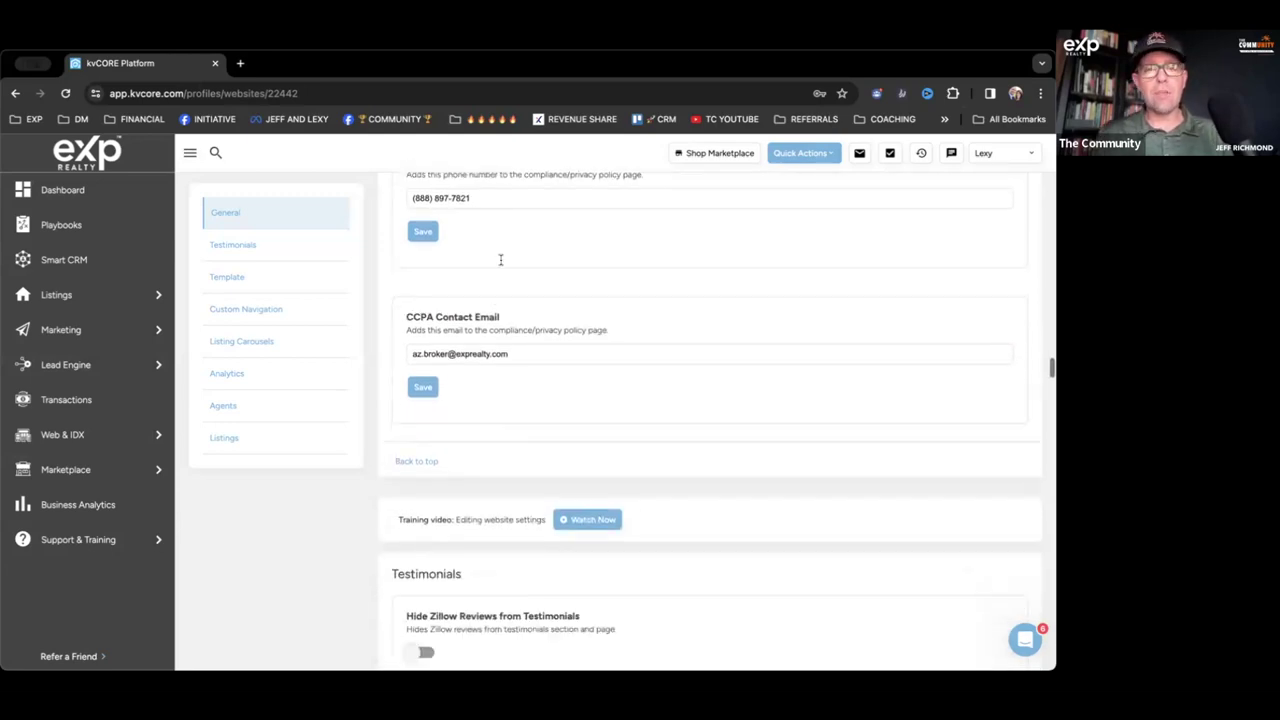
scroll(495, 354, "down", 1)
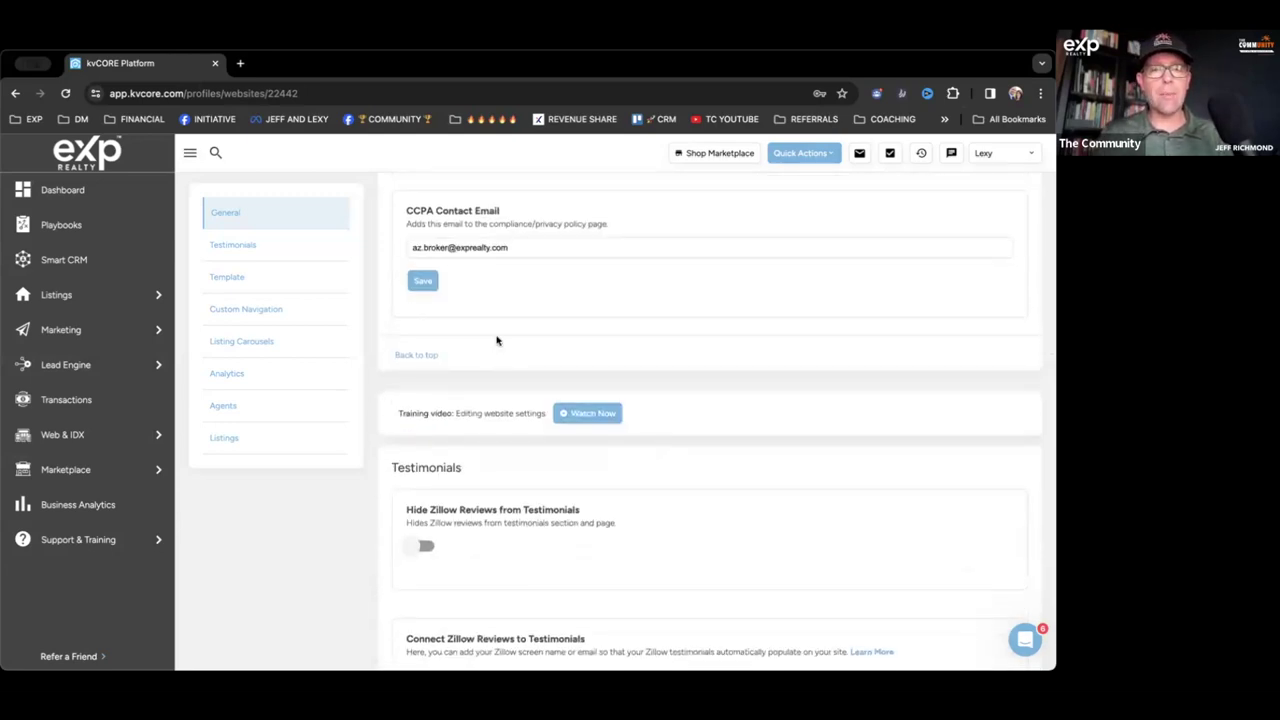
scroll(545, 360, "down", 8)
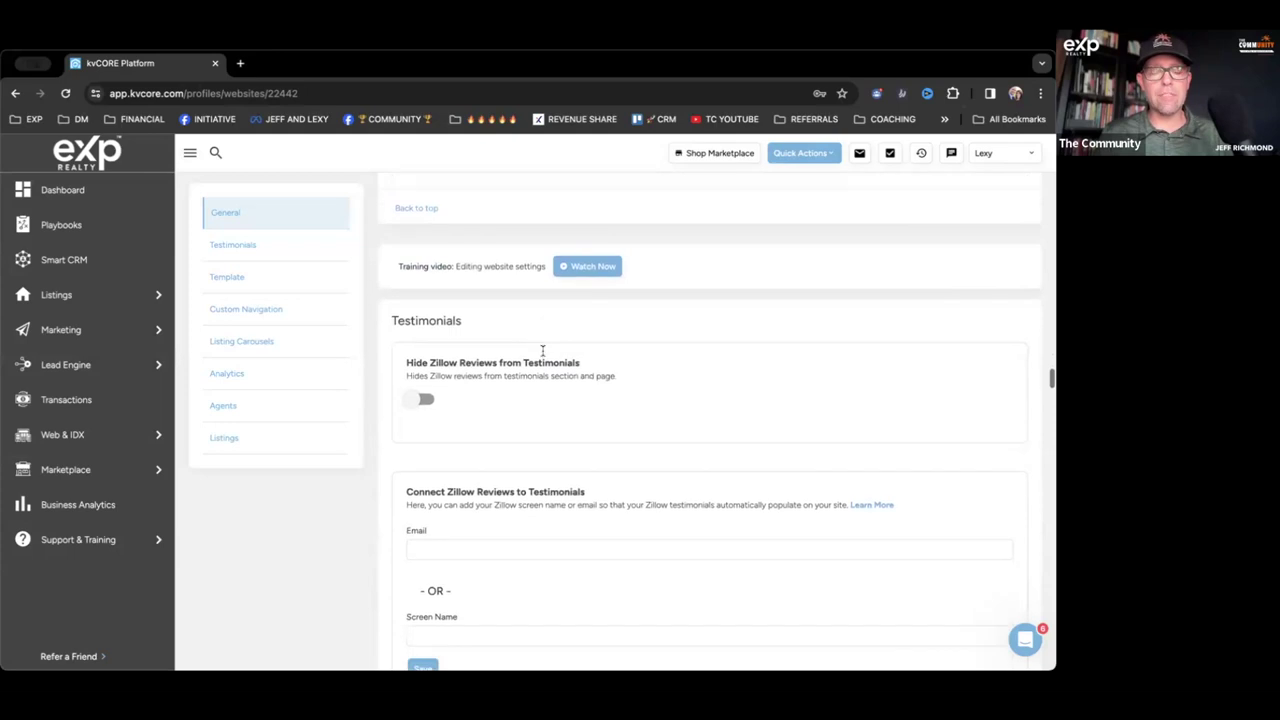
scroll(555, 381, "down", 9)
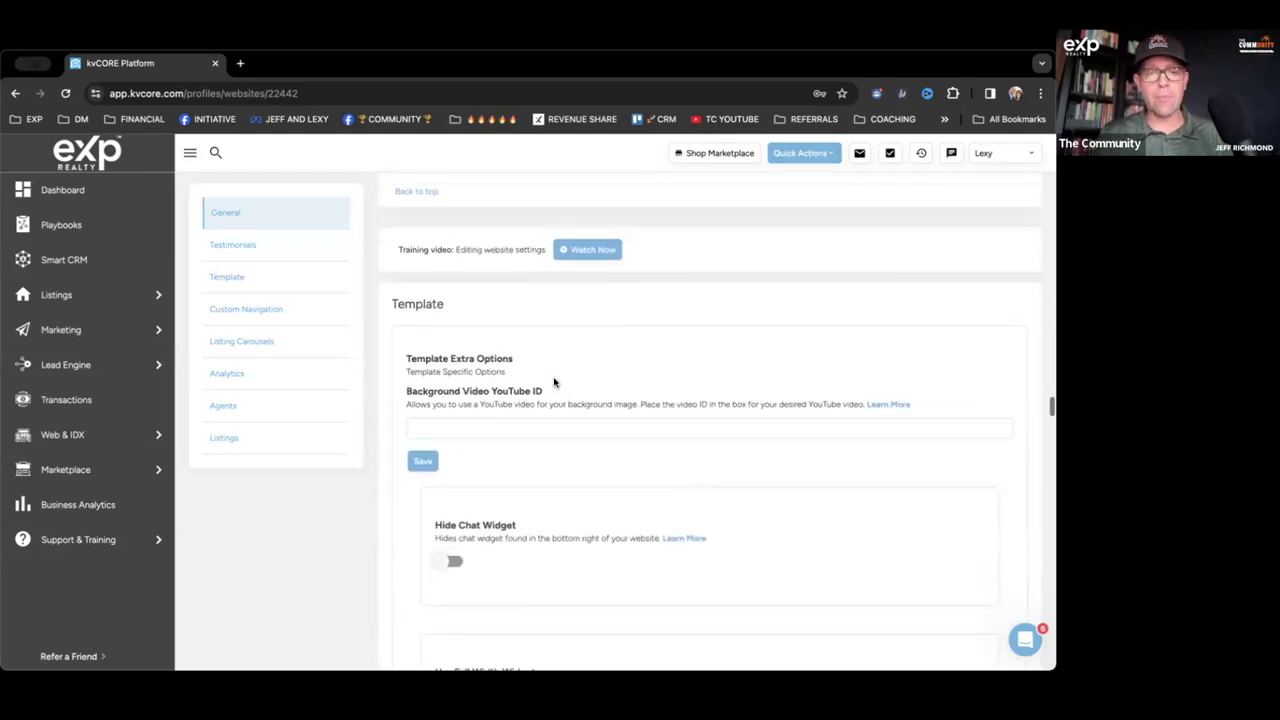
scroll(555, 381, "down", 8)
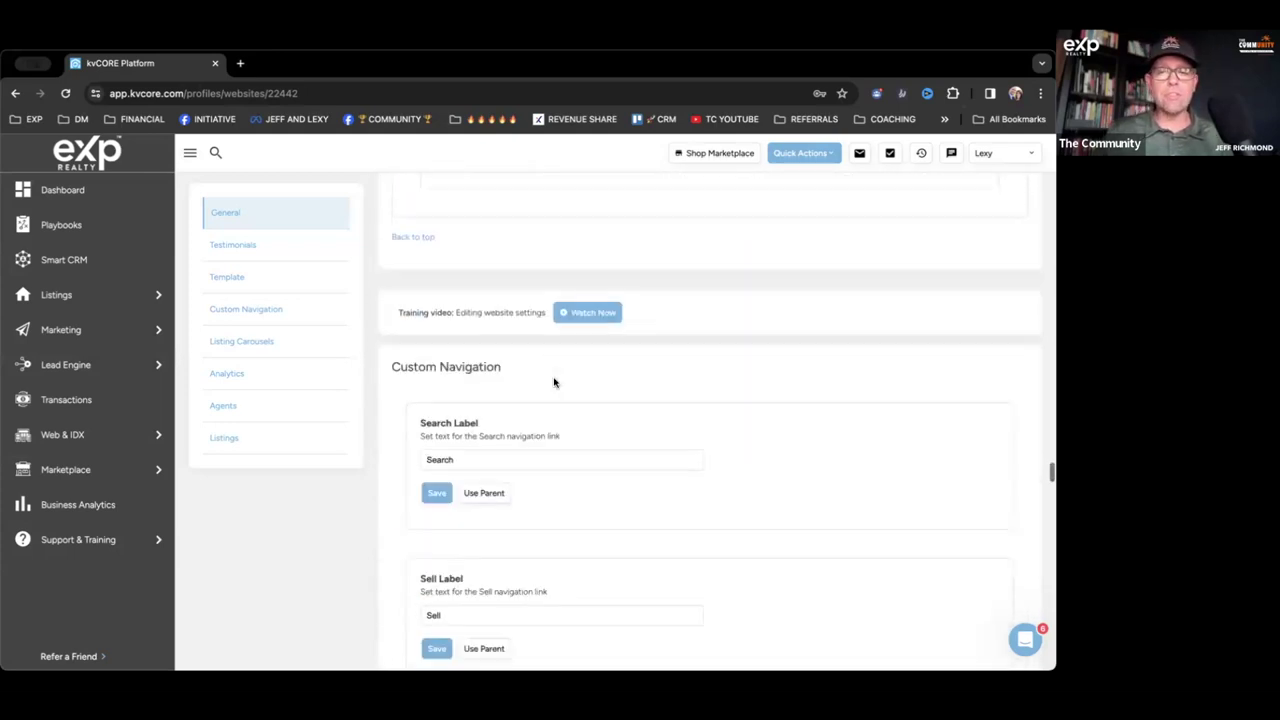
scroll(560, 410, "down", 10)
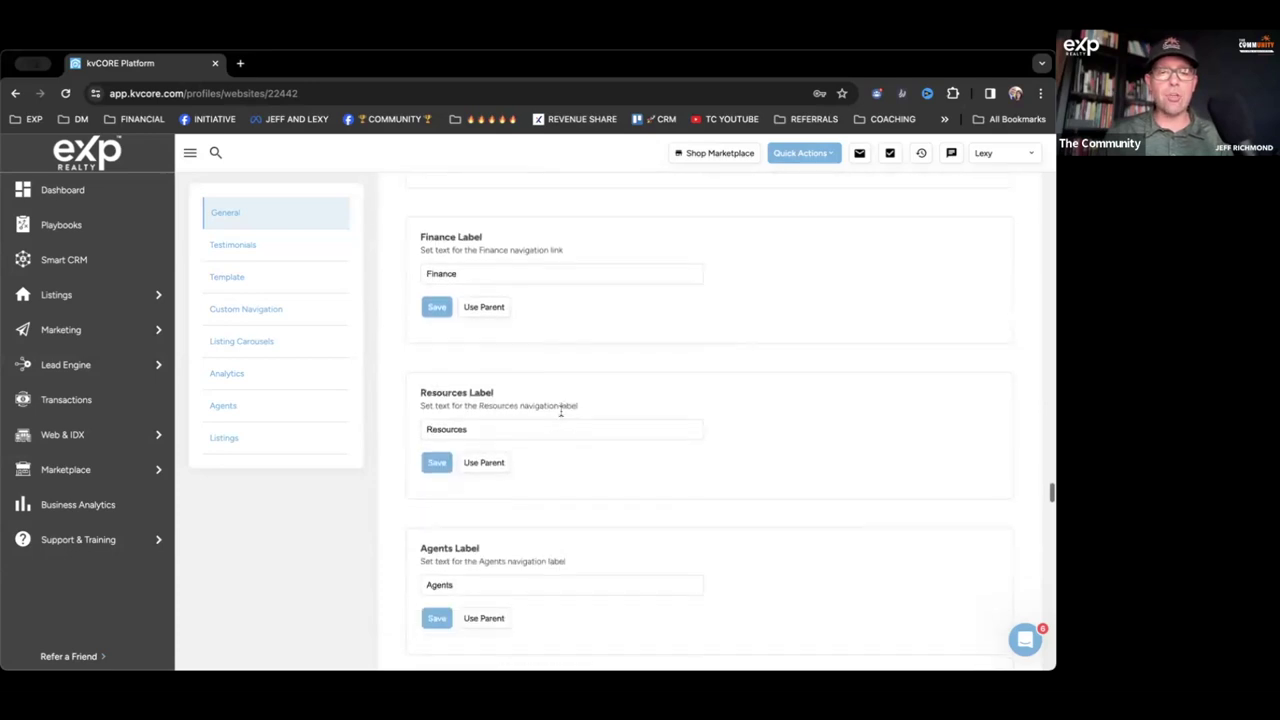
scroll(561, 415, "down", 7)
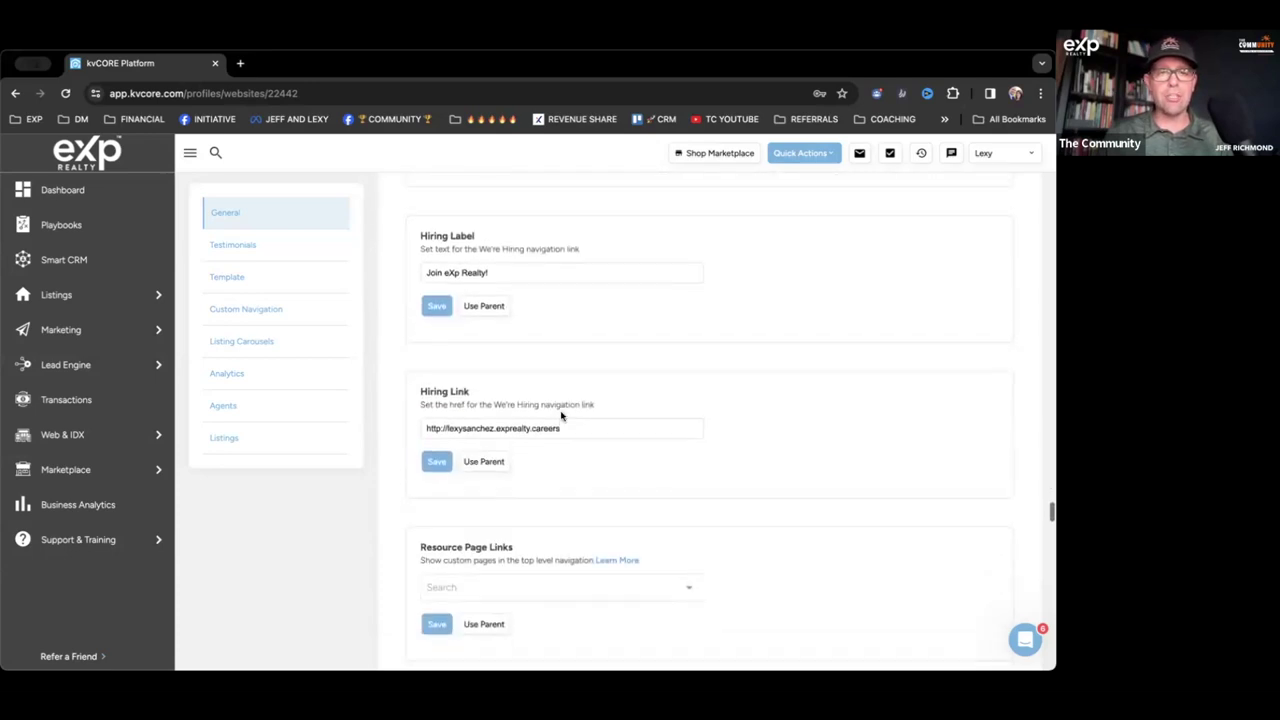
scroll(560, 416, "down", 5)
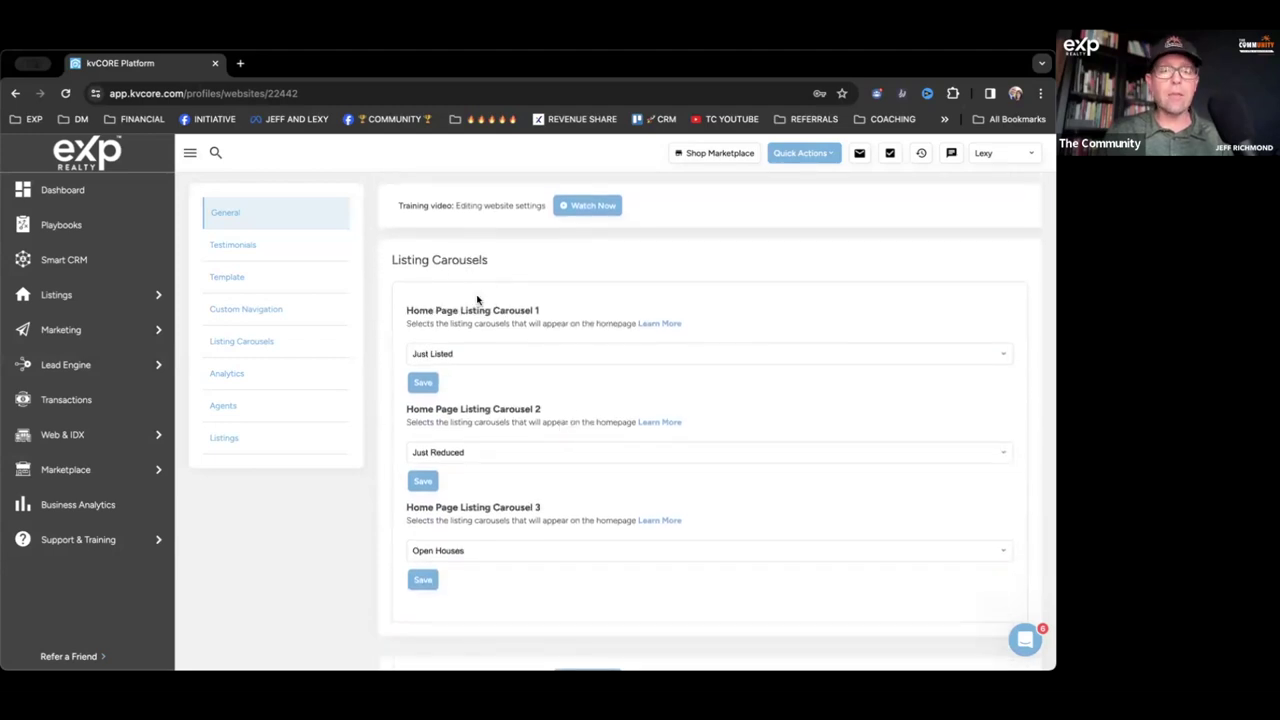
Step: Highlight the Listing Carousels heading and view the choices available for Home Page Listing Carousel 3
left_click_drag(393, 260, 445, 259)
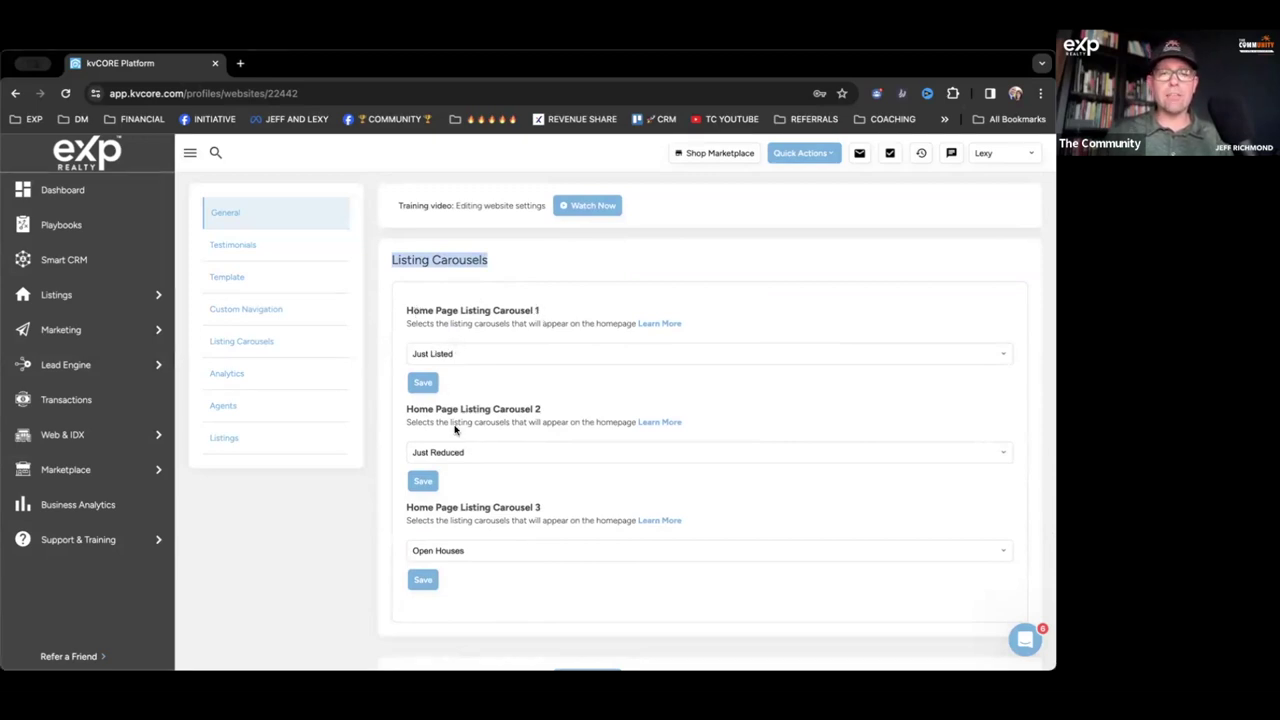
left_click(476, 548)
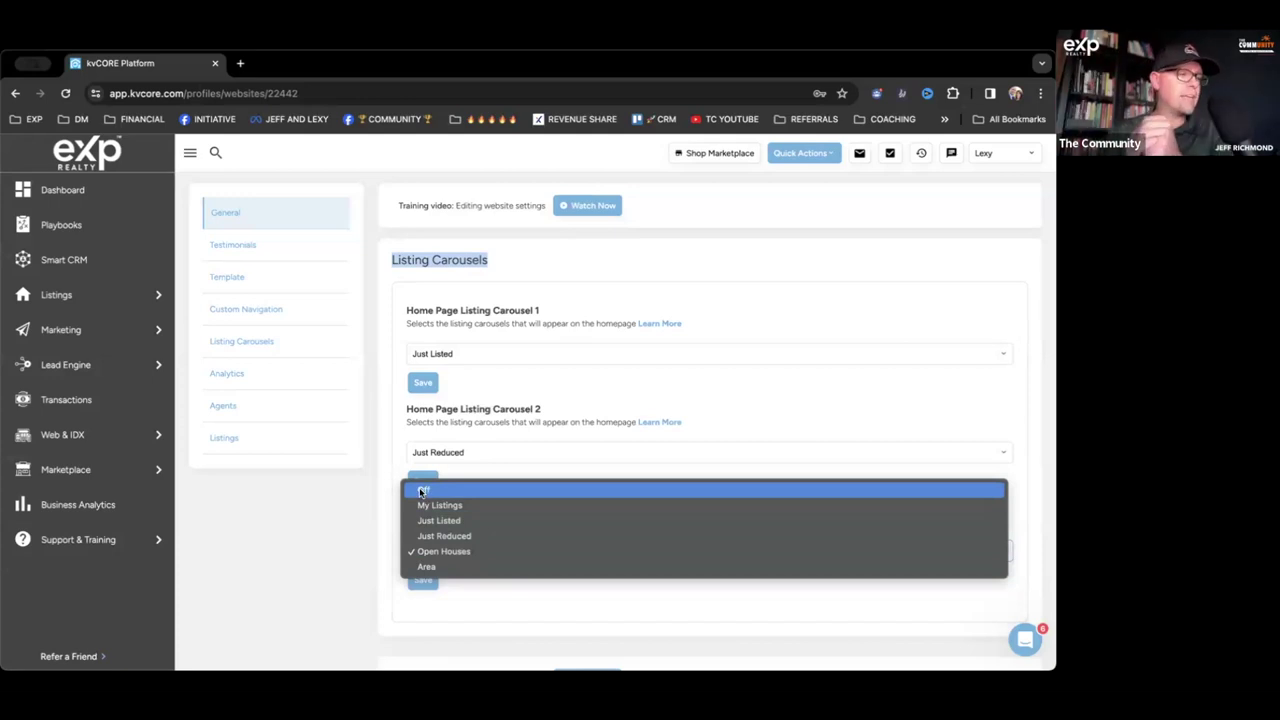
left_click(550, 413)
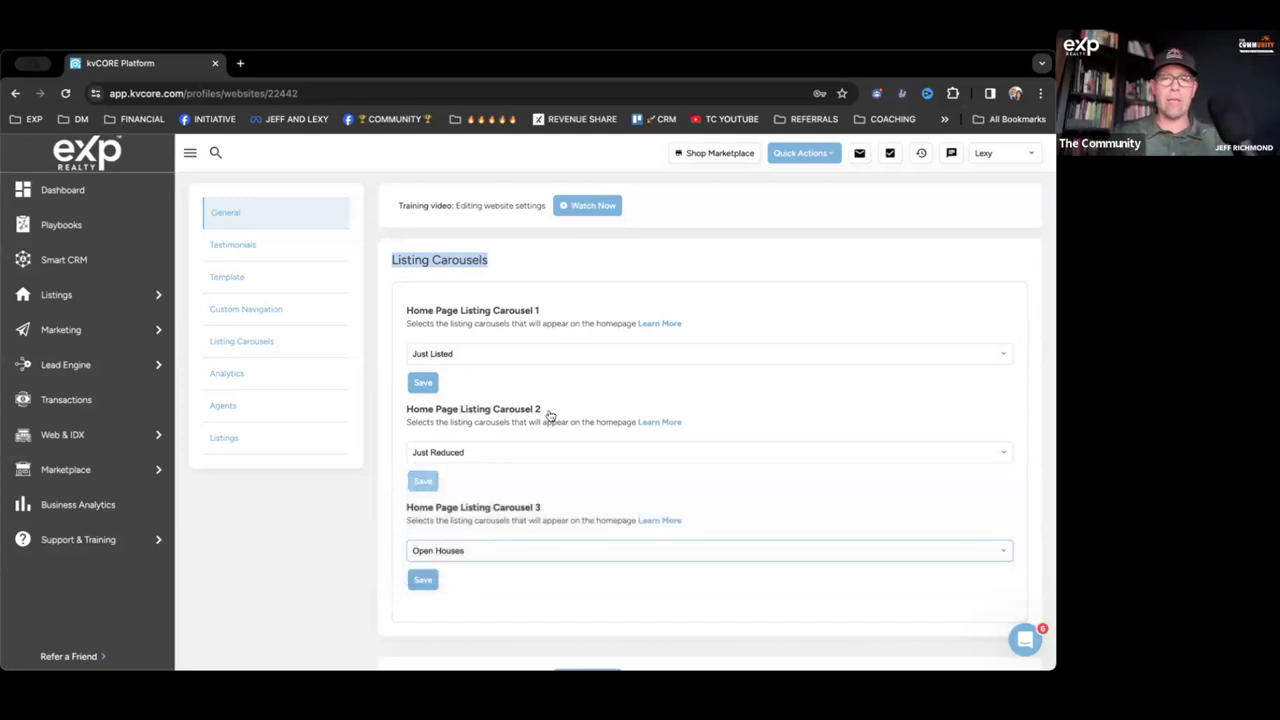
Step: Open the agent's public website from the account links and review its homepage down to the Open Houses carousel
scroll(550, 415, "down", 1)
scroll(549, 414, "down", 4)
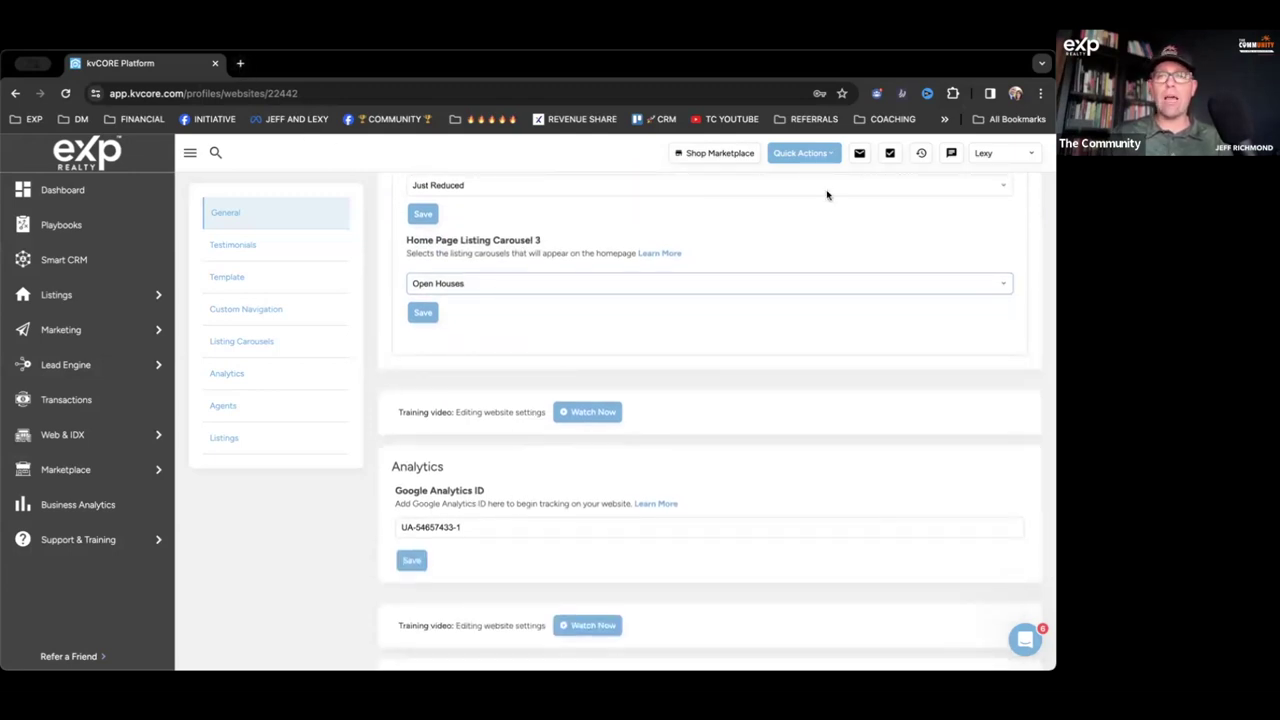
left_click(995, 155)
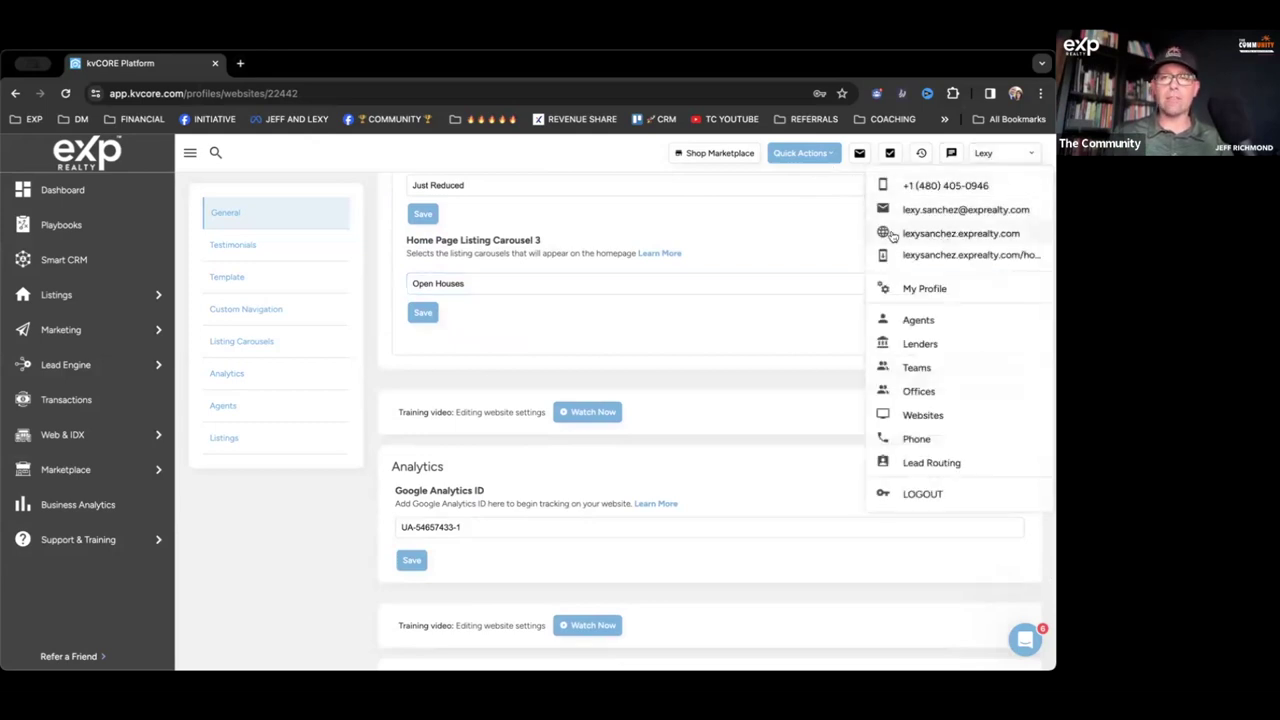
left_click(890, 234)
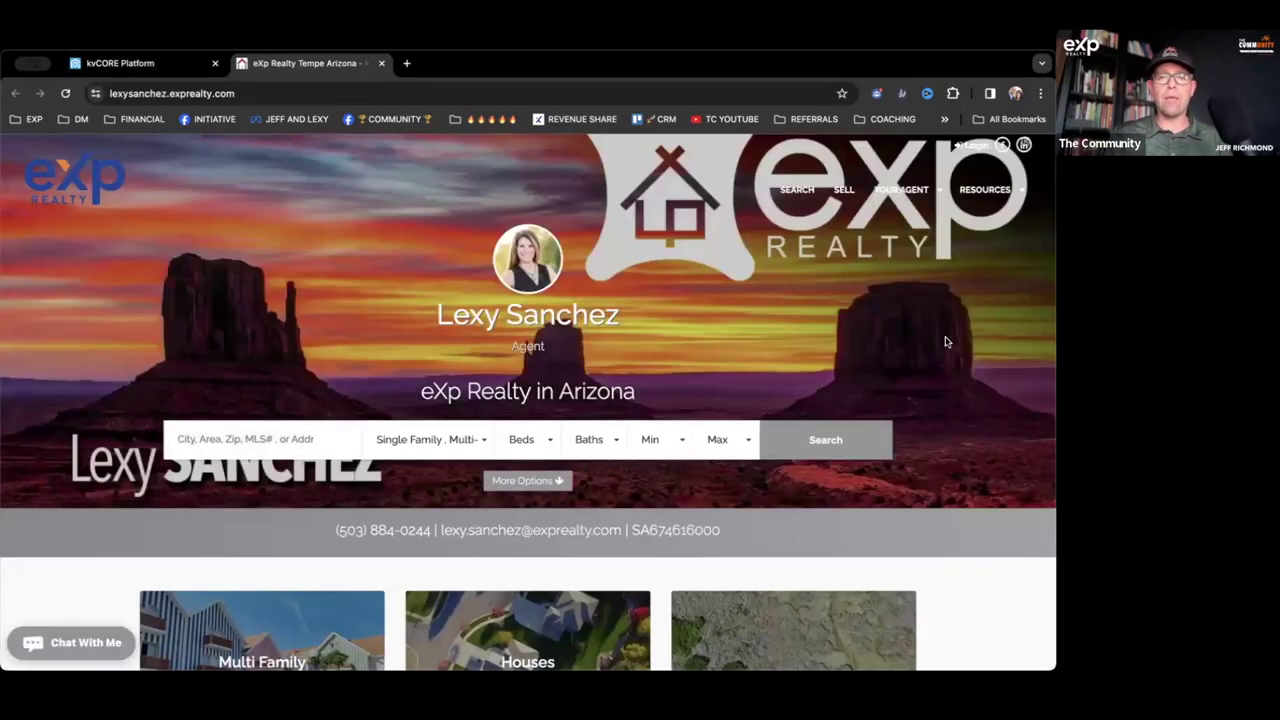
scroll(952, 393, "down", 8)
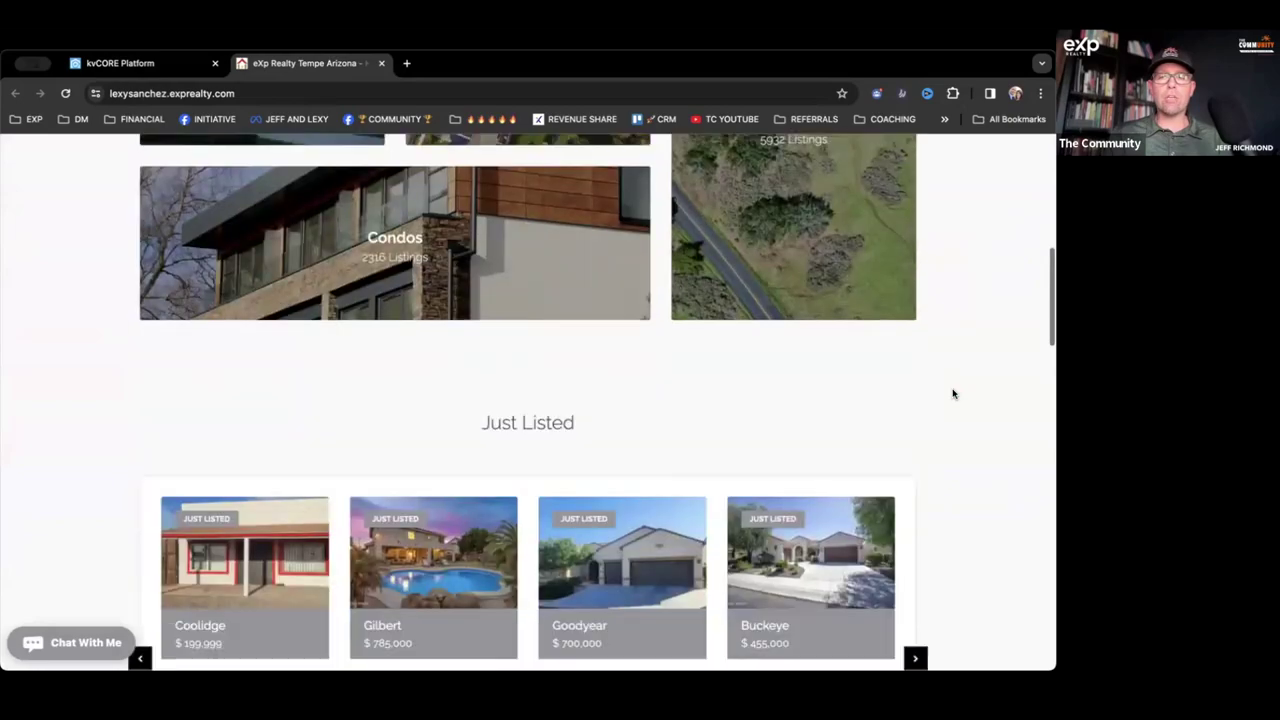
scroll(952, 393, "down", 15)
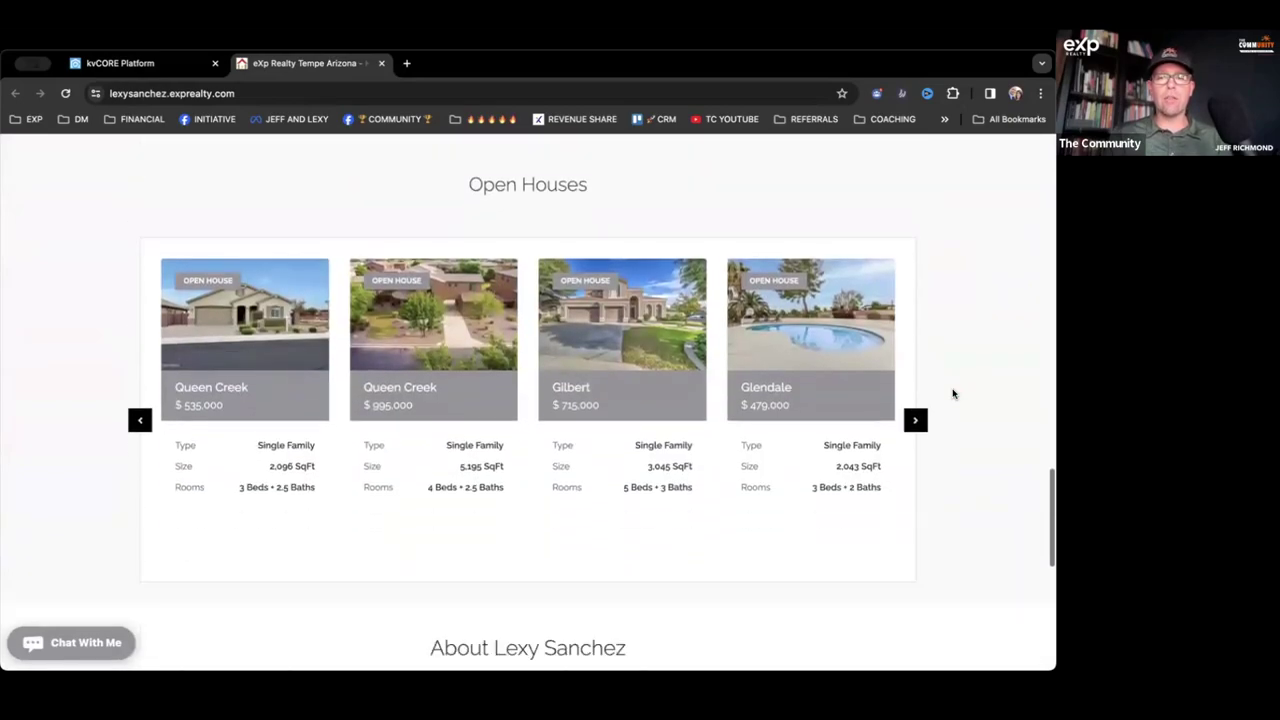
scroll(952, 393, "up", 20)
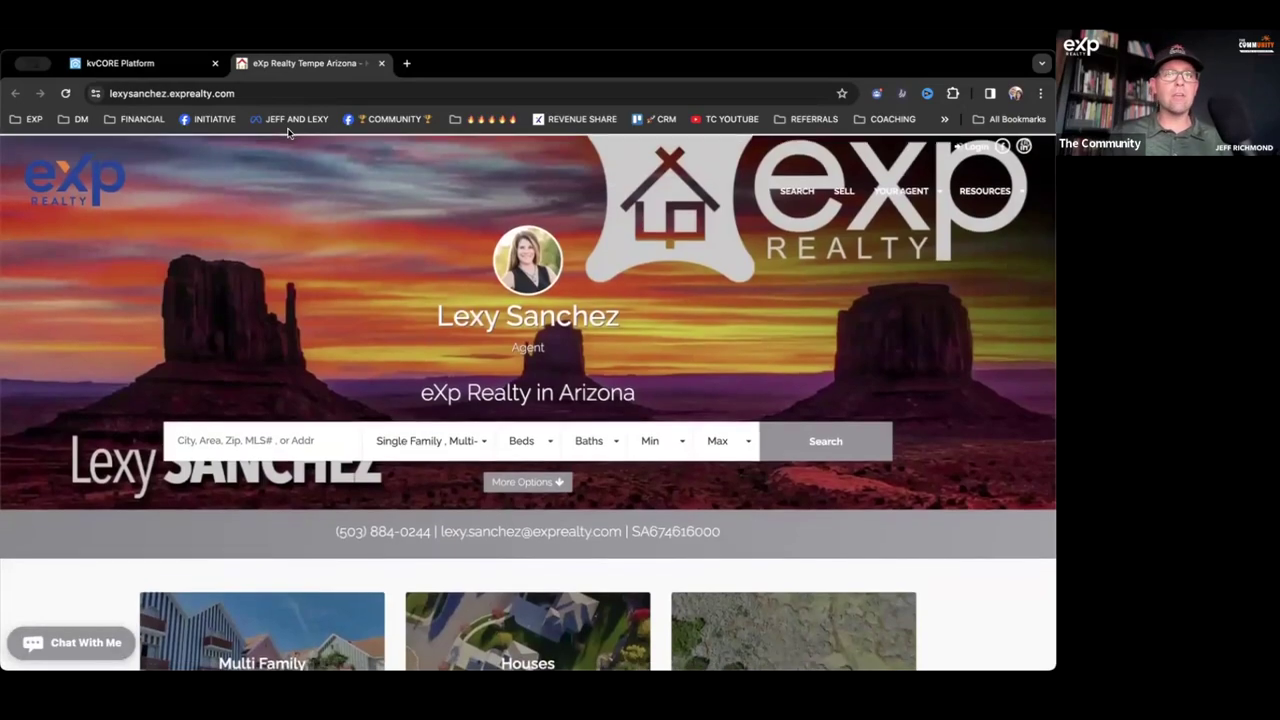
Step: Compare the carousel settings with the public homepage, opening the full Just Listed results and returning to view the carousels through Open Houses
left_click(176, 64)
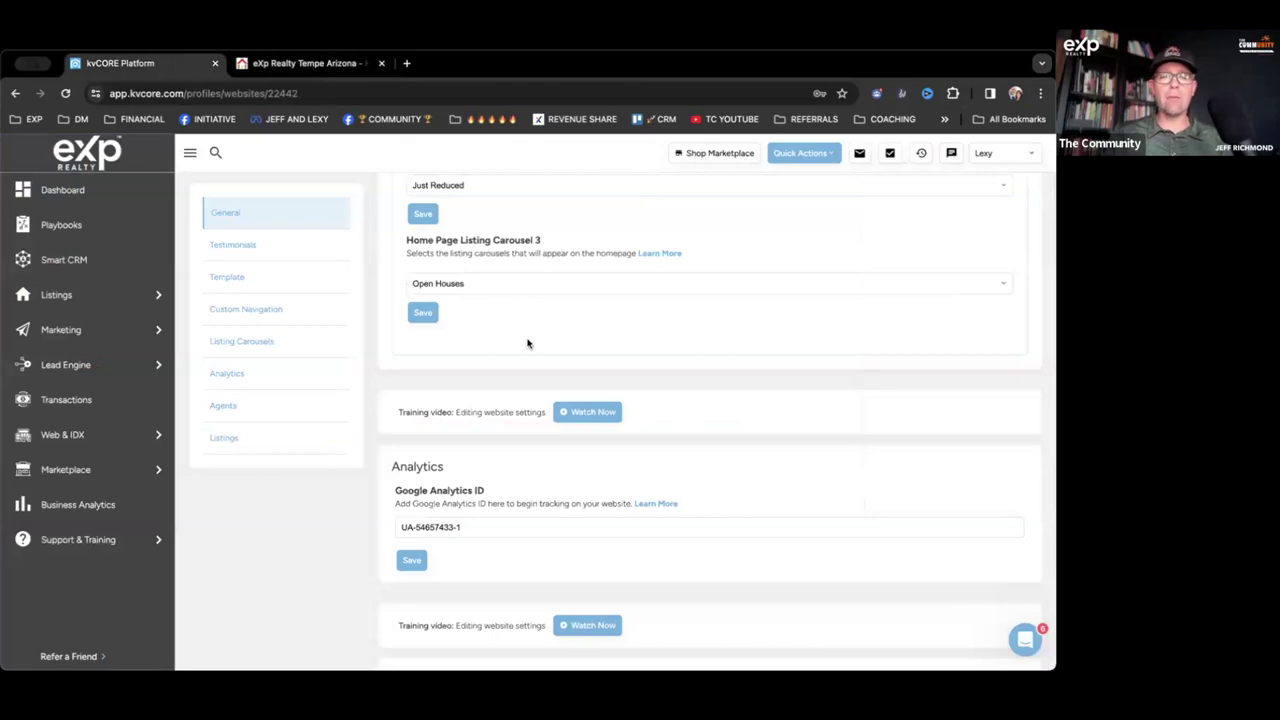
scroll(491, 392, "up", 1)
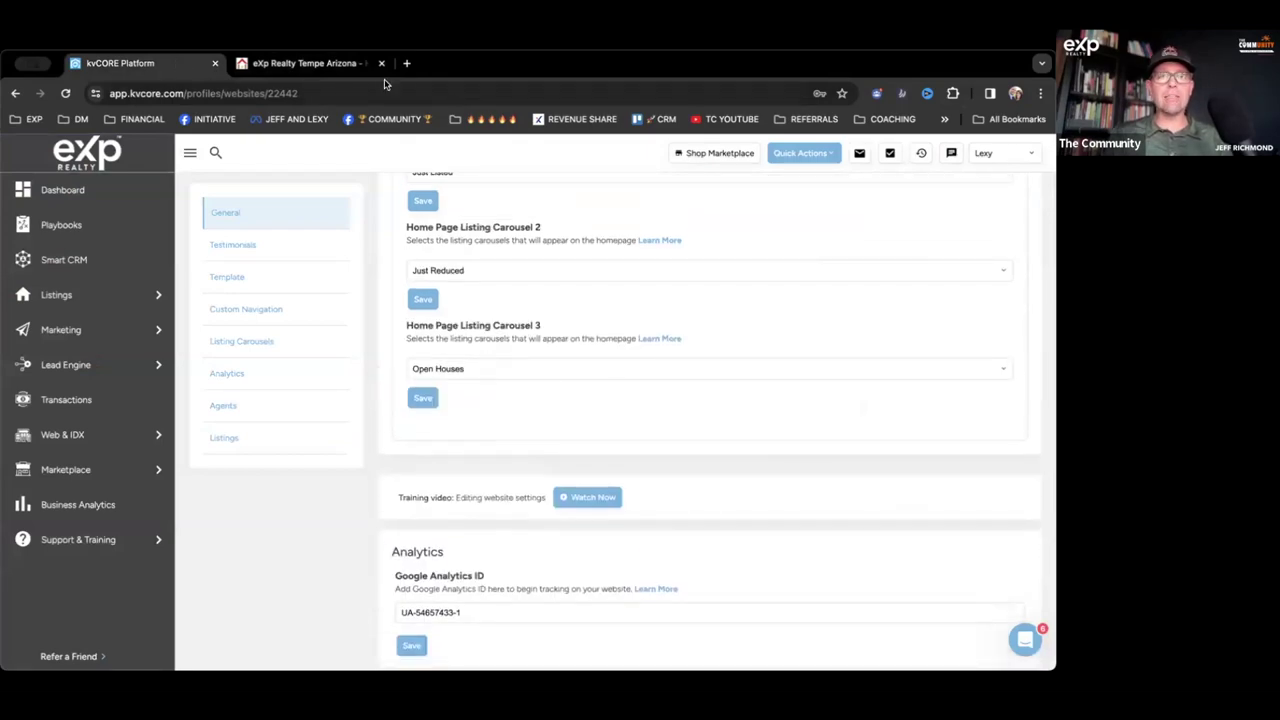
left_click(337, 72)
scroll(544, 390, "down", 3)
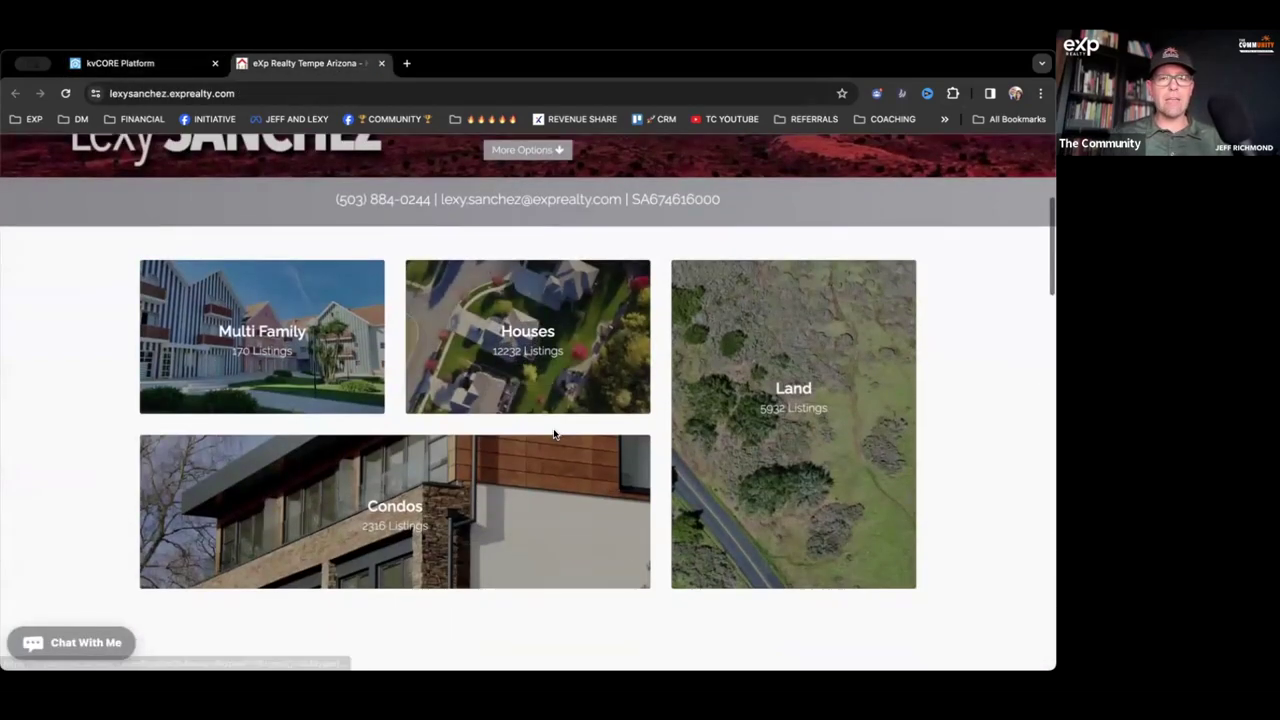
scroll(565, 393, "down", 5)
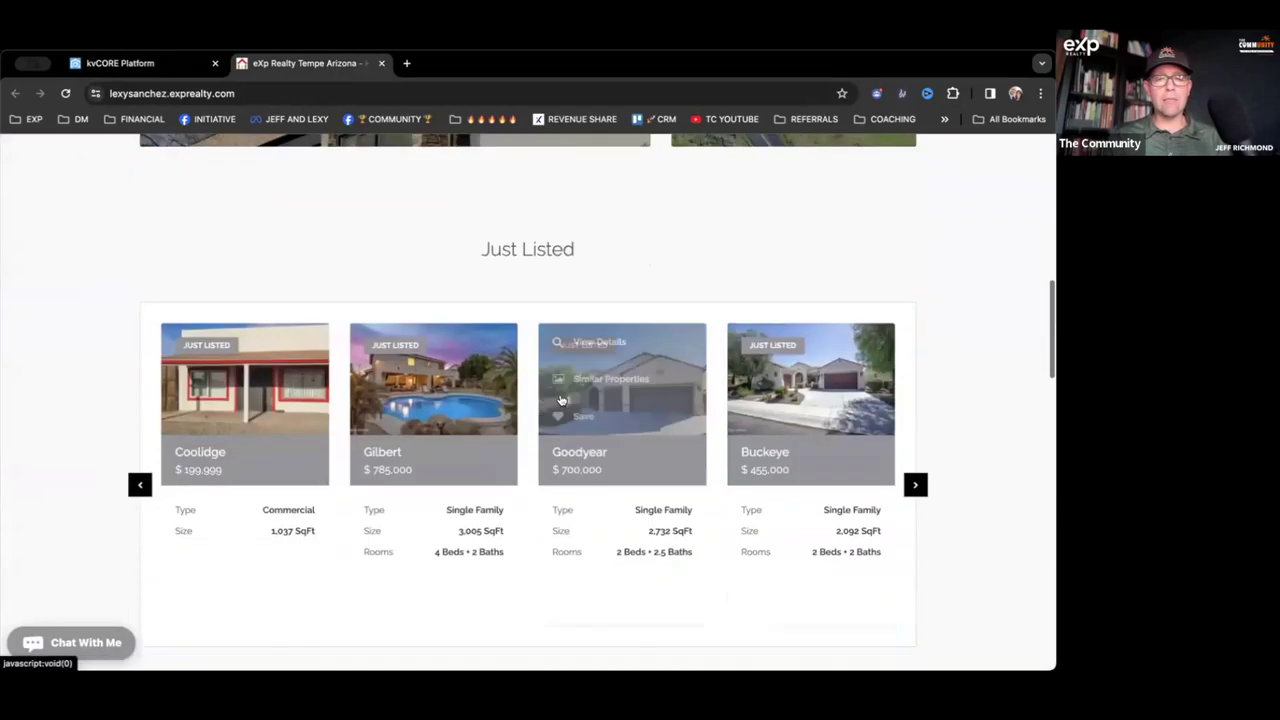
left_click(488, 250)
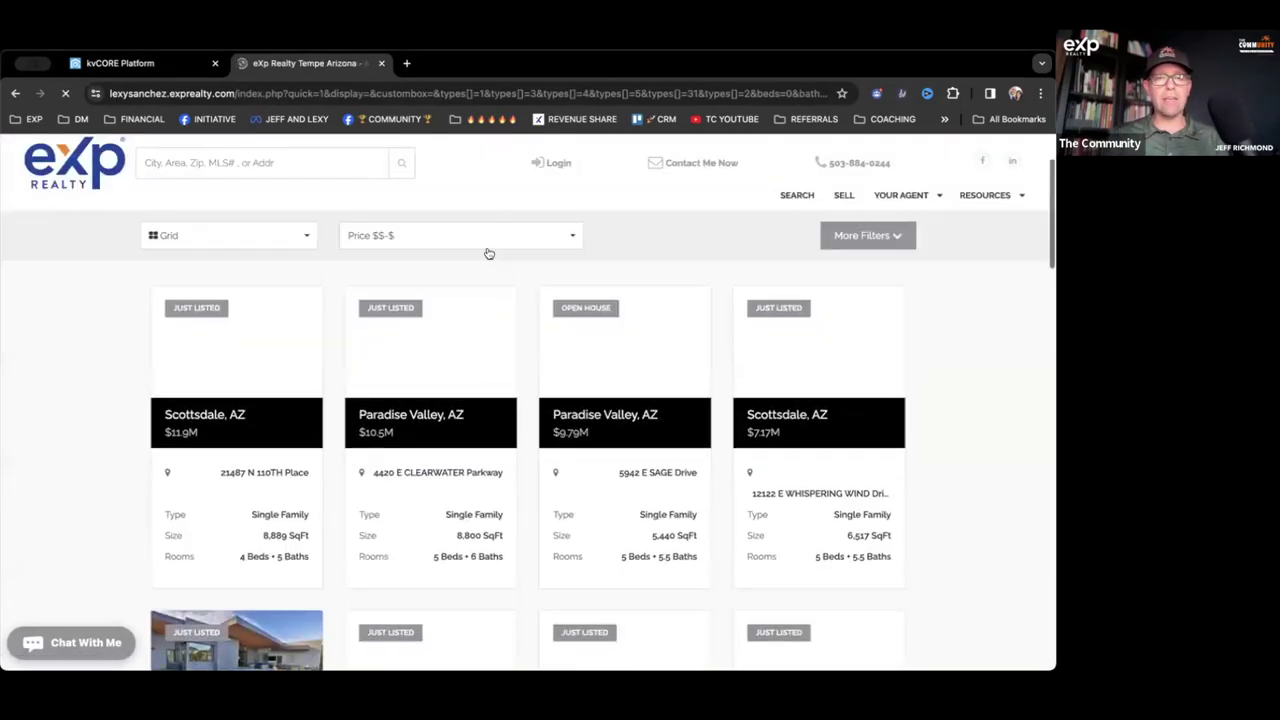
left_click(16, 93)
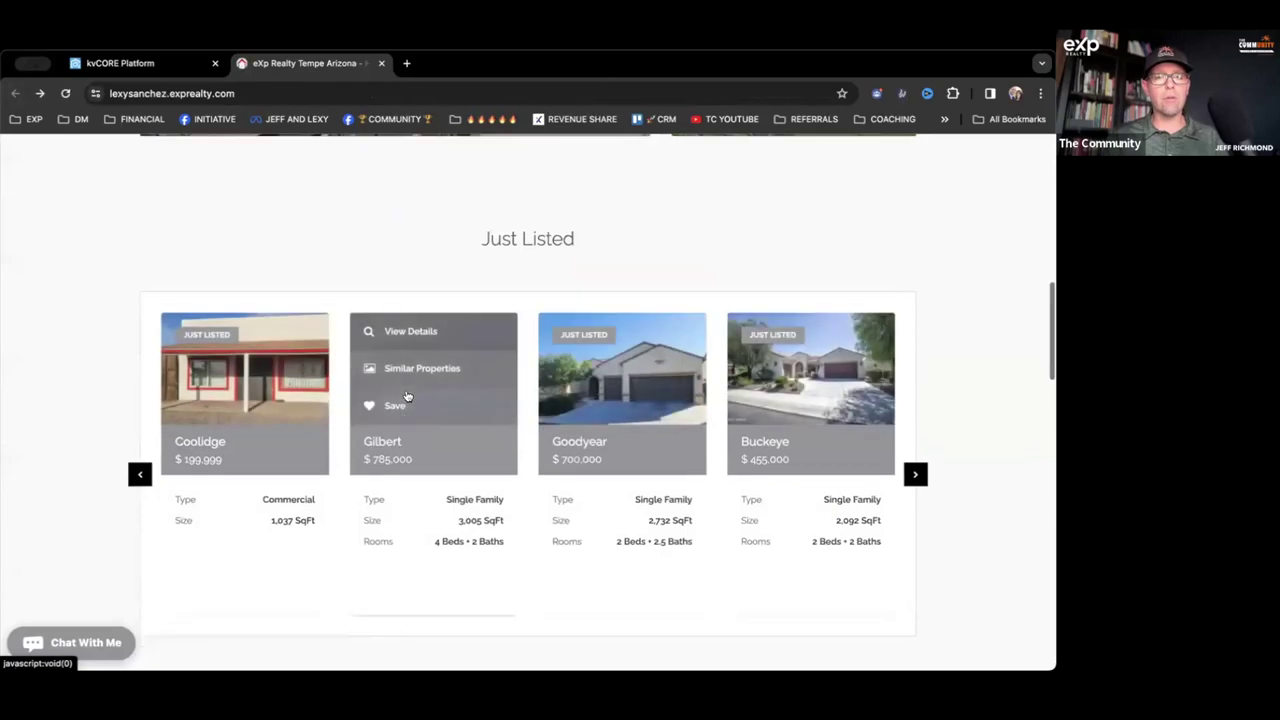
scroll(426, 354, "down", 9)
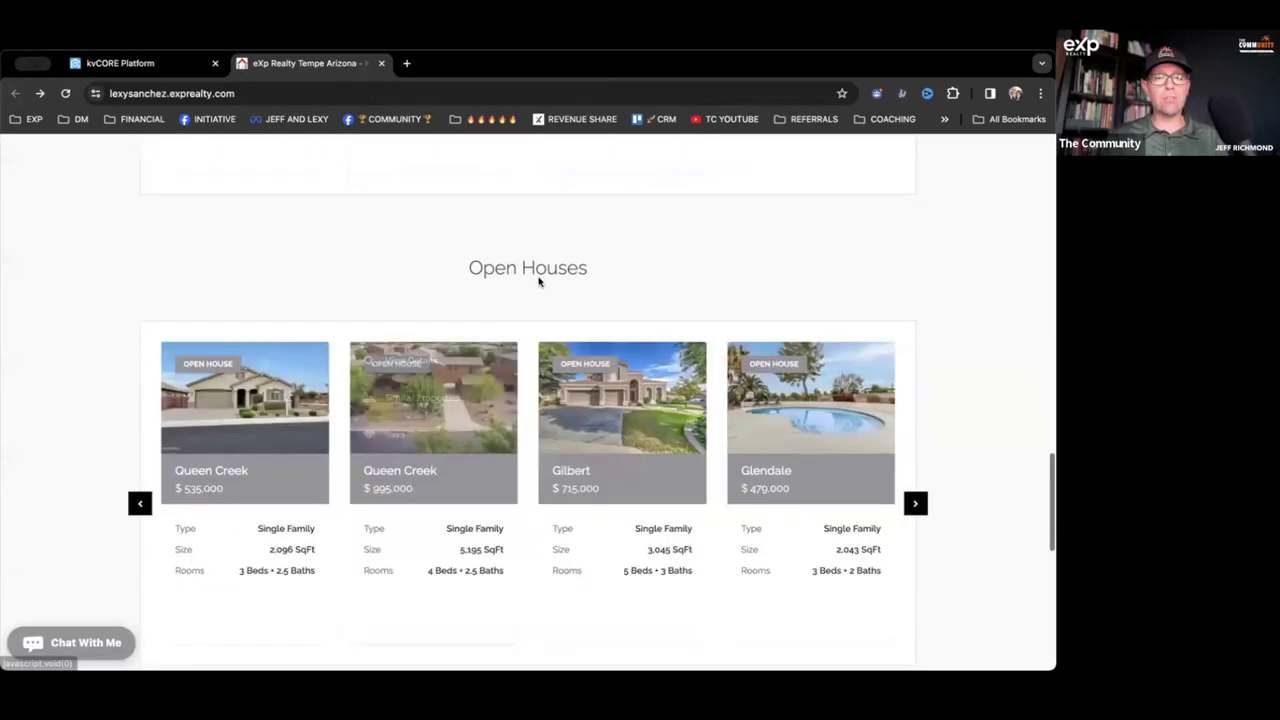
scroll(538, 283, "up", 3)
Step: Return to the kvCORE website settings, set Home Page Listing Carousel 1 to Off and save it
left_click(175, 66)
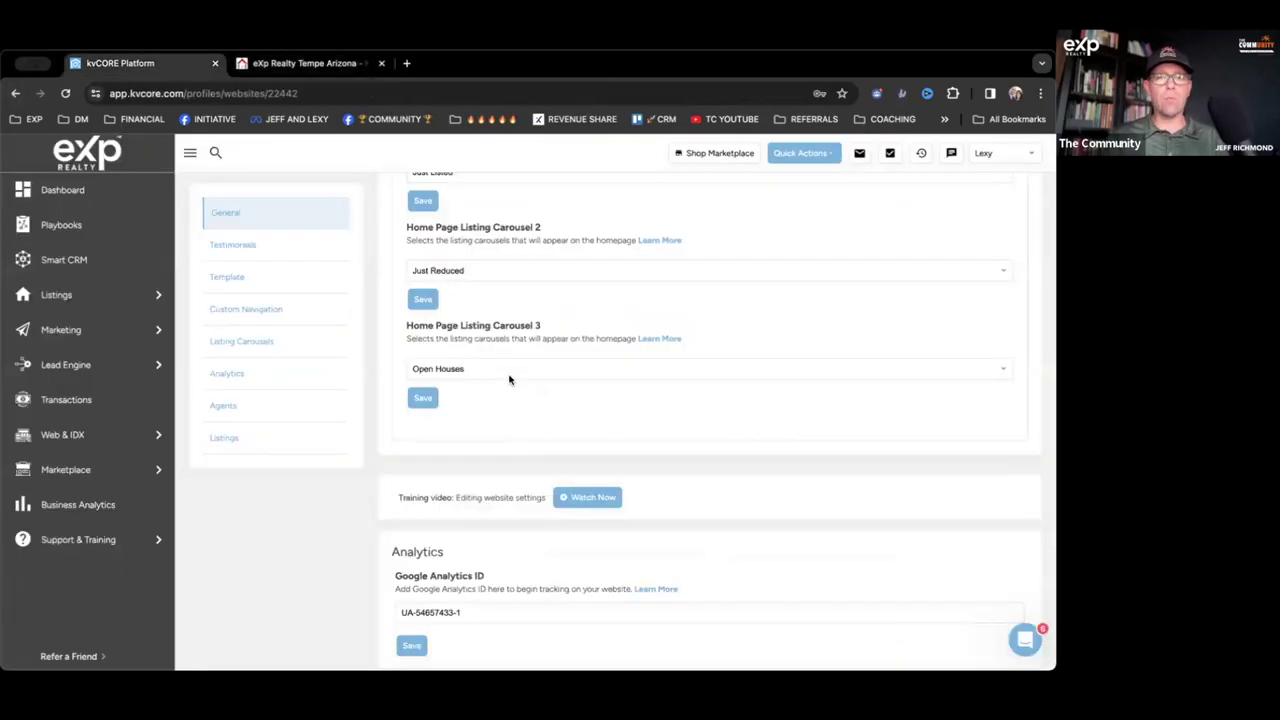
scroll(509, 379, "up", 1)
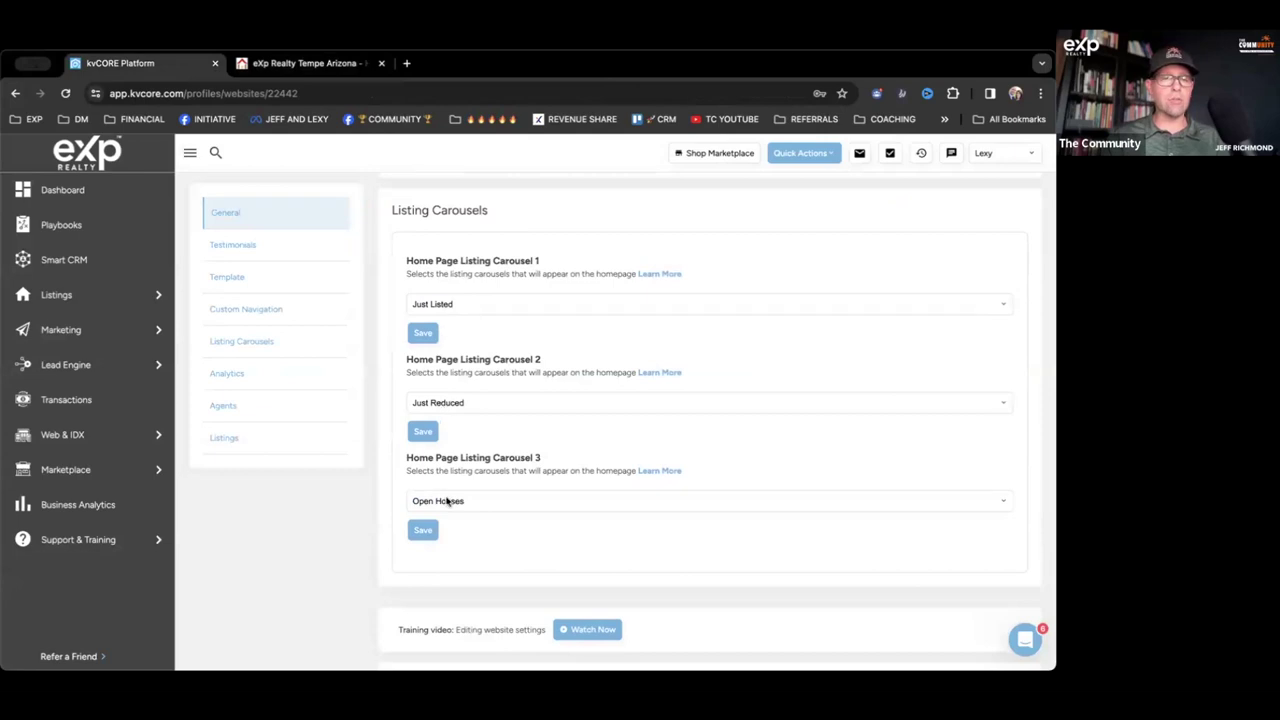
left_click(513, 304)
left_click(513, 268)
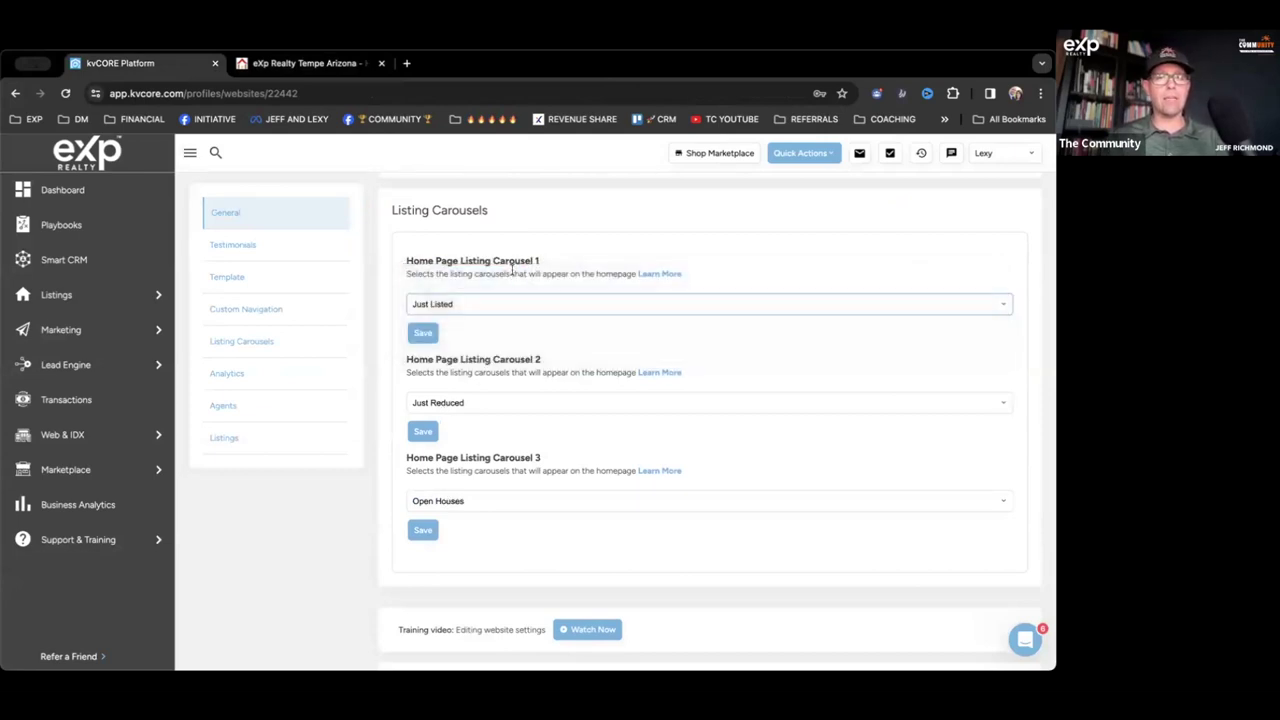
left_click(423, 332)
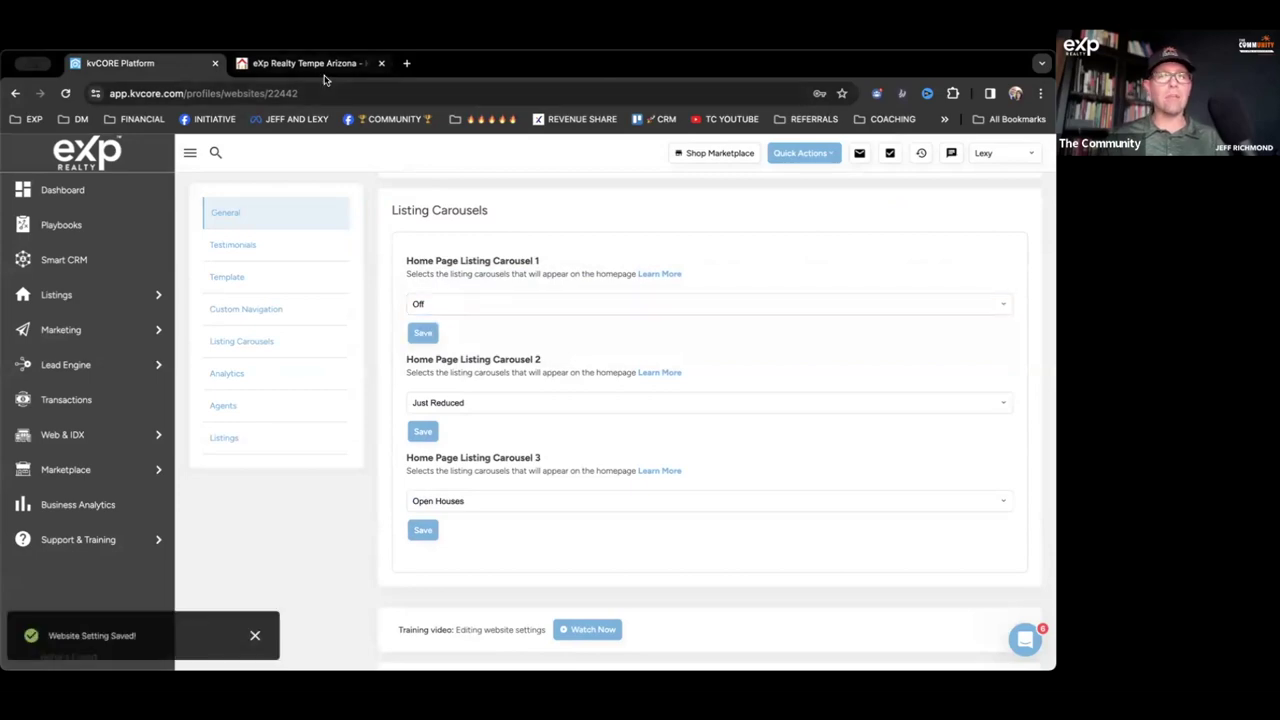
Step: Reload the agent's public website and check which listing carusels appear on the homepage
left_click(318, 68)
key("super+r")
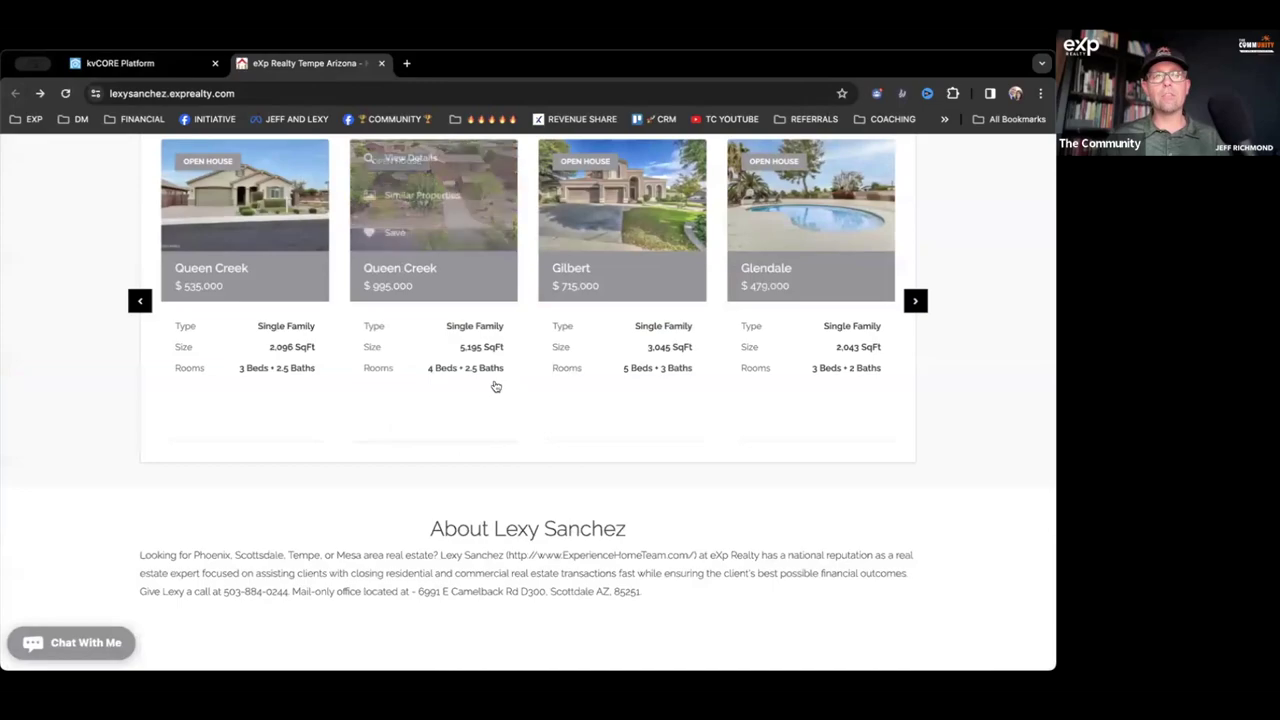
scroll(494, 386, "up", 5)
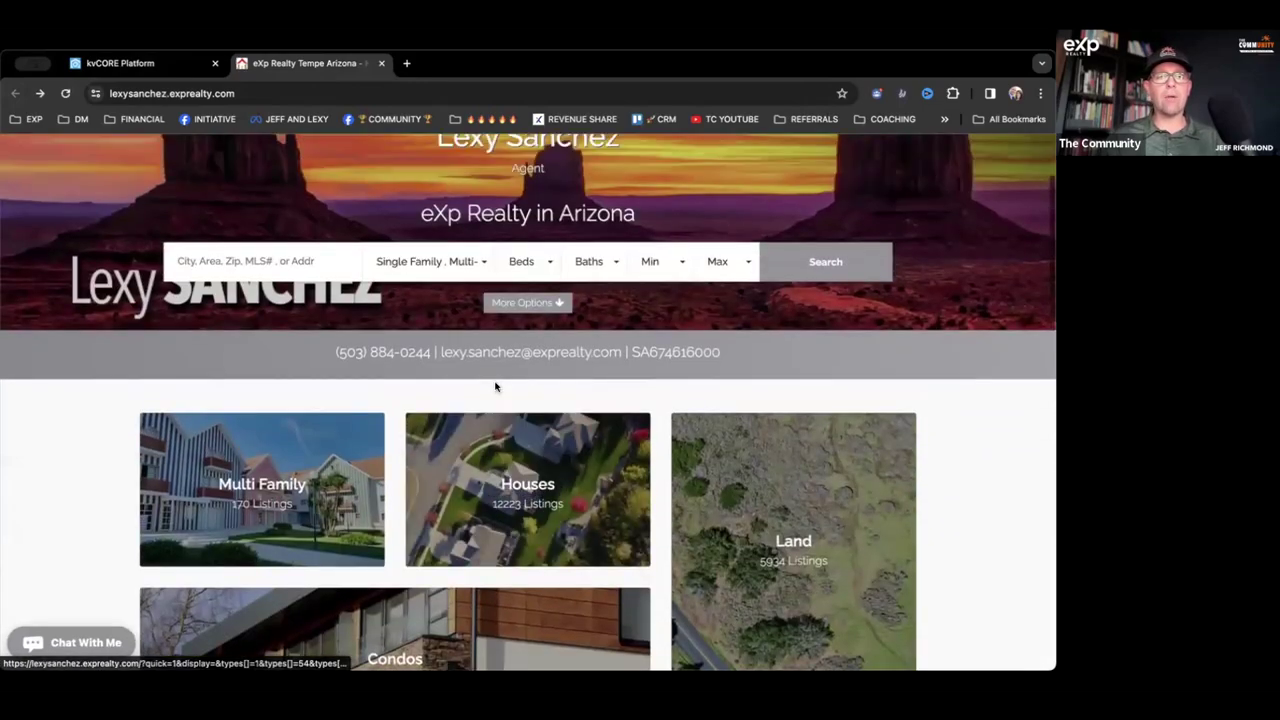
scroll(494, 405, "down", 4)
scroll(500, 420, "down", 7)
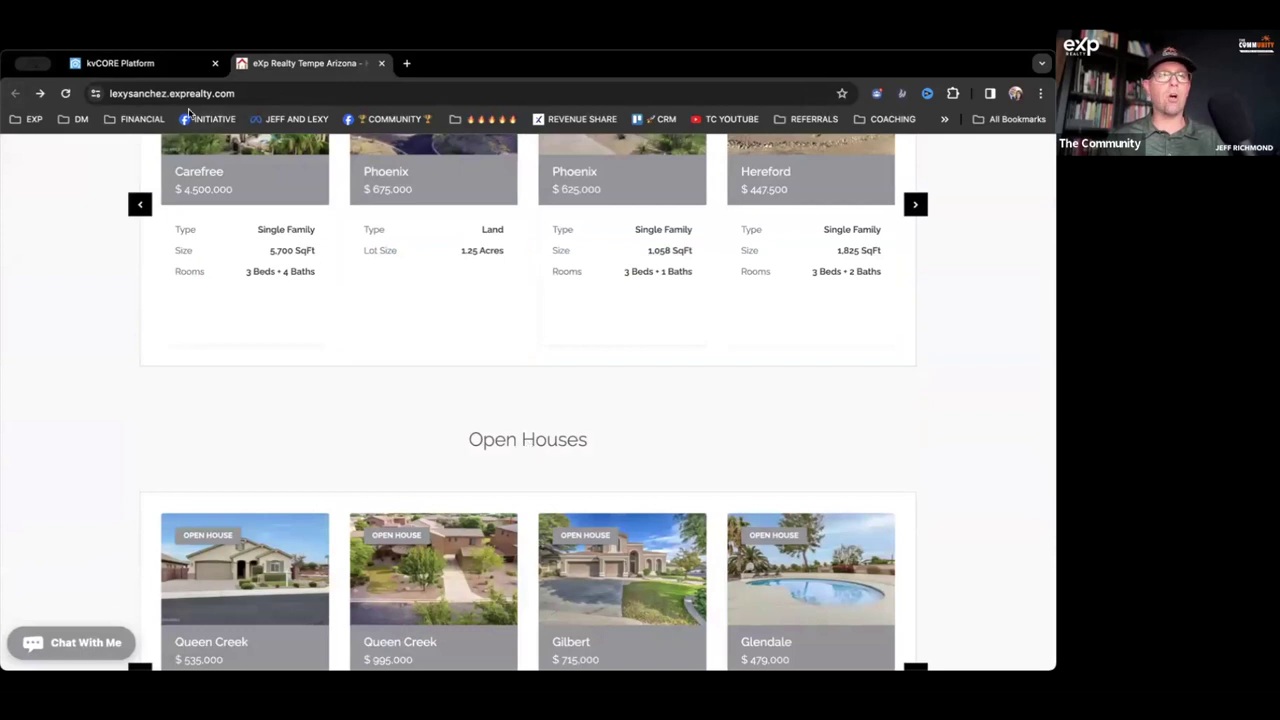
Step: Switch back to kvCORE, set Home Page Listing Carousel 1 to Just Listed and save it
left_click(150, 63)
left_click(461, 300)
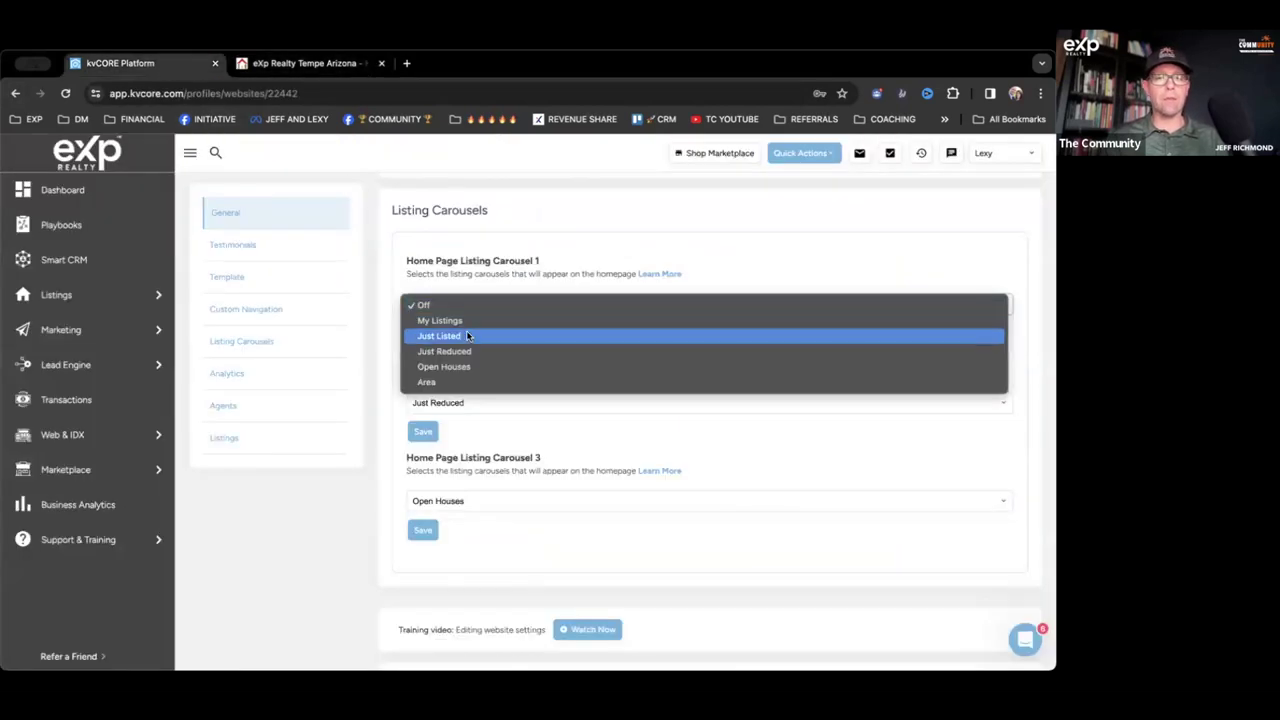
left_click(466, 330)
left_click(423, 333)
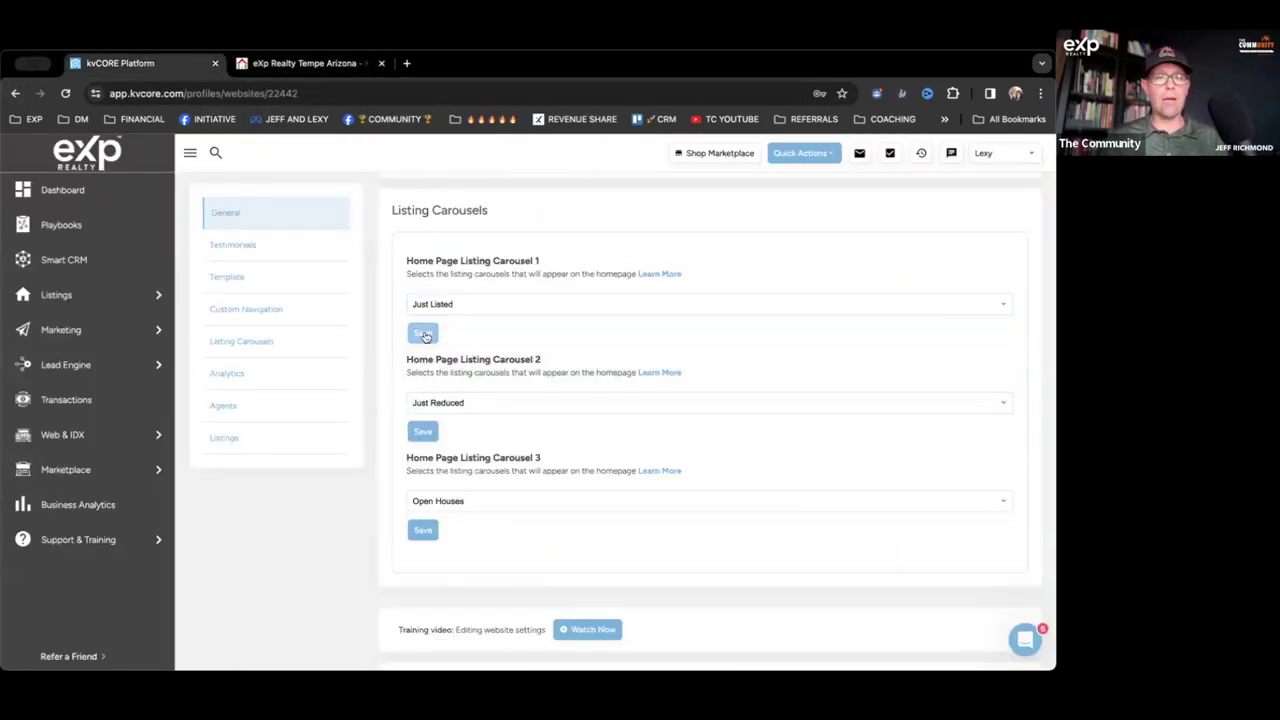
Step: View the Agents settings with the Homepage Custom Tagline, and reload the public website's homepage
scroll(554, 425, "down", 1)
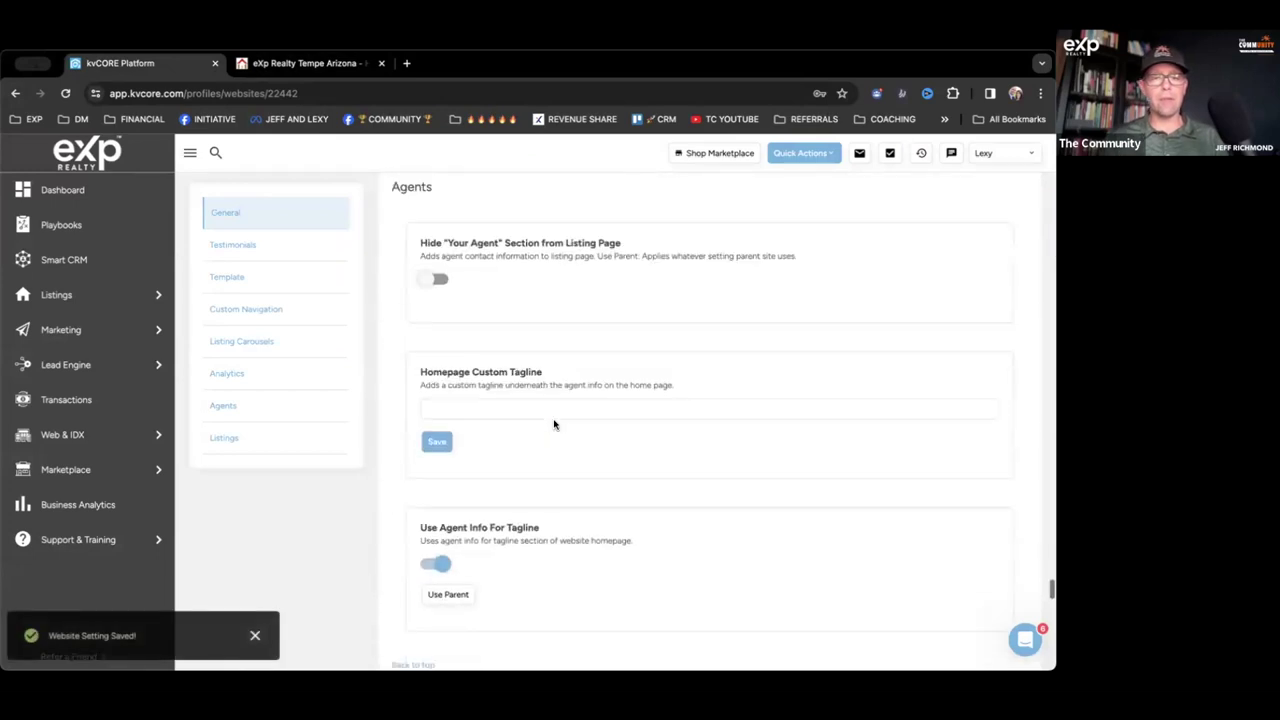
left_click(256, 66)
key("super+r")
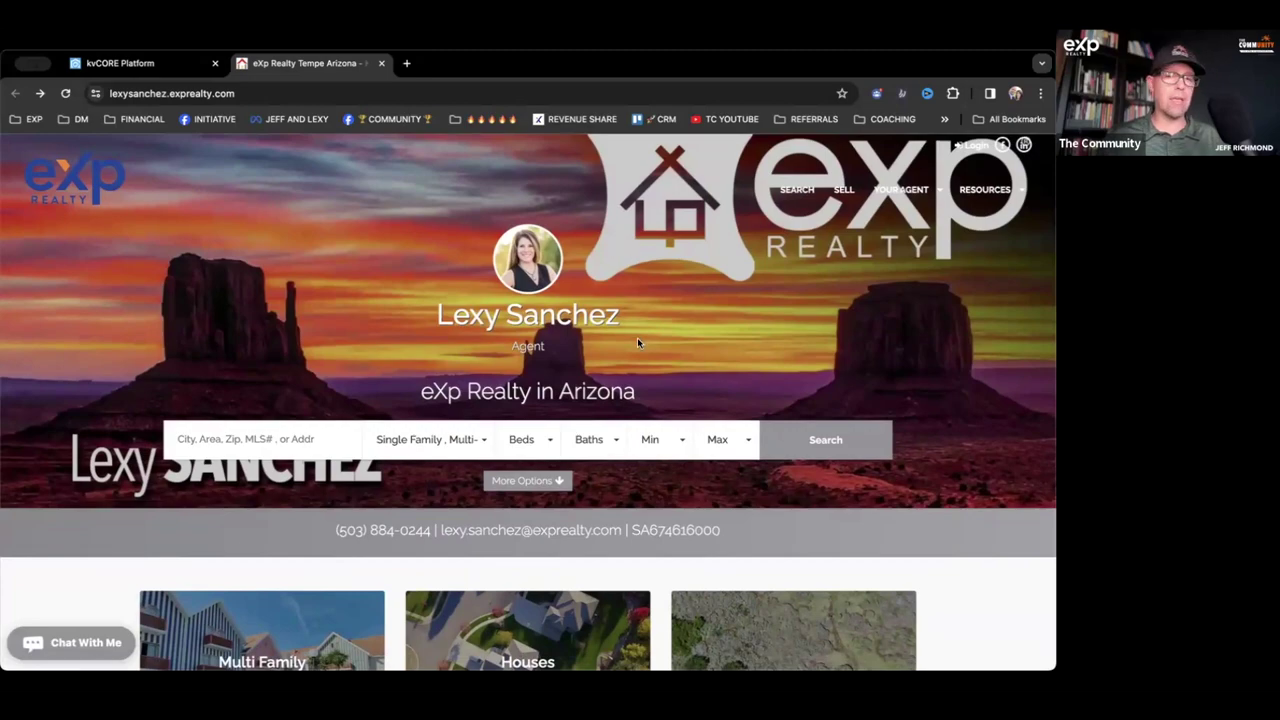
Step: Look over the agent's public homepage and run a property search for Phoenix (AZ)
scroll(637, 337, "down", 15)
scroll(630, 340, "up", 15)
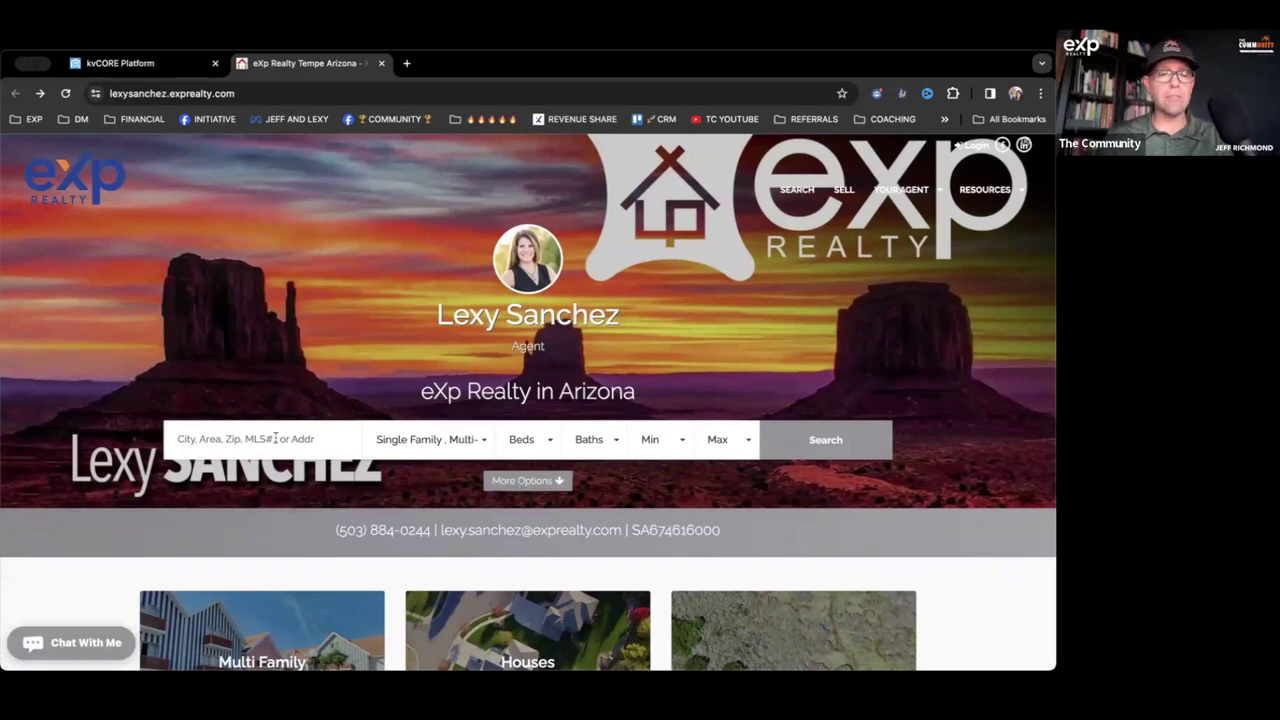
left_click(275, 438)
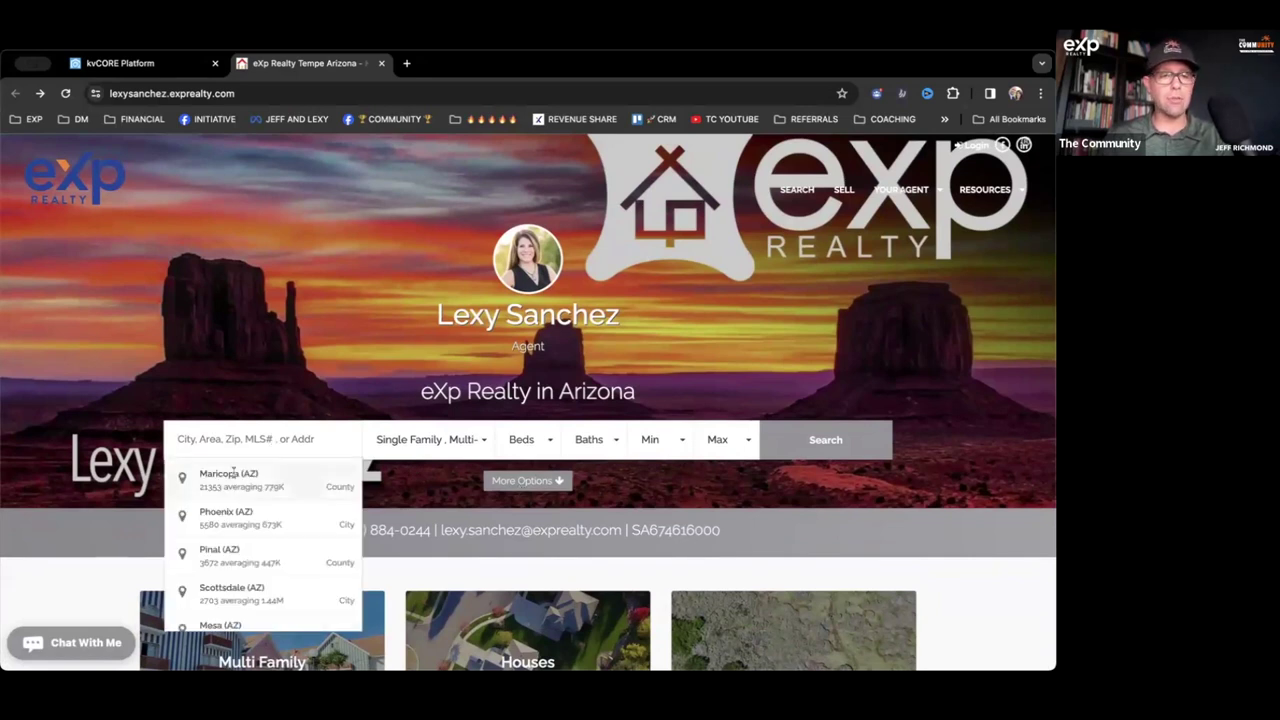
left_click(229, 514)
left_click(848, 432)
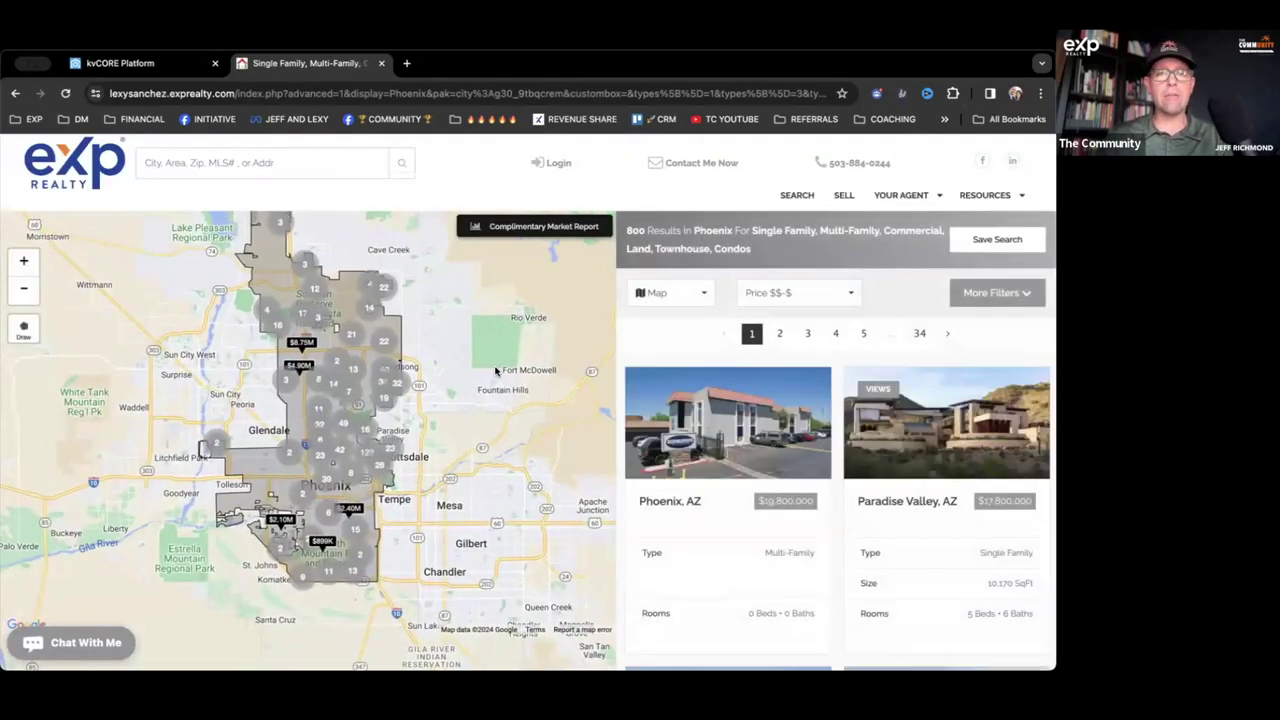
Step: Sort the Phoenix results by Price $$-$ and set the maximum price filter to $2,000,000
left_click(810, 294)
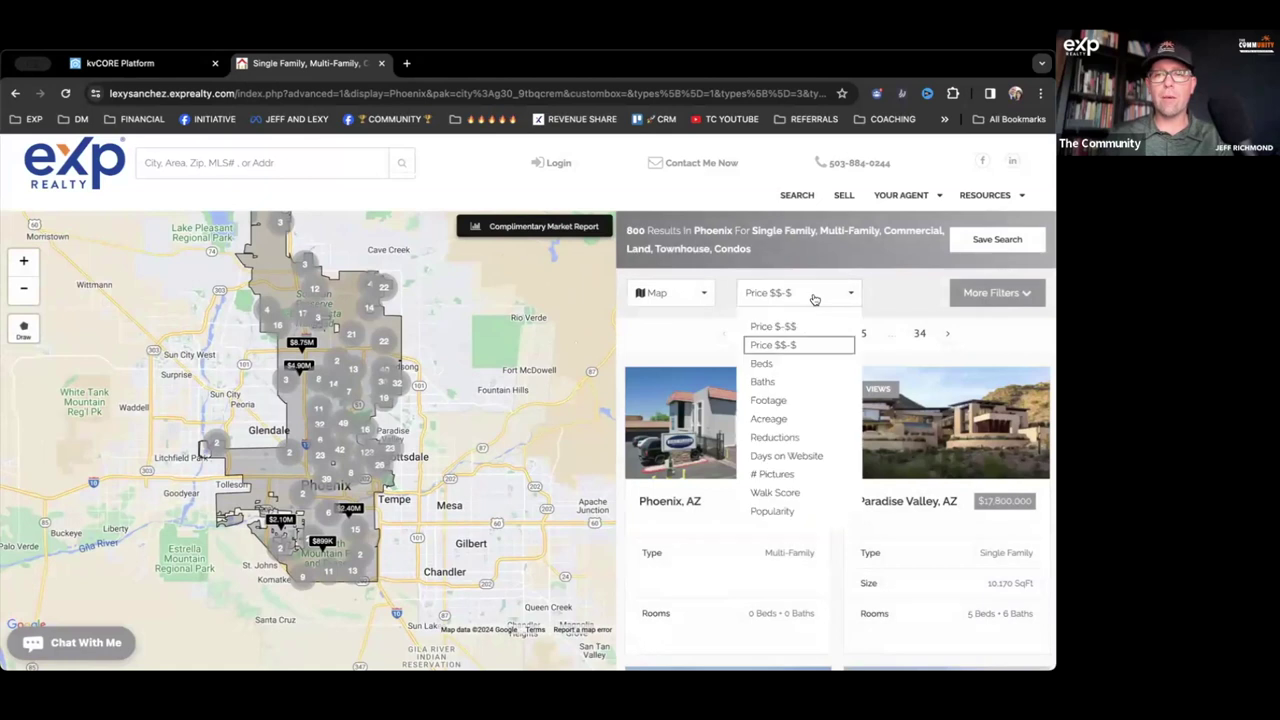
left_click(777, 351)
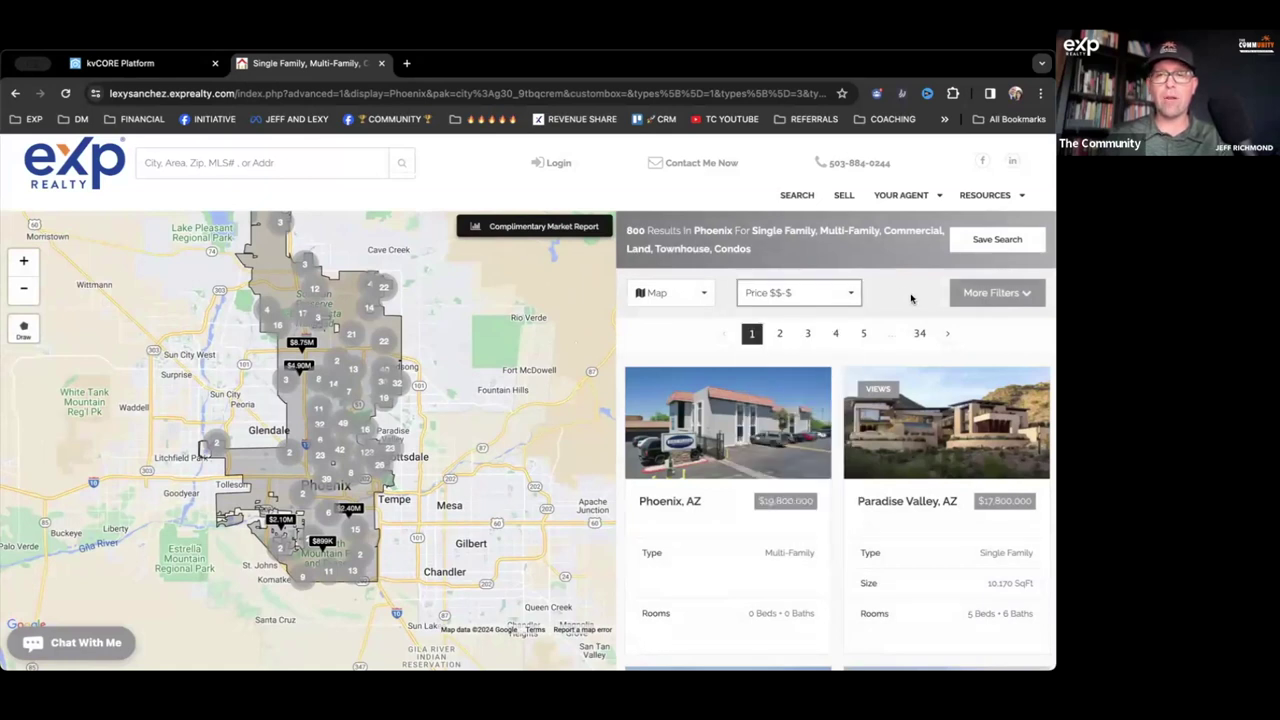
left_click(956, 296)
left_click(755, 379)
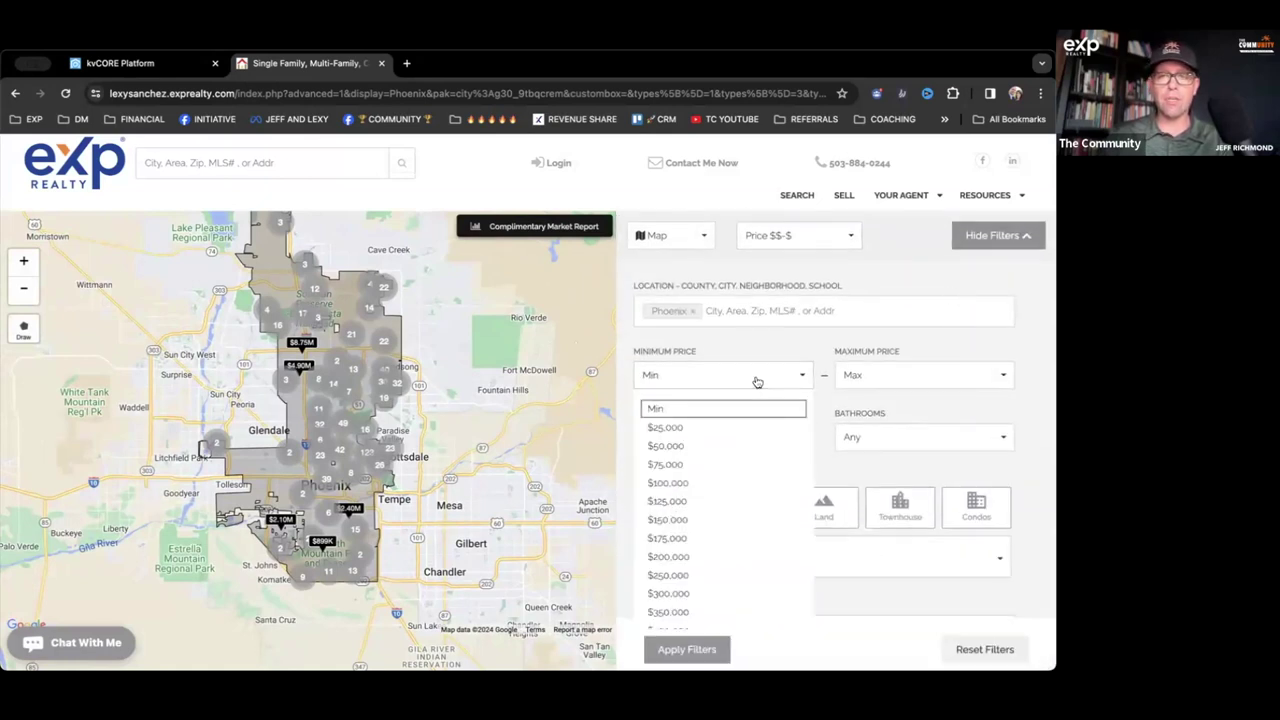
left_click(880, 378)
scroll(912, 485, "down", 1)
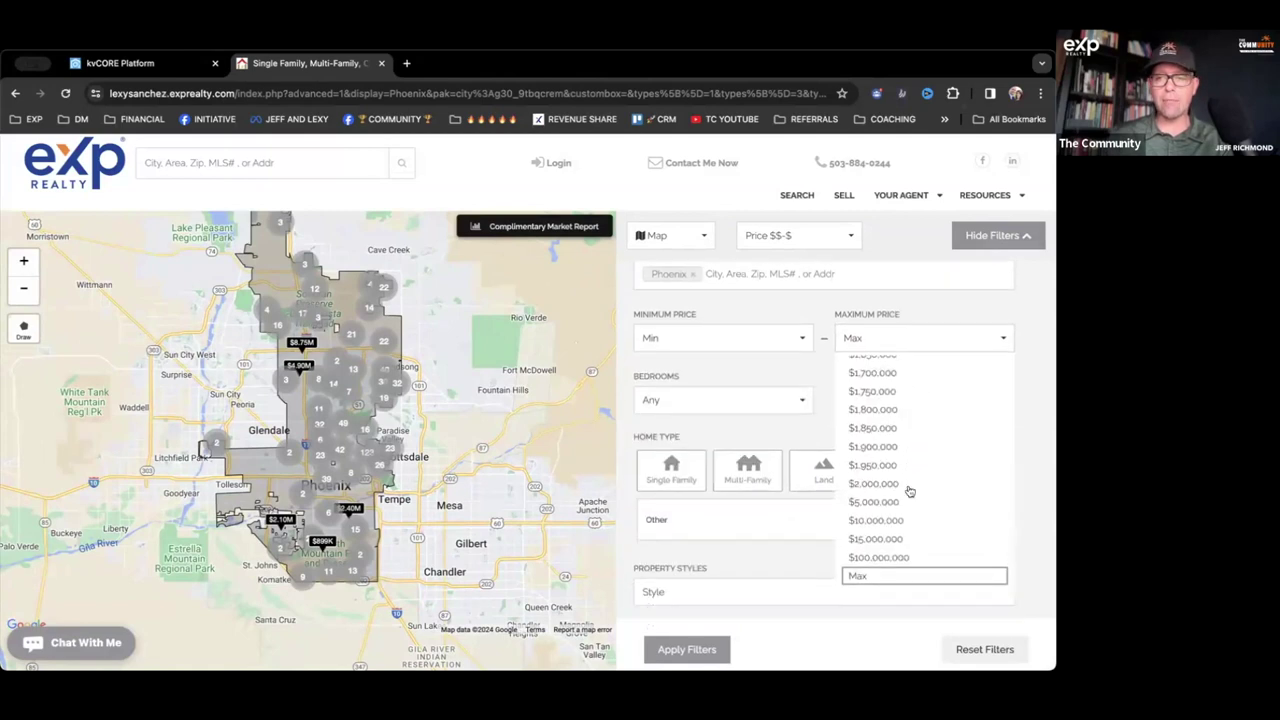
left_click(877, 484)
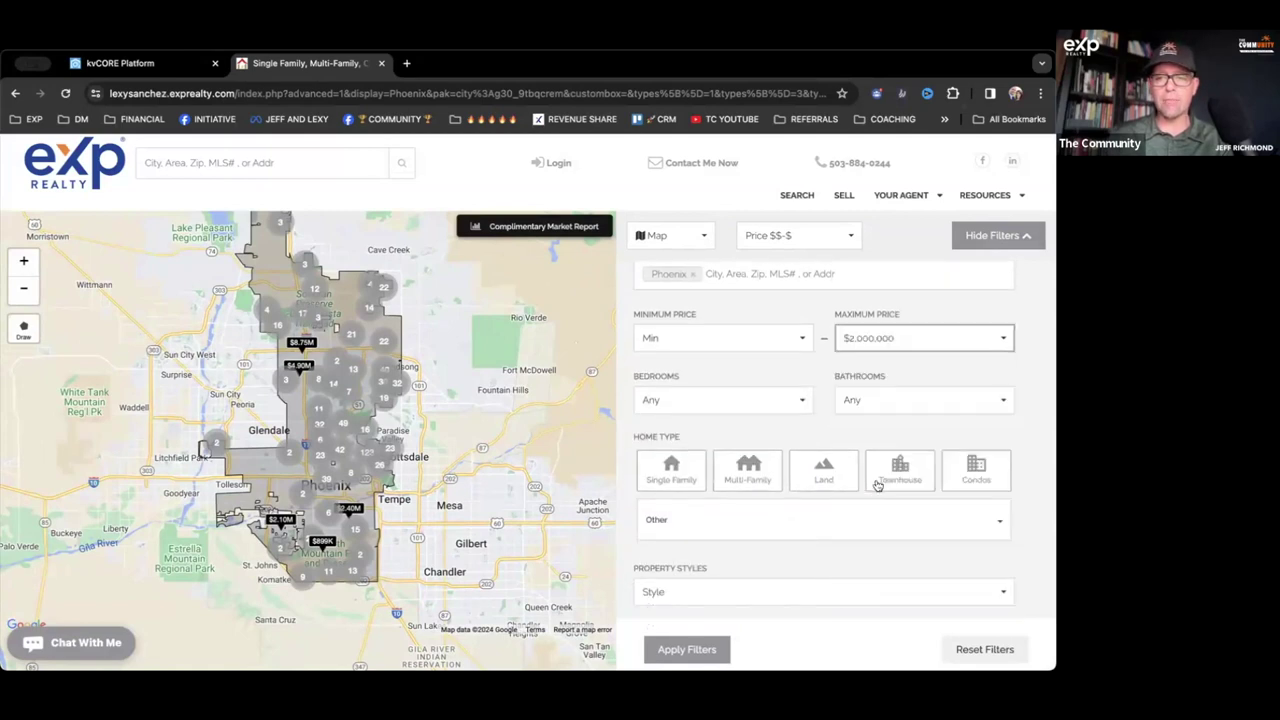
Step: Set the bedrooms filter to 3+ and review the home type and property style options
left_click(741, 398)
left_click(683, 491)
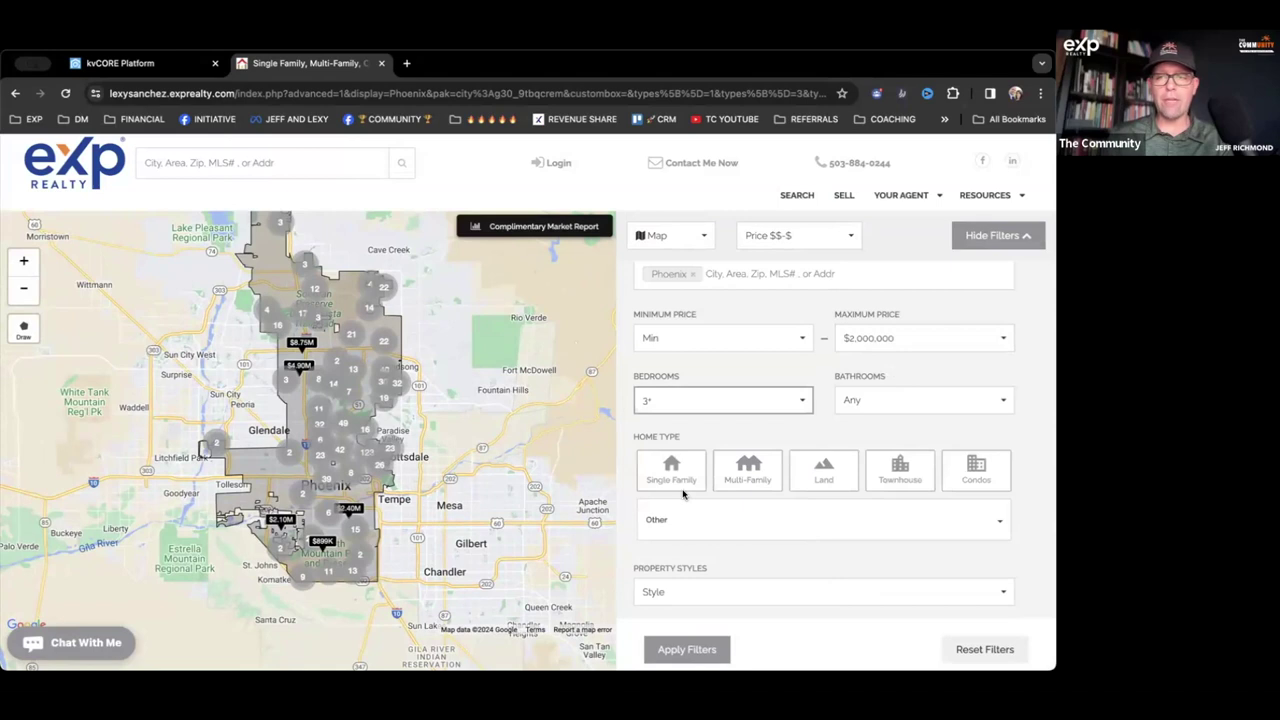
left_click(675, 467)
scroll(703, 494, "down", 5)
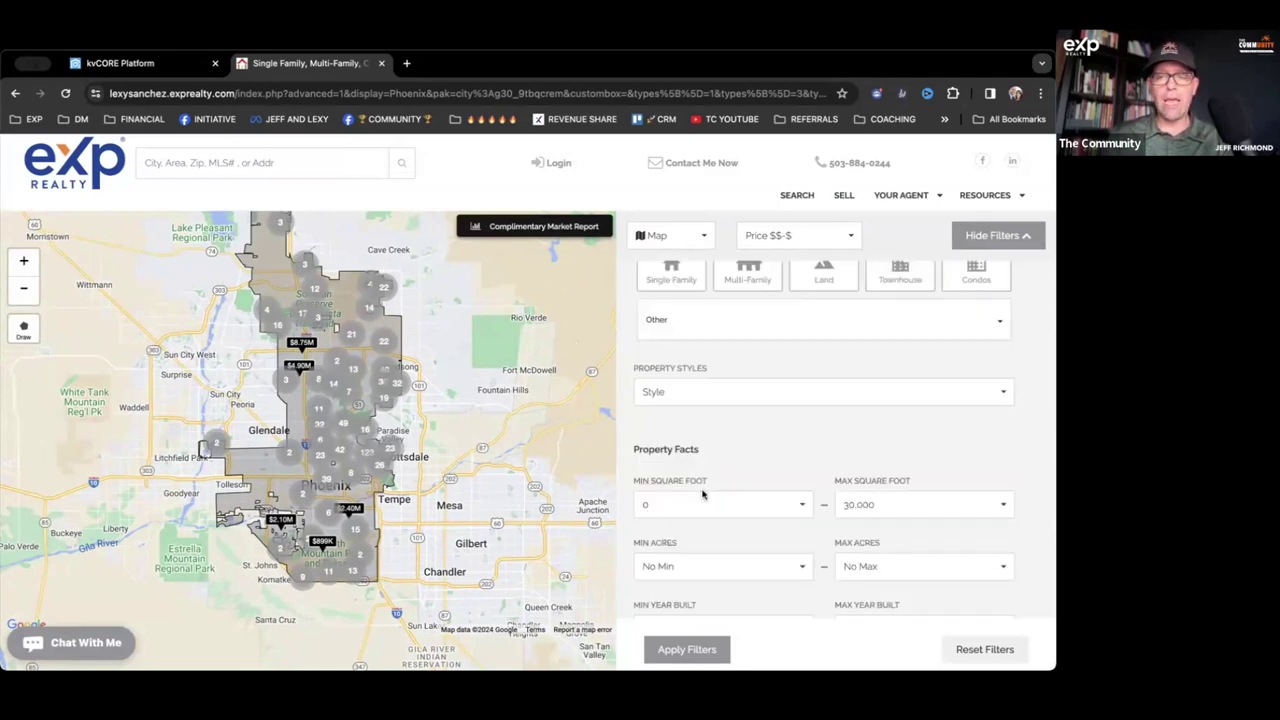
left_click(837, 363)
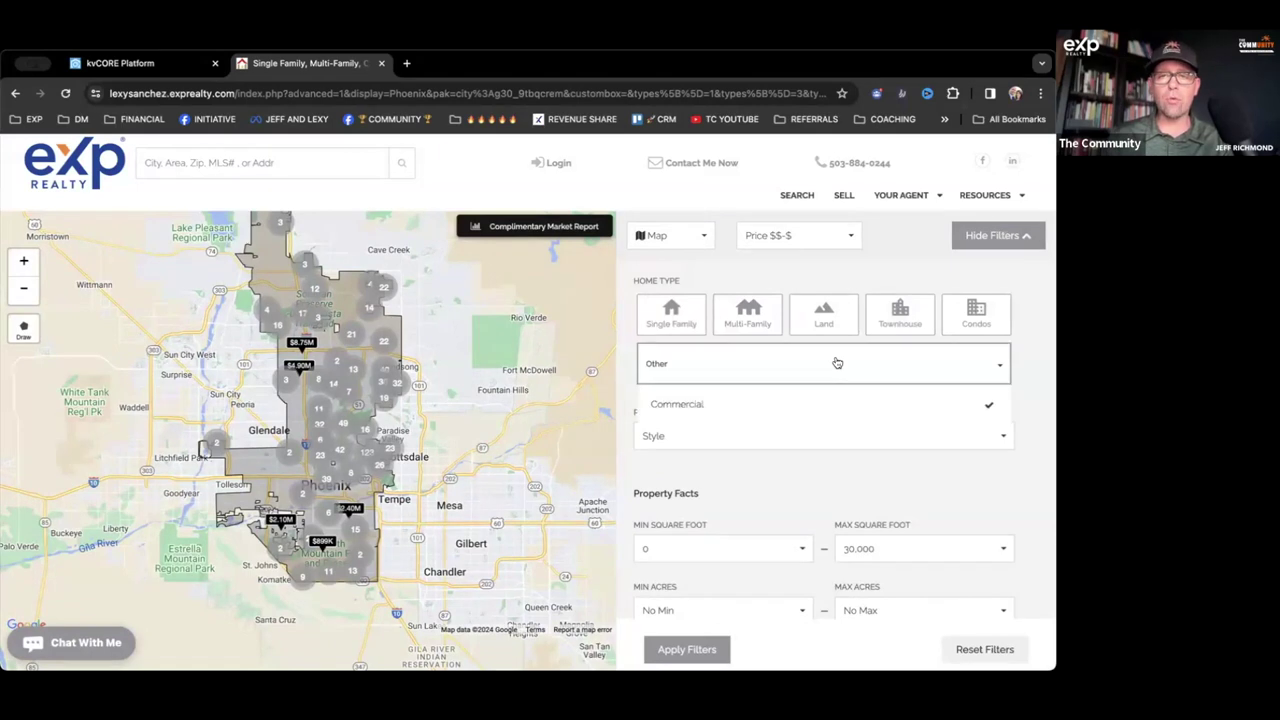
scroll(800, 414, "down", 2)
left_click(882, 323)
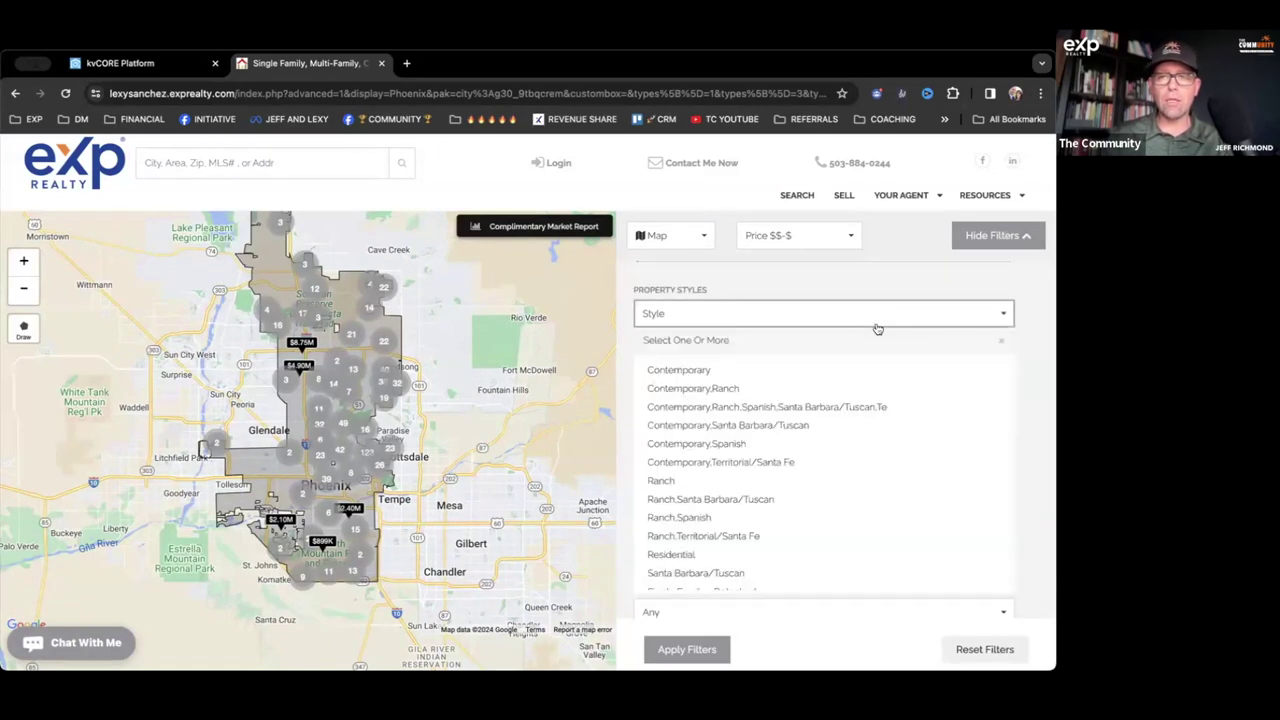
left_click(975, 316)
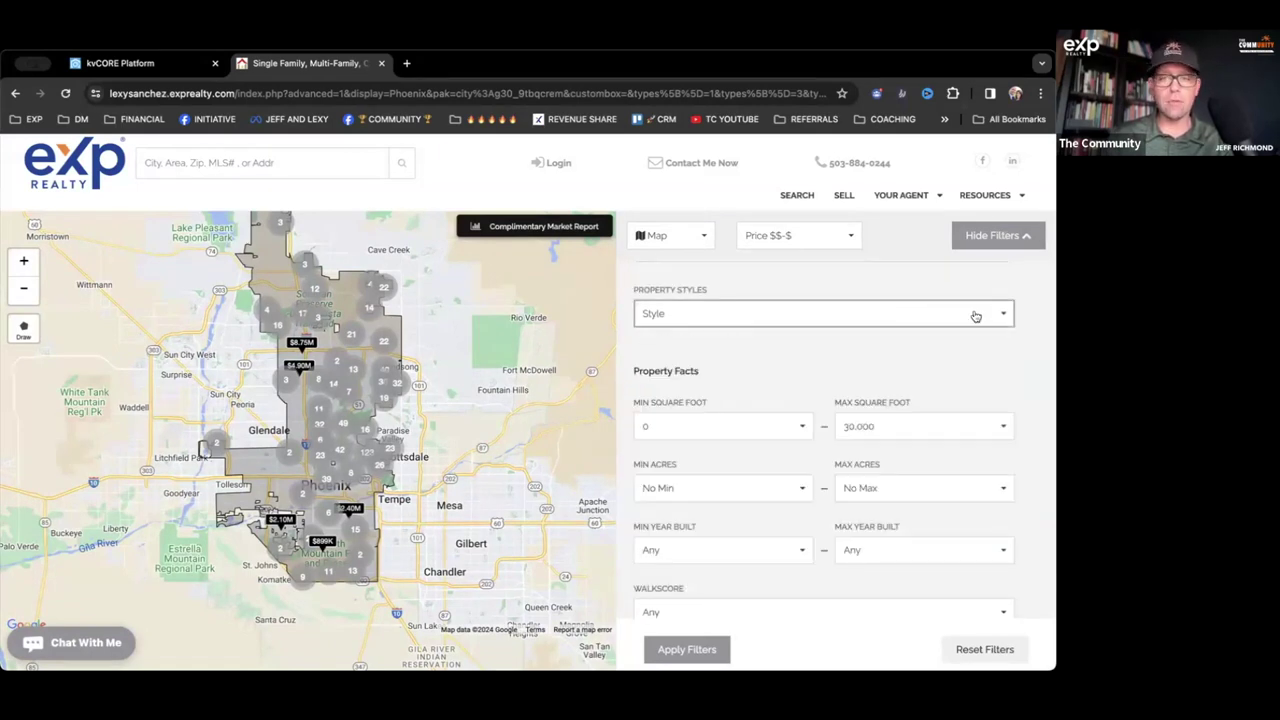
Step: Add the Green/Energy Star amenity to the search and apply the filters
scroll(829, 409, "down", 3)
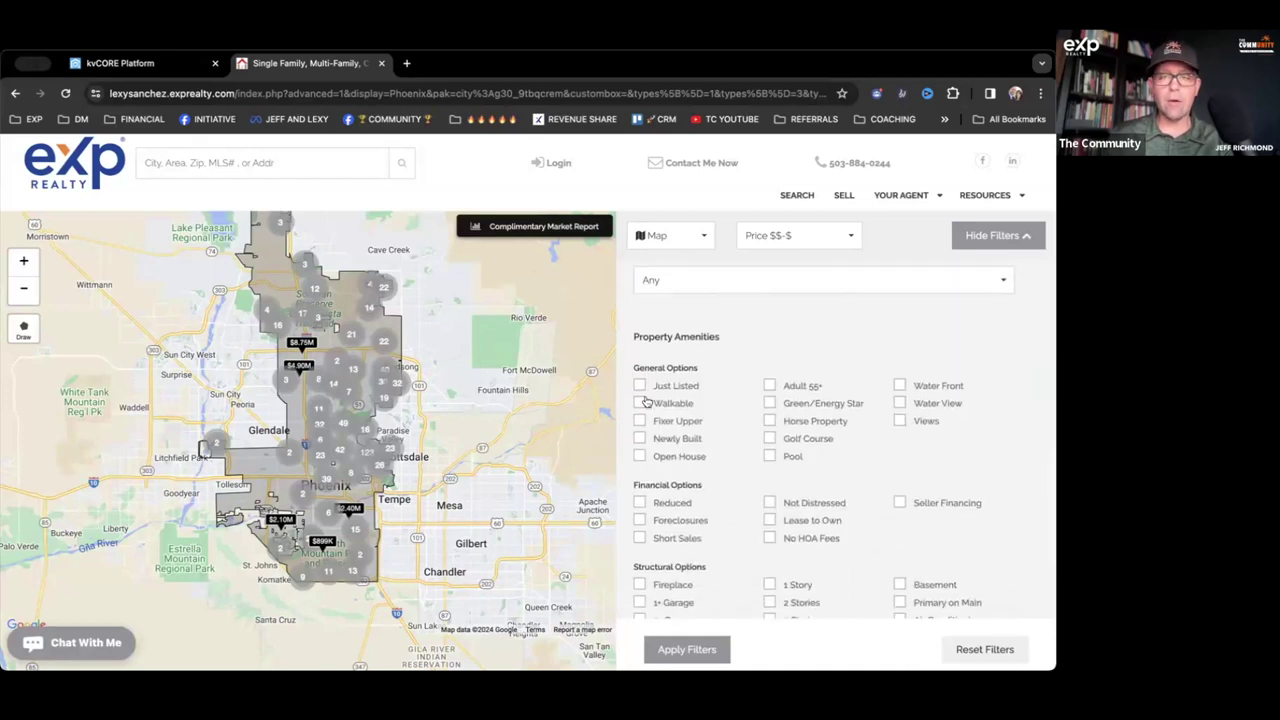
left_click(769, 403)
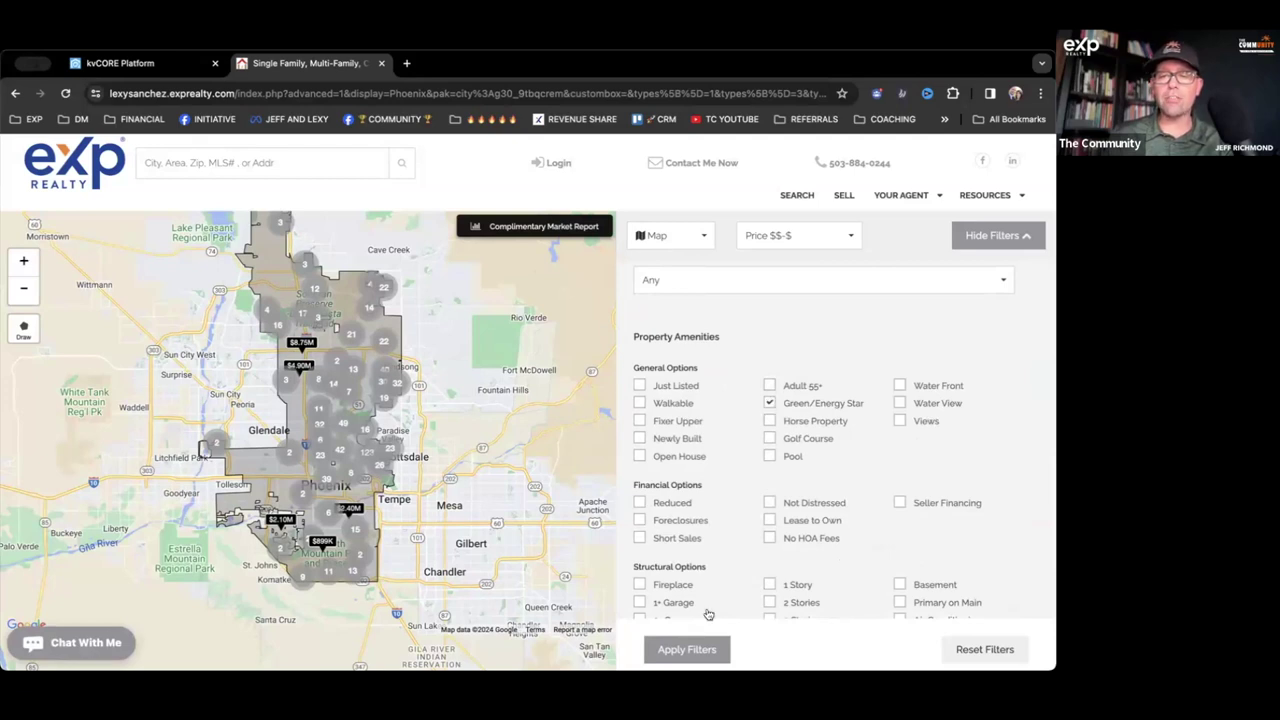
left_click(686, 649)
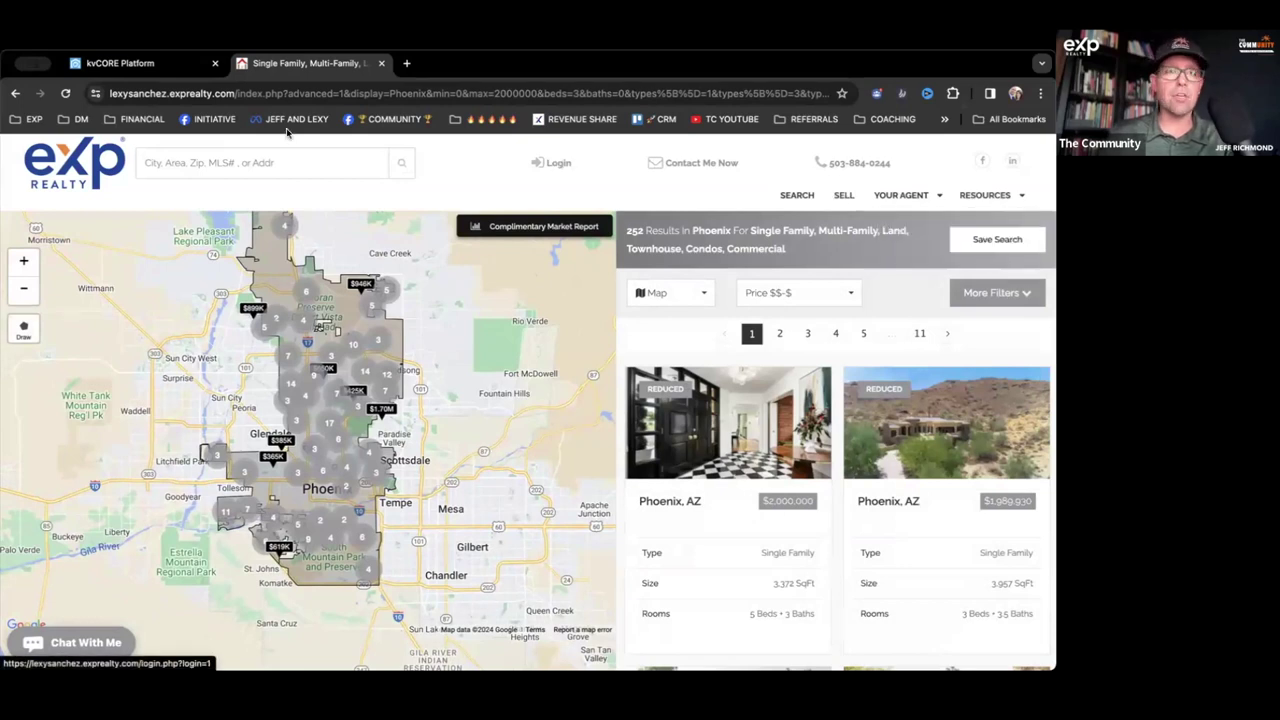
Step: Highlight the filtered search's web address, and switch the results display to List and after that to Grid
left_click(233, 94)
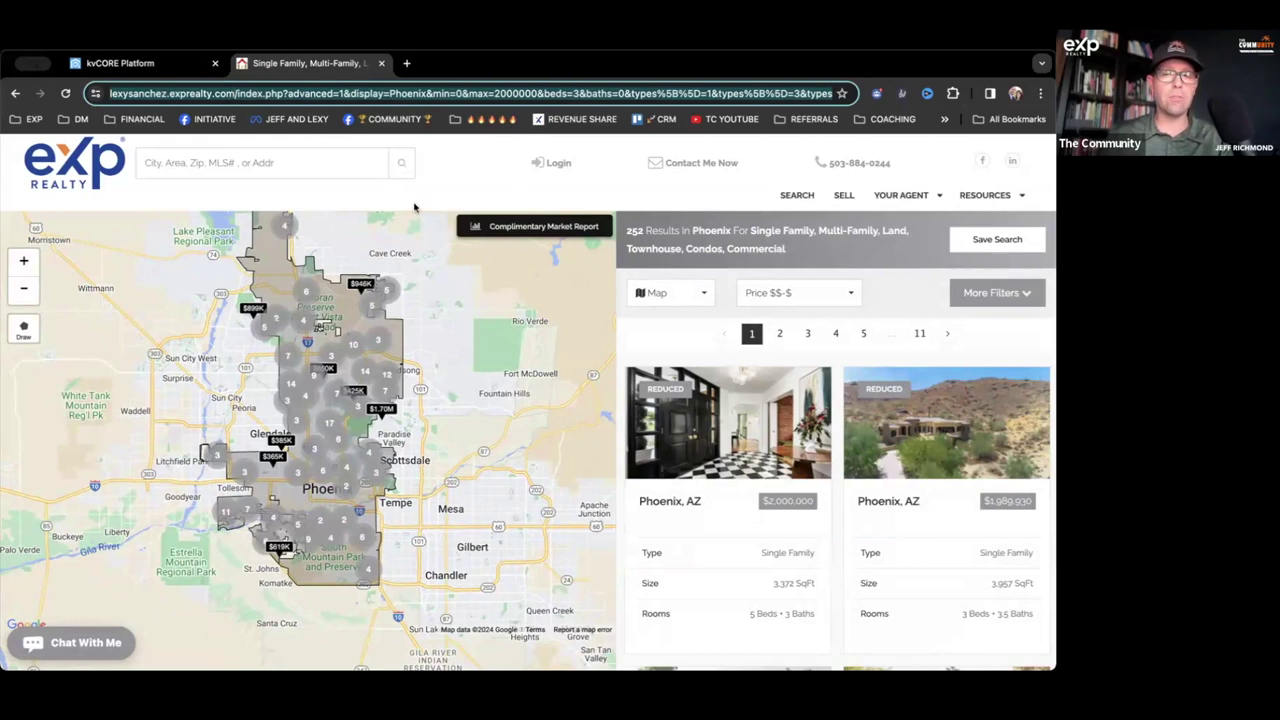
left_click(672, 290)
left_click(661, 345)
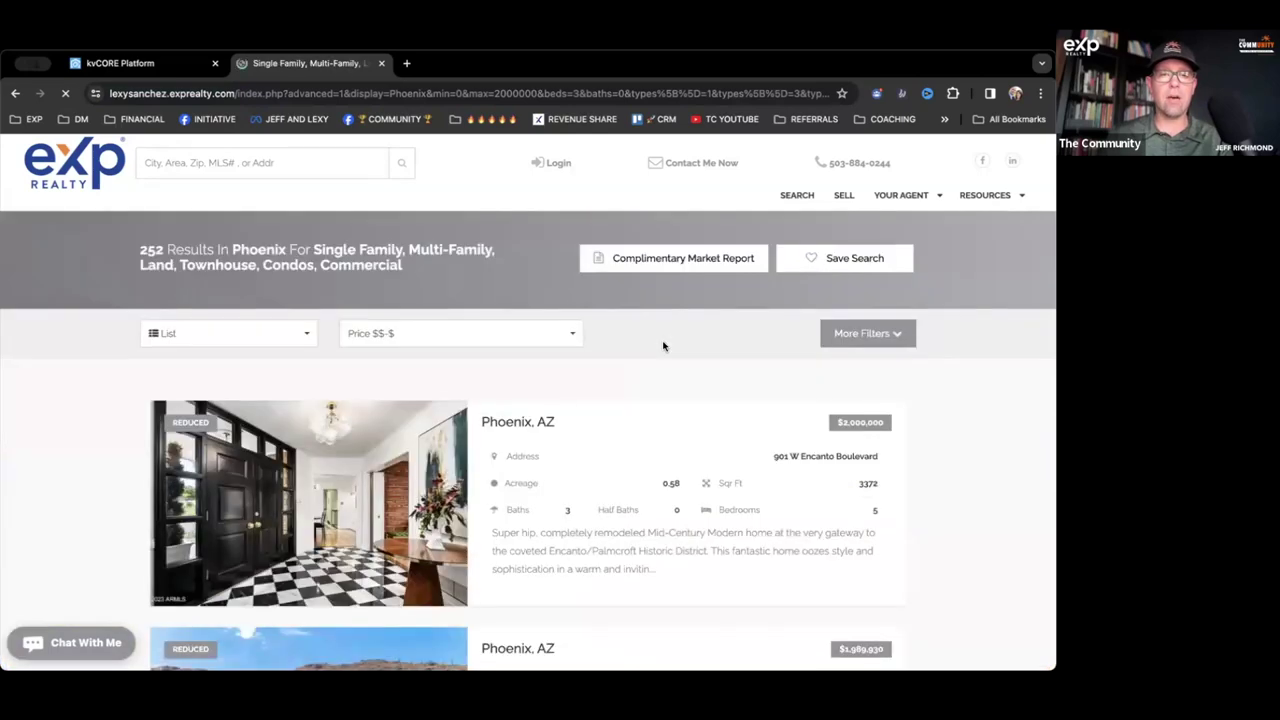
left_click(297, 338)
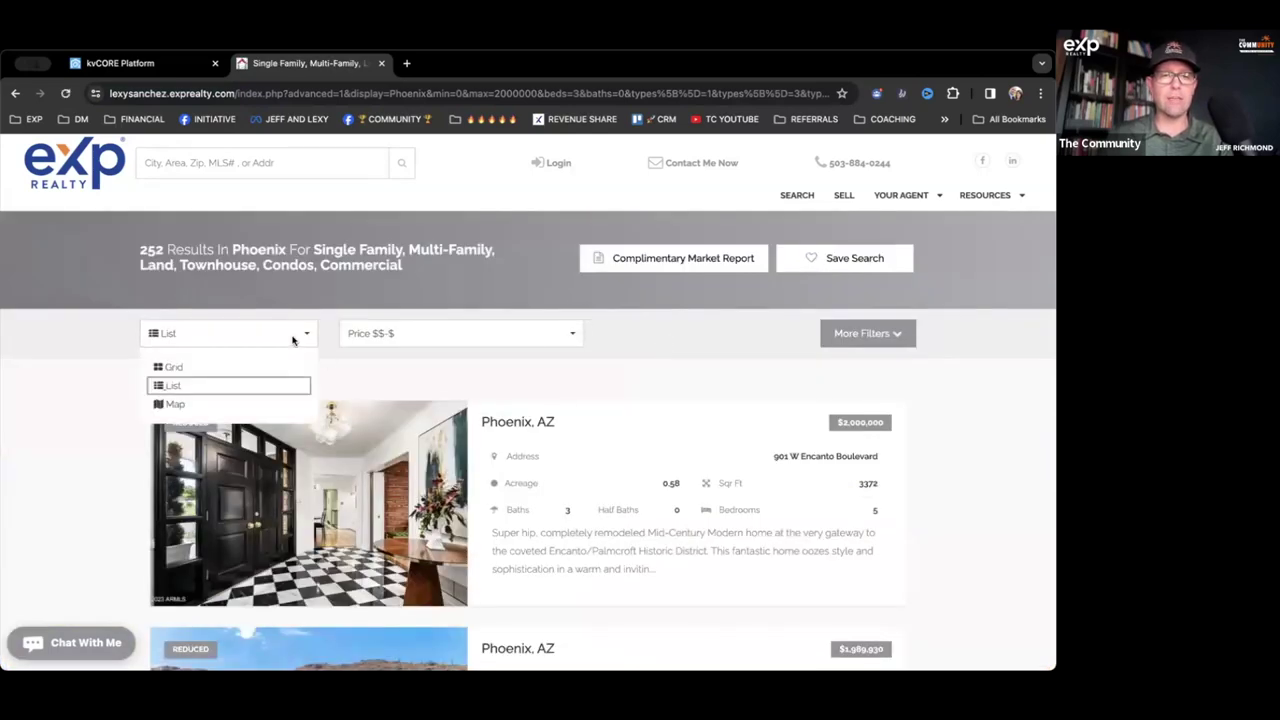
left_click(257, 368)
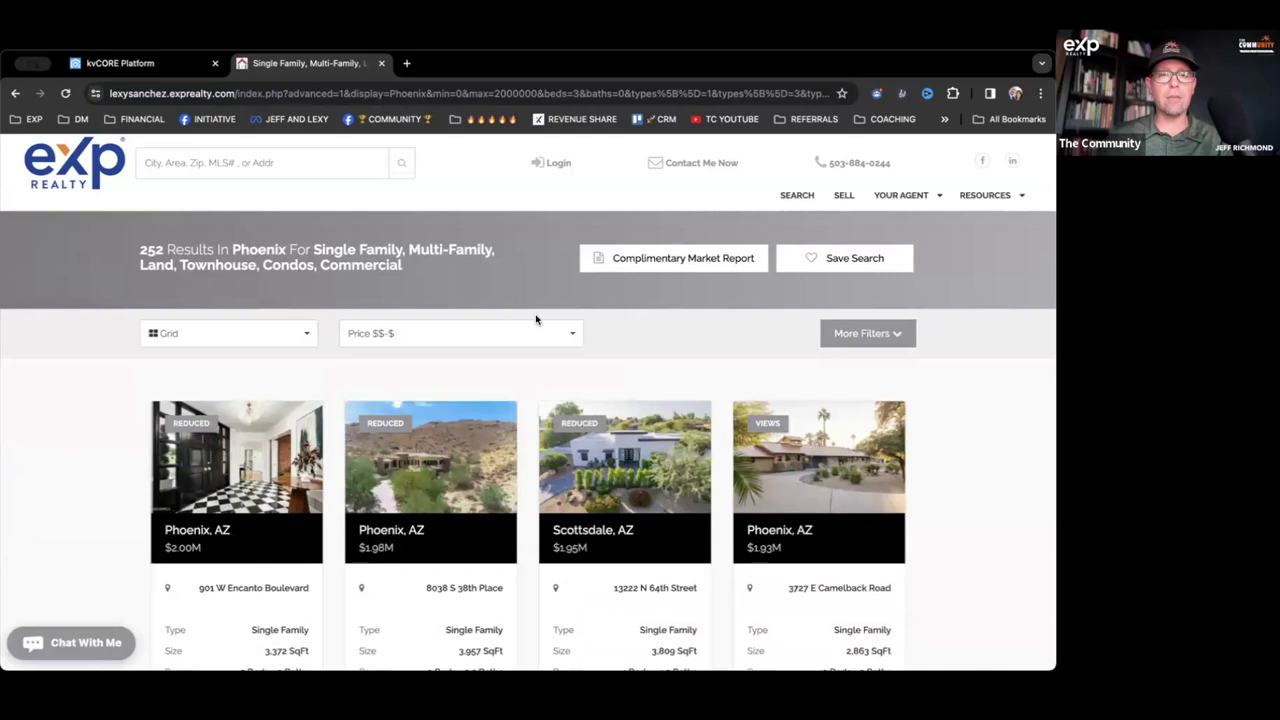
Step: Browse the listings in the grid view and select the full web address of the filtered search
left_click(337, 94)
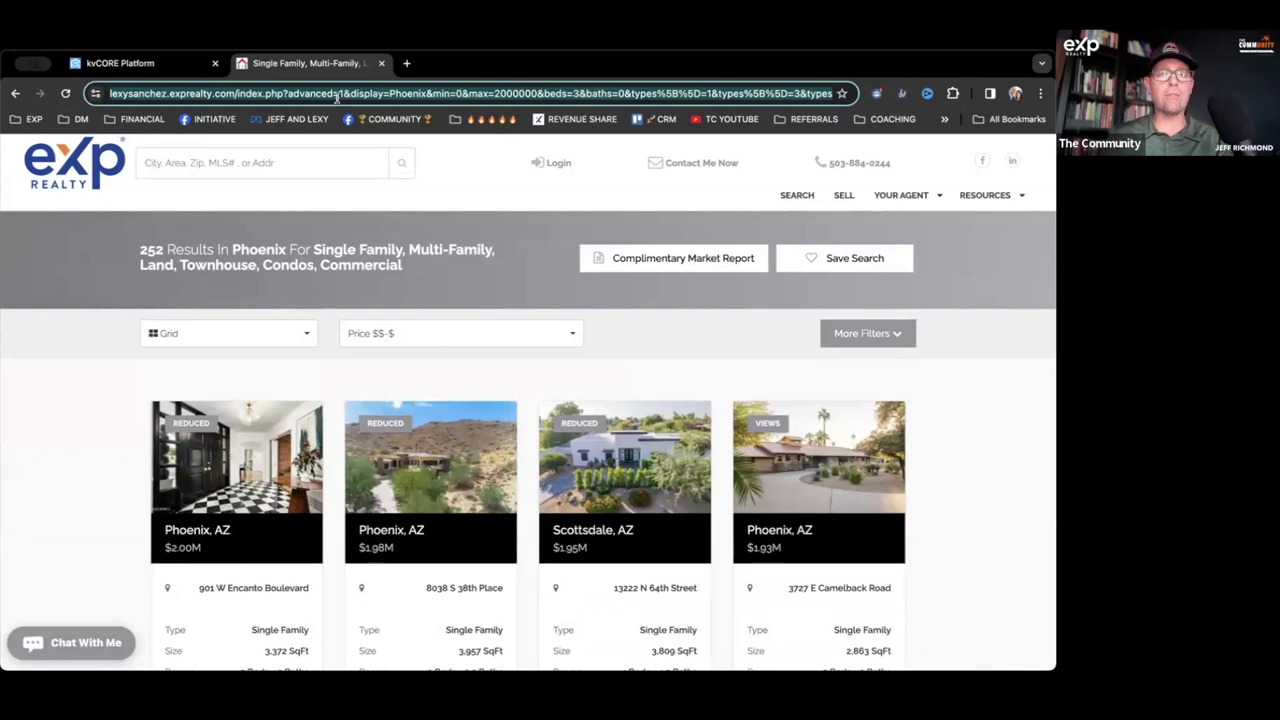
scroll(364, 365, "down", 1)
scroll(366, 374, "up", 1)
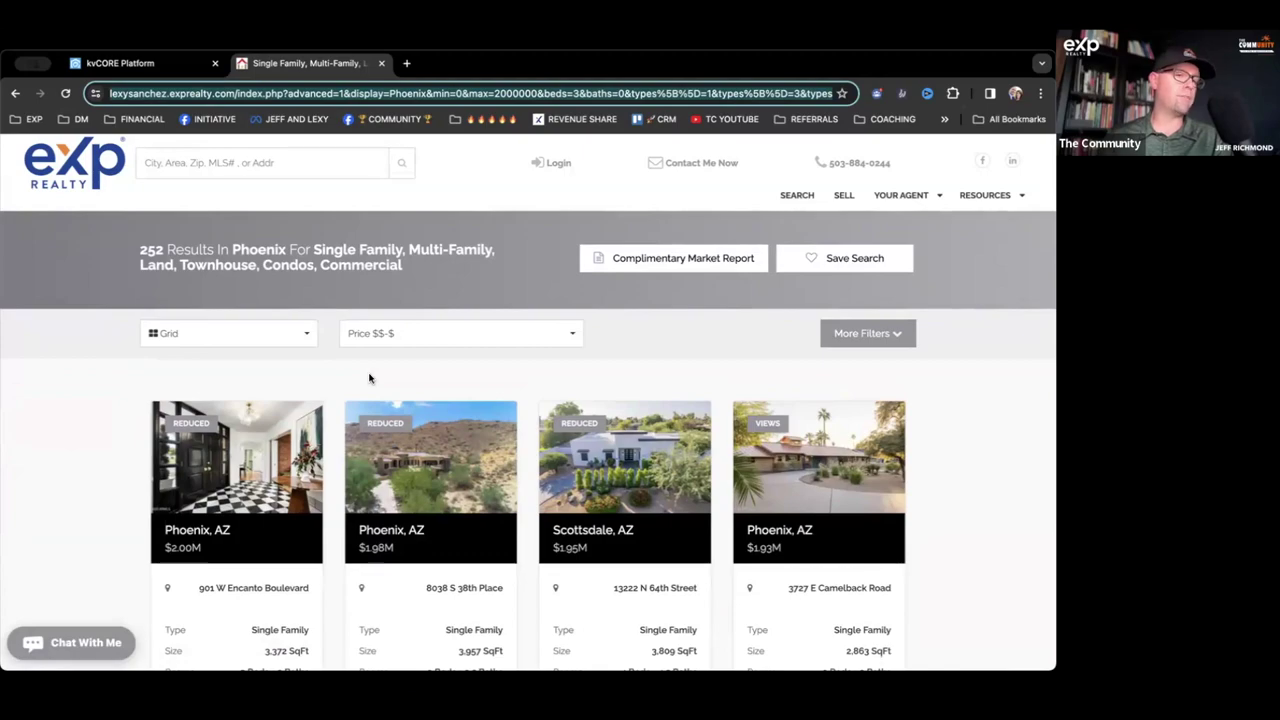
scroll(369, 378, "down", 10)
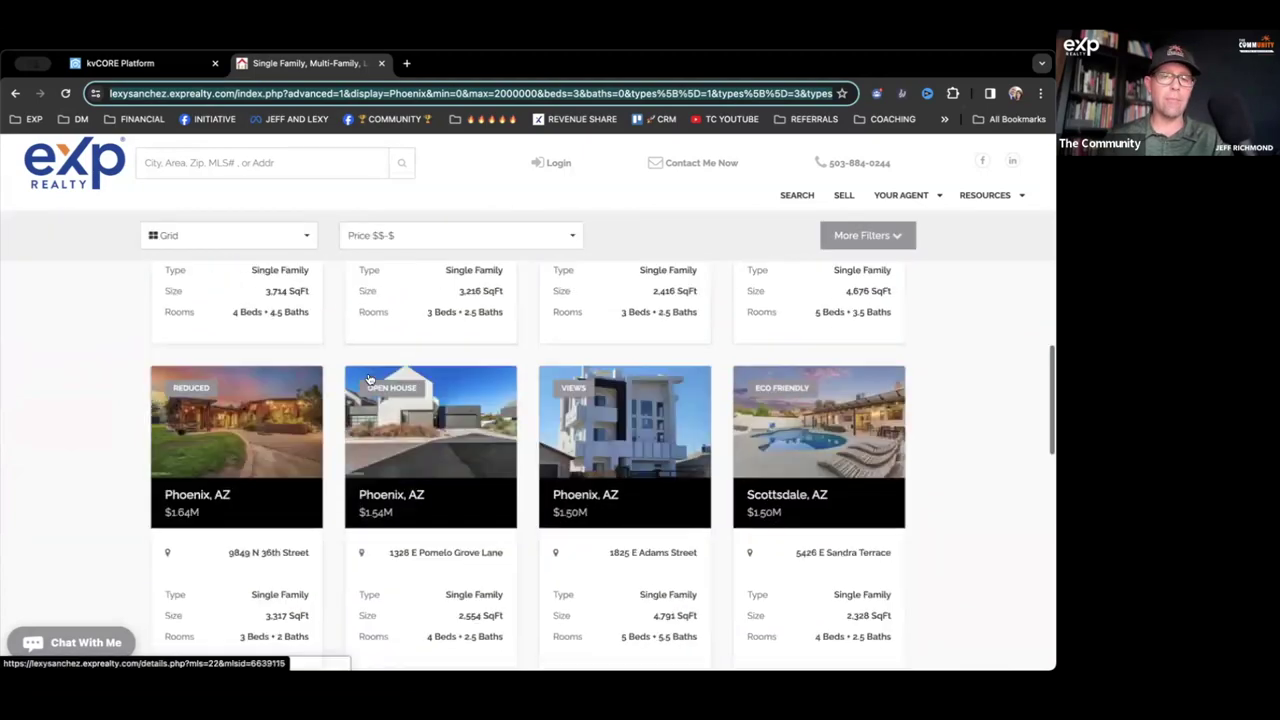
scroll(369, 378, "down", 2)
scroll(369, 378, "up", 12)
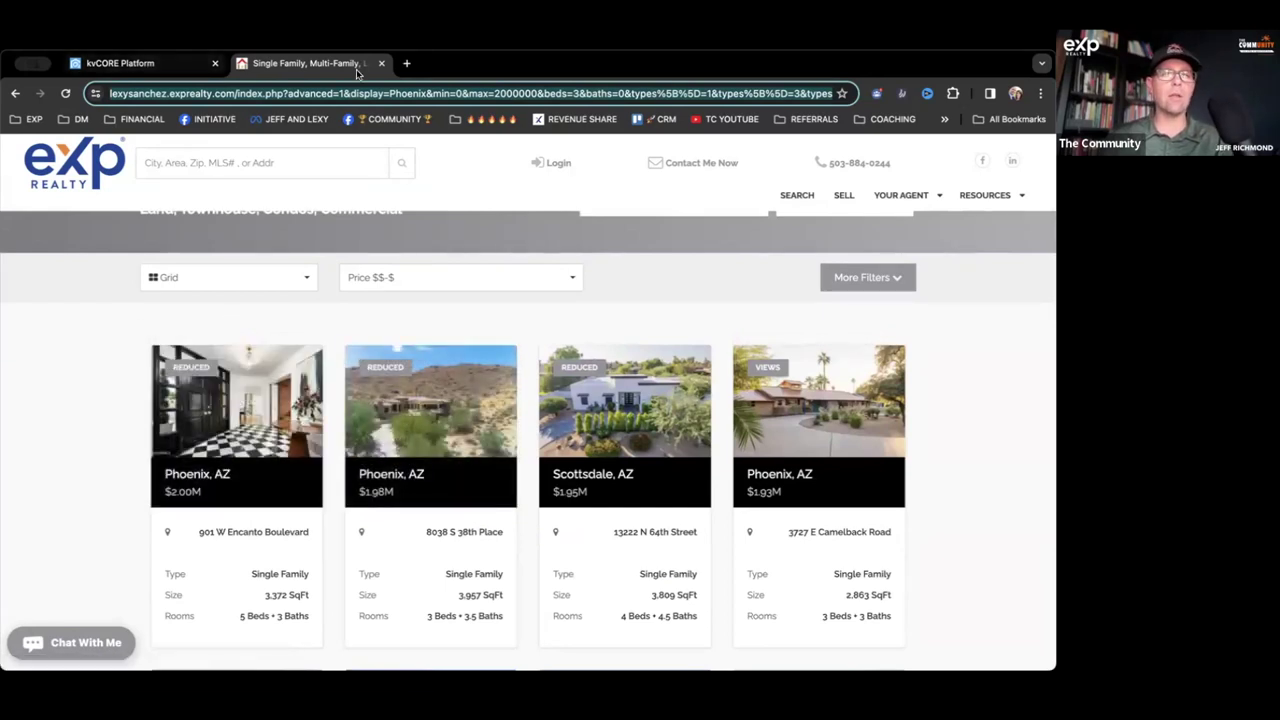
left_click(372, 93)
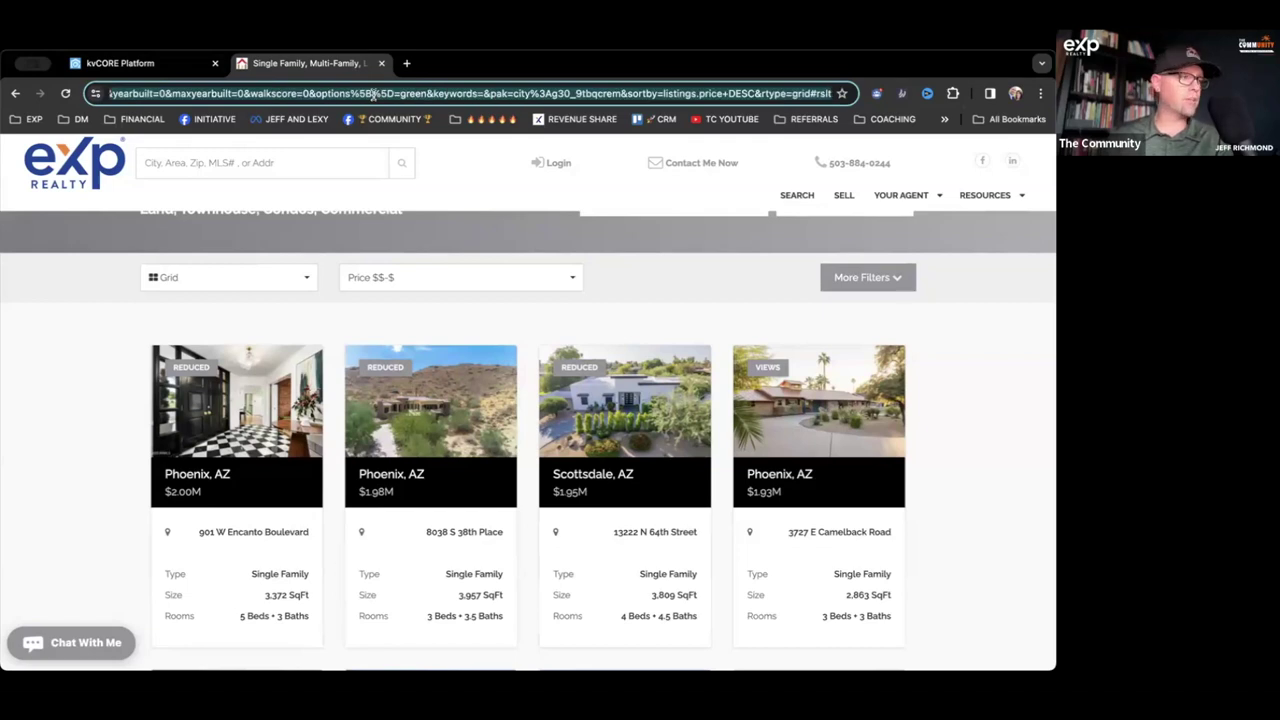
Step: Go back to the list view, replace the Green/Energy Star filter with Foreclosures and apply the filters
left_click(15, 95)
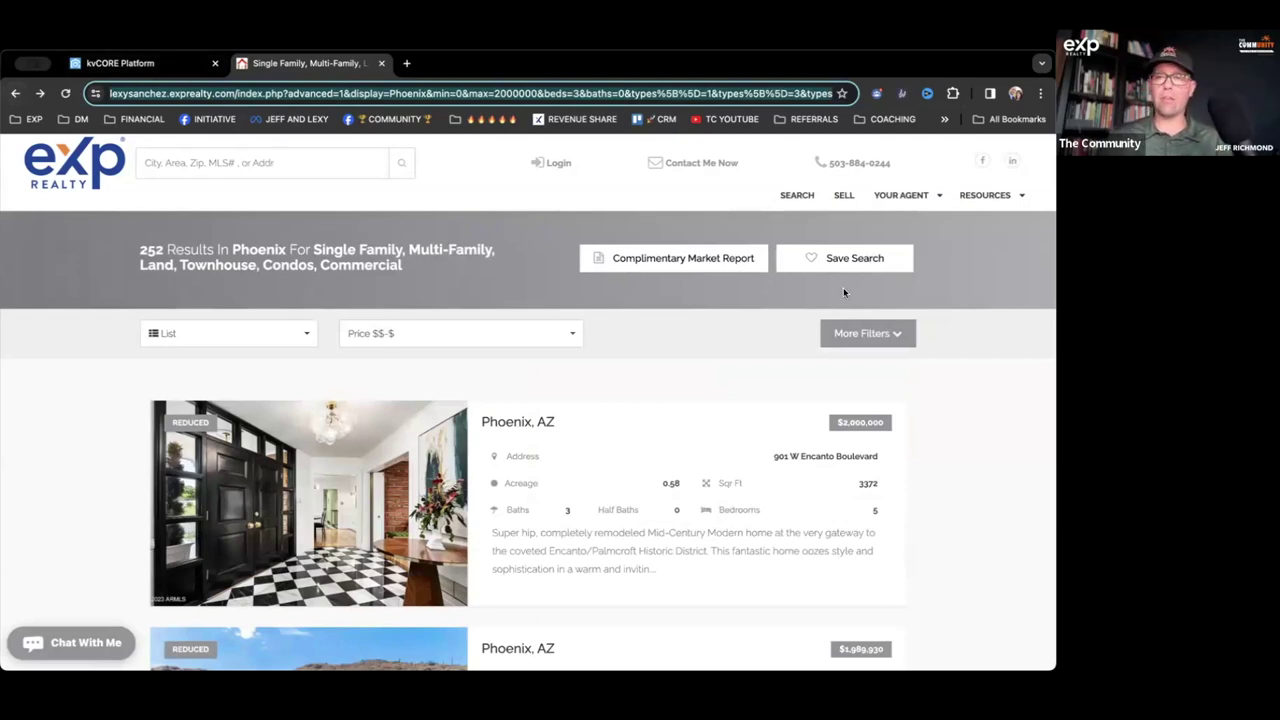
left_click(898, 336)
scroll(680, 524, "down", 3)
scroll(673, 527, "down", 5)
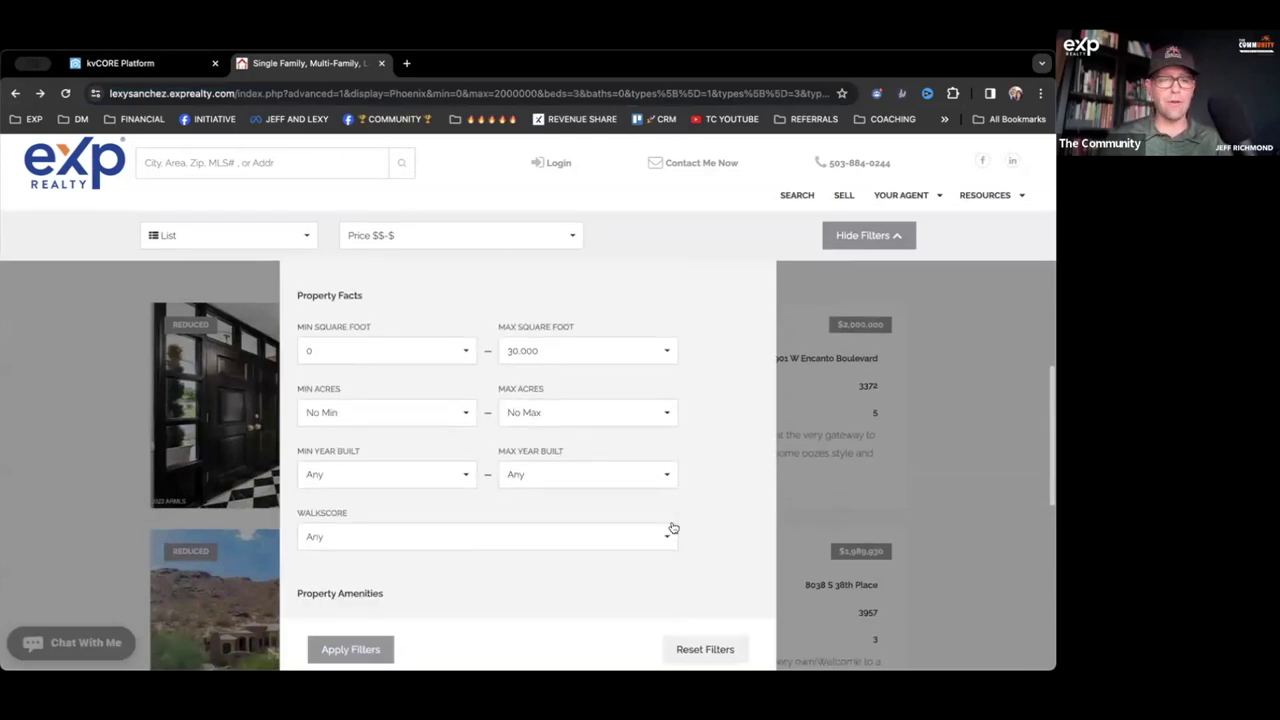
left_click(433, 423)
scroll(455, 510, "down", 1)
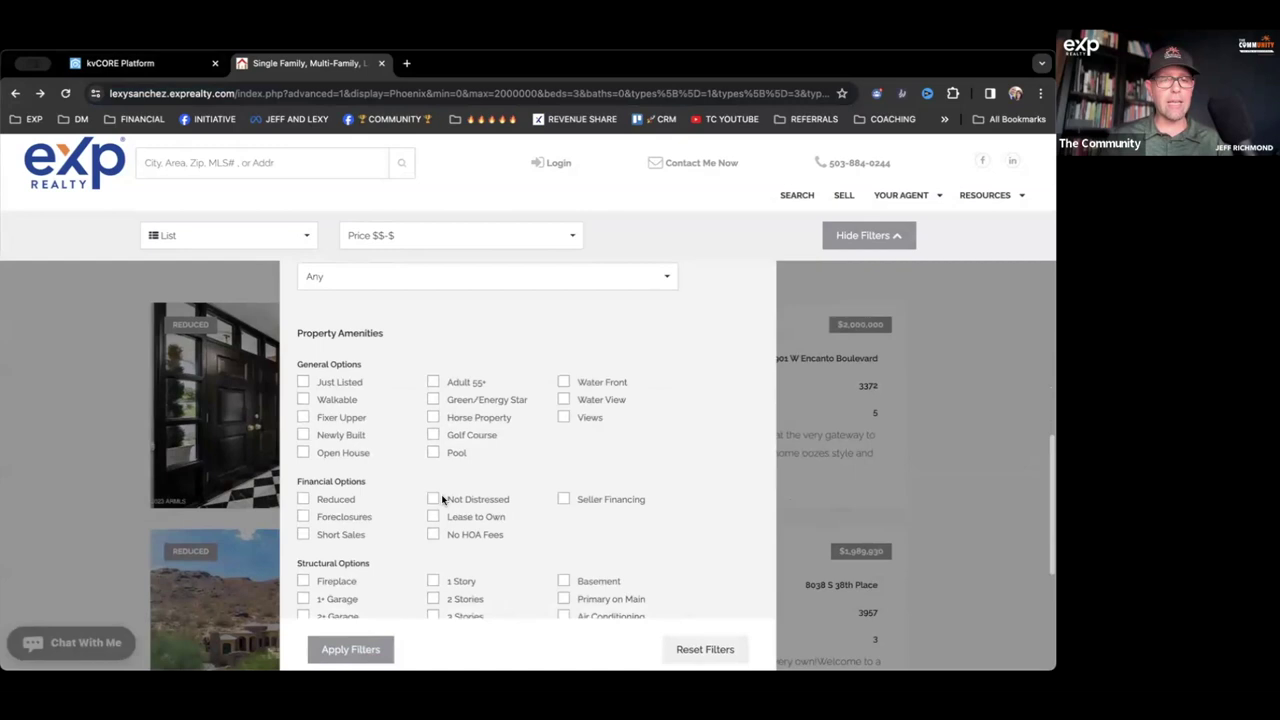
left_click(302, 517)
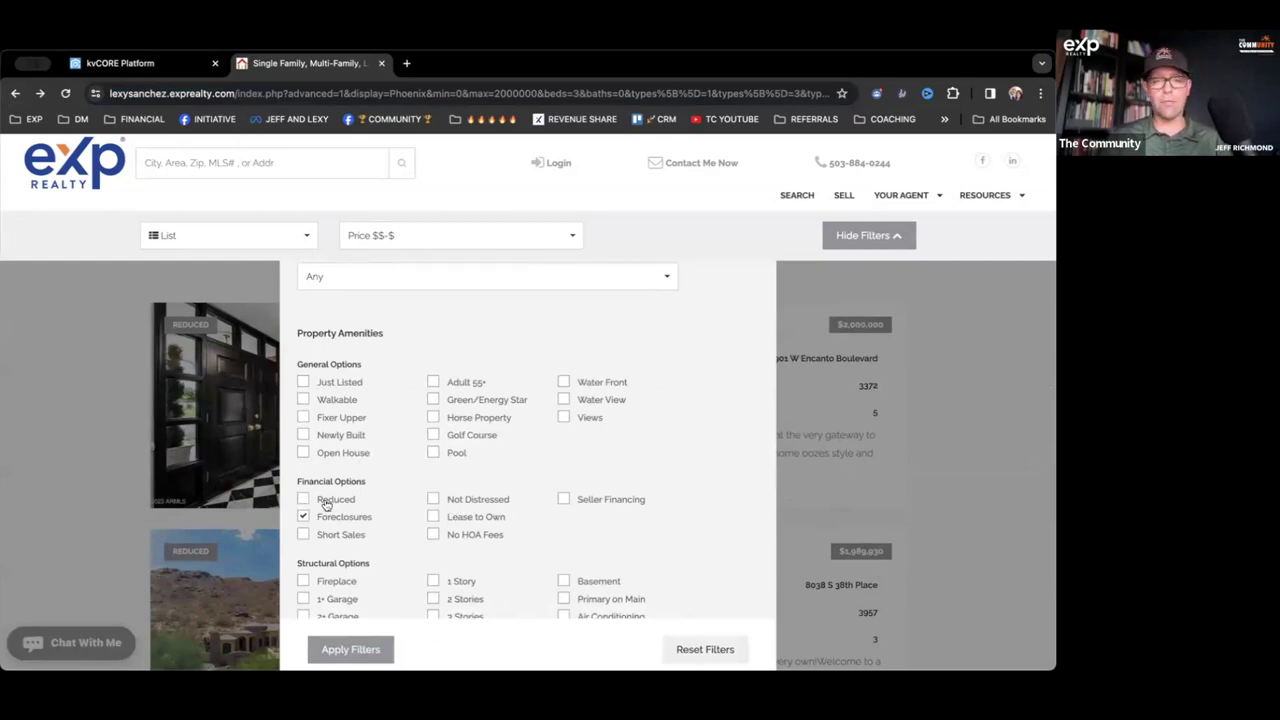
left_click(369, 651)
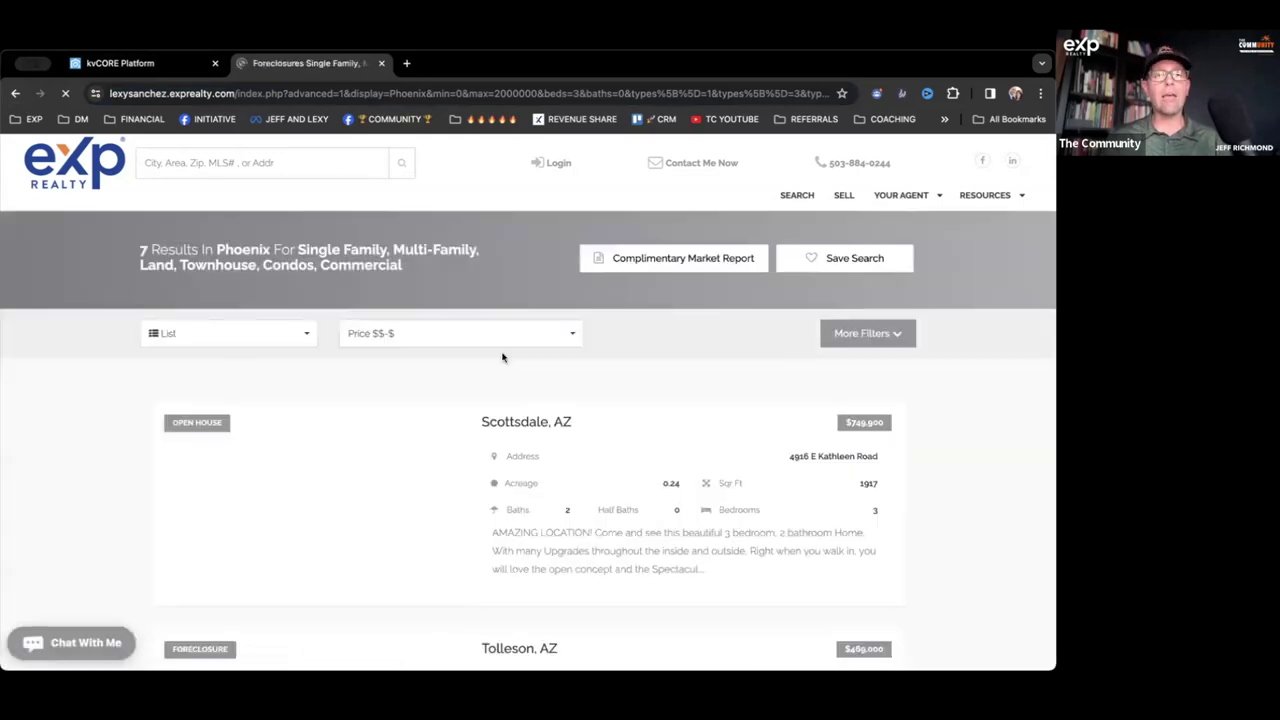
Step: Look through the Phoenix foreclosure listings and select the web address of that search
scroll(571, 412, "down", 5)
scroll(571, 410, "down", 10)
scroll(571, 409, "up", 15)
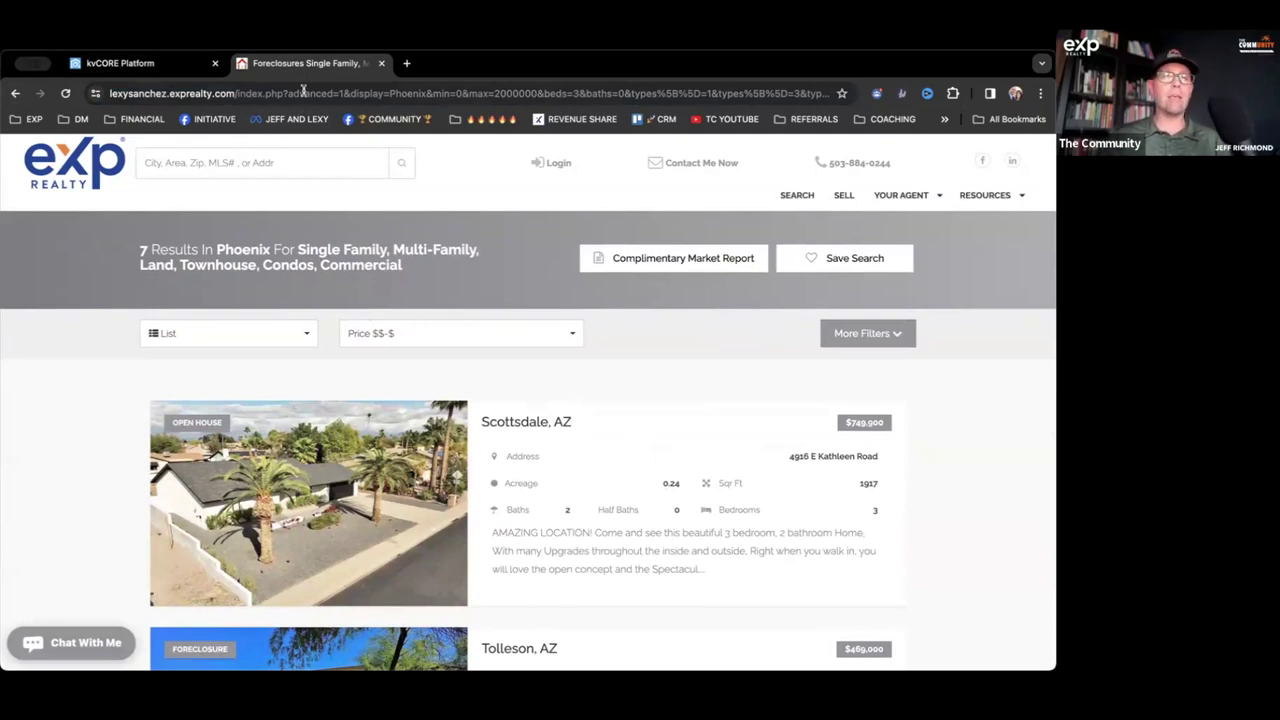
left_click(288, 94)
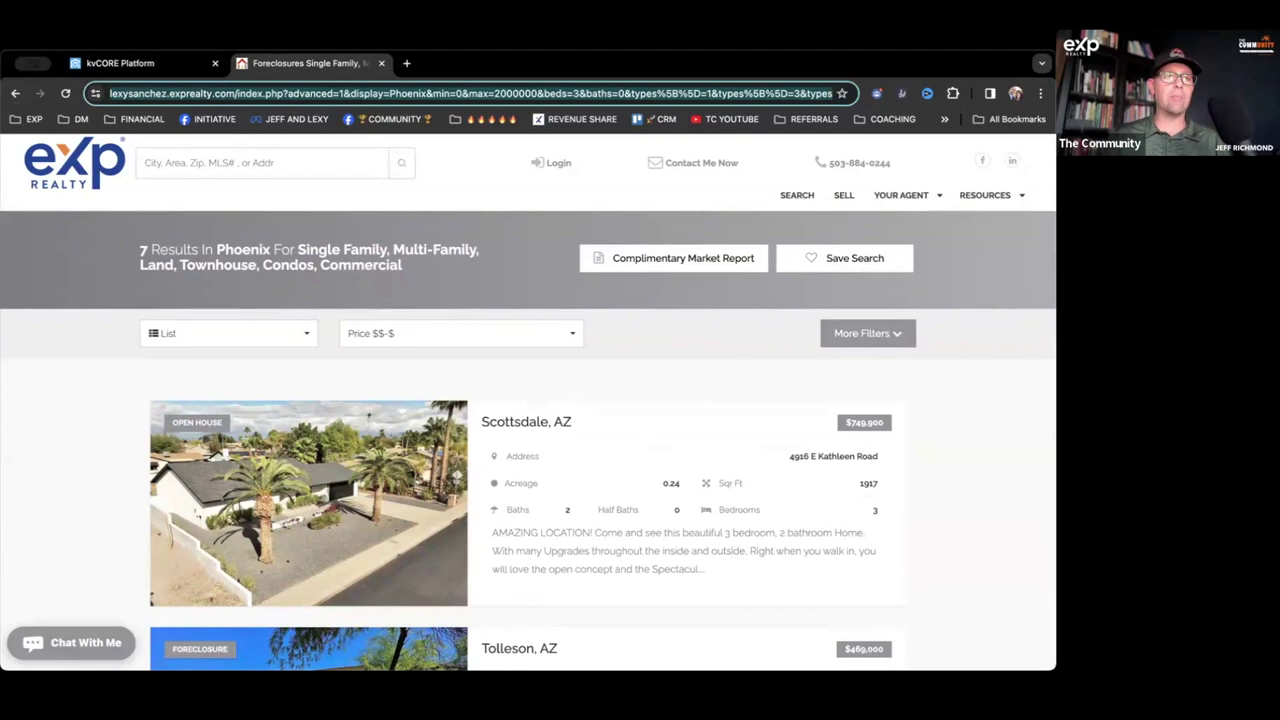
Step: Close the public website, return to the kvCORE website settings and view the Analytics and Agents sections
left_click(381, 63)
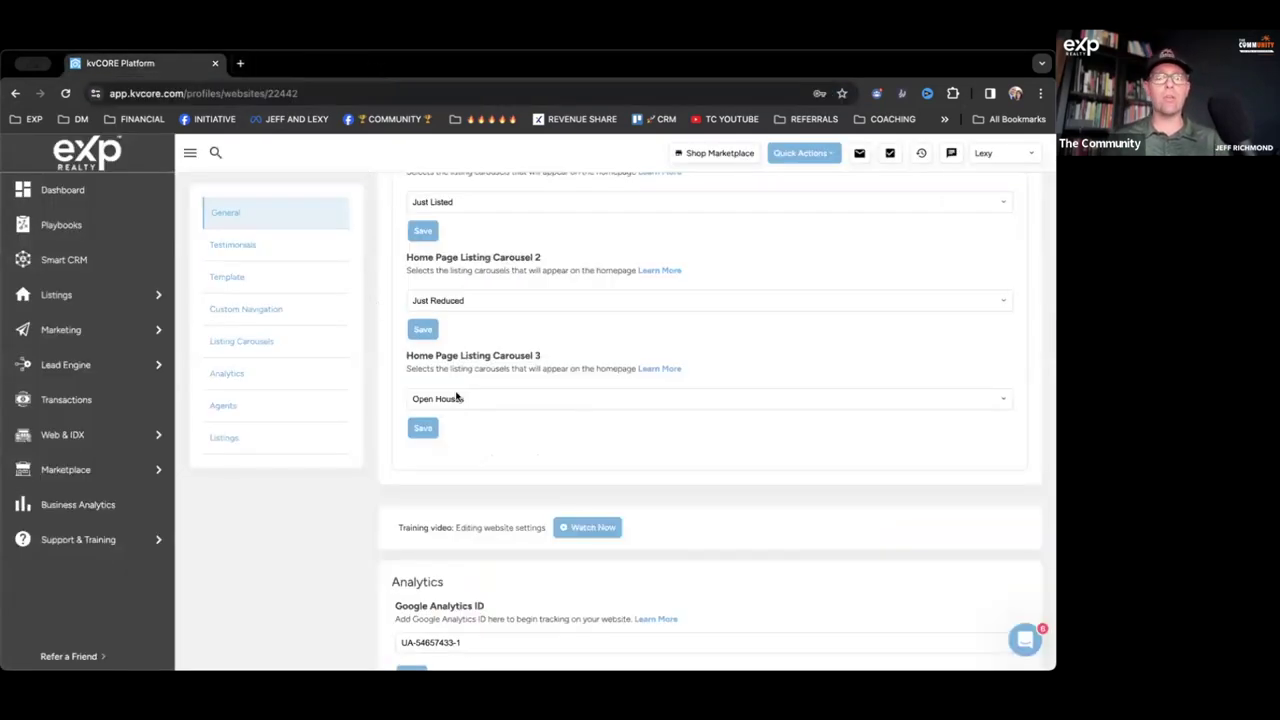
scroll(470, 410, "down", 3)
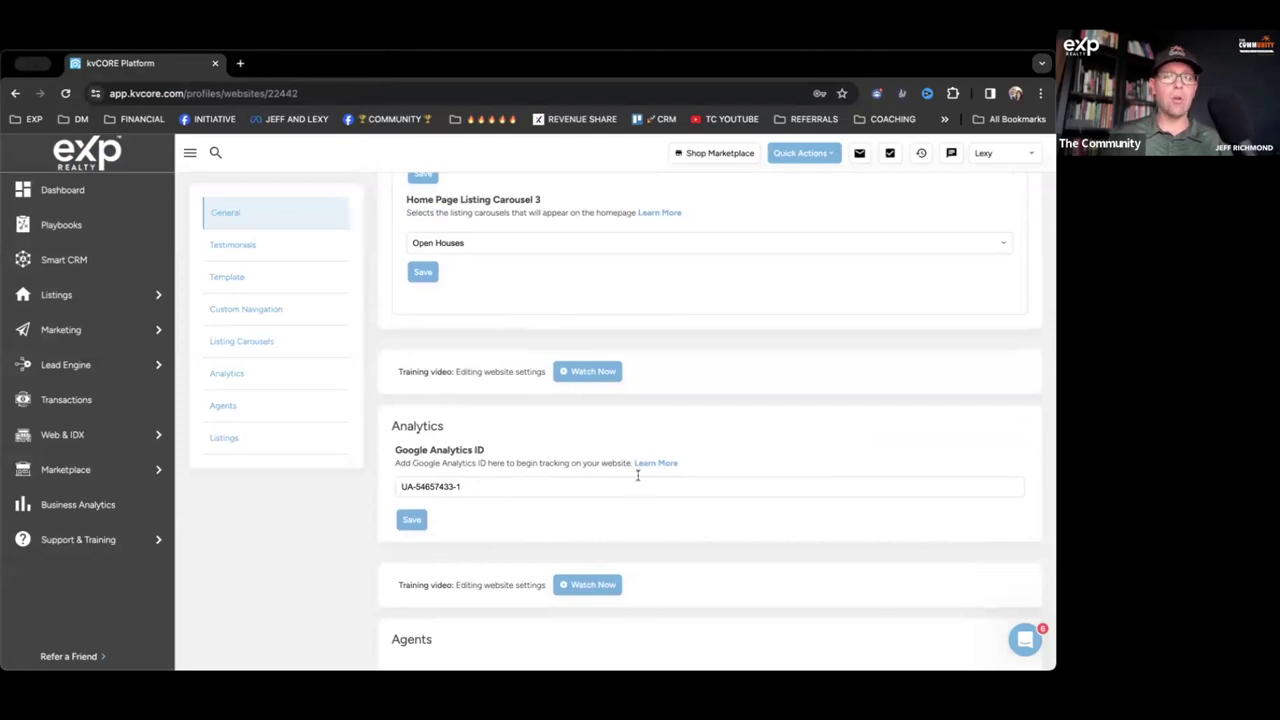
scroll(636, 476, "down", 2)
scroll(637, 556, "down", 1)
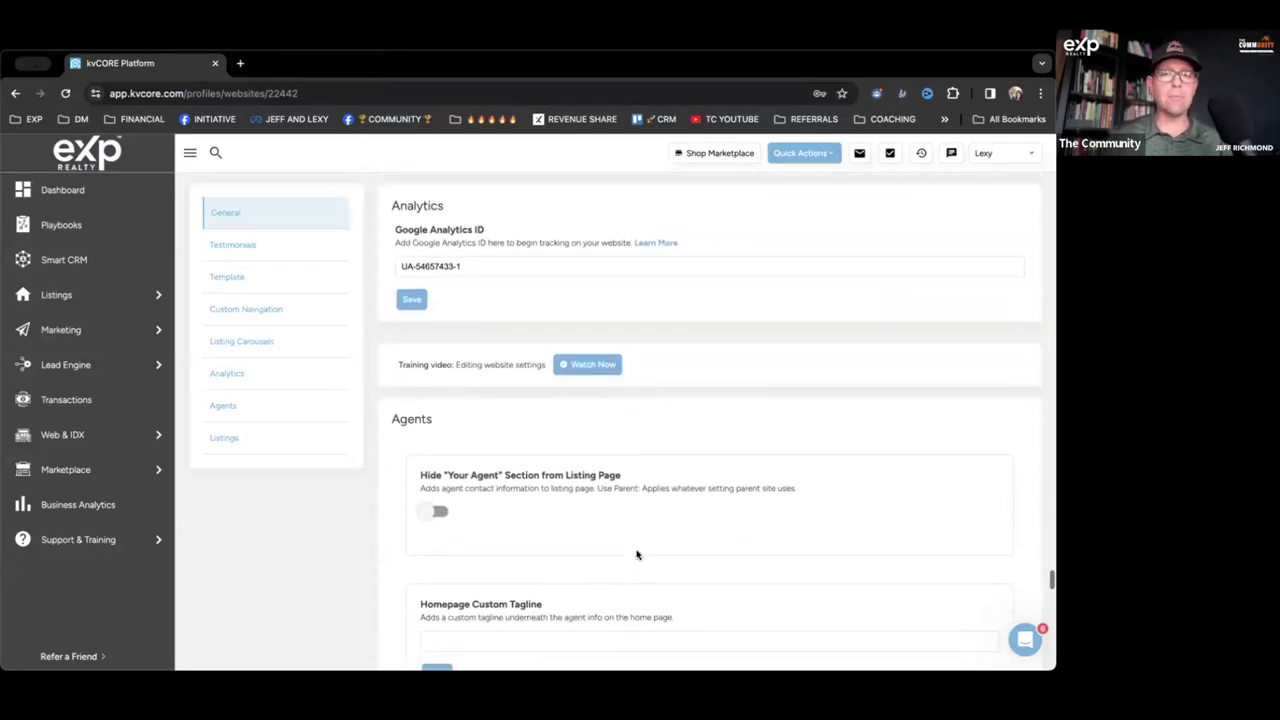
Step: Highlight the Google Analytics ID setting and its value, and look through the Agents settings down to the Listings section
triple_click(398, 229)
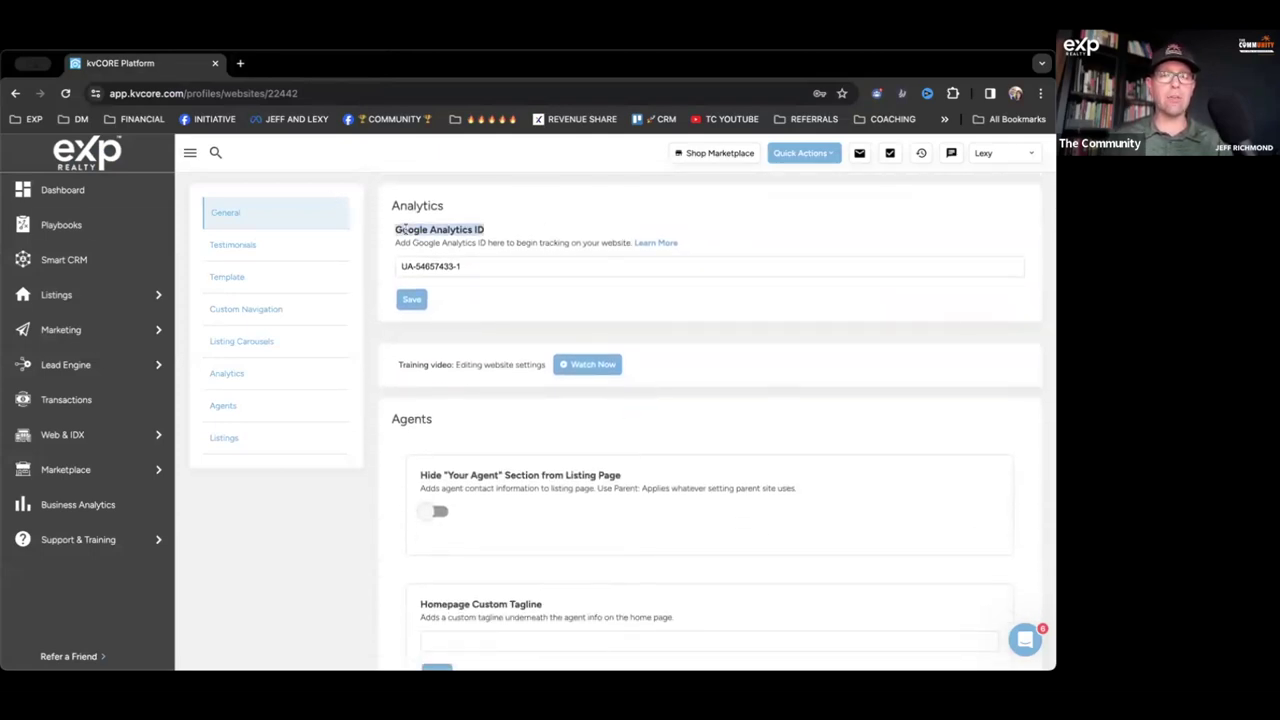
triple_click(444, 270)
left_click(484, 304)
scroll(484, 304, "down", 5)
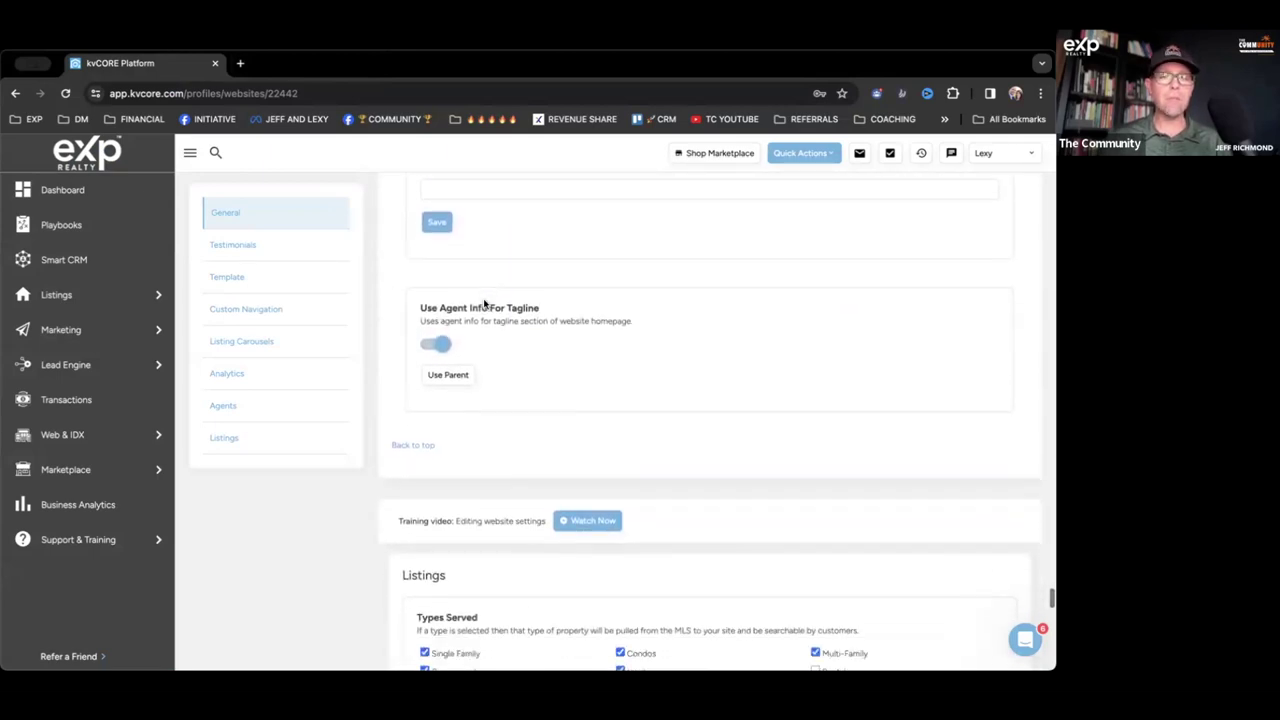
scroll(485, 330, "down", 3)
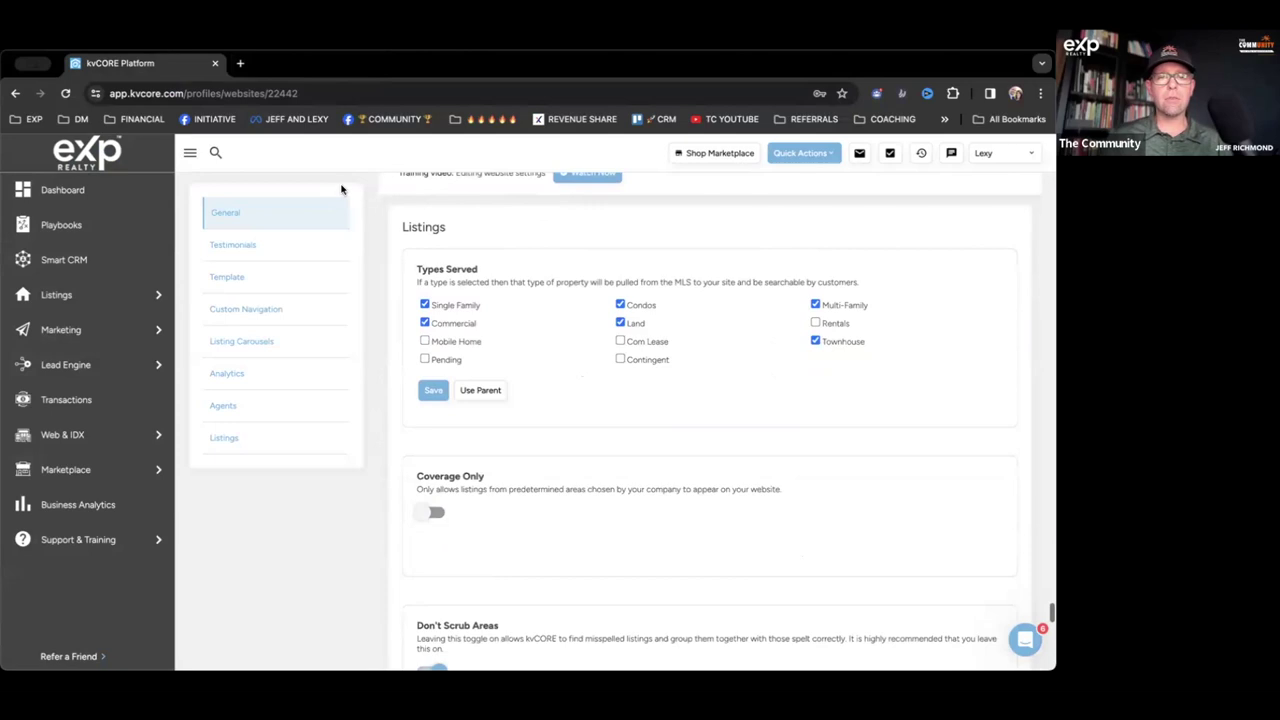
Step: Review the Listings settings from Types Served through Coverage Only and Don't Scrub Areas to Default Listing Sort
scroll(556, 267, "down", 1)
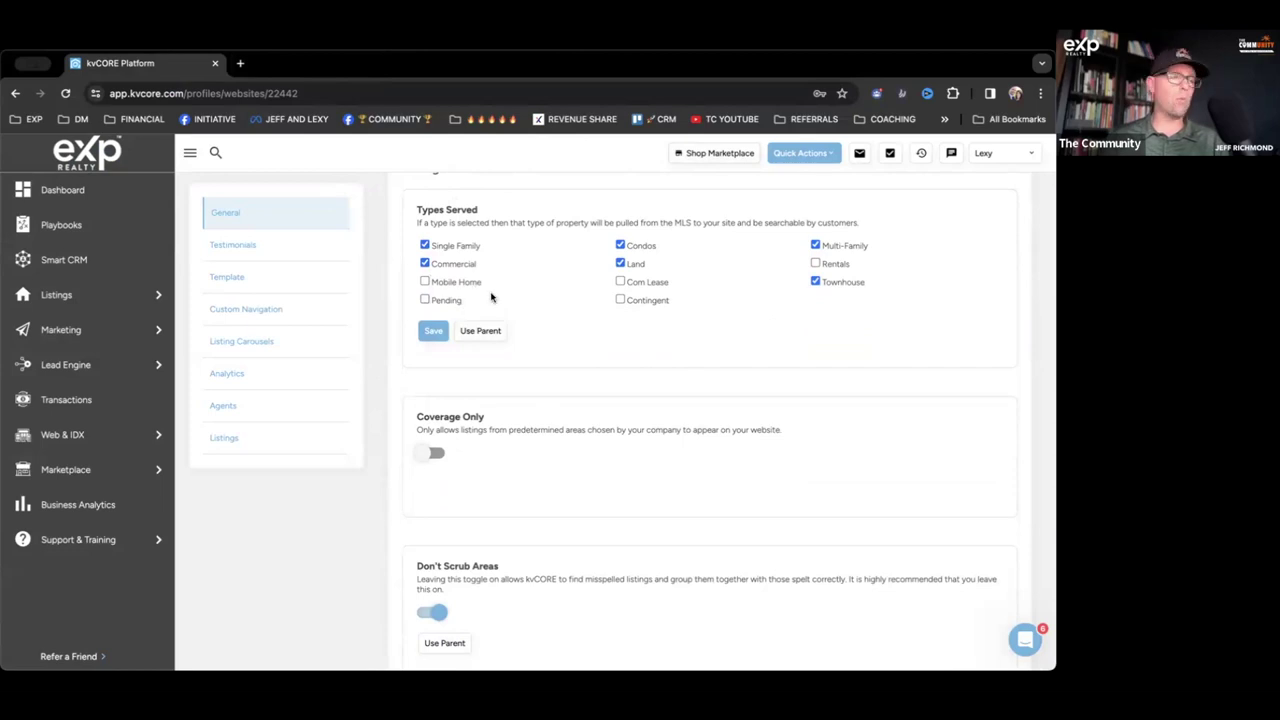
scroll(540, 310, "down", 2)
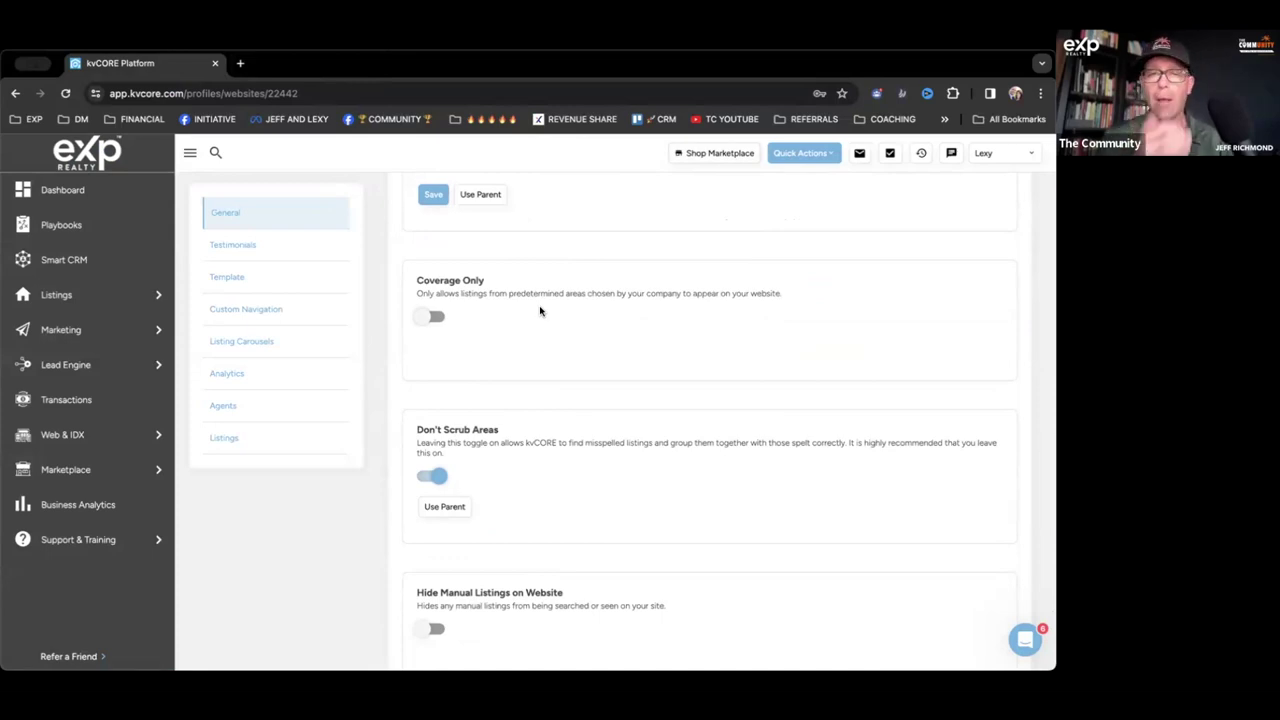
scroll(540, 310, "down", 3)
scroll(540, 310, "down", 5)
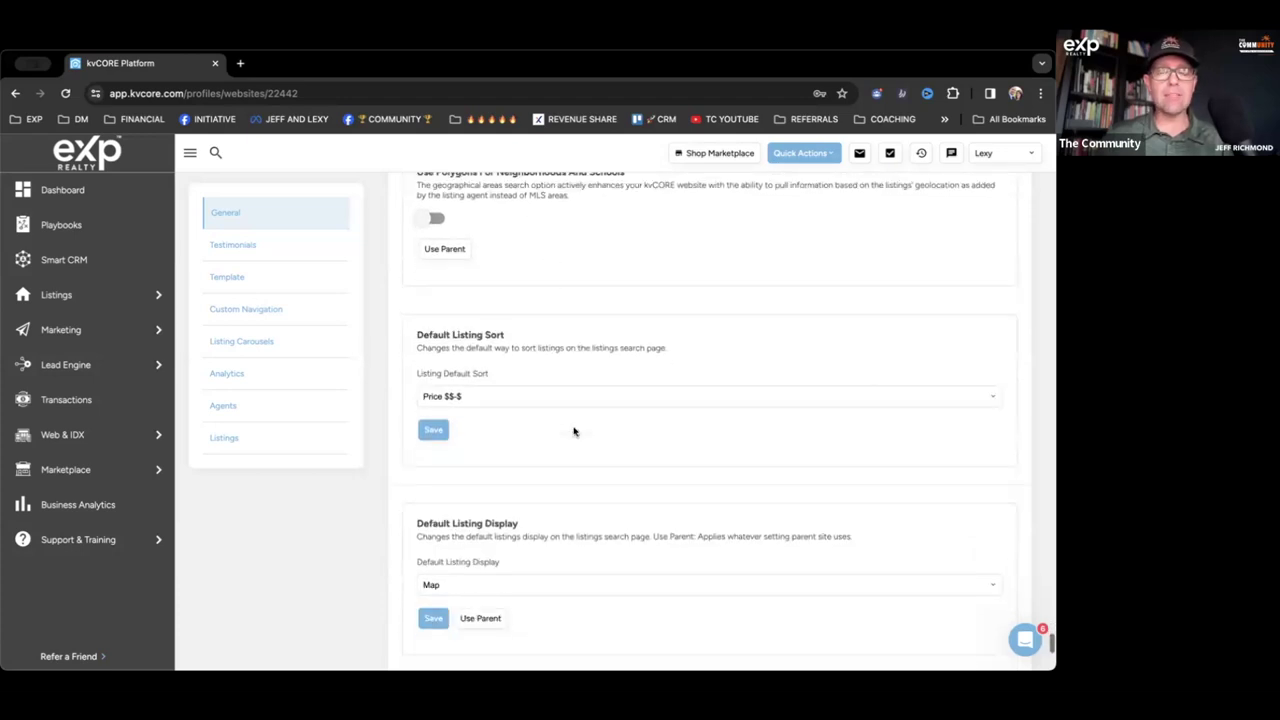
scroll(574, 432, "down", 1)
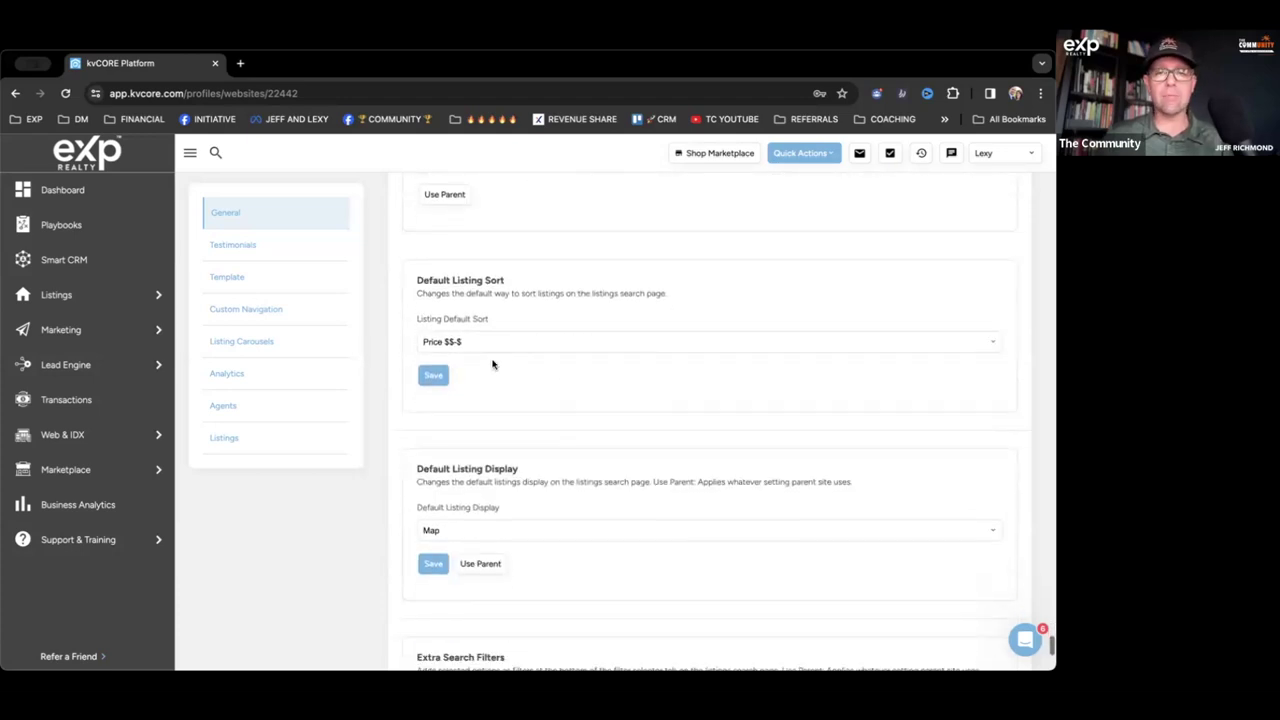
Step: Highlight the Default Listing Sort heading and view its available sort options without changing the selection
triple_click(428, 283)
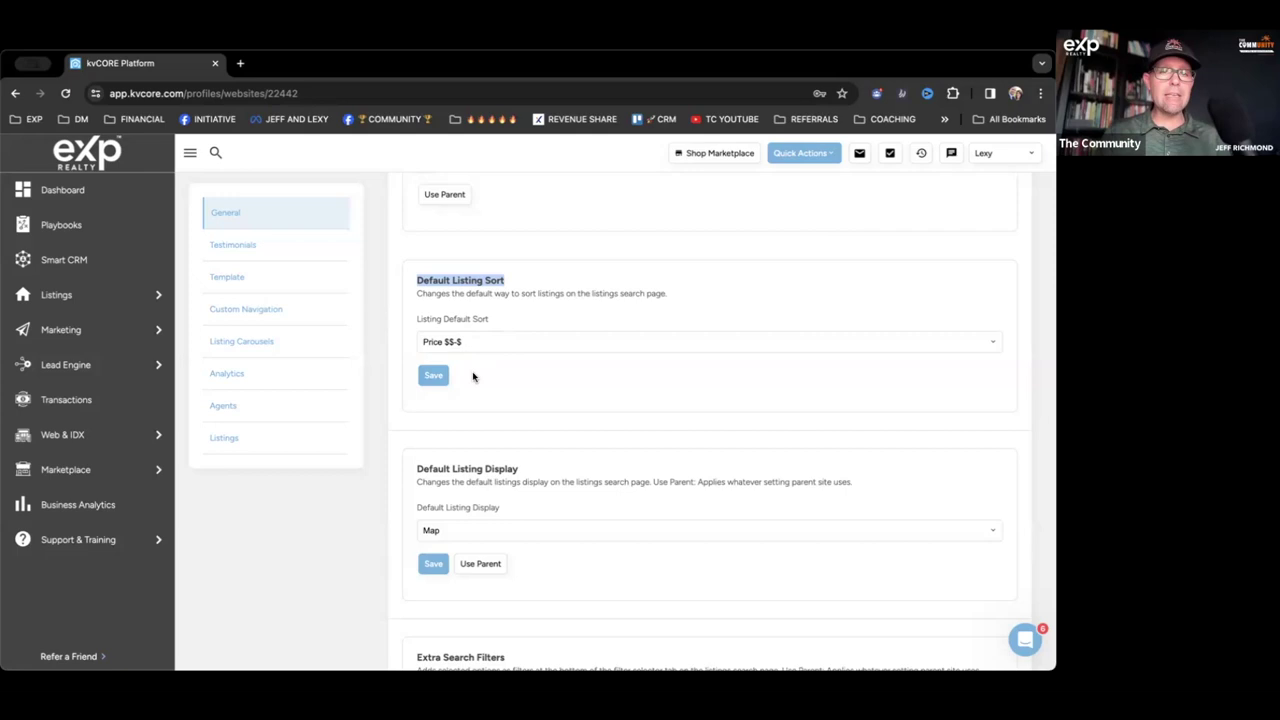
left_click_drag(419, 280, 522, 280)
left_click(461, 341)
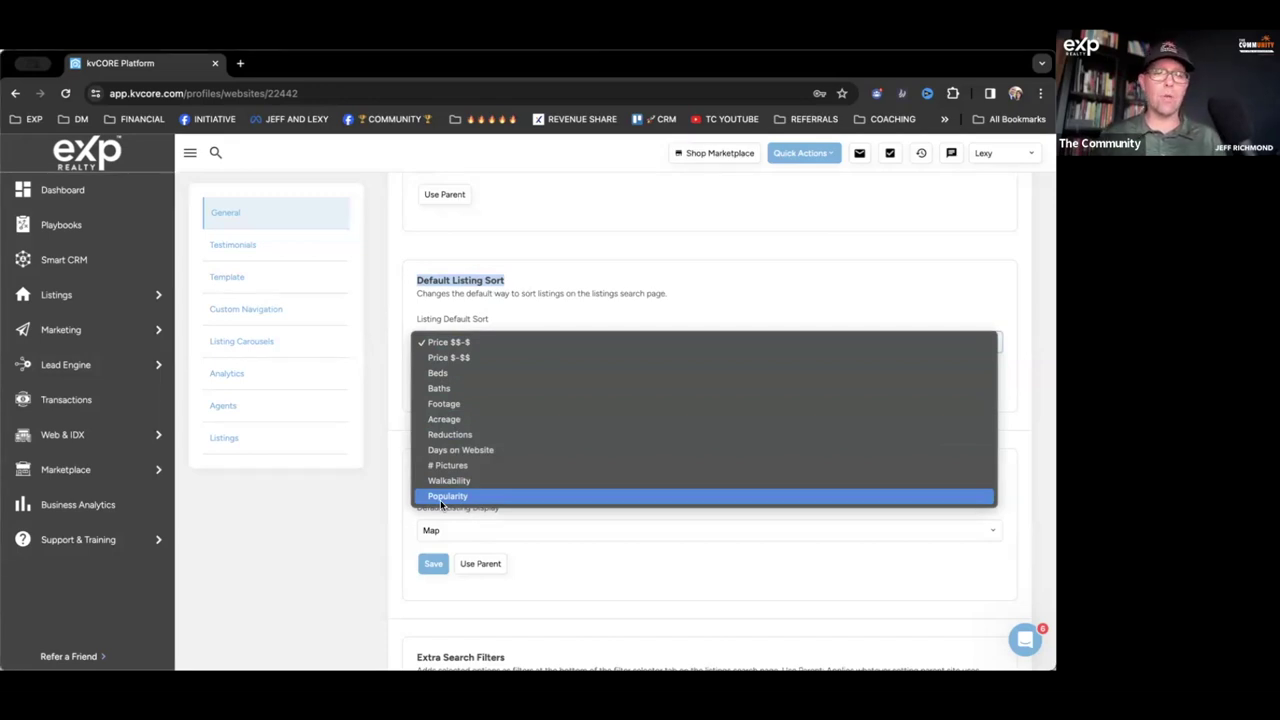
left_click(525, 323)
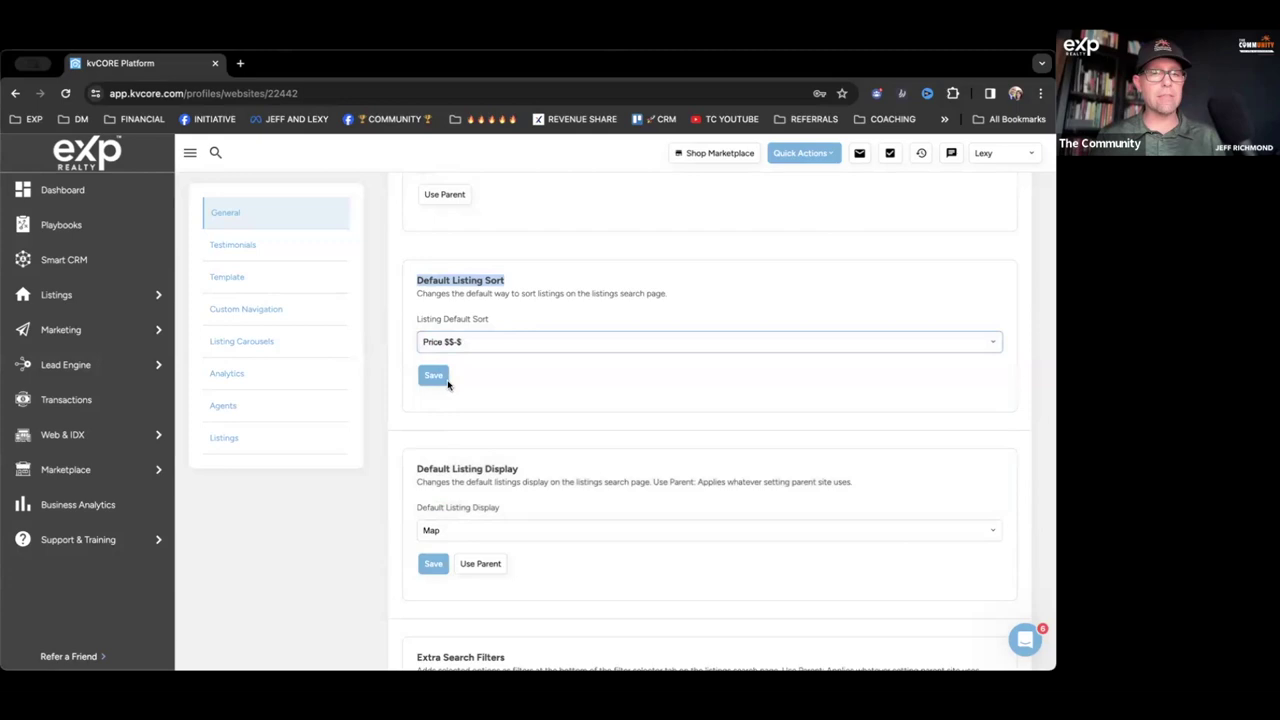
Step: Review the Default Listing Display and Extra Search Filters settings and highlight the training video line on editing website settings
scroll(526, 414, "down", 1)
scroll(502, 392, "down", 2)
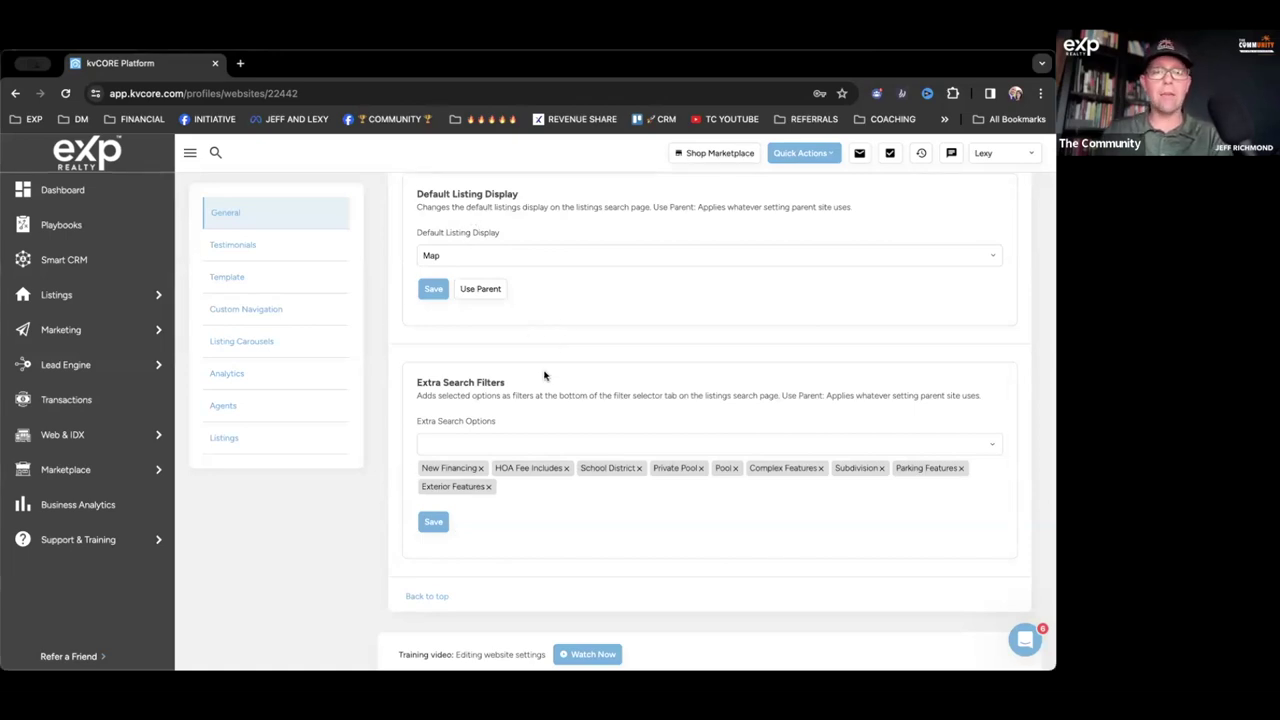
scroll(545, 376, "down", 1)
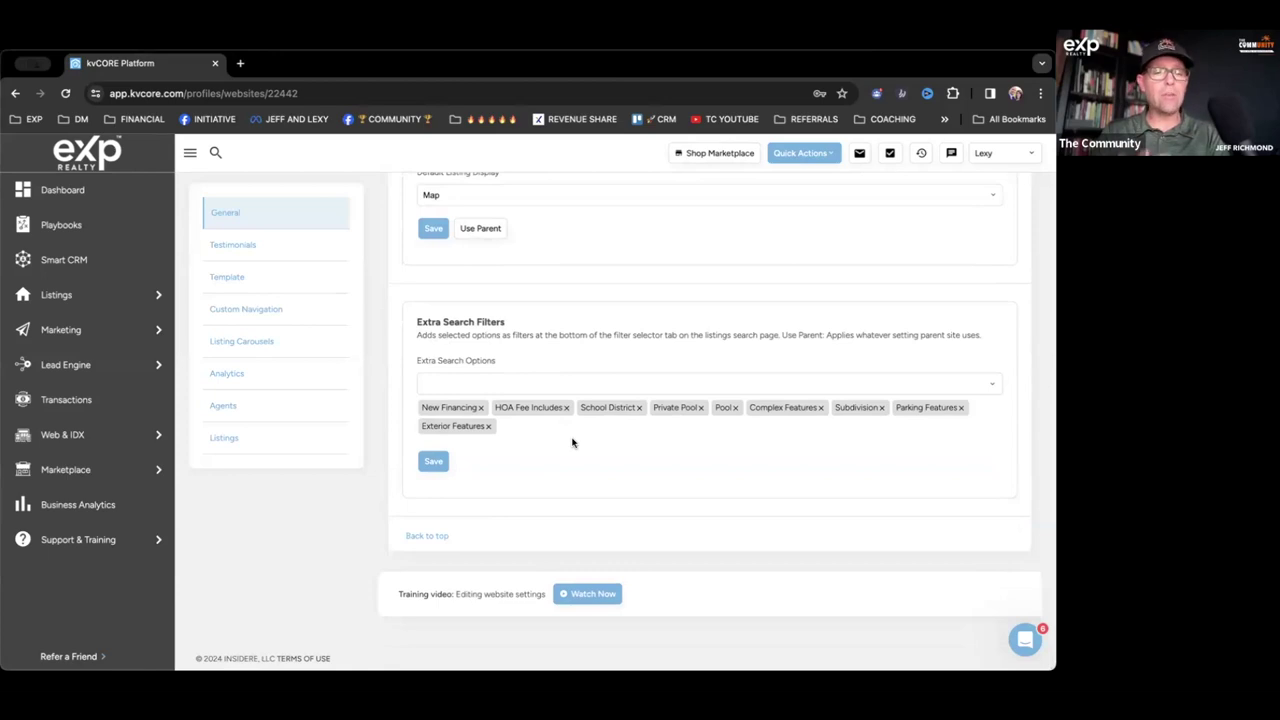
left_click_drag(410, 592, 630, 596)
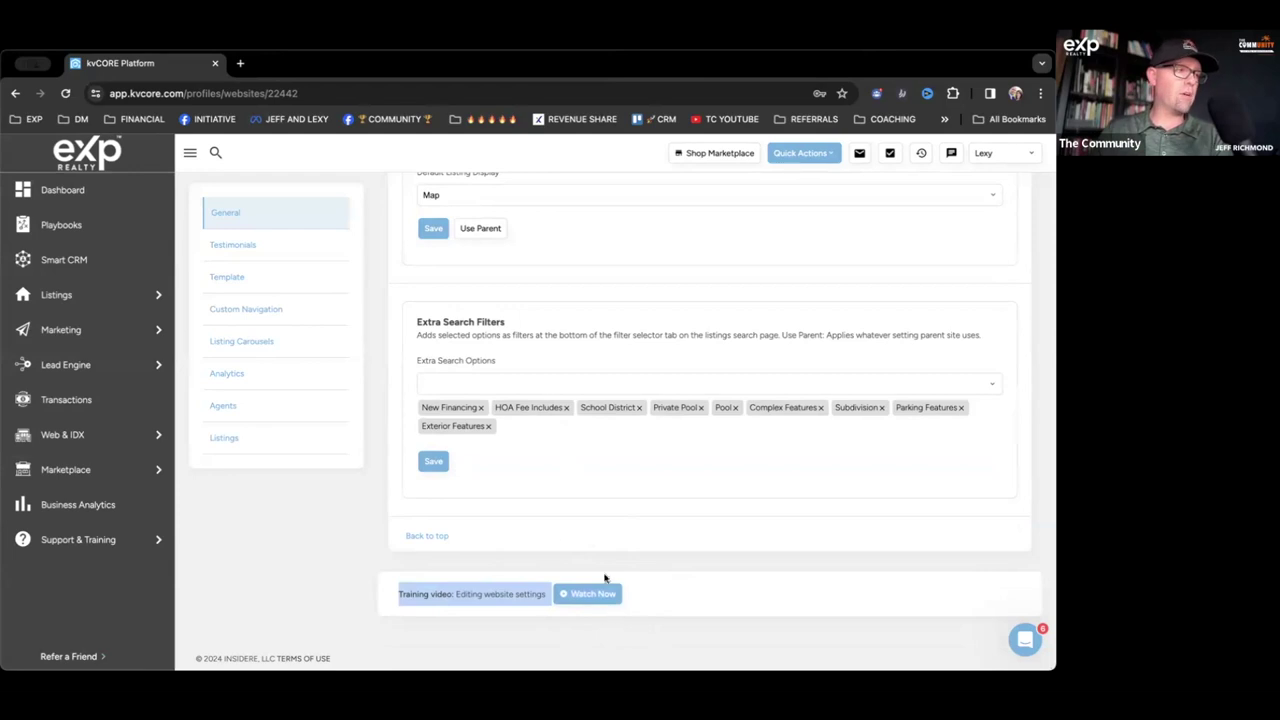
Step: Open the Website Embeds page of Web & IDX and view the website and listing QR code sections
mouse_move(87, 366)
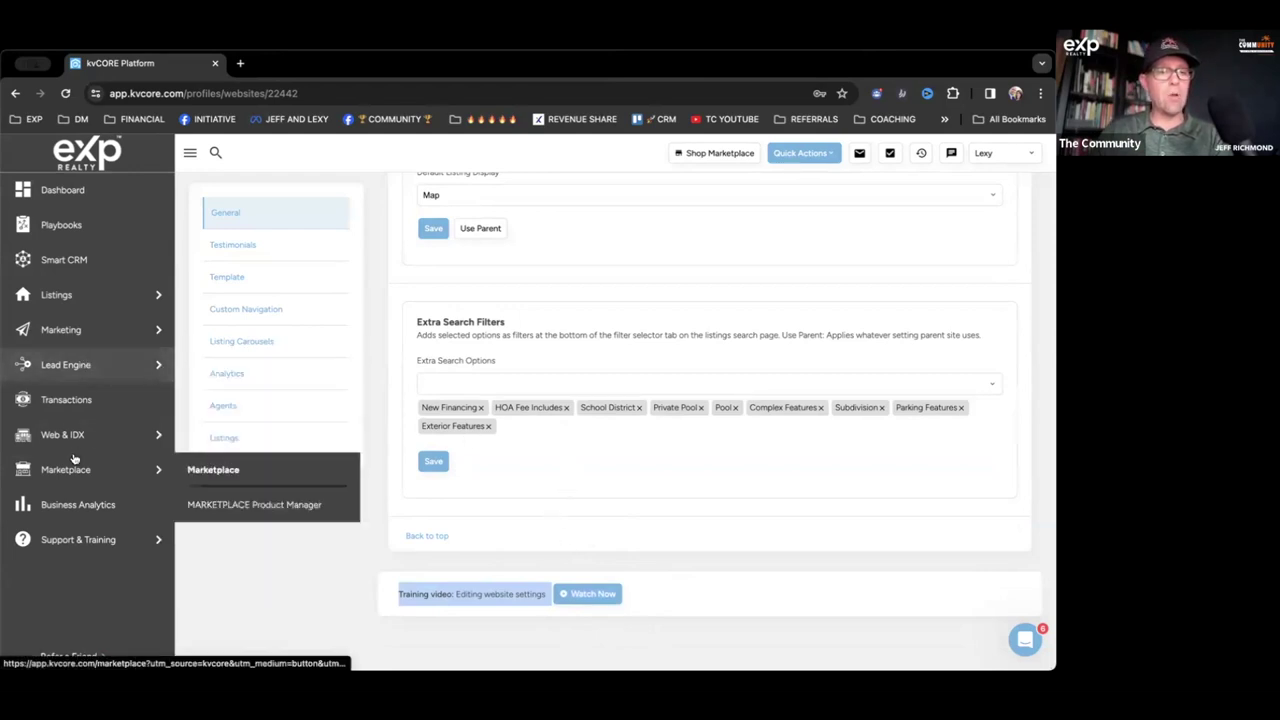
mouse_move(63, 432)
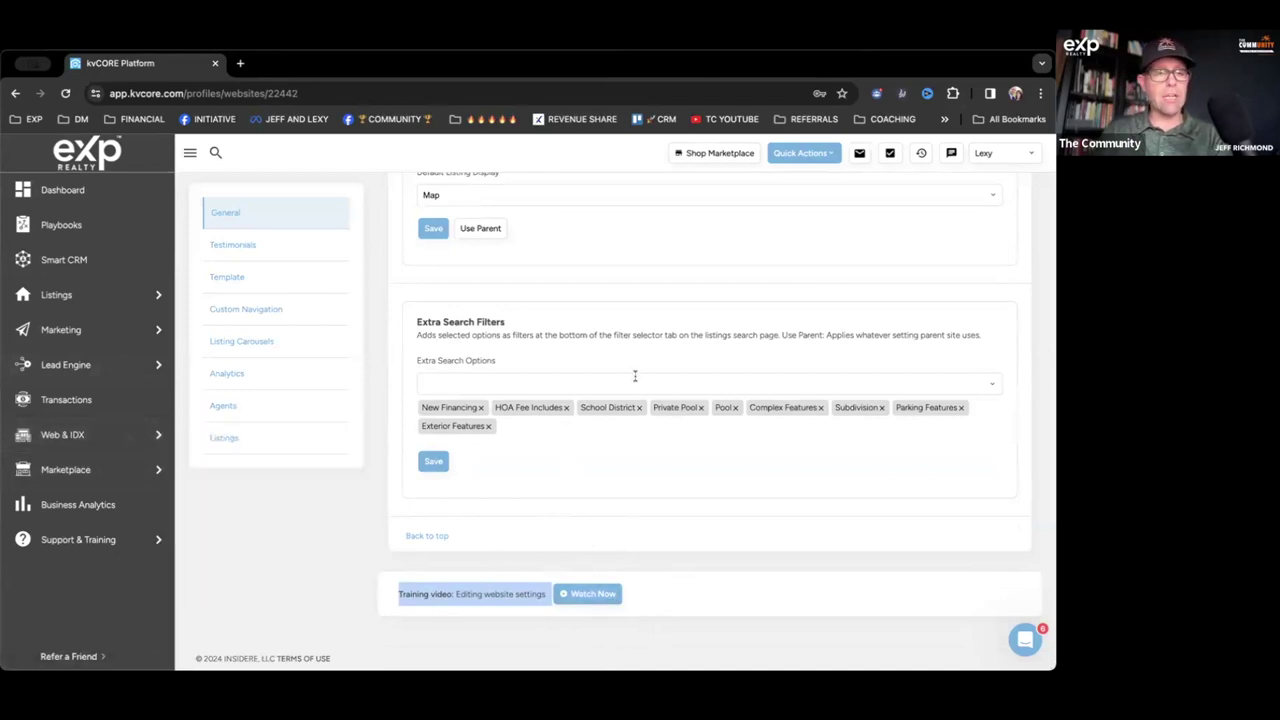
mouse_move(121, 450)
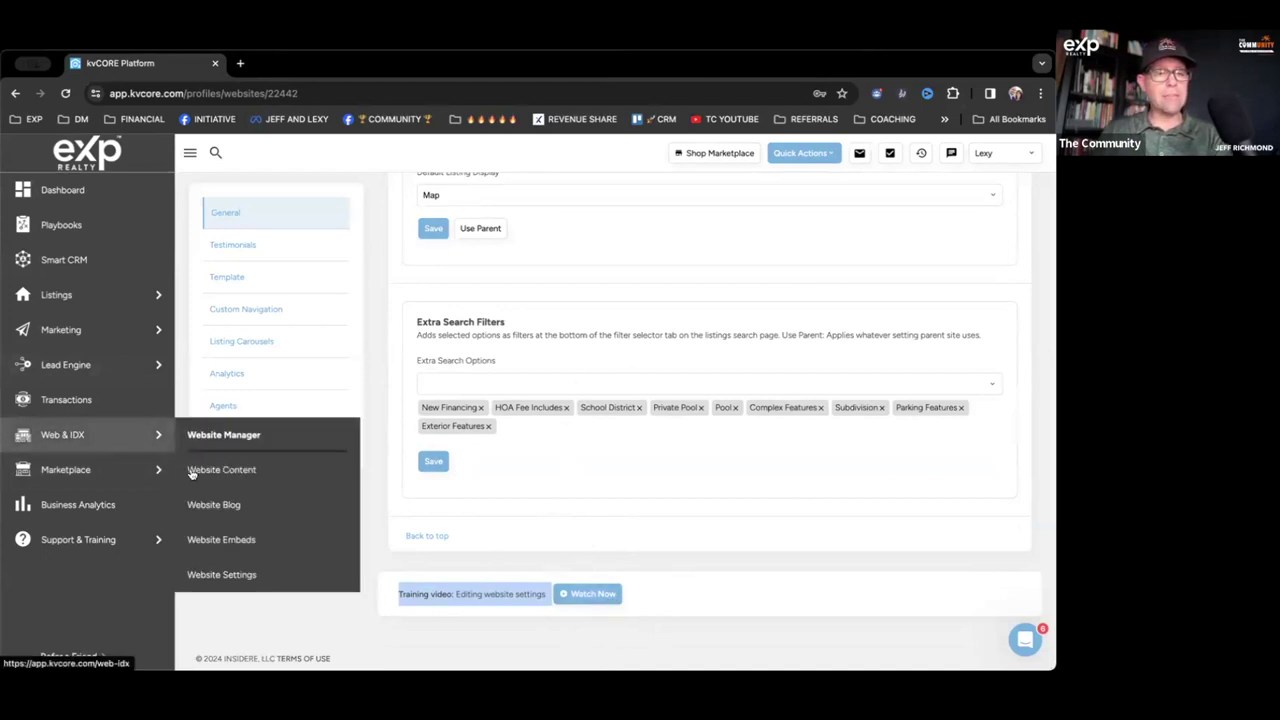
left_click(226, 539)
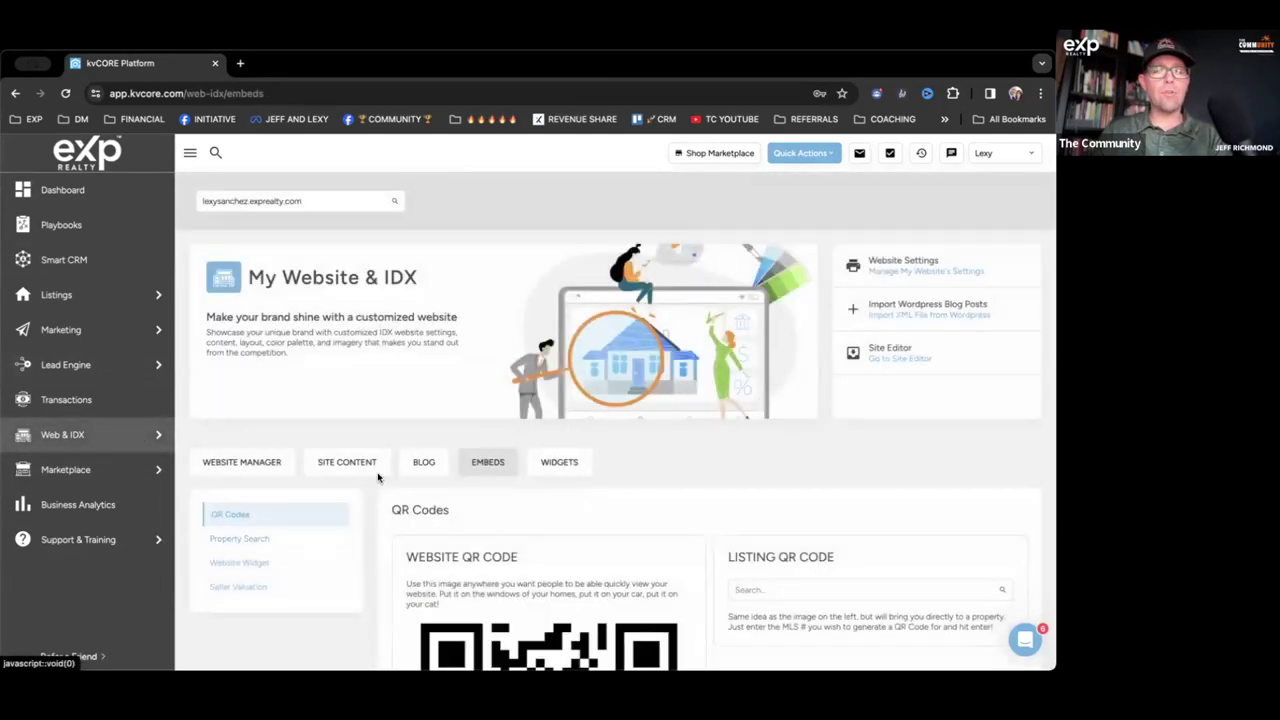
scroll(380, 478, "down", 3)
scroll(620, 430, "down", 2)
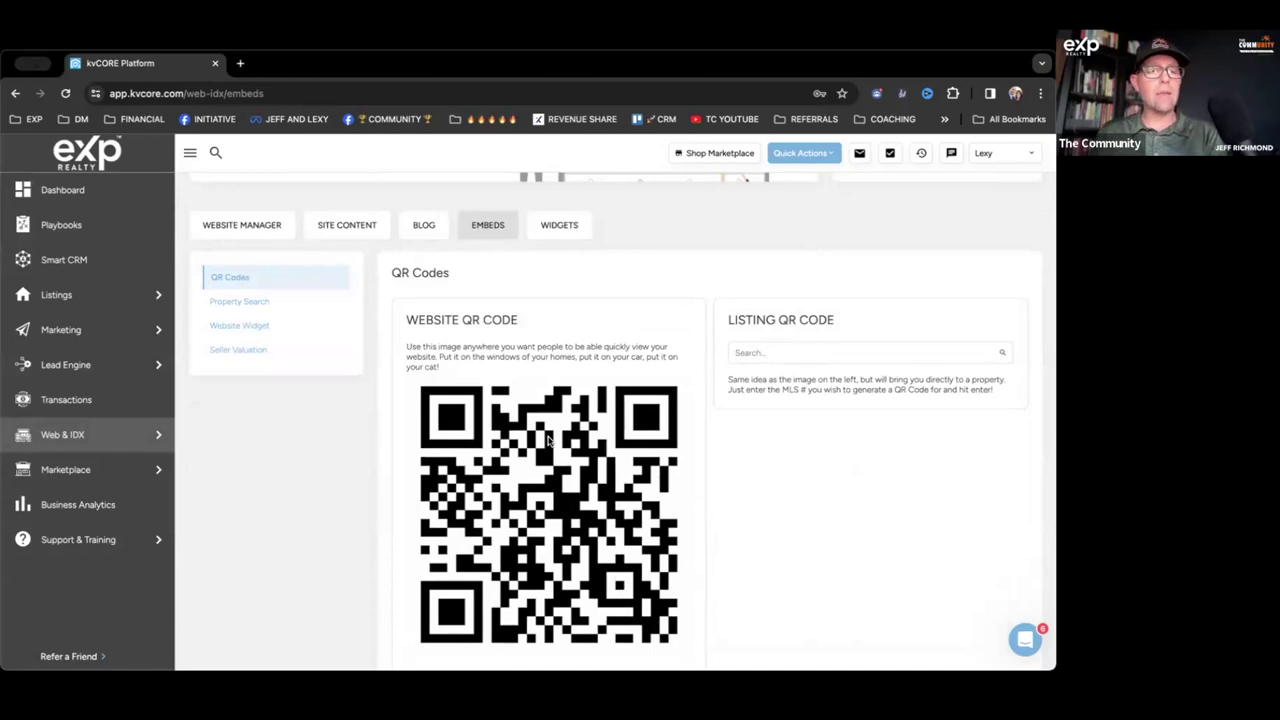
Step: Select the embed code of the Seller Valuation widget, then view the Website Widget preview and select its wide embed code
left_click(240, 350)
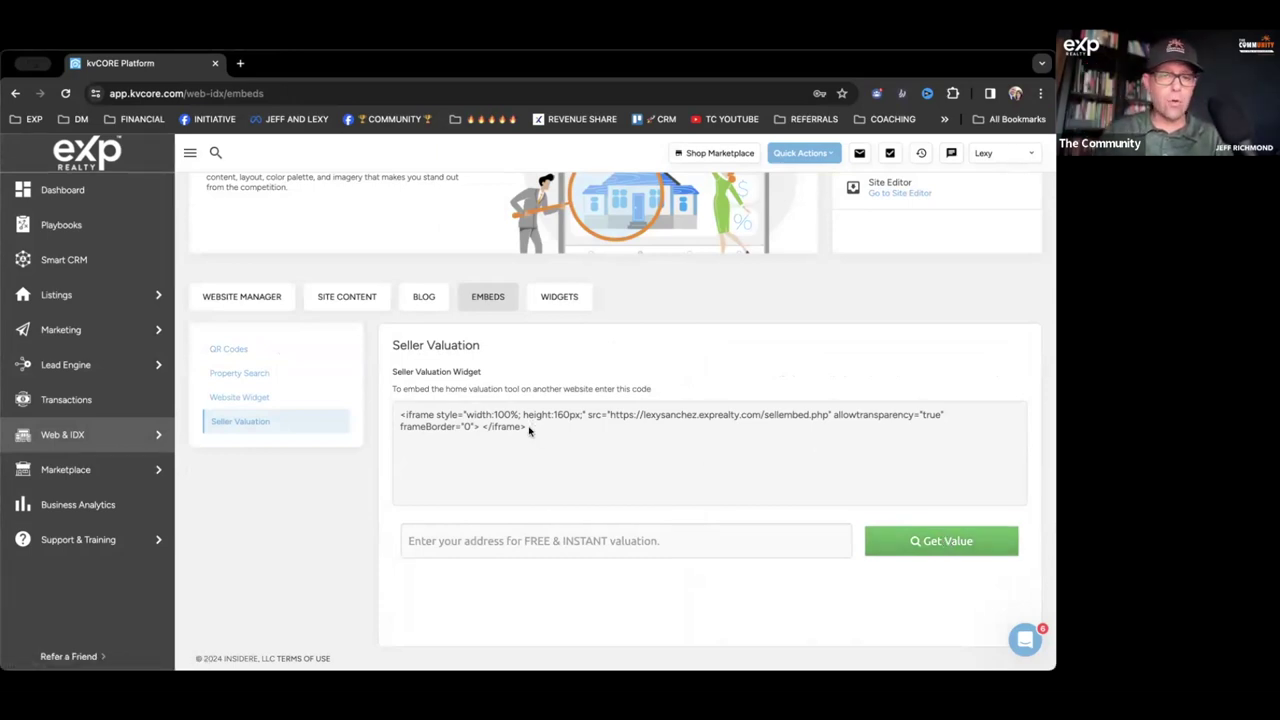
left_click_drag(530, 430, 400, 413)
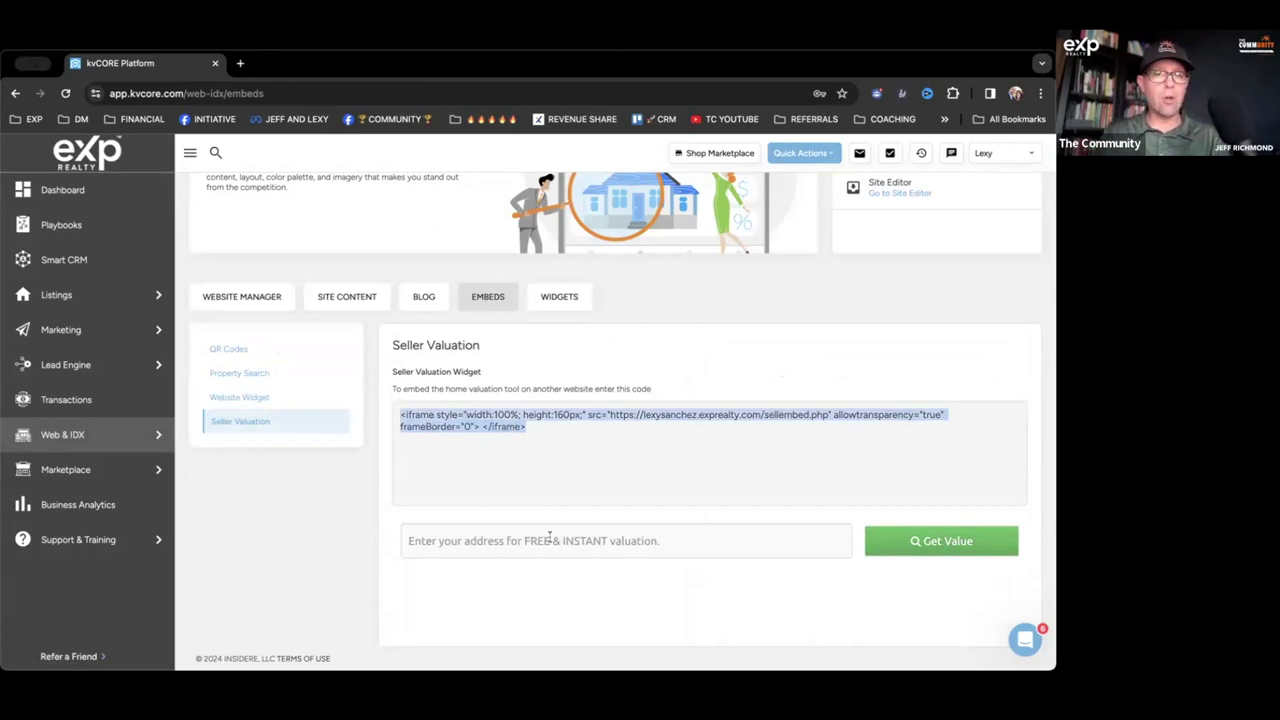
left_click(224, 399)
scroll(545, 421, "down", 2)
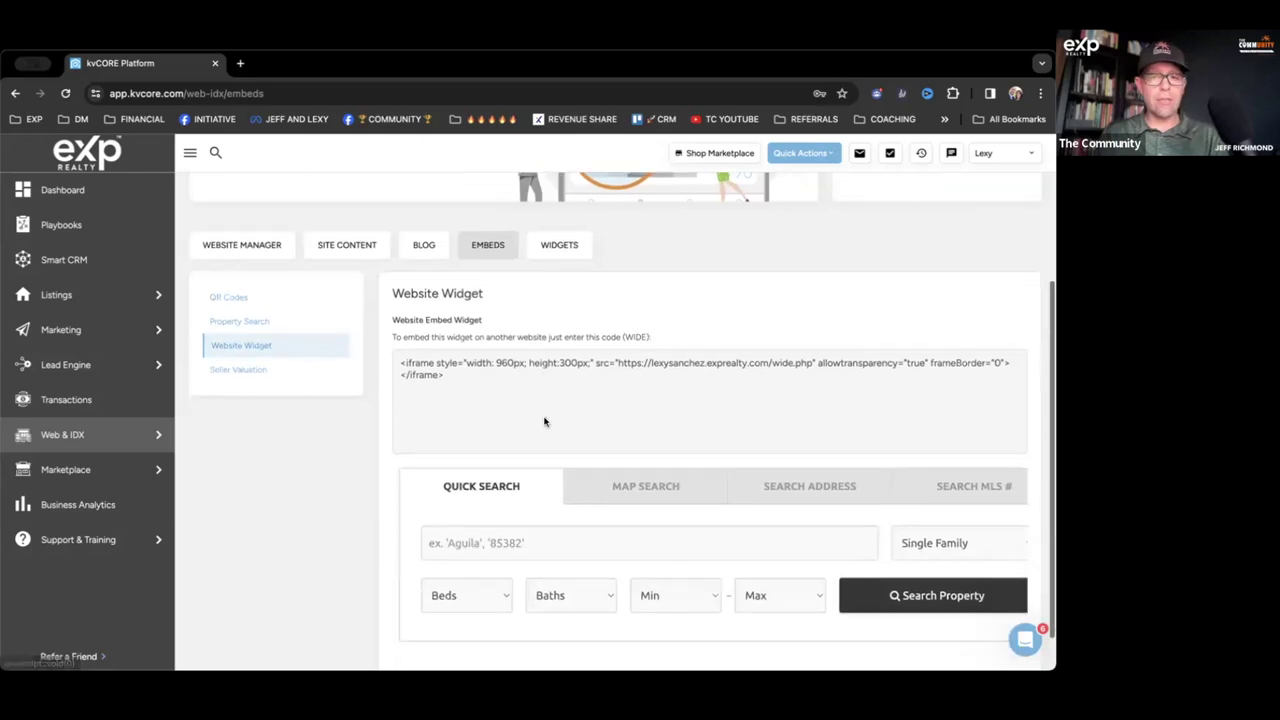
scroll(545, 421, "down", 1)
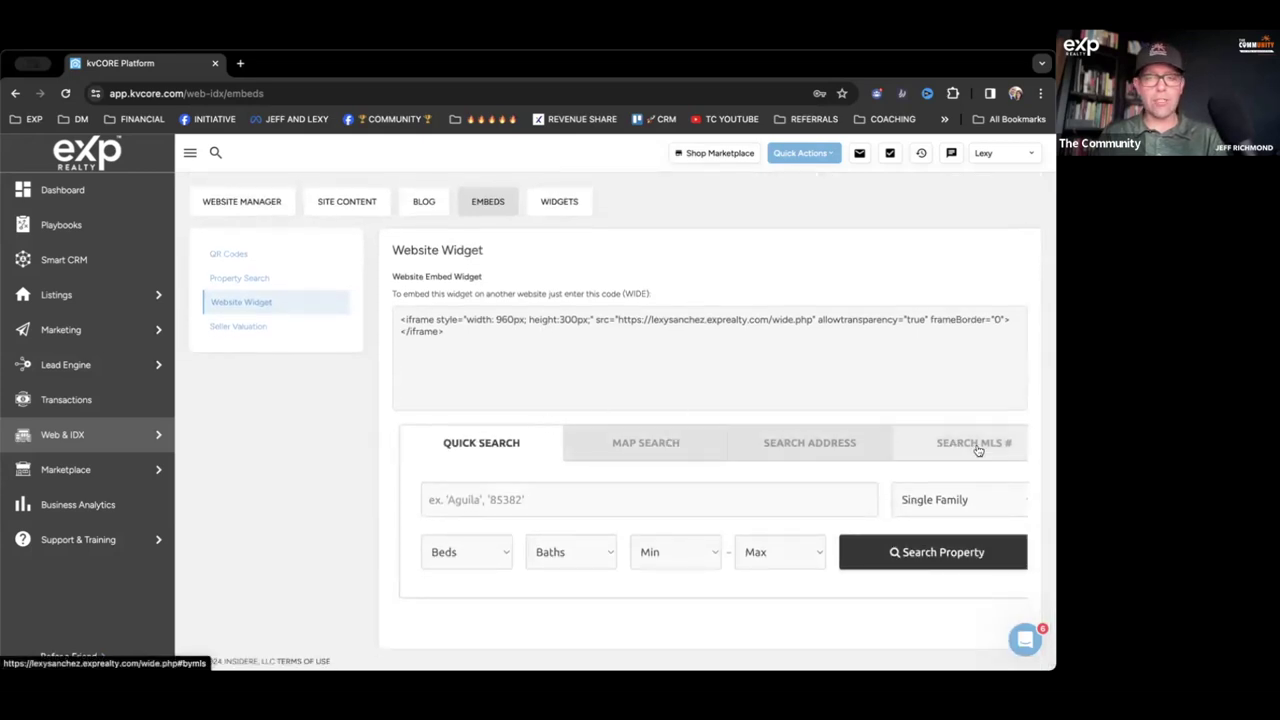
scroll(800, 466, "right", 2)
scroll(800, 466, "left", 2)
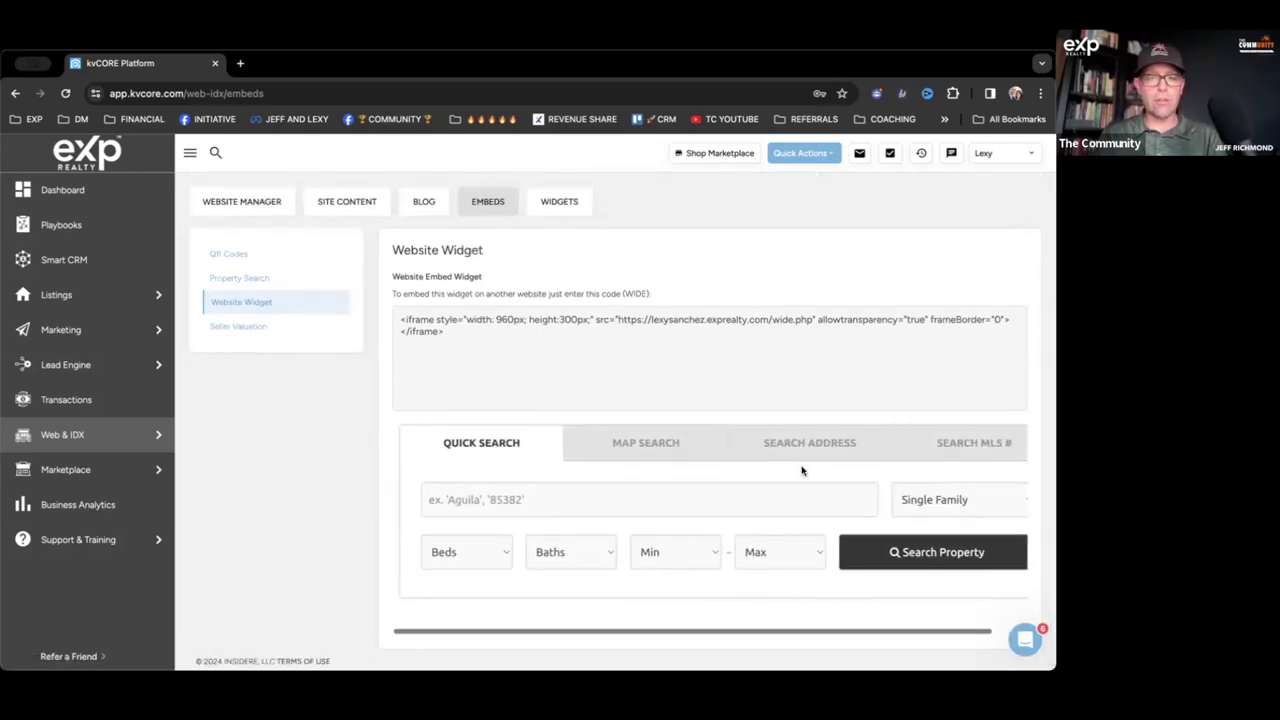
left_click_drag(446, 334, 375, 317)
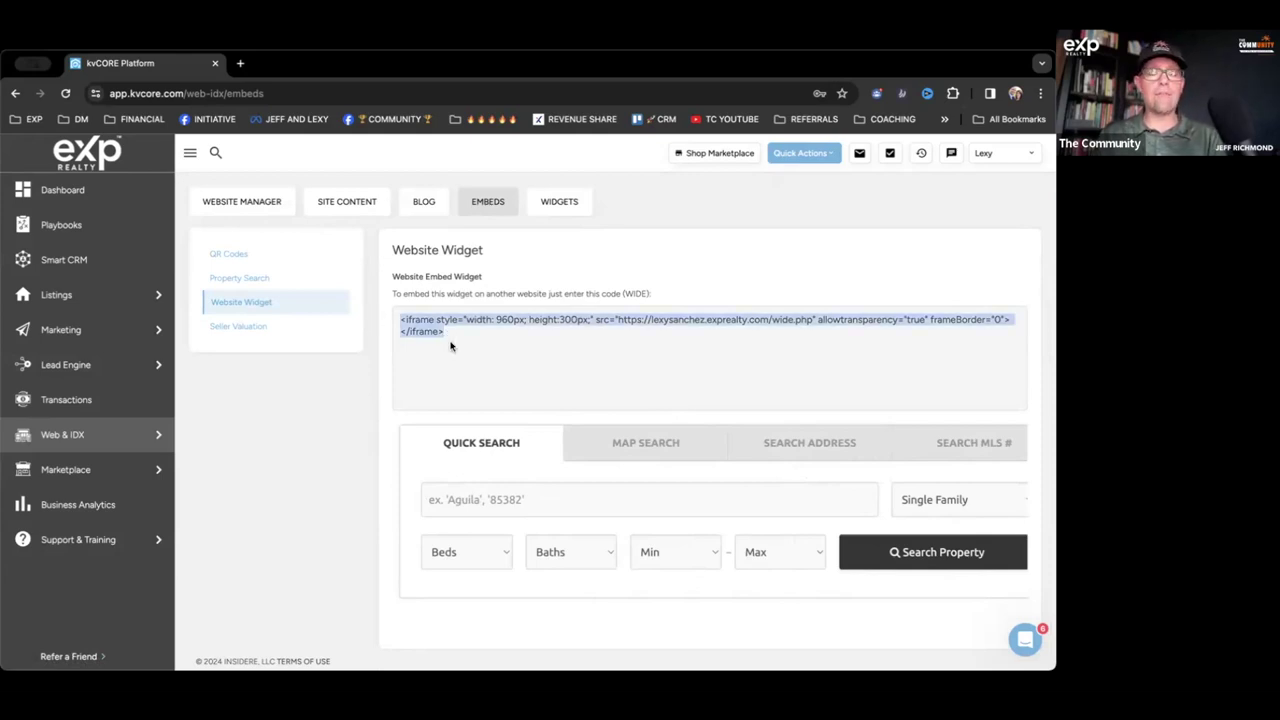
Step: Compare the full-size and small Property Search embed previews and select the embed code of the small version
mouse_move(90, 442)
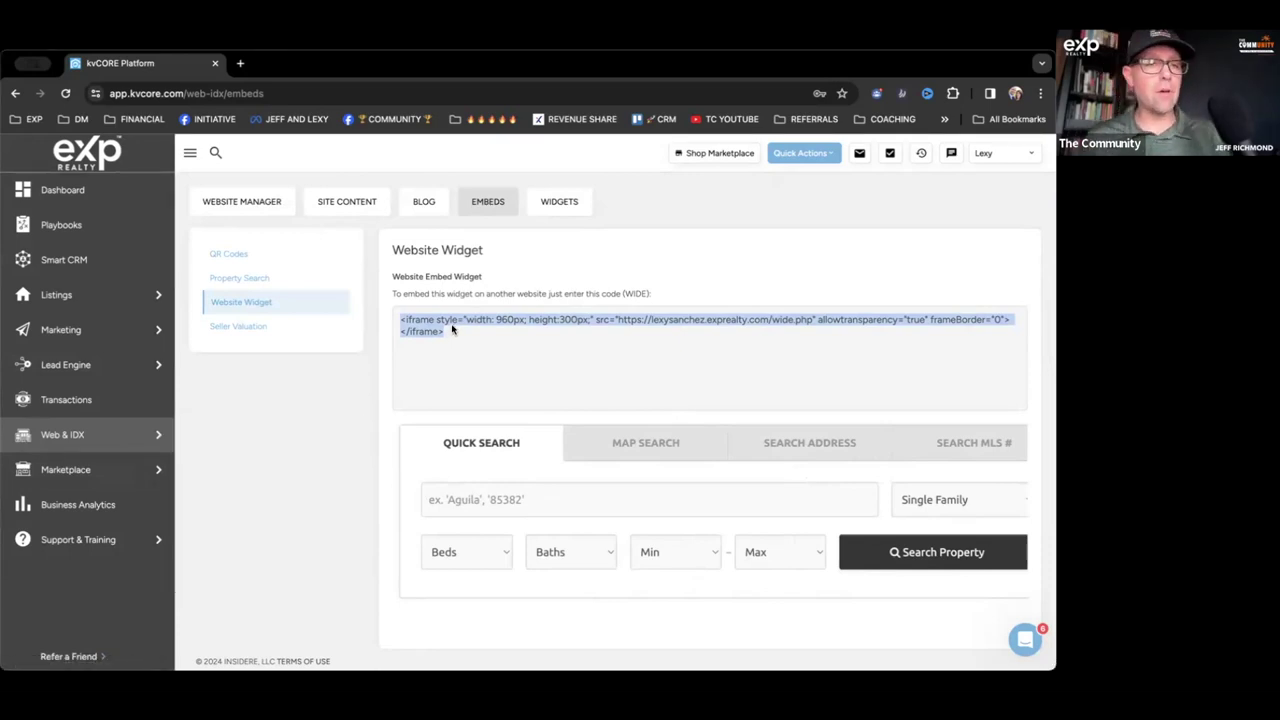
left_click(240, 278)
scroll(543, 391, "down", 5)
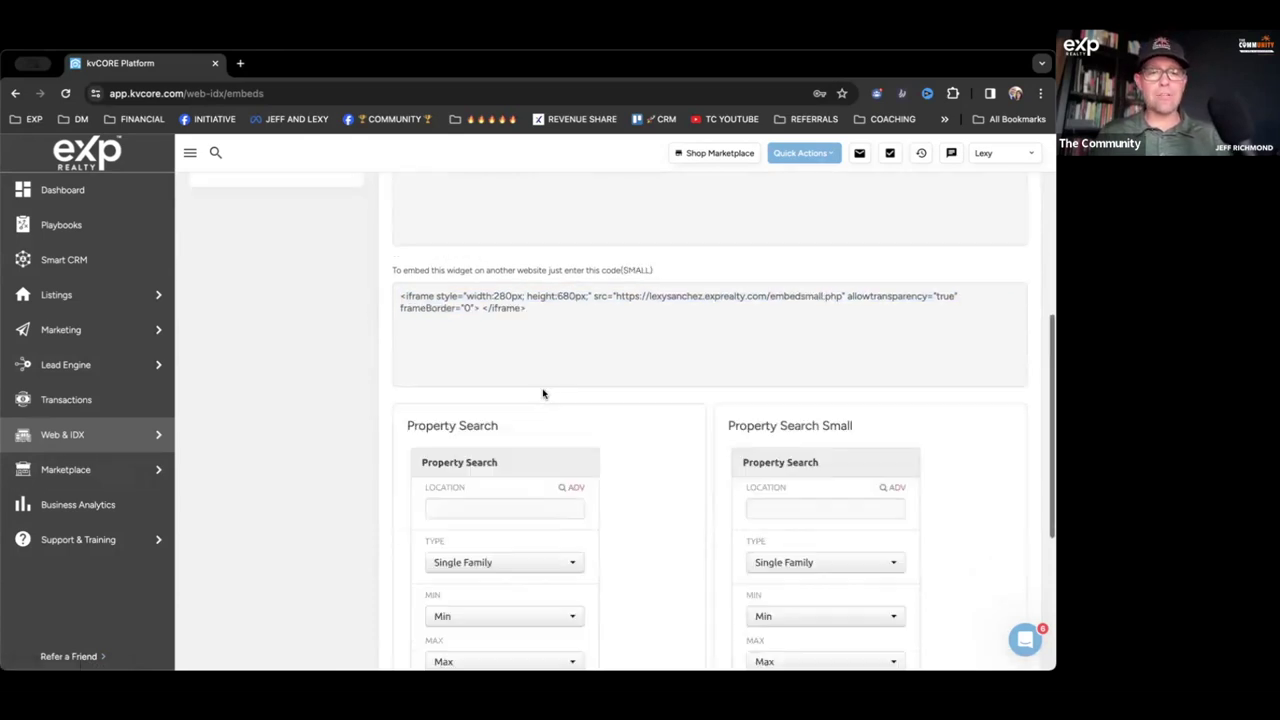
scroll(636, 432, "down", 1)
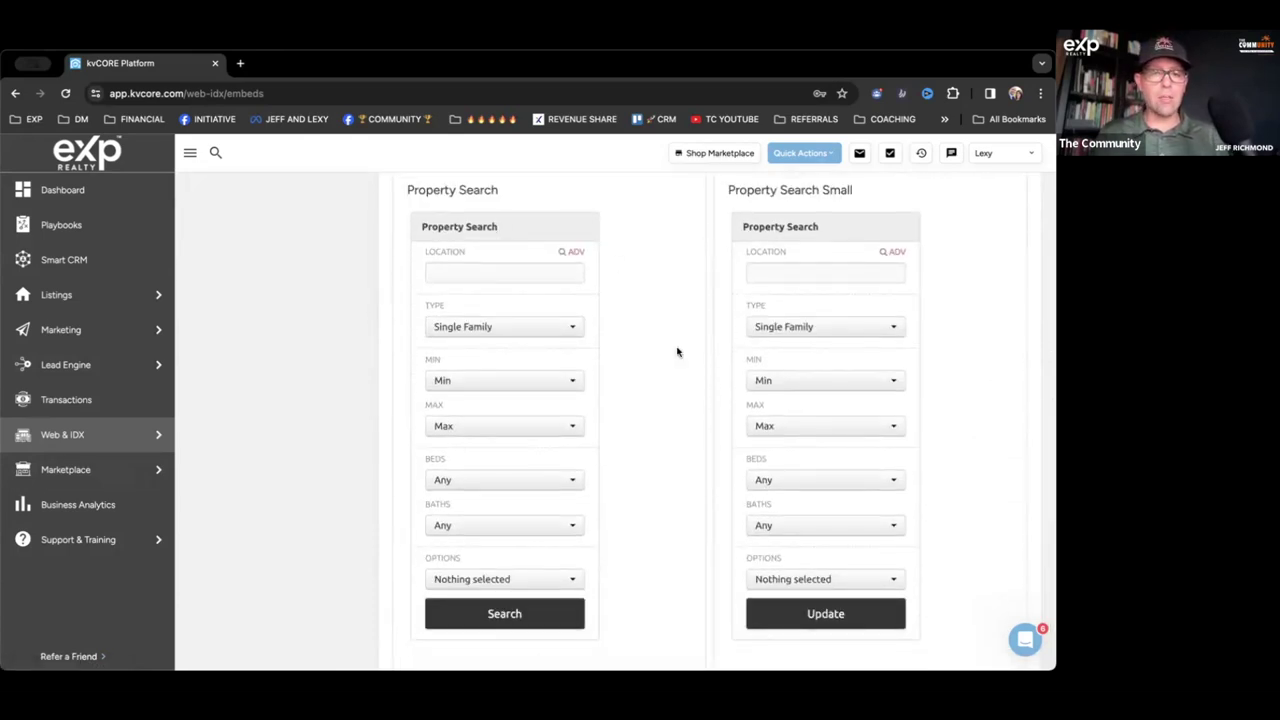
scroll(652, 567, "up", 1)
scroll(652, 567, "down", 2)
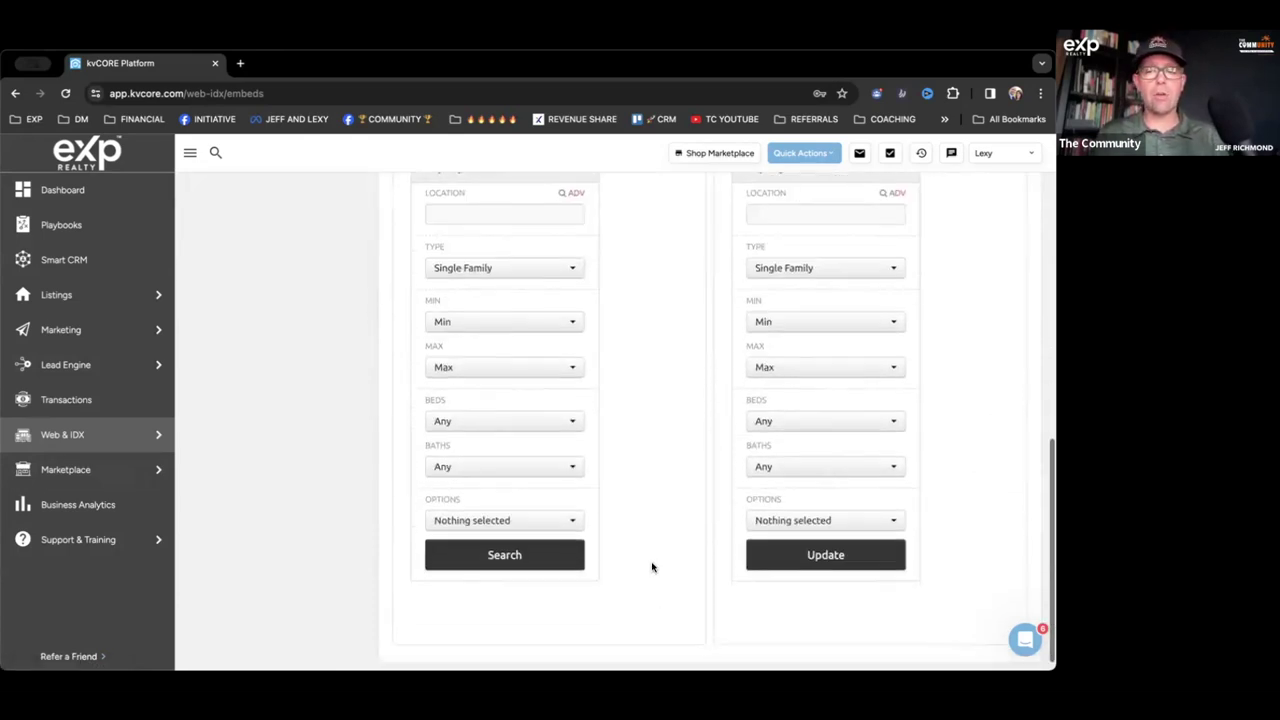
scroll(652, 567, "up", 2)
scroll(652, 567, "up", 2)
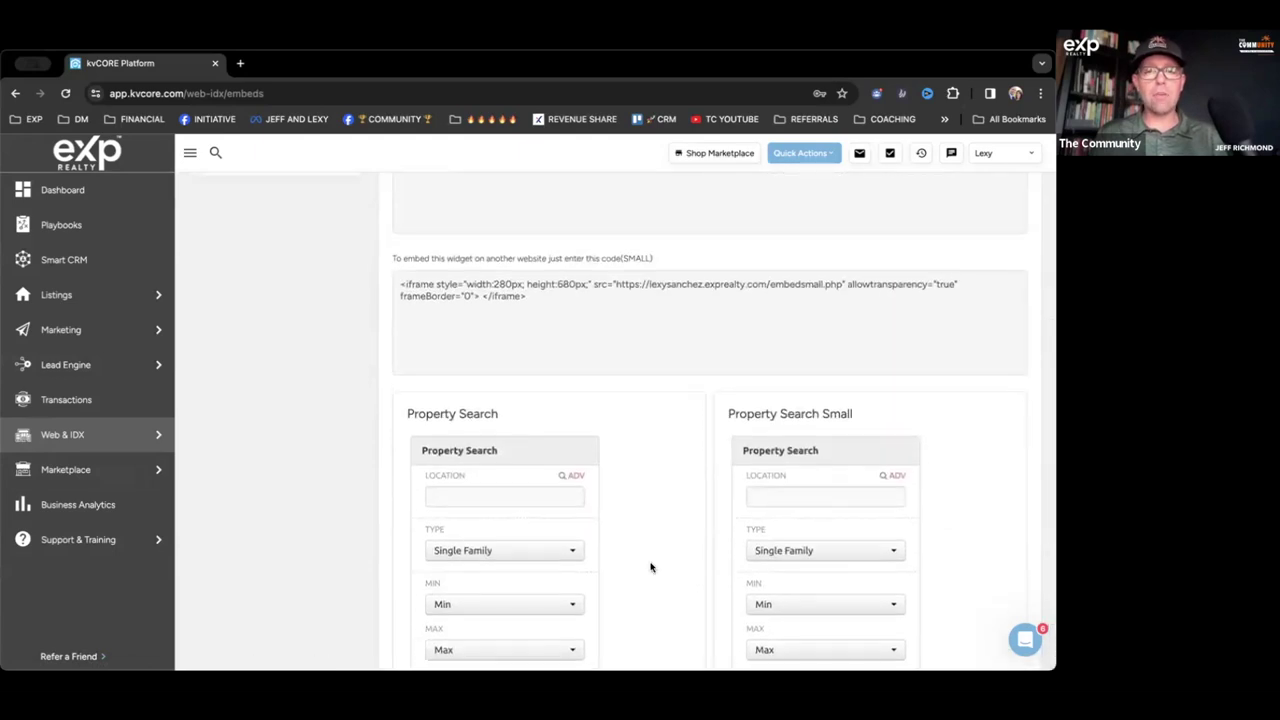
left_click_drag(544, 305, 383, 289)
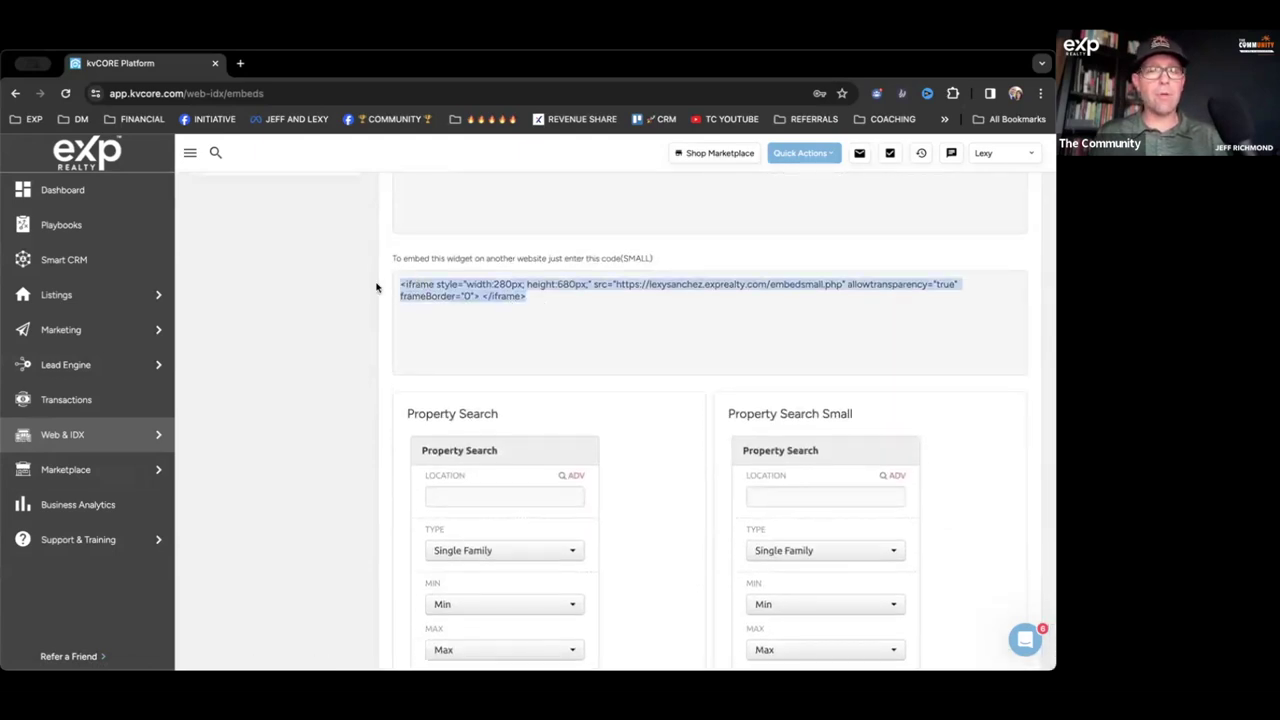
Step: Return to the QR Codes section of the embeds and view the full website QR code
scroll(425, 304, "up", 3)
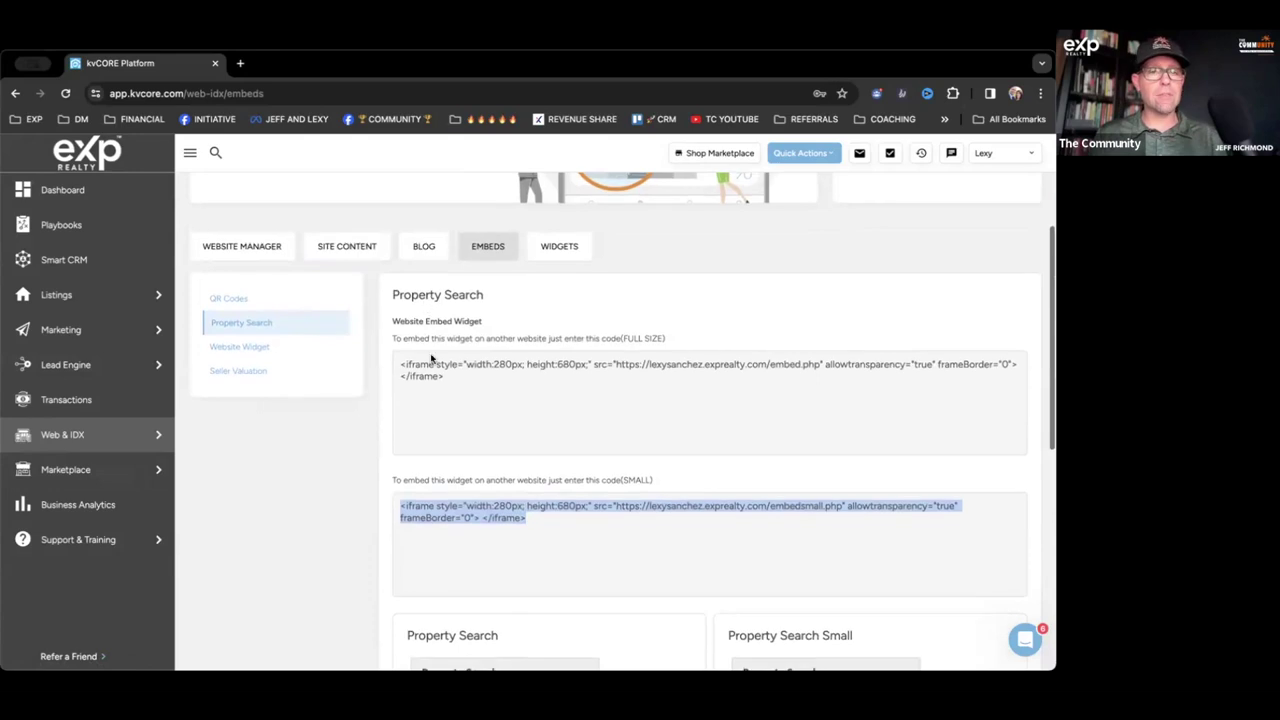
left_click(224, 299)
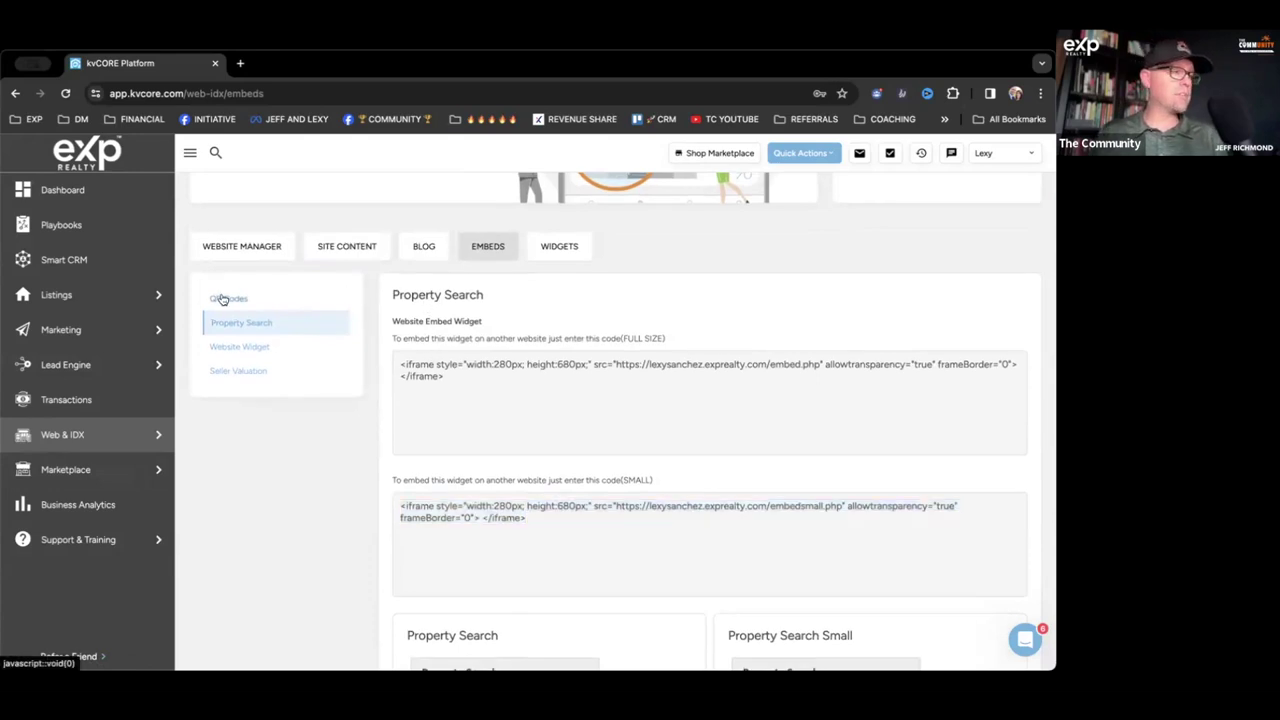
scroll(575, 462, "down", 1)
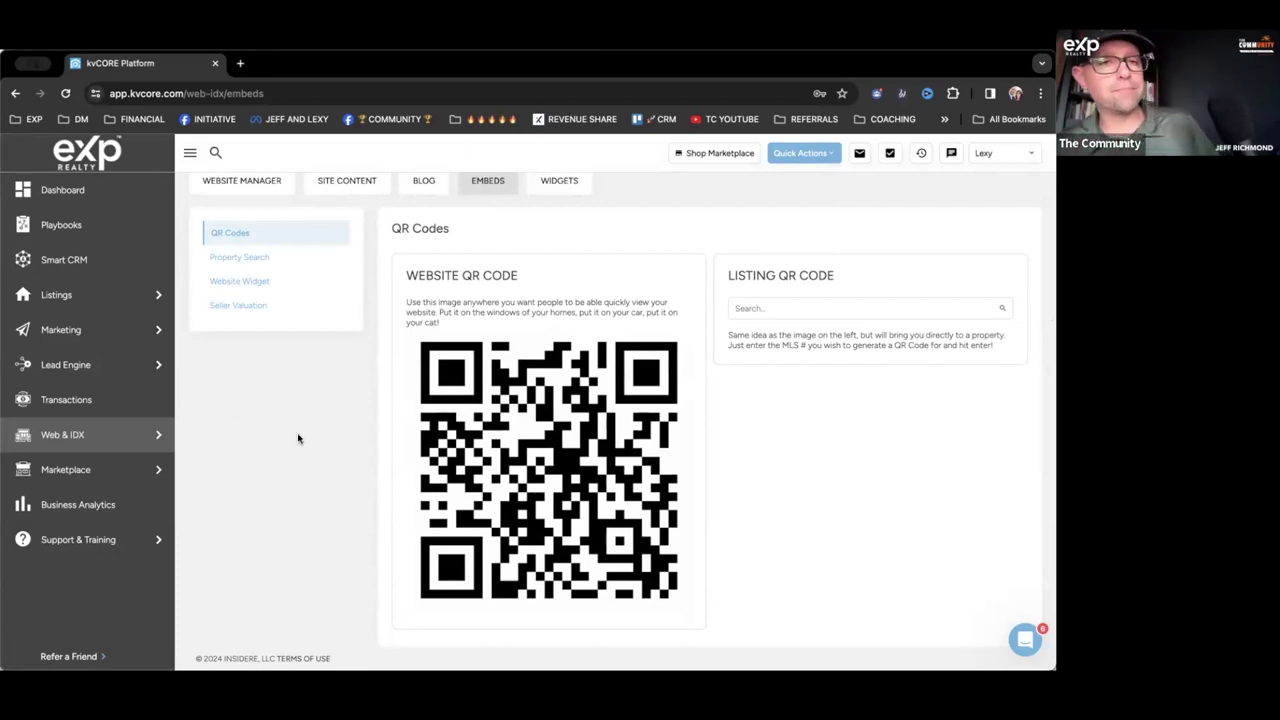
Step: Open the Marketplace and look over its featured product and the Discover Marketplace offerings
left_click(60, 472)
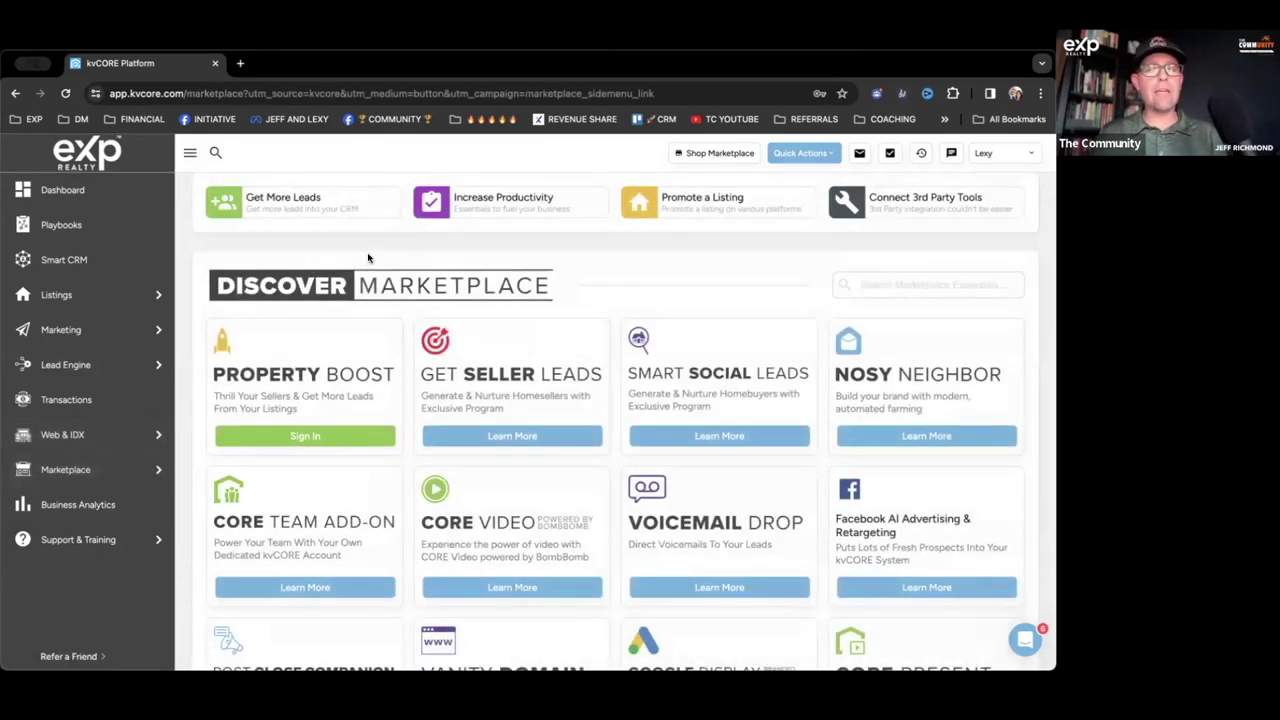
scroll(368, 258, "up", 3)
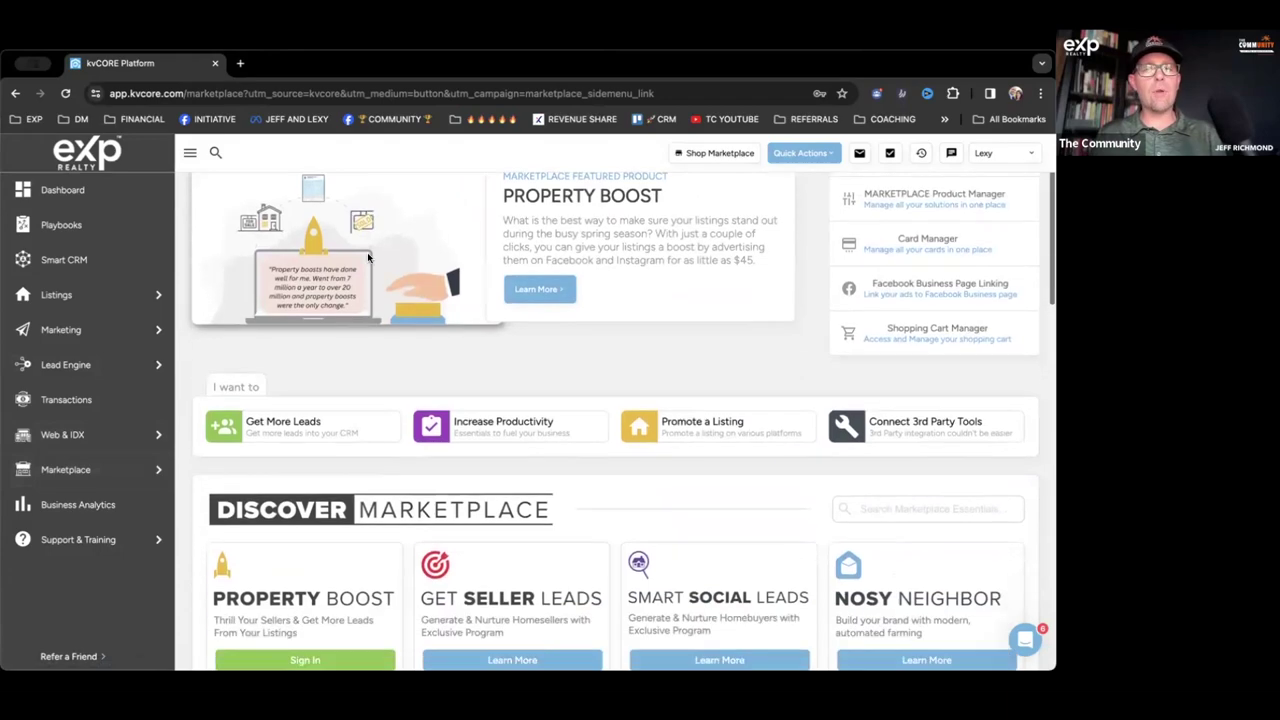
Step: View the Testimonial Tree credentials form from the Marketplace product list and close it without entering anything
scroll(406, 291, "down", 5)
scroll(428, 400, "down", 10)
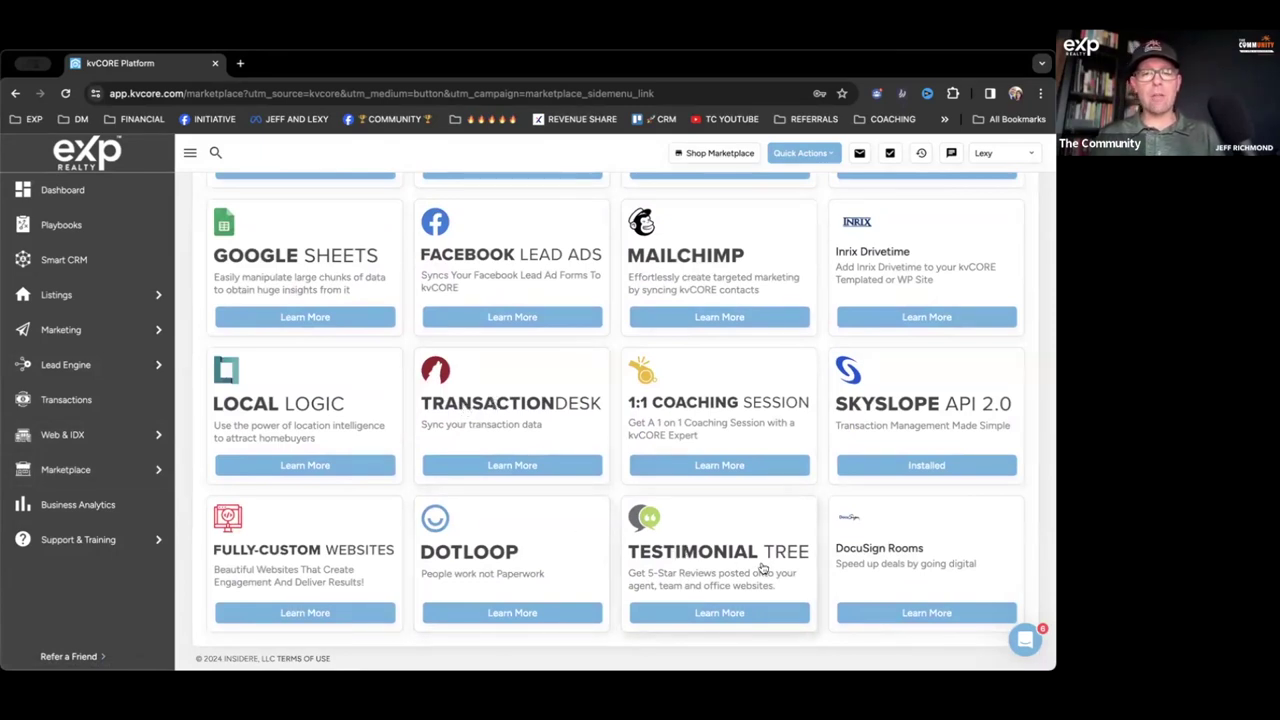
scroll(762, 568, "up", 1)
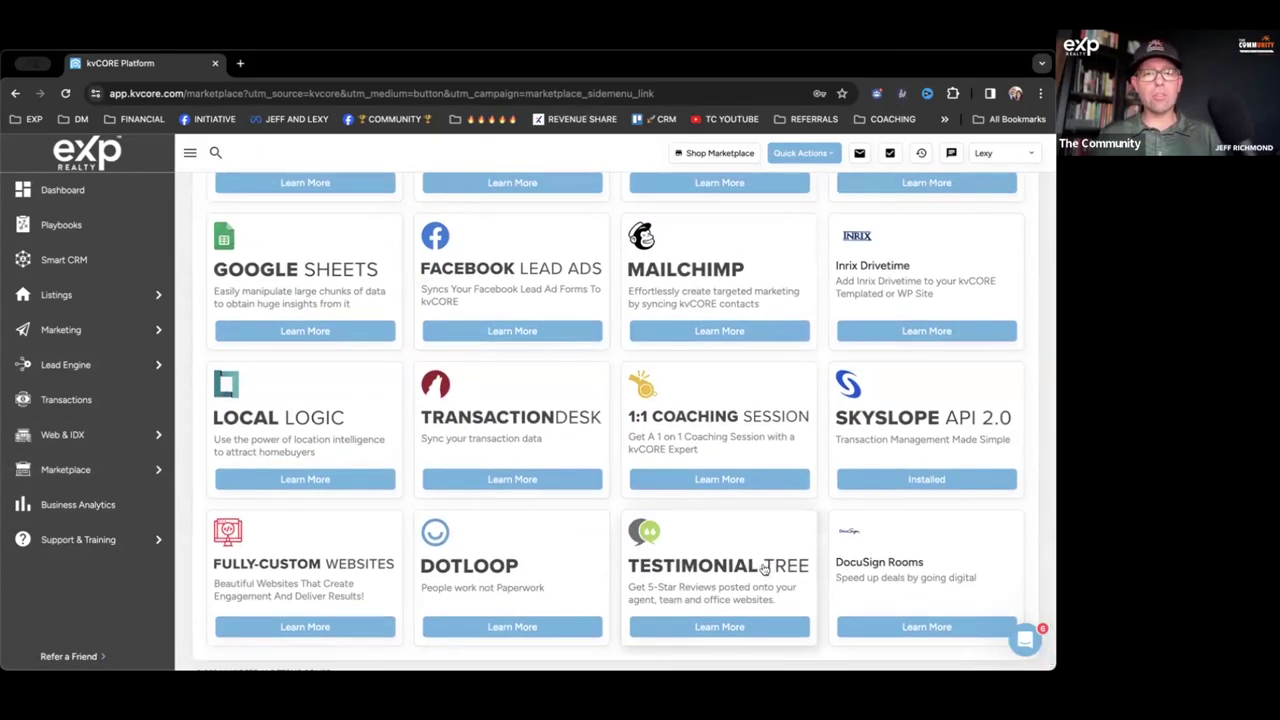
left_click(766, 568)
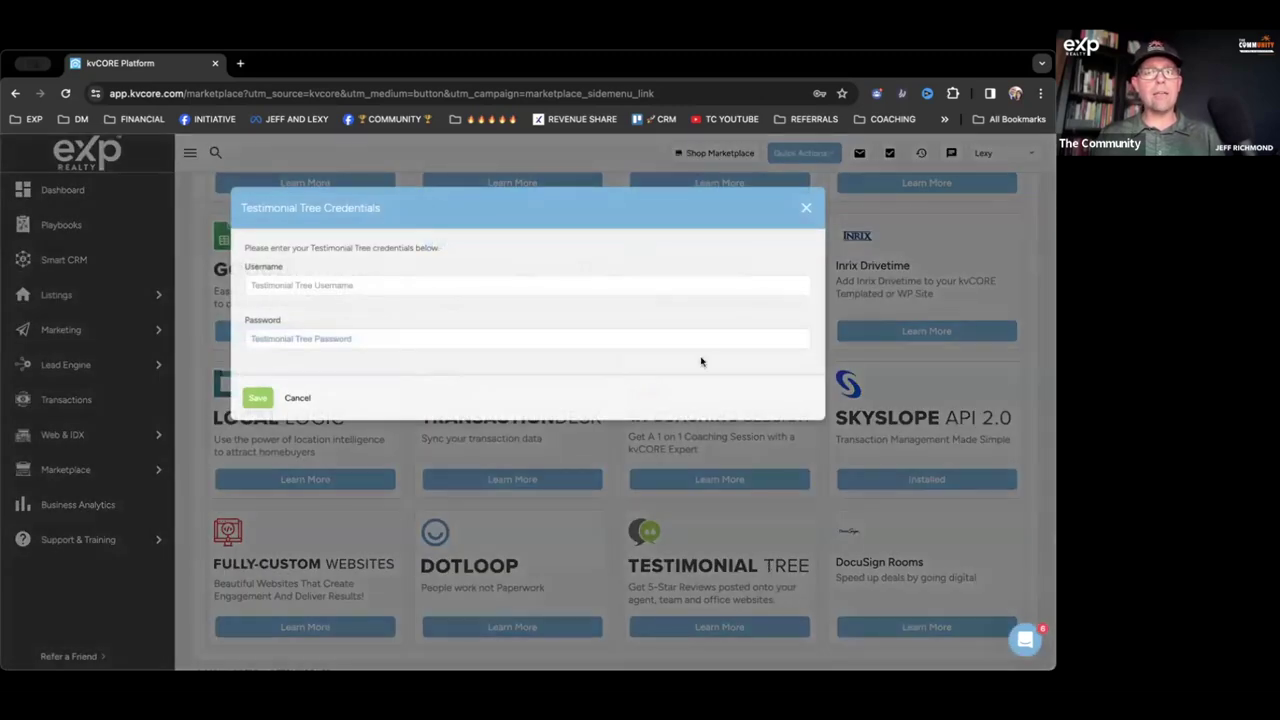
left_click(602, 286)
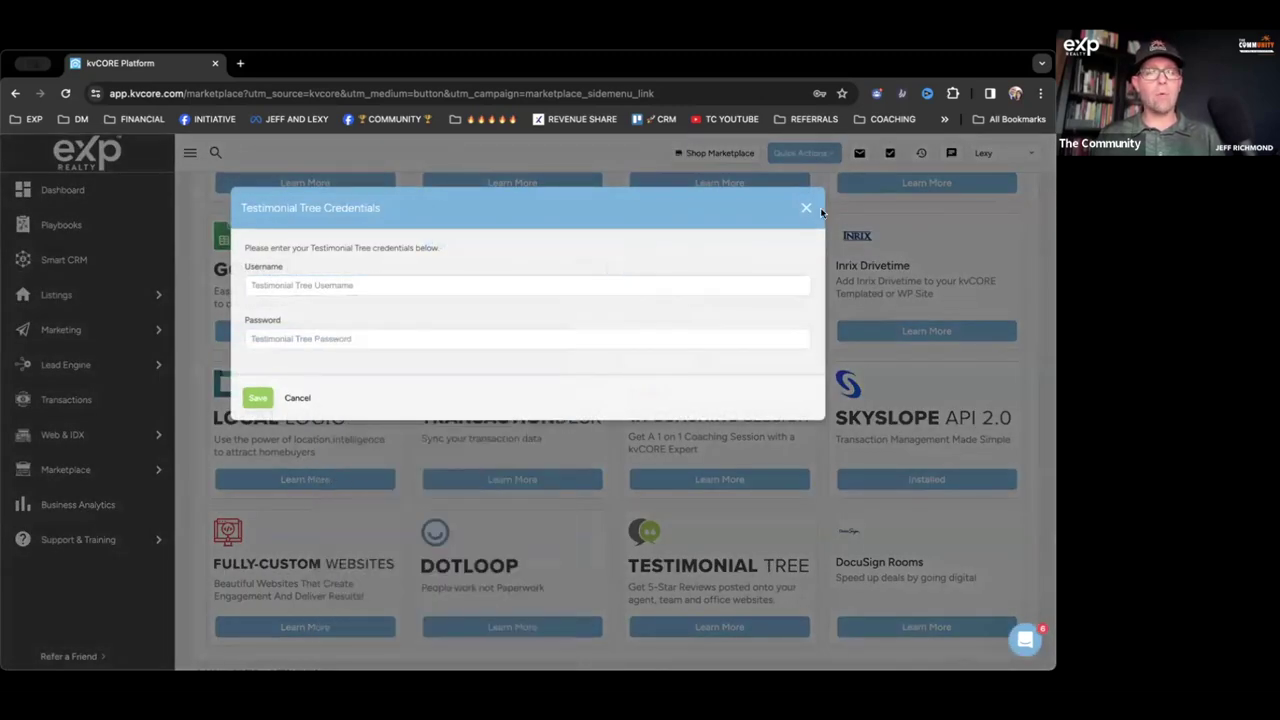
left_click(806, 208)
Step: Look over the Discover Marketplace product cards, from Testimonial Tree and the integrations back to the goal categories
scroll(803, 358, "up", 3)
scroll(803, 358, "down", 3)
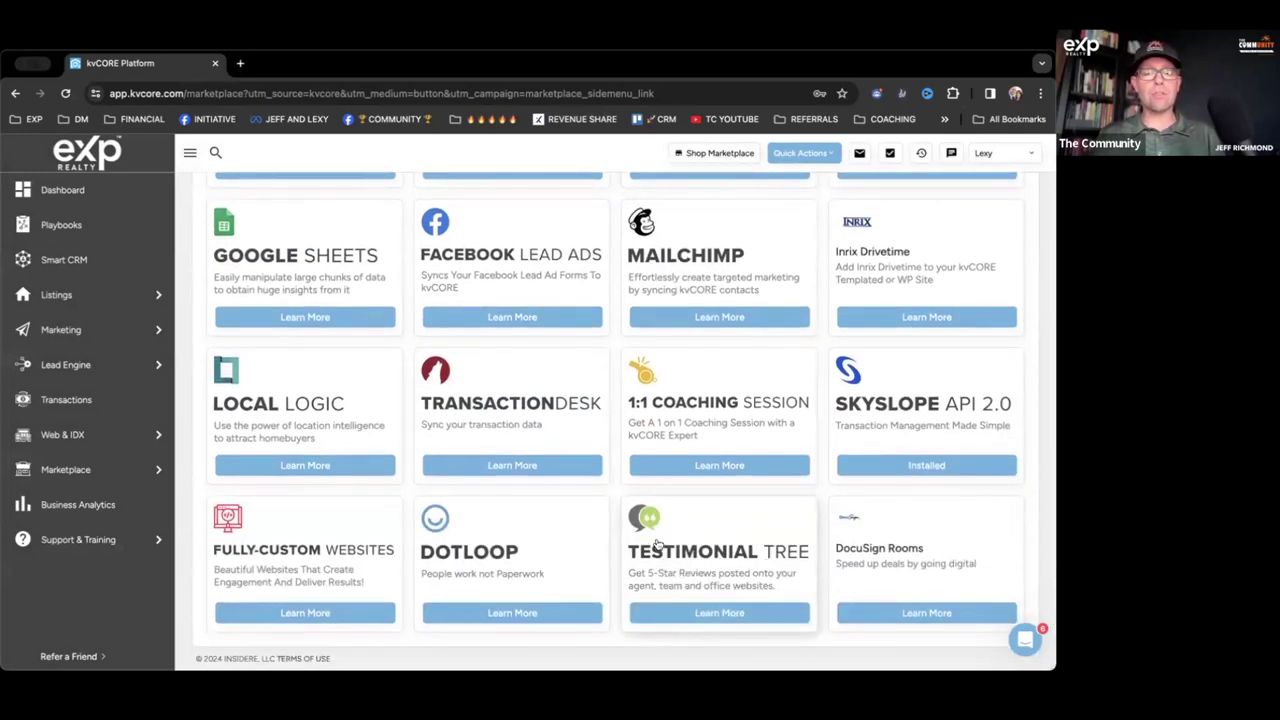
scroll(650, 538, "up", 1)
scroll(650, 538, "down", 1)
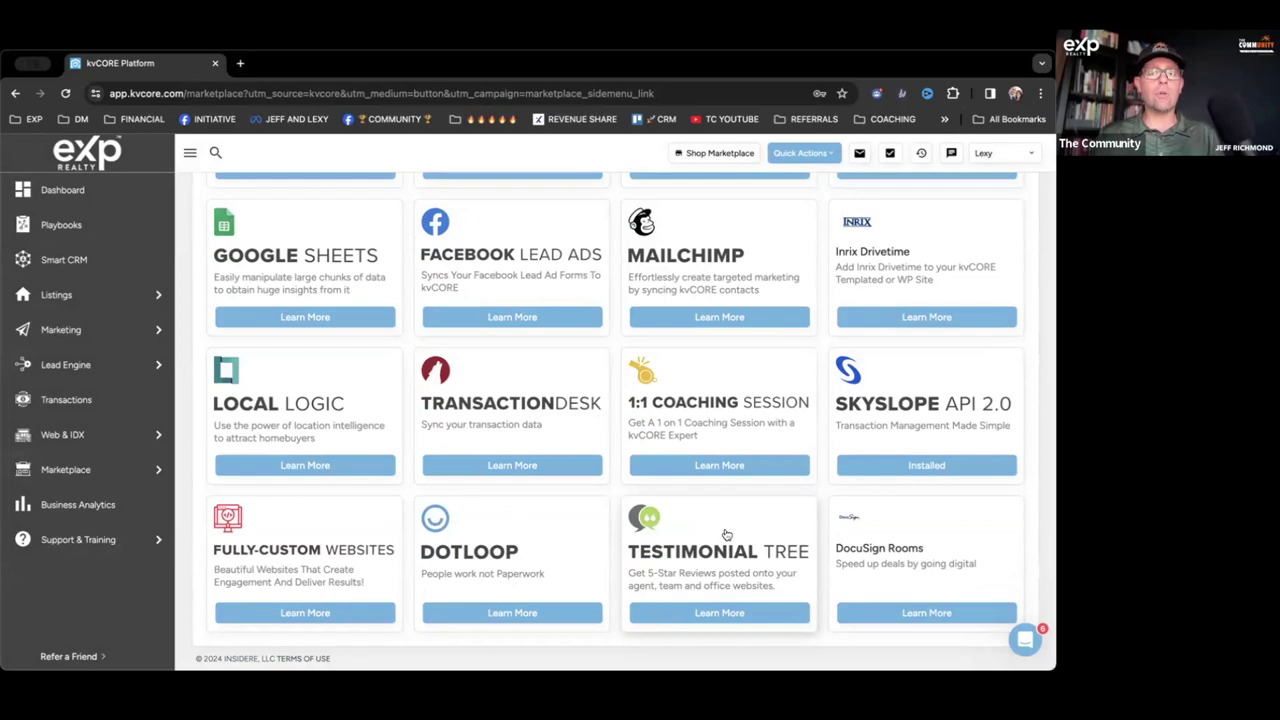
scroll(727, 535, "up", 3)
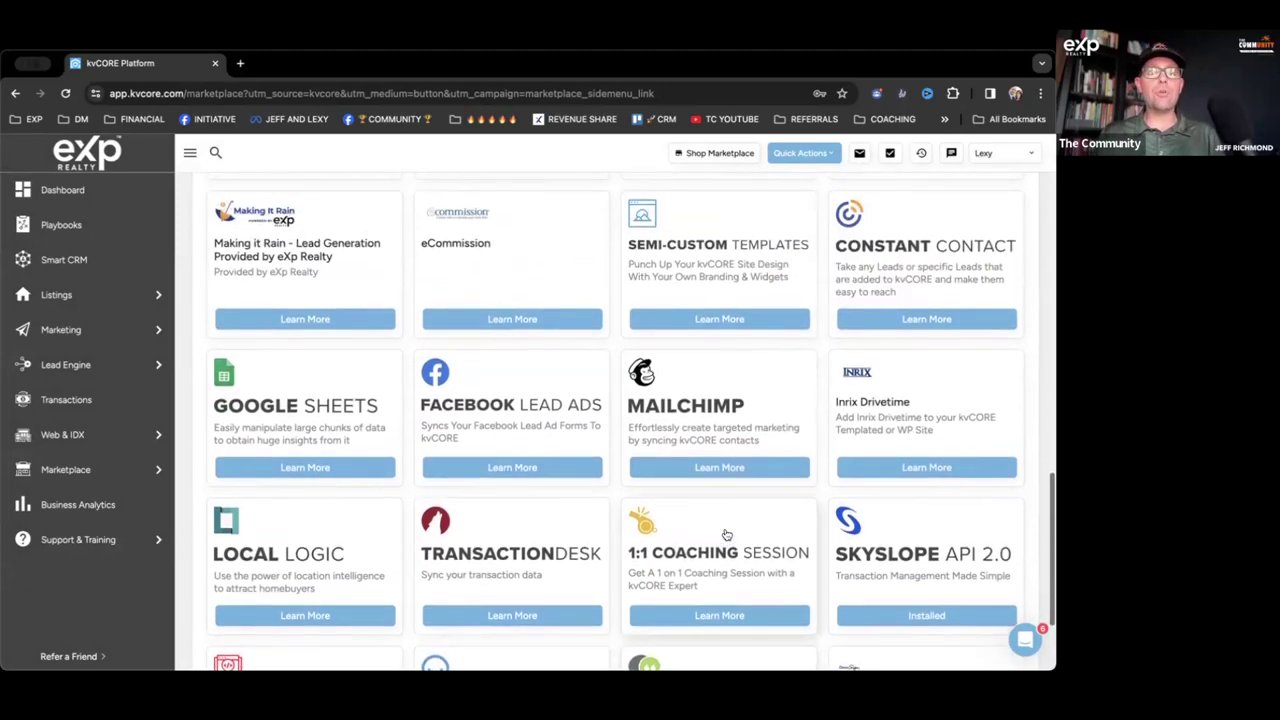
scroll(727, 535, "up", 4)
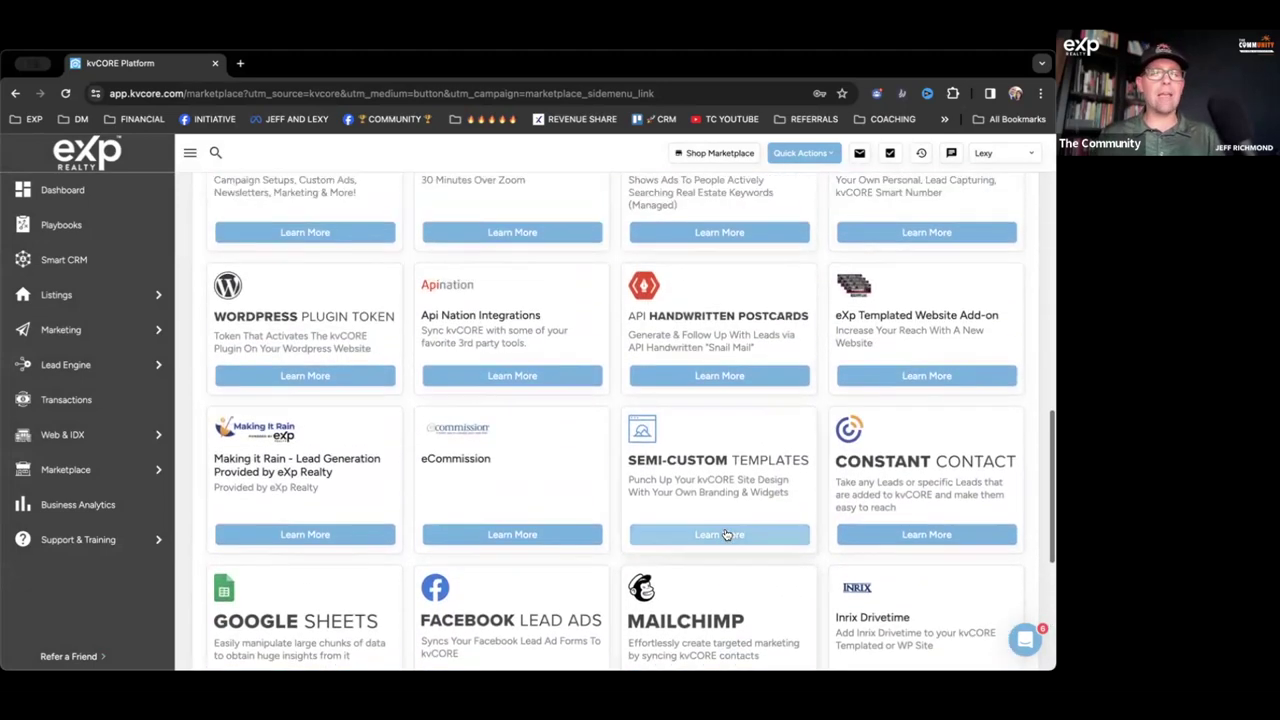
scroll(727, 535, "up", 2)
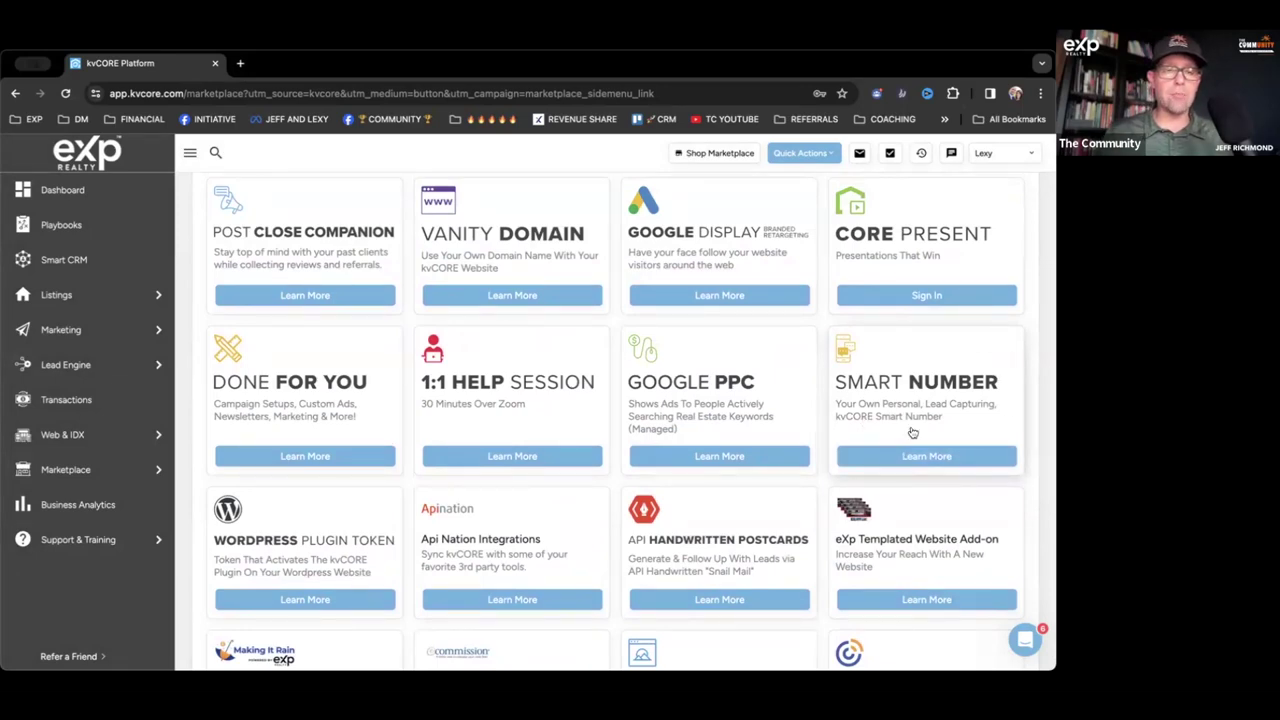
scroll(912, 432, "up", 4)
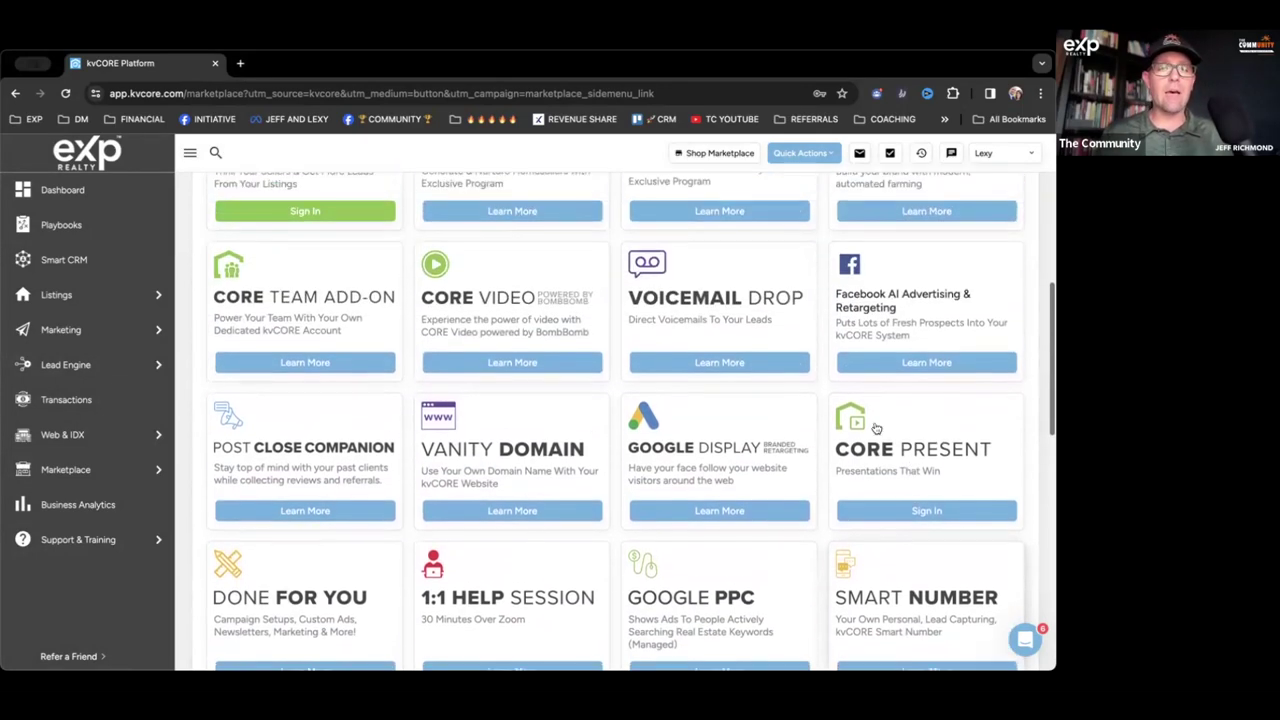
scroll(508, 472, "up", 2)
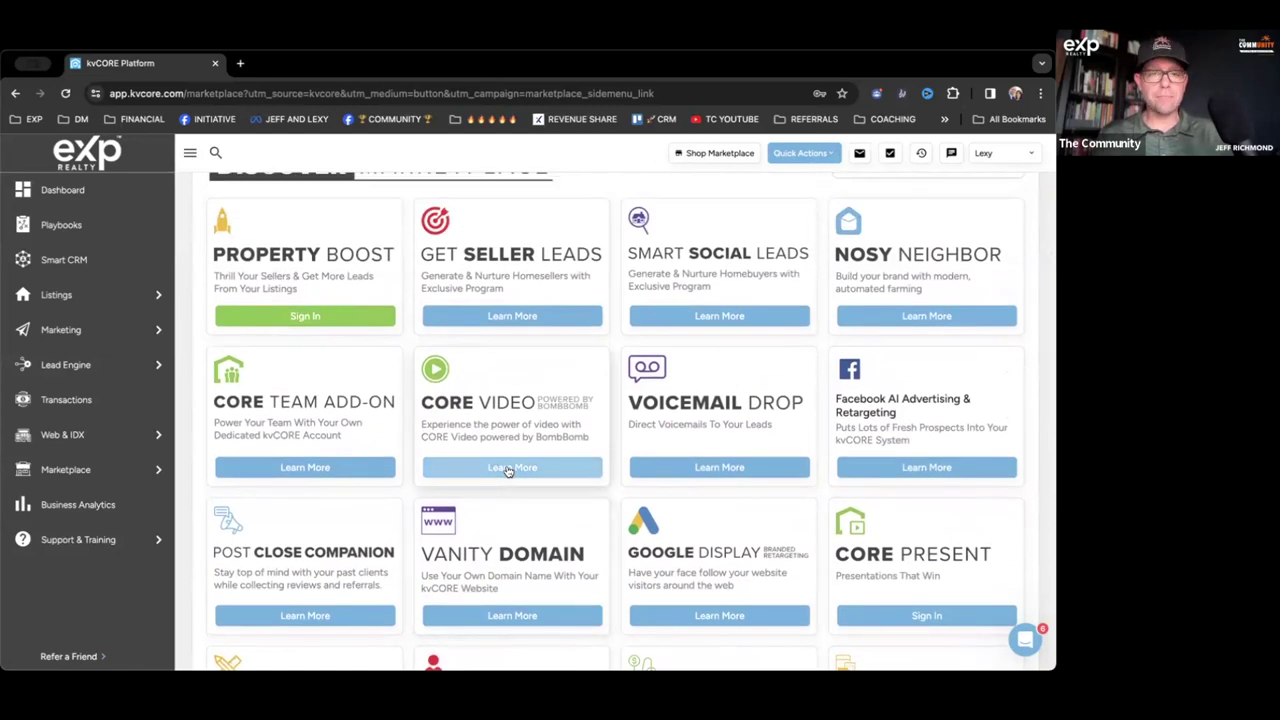
scroll(508, 472, "down", 1)
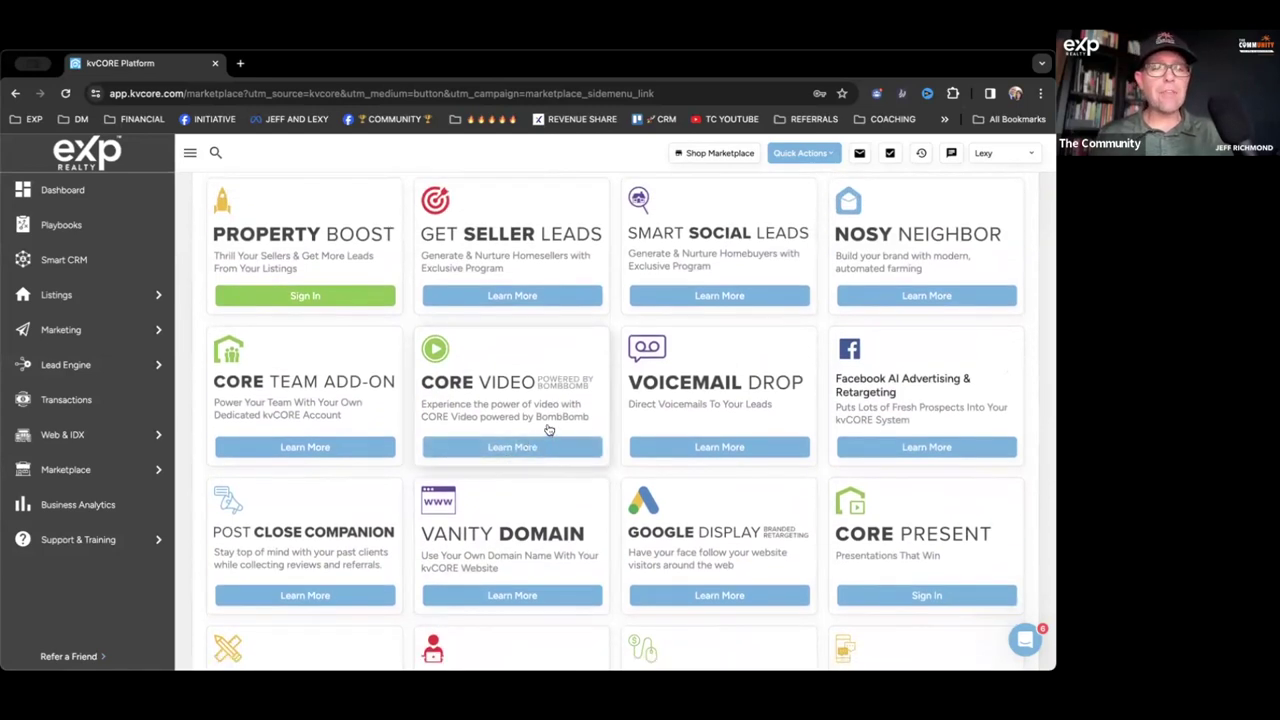
scroll(548, 430, "up", 3)
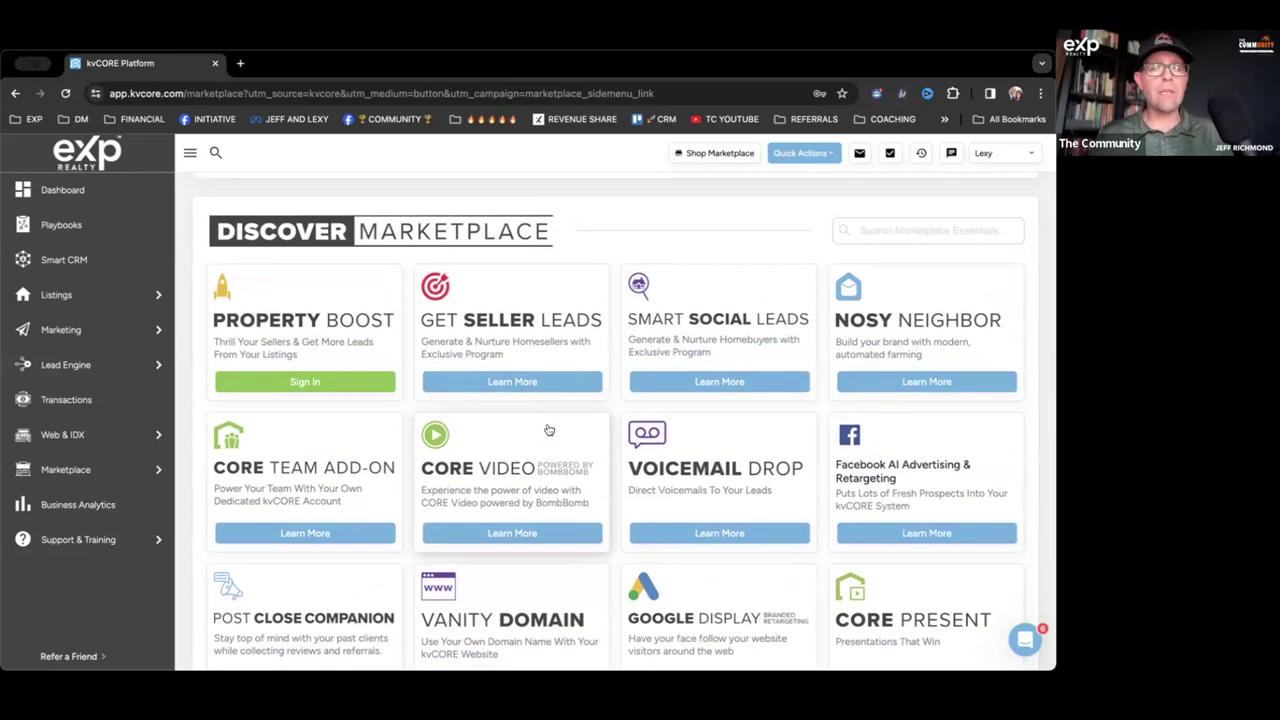
scroll(548, 430, "up", 5)
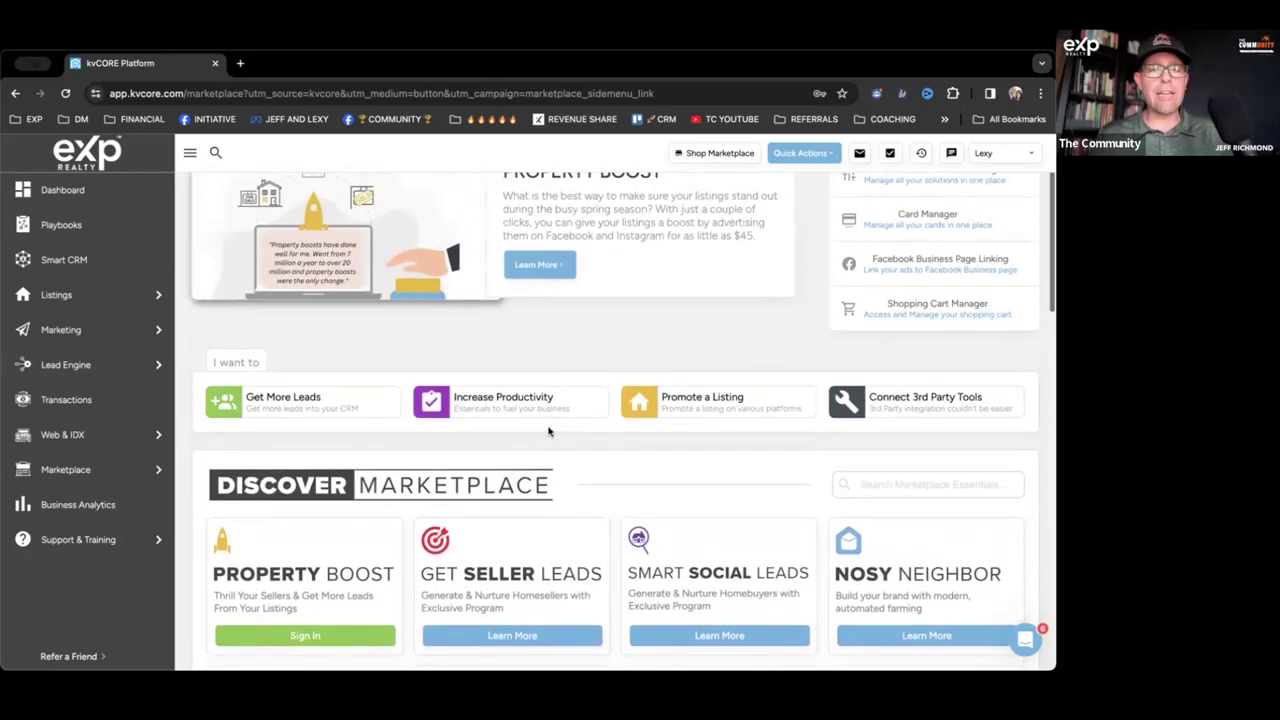
scroll(540, 400, "down", 6)
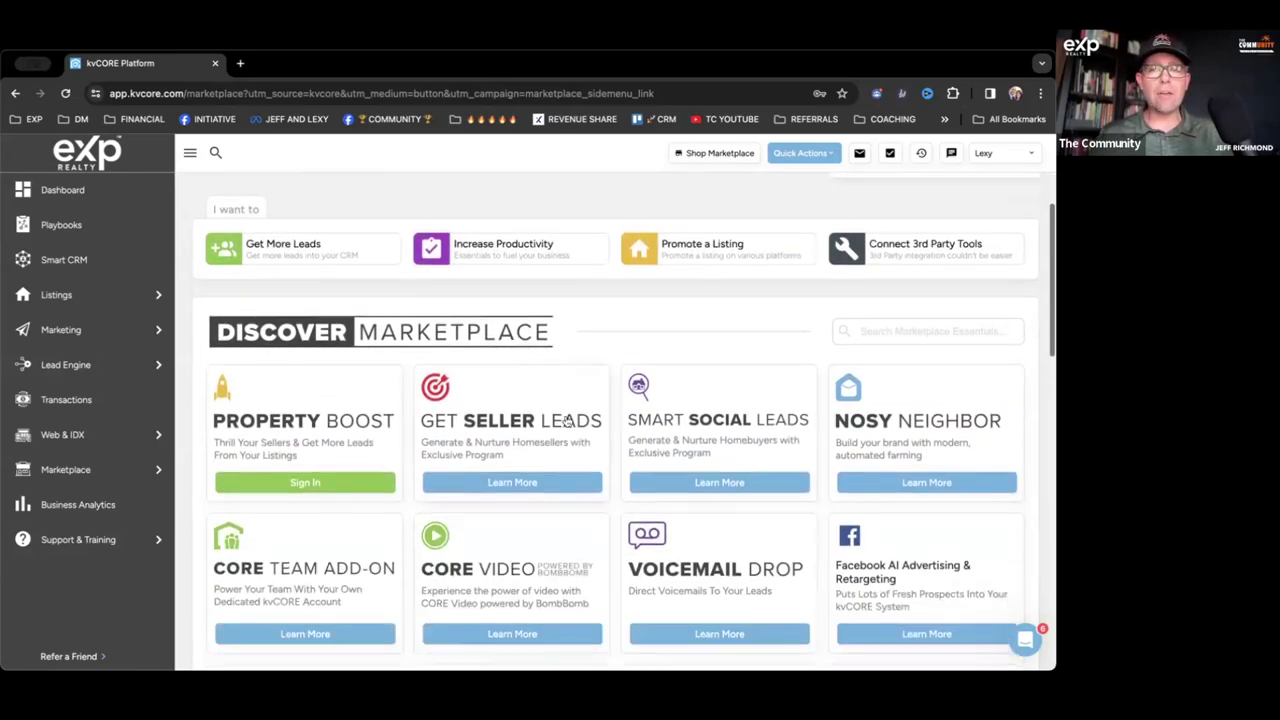
Step: Open the Facebook AI Advertising & Retargeting details, read the description and close them
scroll(570, 410, "down", 4)
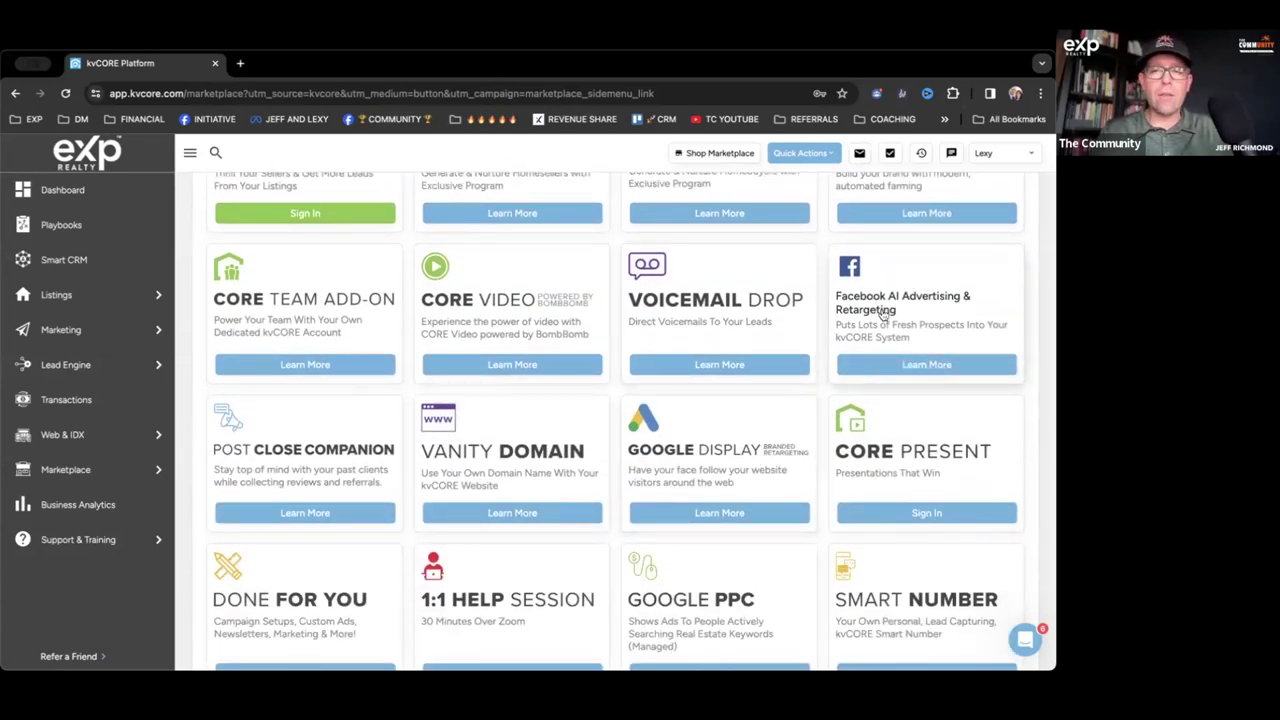
left_click(924, 366)
scroll(690, 495, "down", 2)
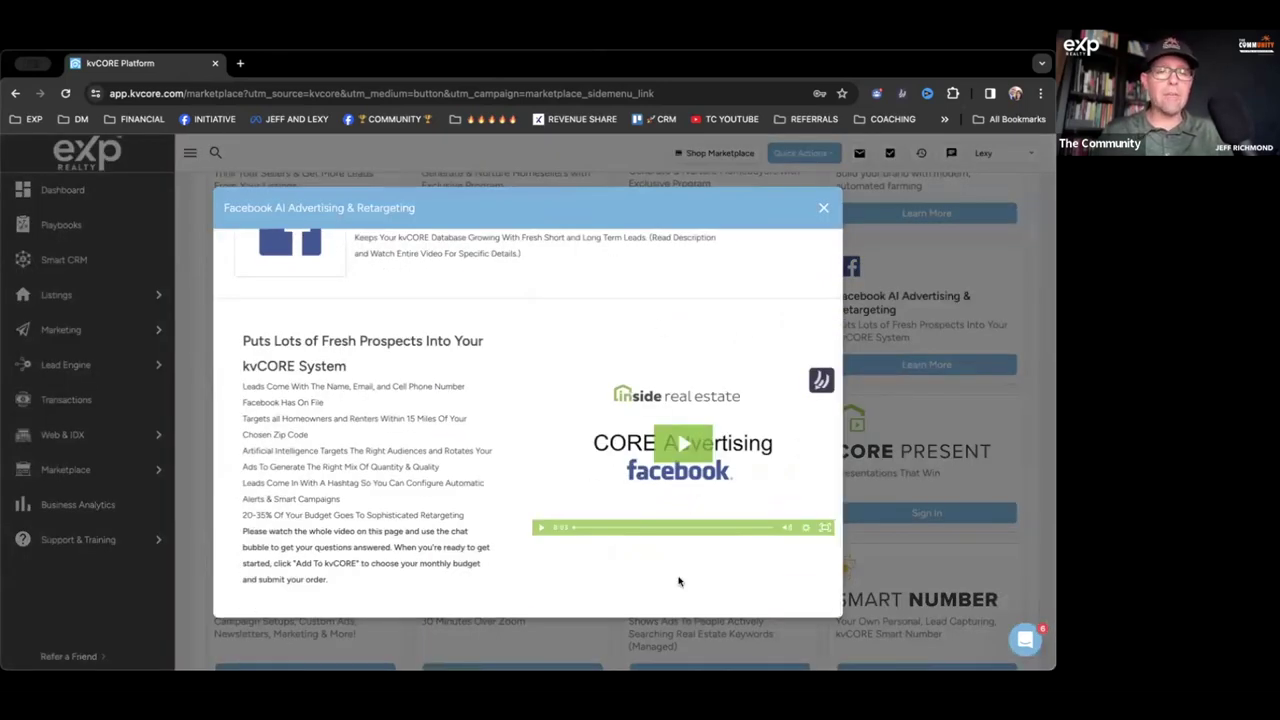
scroll(678, 398, "up", 1)
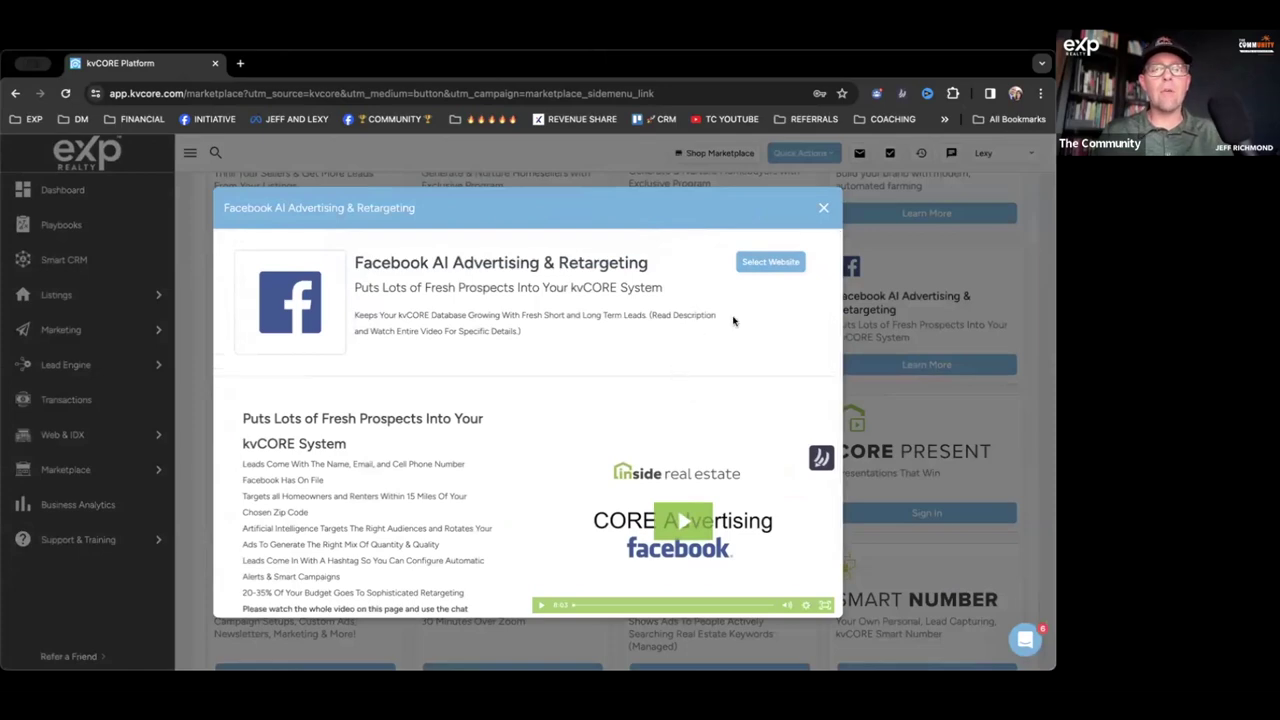
left_click(823, 211)
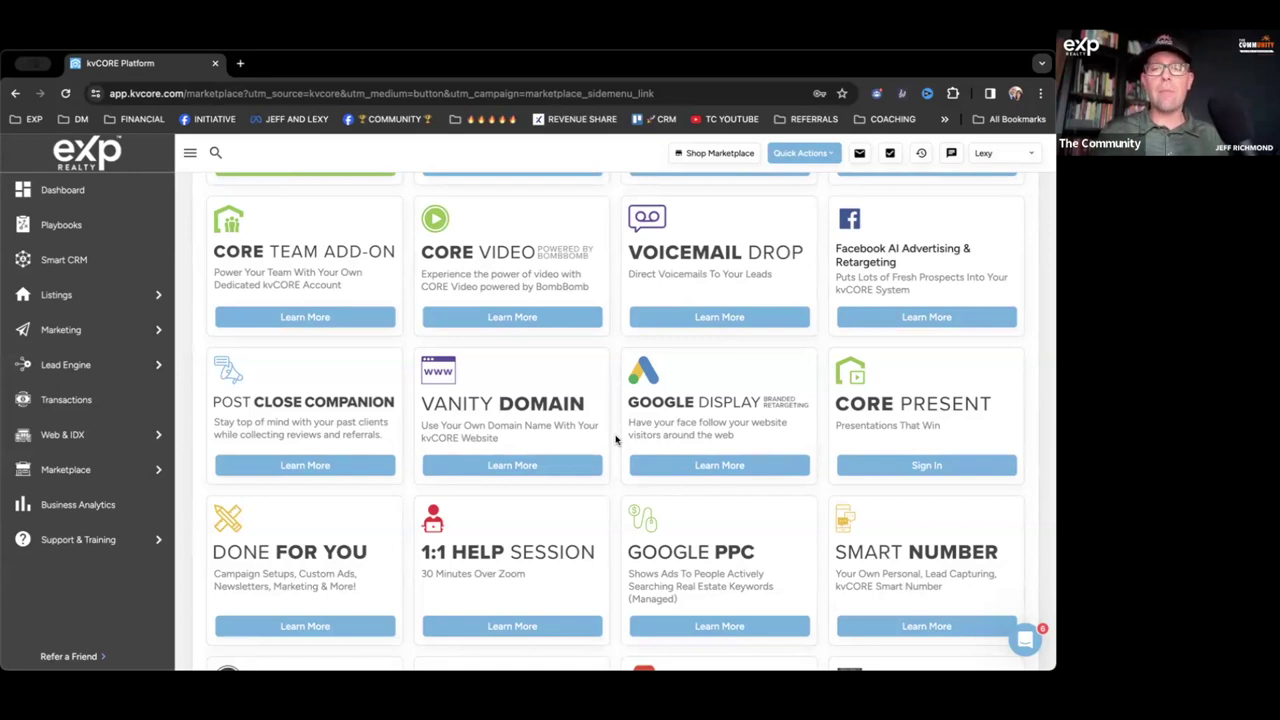
Step: Open the Done For You services page and review the Situational Smart Campaigns and Set Up Service offerings
scroll(616, 440, "down", 1)
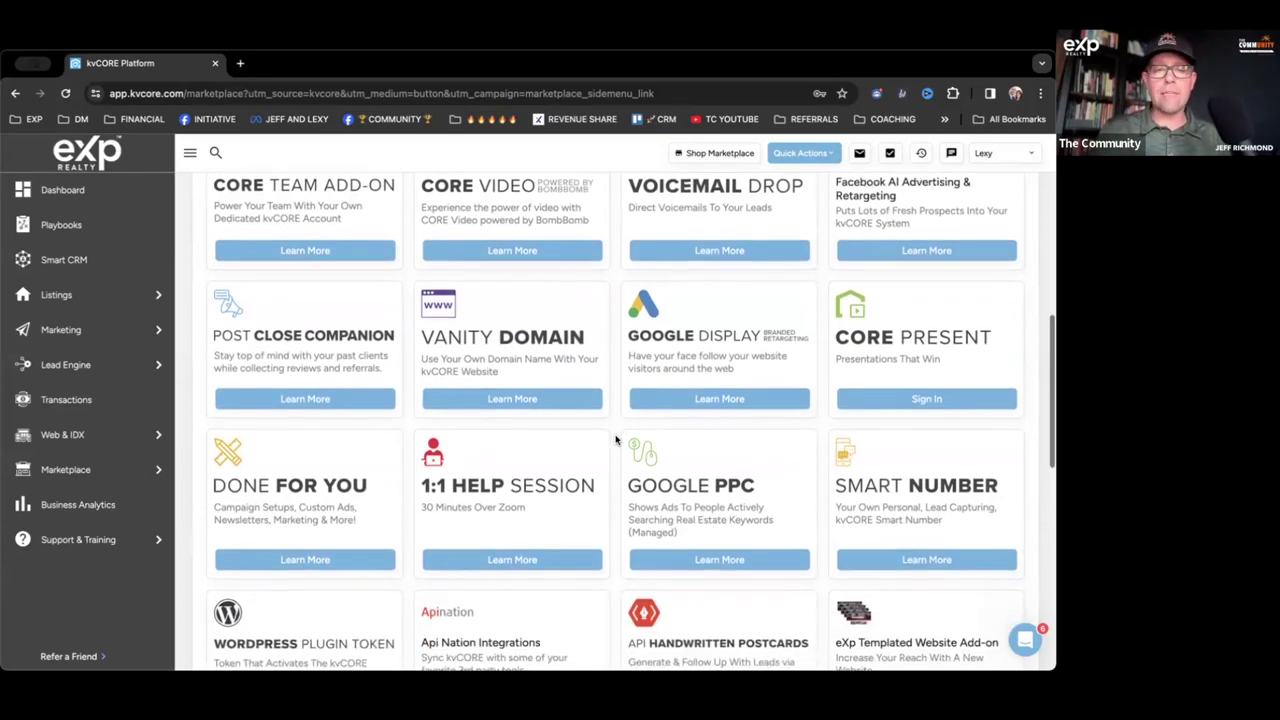
scroll(616, 440, "down", 1)
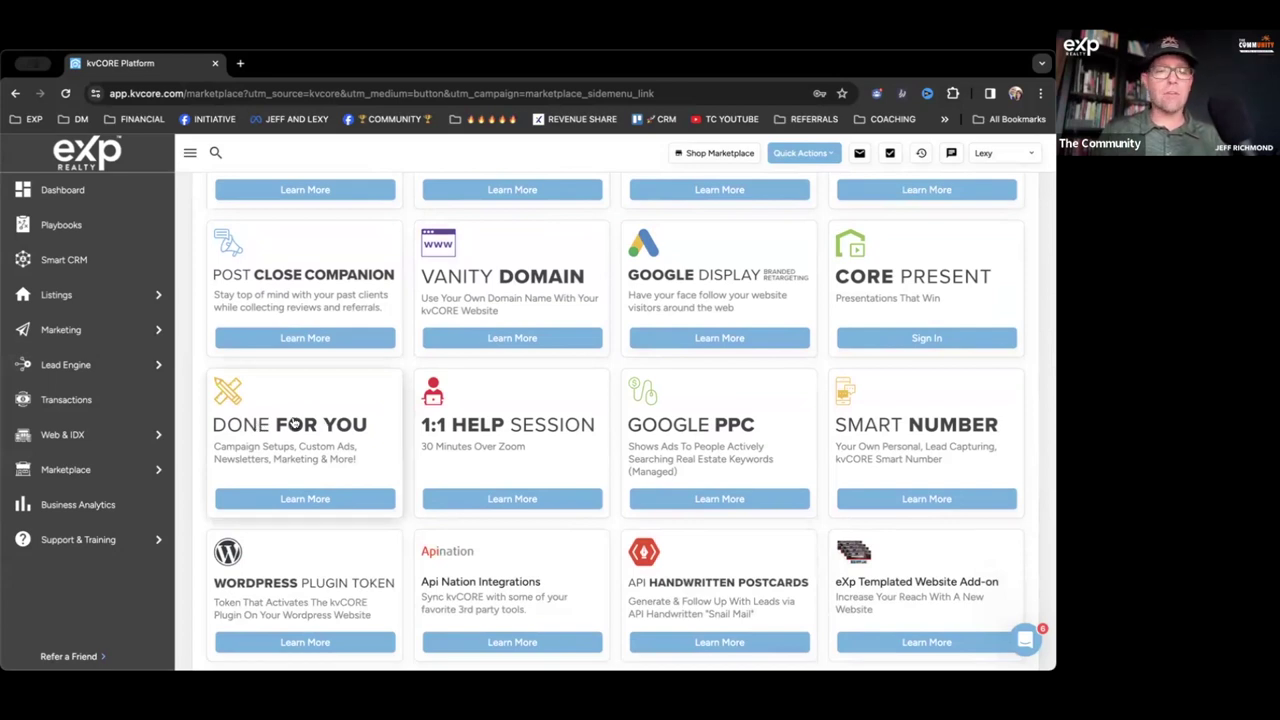
scroll(292, 424, "down", 1)
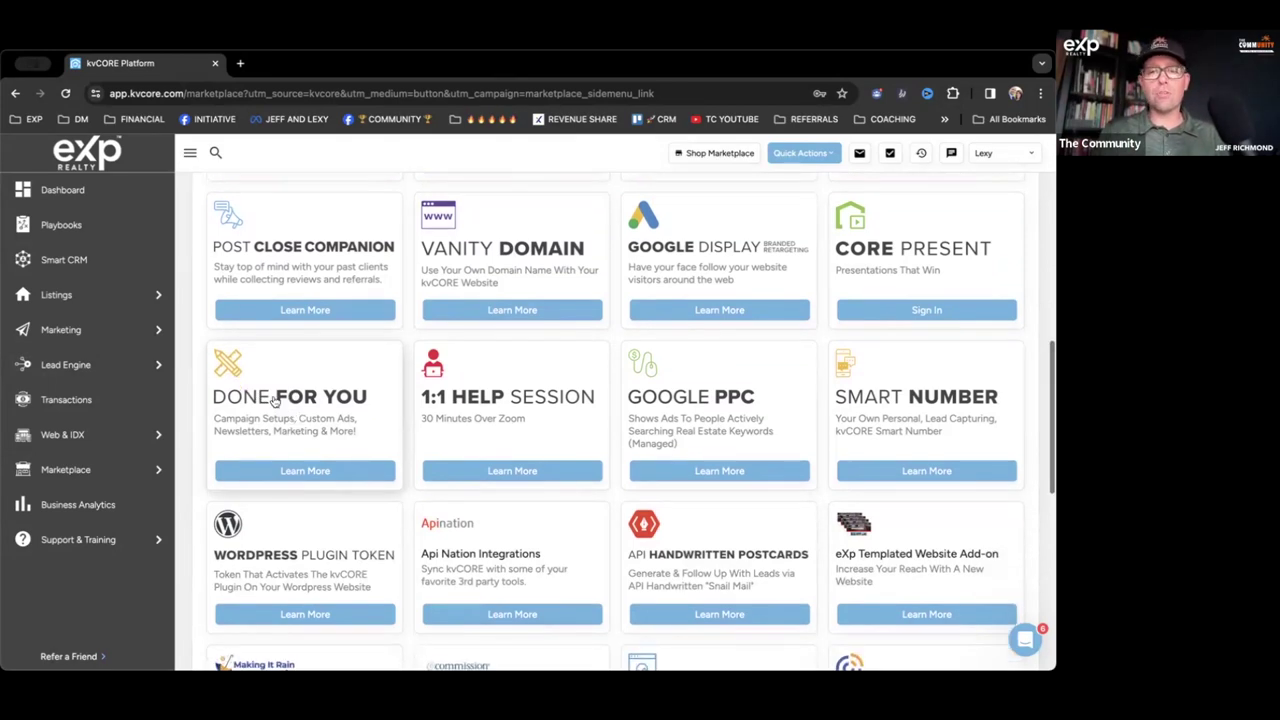
left_click(309, 485)
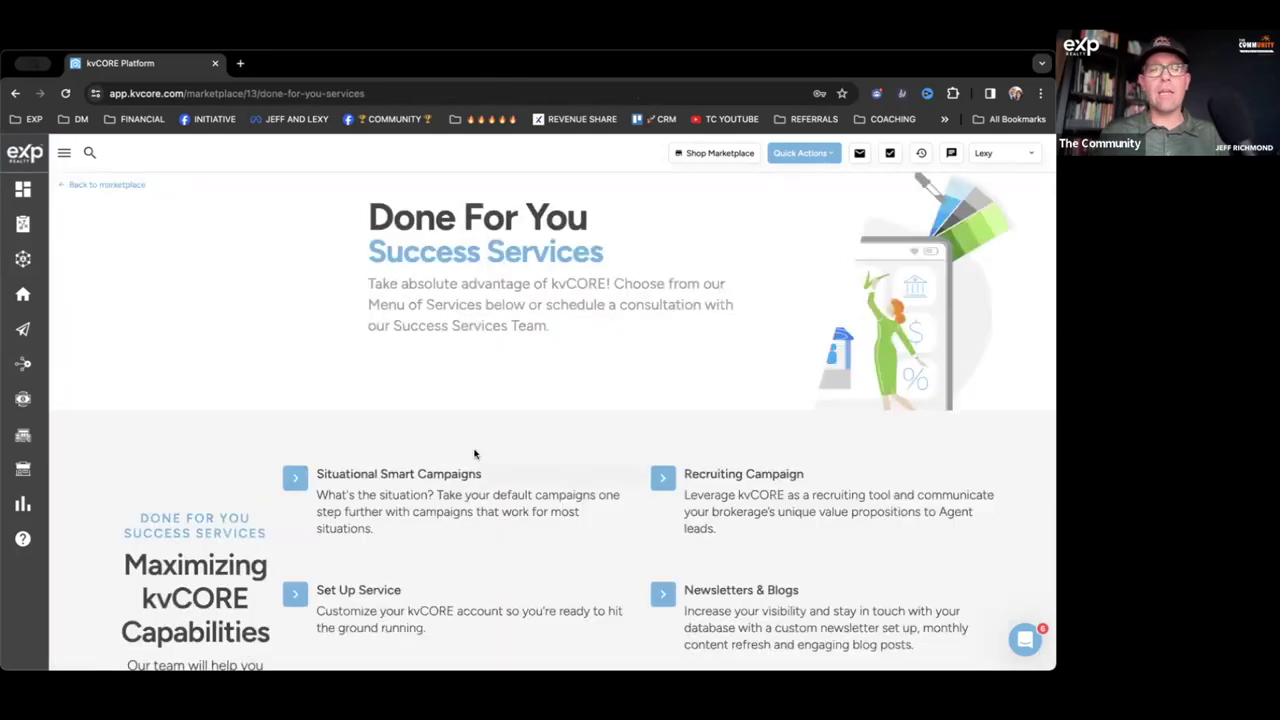
scroll(474, 450, "down", 3)
scroll(474, 453, "down", 8)
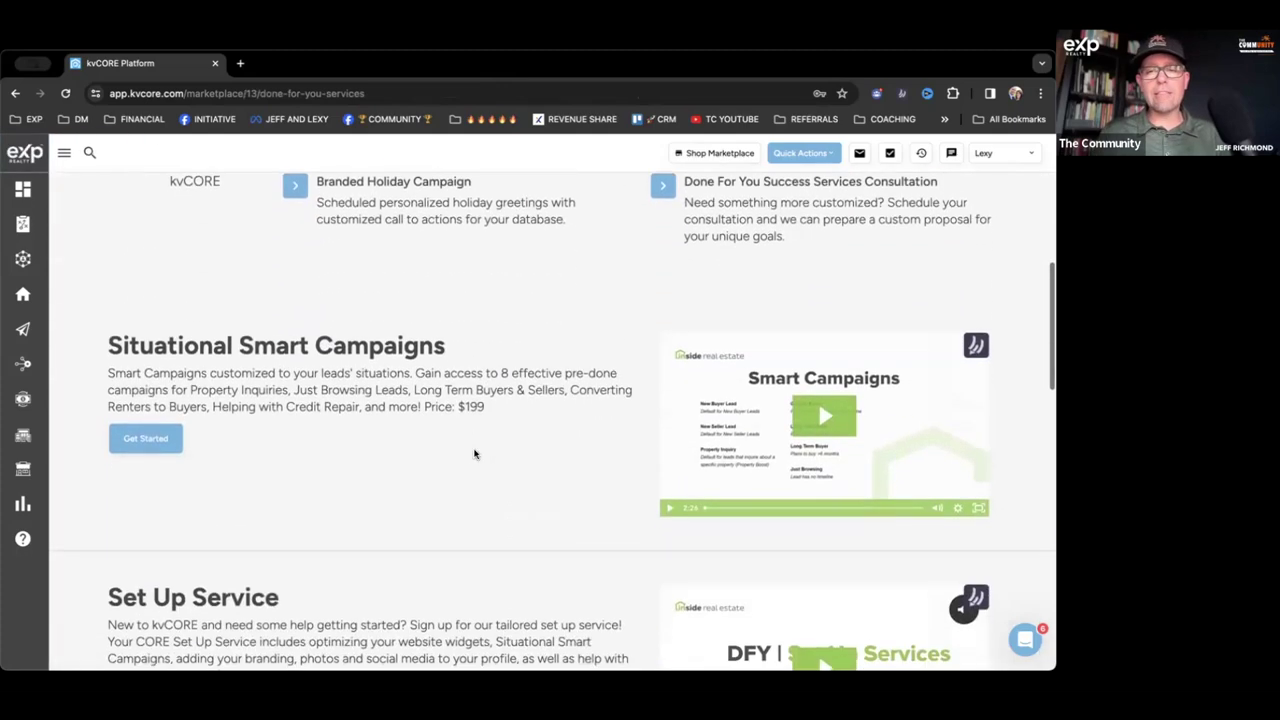
scroll(474, 452, "down", 2)
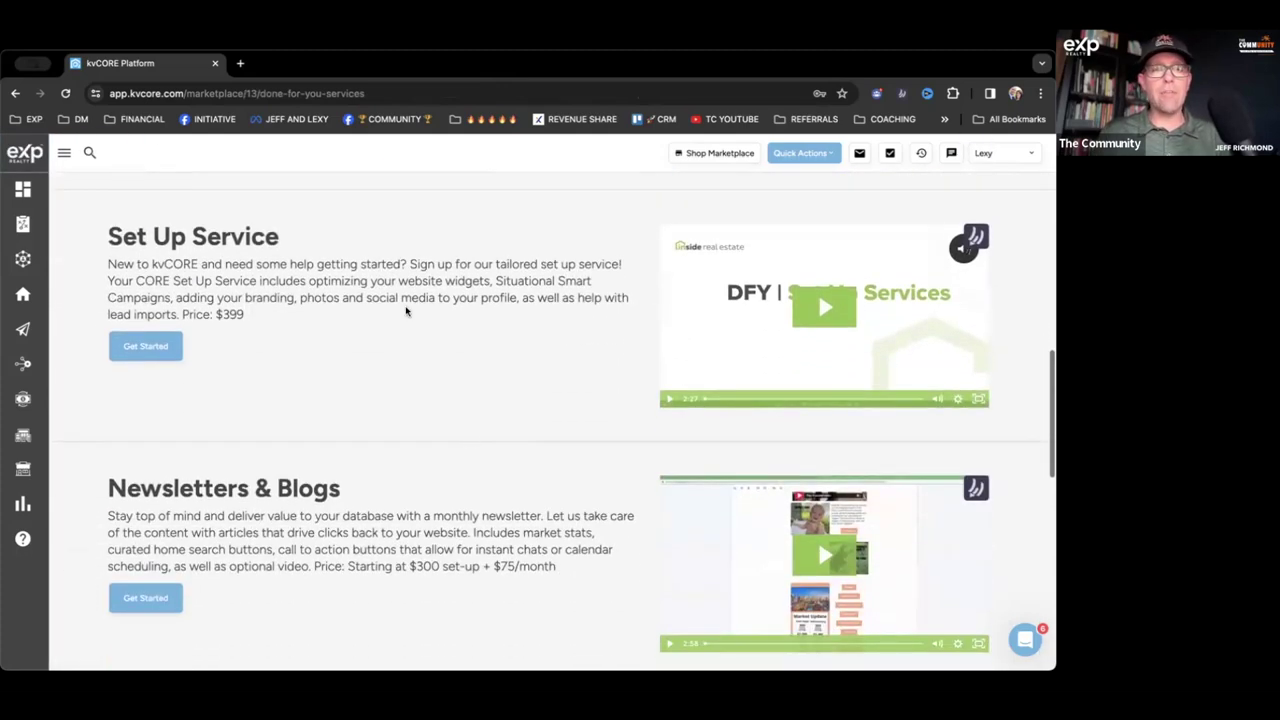
Step: Highlight the set-up and monthly price of the Newsletters & Blogs service, then return to the start of the page
scroll(310, 265, "down", 2)
scroll(308, 285, "down", 1)
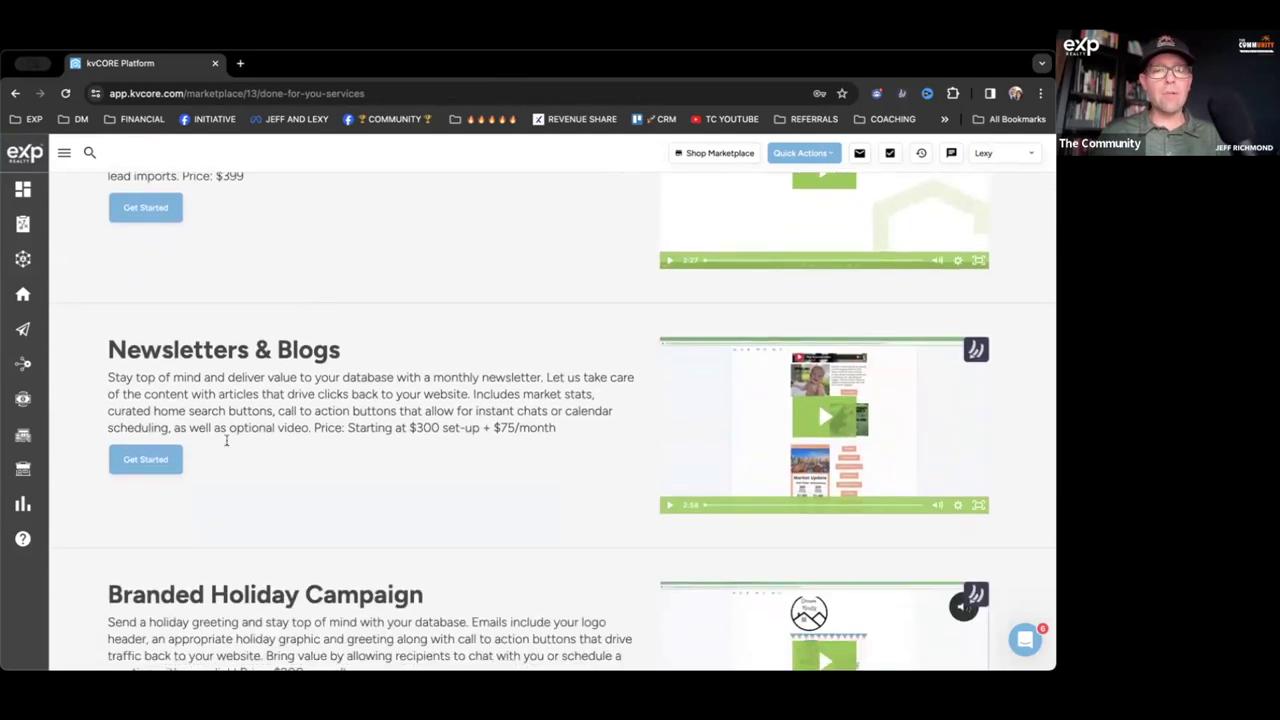
left_click_drag(413, 427, 571, 431)
left_click(410, 428)
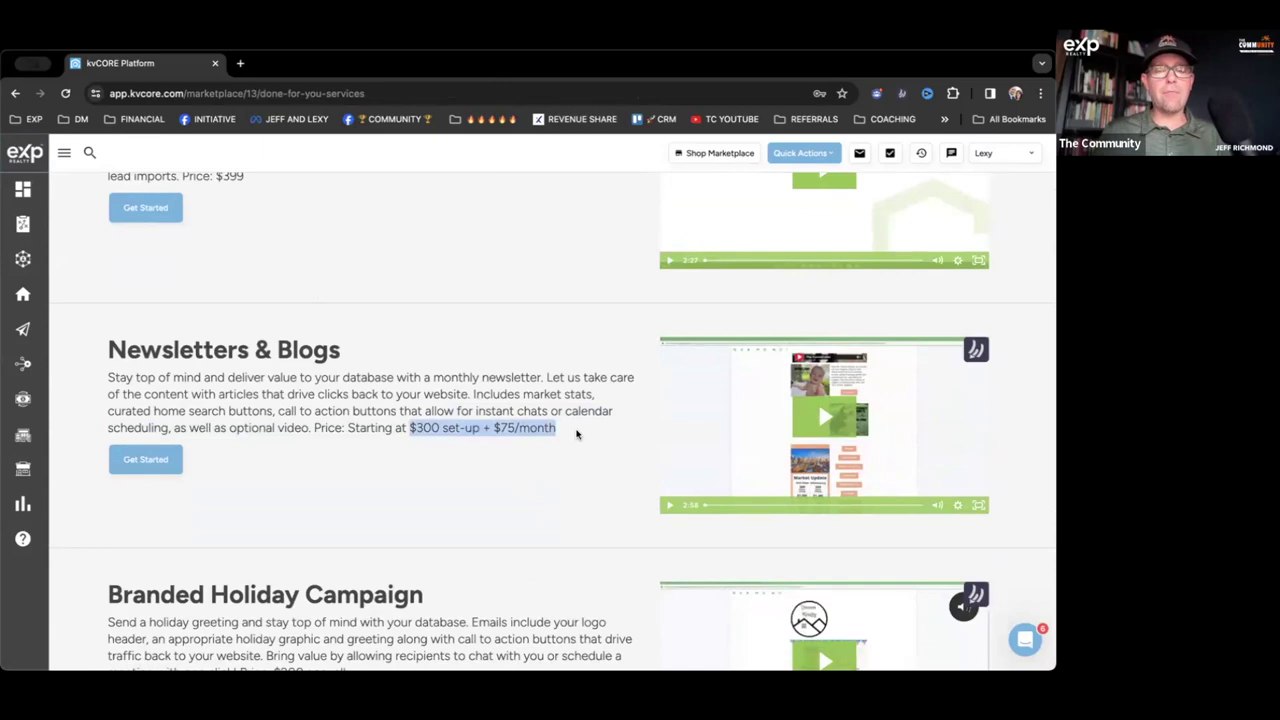
scroll(538, 398, "up", 15)
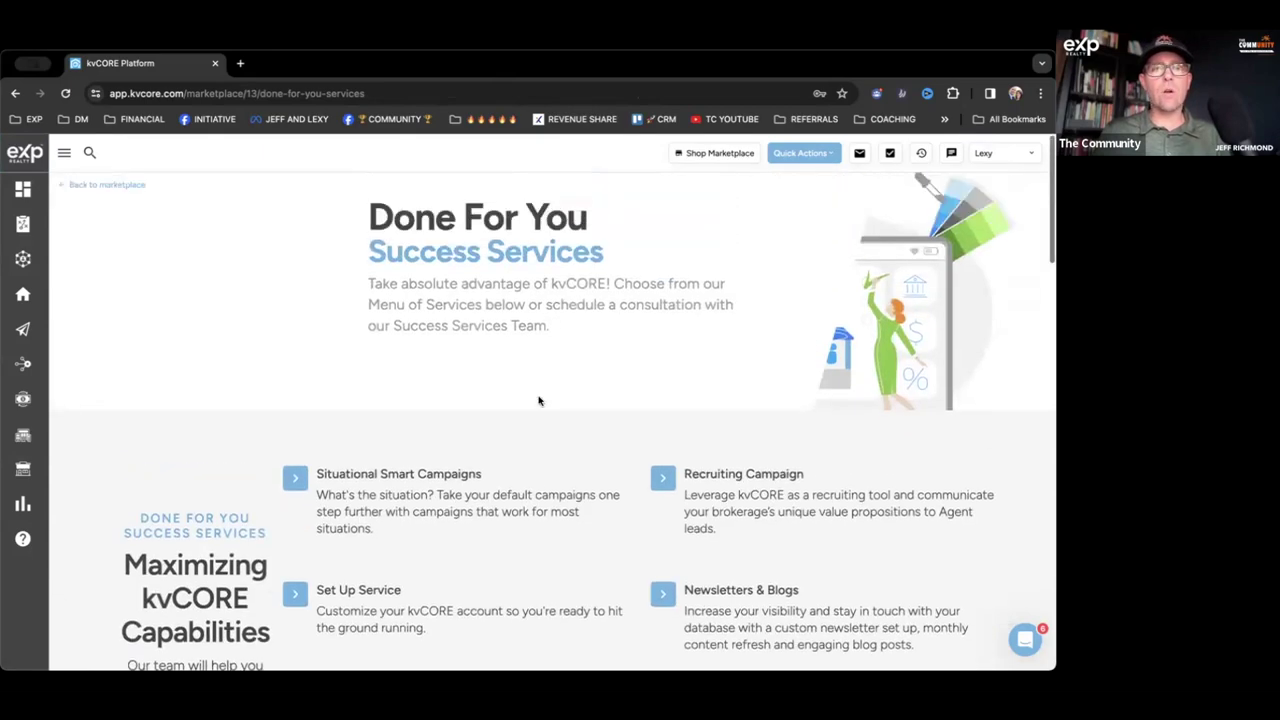
Step: Return to the Marketplace and view its products filtered by Connect 3rd Party Tools, then by Get More Leads
left_click(15, 93)
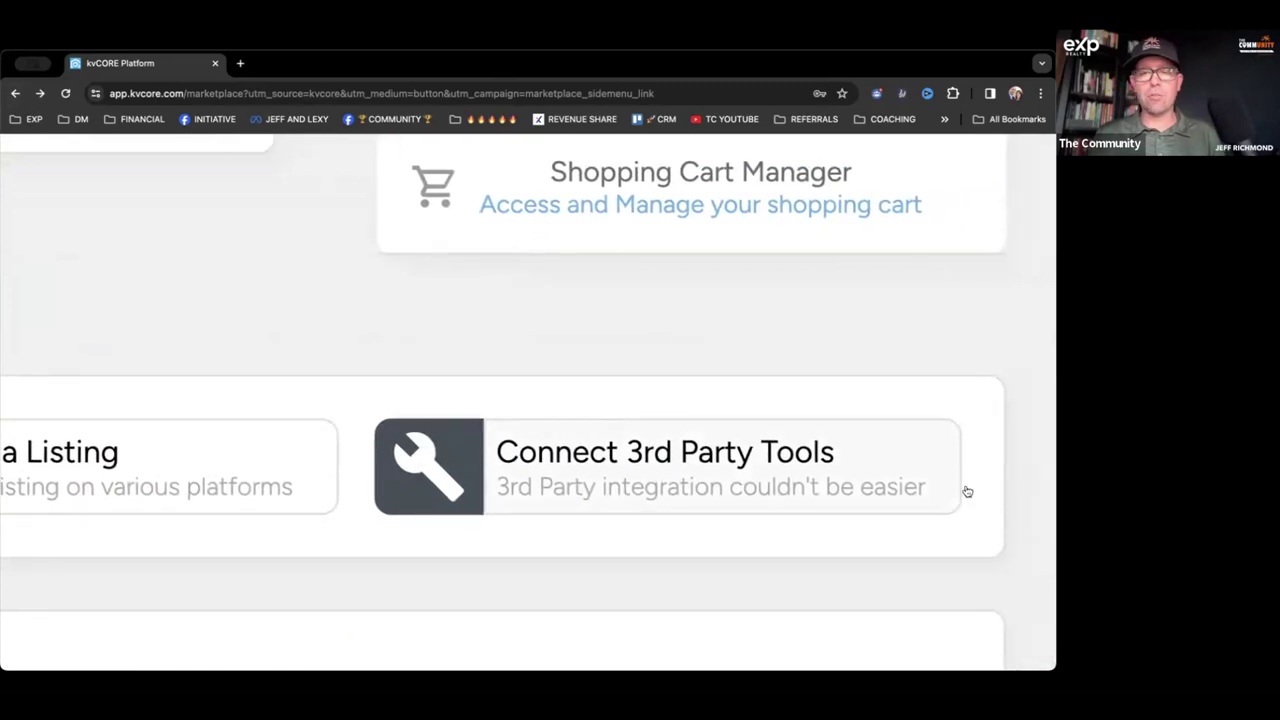
left_click(847, 471)
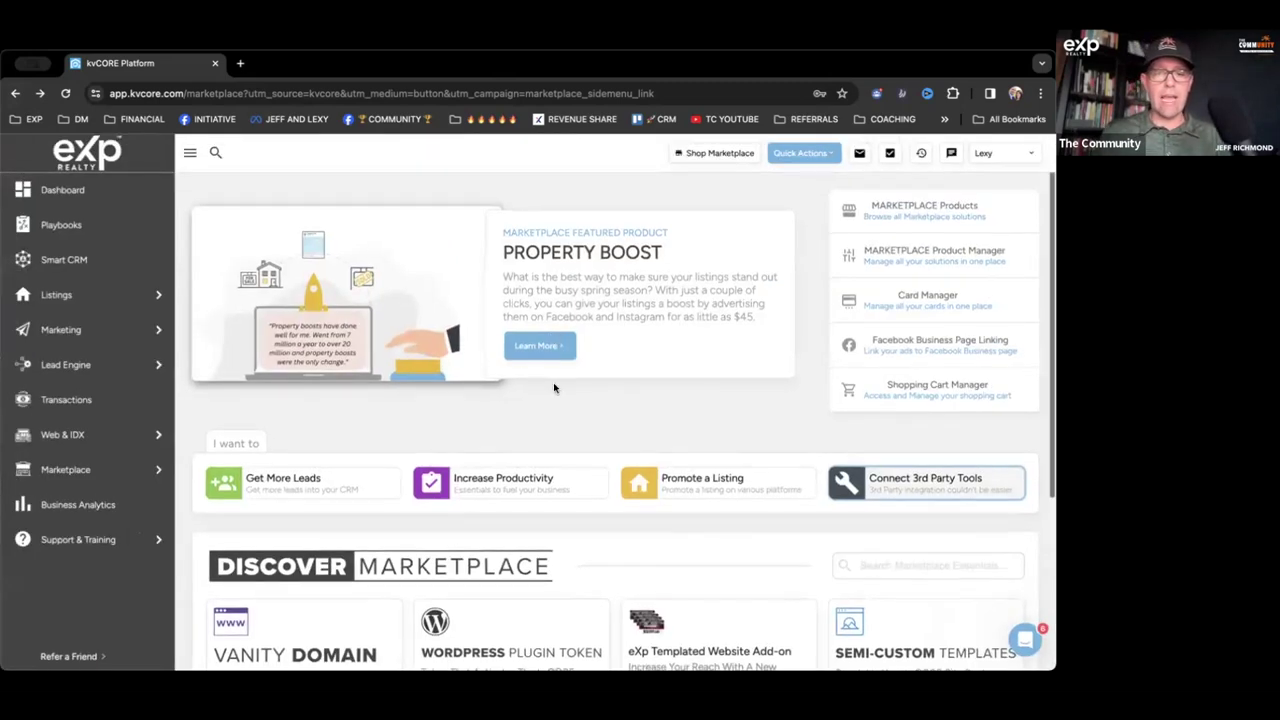
scroll(553, 382, "down", 3)
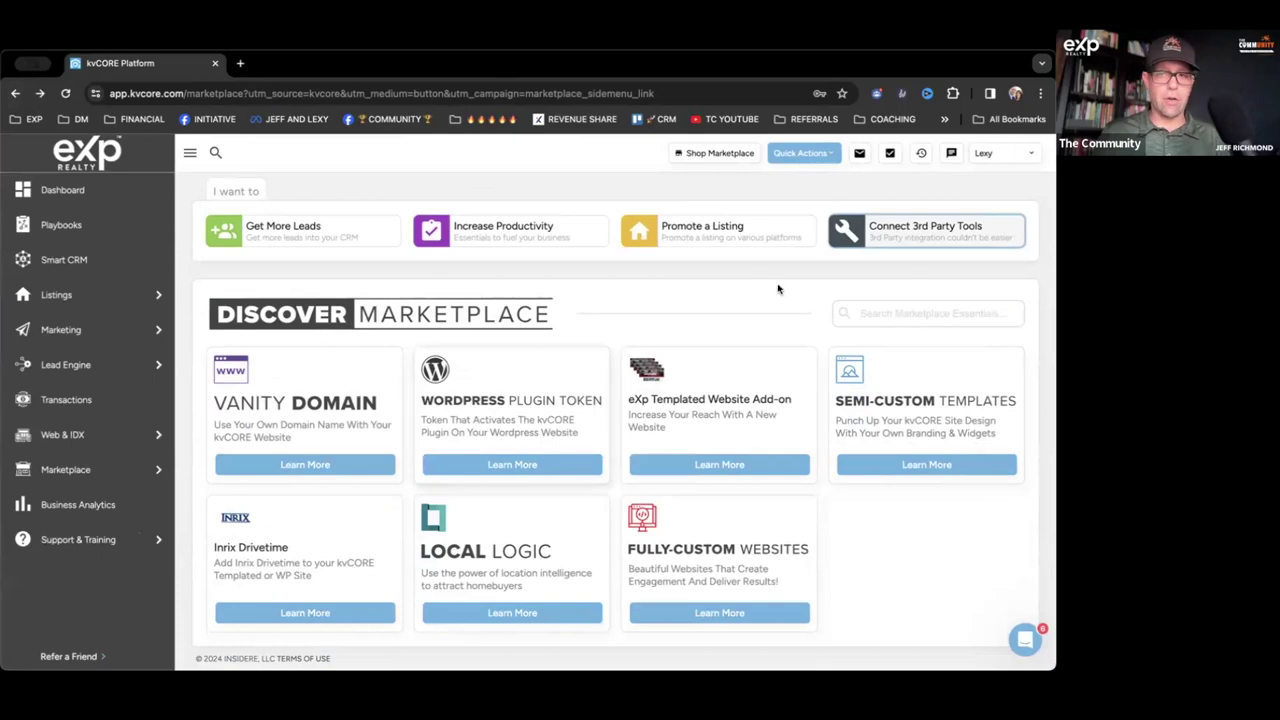
left_click(320, 234)
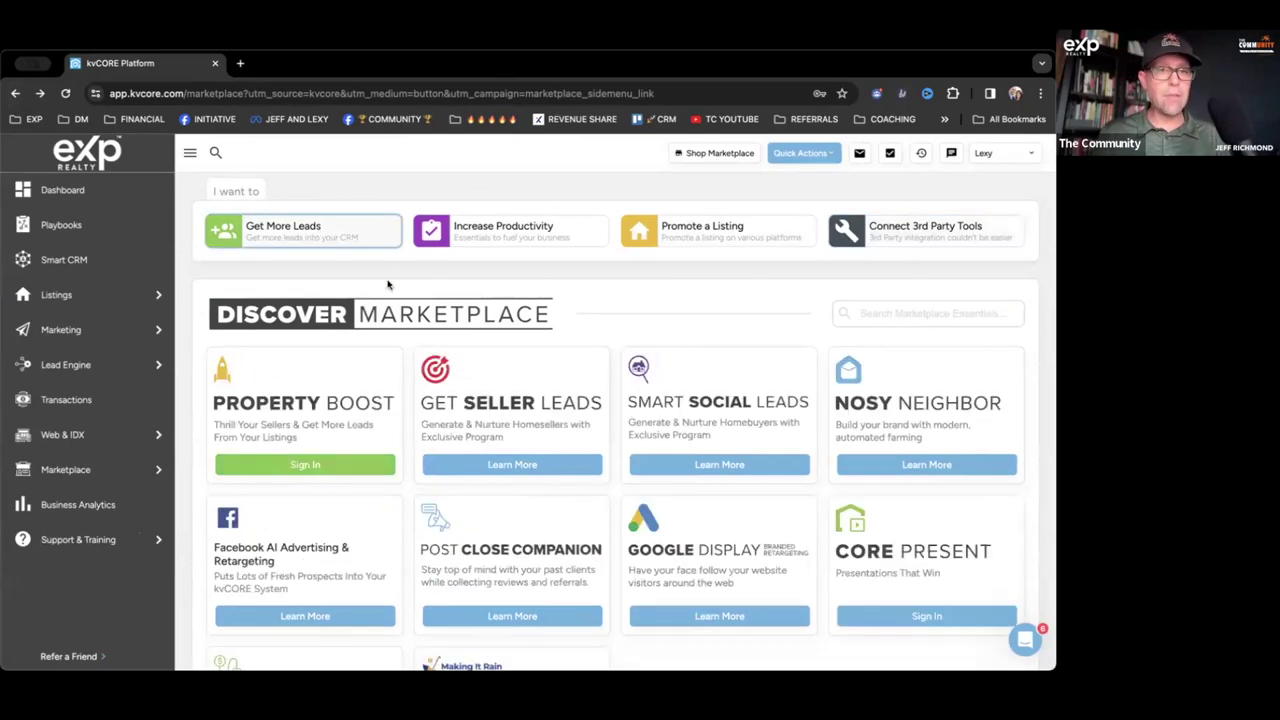
left_click(380, 223)
scroll(448, 194, "up", 3)
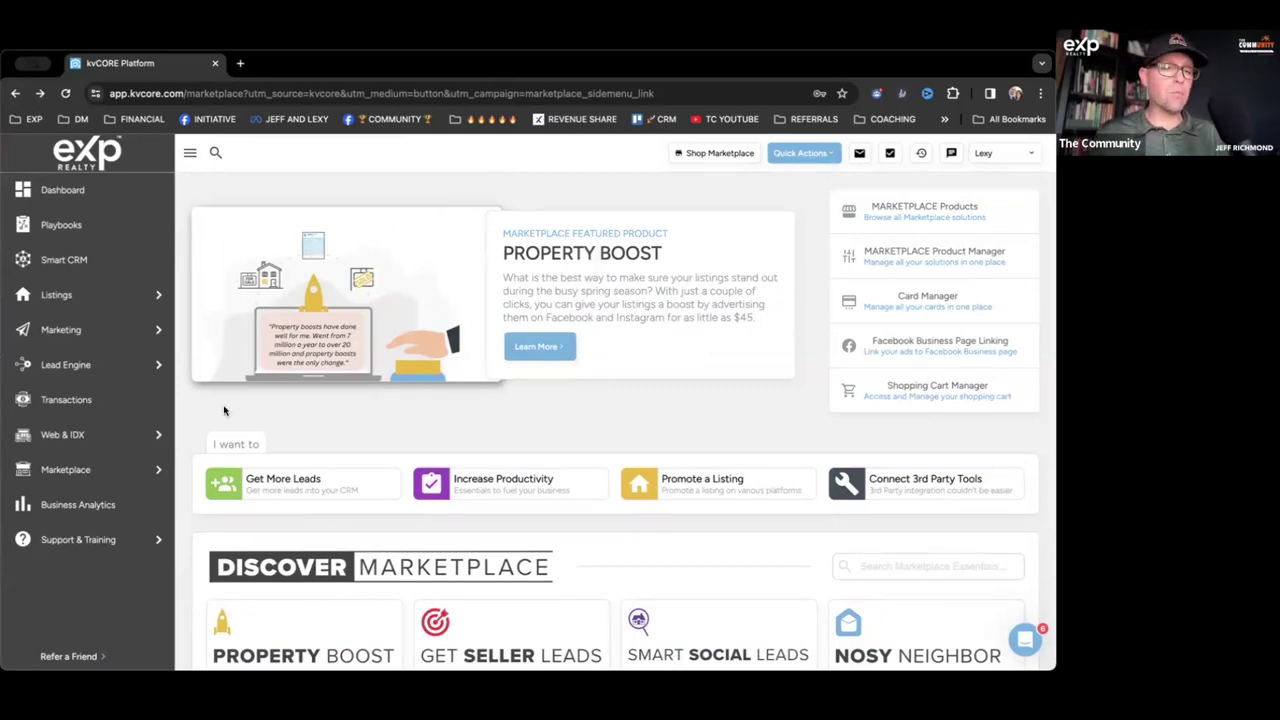
Step: Open Business Analytics and highlight the Pipeline figures from Total Contacts through Client
left_click(53, 505)
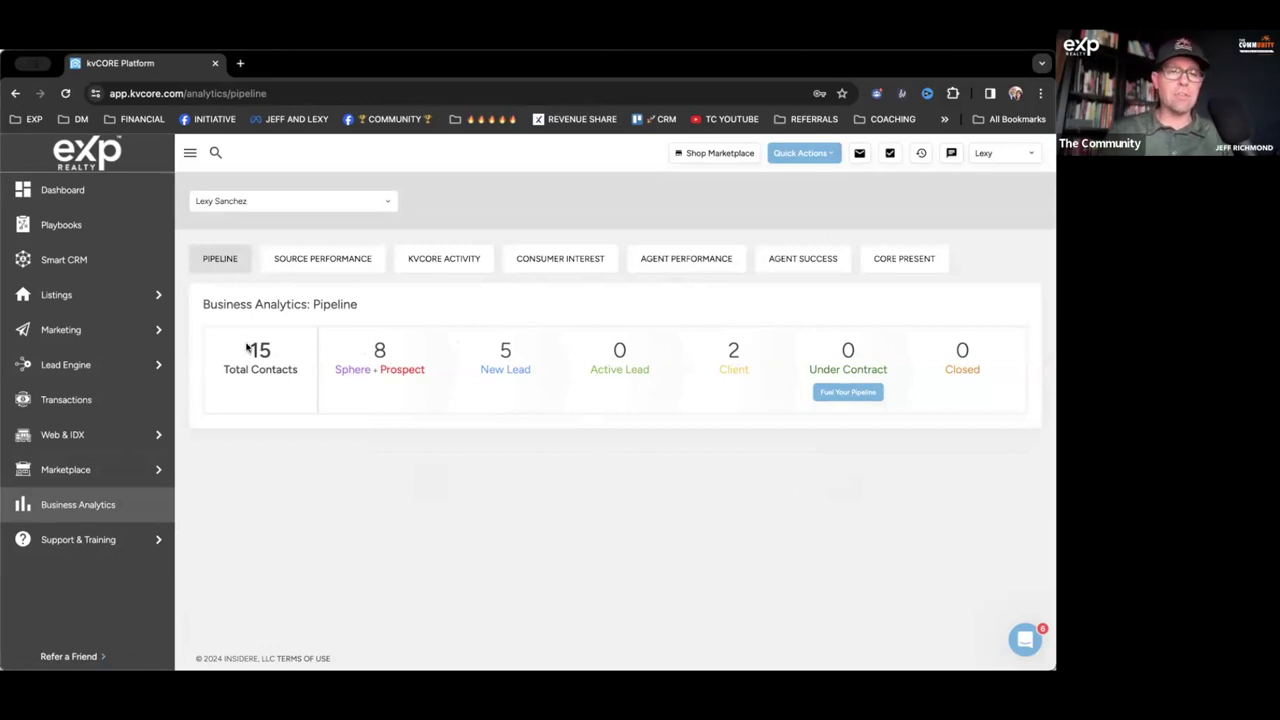
left_click_drag(245, 343, 727, 399)
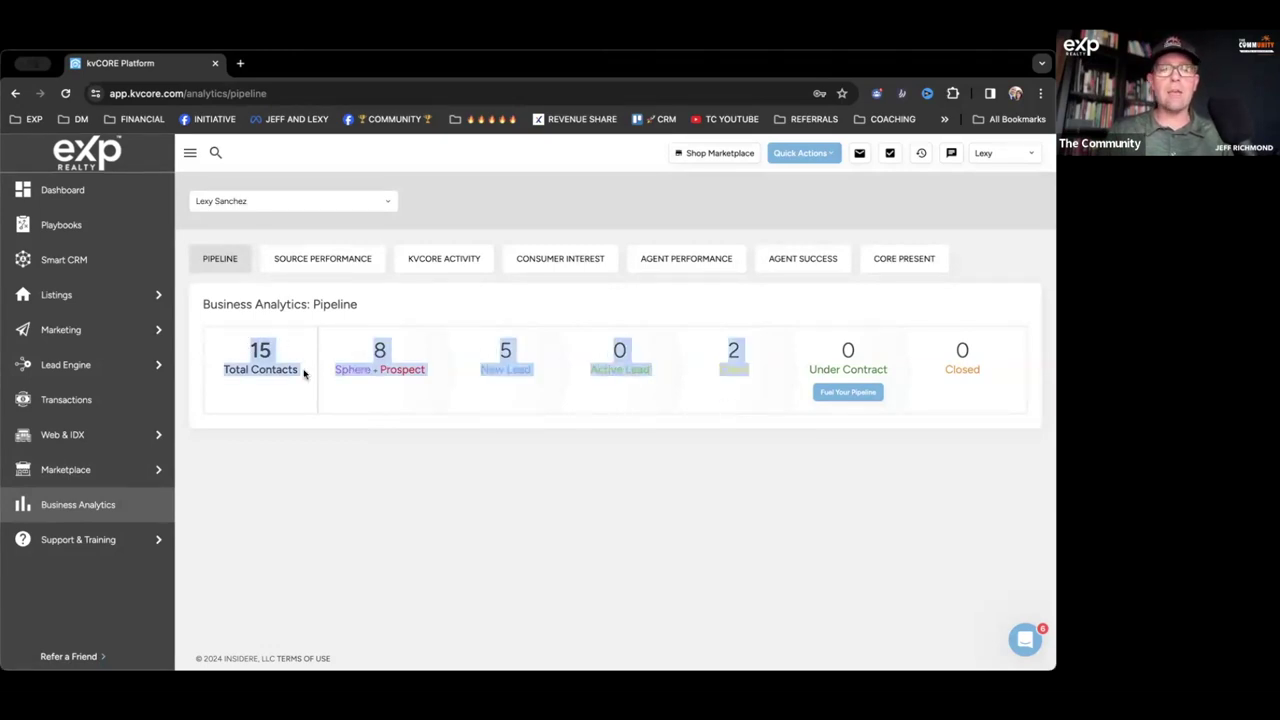
Step: Highlight the Total Contacts figure in the Pipeline, then open the Smart CRM contact list
left_click(256, 350)
double_click(260, 350)
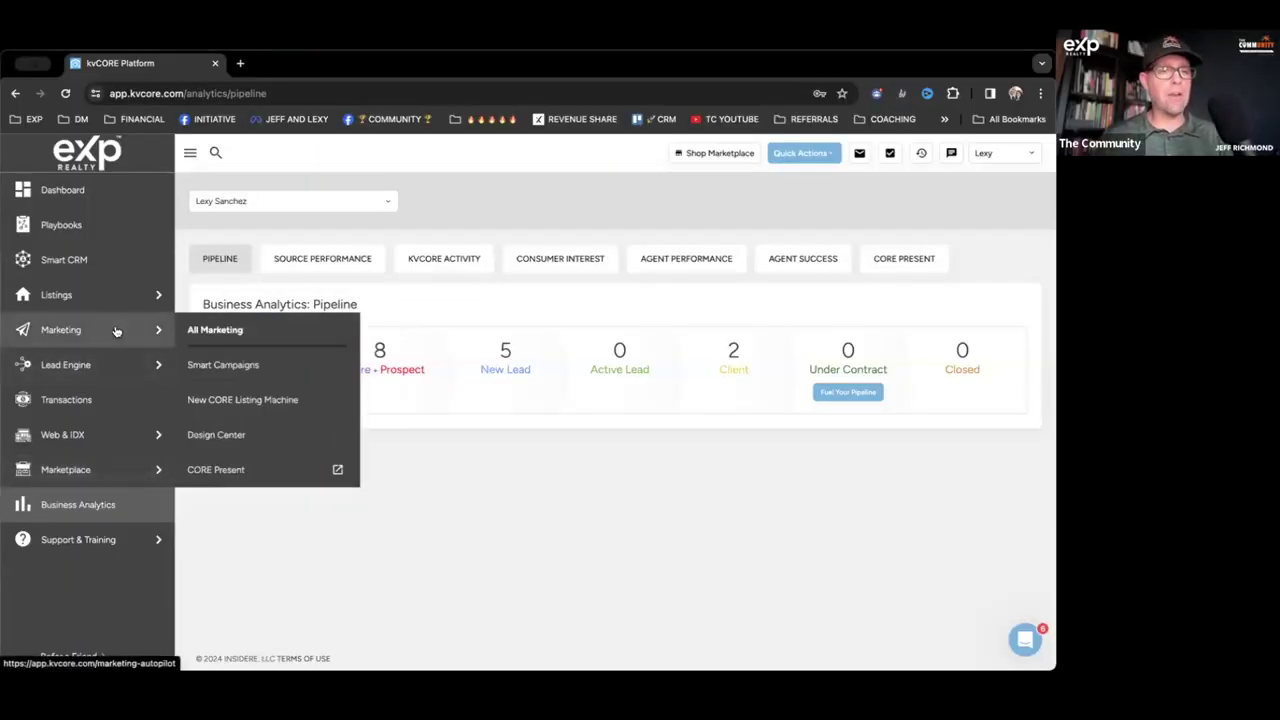
left_click(37, 261)
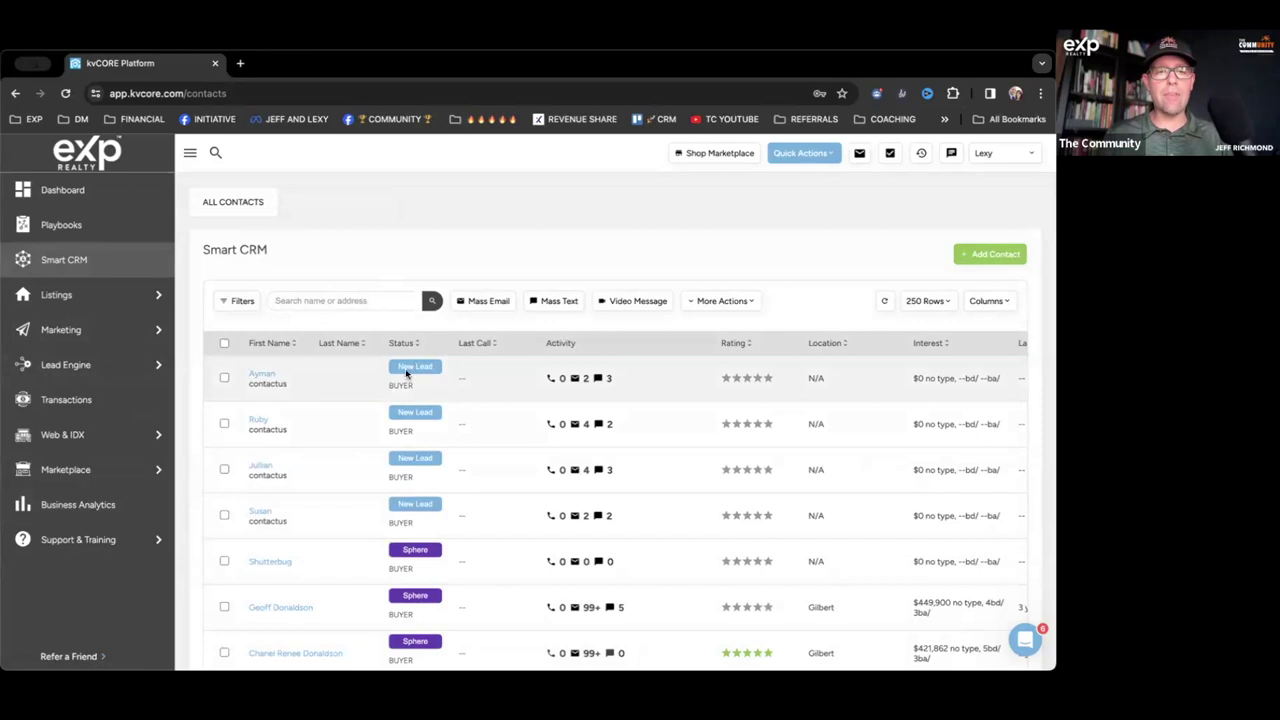
Step: Open the first New Lead contact, review its timeline and insights, and highlight the Client Journey heading
left_click(260, 374)
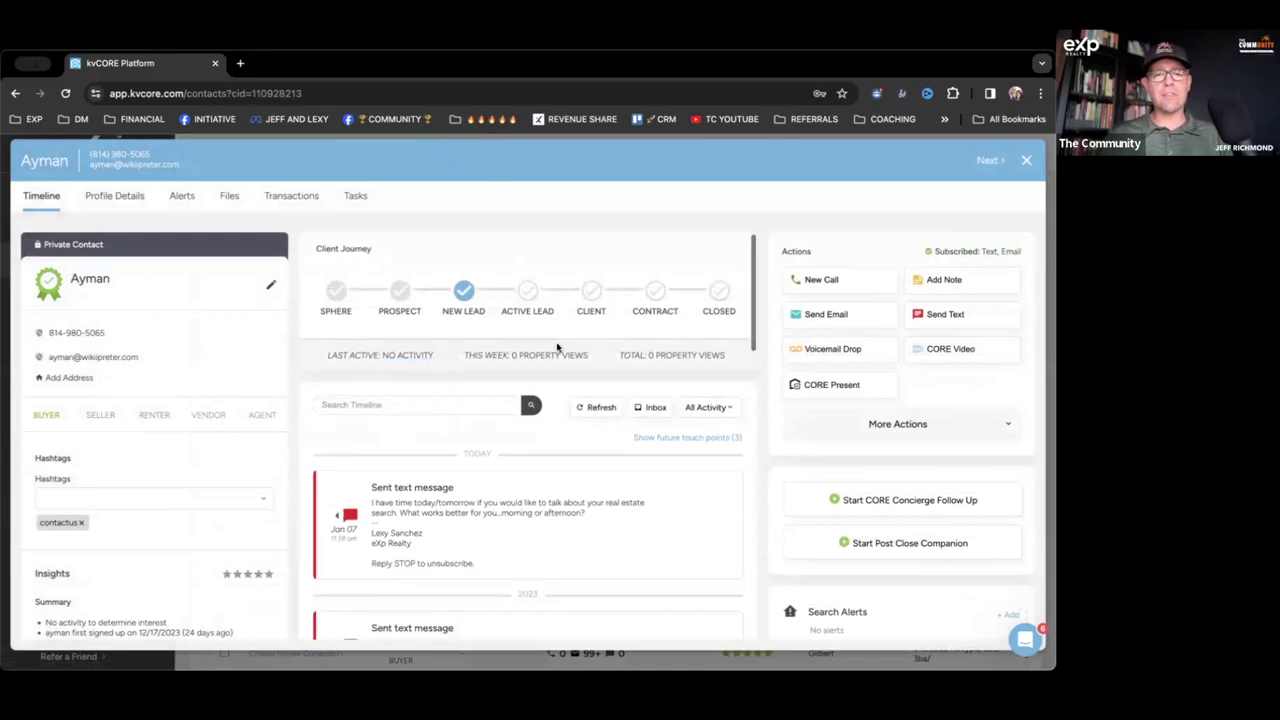
scroll(557, 347, "down", 15)
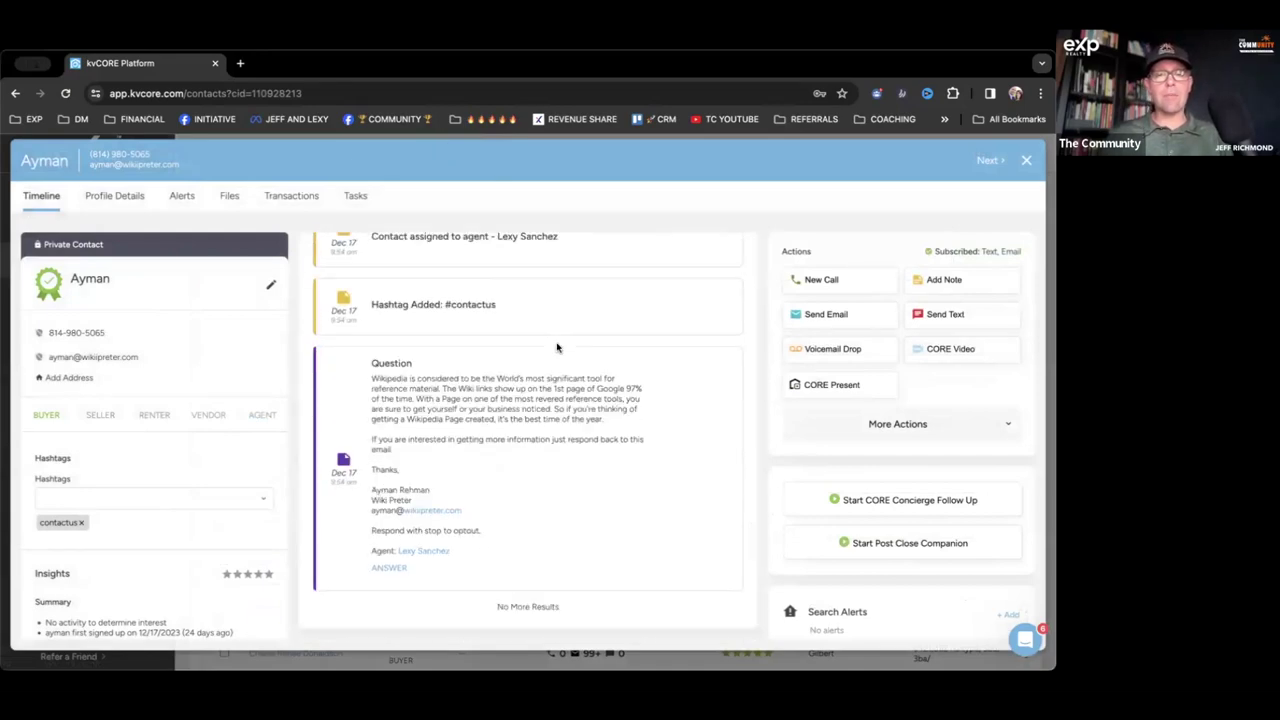
scroll(608, 340, "up", 15)
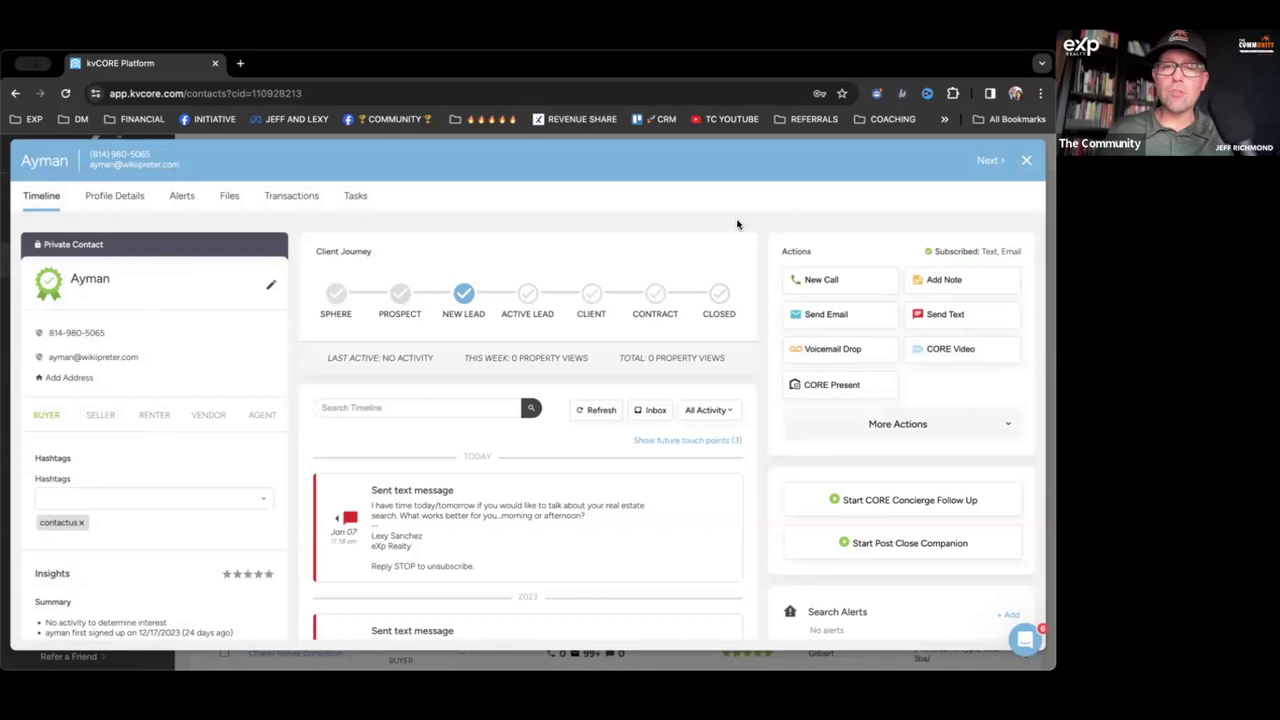
scroll(155, 455, "down", 2)
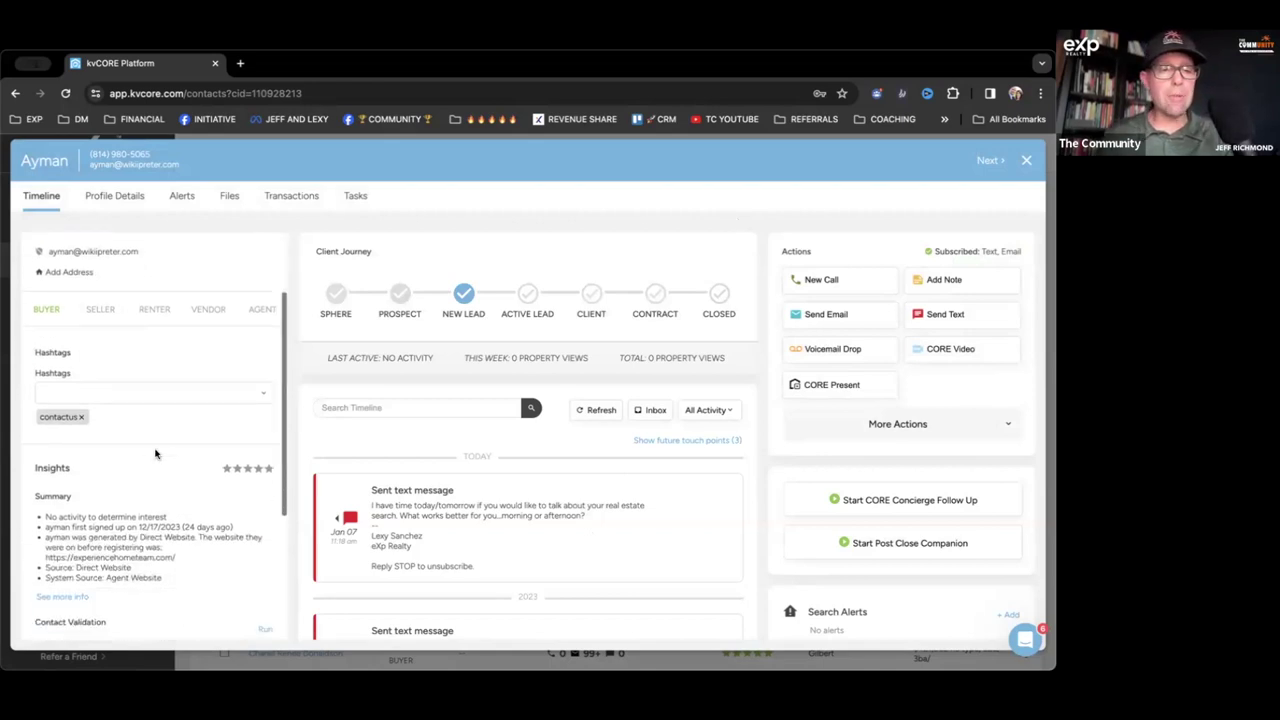
scroll(155, 455, "up", 2)
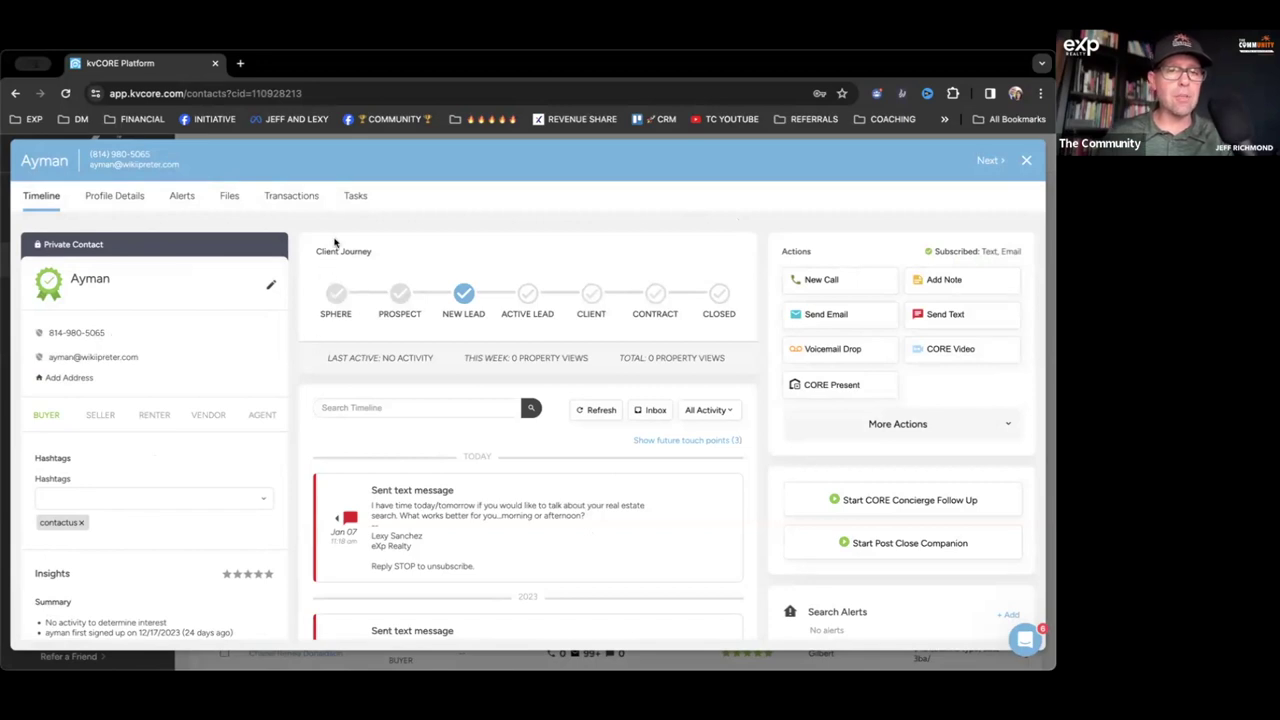
left_click_drag(318, 253, 420, 251)
left_click(437, 257)
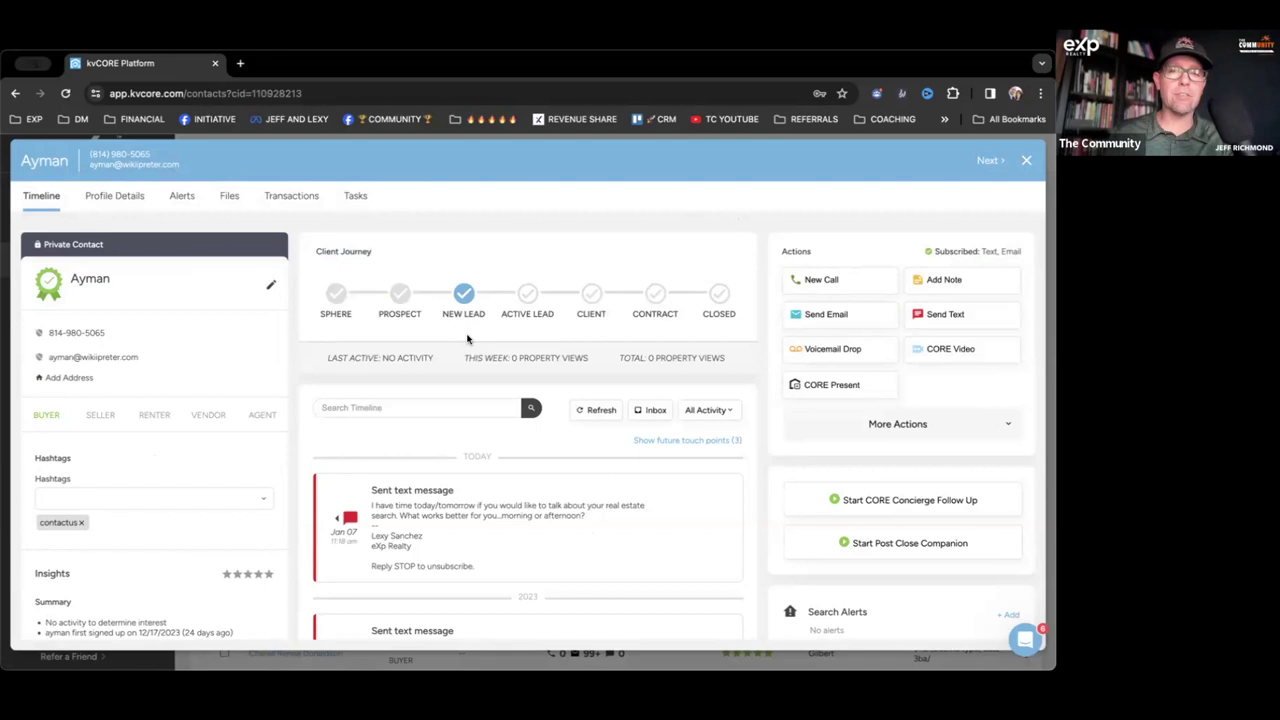
Step: Close the contact and start adding a new one with permission to call, text and email set to Yes
left_click(1026, 161)
left_click(800, 152)
left_click(834, 185)
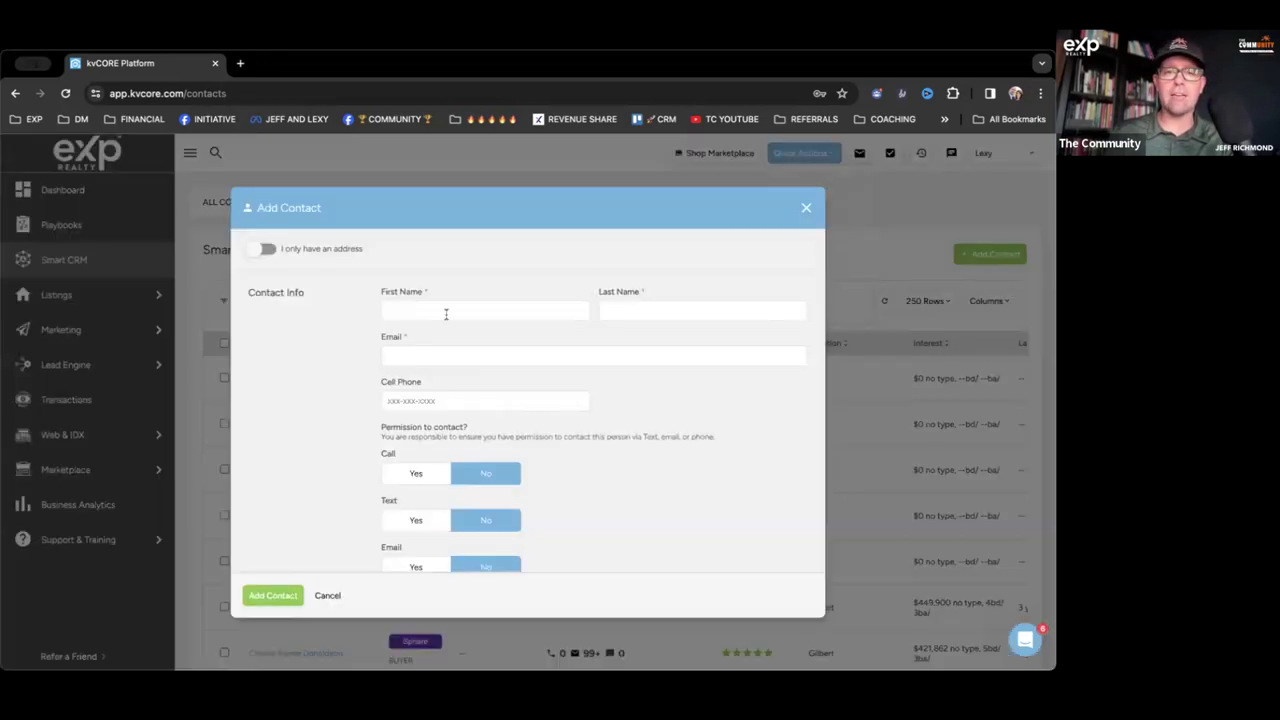
scroll(516, 459, "down", 3)
scroll(516, 459, "down", 1)
left_click(431, 258)
left_click(430, 298)
left_click(428, 344)
scroll(457, 375, "down", 2)
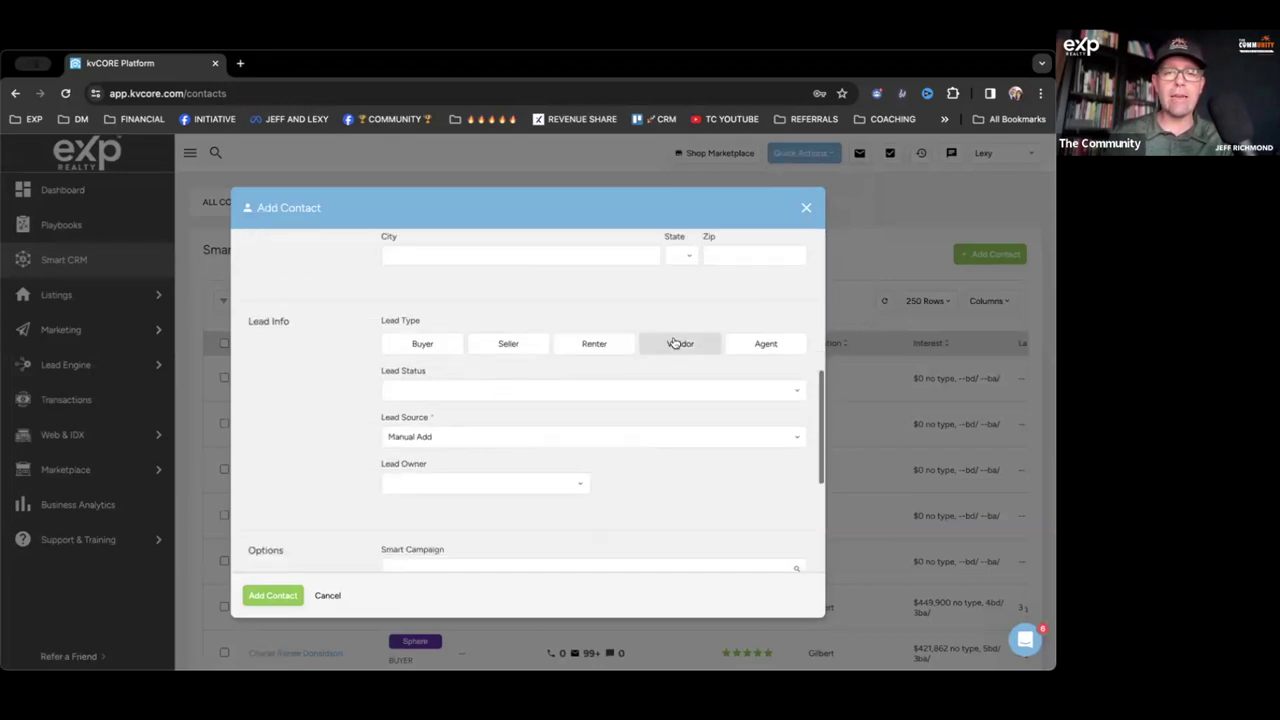
Step: Choose Buyer as the lead type, show the Lead Status options, and close the new contact form without adding it
left_click(422, 344)
left_click(434, 391)
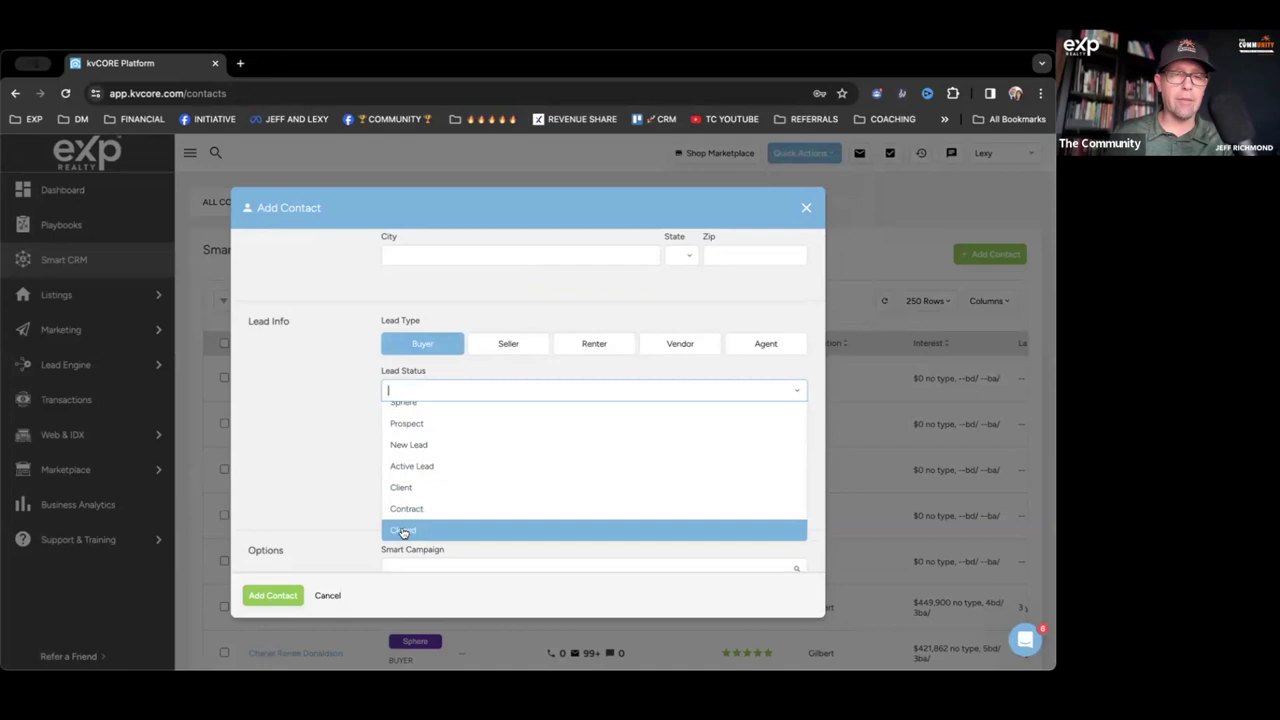
left_click(806, 207)
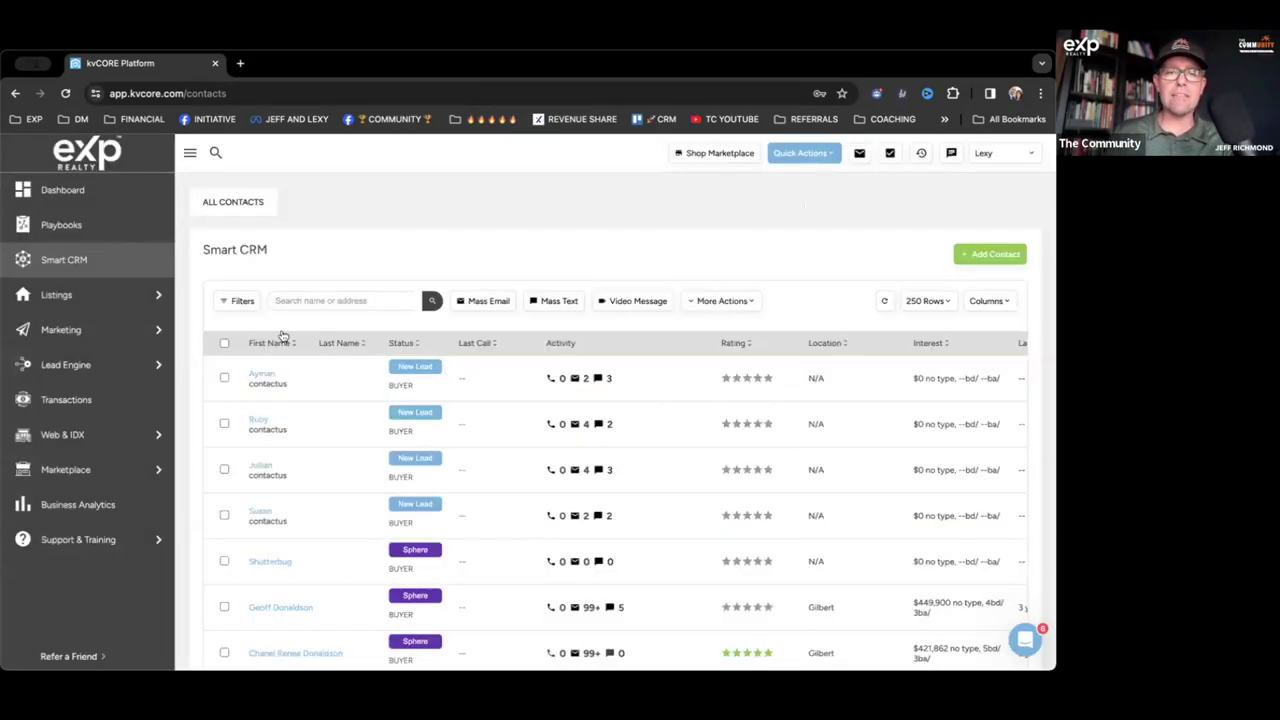
Step: Reopen the first New Lead contact and draft a note reading "Takes notes here! ... #transferred"
left_click(265, 374)
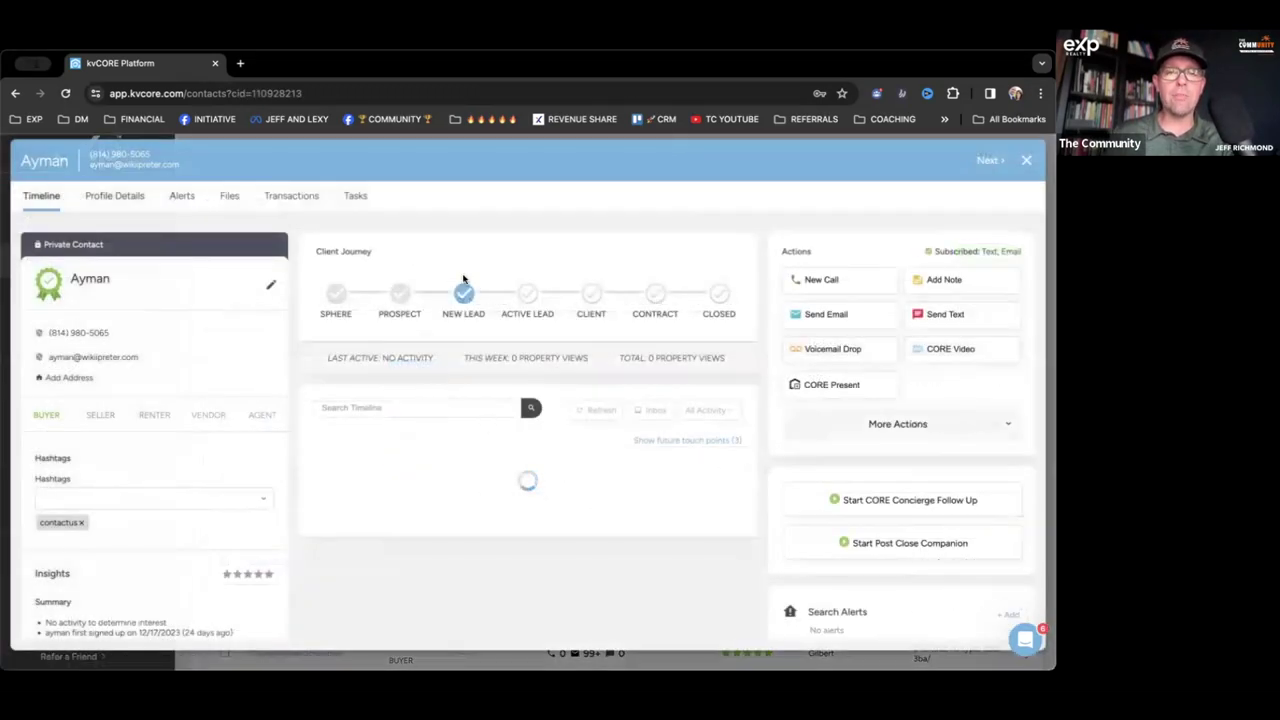
scroll(483, 362, "down", 2)
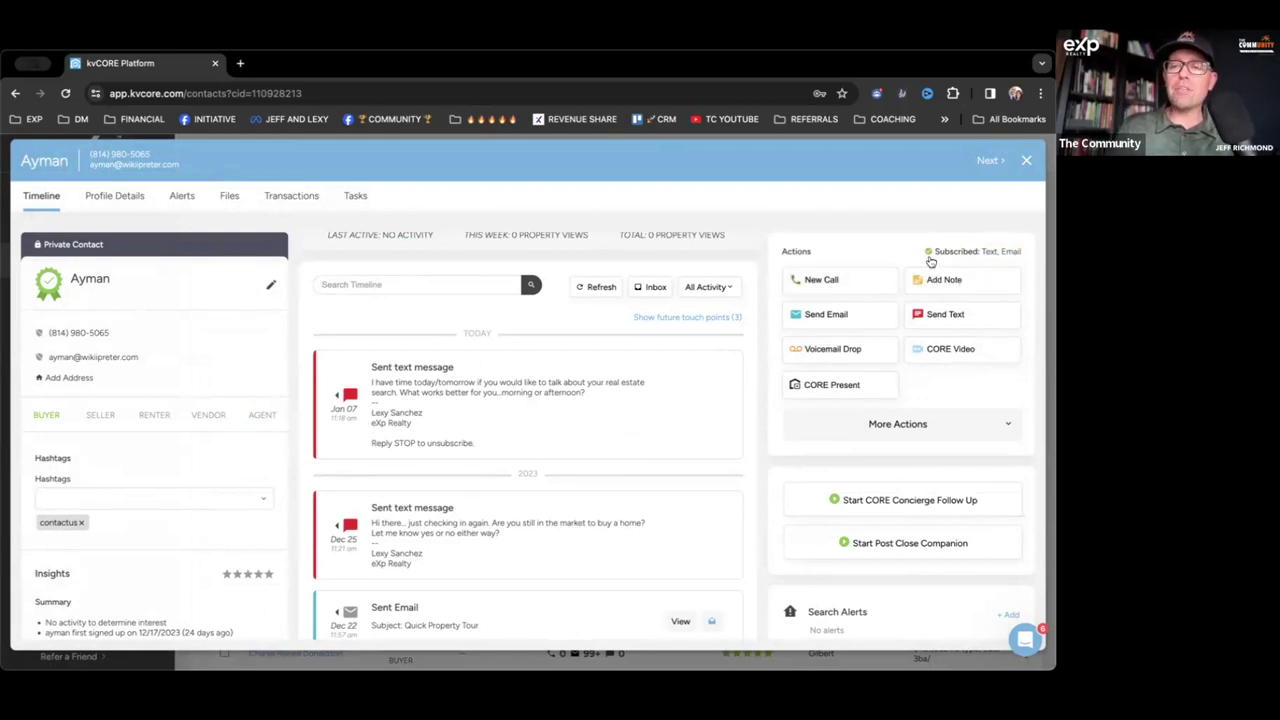
left_click(955, 288)
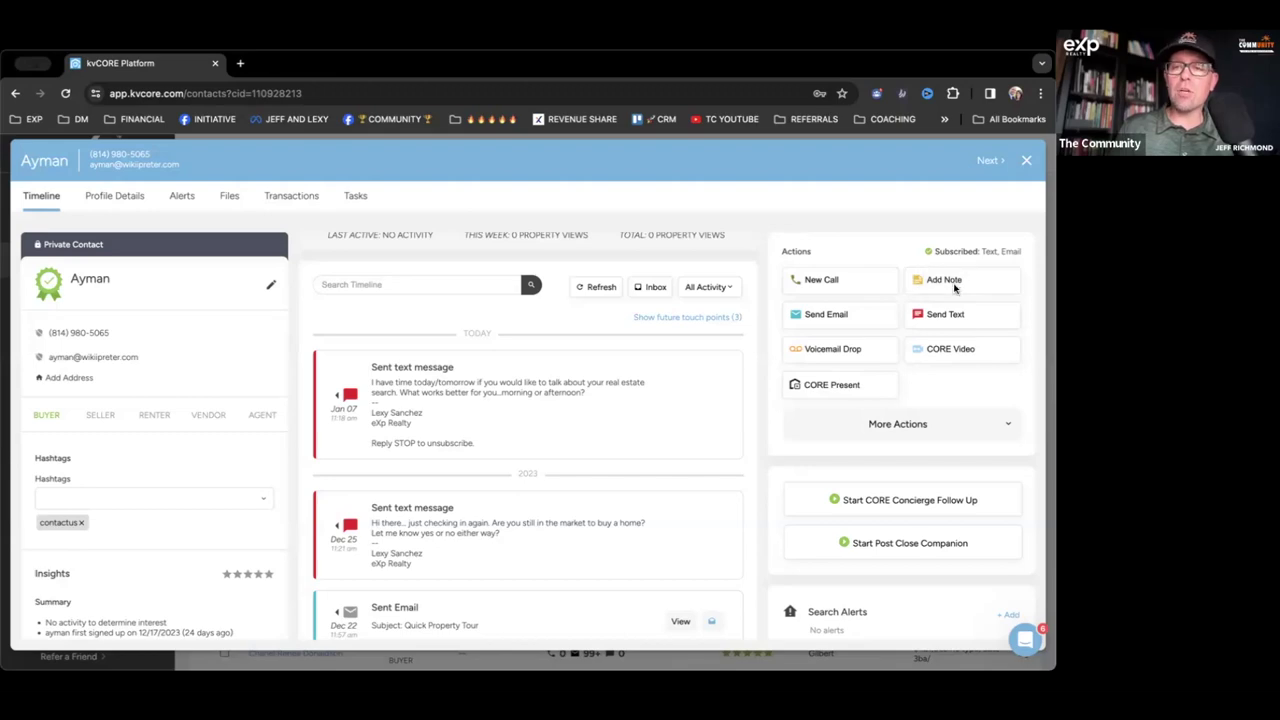
type("Takes notes here")
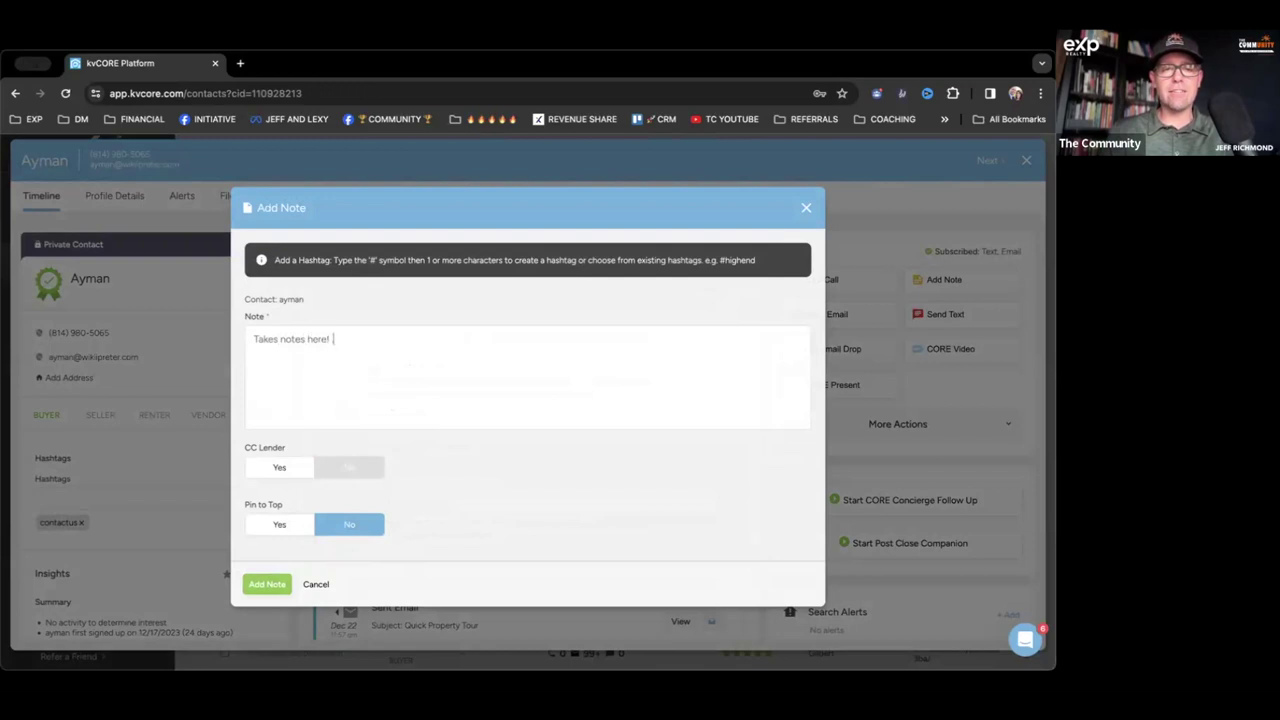
type("! ... #")
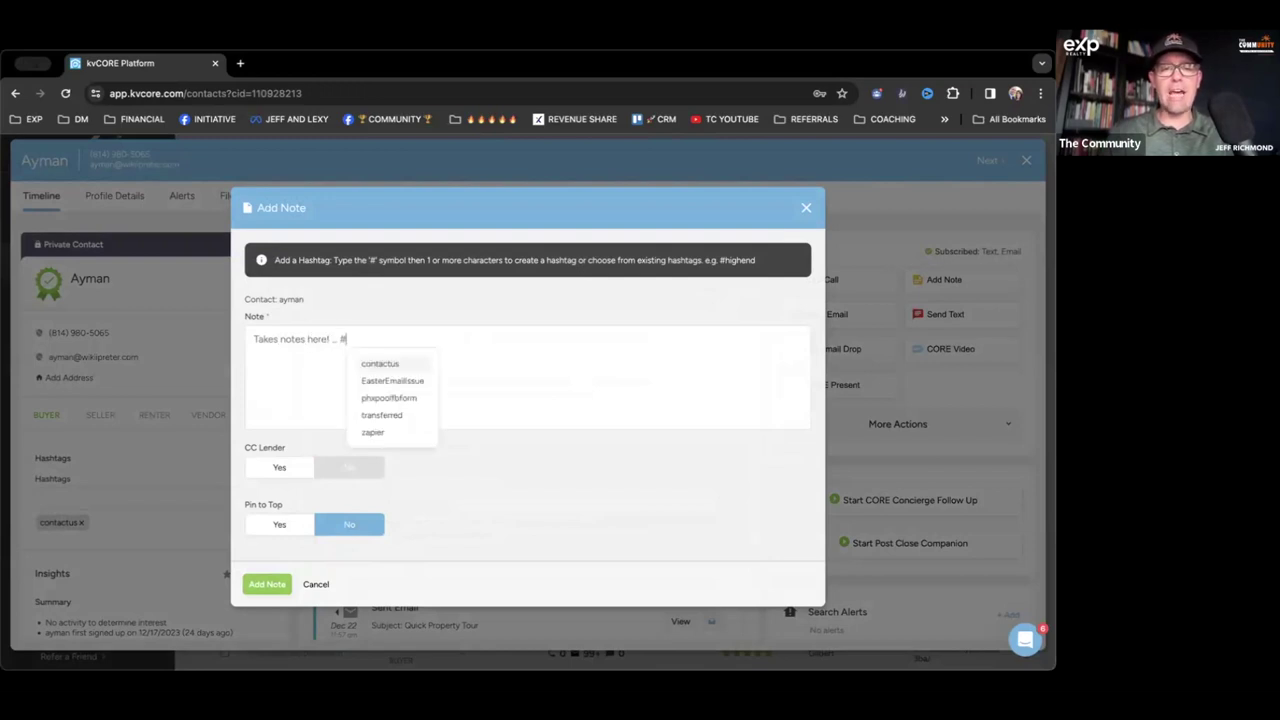
left_click(364, 418)
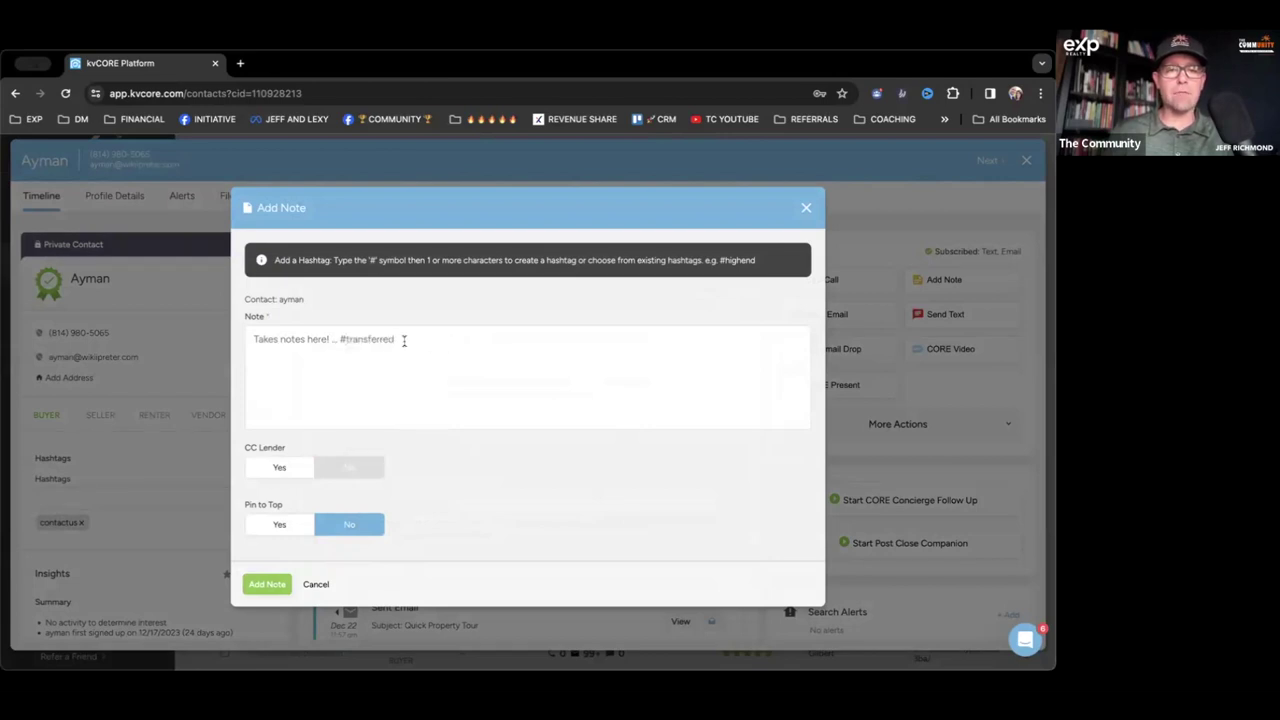
Step: Remove the #transferred hashtag and replace the whole note text with "DO NOT CALL"
left_click_drag(340, 340, 427, 340)
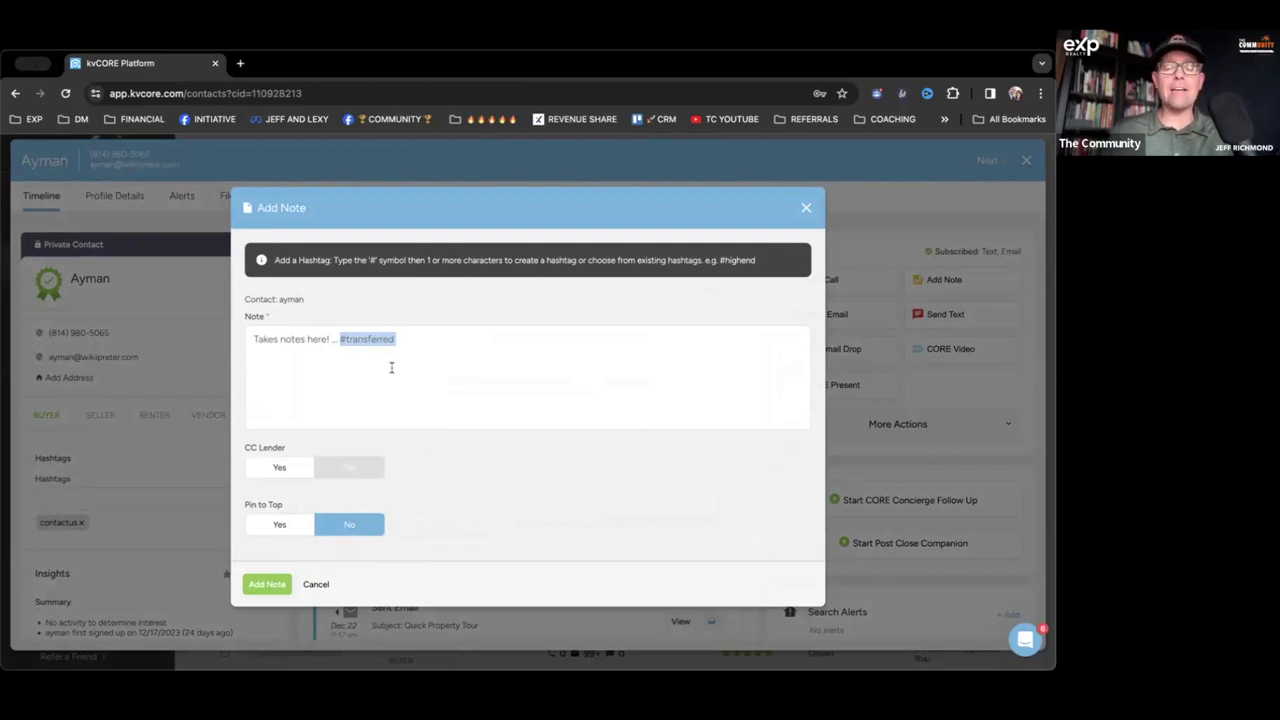
key("BackSpace")
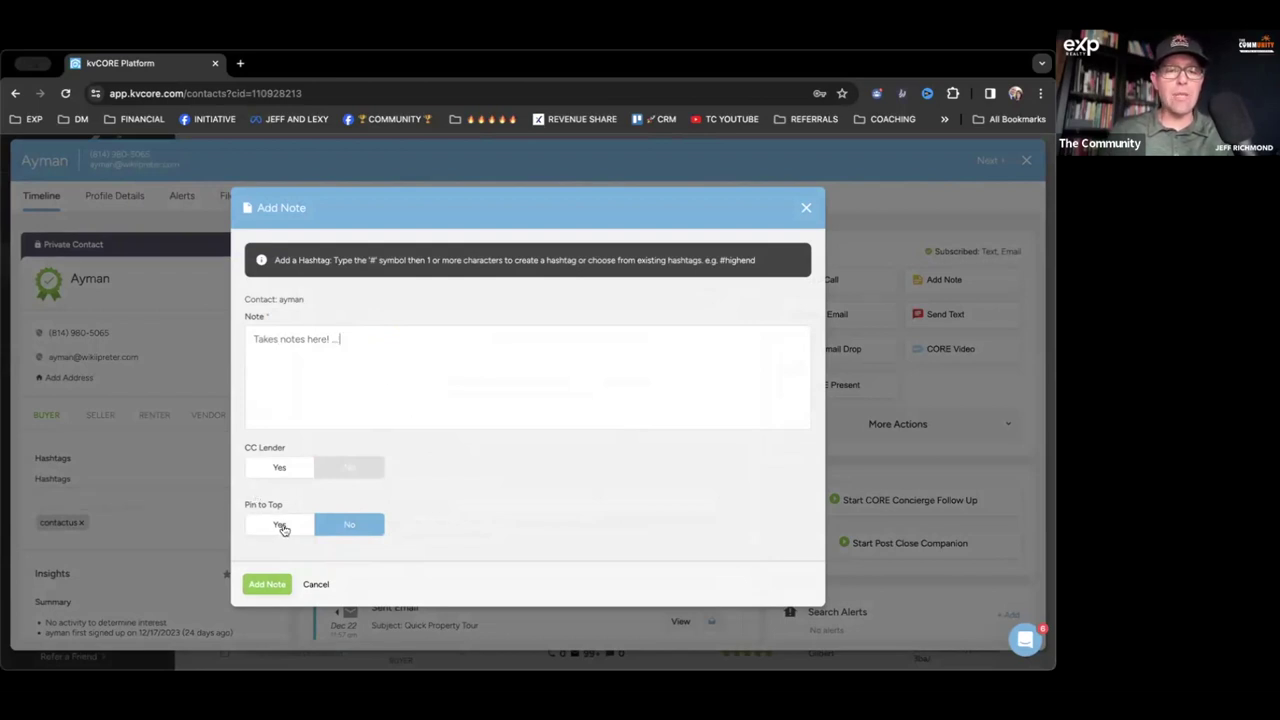
triple_click(363, 346)
type("DO NOT CALL")
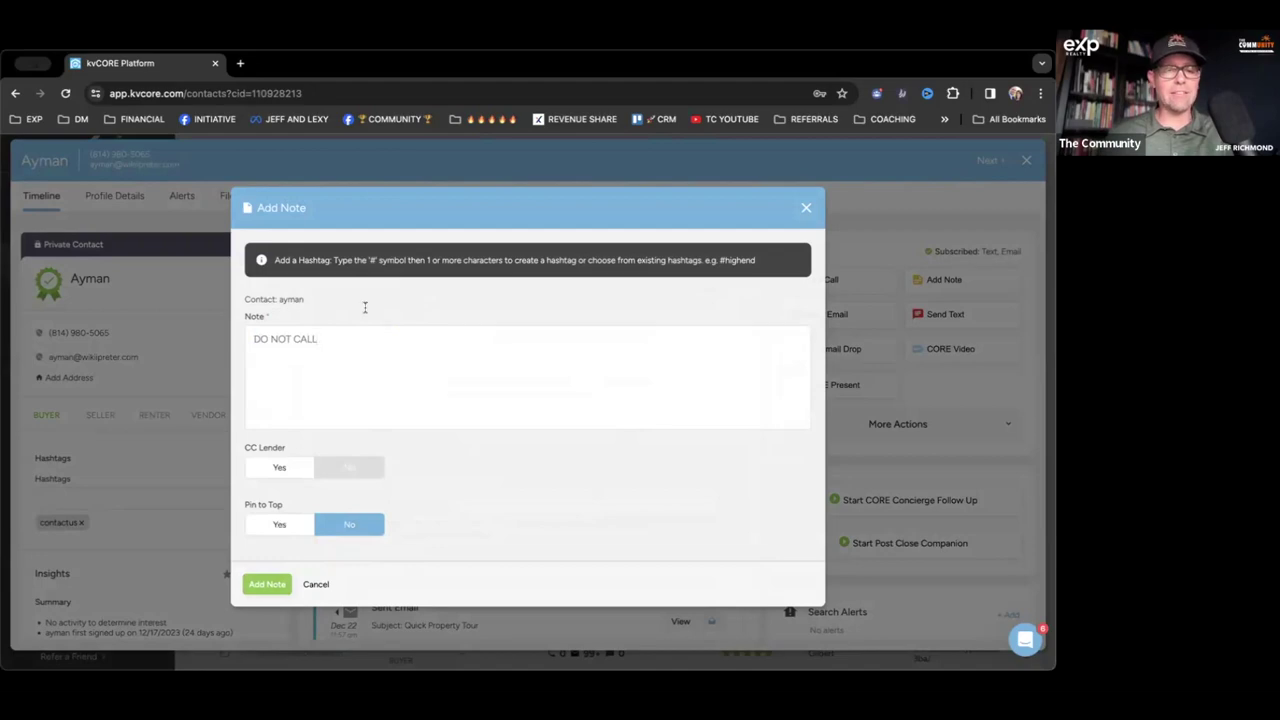
Step: Clear the note text and discard the note without adding it
left_click_drag(318, 341, 254, 341)
key("BackSpace")
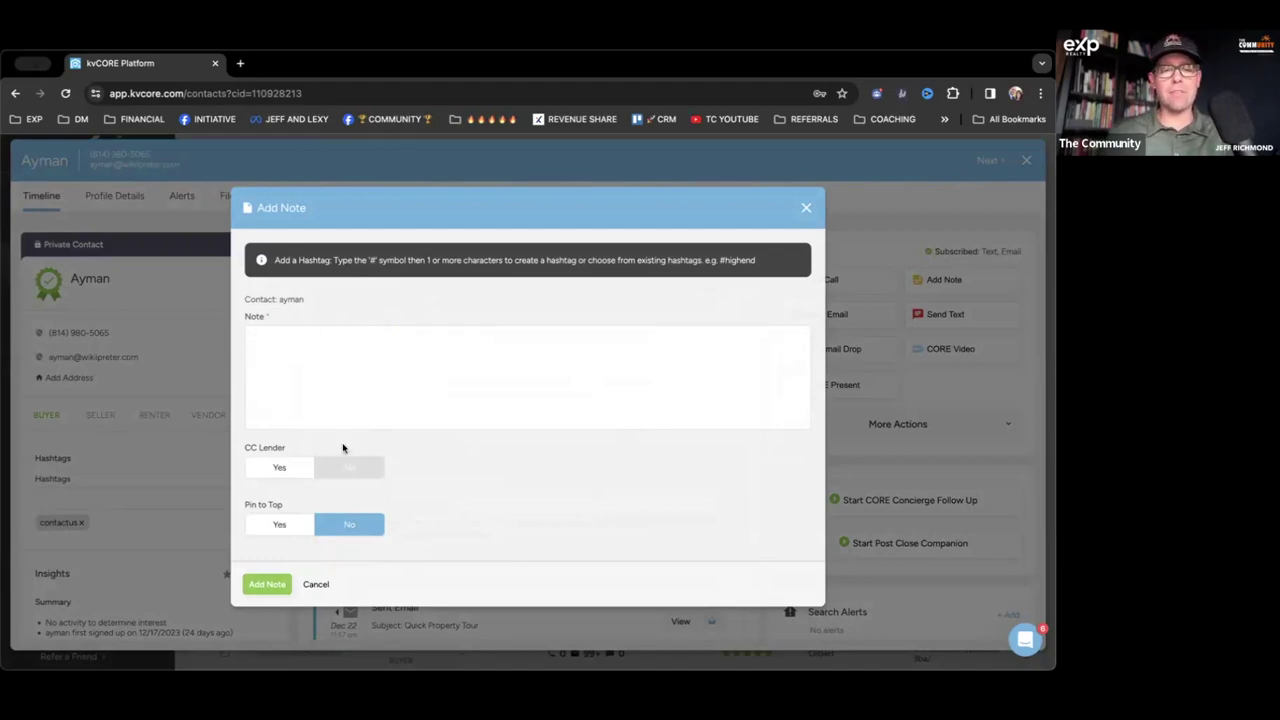
left_click(315, 584)
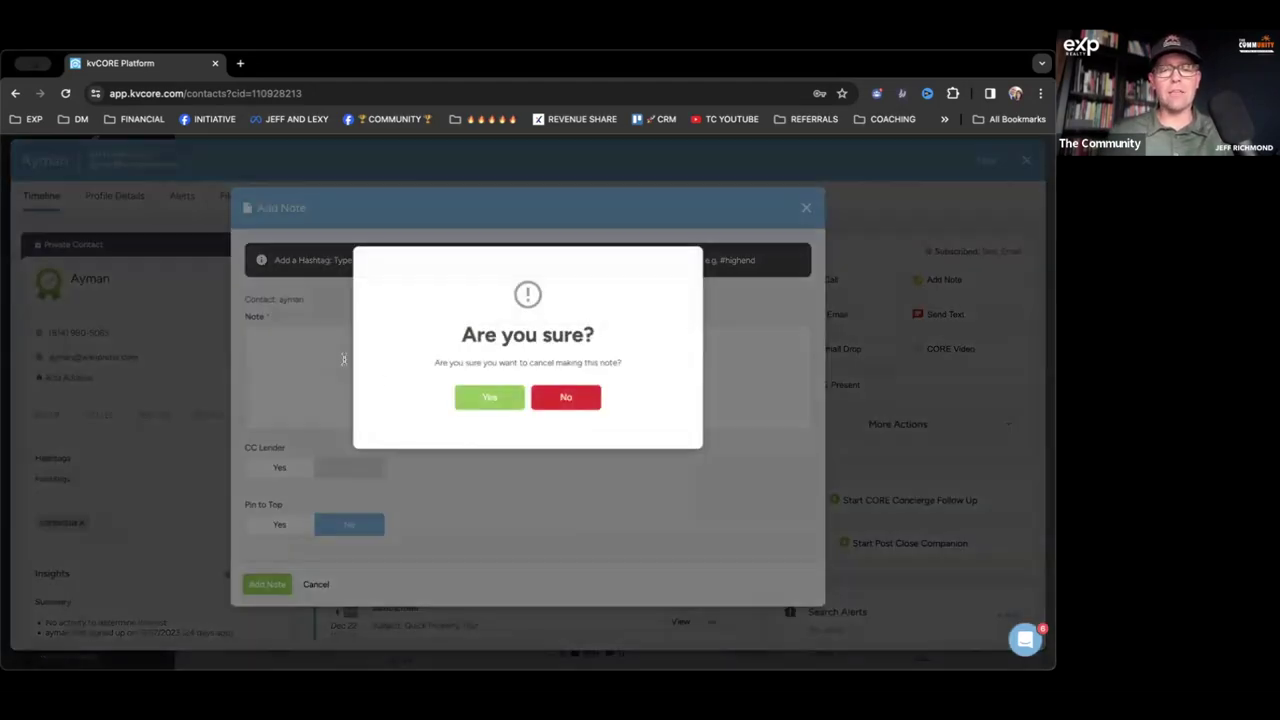
left_click(513, 398)
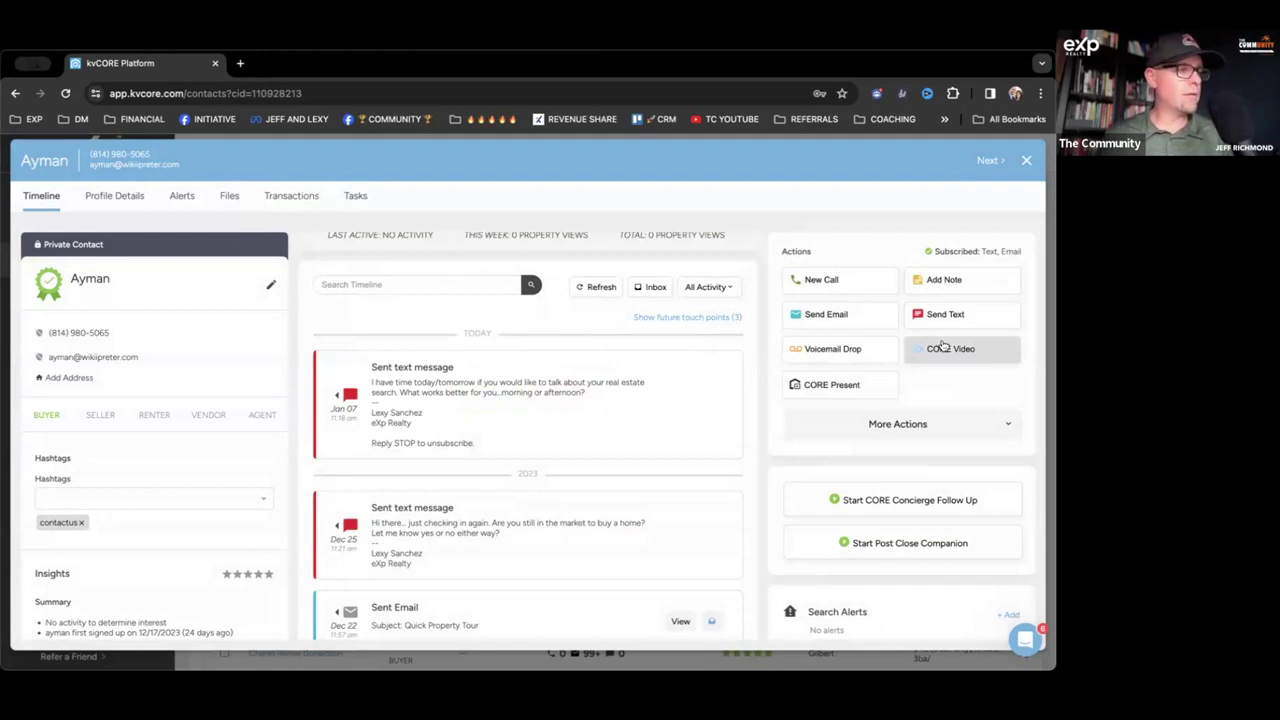
Step: Show the contact's additional actions, look through the Collaborate and Communication options, and close the list
left_click(957, 424)
scroll(900, 410, "down", 3)
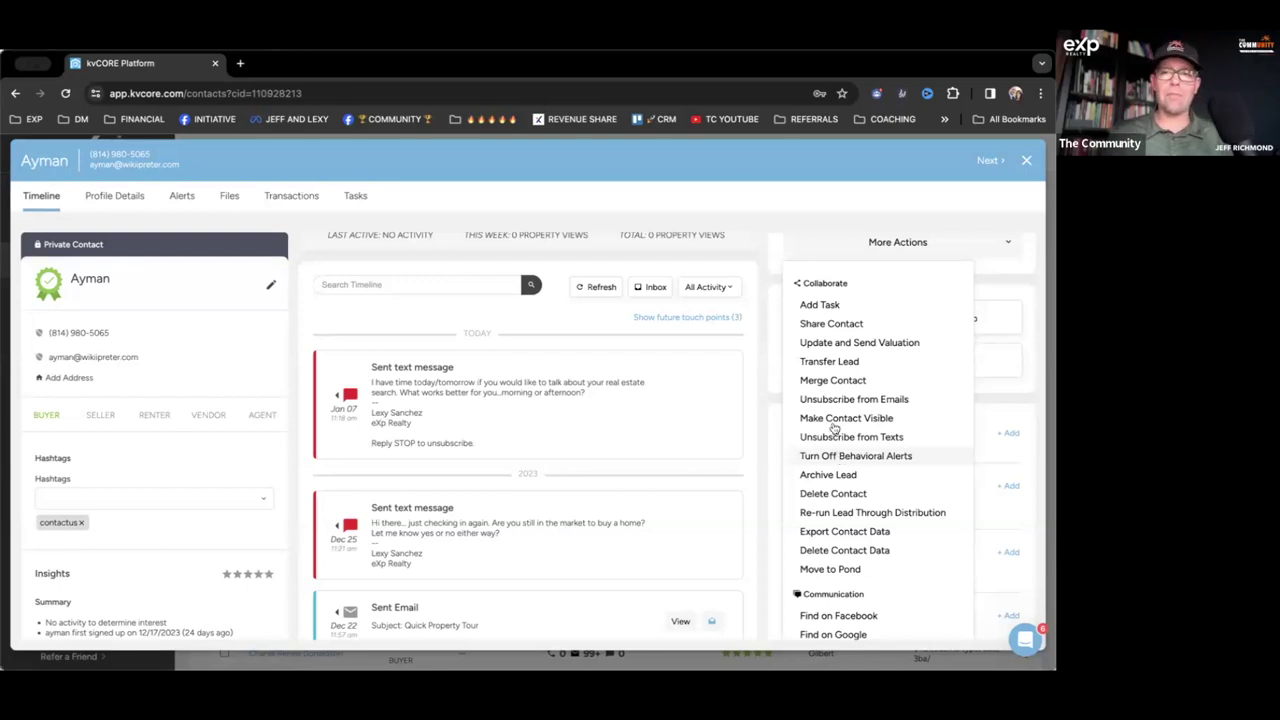
left_click(765, 237)
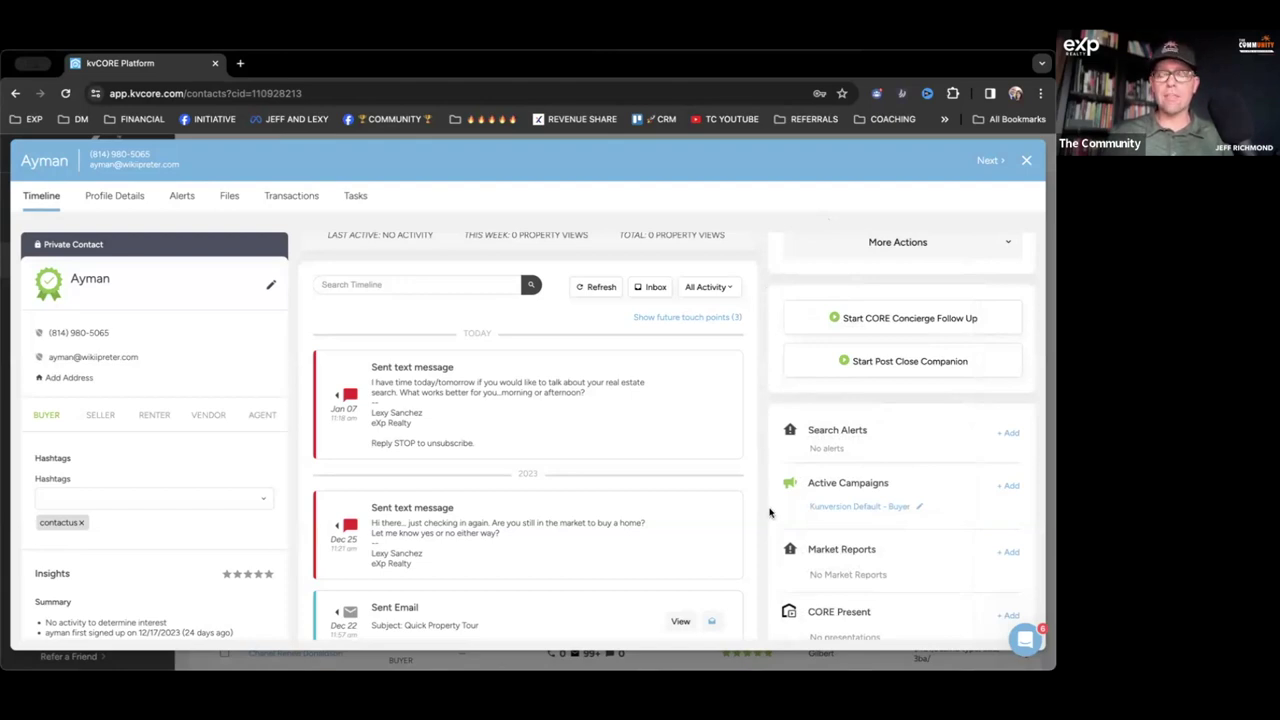
Step: Start a new market report for the contact and choose the city of Phoenix, AZ as its location
scroll(770, 510, "down", 1)
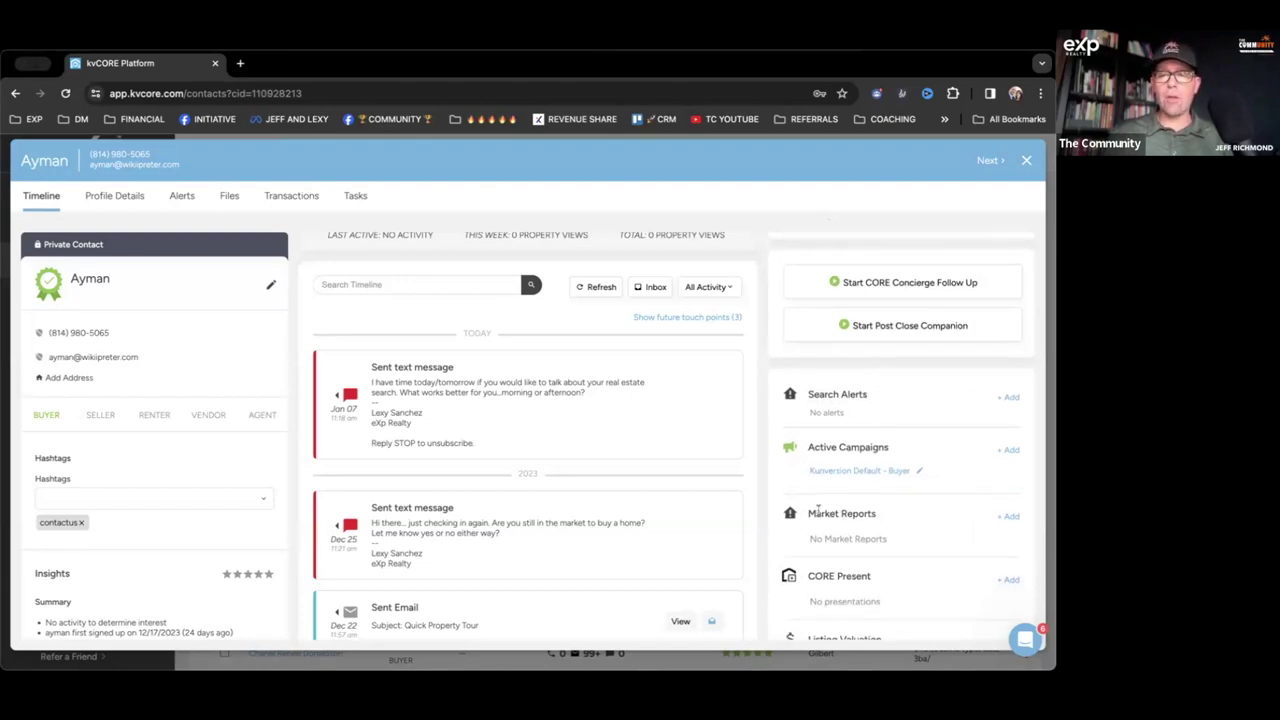
scroll(820, 508, "down", 3)
triple_click(813, 358)
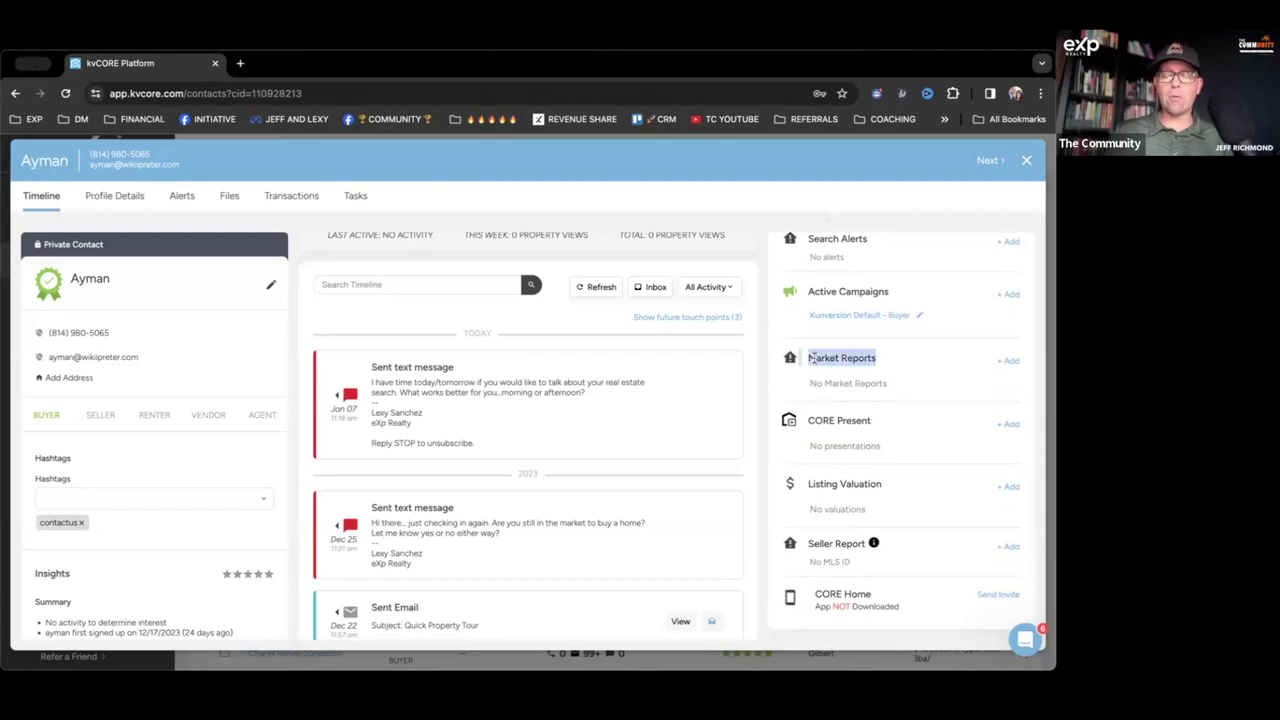
left_click(1007, 360)
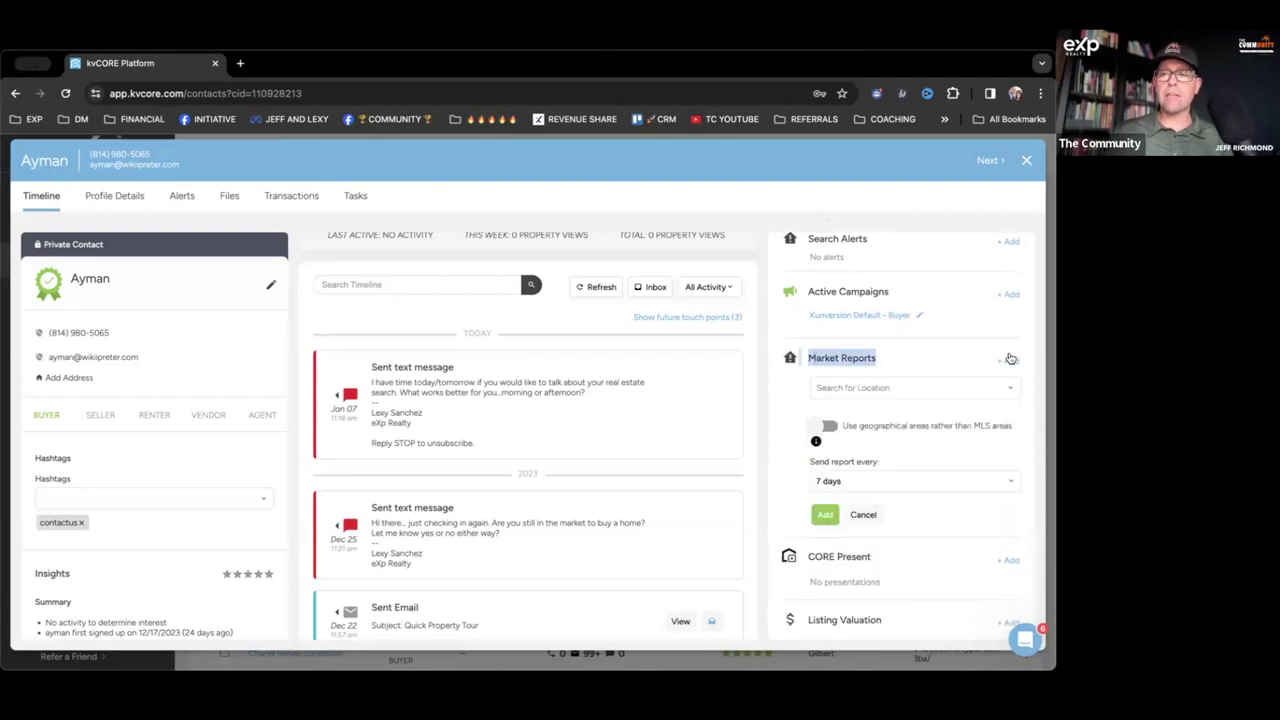
left_click(900, 387)
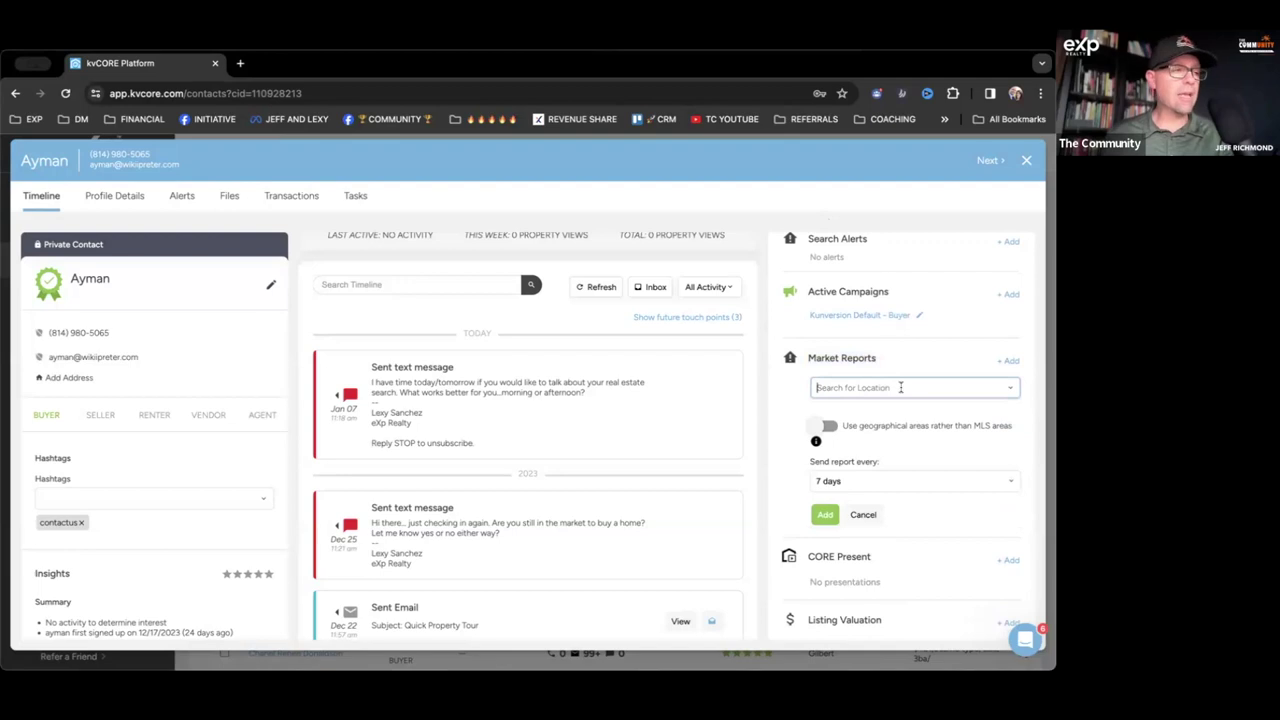
type("Phoenix")
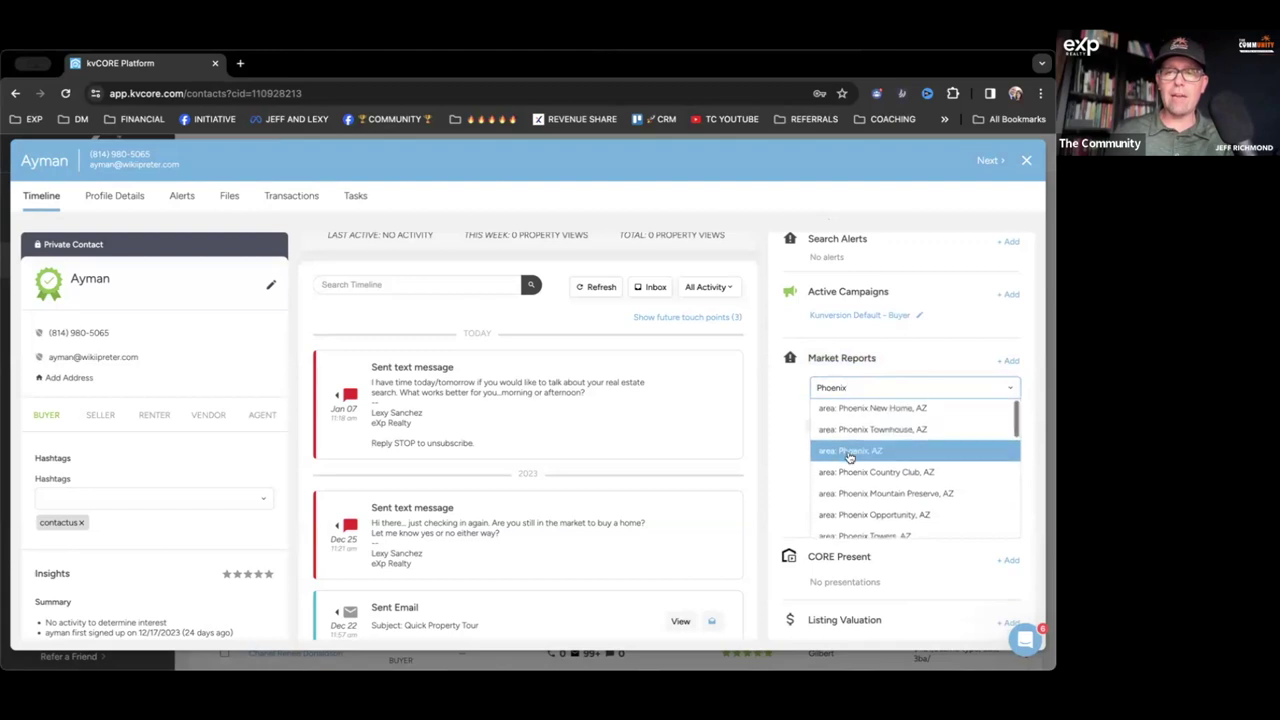
scroll(850, 455, "down", 1)
scroll(849, 457, "down", 5)
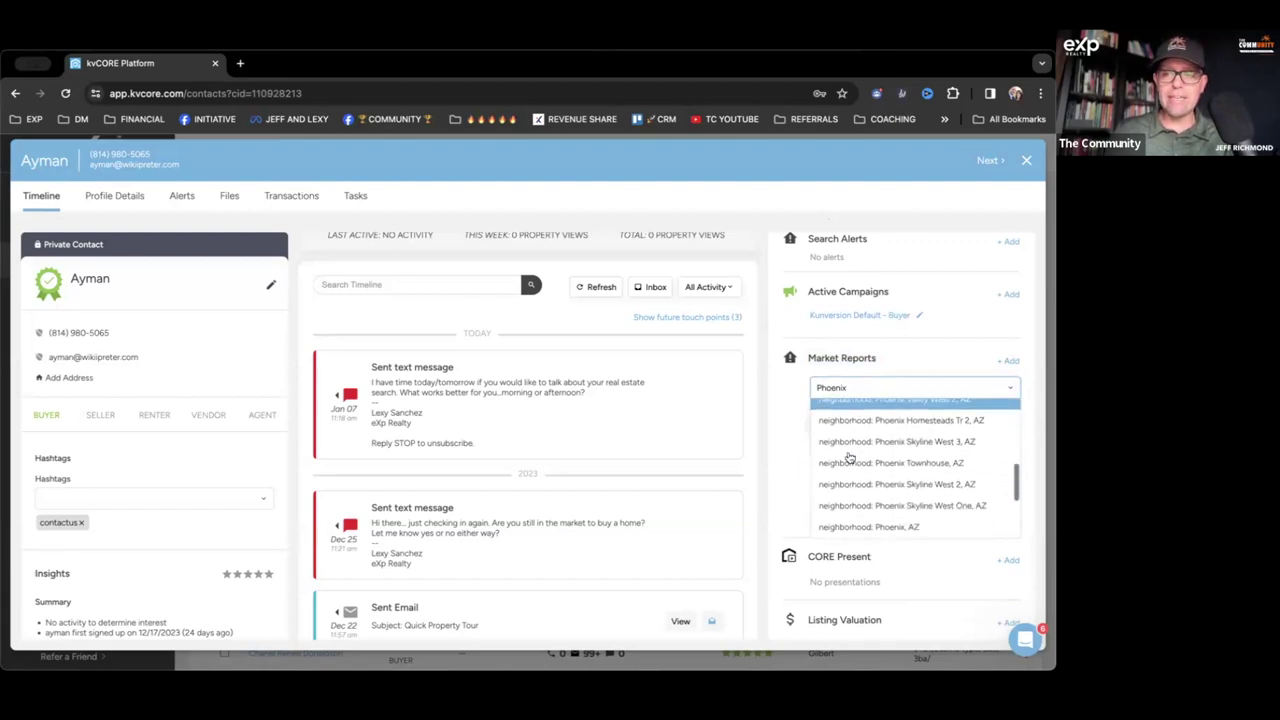
scroll(849, 457, "down", 6)
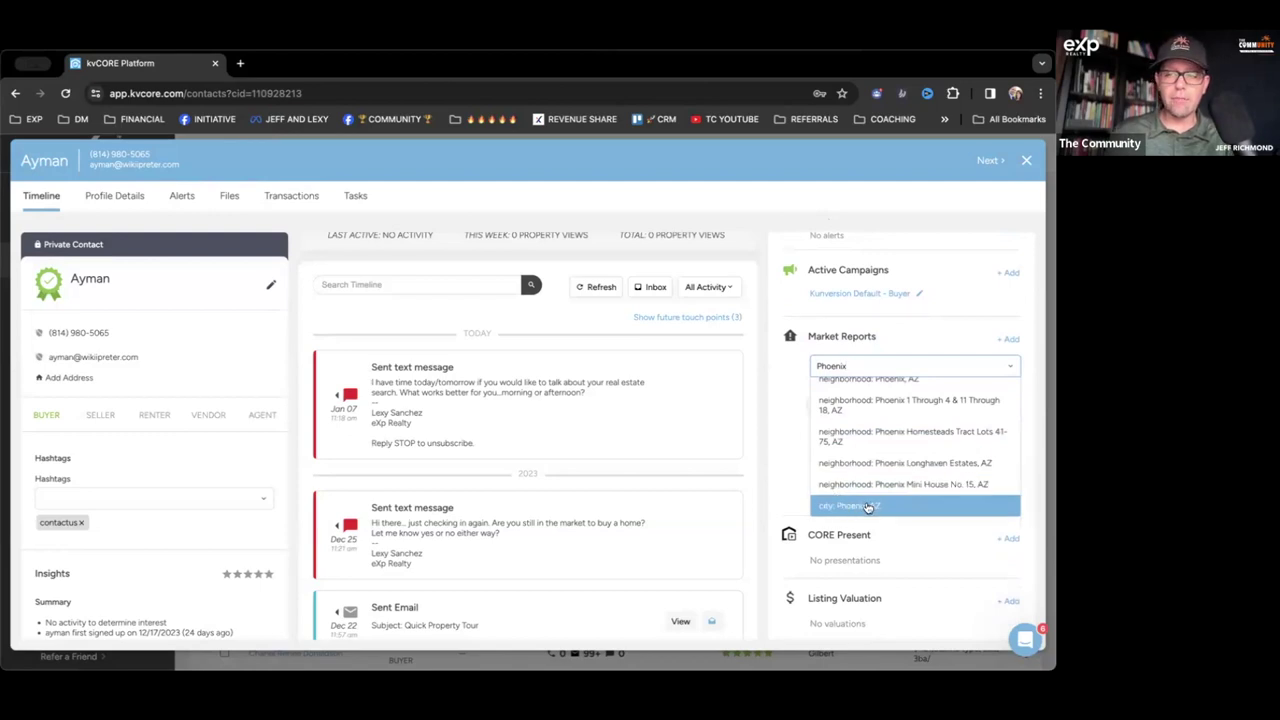
left_click(868, 508)
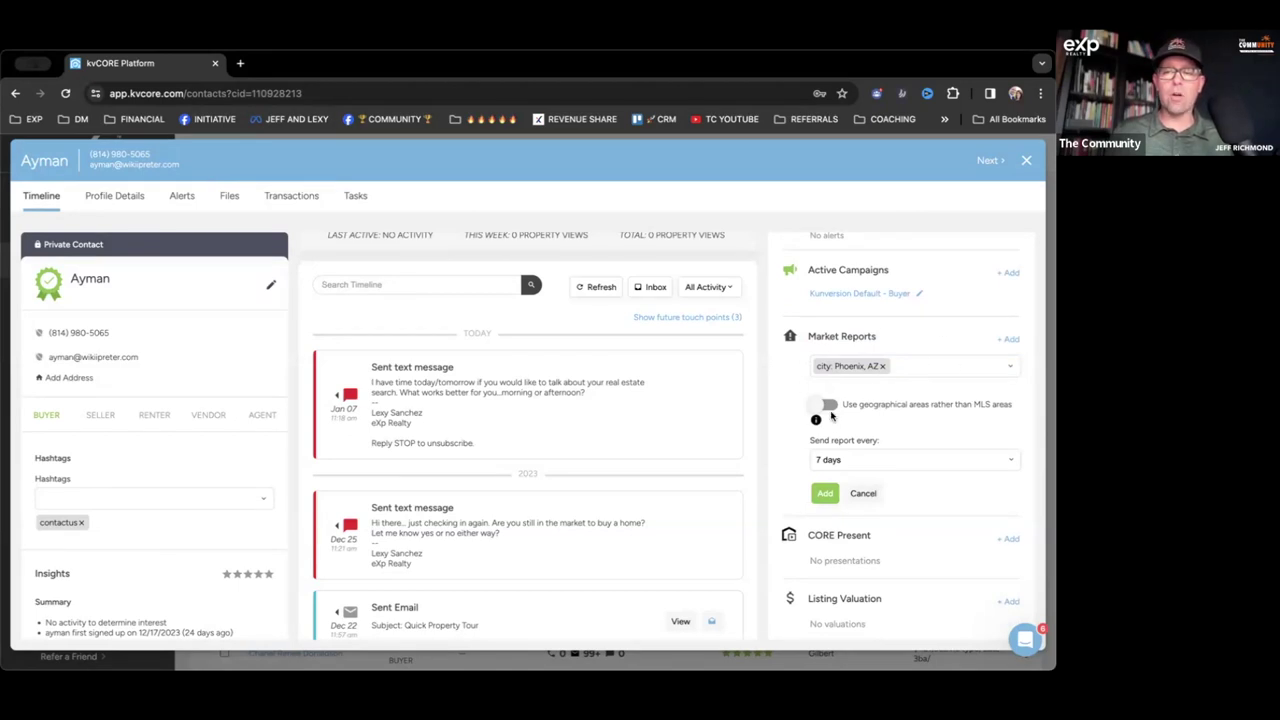
Step: Set the Phoenix market report to go out every 14 days, add it to the contact, and send it immediately
left_click(833, 459)
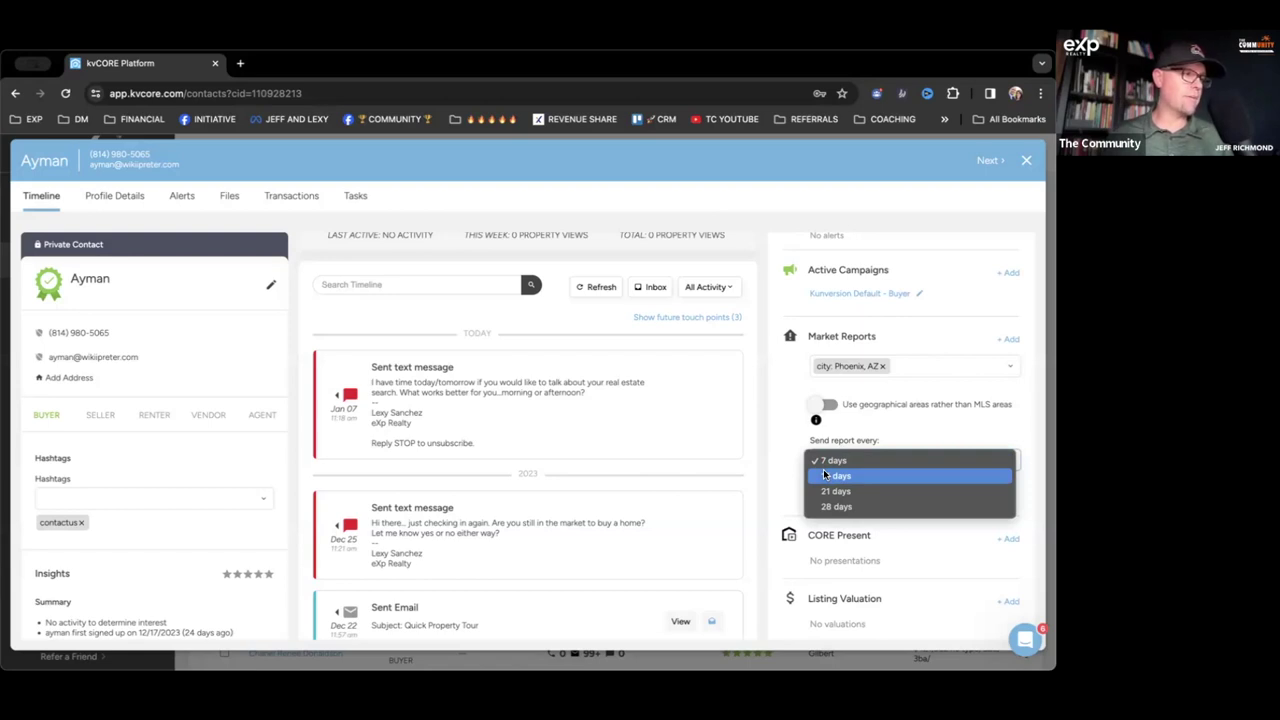
left_click(831, 460)
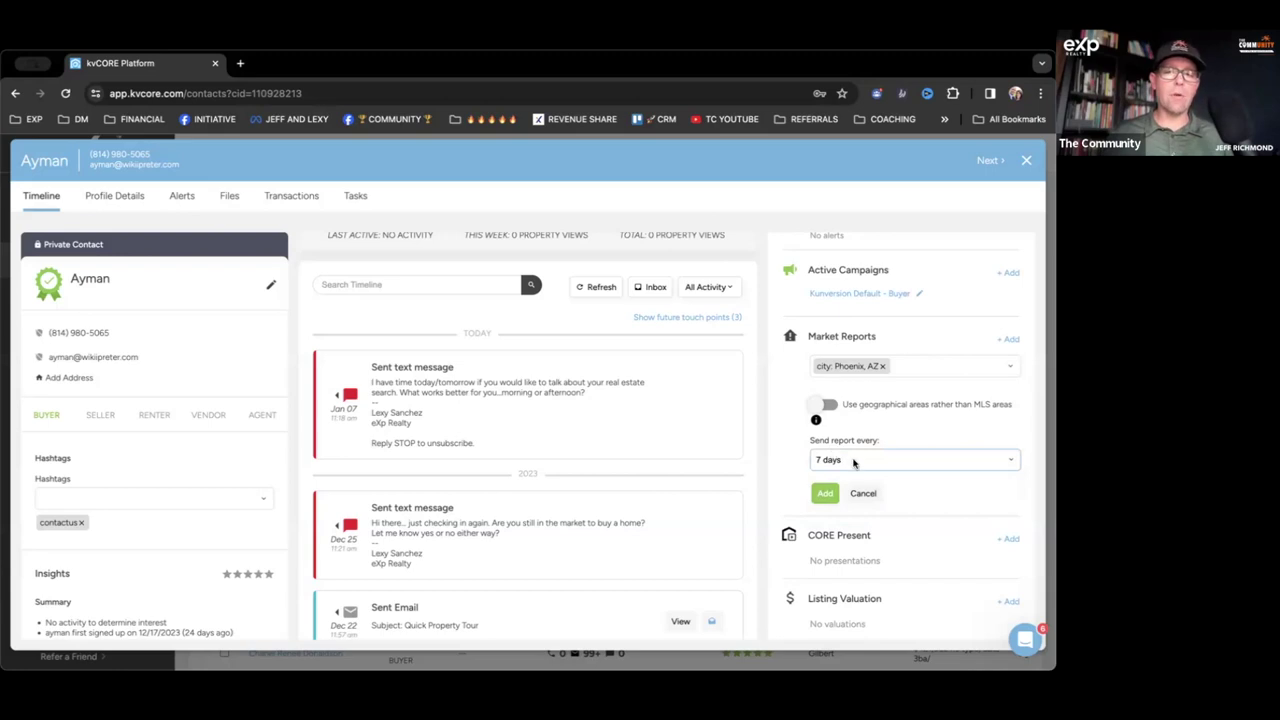
mouse_move(817, 421)
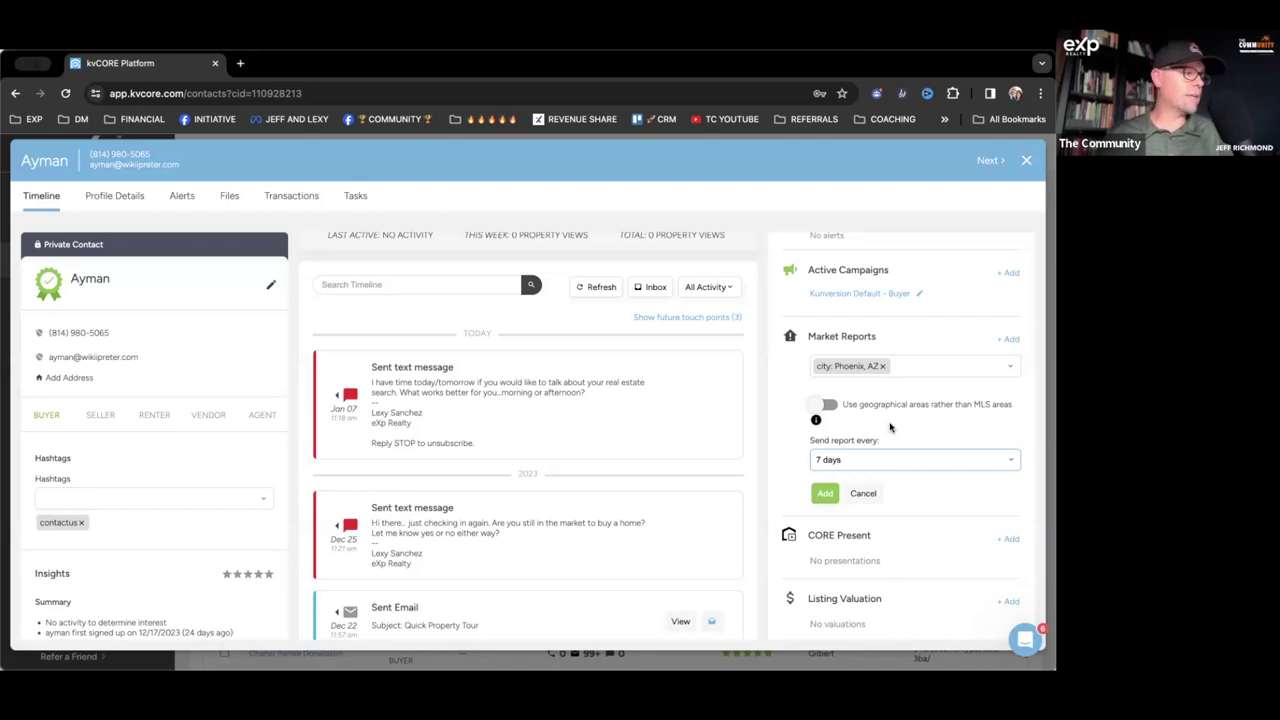
left_click(840, 459)
left_click(841, 478)
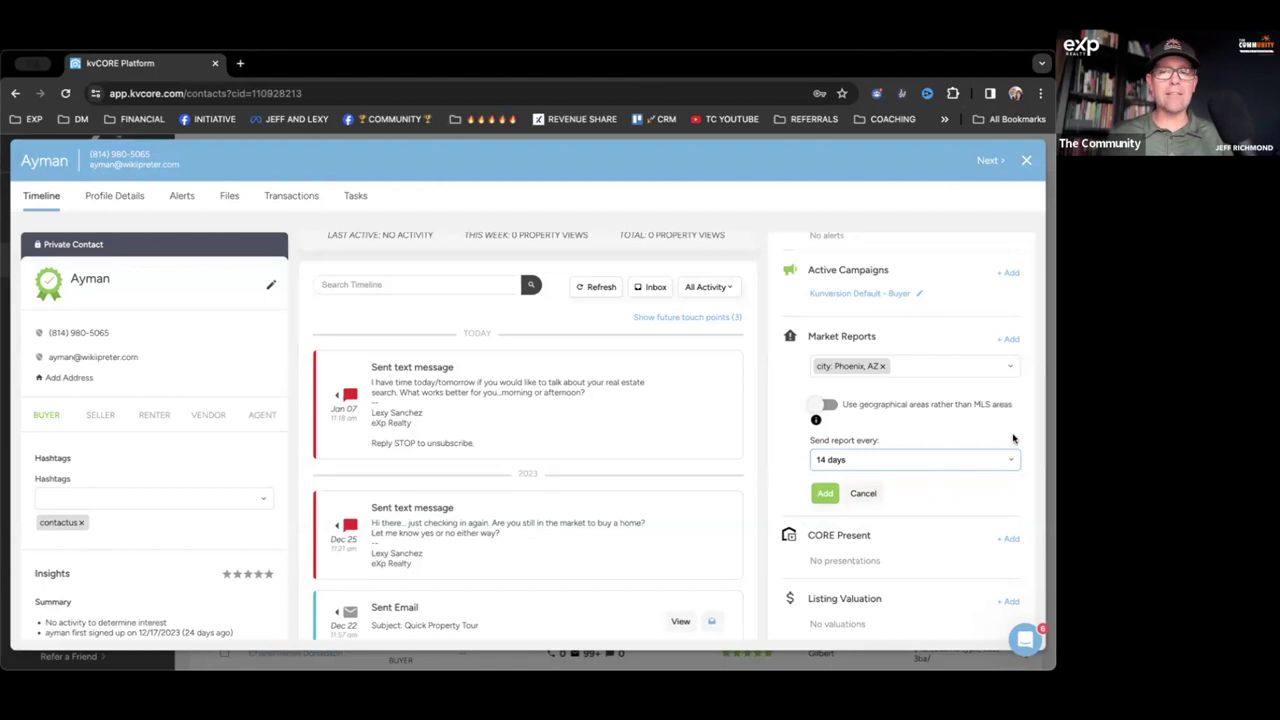
left_click(823, 490)
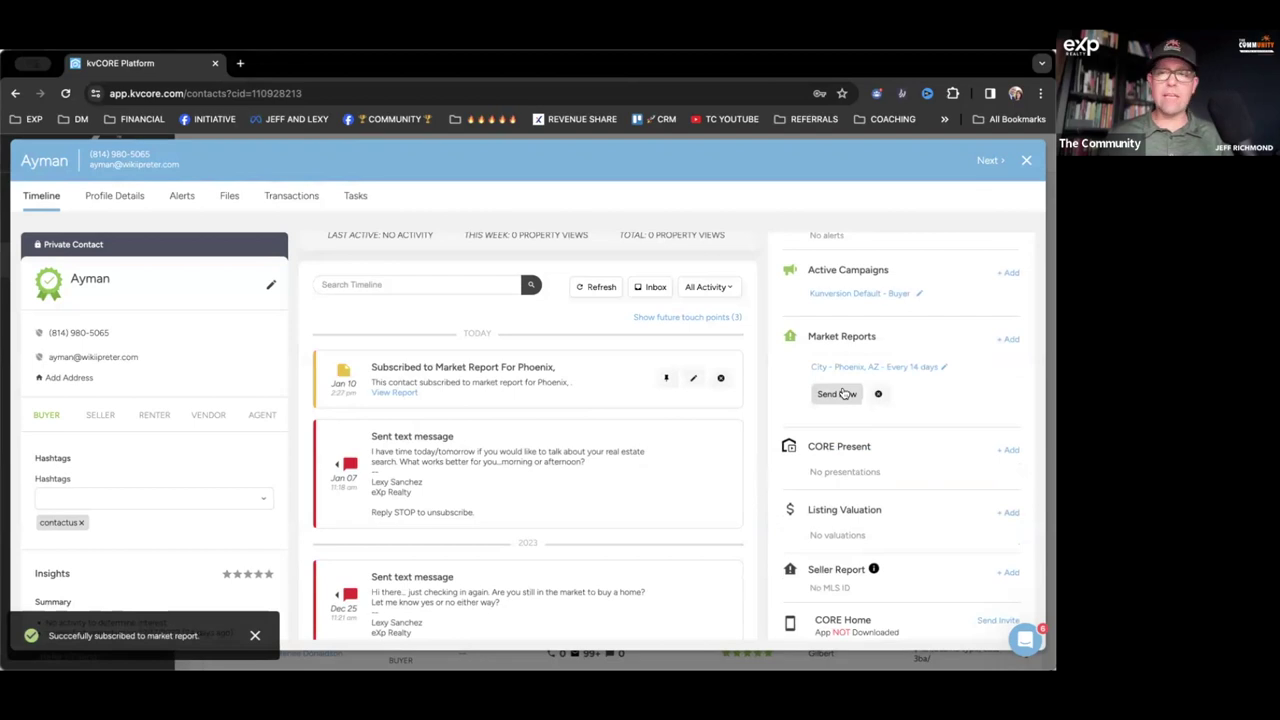
left_click(839, 395)
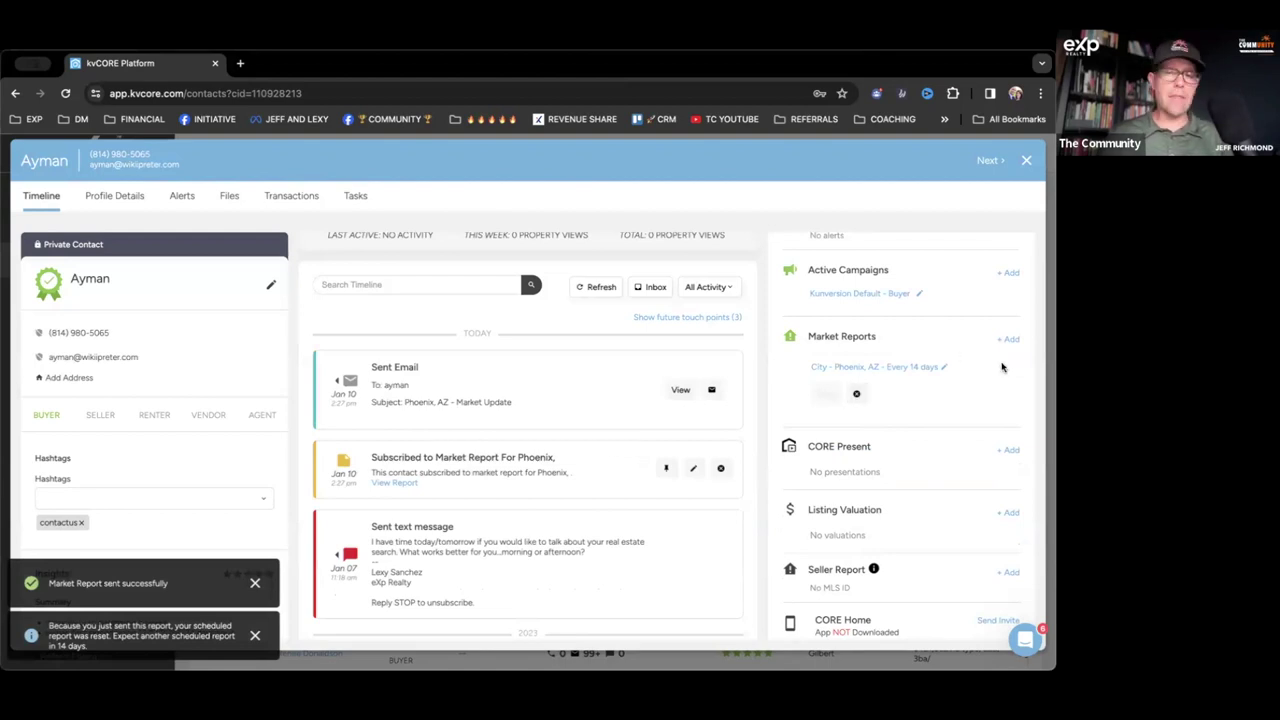
Step: Open the Phoenix market report for editing, check its frequency options, and remove the report from the contact
left_click(941, 369)
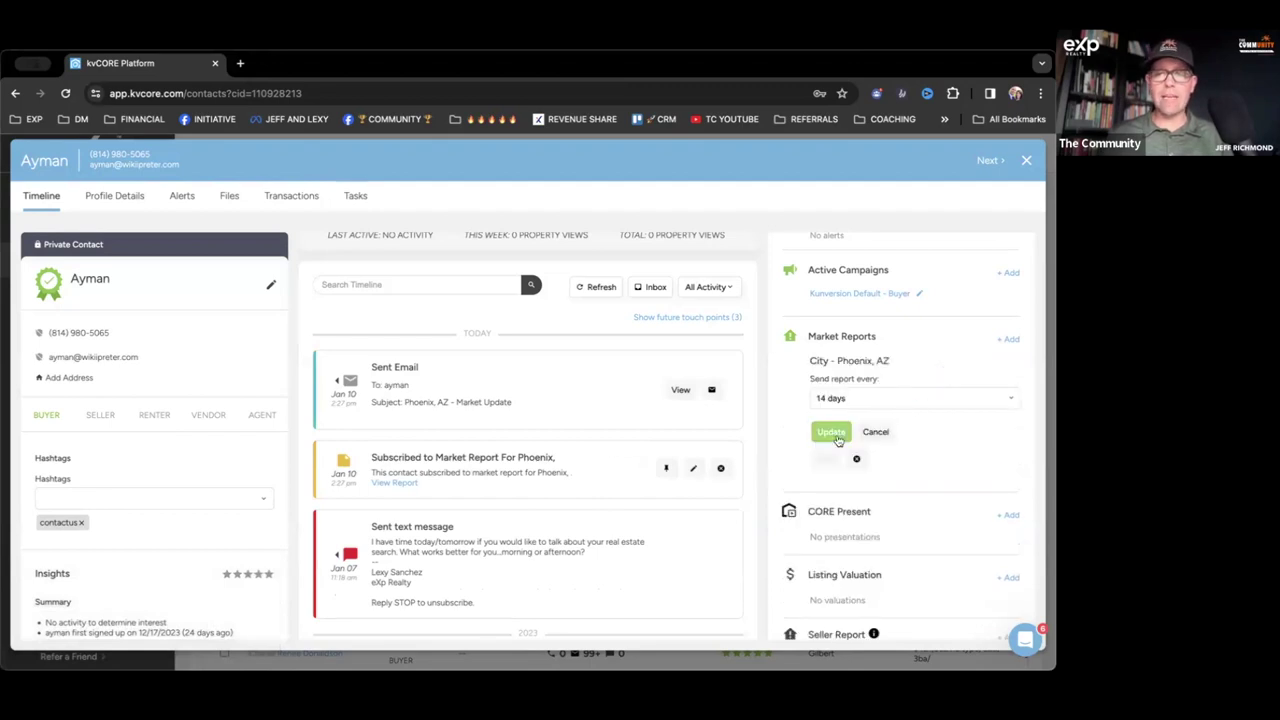
left_click(905, 405)
left_click(905, 401)
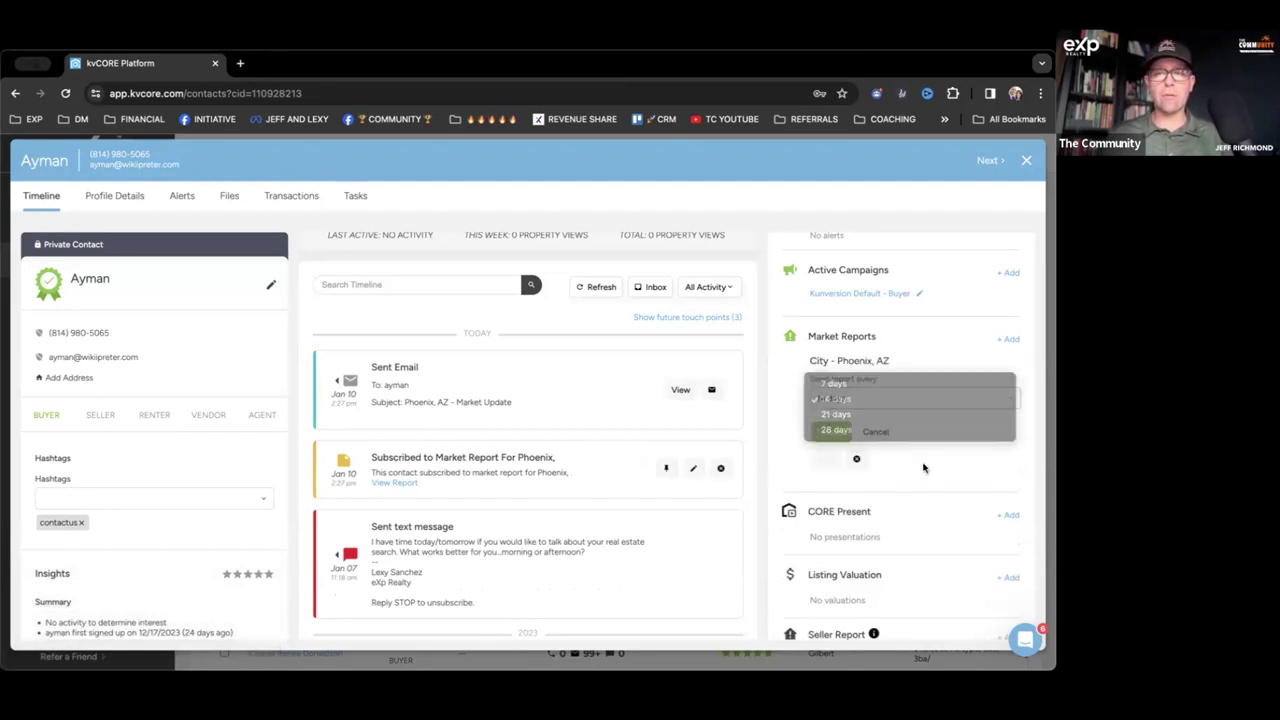
left_click(856, 458)
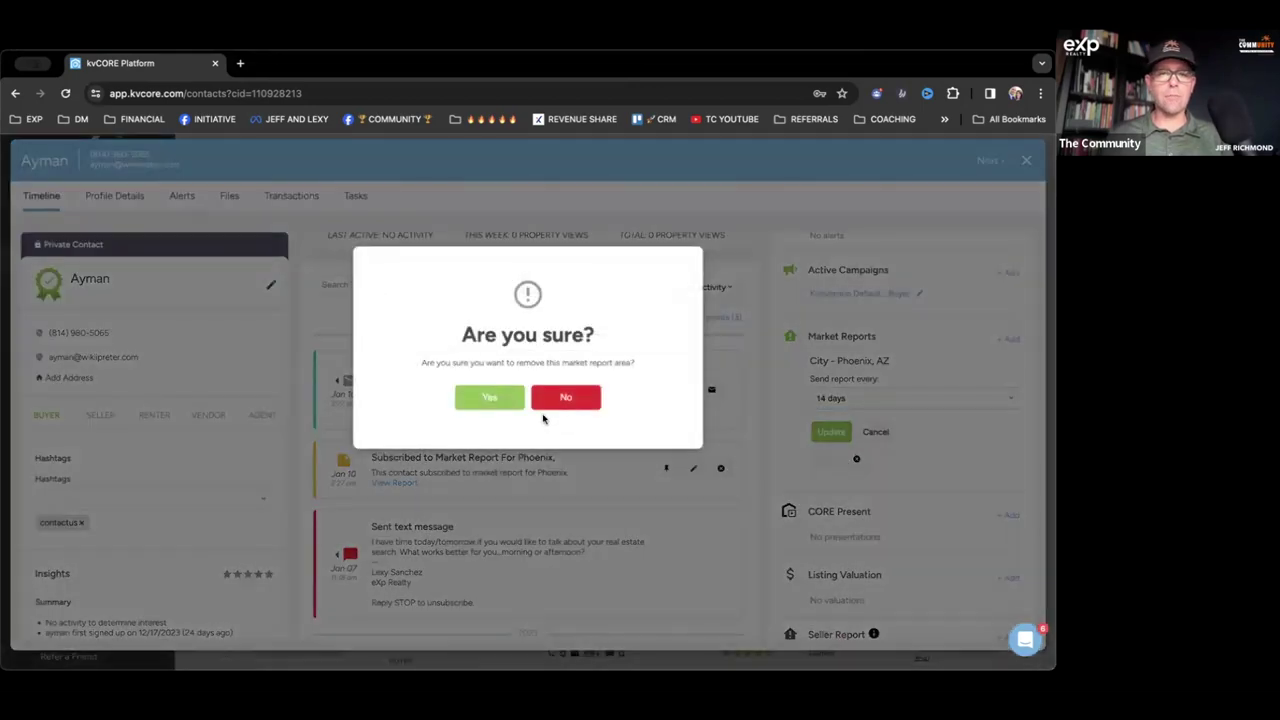
left_click(489, 397)
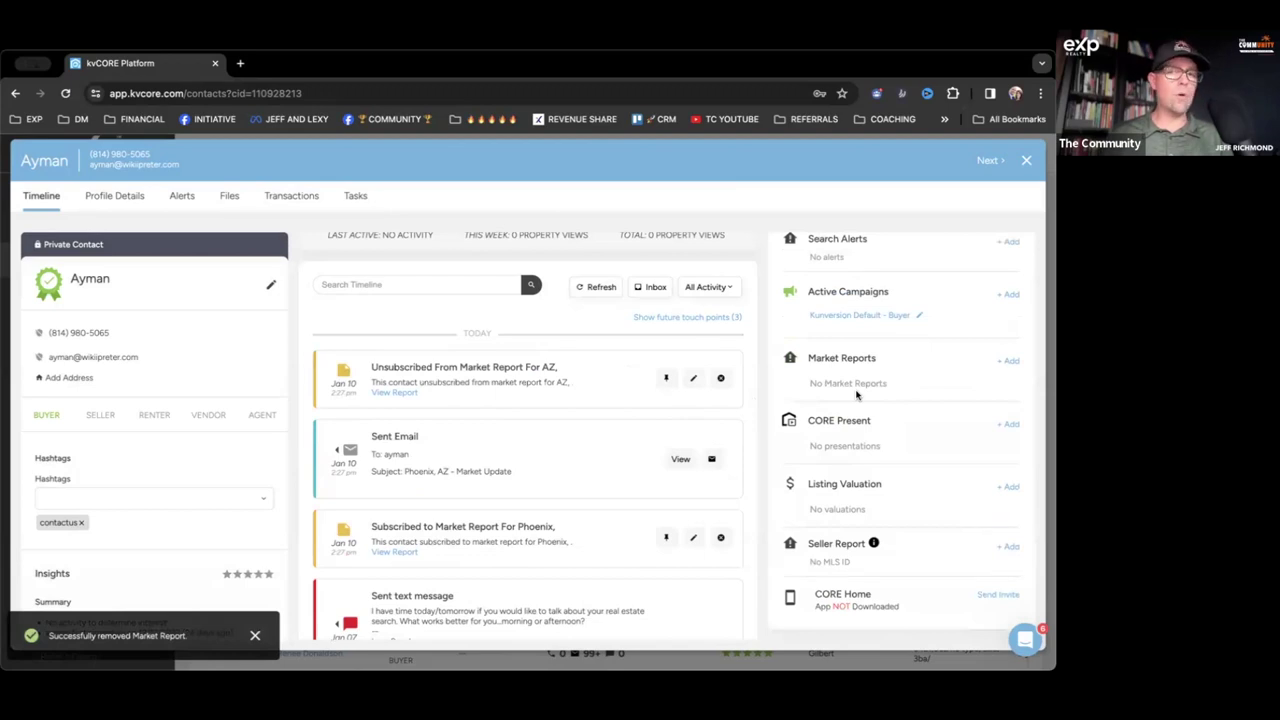
Step: Remove the Kunversion Default - Buyer campaign from the contact's active campaigns
double_click(816, 291)
left_click_drag(816, 291, 888, 292)
left_click(836, 300)
scroll(850, 320, "up", 1)
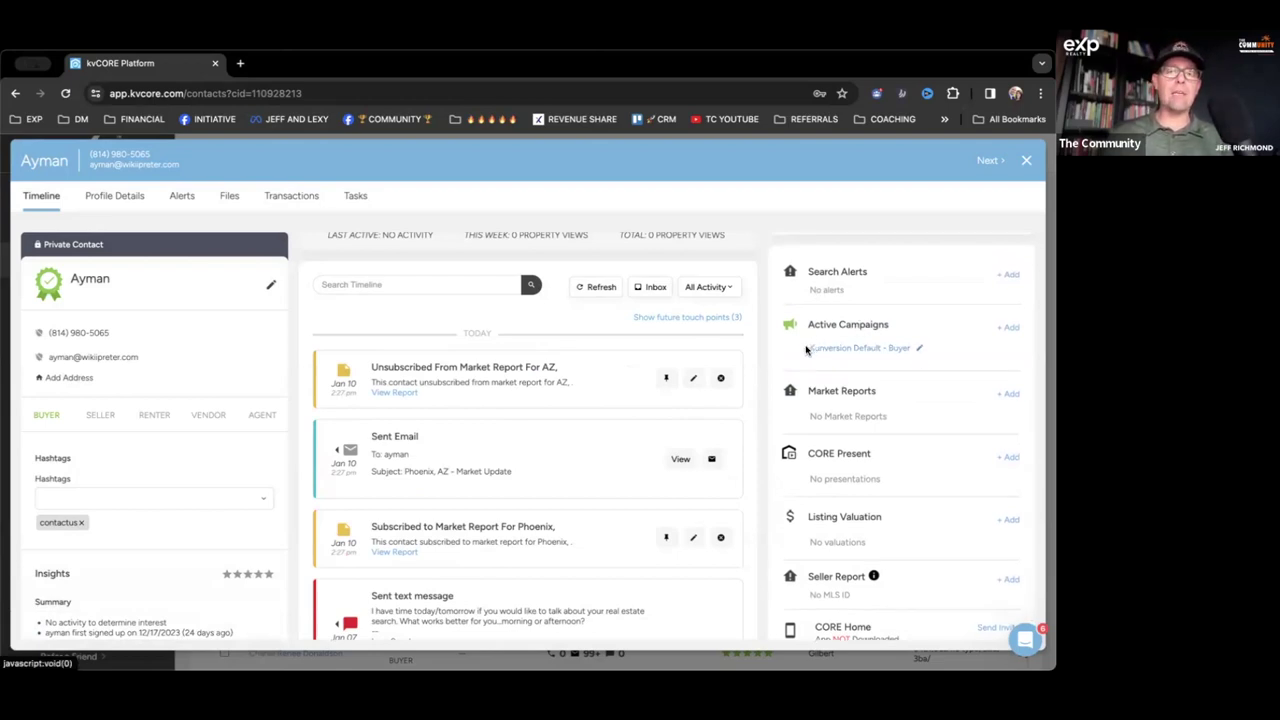
left_click(920, 350)
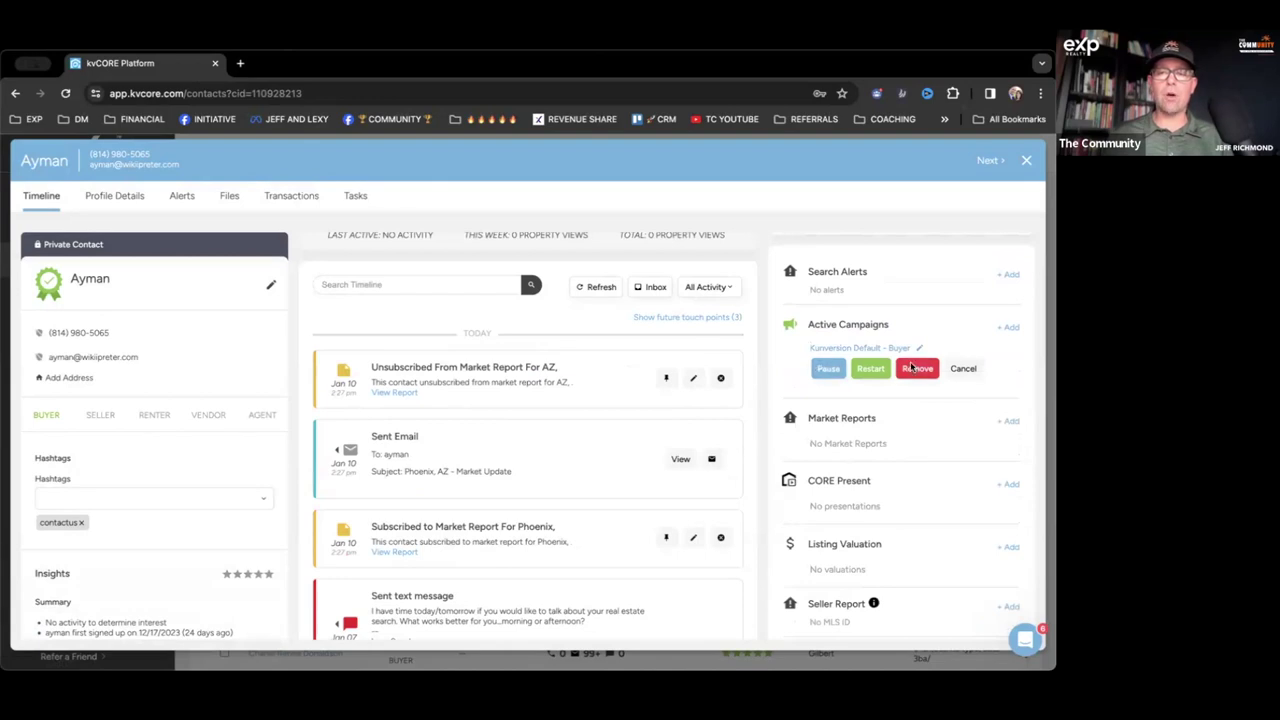
left_click(917, 369)
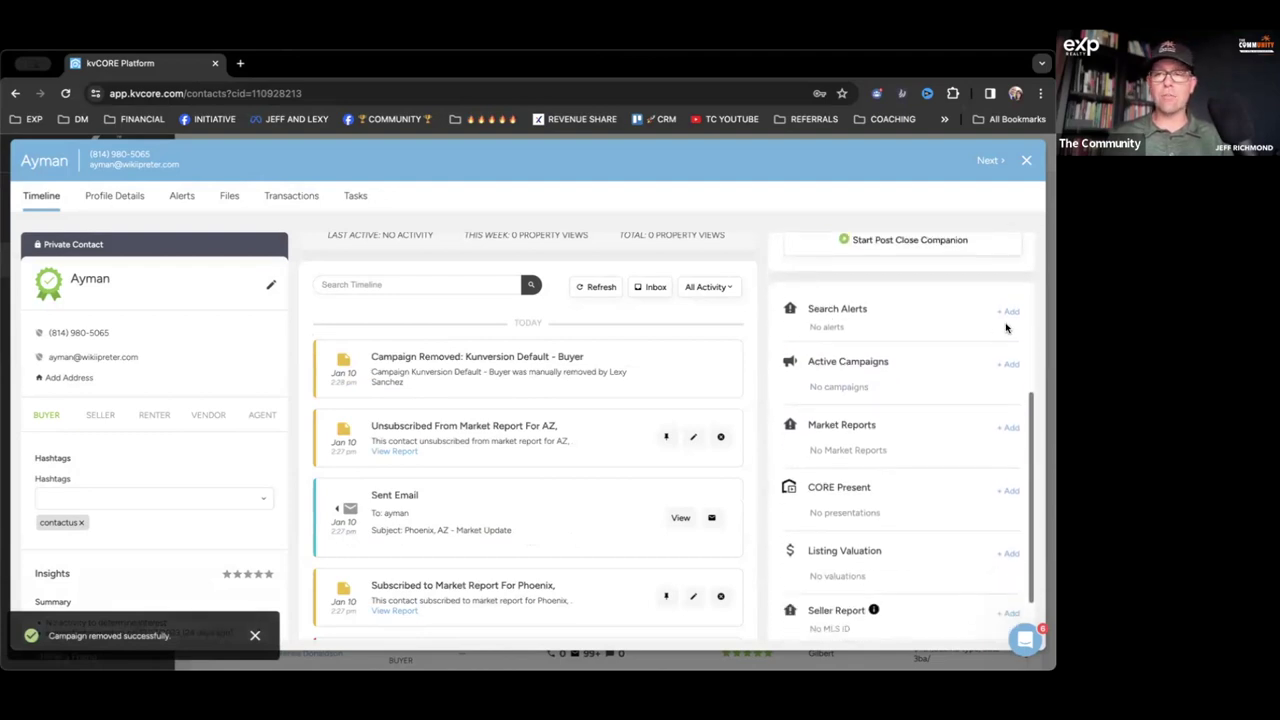
Step: Start a new search alert for the contact with the title "title" and a Daily frequency
left_click(1007, 314)
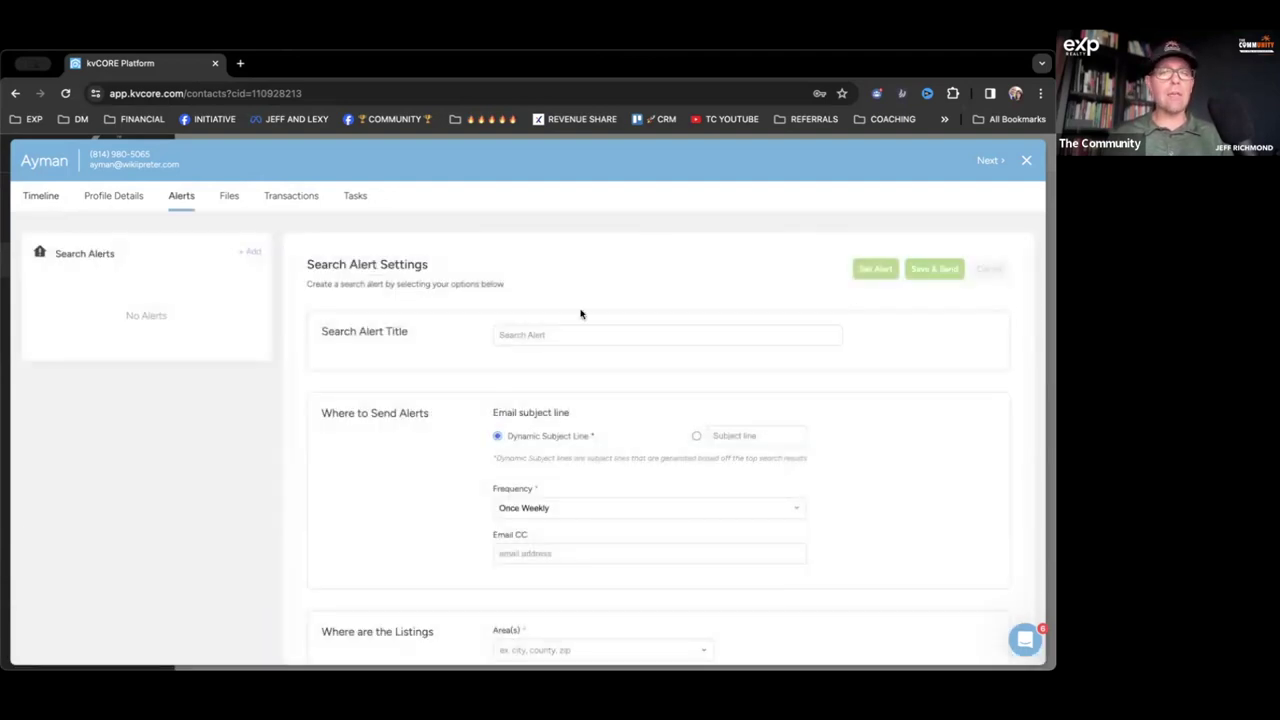
left_click(516, 338)
type("Ab")
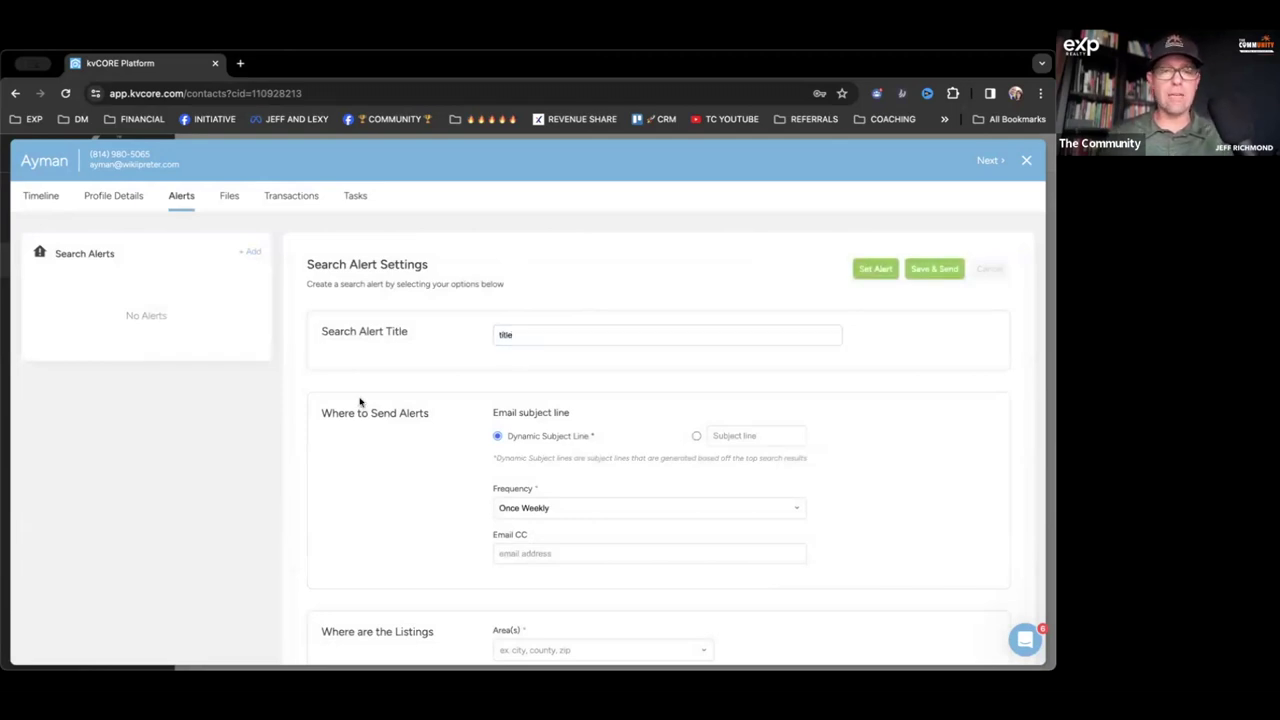
scroll(812, 324, "down", 2)
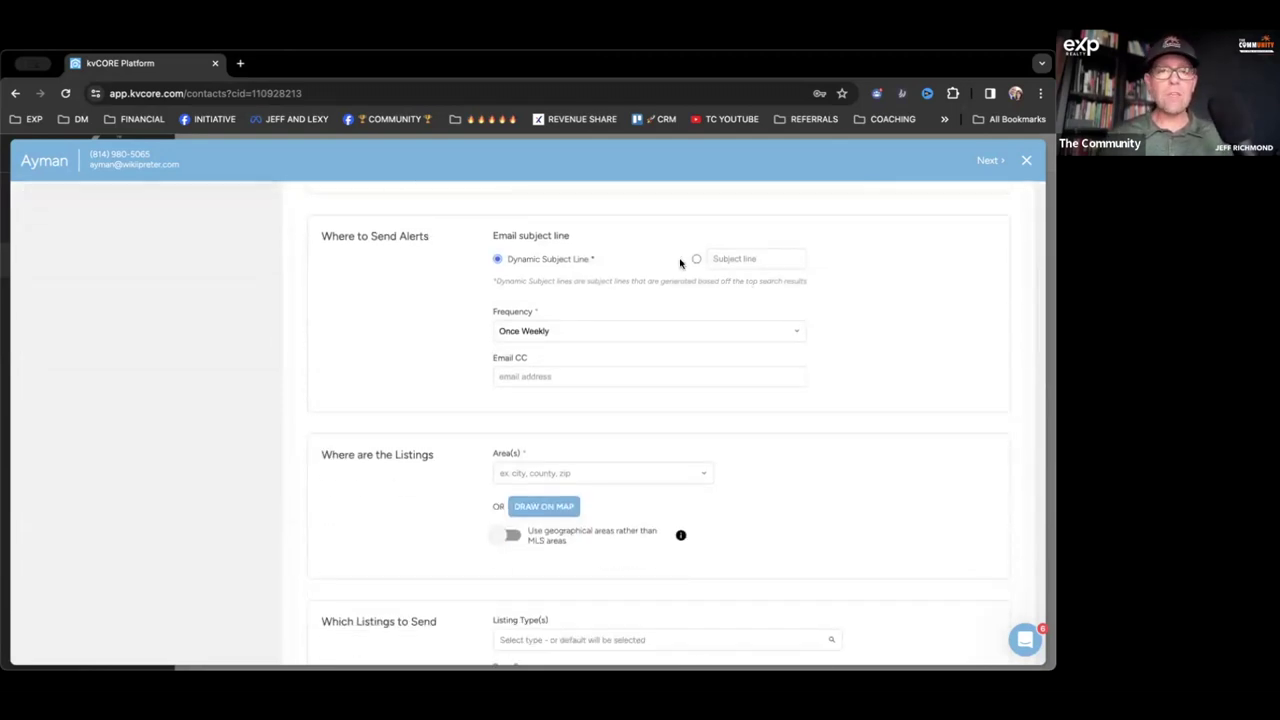
left_click(540, 336)
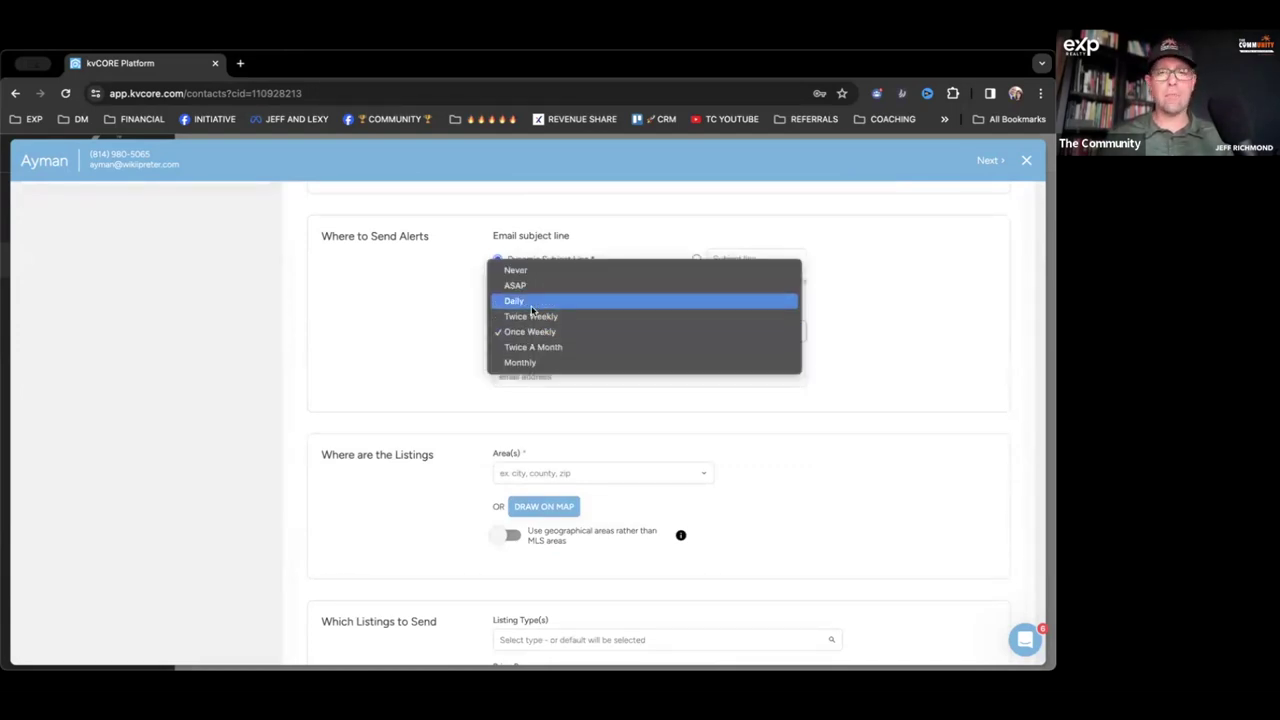
left_click(531, 306)
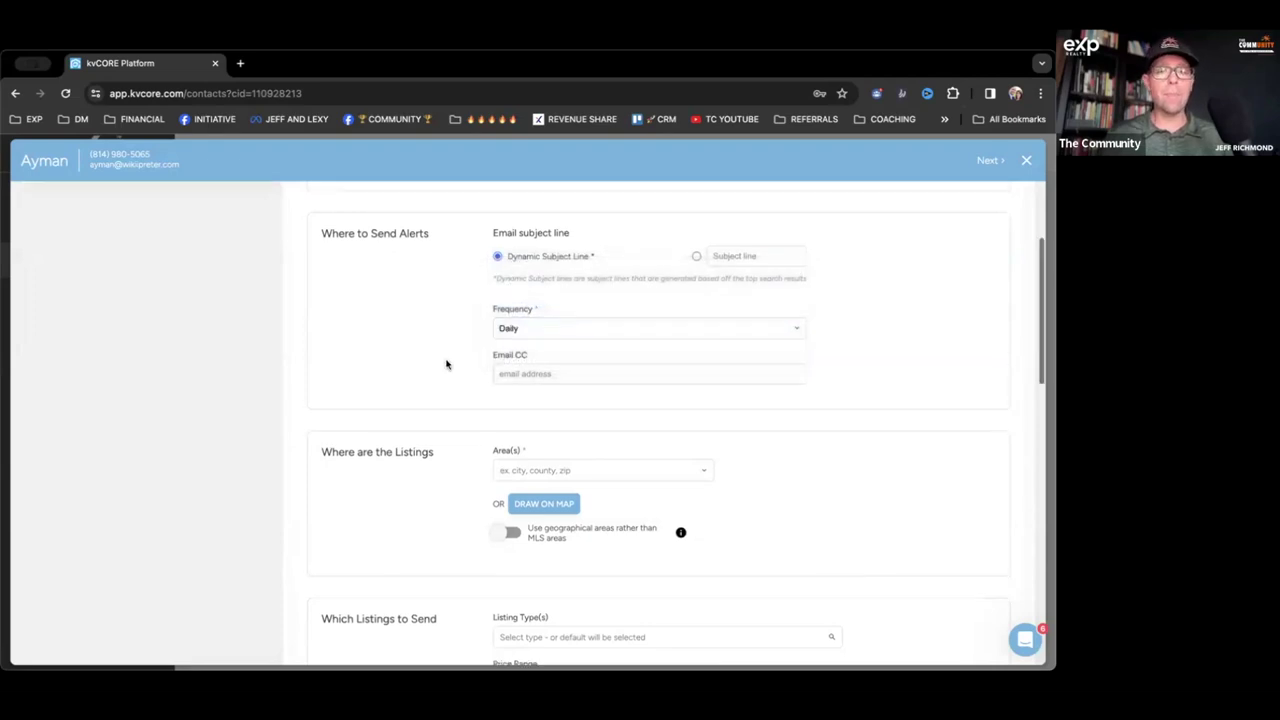
Step: Set the search alert's listing area to the city of Phoenix, AZ
scroll(446, 364, "down", 1)
left_click(534, 294)
scroll(517, 297, "down", 2)
left_click(600, 271)
type("Phoenix")
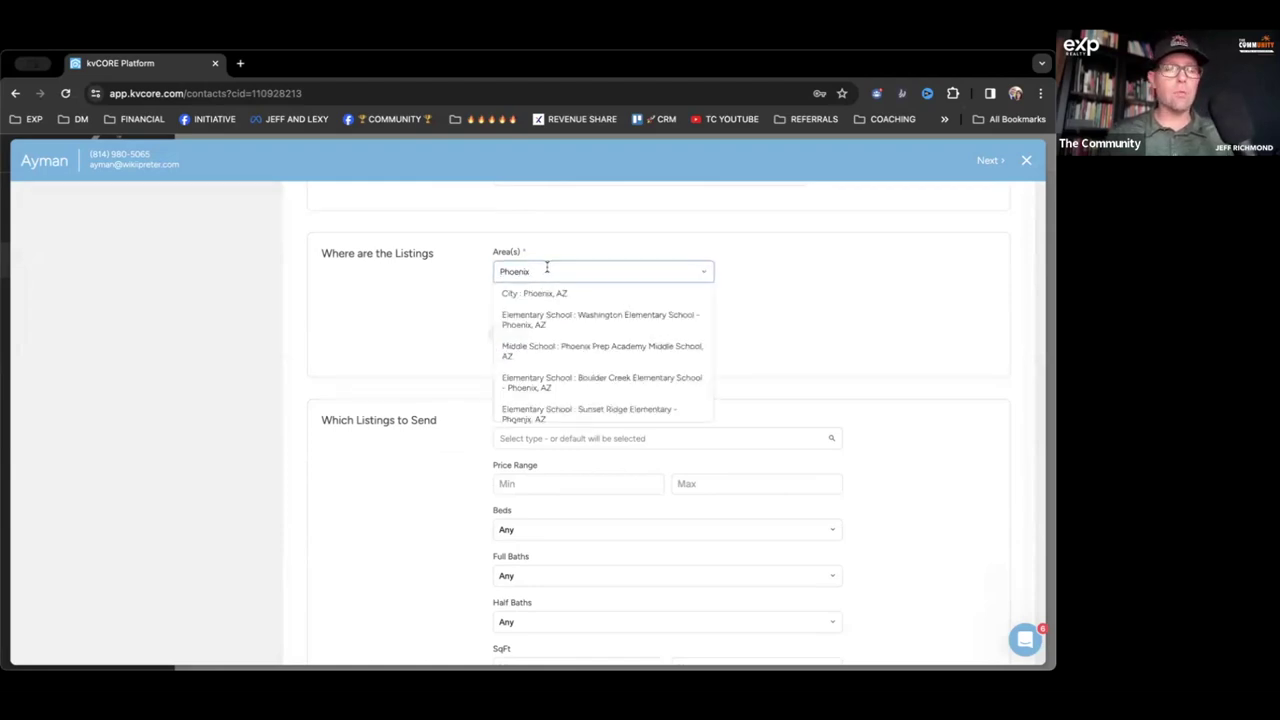
left_click(535, 289)
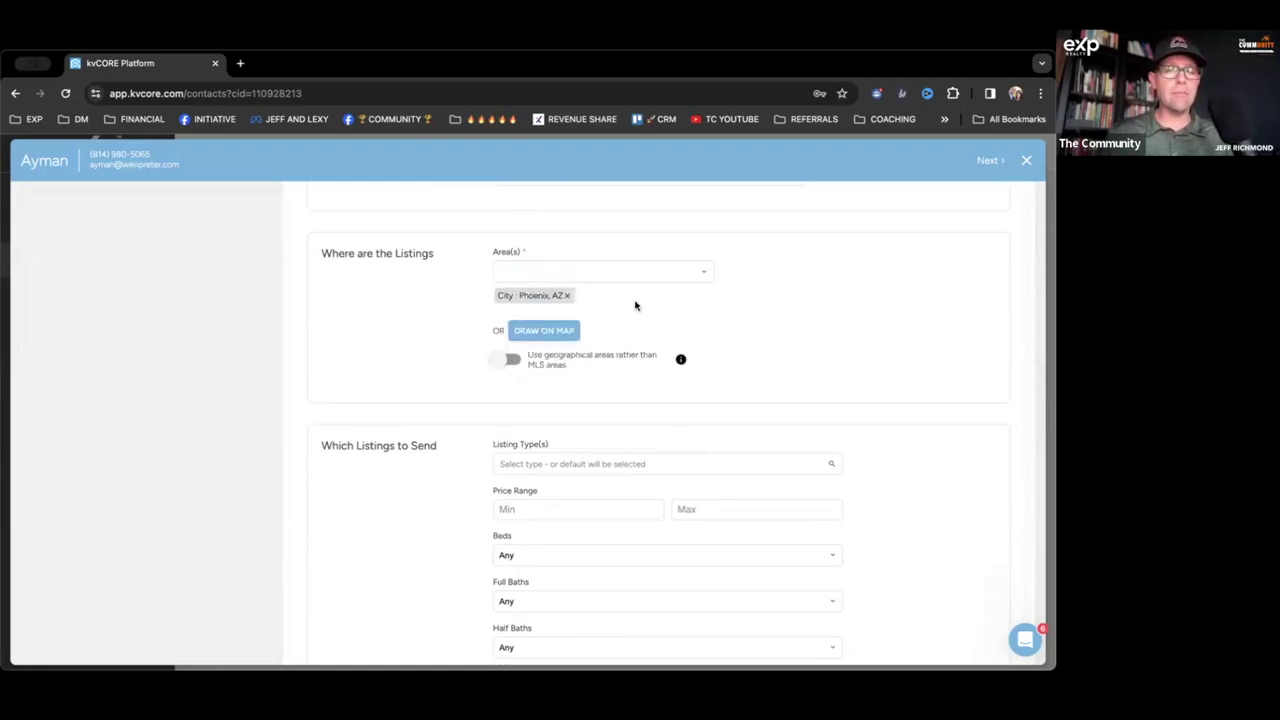
Step: Choose Single Family as the search alert's listing type, and close the contact record without saving the alert
scroll(530, 338, "down", 2)
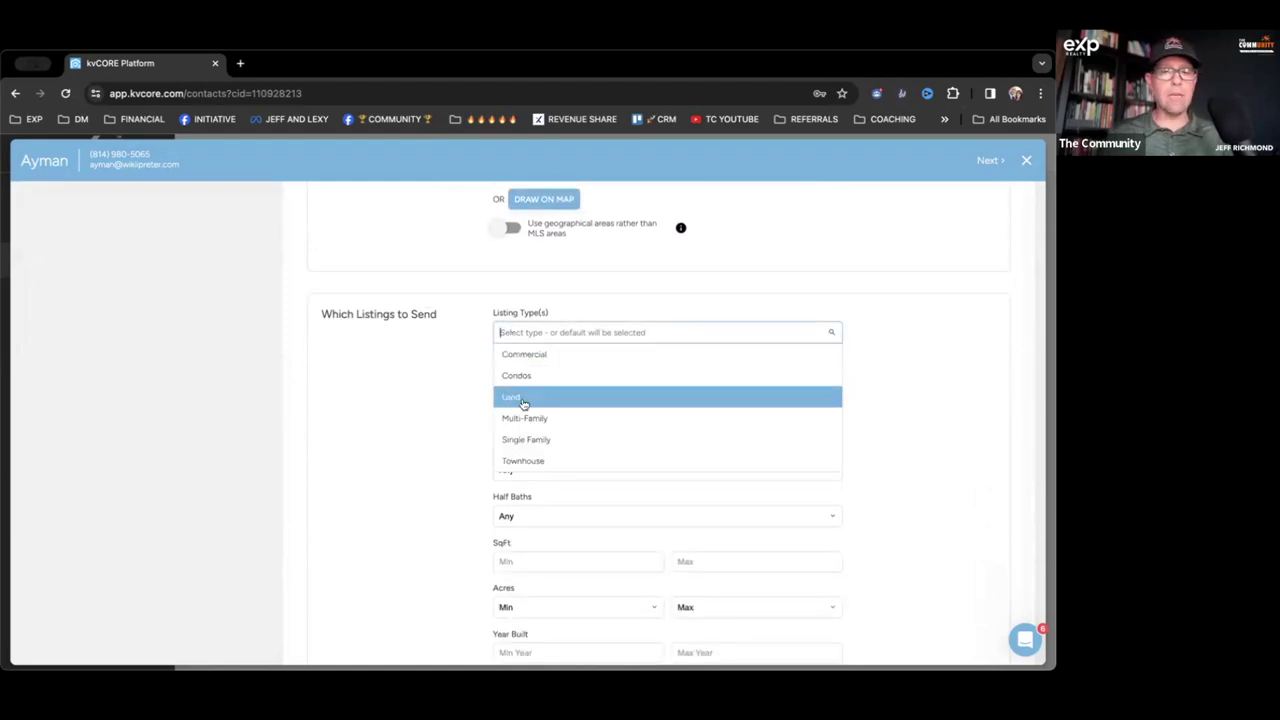
scroll(523, 400, "down", 1)
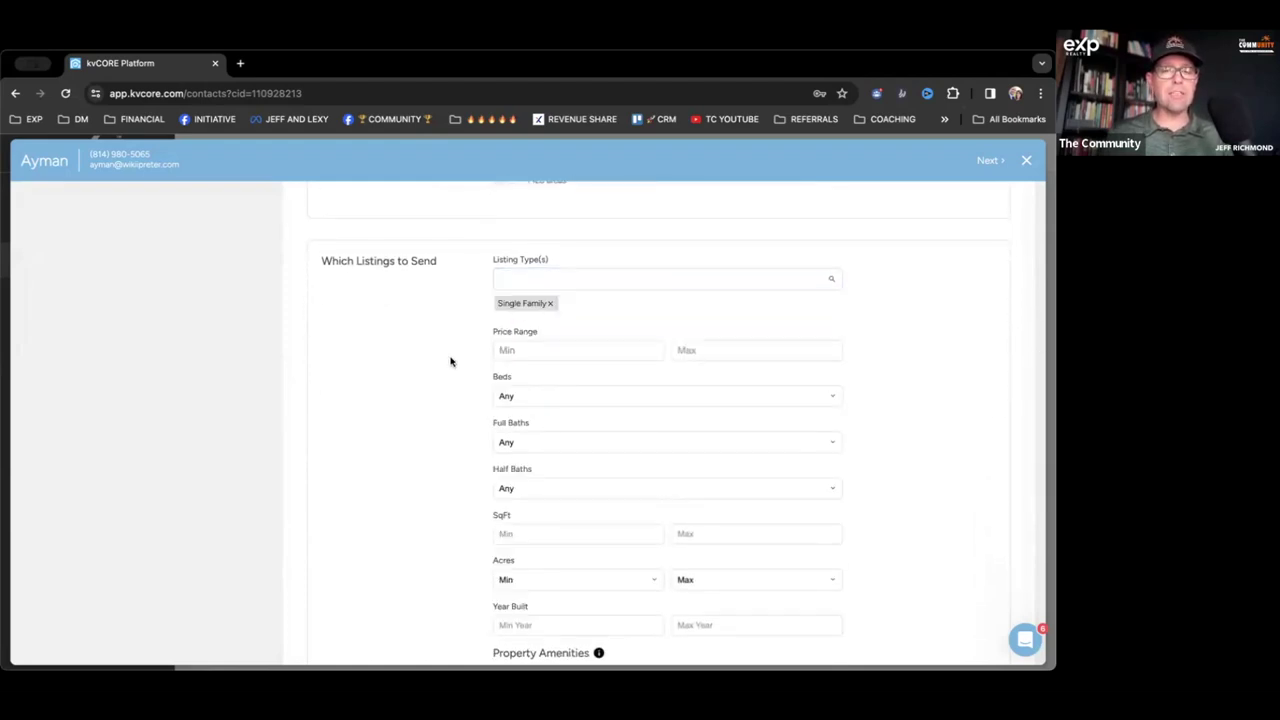
scroll(450, 362, "down", 3)
scroll(600, 260, "up", 10)
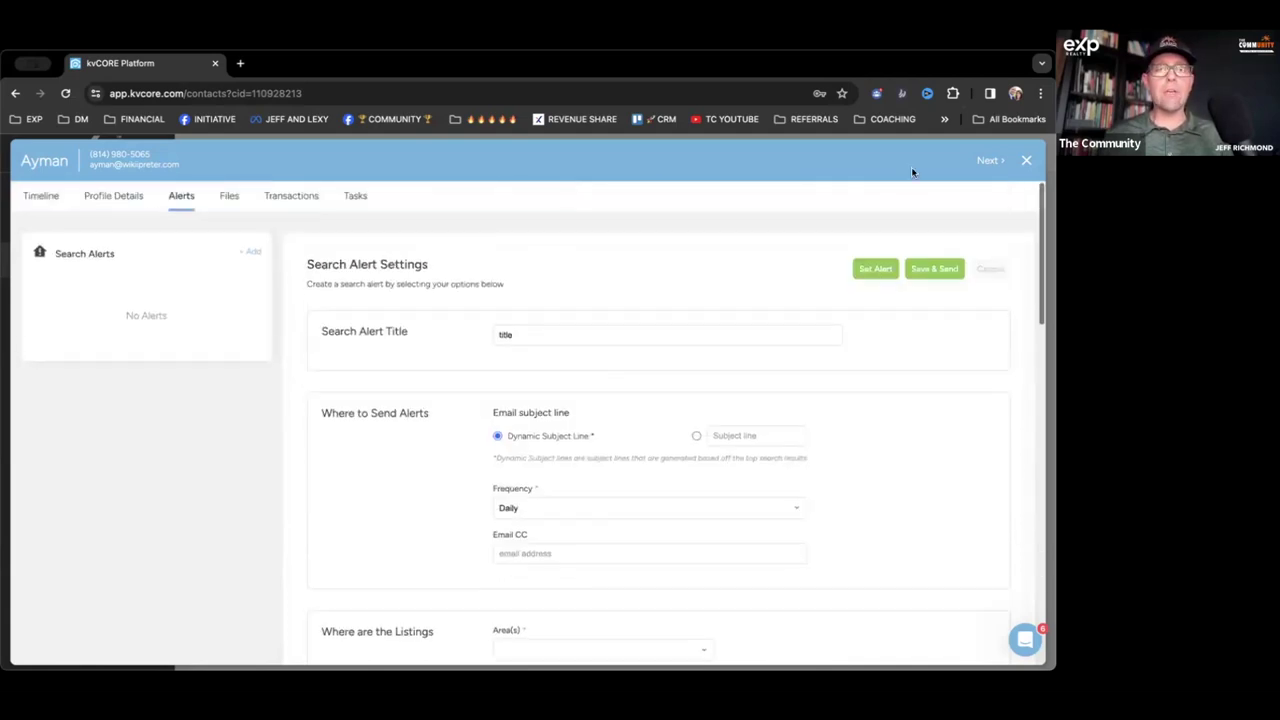
scroll(752, 418, "down", 10)
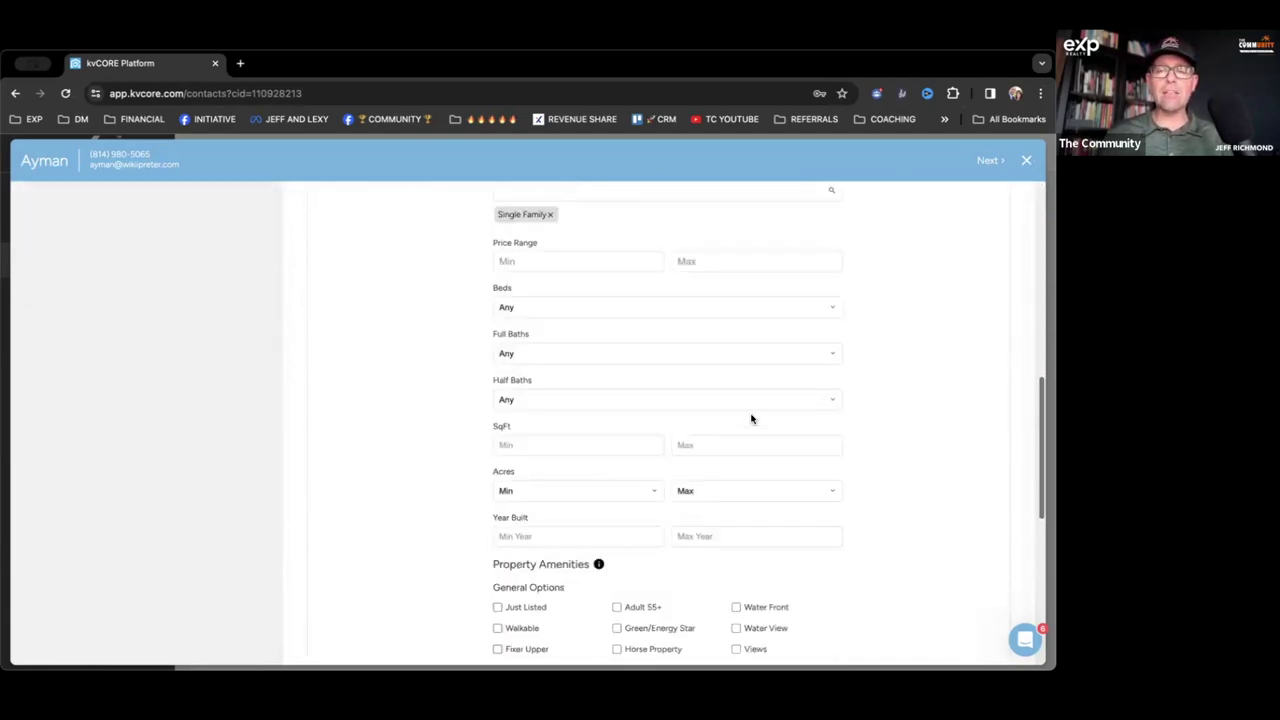
left_click(1026, 161)
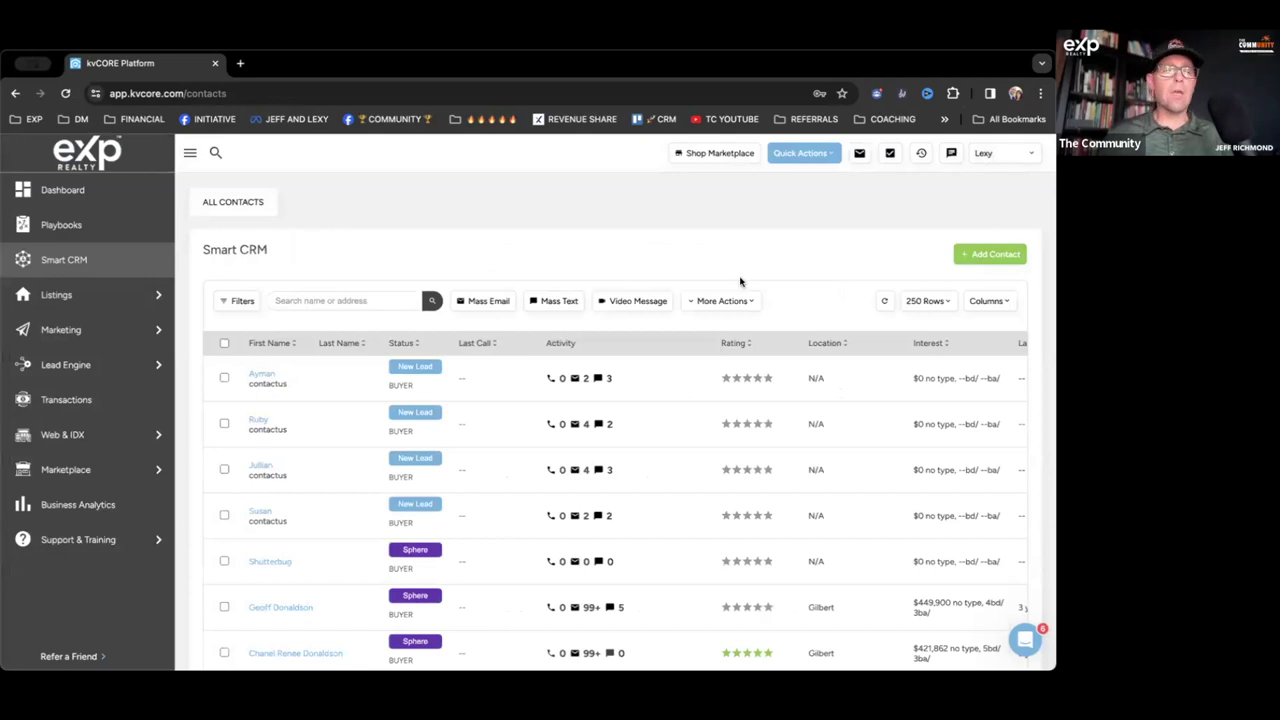